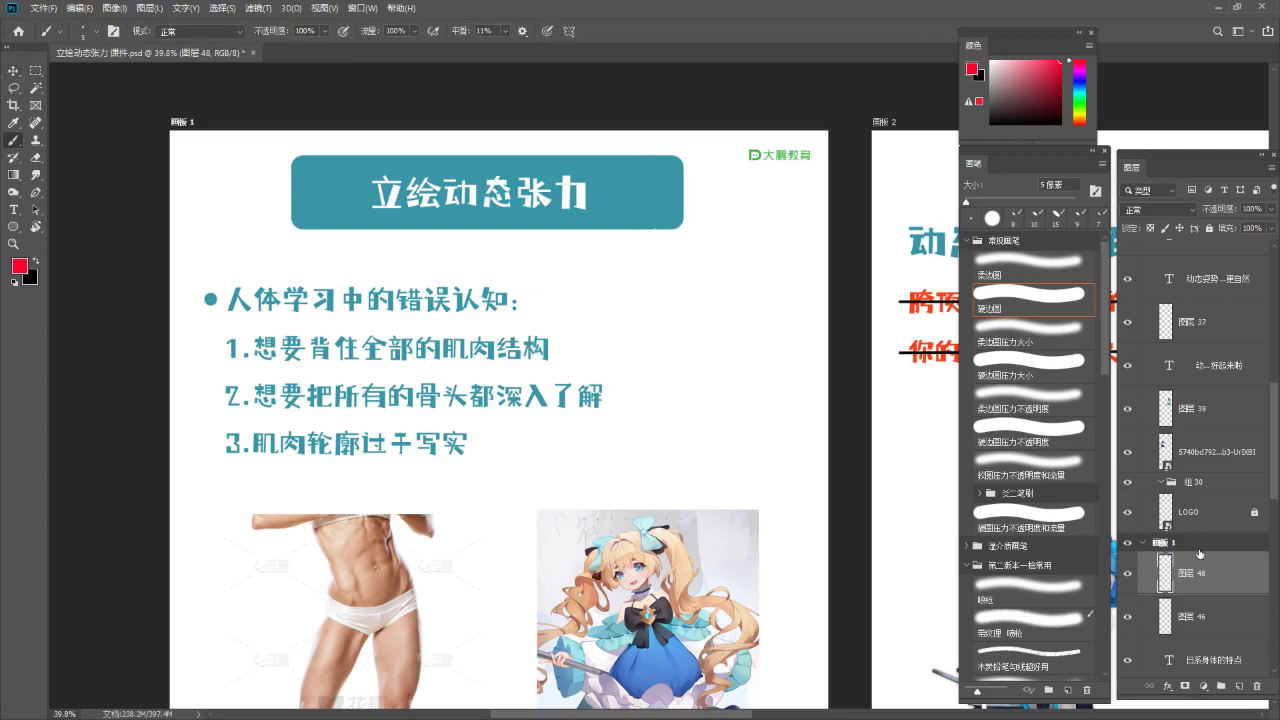
Choose the 平笔2 brush at 19 px and draw a red wavy underline beneath the title 立绘动态张力
scroll(1041, 580, down, 8)
scroll(1041, 580, down, 2)
click(1031, 552)
scroll(442, 181, up, 3)
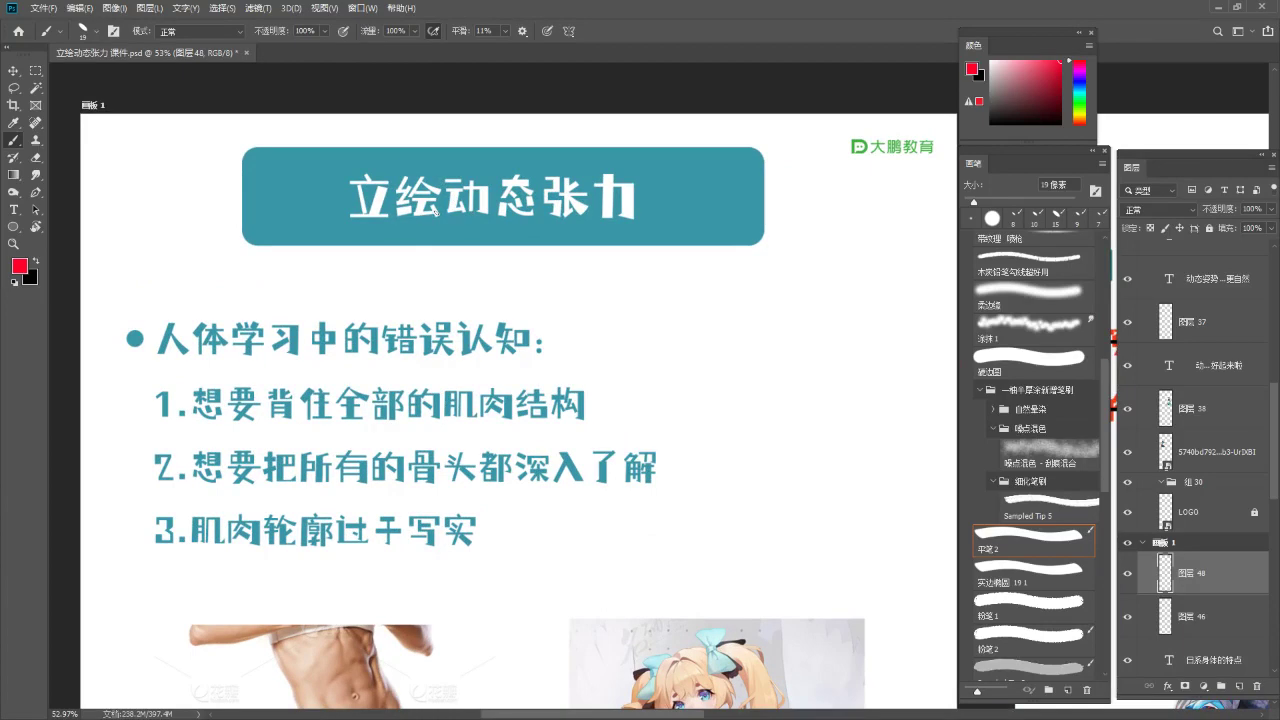
mouse_move(354, 226)
mouse_down()
mouse_move(498, 248)
mouse_move(662, 238)
mouse_up()
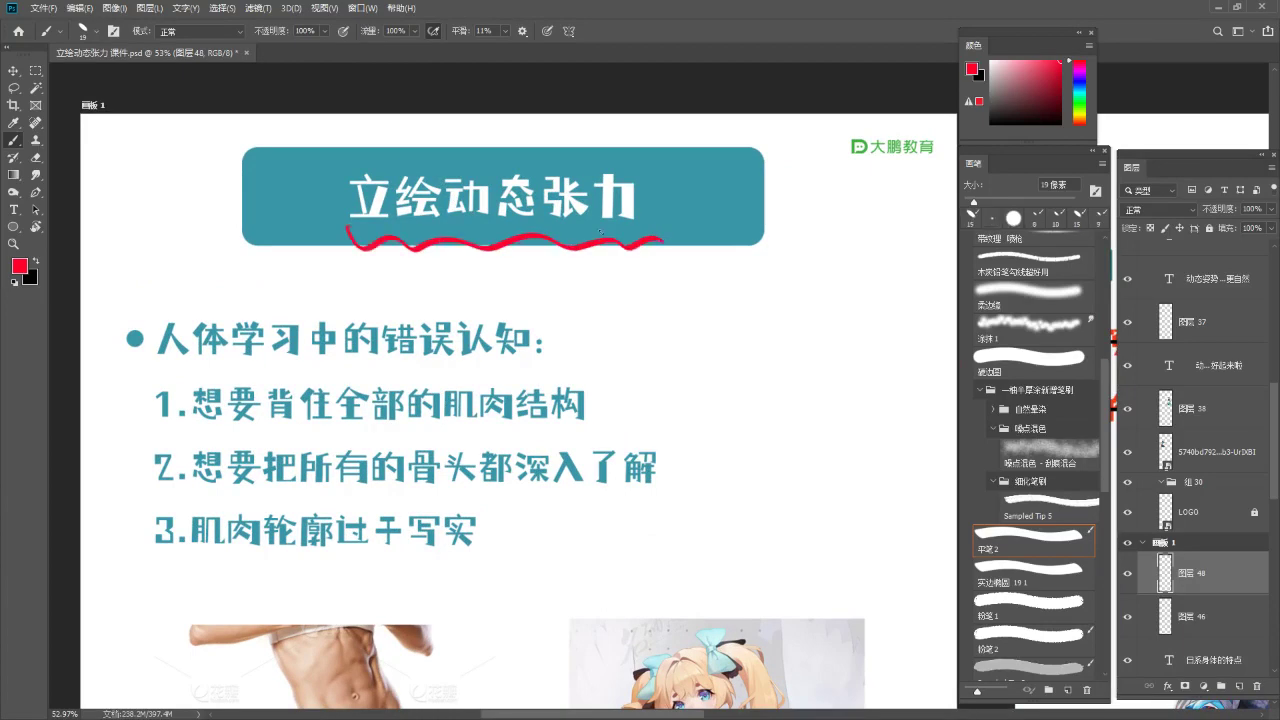
drag(516, 253, 553, 277)
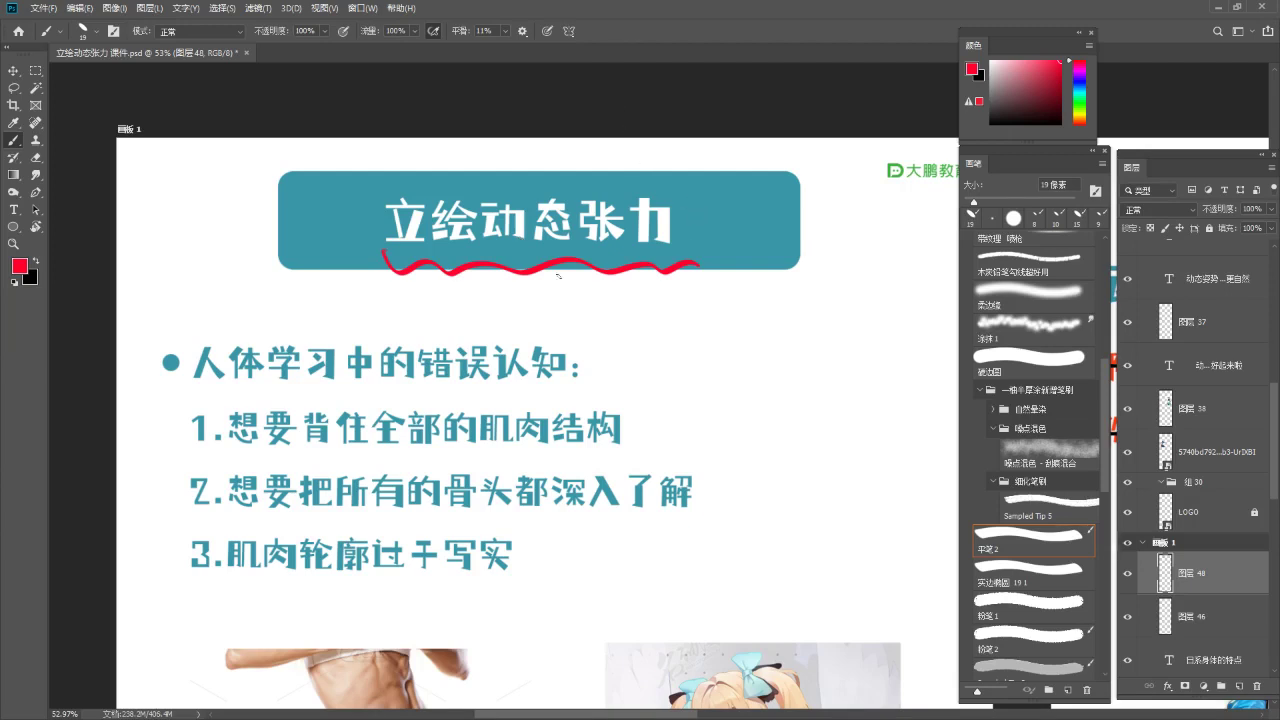
Erase the starting tail of the title's wavy underline and redraw it with the red brush
key(e)
key(b)
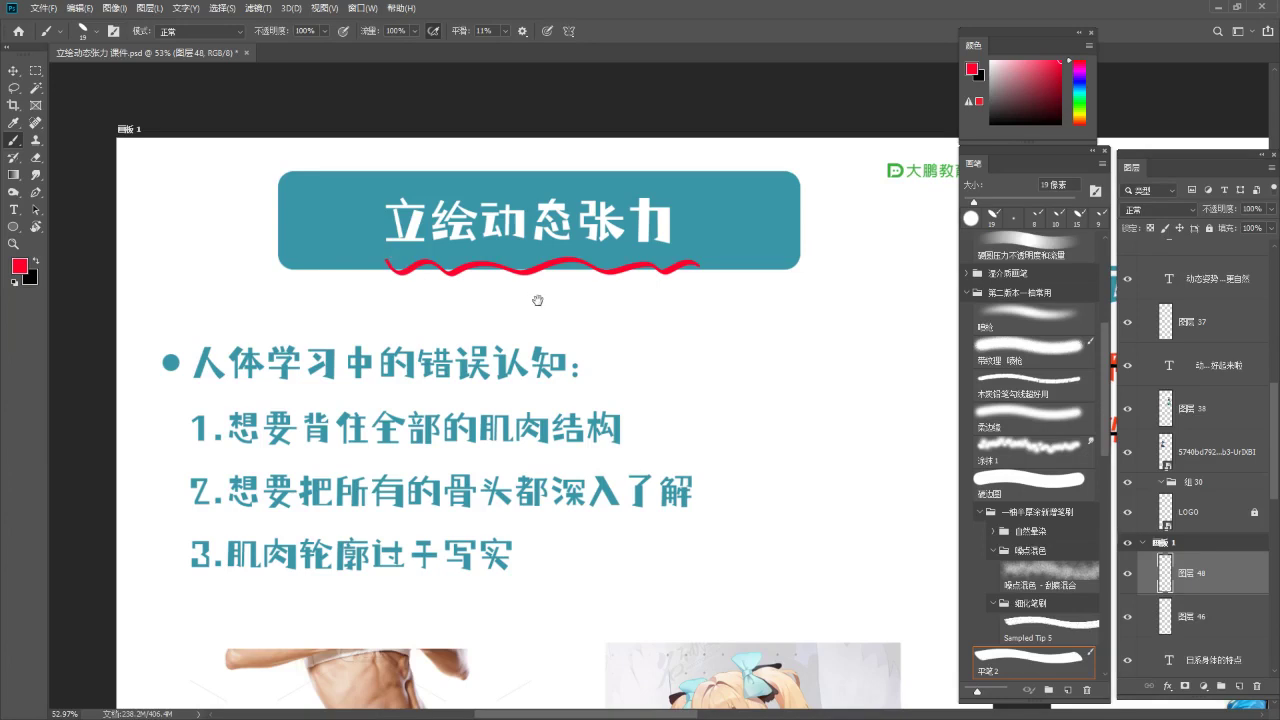
drag(534, 298, 545, 301)
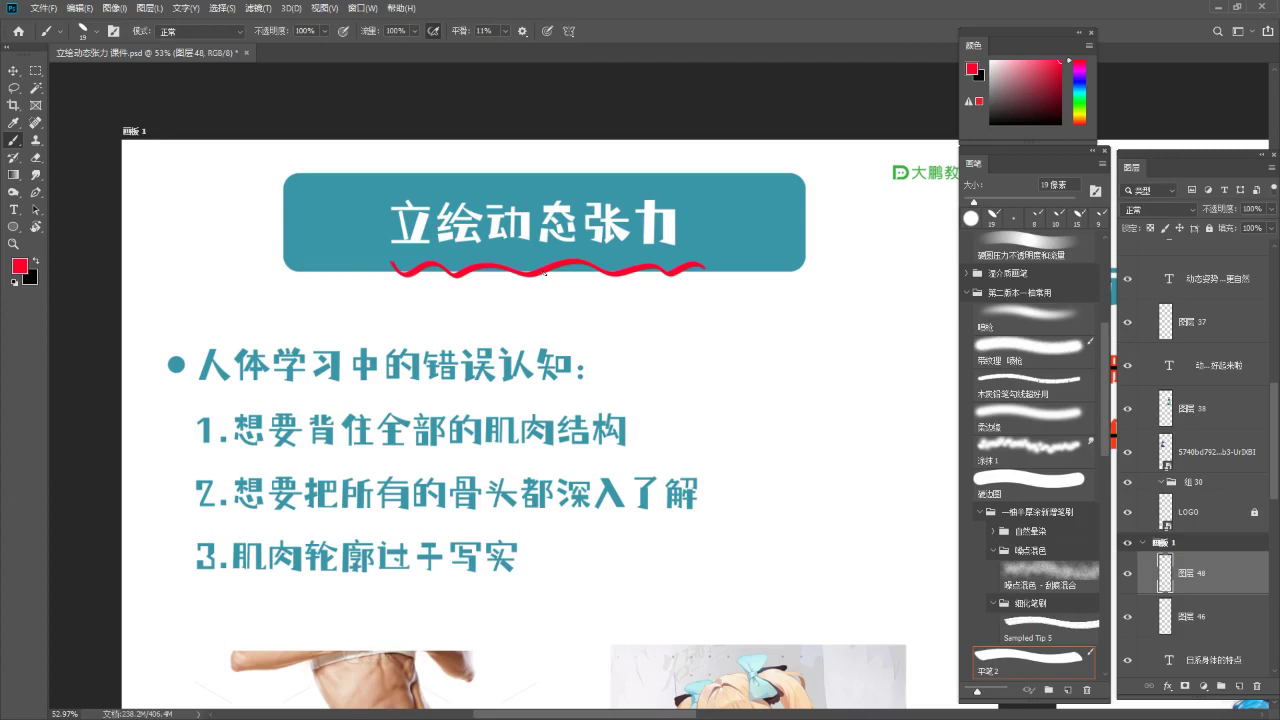
scroll(606, 298, up, 1)
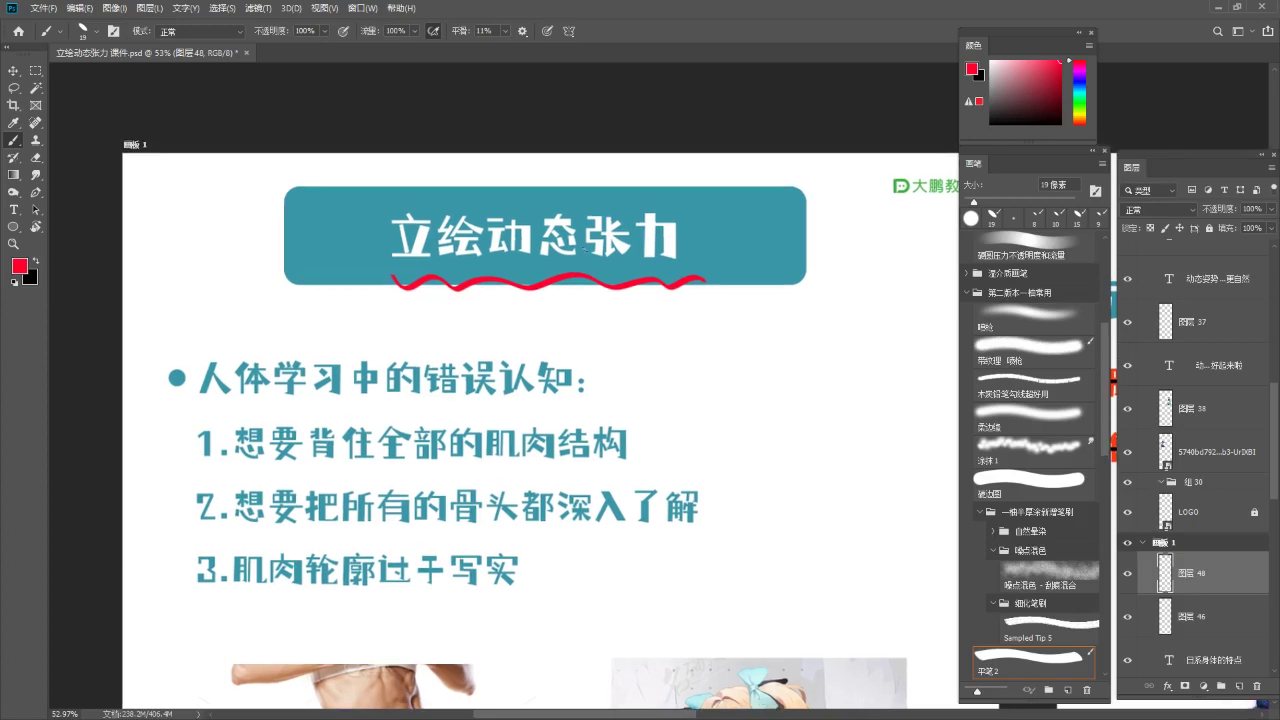
drag(388, 272, 398, 287)
drag(513, 266, 490, 264)
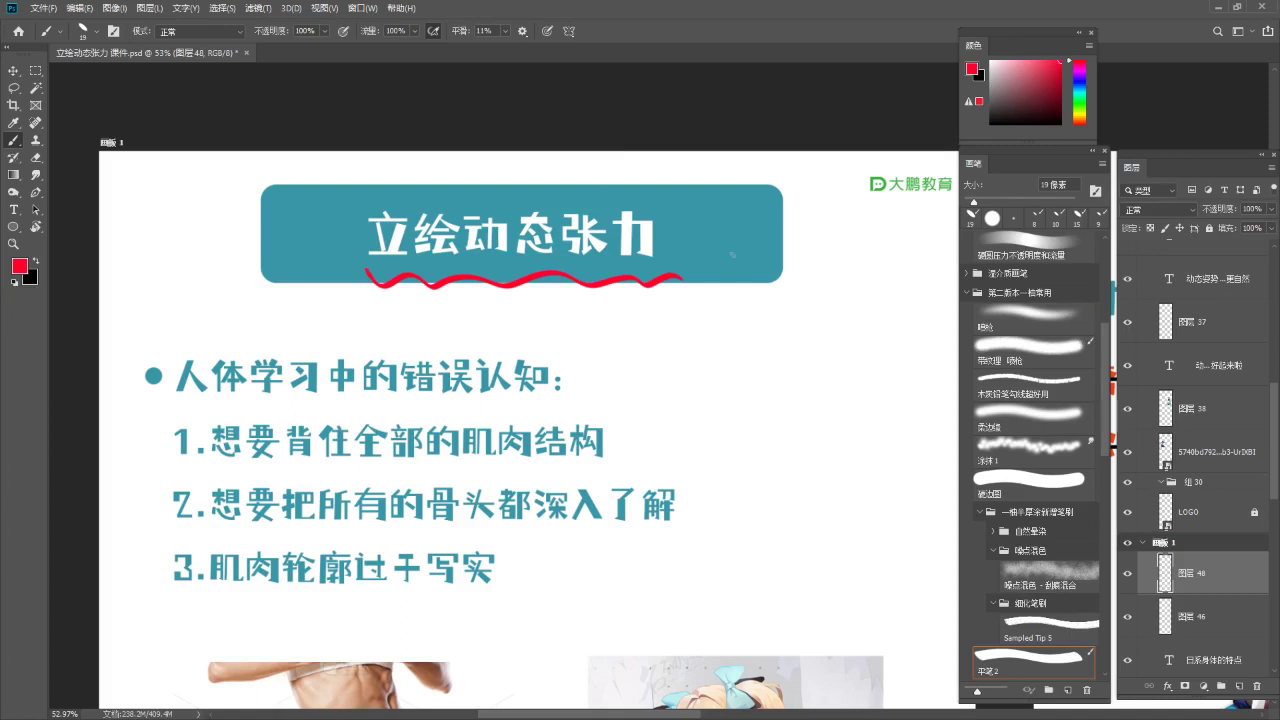
Handwrite the note (人体) followed by a dot in red beside the title
drag(707, 245, 700, 276)
mouse_move(728, 247)
mouse_down()
mouse_move(718, 283)
mouse_move(749, 262)
mouse_up()
drag(755, 255, 757, 280)
mouse_move(763, 255)
mouse_down()
mouse_move(786, 249)
mouse_move(782, 290)
mouse_up()
drag(768, 258, 798, 268)
drag(800, 250, 805, 286)
click(828, 280)
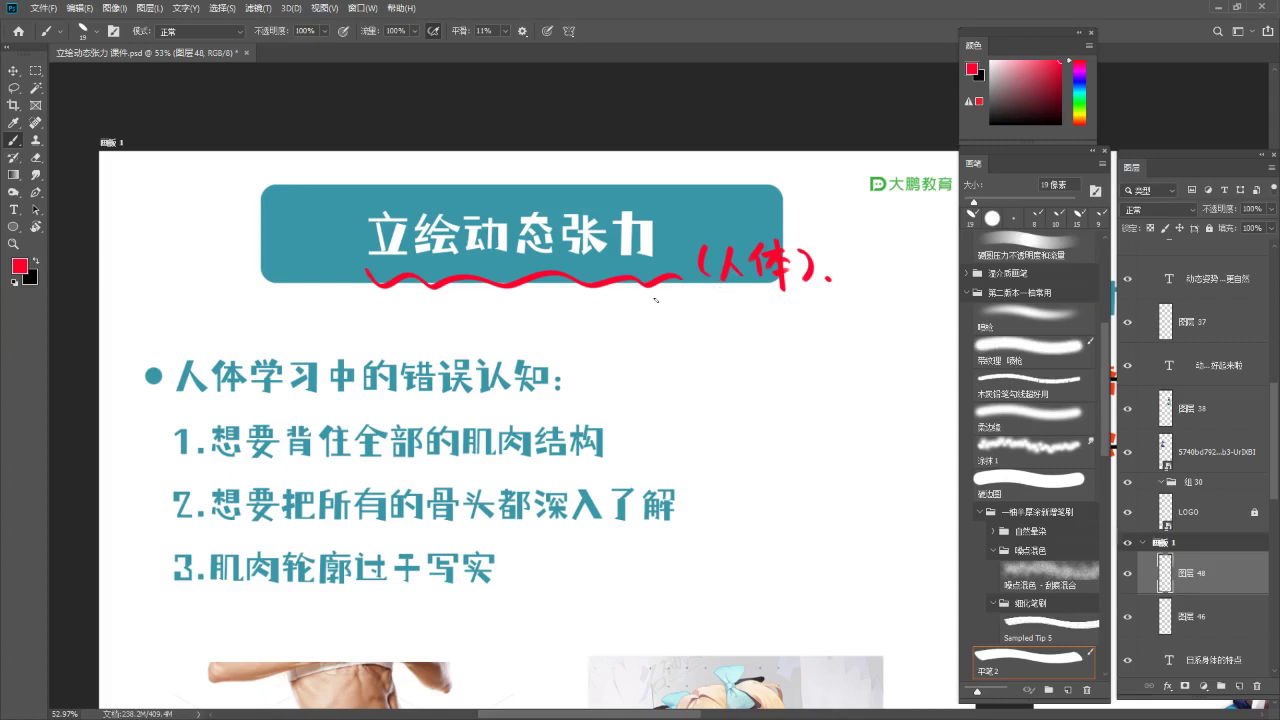
Underline the handwritten (人体) note with a wavy red stroke and draw an arc around it
drag(703, 288, 797, 294)
click(838, 297)
drag(688, 262, 846, 288)
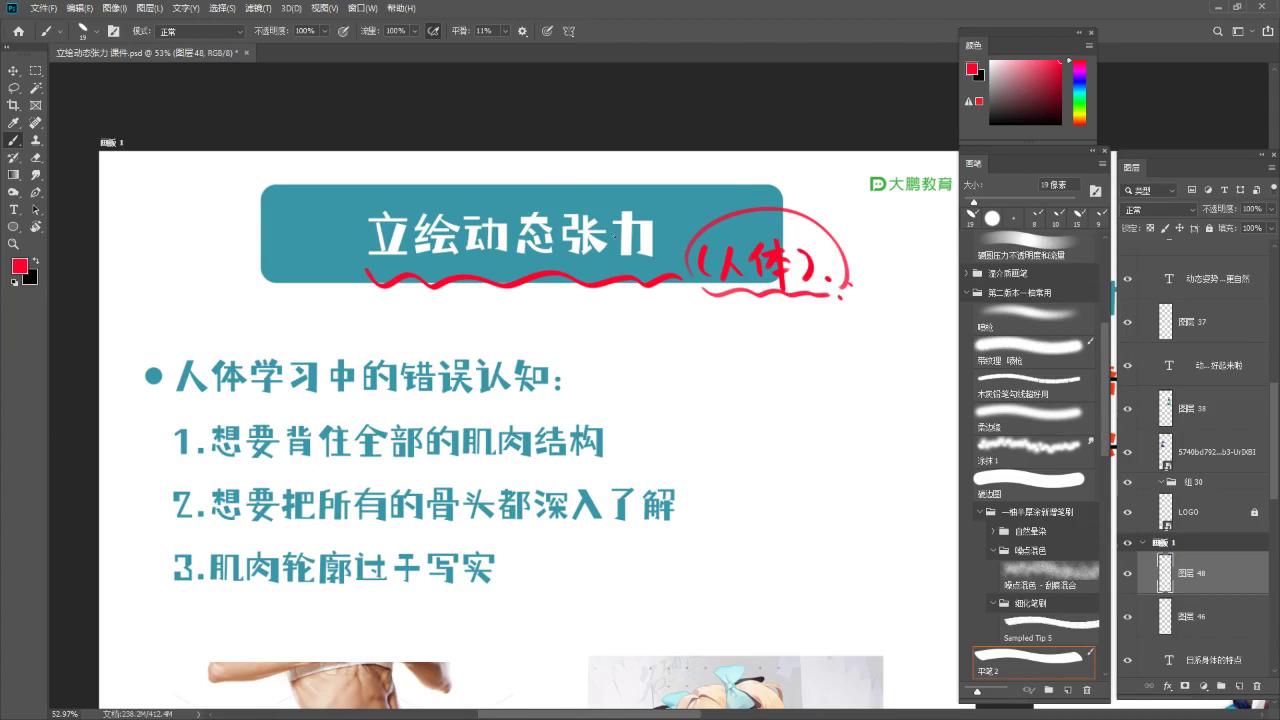
Circle 张力 and 动态 in the title and reinforce the underlines below 张力 and the (人体) note
mouse_move(576, 276)
mouse_down()
mouse_move(562, 228)
mouse_move(652, 204)
mouse_move(659, 262)
mouse_move(614, 283)
mouse_move(590, 250)
mouse_up()
key(ctrl+z)
mouse_move(571, 204)
mouse_down()
mouse_move(615, 284)
mouse_move(635, 206)
mouse_move(566, 213)
mouse_up()
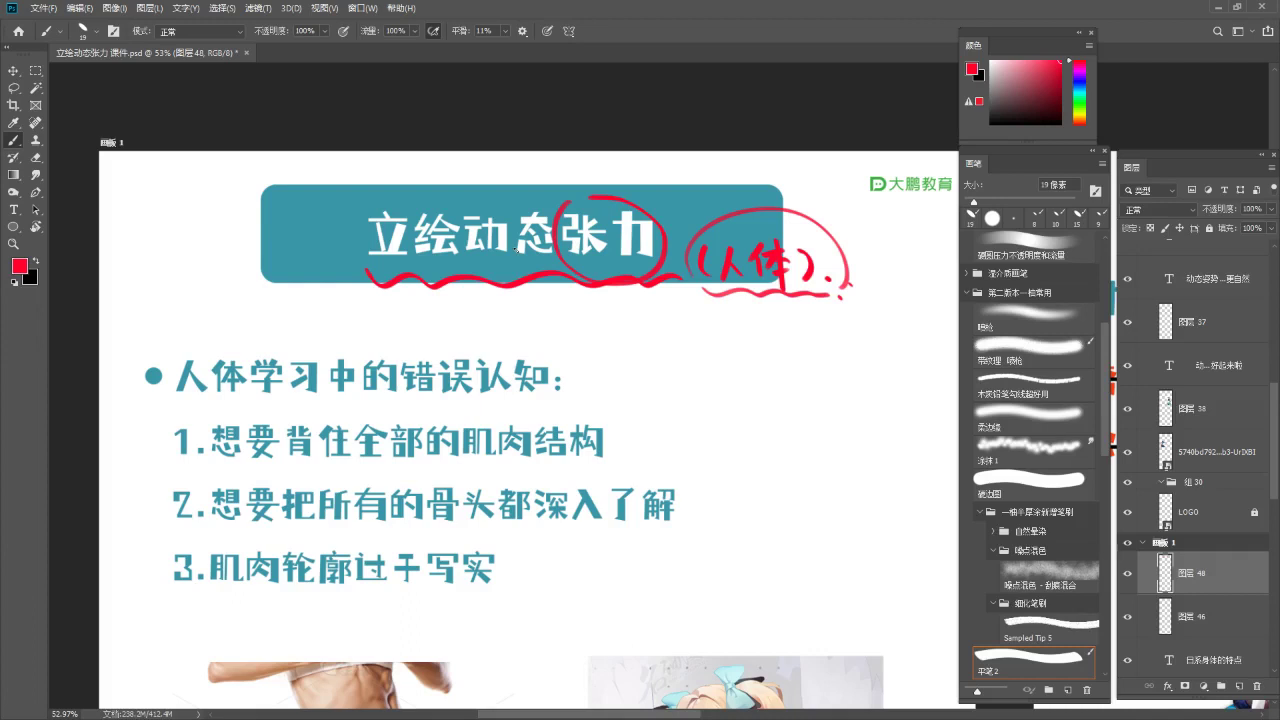
drag(704, 294, 851, 298)
mouse_move(589, 268)
mouse_down()
mouse_move(647, 273)
mouse_move(591, 273)
mouse_move(614, 243)
mouse_move(590, 267)
mouse_move(666, 272)
mouse_up()
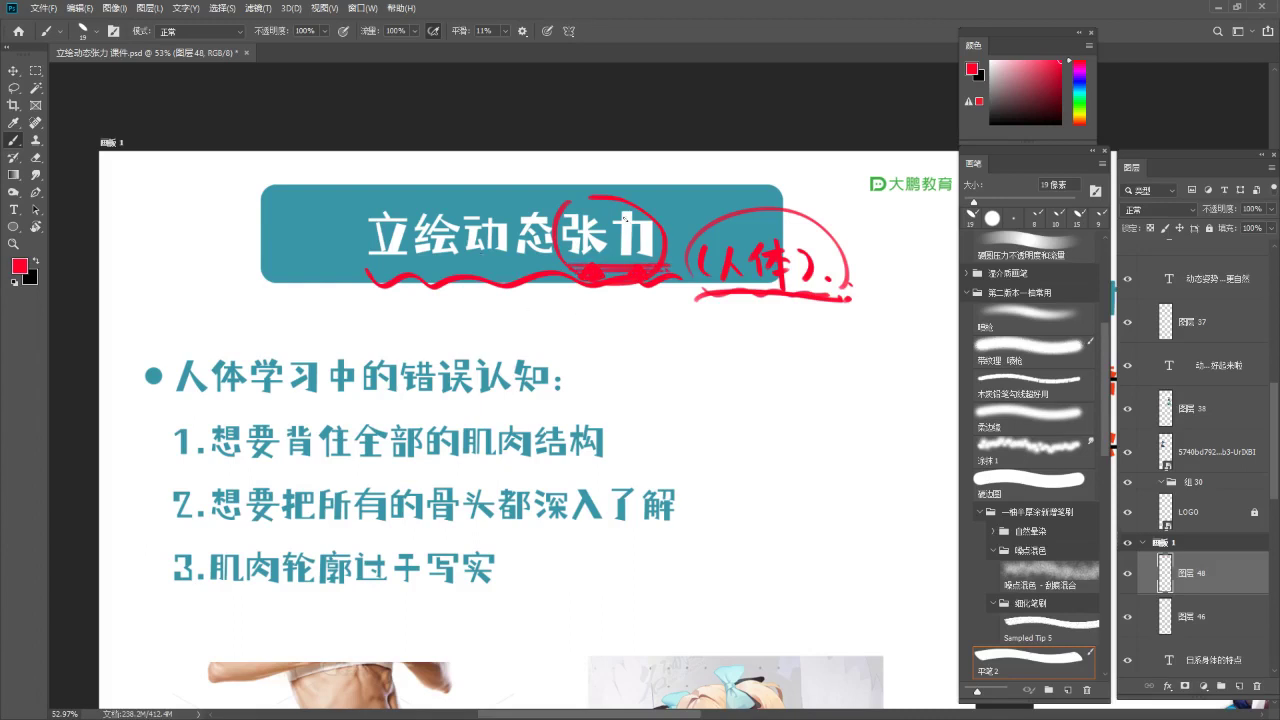
mouse_move(471, 259)
mouse_down()
mouse_move(561, 261)
mouse_move(540, 204)
mouse_move(564, 260)
mouse_up()
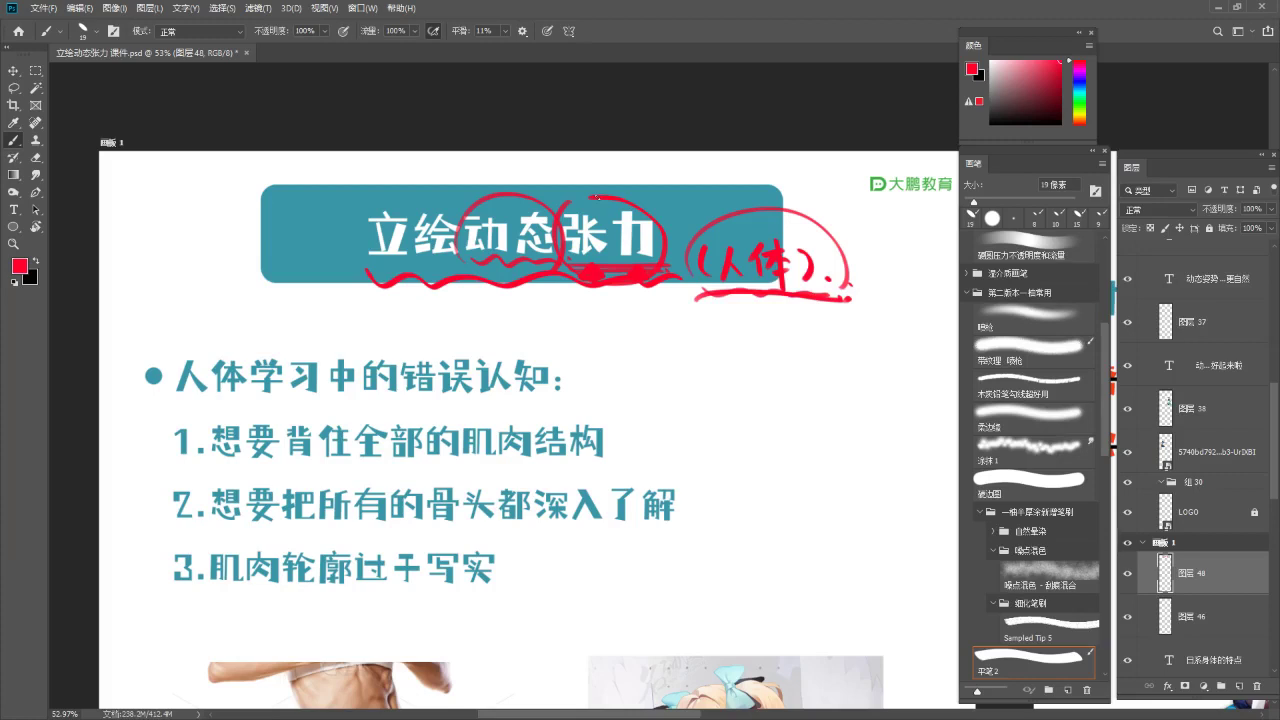
Underline 错误认知 in the heading and add a row of small red marks along the line
scroll(528, 400, down, 2)
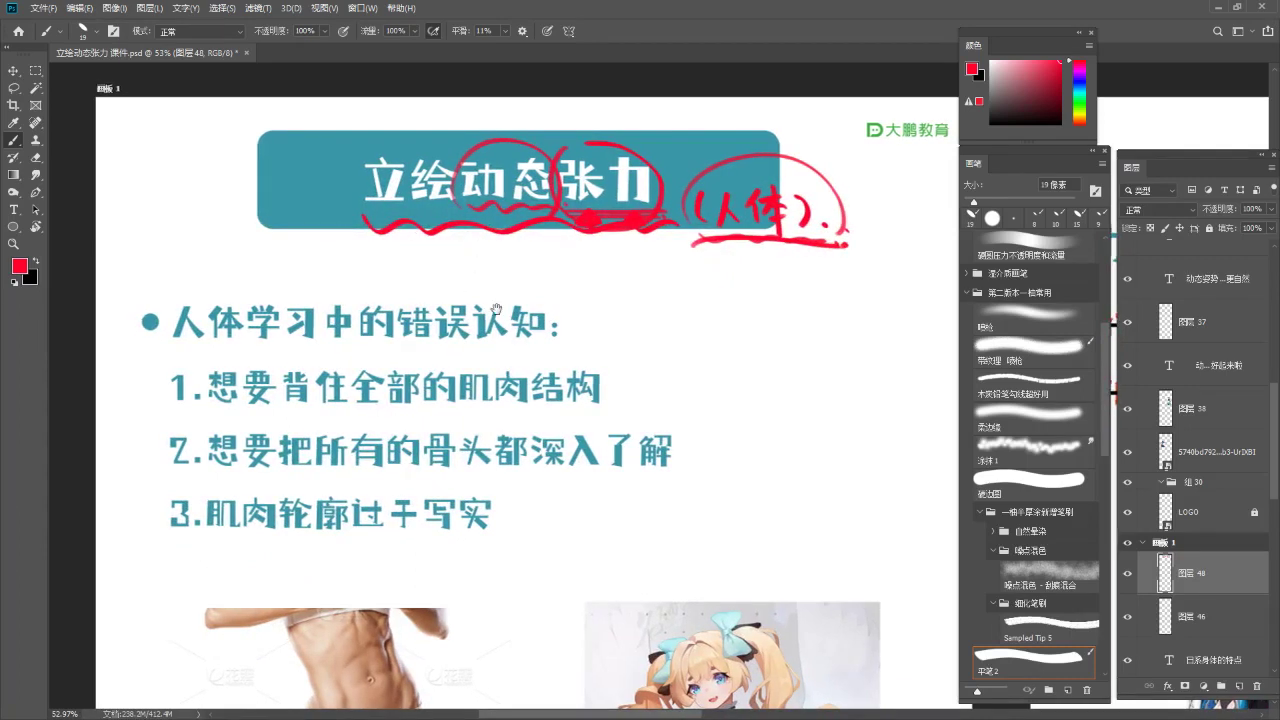
scroll(493, 289, down, 2)
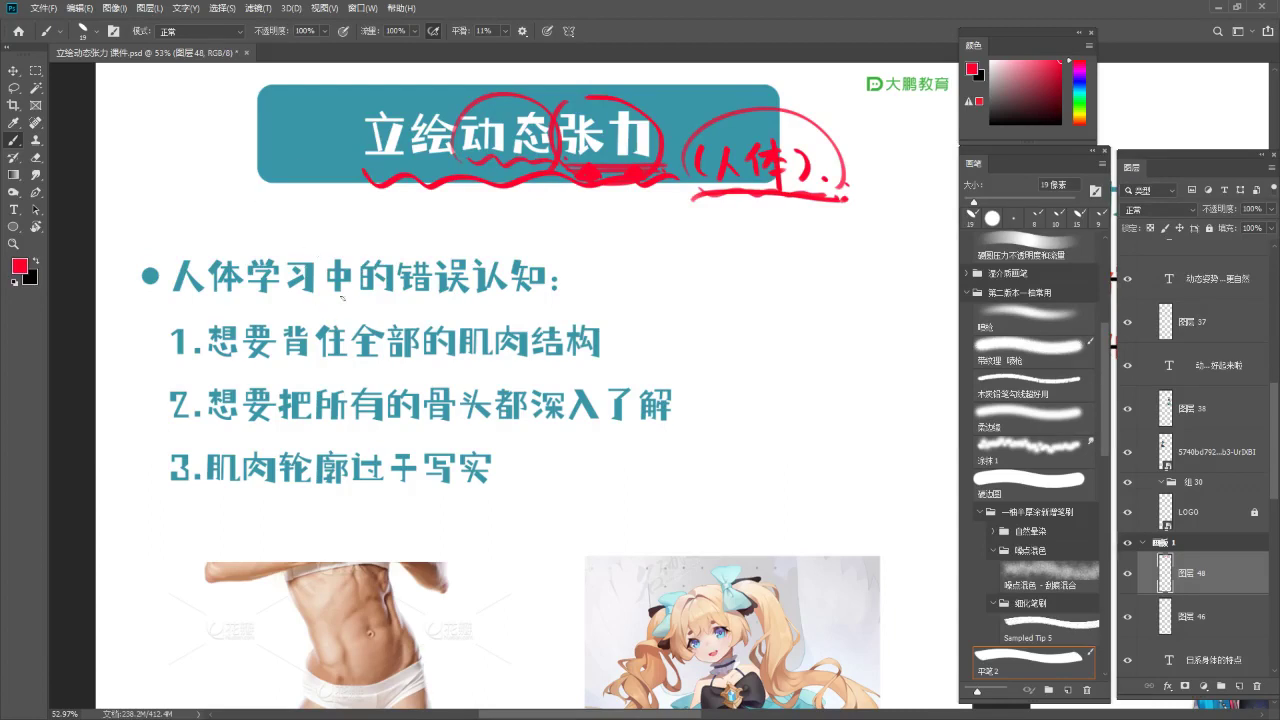
drag(412, 298, 552, 293)
click(418, 298)
drag(448, 306, 558, 303)
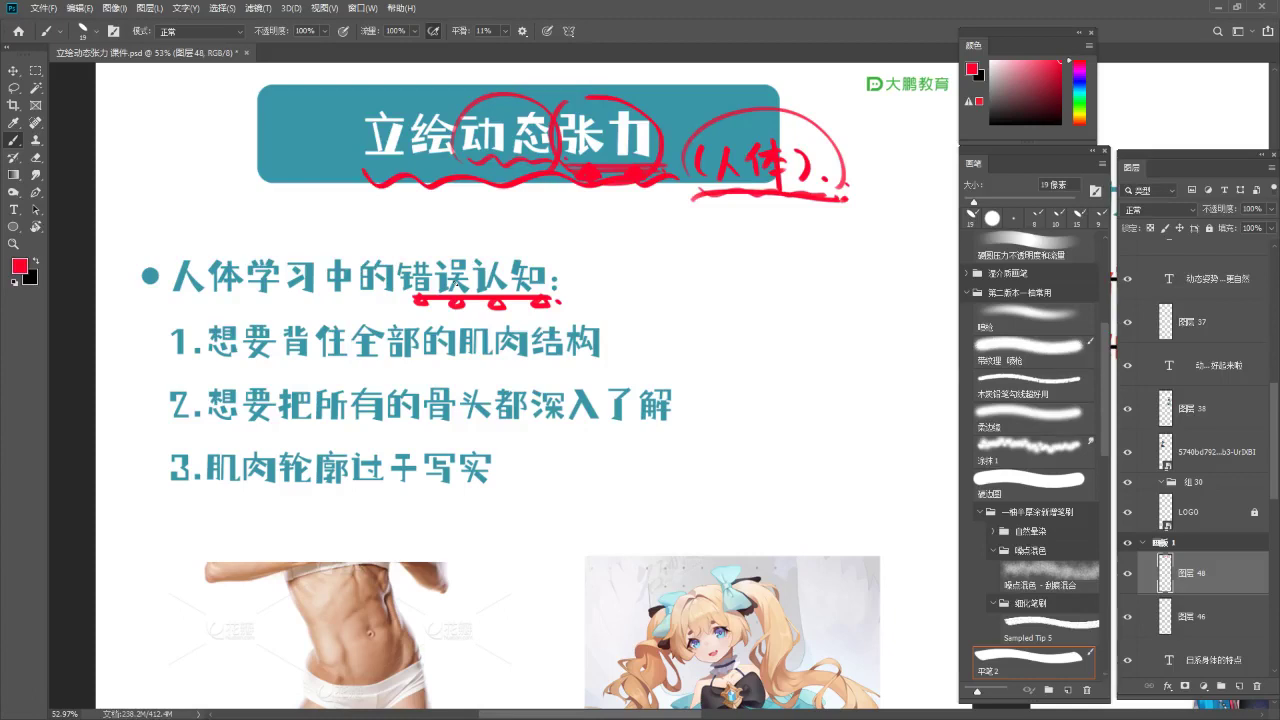
Sketch a red square frame containing a simple head-and-shoulders figure in the blank area beside the heading
mouse_move(770, 238)
mouse_down()
mouse_move(759, 347)
mouse_move(908, 238)
mouse_move(899, 307)
mouse_move(866, 350)
mouse_up()
key(ctrl+z)
drag(774, 352, 906, 351)
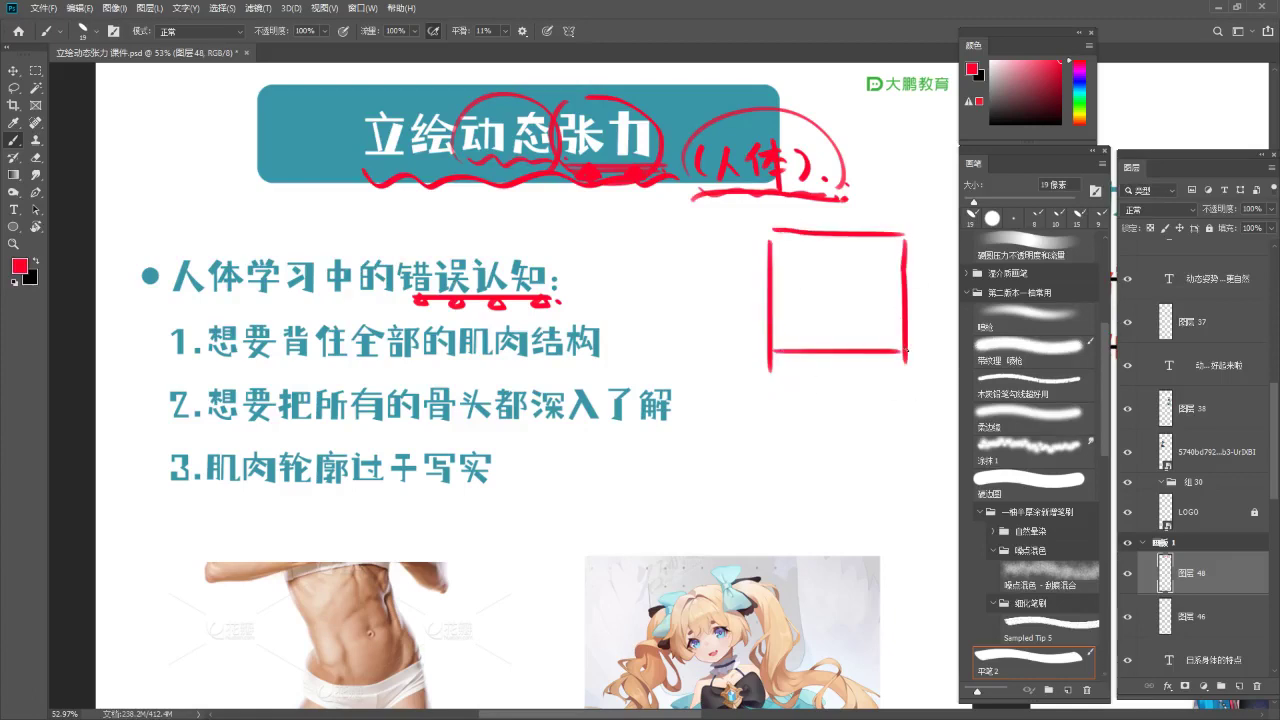
mouse_move(823, 261)
mouse_down()
mouse_move(846, 317)
mouse_move(828, 308)
mouse_move(811, 348)
mouse_up()
mouse_move(850, 315)
mouse_down()
mouse_move(797, 334)
mouse_move(843, 319)
mouse_move(882, 350)
mouse_up()
key(ctrl+z)
key(ctrl+z)
key(ctrl+z)
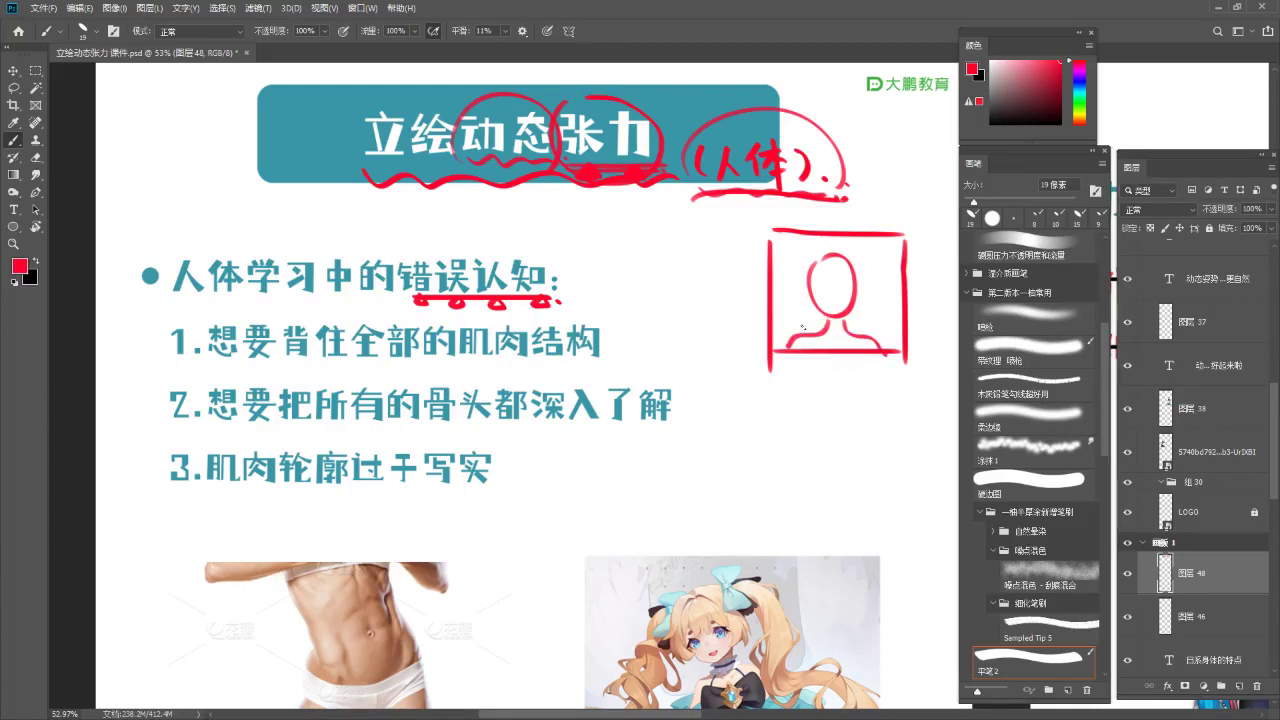
Lasso the framed head-and-shoulders sketch, delete it and deselect
key(e)
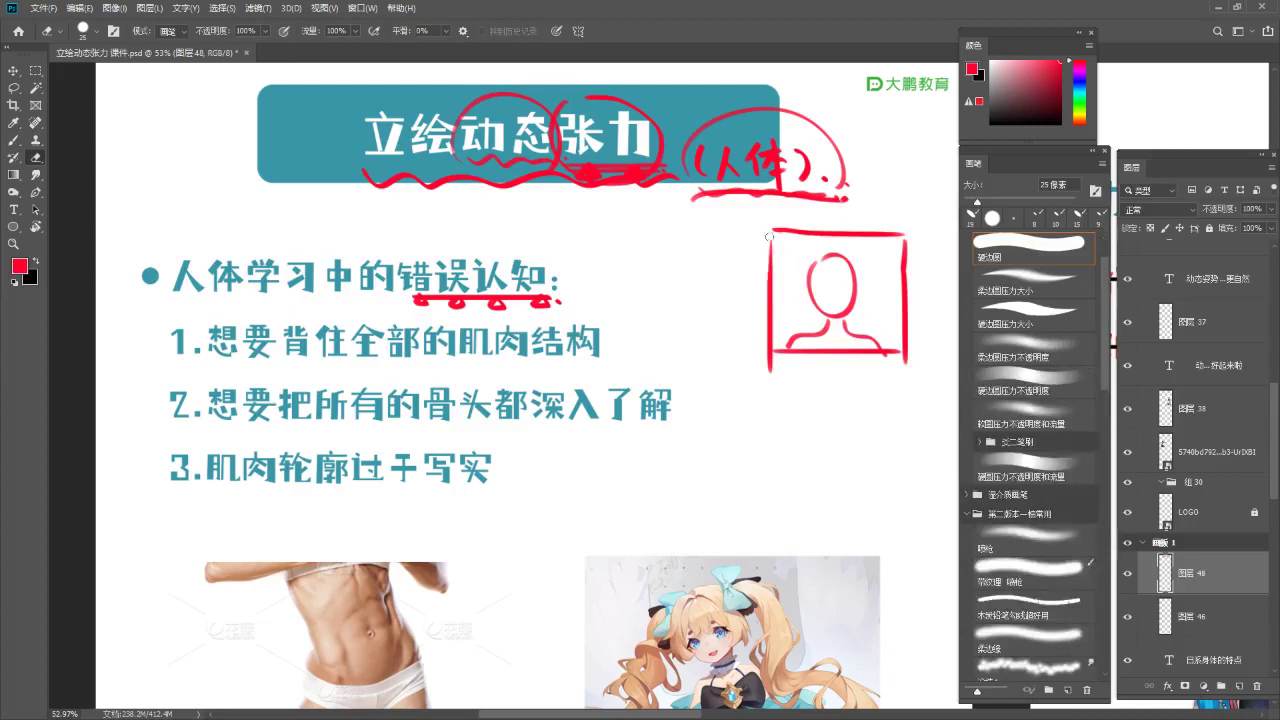
key(l)
mouse_move(788, 214)
mouse_down()
mouse_move(791, 421)
mouse_move(948, 312)
mouse_move(886, 218)
mouse_up()
key(Delete)
key(ctrl+d)
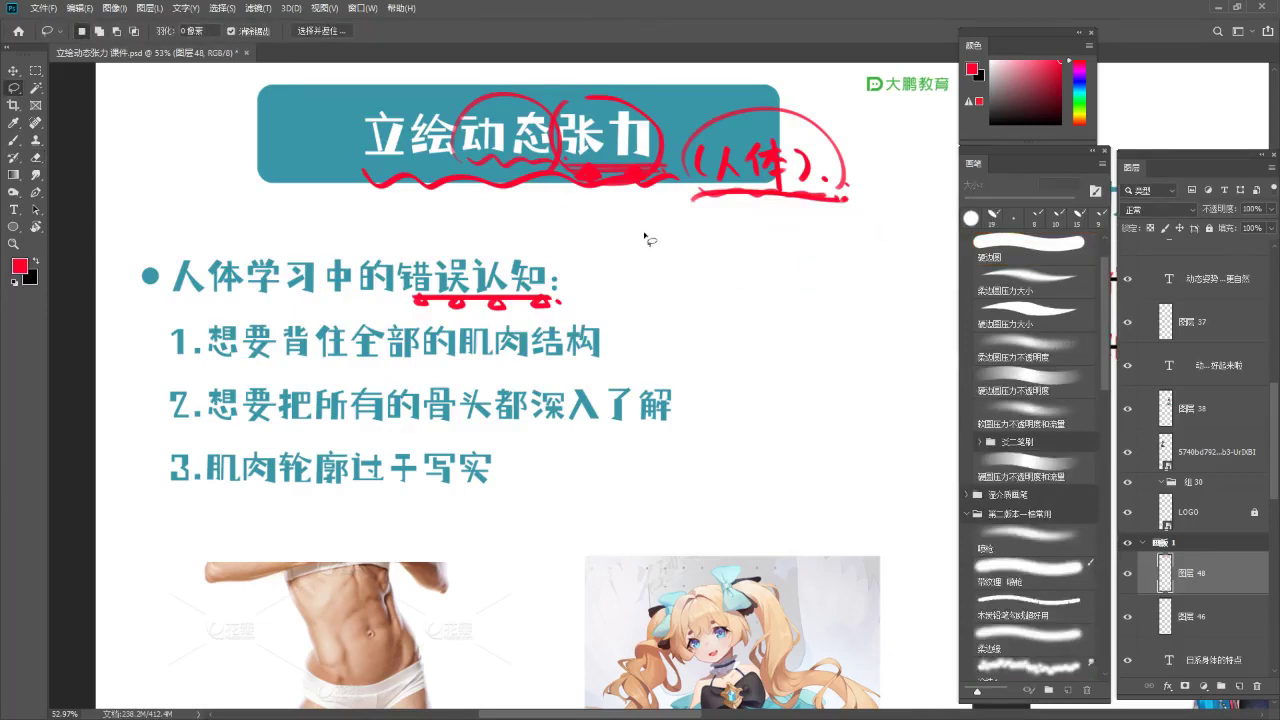
Circle and wavy-underline 人体 in the heading, and underline item 1 in red with trailing dots
key(b)
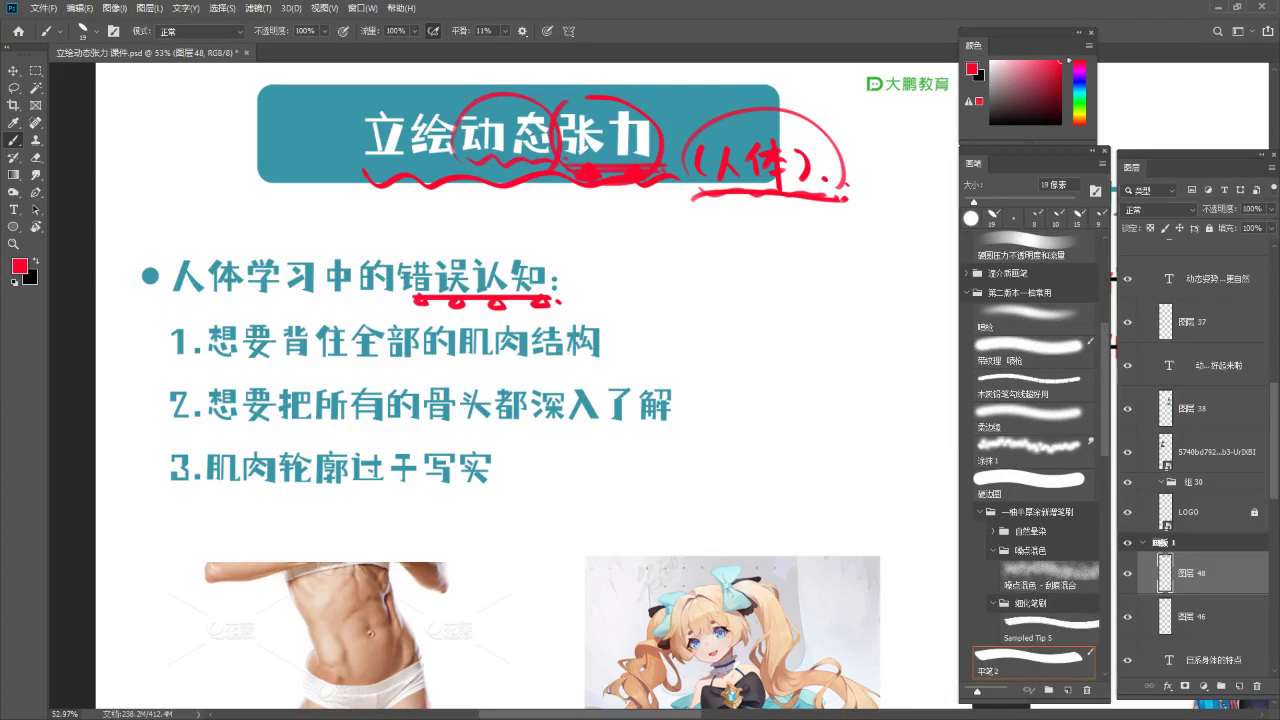
mouse_move(176, 300)
mouse_down()
mouse_move(234, 302)
mouse_move(168, 256)
mouse_move(248, 292)
mouse_up()
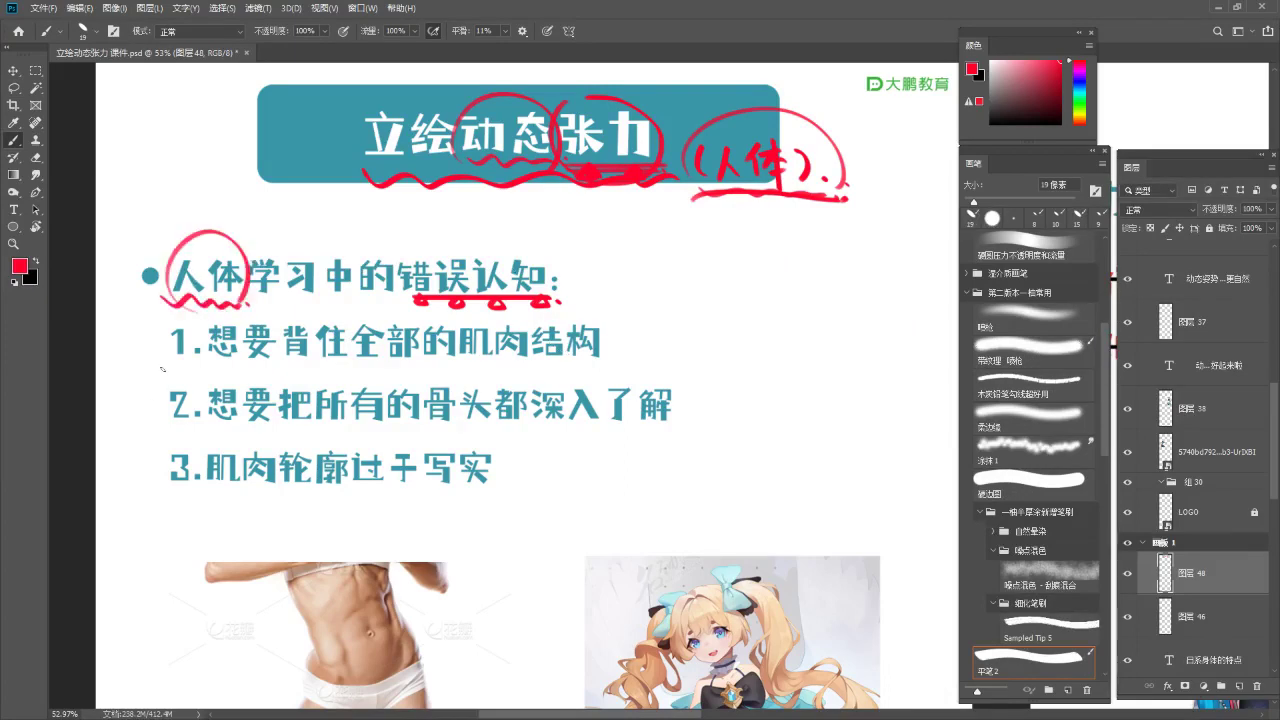
mouse_move(176, 366)
mouse_down()
mouse_move(232, 379)
mouse_move(505, 374)
mouse_move(617, 388)
mouse_up()
click(626, 369)
click(635, 369)
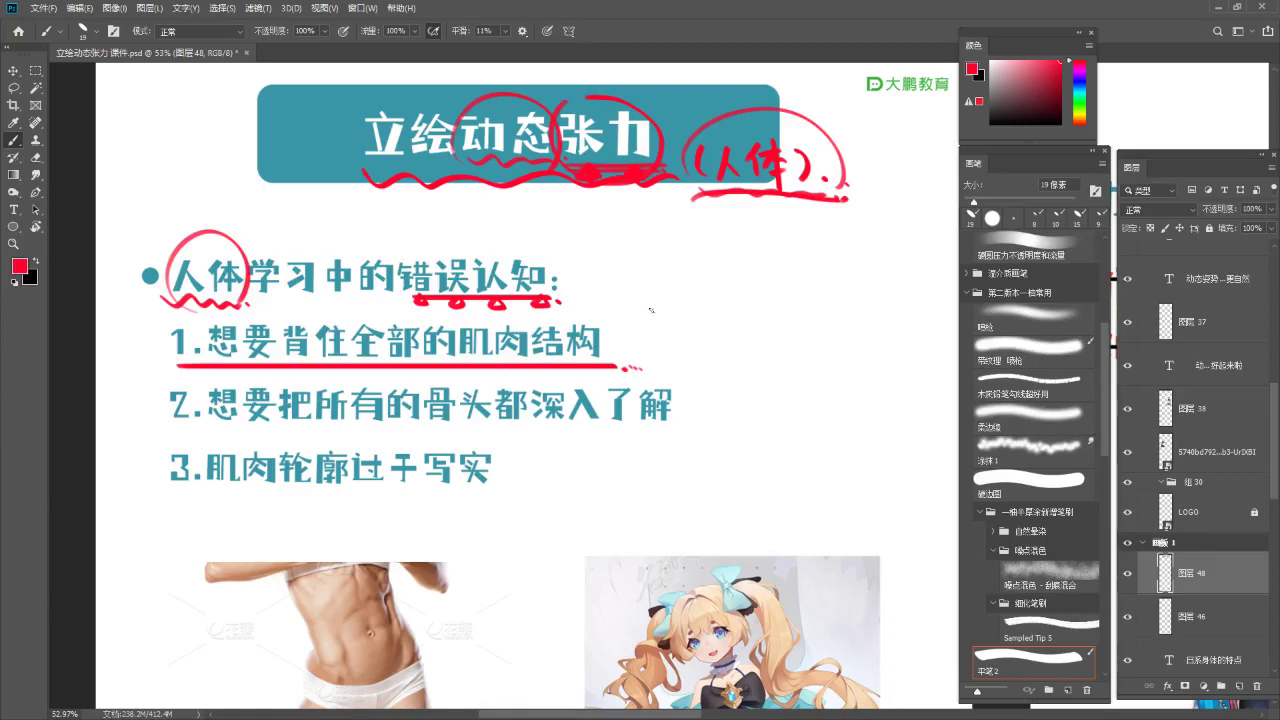
Handwrite the red note (影响外轮廓的肌肉结构) beside item 1 with the brush reduced to 10 px
drag(653, 322, 649, 357)
key(bracketleft)
key(bracketleft)
mouse_move(658, 314)
mouse_down()
mouse_move(660, 328)
mouse_move(668, 321)
mouse_up()
mouse_move(657, 334)
mouse_down()
mouse_move(671, 330)
mouse_move(666, 351)
mouse_up()
drag(659, 341, 682, 350)
mouse_move(702, 308)
mouse_down()
mouse_move(704, 348)
mouse_move(726, 352)
mouse_move(669, 307)
mouse_move(683, 298)
mouse_move(652, 316)
mouse_up()
drag(656, 302, 661, 327)
mouse_move(666, 288)
mouse_down()
mouse_move(664, 338)
mouse_move(680, 310)
mouse_up()
key(ctrl+z)
key(ctrl+z)
drag(678, 290, 694, 316)
mouse_move(682, 314)
mouse_down()
mouse_move(694, 330)
mouse_move(704, 310)
mouse_up()
drag(696, 304, 712, 326)
mouse_move(716, 288)
mouse_down()
mouse_move(734, 292)
mouse_move(714, 330)
mouse_up()
drag(720, 296, 730, 324)
drag(728, 296, 744, 316)
mouse_move(732, 292)
mouse_down()
mouse_move(734, 346)
mouse_move(750, 326)
mouse_up()
mouse_move(748, 300)
mouse_down()
mouse_move(758, 322)
mouse_move(774, 306)
mouse_up()
mouse_move(766, 304)
mouse_down()
mouse_move(776, 326)
mouse_move(793, 323)
mouse_up()
mouse_move(795, 300)
mouse_down()
mouse_move(810, 326)
mouse_move(787, 319)
mouse_up()
key(ctrl+z)
key(ctrl+z)
key(ctrl+z)
drag(790, 301, 808, 316)
drag(808, 300, 808, 323)
mouse_move(809, 300)
mouse_down()
mouse_move(825, 295)
mouse_move(825, 322)
mouse_up()
drag(817, 293, 830, 314)
mouse_move(830, 316)
mouse_down()
mouse_move(840, 324)
mouse_move(848, 306)
mouse_up()
mouse_move(840, 298)
mouse_down()
mouse_move(856, 296)
mouse_move(846, 324)
mouse_up()
drag(846, 310, 858, 326)
drag(850, 304, 878, 300)
drag(866, 302, 876, 318)
mouse_move(882, 296)
mouse_down()
mouse_move(886, 324)
mouse_move(830, 327)
mouse_up()
Erase the trailing dots after item 1's underline and draw a red arc around the number 1
key(z)
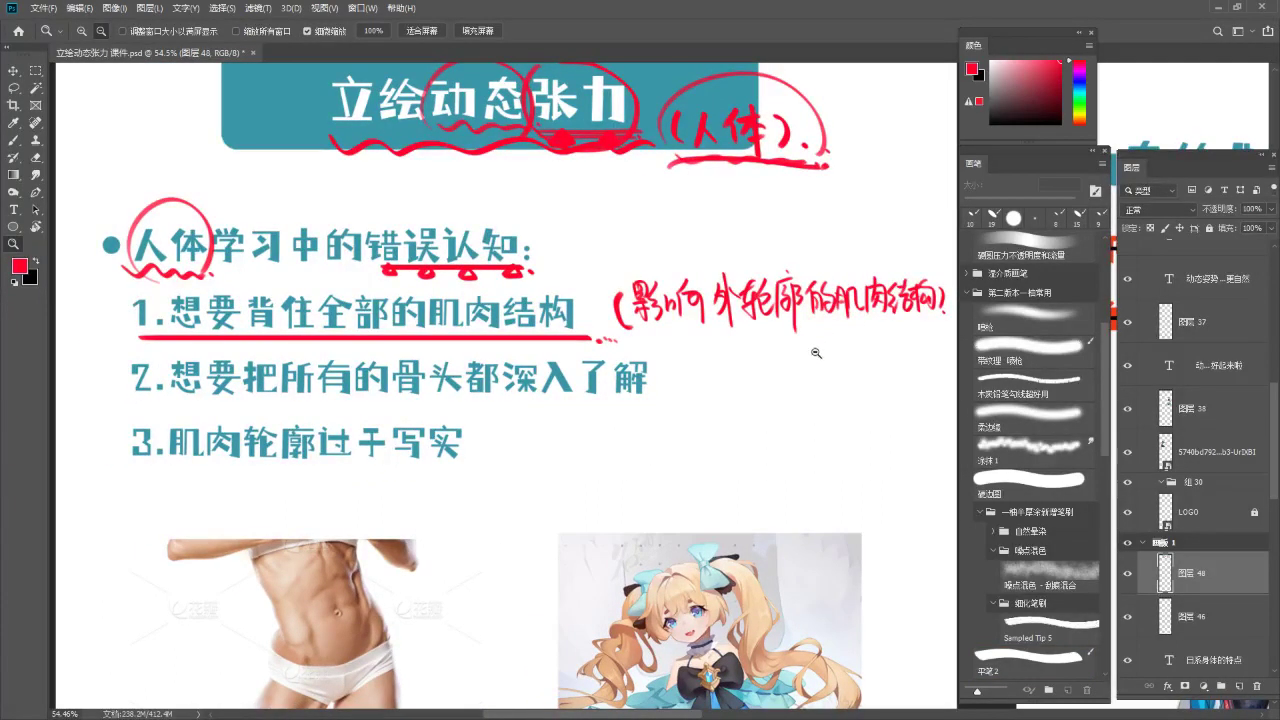
key(b)
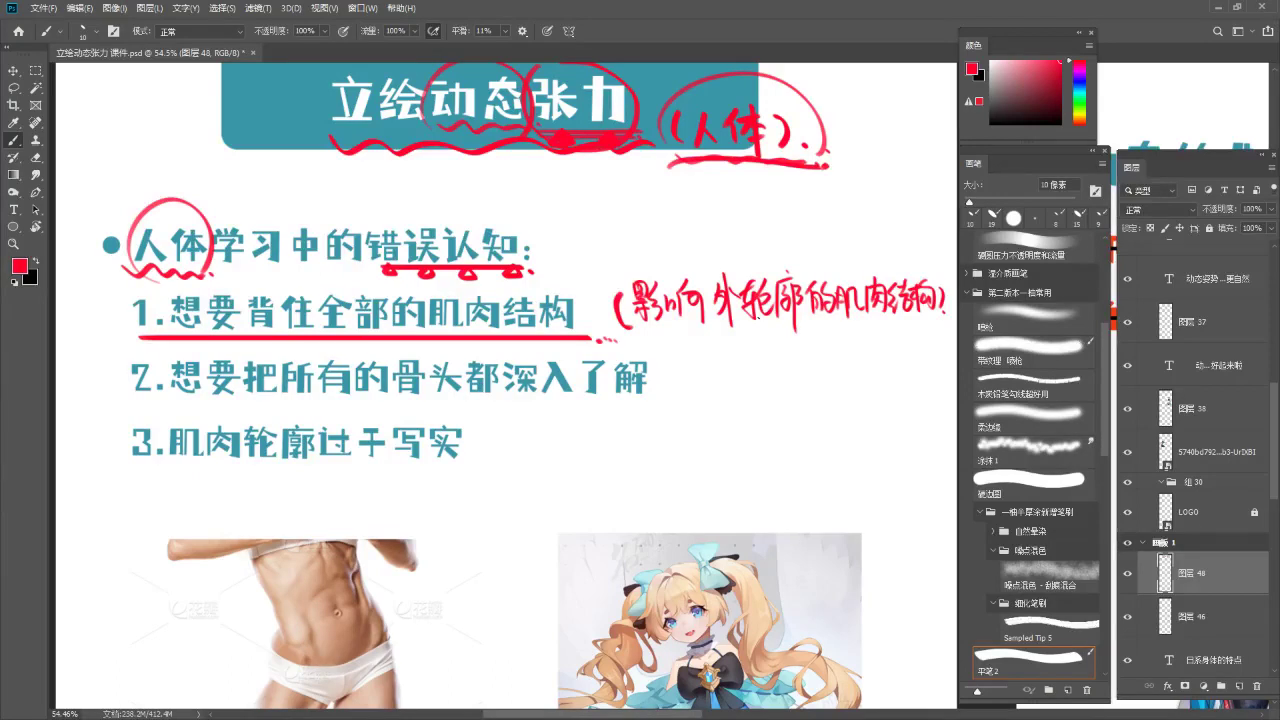
key(e)
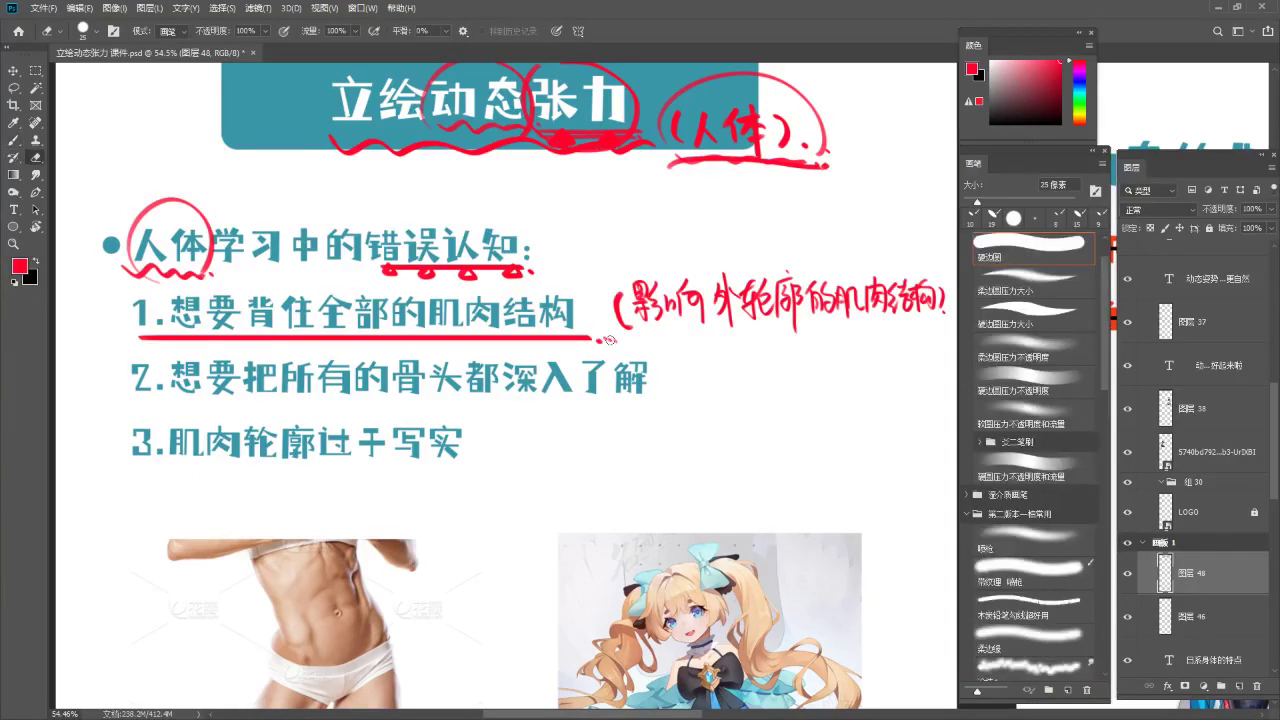
key(b)
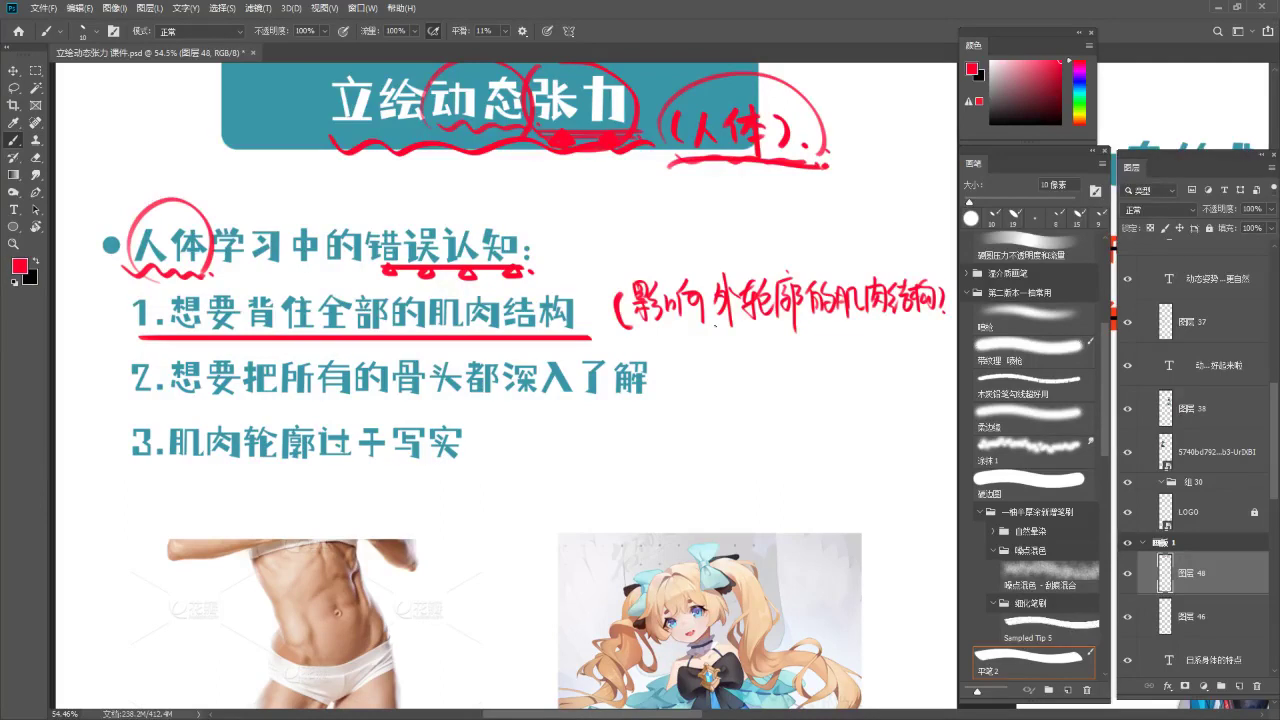
drag(127, 337, 163, 280)
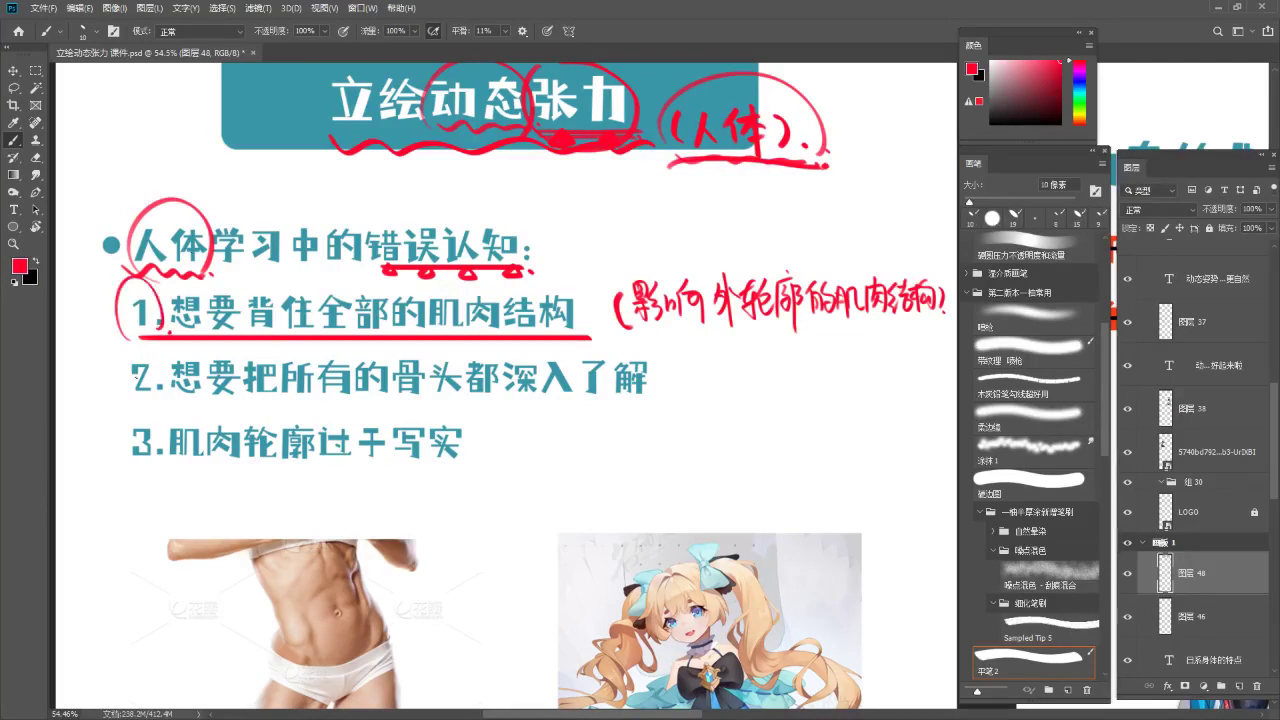
Underline the number 2 and draw a red arc over 肌肉结构 in item 1
key(v)
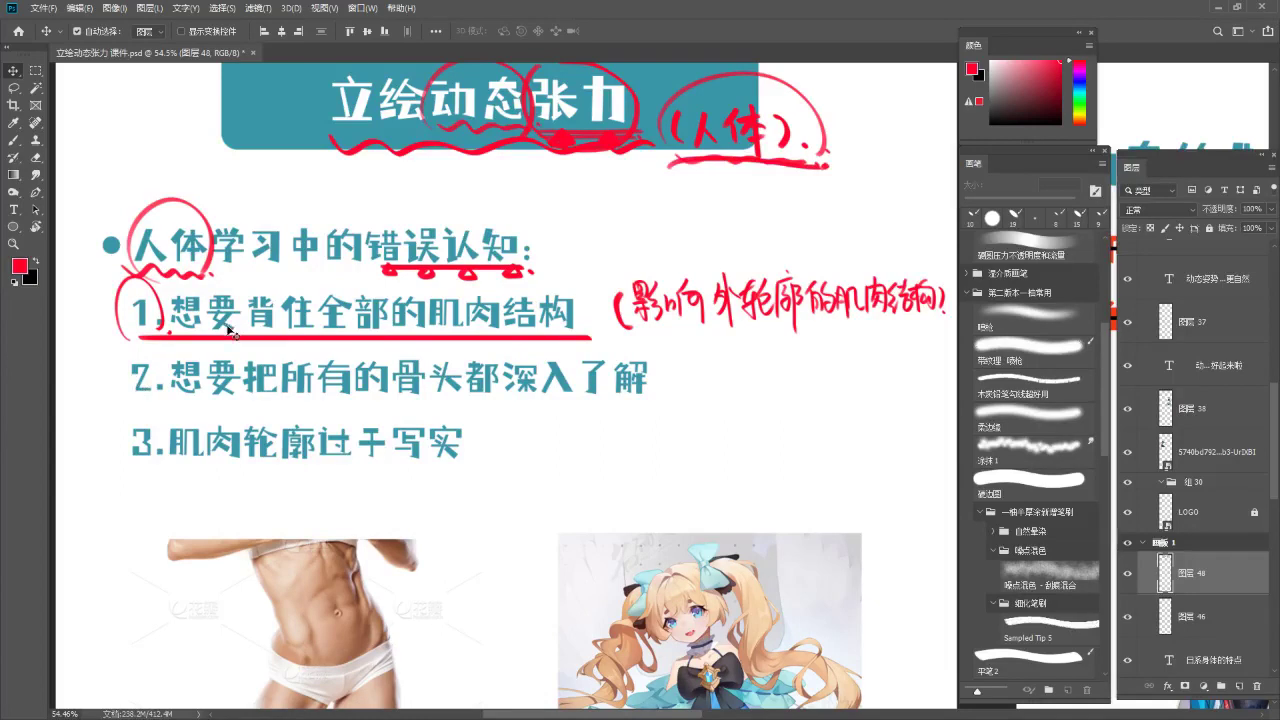
click(143, 408)
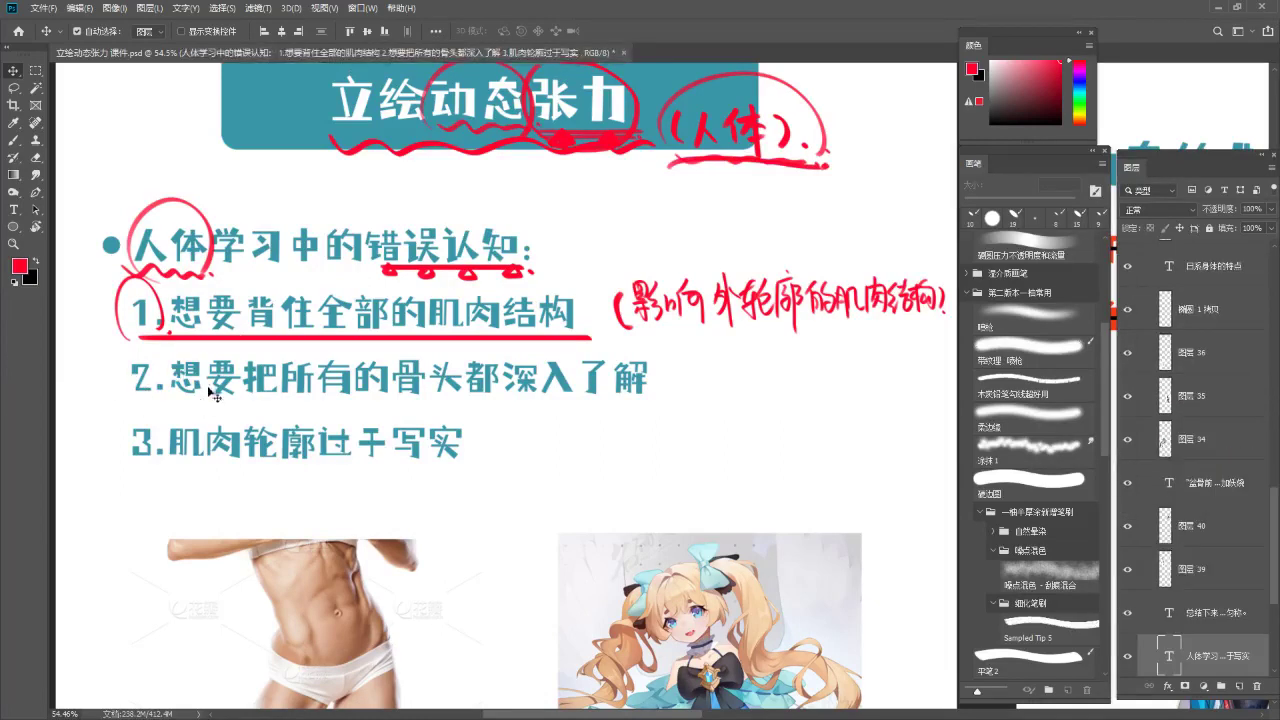
key(ctrl+shift+alt+n)
key(b)
drag(131, 398, 169, 397)
drag(425, 328, 578, 328)
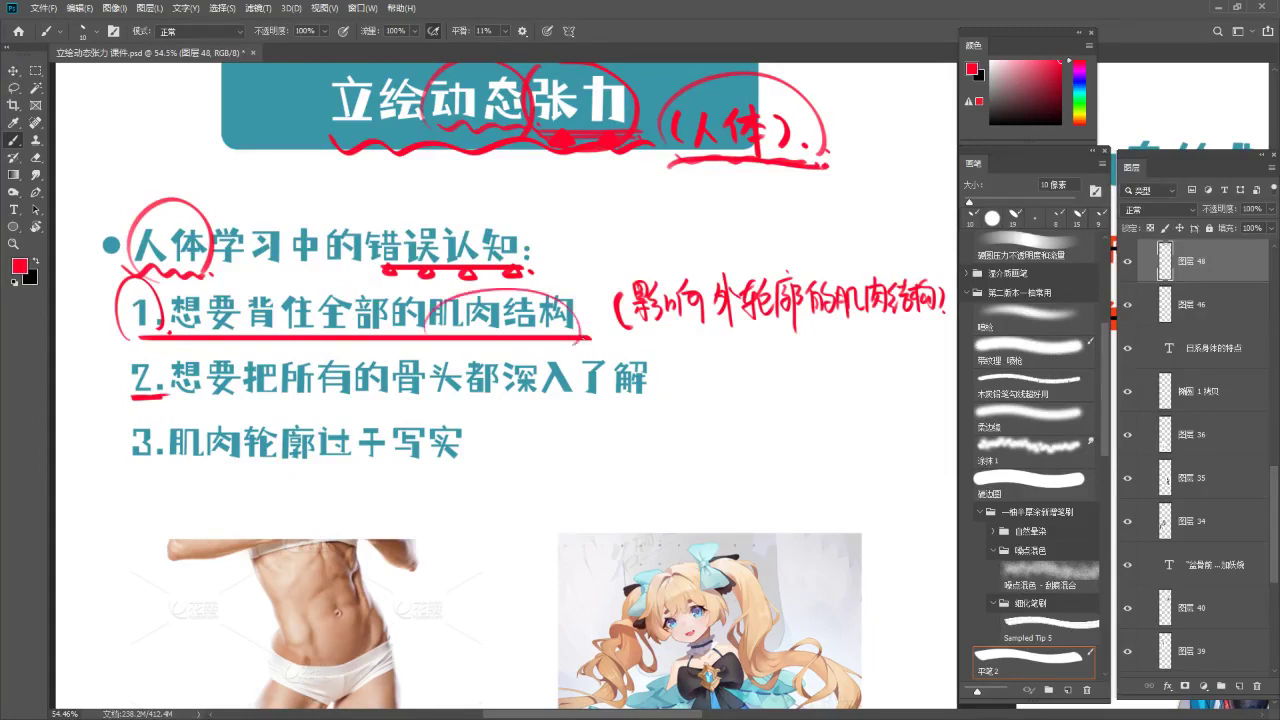
Underline 所有的骨头 and 了解 in item 2, draw an arc over 骨头, and write (X)! beside the item
drag(283, 396, 458, 405)
mouse_move(391, 353)
mouse_down()
mouse_move(379, 375)
mouse_move(452, 400)
mouse_up()
drag(585, 399, 679, 408)
mouse_move(706, 380)
mouse_down()
mouse_move(690, 405)
mouse_move(708, 403)
mouse_up()
drag(717, 374, 719, 404)
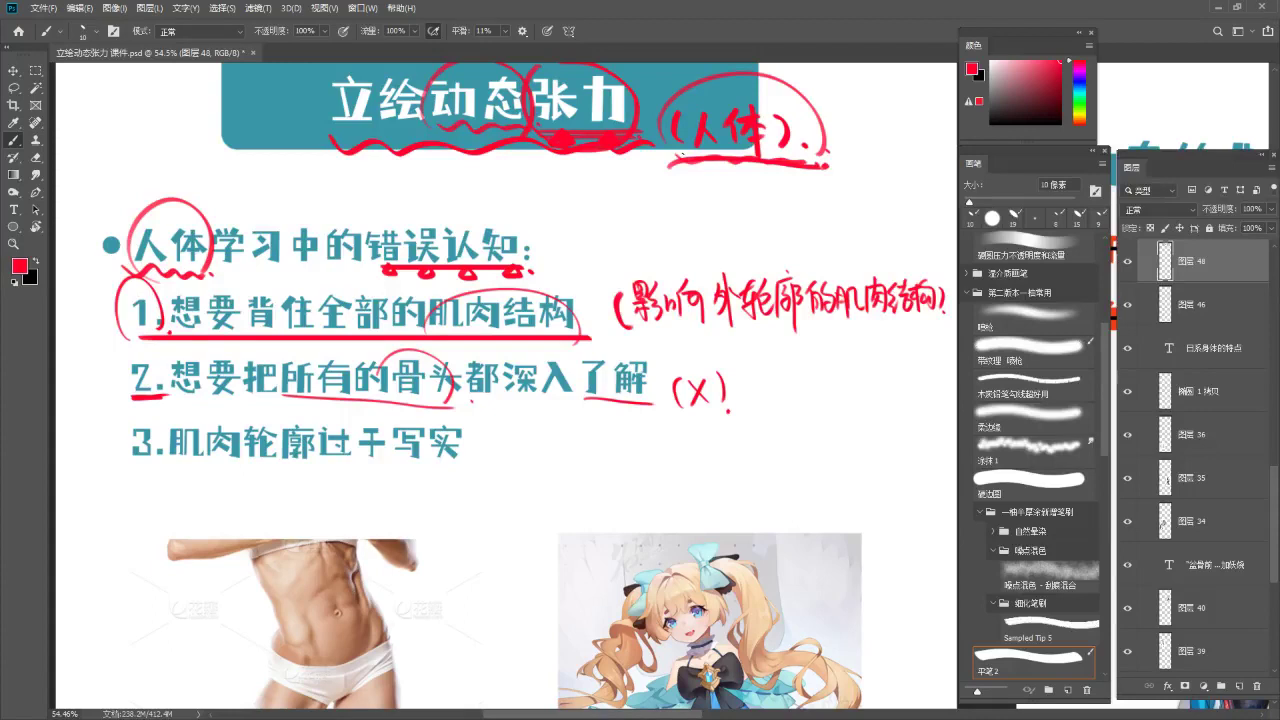
Draw a brace before items 1 and 2, then underline 外轮廓的肌肉结构 in the note and 所有的骨头 again
drag(476, 324, 495, 278)
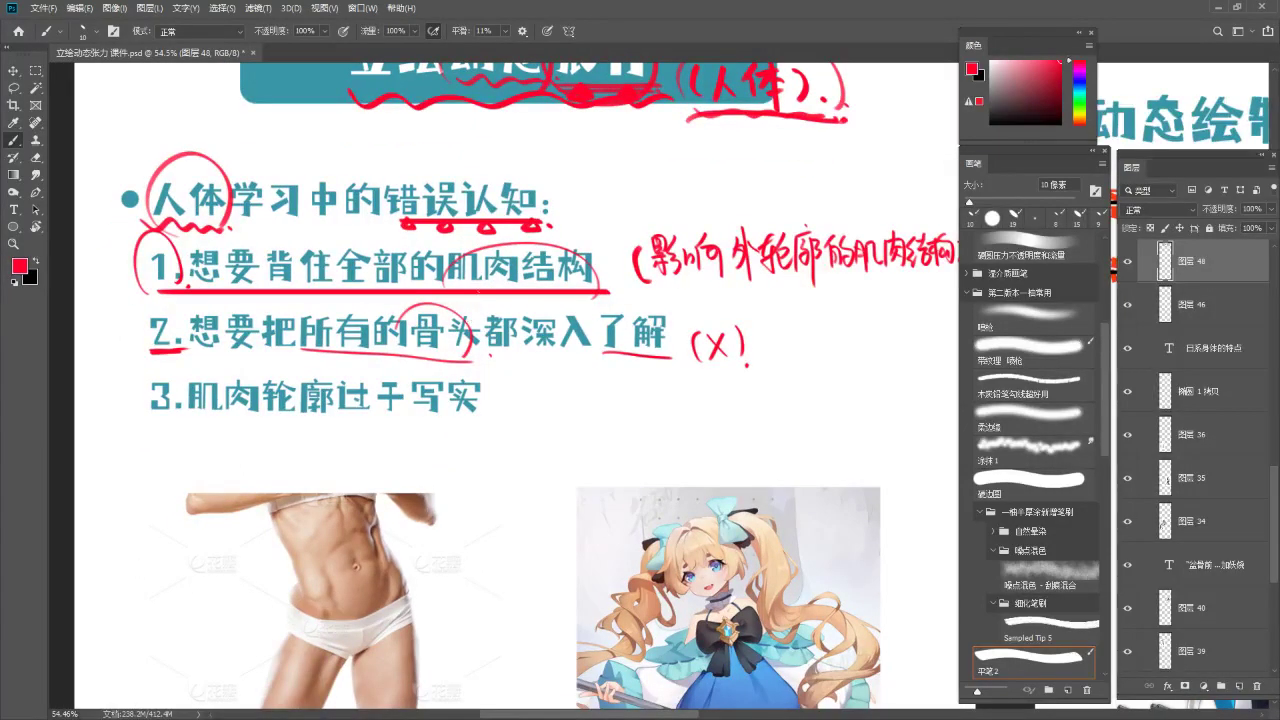
mouse_move(118, 252)
mouse_down()
mouse_move(102, 297)
mouse_move(130, 344)
mouse_up()
drag(867, 268, 799, 272)
drag(668, 288, 898, 284)
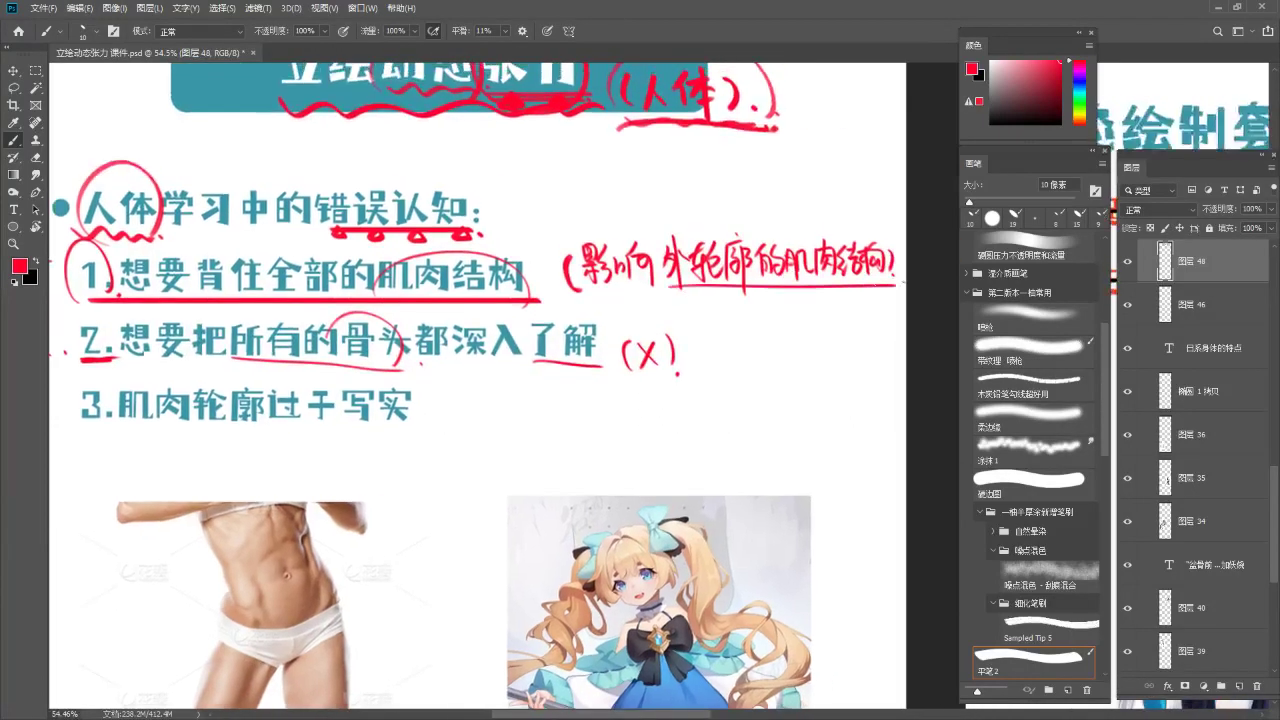
drag(232, 364, 406, 366)
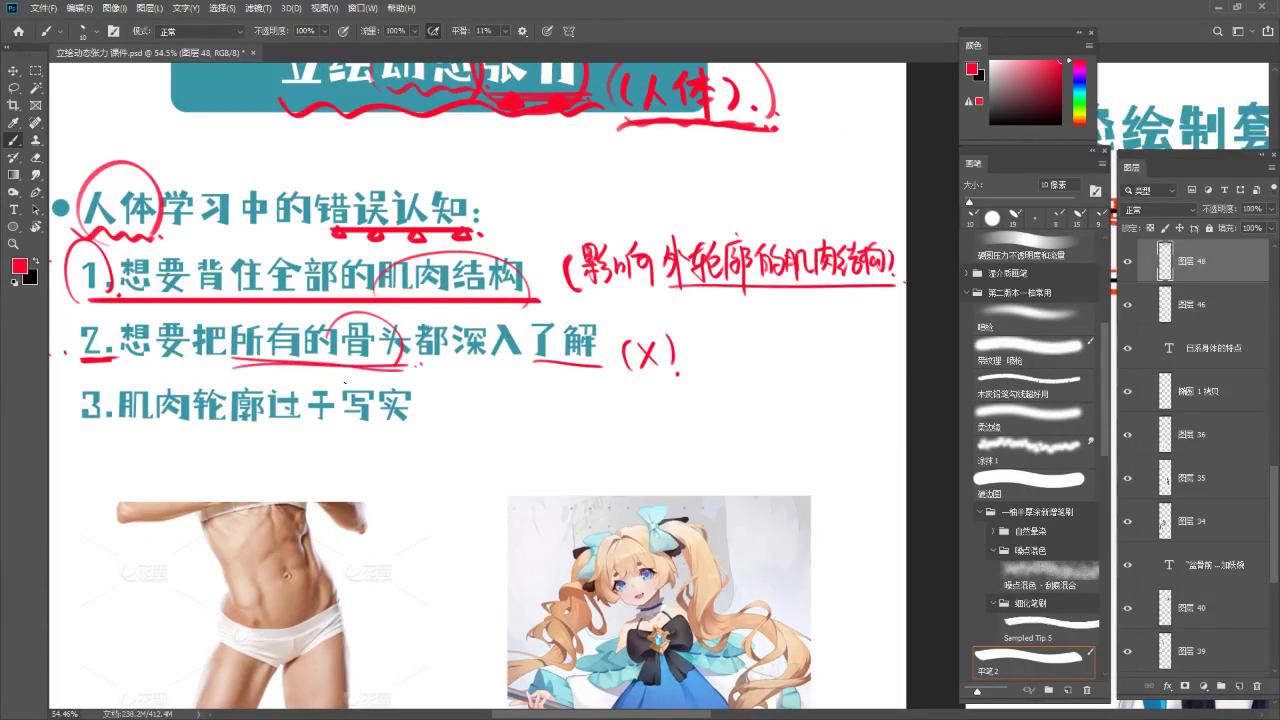
mouse_move(368, 304)
mouse_down()
mouse_move(382, 328)
mouse_move(403, 312)
mouse_up()
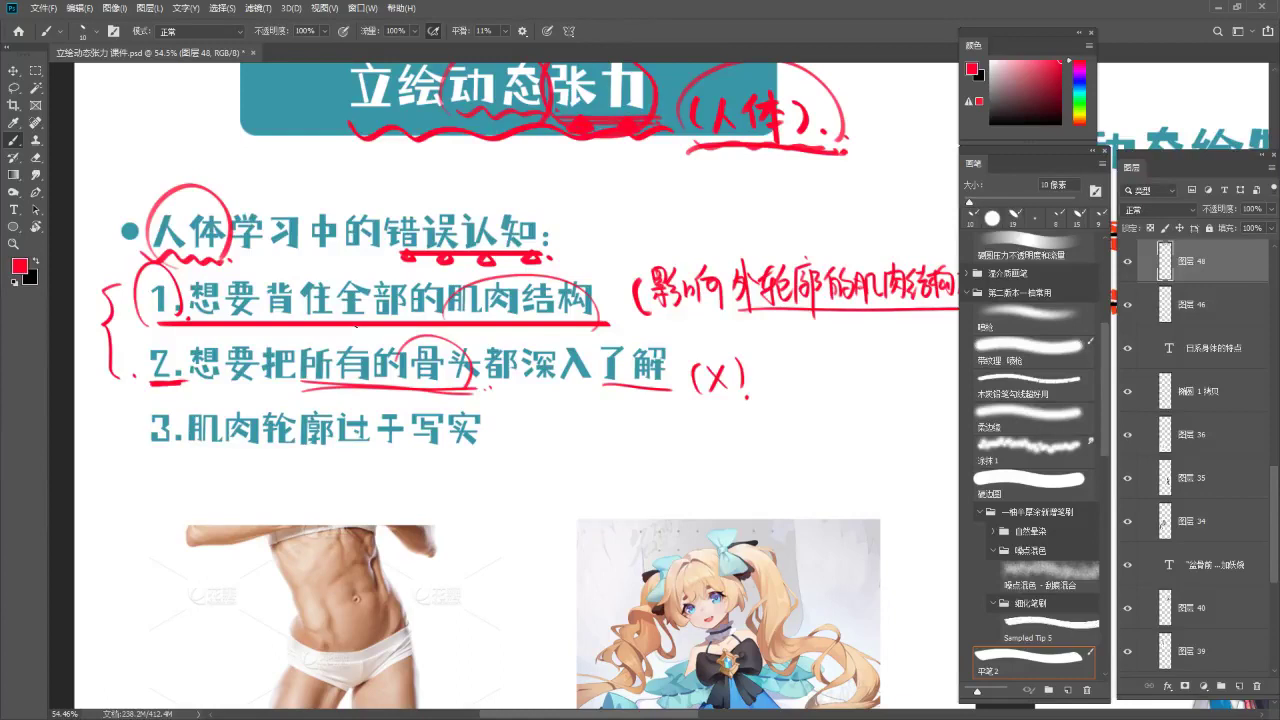
Draw small red arrows pointing at the end of item 1 and at 骨头 in item 2, and add a second underline beneath 了解
drag(621, 261, 614, 288)
drag(479, 325, 465, 343)
drag(463, 332, 472, 345)
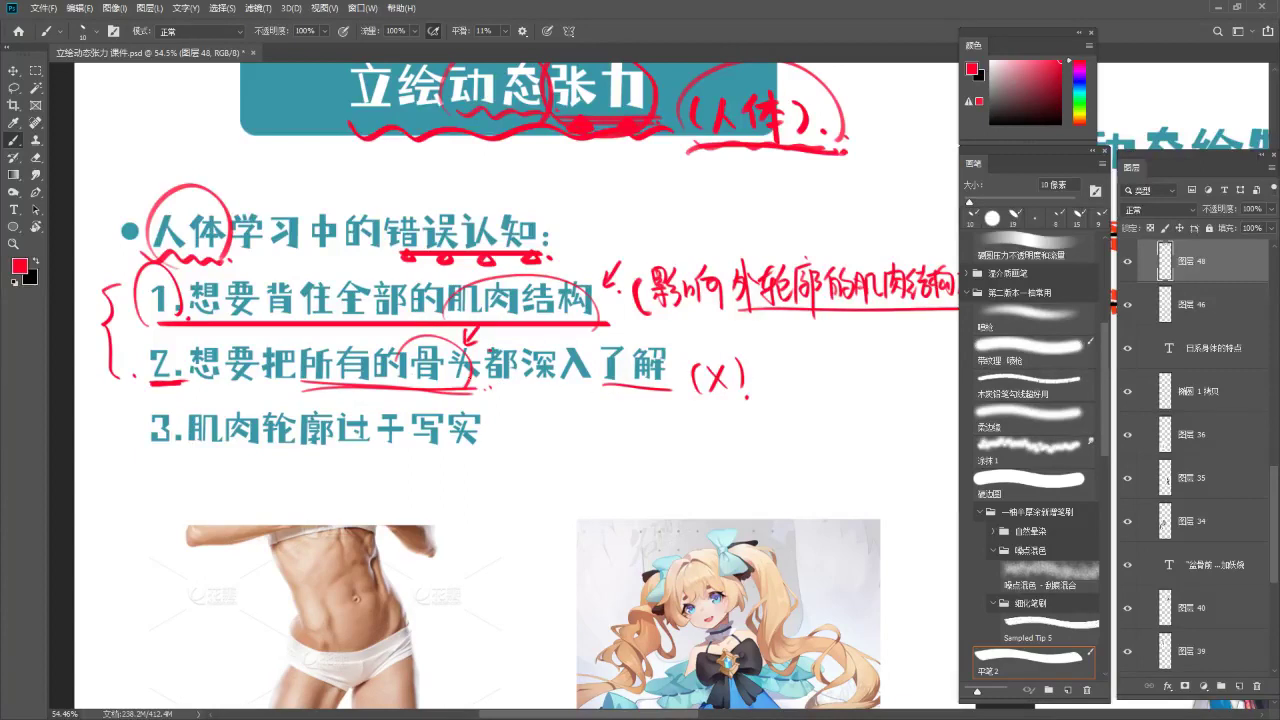
drag(602, 390, 670, 386)
key(ctrl+z)
mouse_move(640, 430)
mouse_down()
mouse_move(638, 396)
mouse_move(634, 406)
mouse_up()
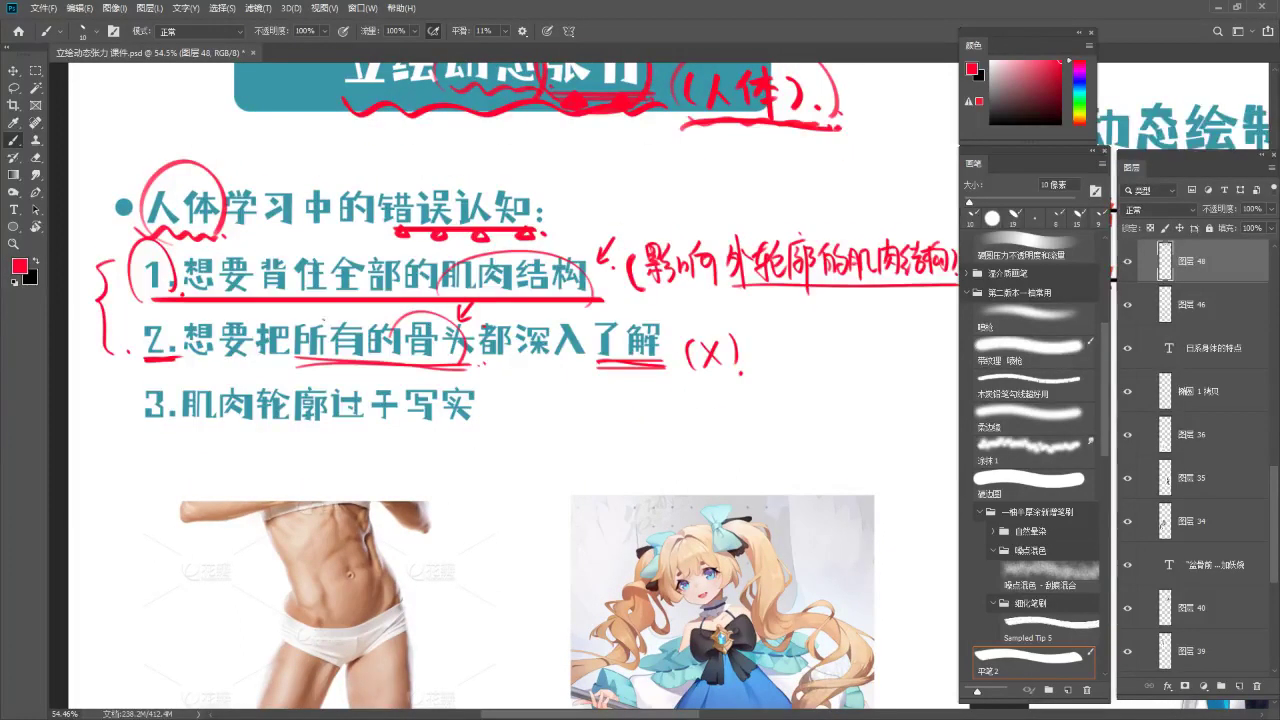
Frame item 3 in a red box with a wavy bottom edge and underline 肌肉轮廓 inside it
drag(133, 427, 482, 436)
scroll(524, 382, down, 2)
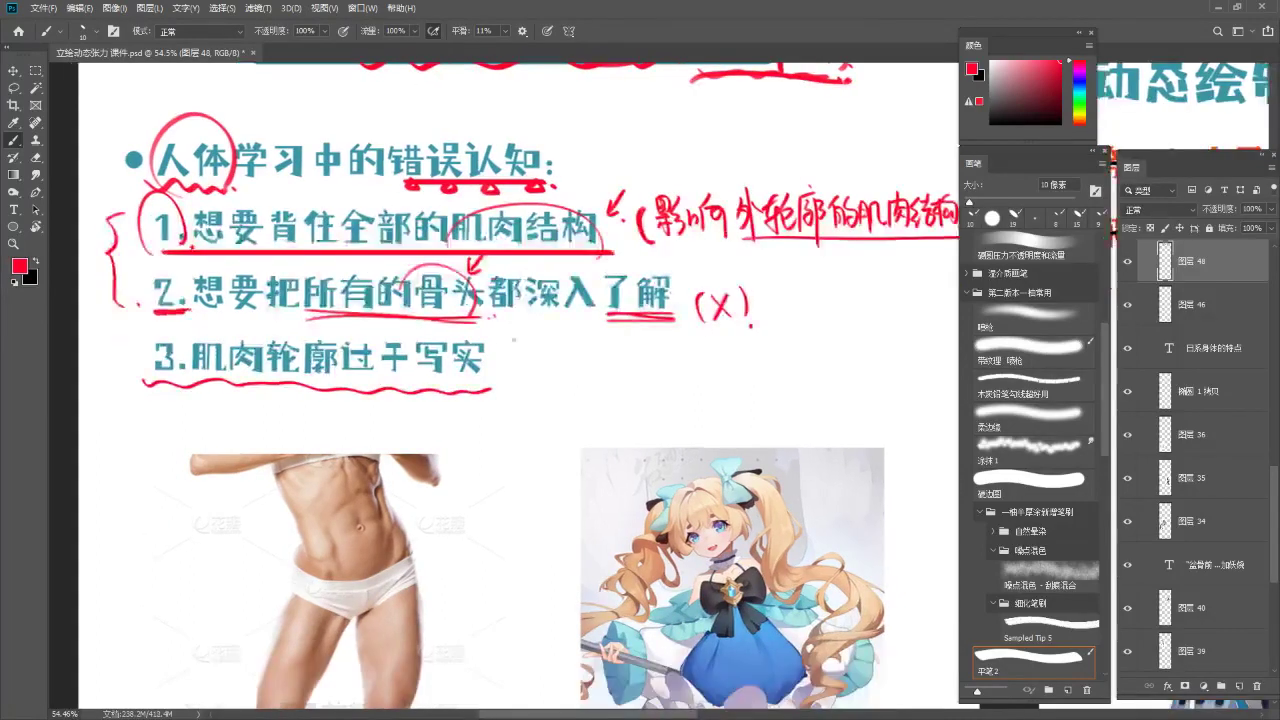
drag(141, 336, 141, 393)
mouse_move(140, 334)
mouse_down()
mouse_move(510, 333)
mouse_move(498, 394)
mouse_up()
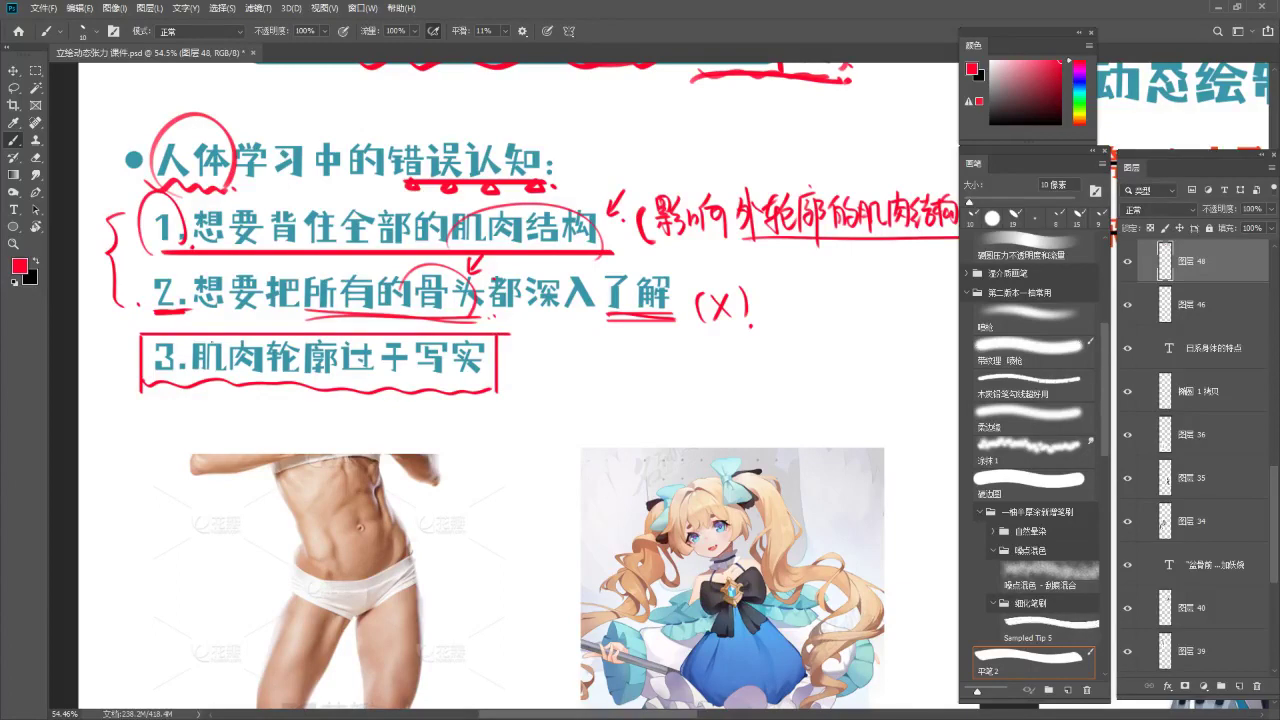
drag(195, 378, 230, 377)
Draw a red arrow pointing at the muscular body photo and a smaller one above the anime girl illustration
drag(508, 284, 467, 288)
drag(467, 343, 582, 180)
drag(521, 298, 563, 296)
scroll(563, 296, up, 2)
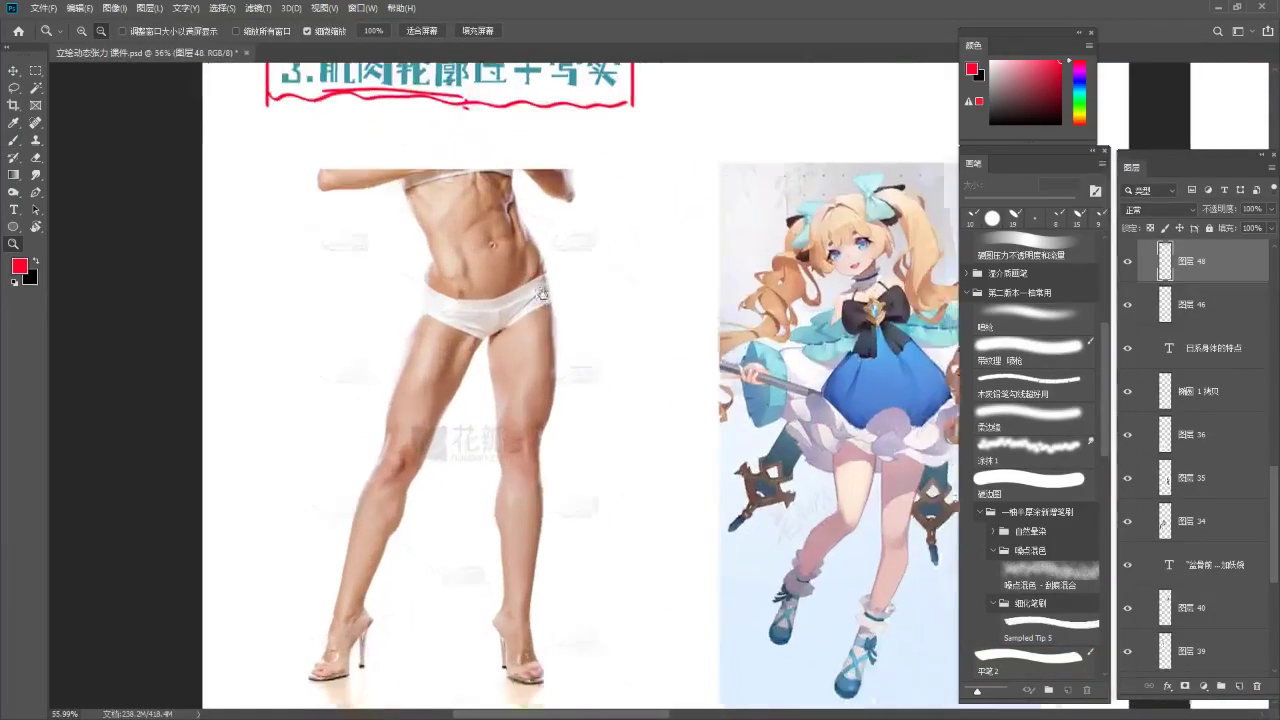
key(b)
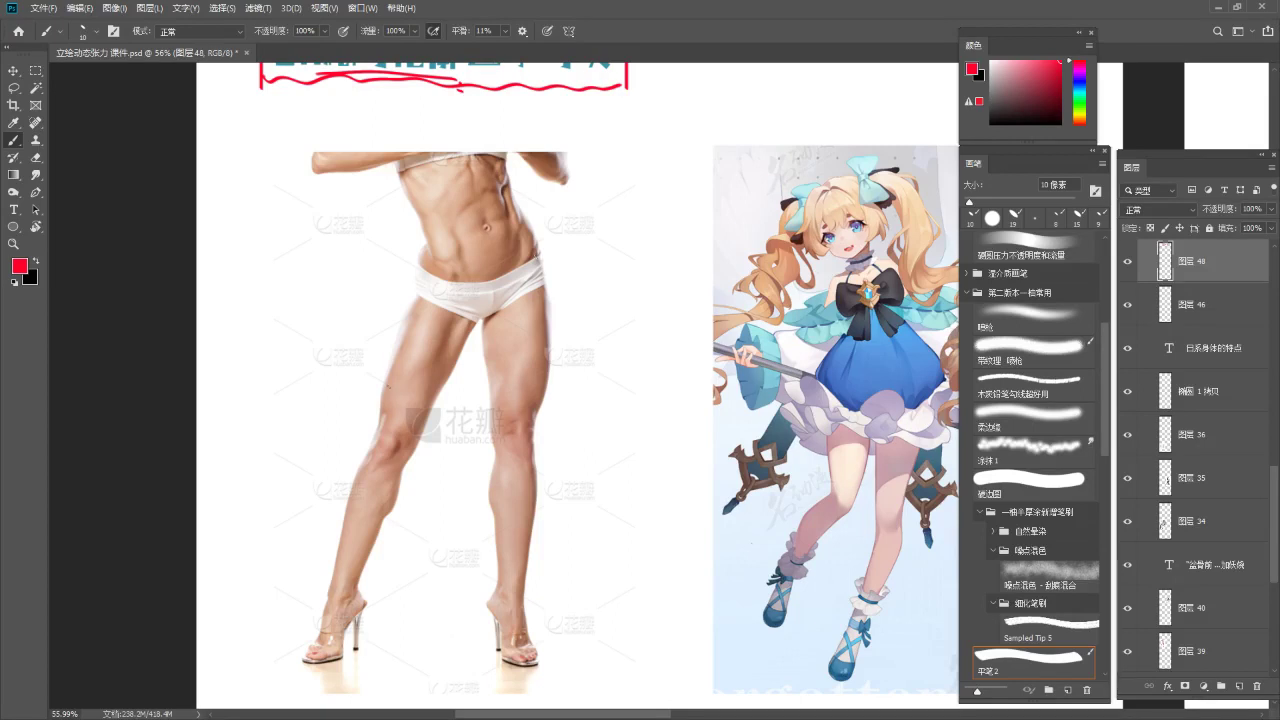
mouse_move(640, 204)
mouse_down()
mouse_move(580, 265)
mouse_move(603, 268)
mouse_up()
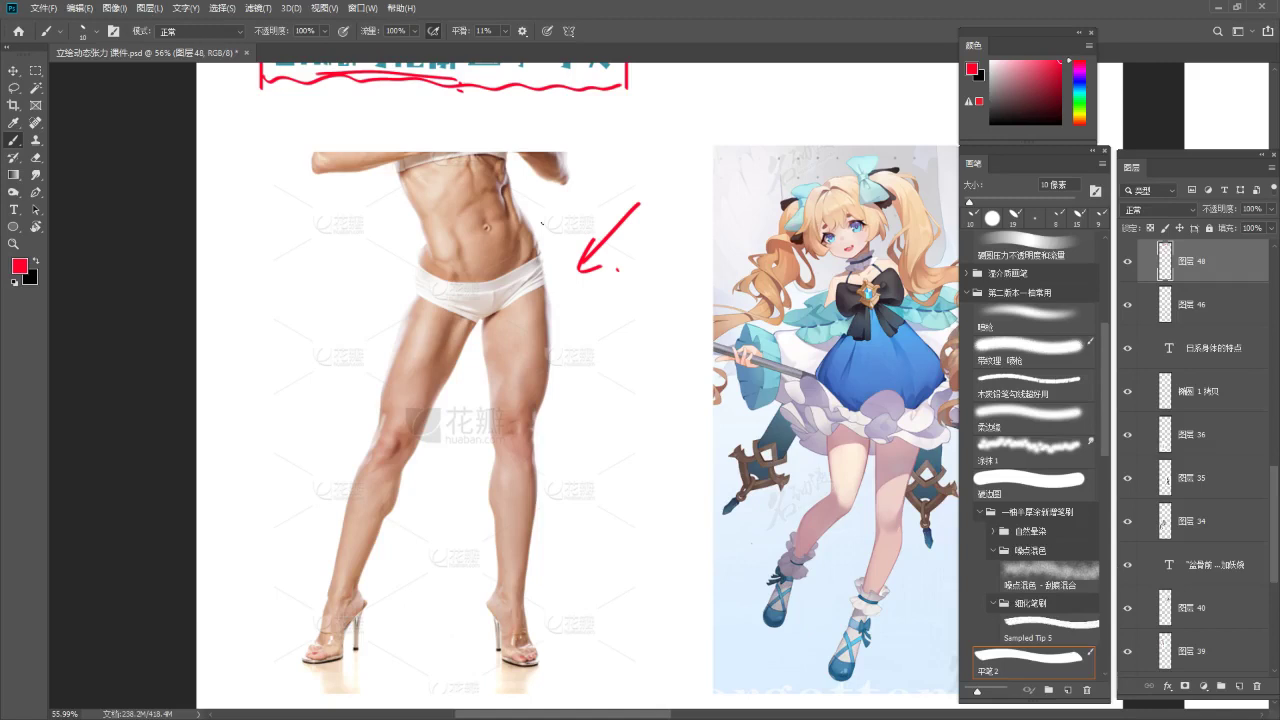
drag(738, 230, 543, 211)
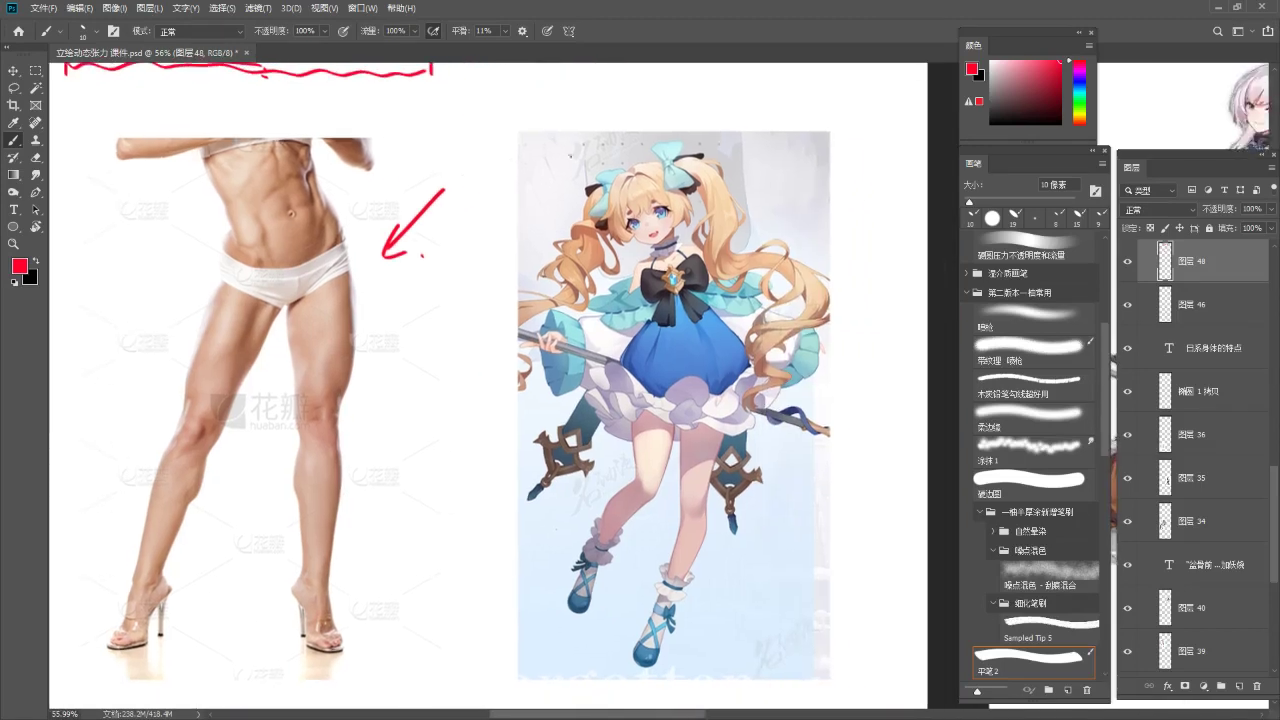
drag(632, 182, 672, 199)
drag(588, 107, 601, 138)
click(622, 140)
mouse_move(676, 150)
mouse_down()
mouse_move(600, 208)
mouse_move(680, 158)
mouse_up()
key(ctrl+z)
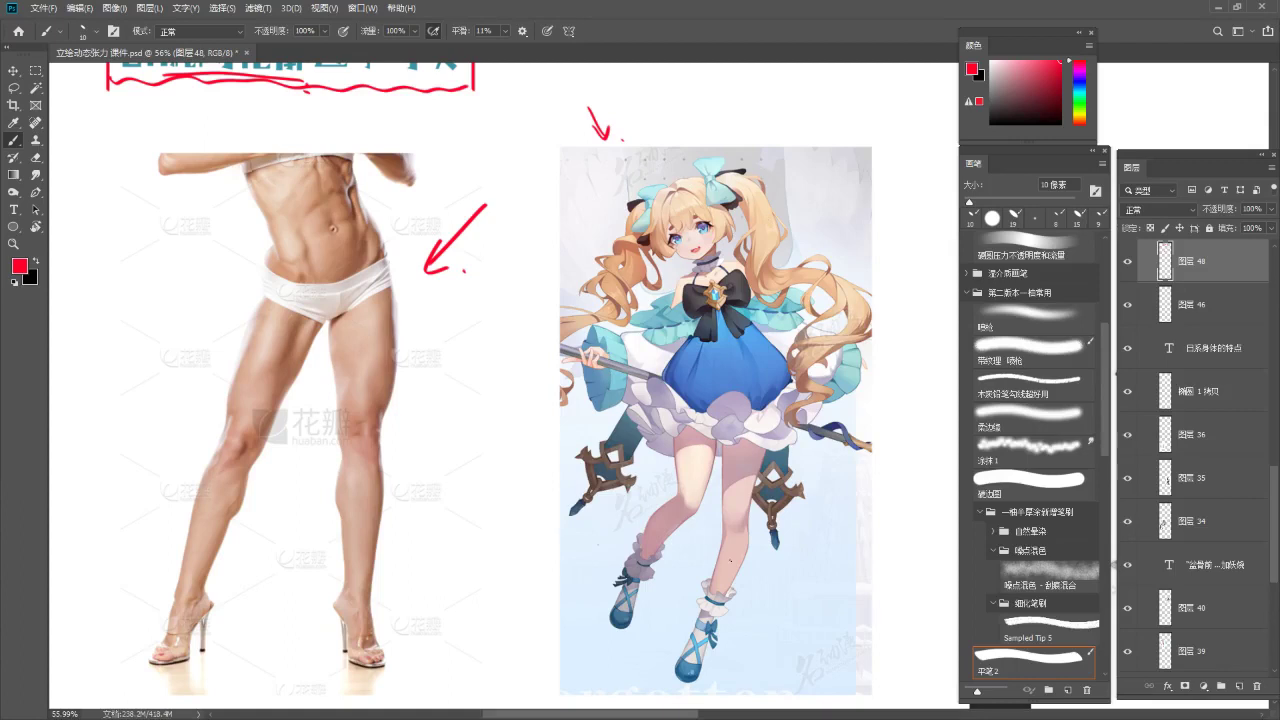
drag(646, 316, 679, 238)
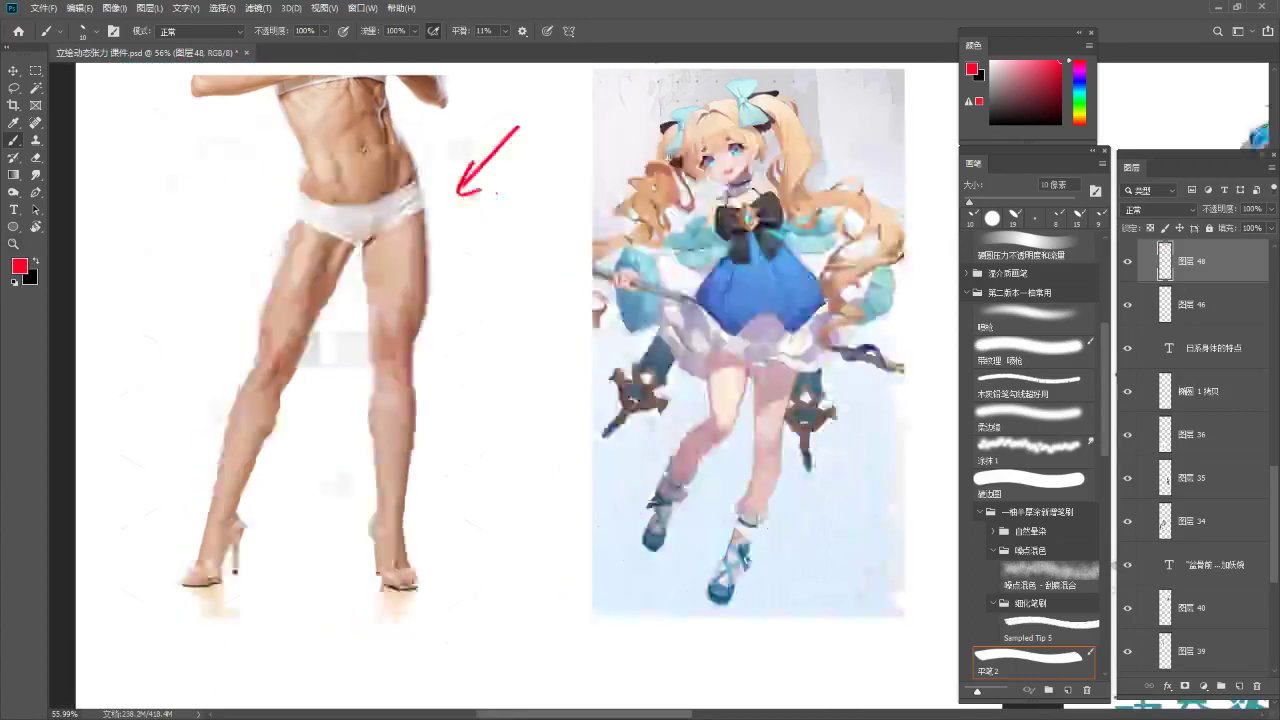
drag(668, 182, 672, 182)
key(b)
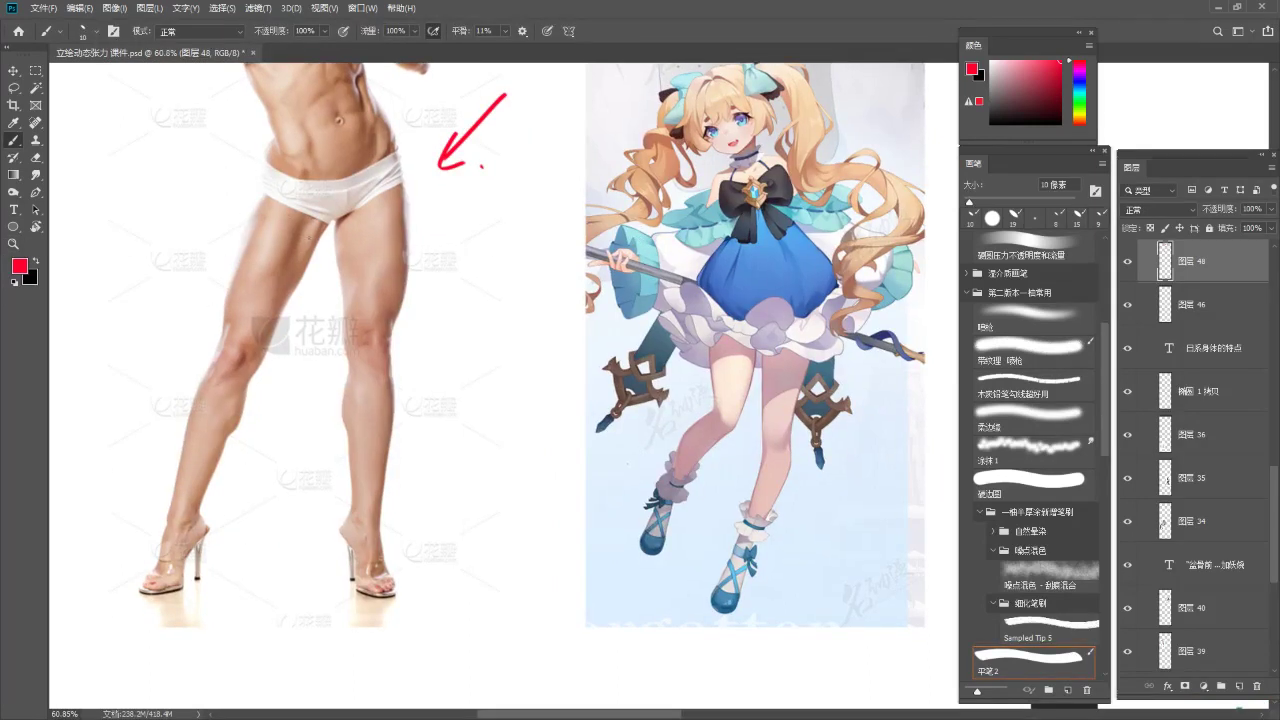
drag(326, 227, 391, 246)
mouse_move(476, 228)
mouse_down()
mouse_move(447, 274)
mouse_move(468, 245)
mouse_up()
key(ctrl+z)
key(ctrl+z)
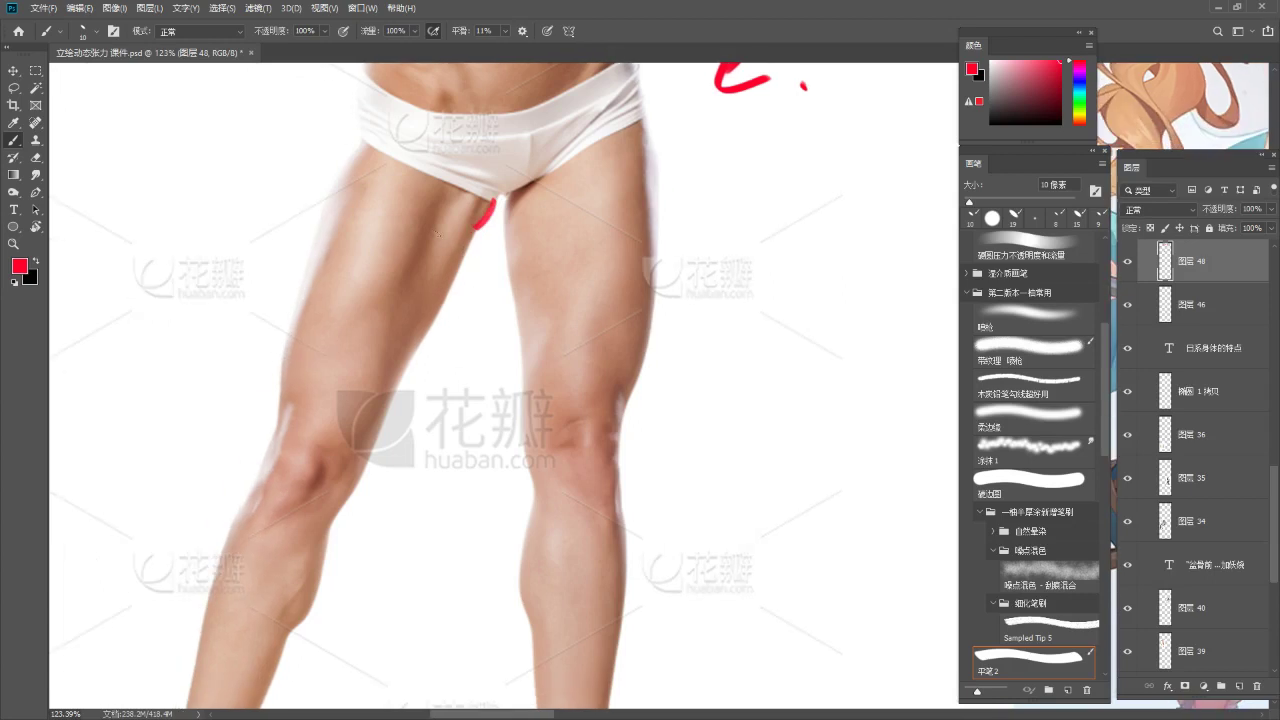
Outline a small red shape at the top of the photo's inner thigh and clear its interior with a 7 px eraser
mouse_move(481, 192)
mouse_down()
mouse_move(475, 222)
mouse_move(498, 200)
mouse_up()
mouse_move(466, 258)
mouse_down()
mouse_move(436, 246)
mouse_move(524, 218)
mouse_move(512, 215)
mouse_up()
key(e)
key(bracketleft)
key(bracketleft)
key(bracketleft)
key(bracketleft)
key(bracketleft)
key(bracketleft)
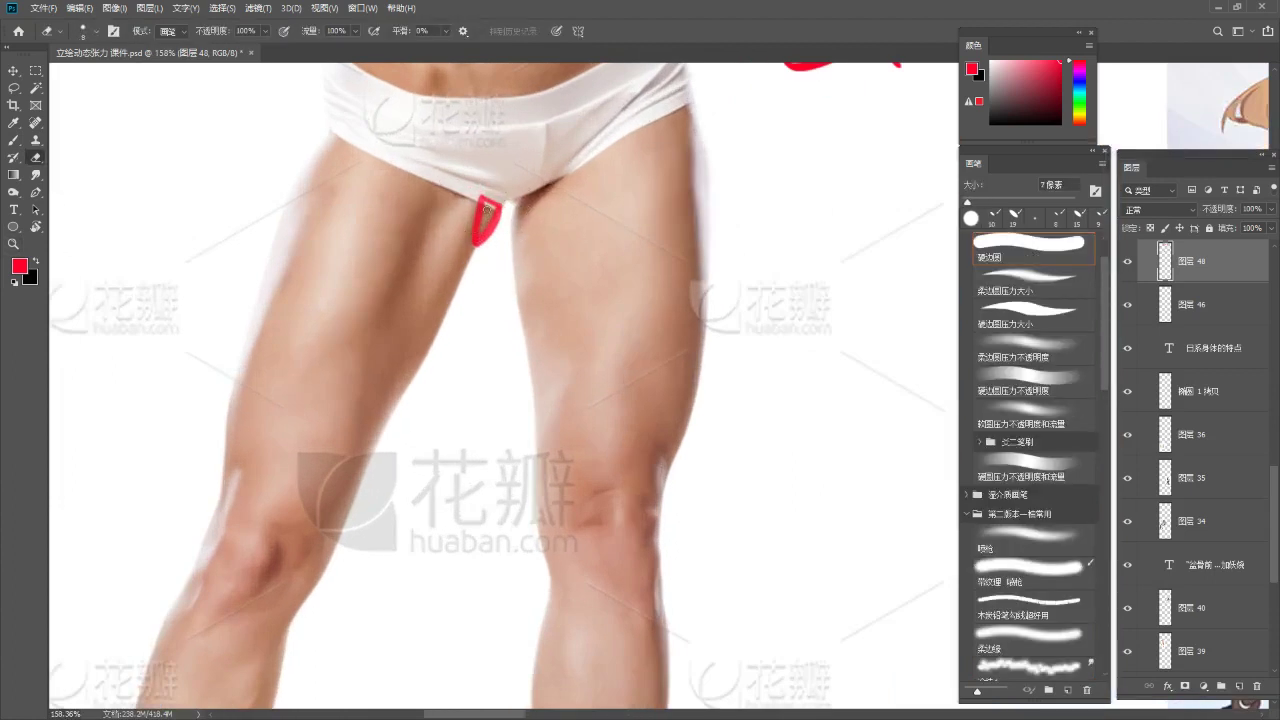
drag(485, 208, 482, 235)
key(b)
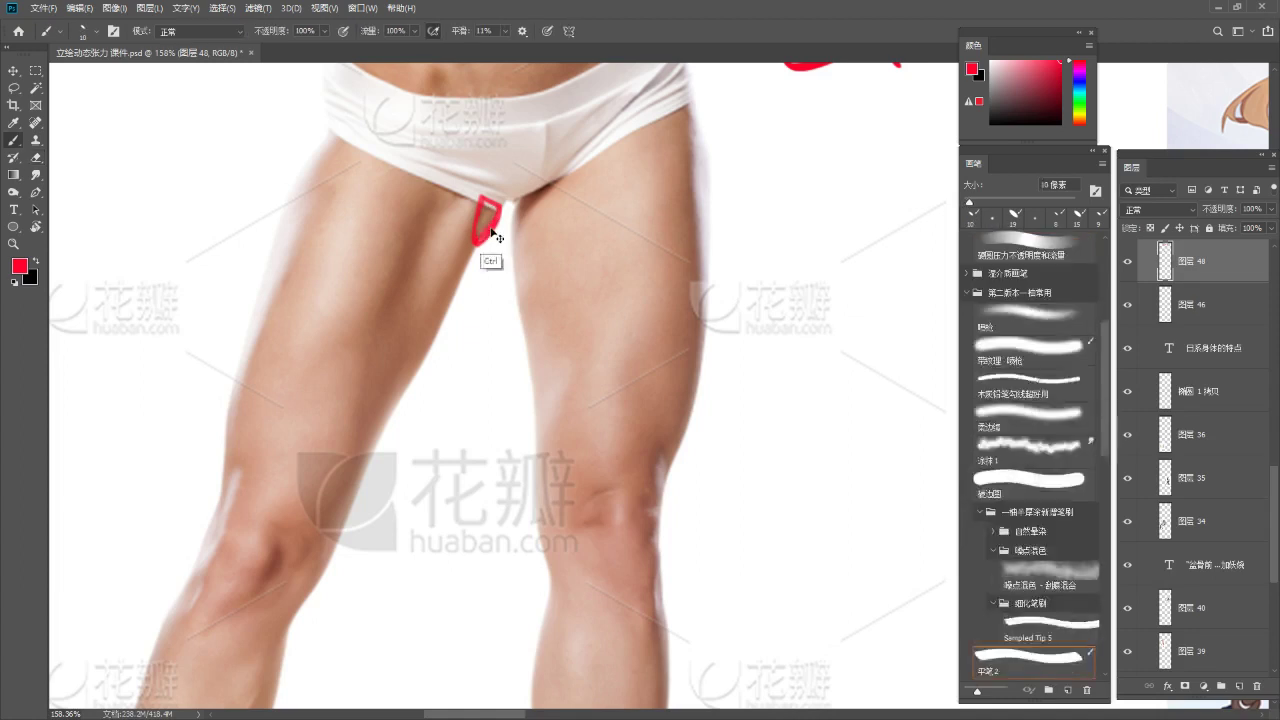
key(z)
drag(486, 273, 461, 317)
scroll(452, 278, up, 1)
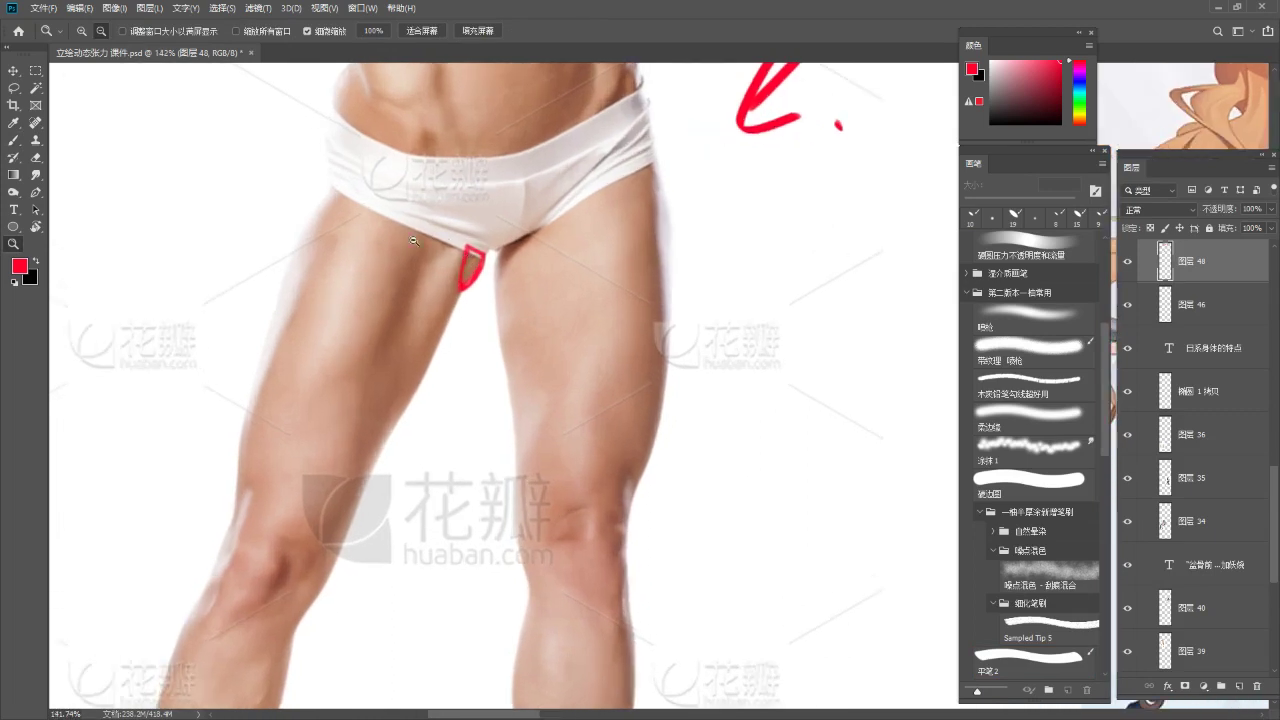
key(b)
mouse_move(464, 246)
mouse_down()
mouse_move(484, 263)
mouse_move(460, 289)
mouse_move(537, 203)
mouse_move(468, 331)
mouse_up()
key(ctrl+z)
drag(532, 206, 464, 346)
key(ctrl+z)
key(ctrl+z)
mouse_move(538, 196)
mouse_down()
mouse_move(478, 328)
mouse_move(506, 215)
mouse_move(468, 293)
mouse_up()
key(ctrl+z)
key(ctrl+z)
drag(505, 222, 459, 294)
key(ctrl+z)
Mark the inner thigh contour in the photo with small red arrows and a short stroke near the knee
mouse_move(489, 182)
mouse_down()
mouse_move(521, 219)
mouse_move(523, 203)
mouse_up()
drag(508, 261, 471, 228)
drag(484, 266, 488, 231)
click(521, 256)
key(ctrl+z)
drag(462, 294, 420, 404)
drag(422, 334, 459, 374)
mouse_move(438, 374)
mouse_down()
mouse_move(470, 365)
mouse_move(406, 378)
mouse_up()
click(471, 365)
Draw a nearly straight red line along the inner edge of the anime girl's straighter leg, from the skirt hem to the knee
key(alt+space)
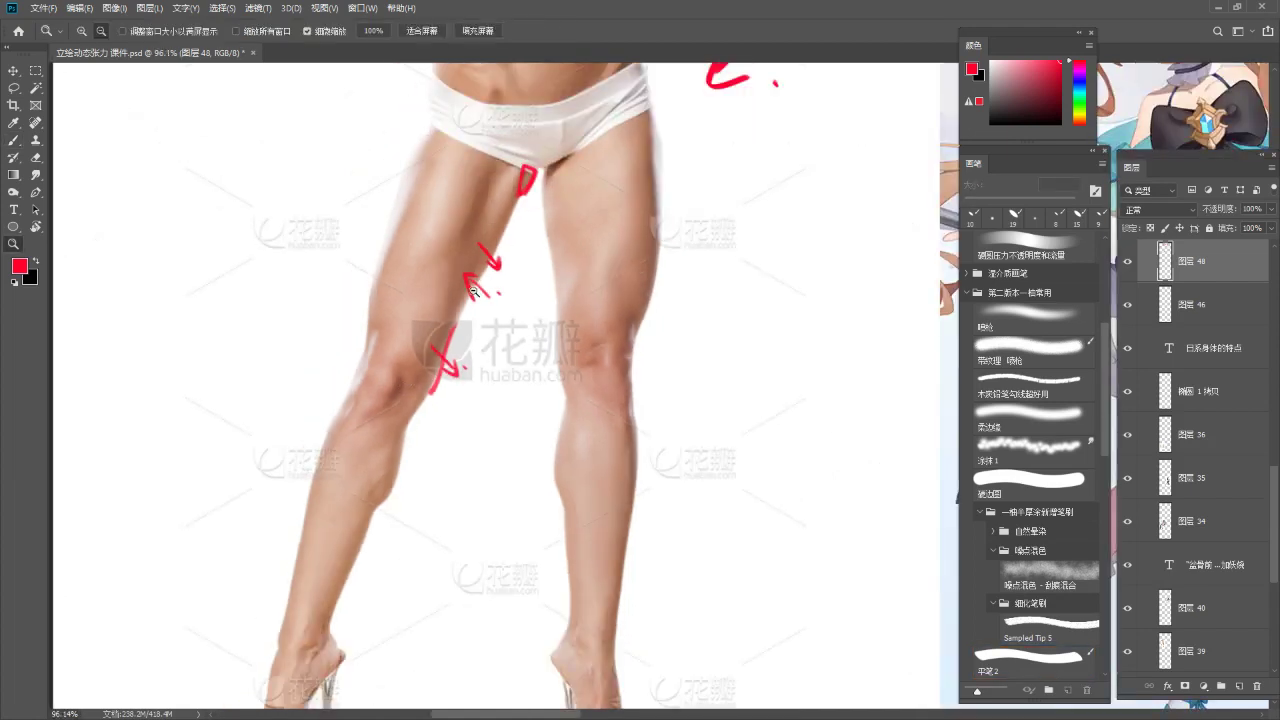
key(space)
mouse_move(790, 294)
mouse_down()
mouse_move(374, 389)
mouse_move(230, 330)
mouse_up()
drag(634, 259, 716, 135)
key(z)
mouse_move(720, 290)
mouse_down()
mouse_move(829, 290)
mouse_move(775, 290)
mouse_up()
key(b)
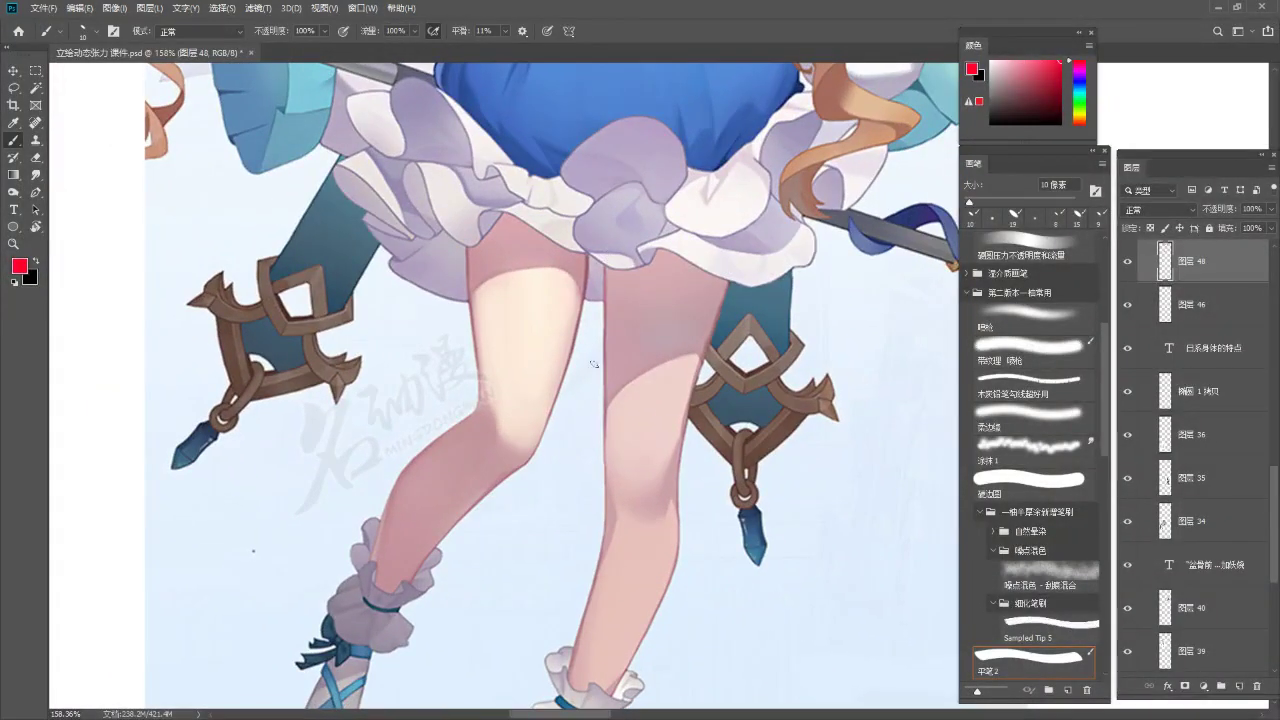
drag(609, 238, 590, 486)
key(ctrl+z)
drag(615, 240, 607, 502)
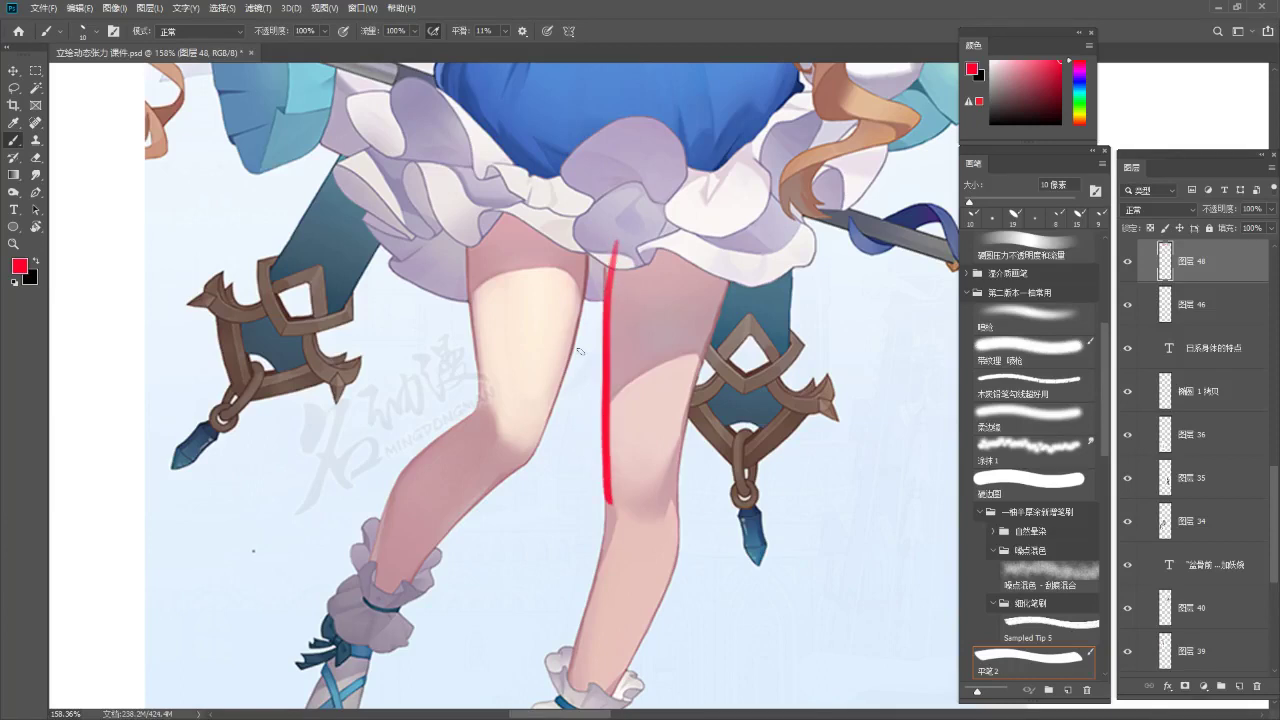
key(ctrl+z)
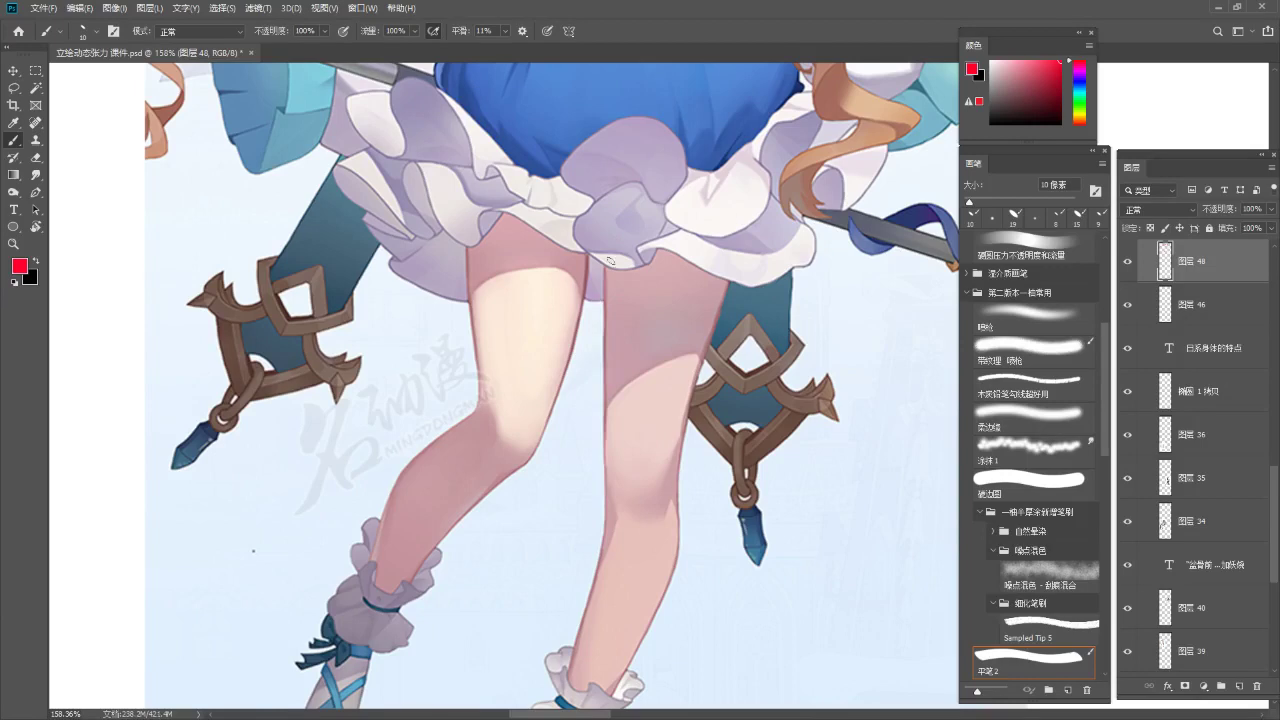
mouse_move(619, 210)
mouse_down()
mouse_move(603, 506)
mouse_move(614, 242)
mouse_move(603, 494)
mouse_move(614, 506)
mouse_up()
key(ctrl+z)
key(ctrl+z)
key(ctrl+z)
drag(613, 228, 604, 488)
key(ctrl+z)
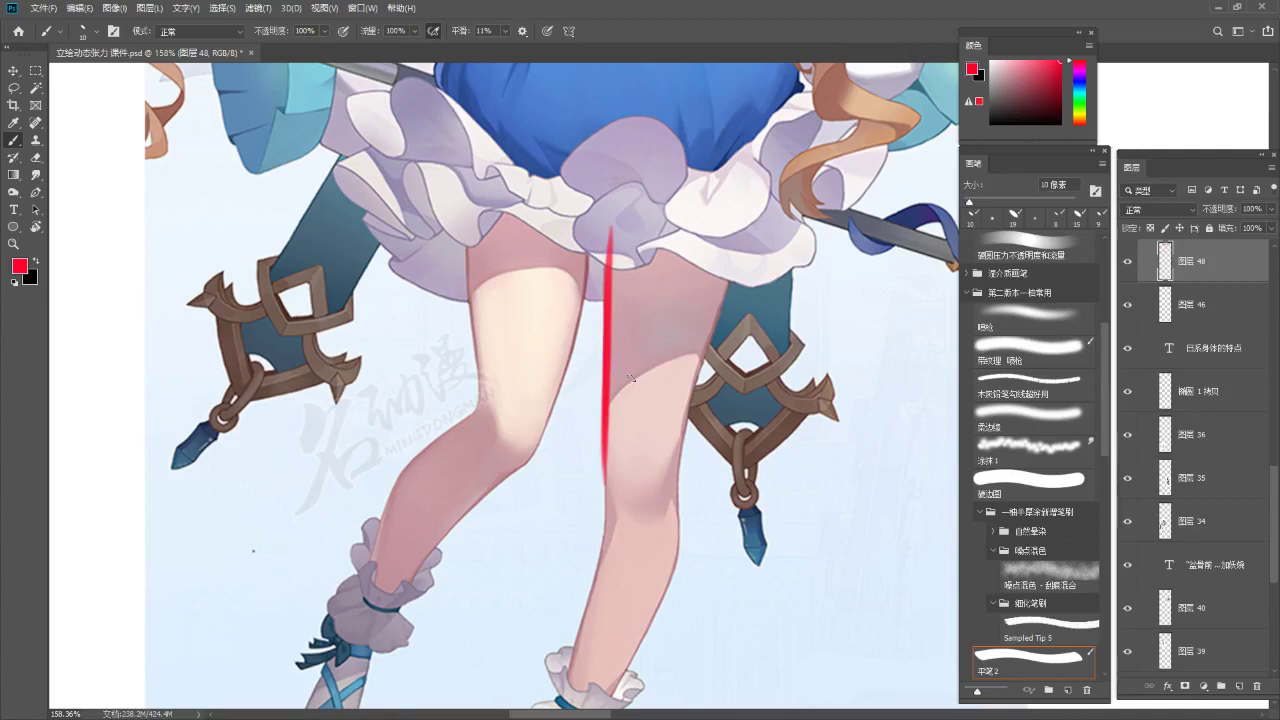
Write 简化 in red above the anime illustration and draw a wavy underline beneath it
drag(607, 363, 500, 430)
drag(583, 362, 642, 492)
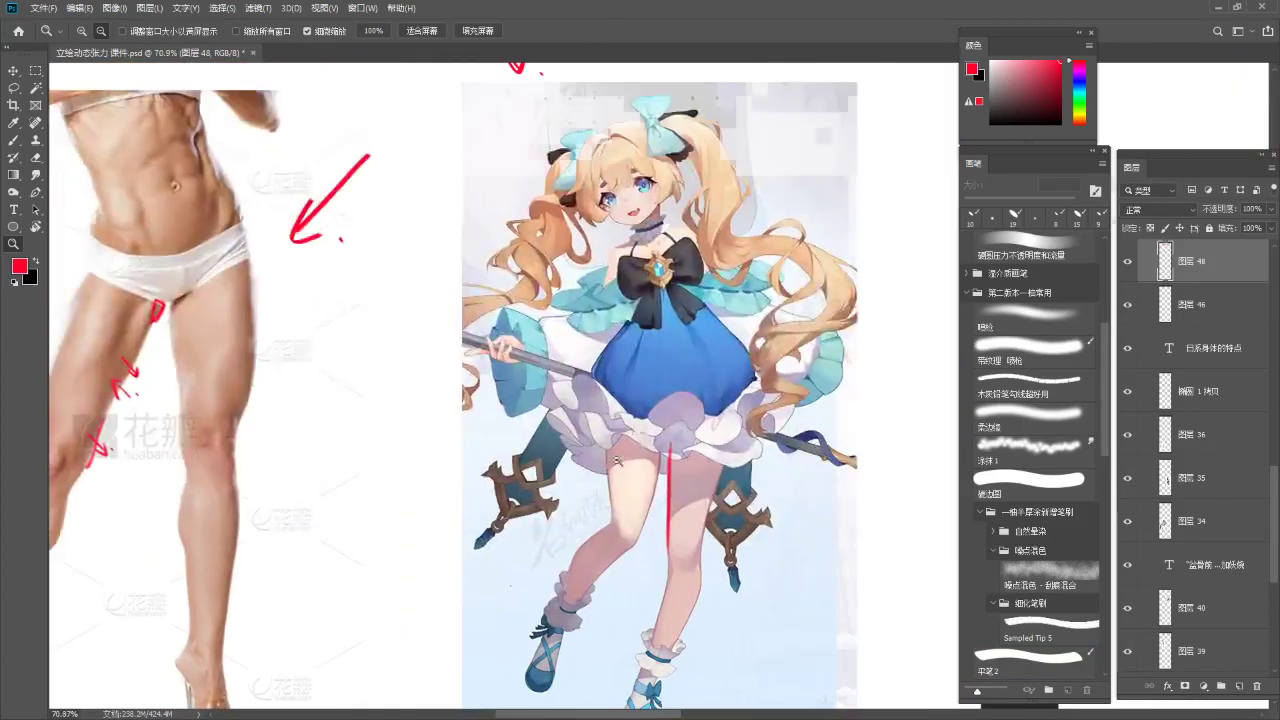
drag(639, 439, 600, 430)
scroll(632, 411, up, 3)
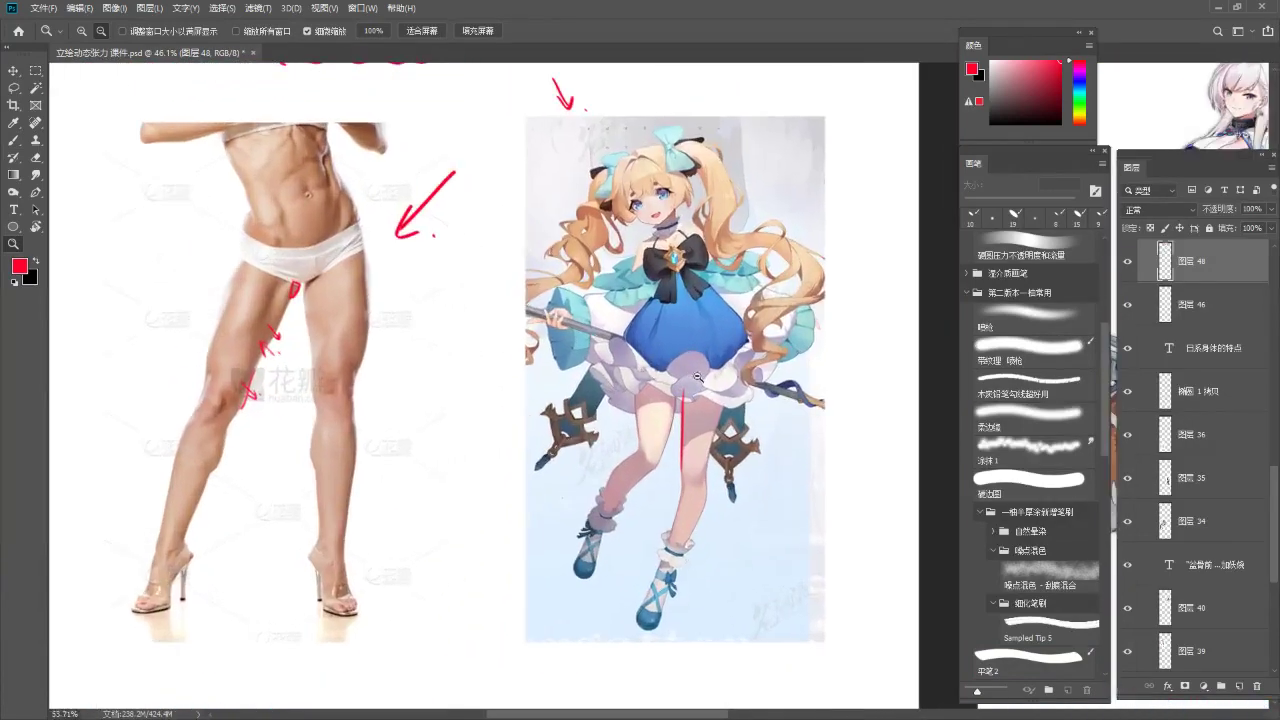
mouse_move(626, 330)
mouse_down()
mouse_move(566, 400)
mouse_move(652, 338)
mouse_up()
key(ctrl+z)
scroll(705, 212, up, 3)
drag(629, 177, 619, 197)
mouse_move(625, 190)
mouse_down()
mouse_move(626, 212)
mouse_move(640, 187)
mouse_up()
mouse_move(625, 197)
mouse_down()
mouse_move(640, 194)
mouse_move(656, 226)
mouse_move(667, 203)
mouse_move(673, 229)
mouse_up()
drag(686, 190, 716, 224)
mouse_move(620, 238)
mouse_down()
mouse_move(749, 236)
mouse_move(706, 165)
mouse_up()
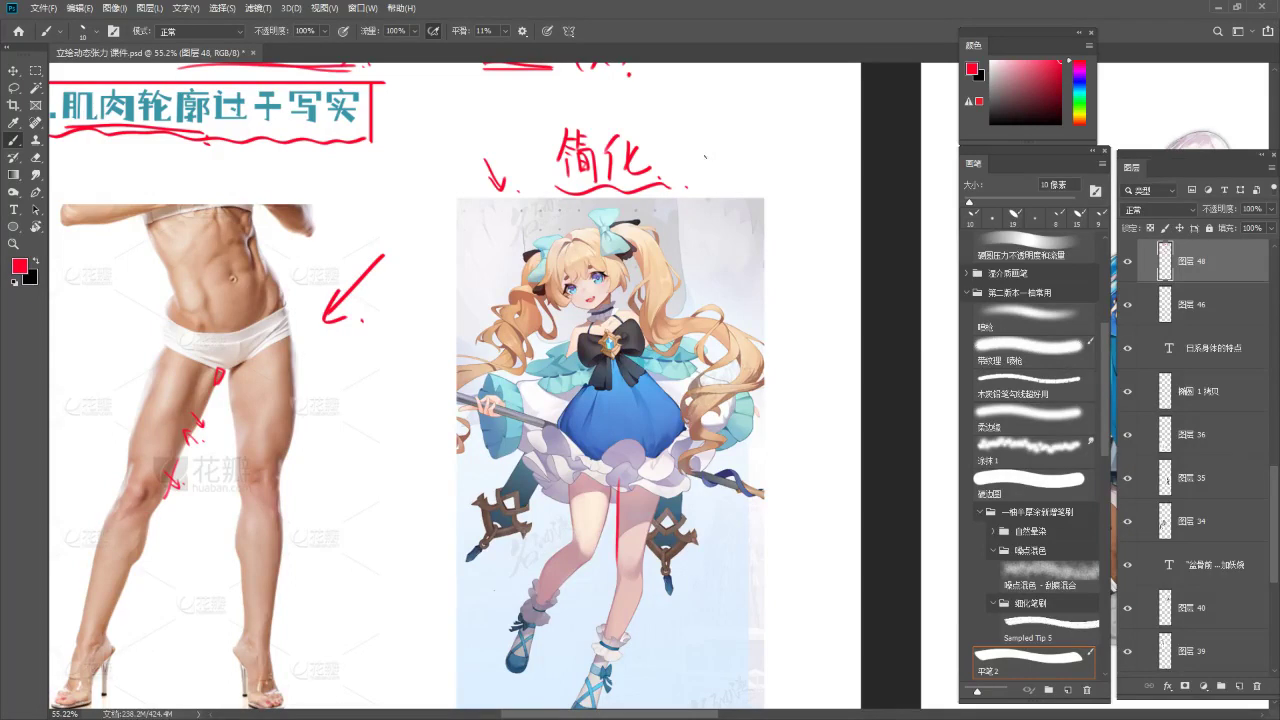
Write 光滑 with a wavy underline beside 简化 and draw red circles around both words
drag(703, 133, 705, 148)
mouse_move(697, 152)
mouse_down()
mouse_move(716, 148)
mouse_move(701, 175)
mouse_up()
mouse_move(714, 154)
mouse_down()
mouse_move(723, 172)
mouse_move(738, 147)
mouse_up()
mouse_move(729, 160)
mouse_down()
mouse_move(722, 173)
mouse_move(741, 169)
mouse_up()
drag(742, 136, 758, 150)
mouse_move(740, 146)
mouse_down()
mouse_move(742, 166)
mouse_move(762, 152)
mouse_up()
mouse_move(746, 156)
mouse_down()
mouse_move(758, 176)
mouse_move(748, 182)
mouse_up()
mouse_move(752, 158)
mouse_down()
mouse_move(760, 182)
mouse_move(758, 170)
mouse_up()
drag(735, 103, 772, 196)
drag(625, 104, 668, 118)
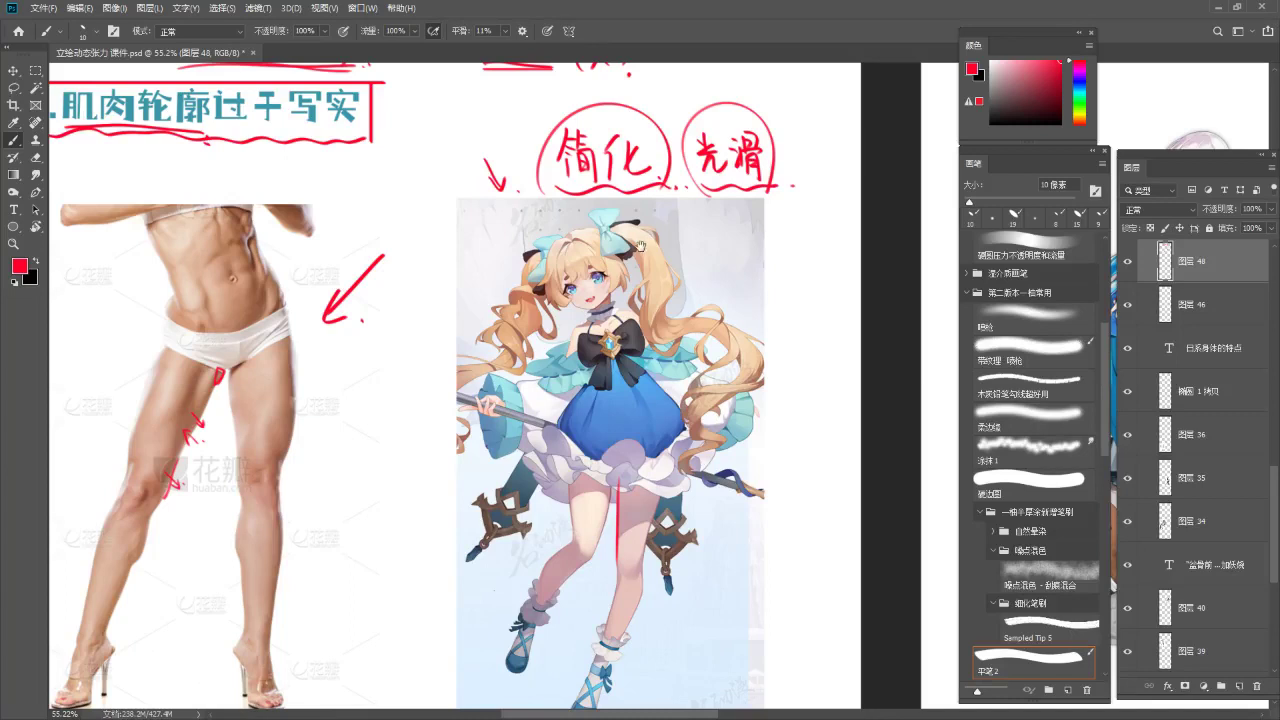
drag(646, 251, 708, 165)
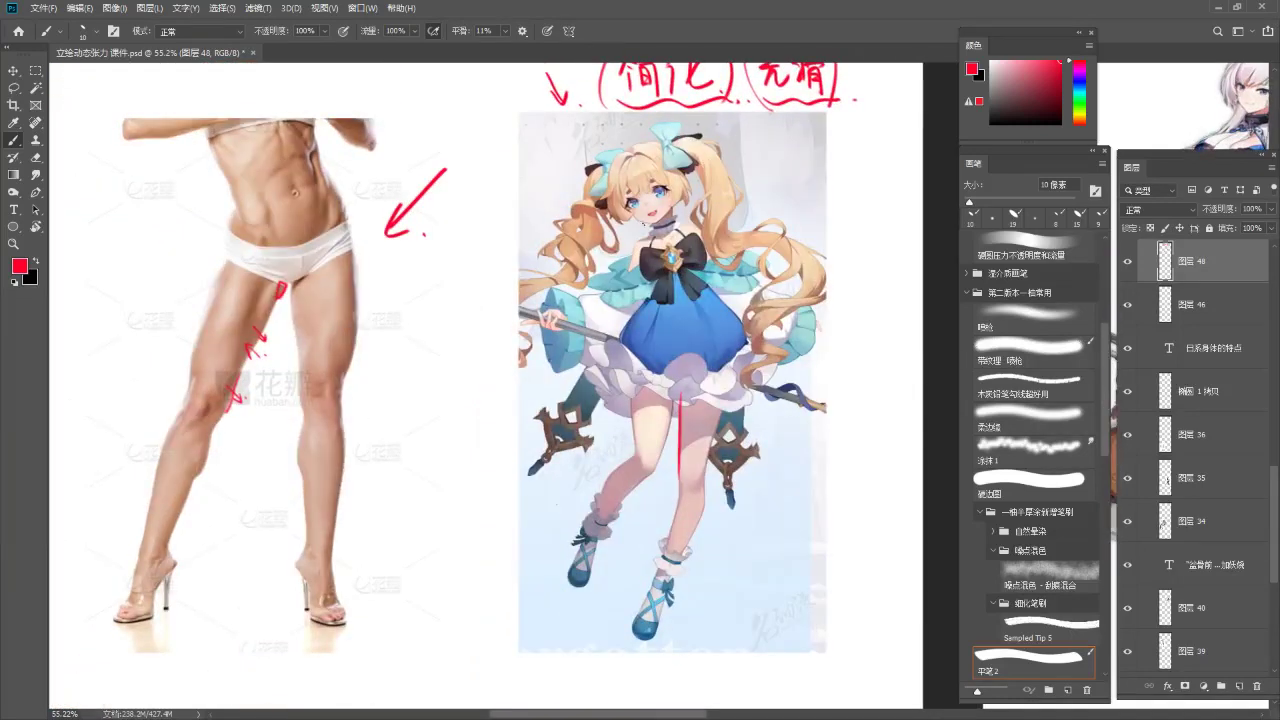
mouse_move(363, 603)
mouse_down()
mouse_move(366, 298)
mouse_move(330, 605)
mouse_up()
key(ctrl+z)
mouse_move(369, 544)
mouse_down()
mouse_move(665, 484)
mouse_move(640, 492)
mouse_up()
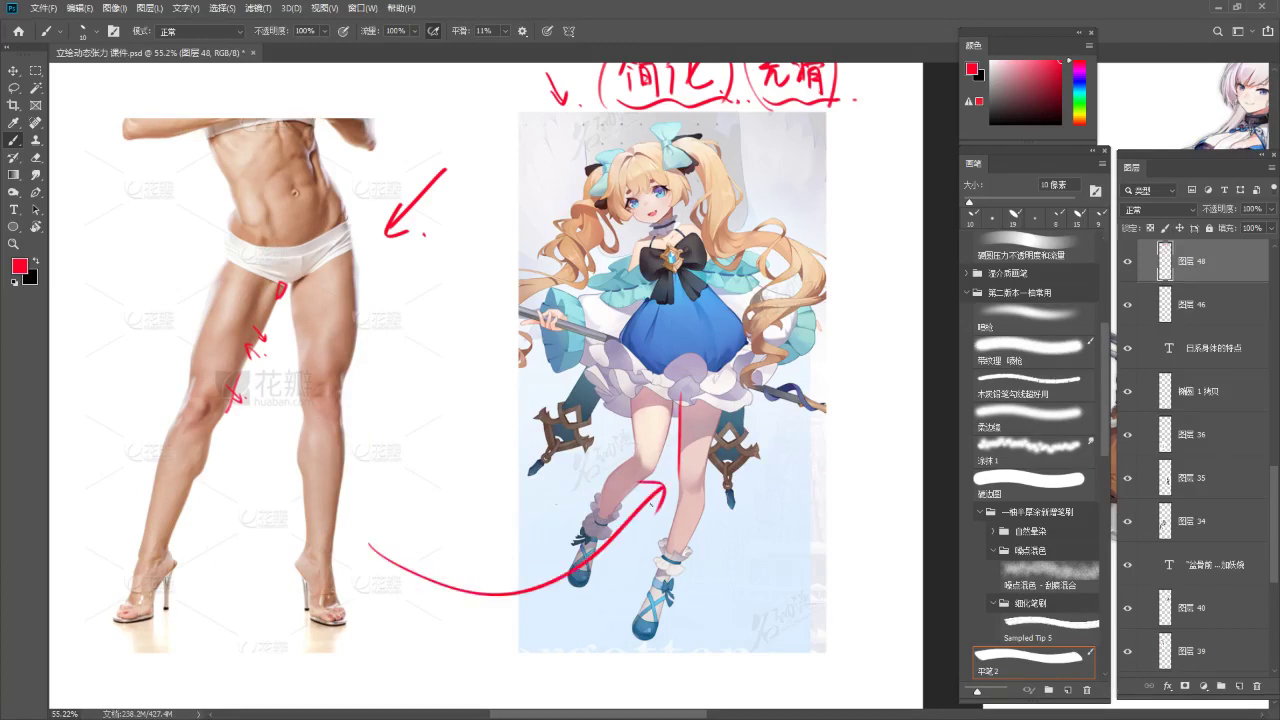
key(ctrl+z)
key(ctrl+z)
Write (X). in red beside the boxed item 3
key(z)
drag(669, 393, 656, 388)
drag(665, 334, 656, 365)
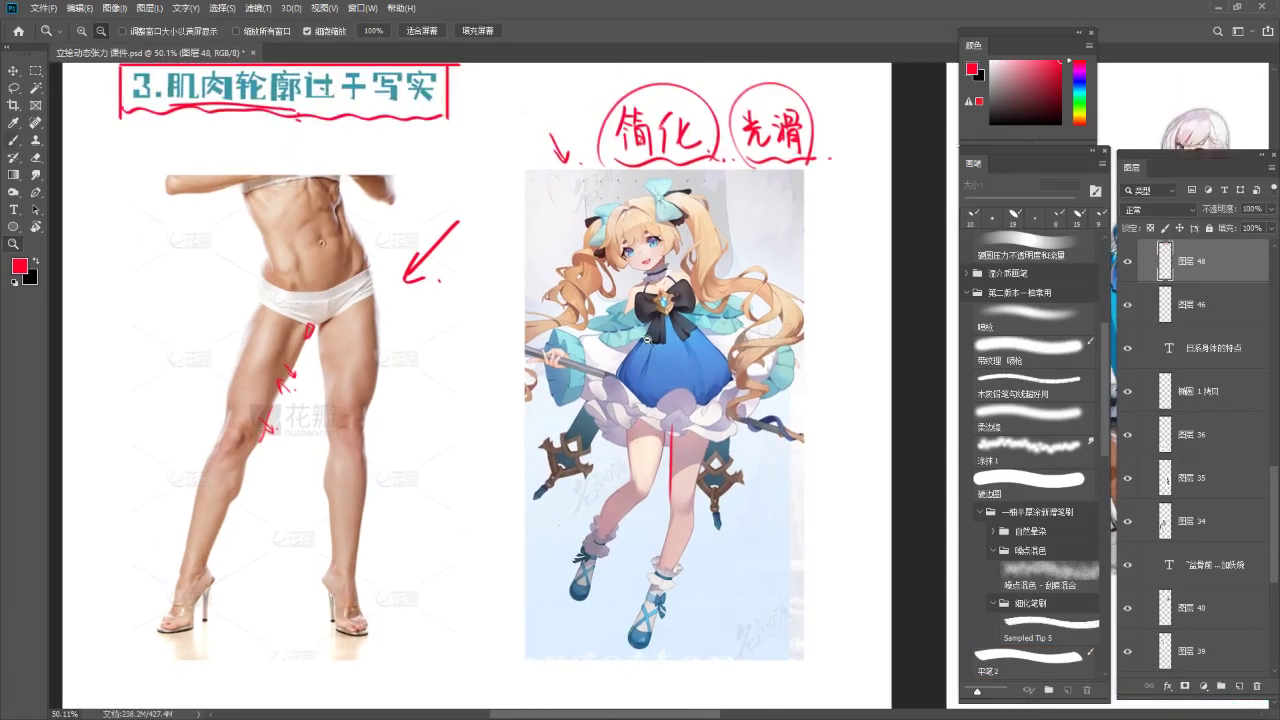
key(b)
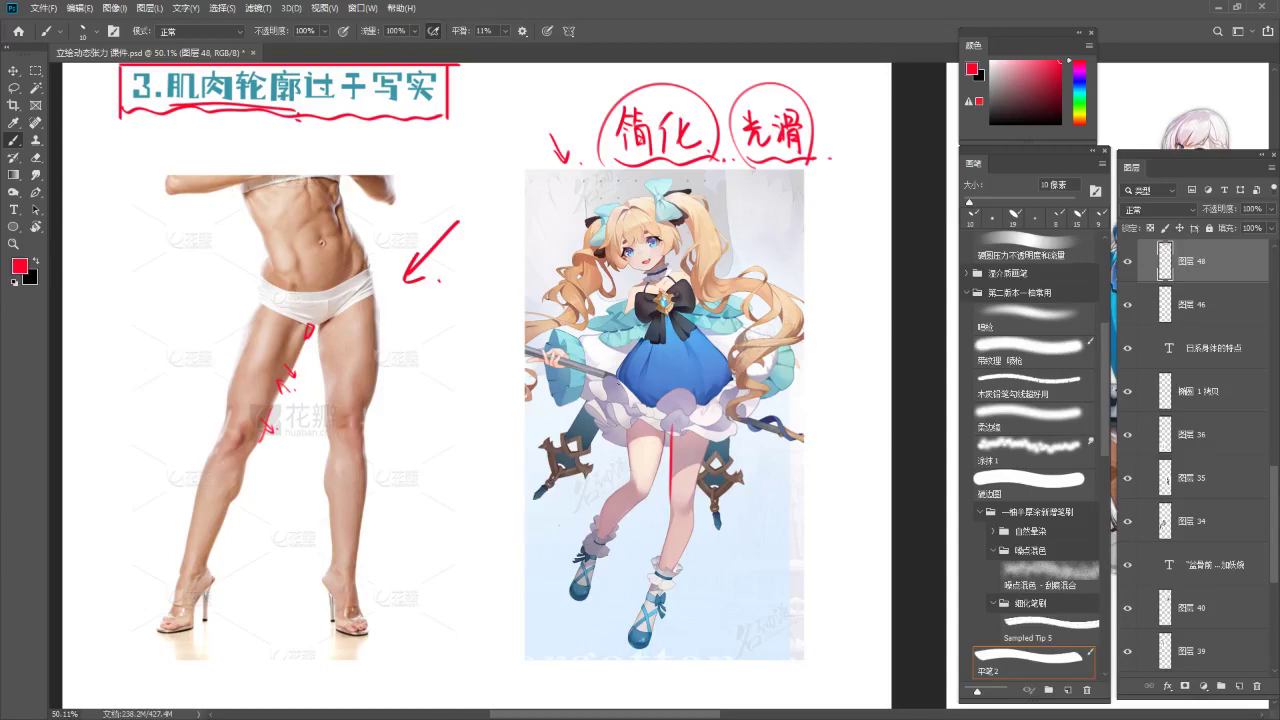
scroll(513, 229, up, 3)
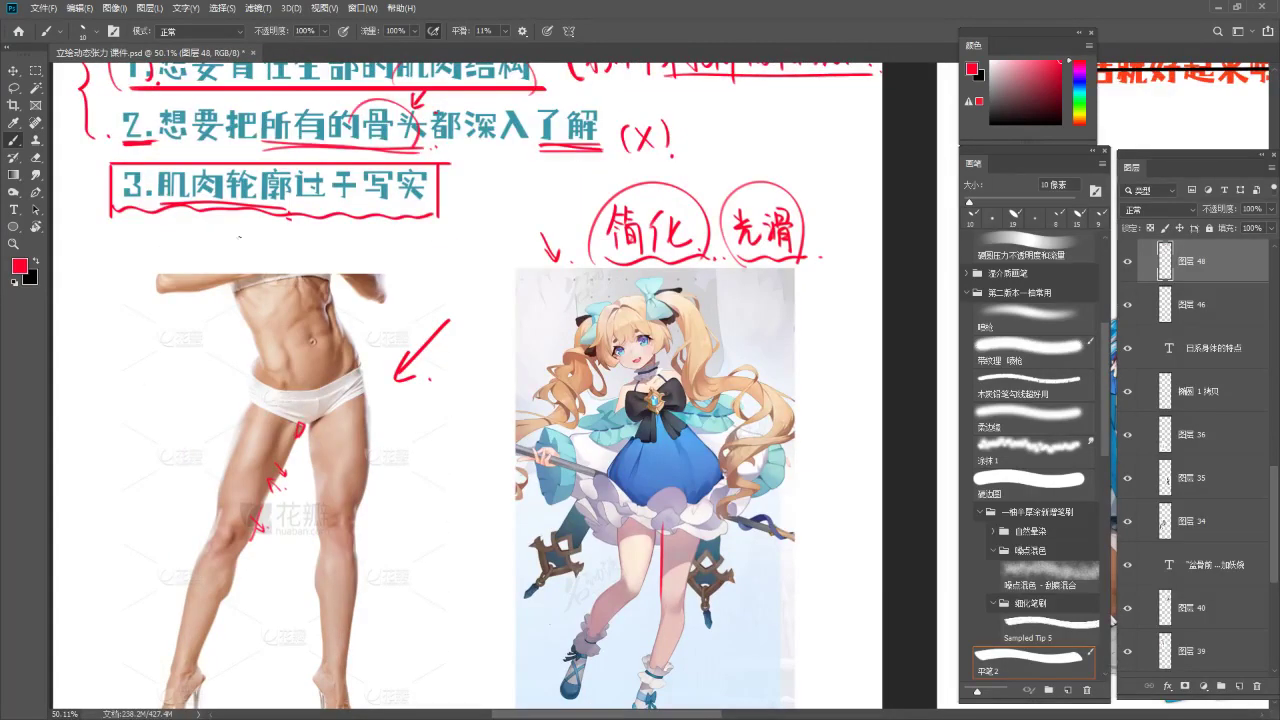
mouse_move(460, 190)
mouse_down()
mouse_move(457, 216)
mouse_move(484, 213)
mouse_up()
mouse_move(484, 196)
mouse_down()
mouse_move(468, 215)
mouse_move(498, 216)
mouse_move(468, 214)
mouse_move(482, 214)
mouse_up()
click(511, 213)
Create a new layer for annotating the 日系身体的特点 section and set the brush size to 30 px
scroll(417, 248, down, 2)
scroll(345, 370, down, 1)
mouse_move(332, 364)
mouse_down()
mouse_move(350, 411)
mouse_move(347, 368)
mouse_up()
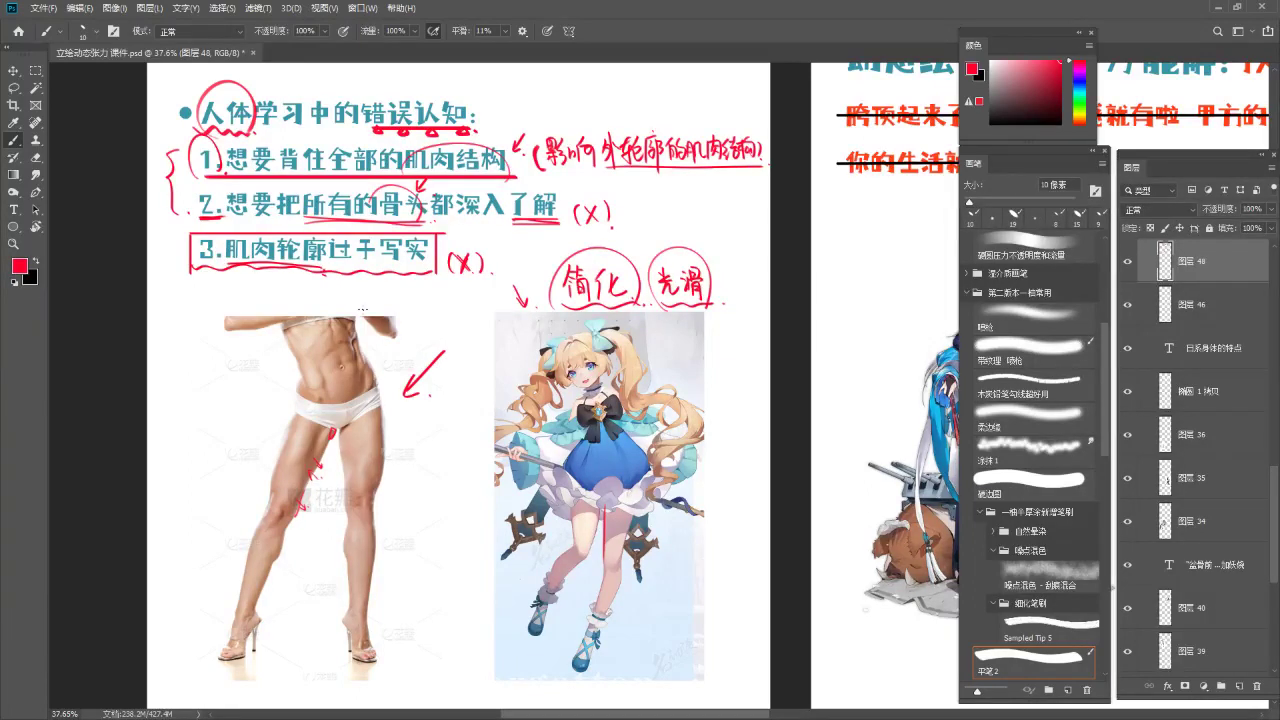
scroll(365, 340, down, 6)
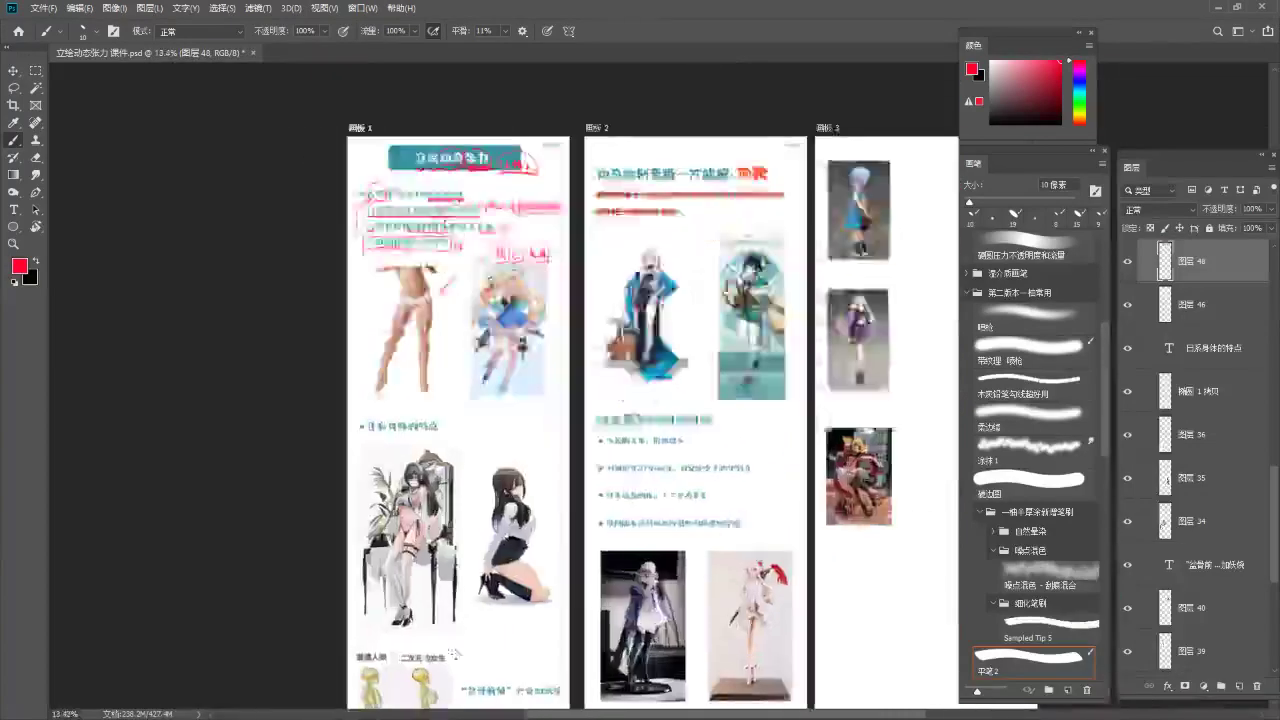
scroll(468, 605, up, 5)
scroll(474, 579, down, 1)
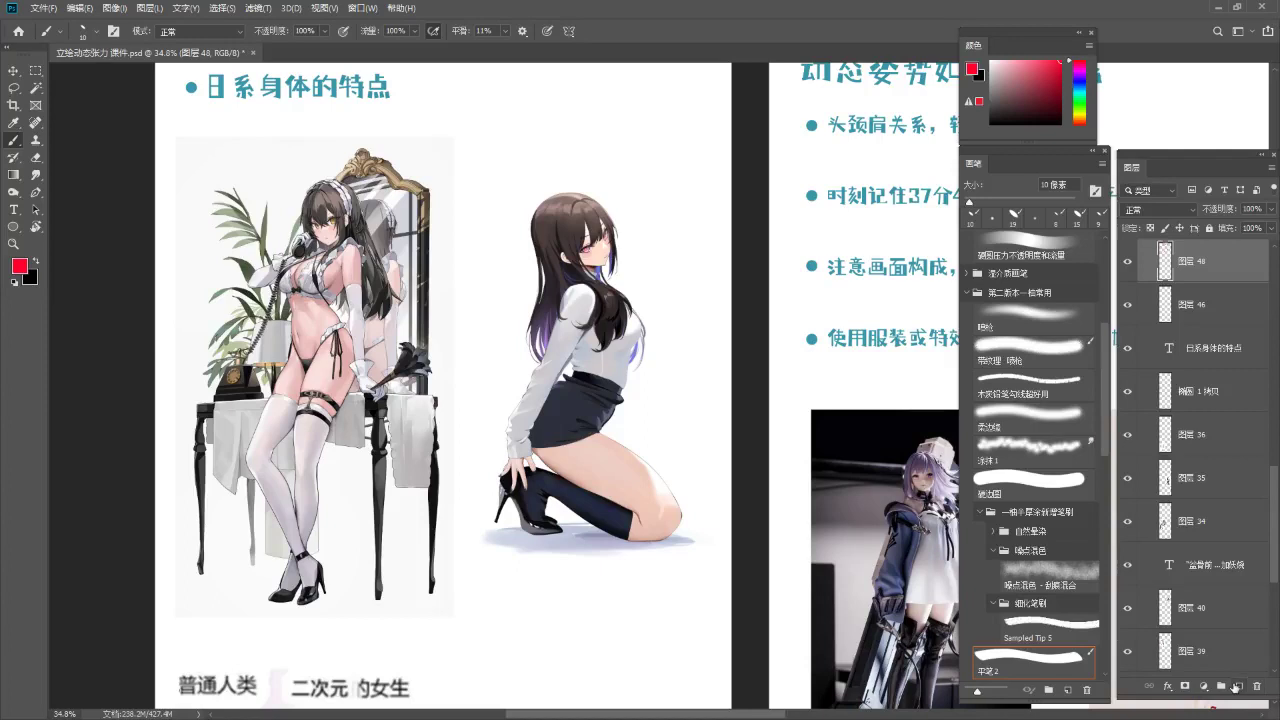
key(ctrl+shift+alt+n)
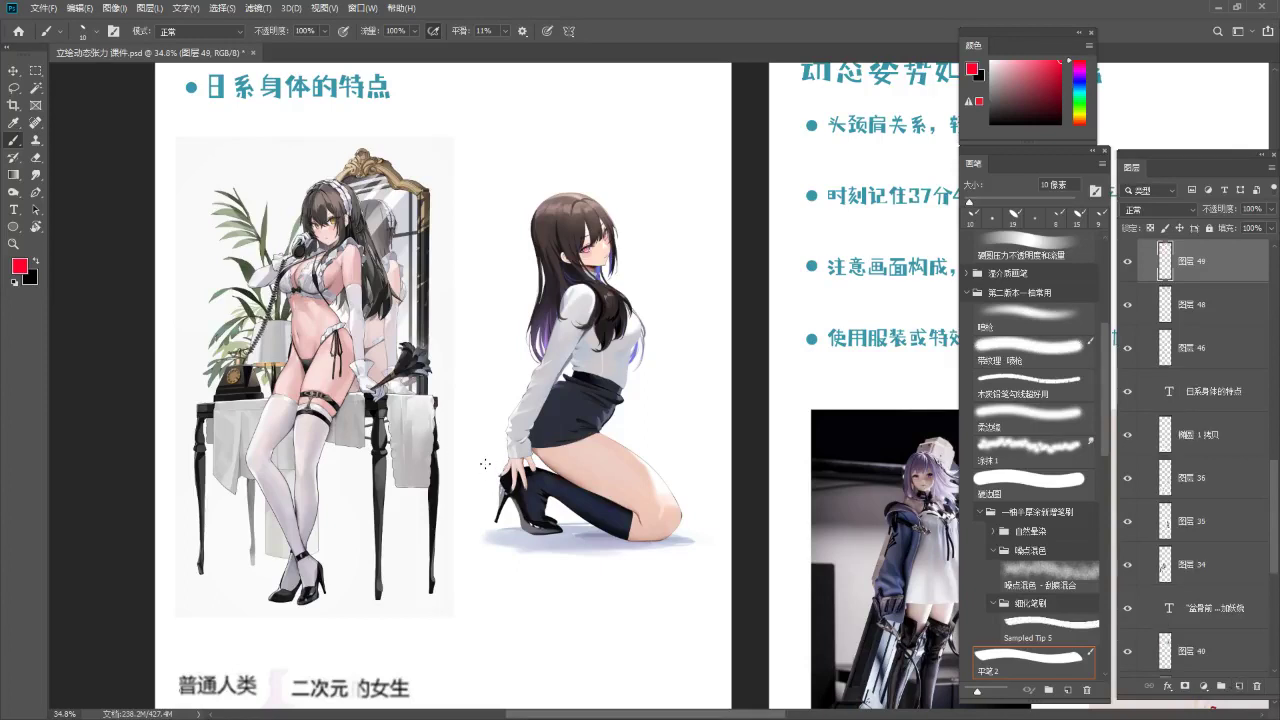
drag(527, 216, 540, 193)
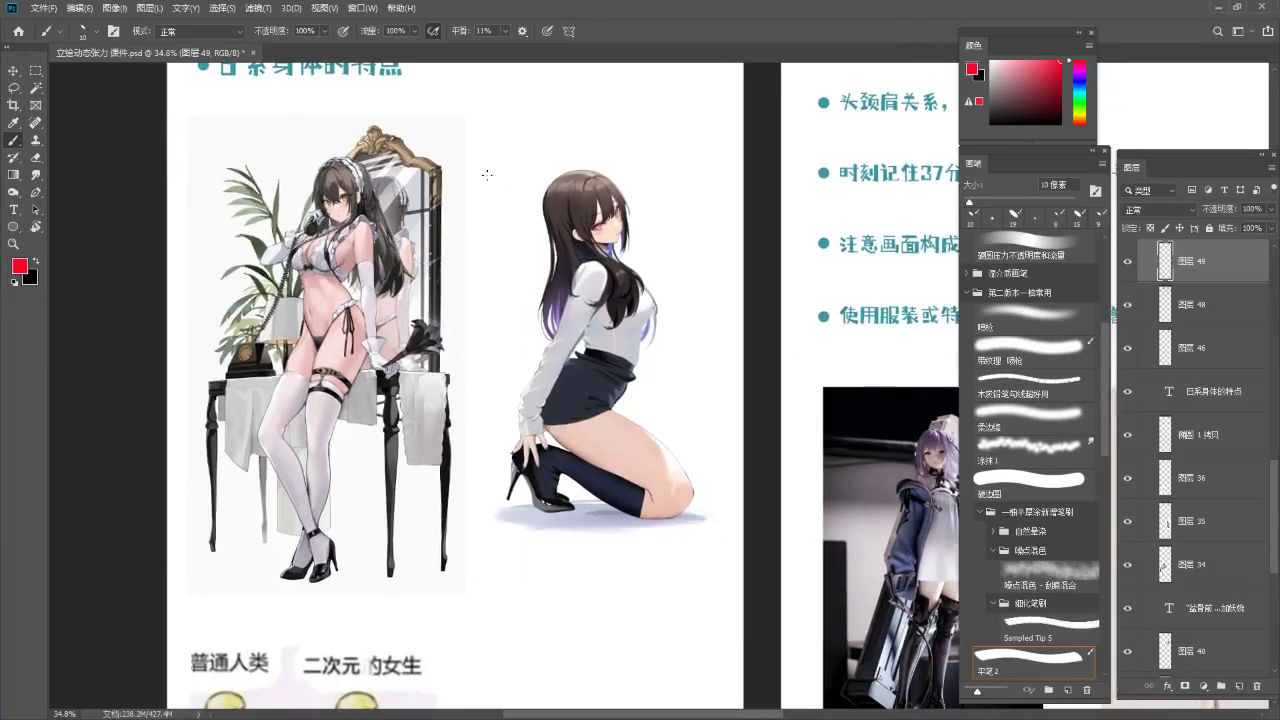
mouse_move(373, 182)
mouse_down()
mouse_move(383, 173)
mouse_move(387, 202)
mouse_move(357, 254)
mouse_up()
key(bracketright)
key(bracketright)
key(bracketright)
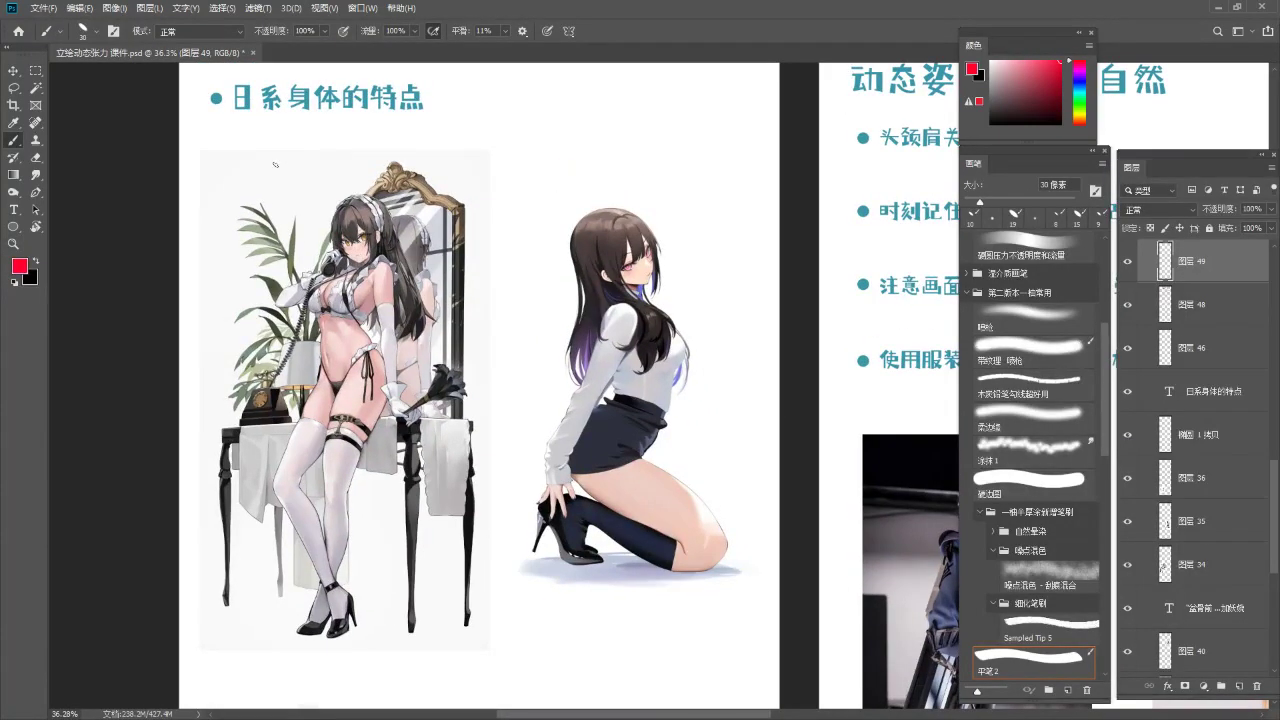
Try circling 日系 in the heading in red with a wavy underline, and erase those marks with an enlarged eraser
mouse_move(230, 120)
mouse_down()
mouse_move(290, 116)
mouse_move(228, 118)
mouse_move(288, 130)
mouse_move(218, 64)
mouse_move(261, 50)
mouse_move(290, 128)
mouse_move(243, 160)
mouse_up()
key(ctrl+z)
key(ctrl+z)
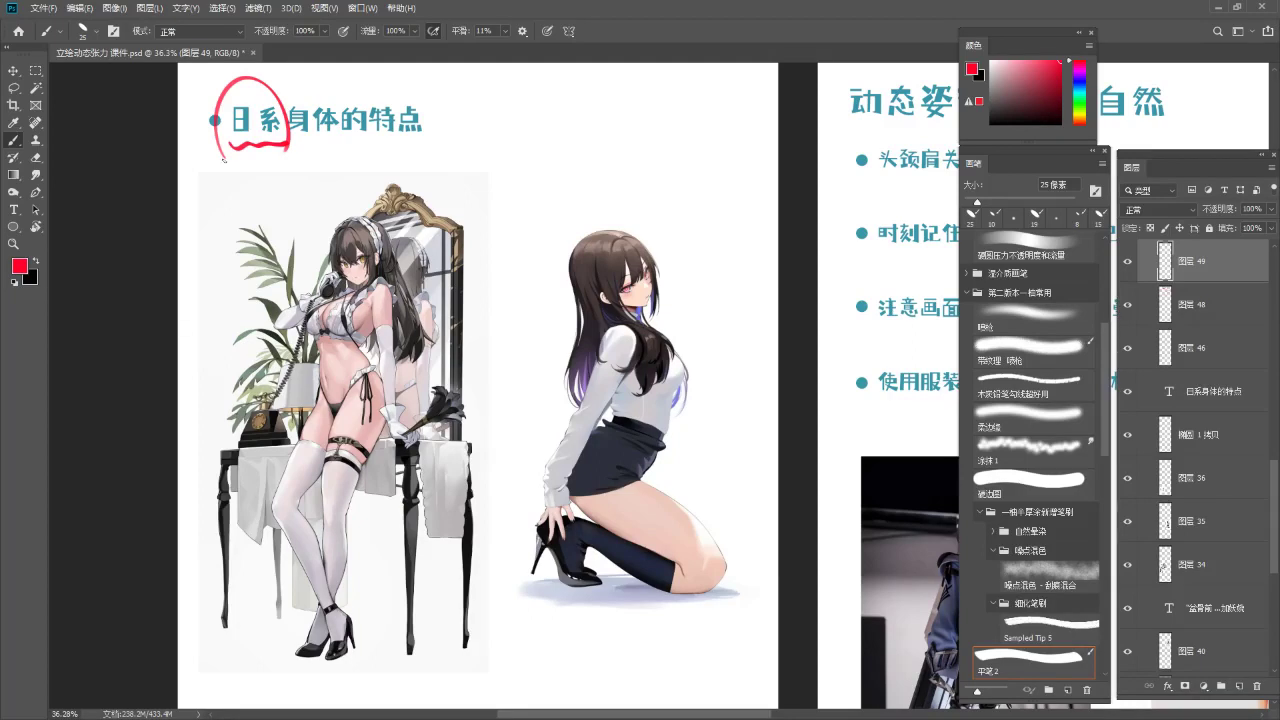
key(e)
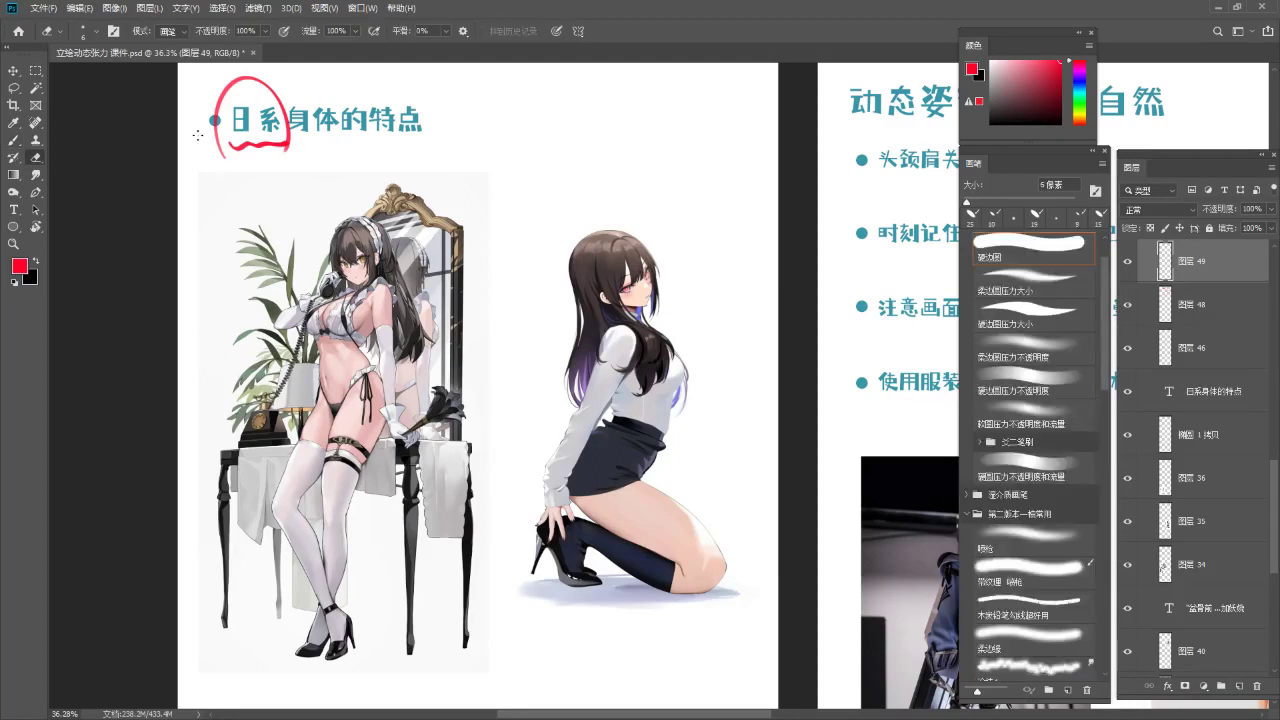
key(bracketright)
key(bracketright)
key(bracketright)
key(bracketright)
key(bracketright)
key(bracketright)
key(bracketright)
drag(213, 109, 221, 164)
mouse_move(218, 86)
mouse_down()
mouse_move(283, 95)
mouse_move(286, 156)
mouse_move(287, 136)
mouse_move(218, 150)
mouse_move(334, 134)
mouse_up()
Underline 日系身体 in the heading with two straight red lines
key(b)
drag(228, 146, 336, 146)
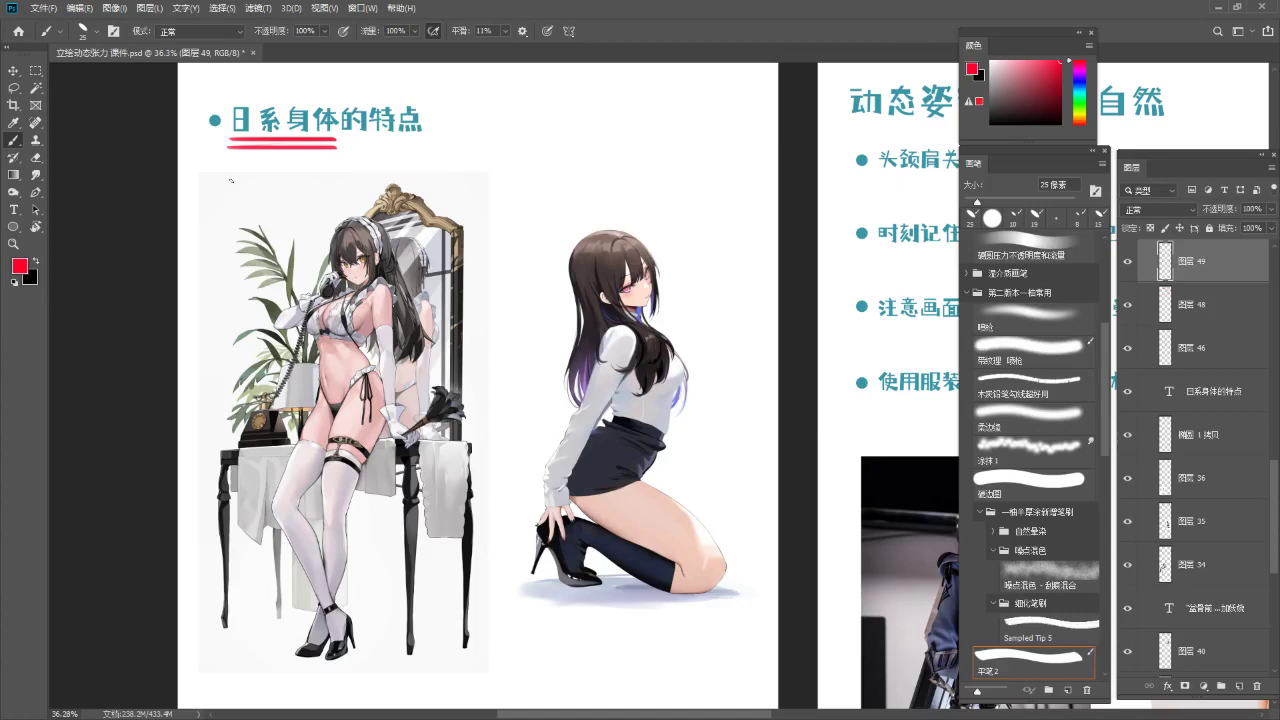
Try to enclose both anime illustrations in one large red loop
drag(475, 248, 462, 246)
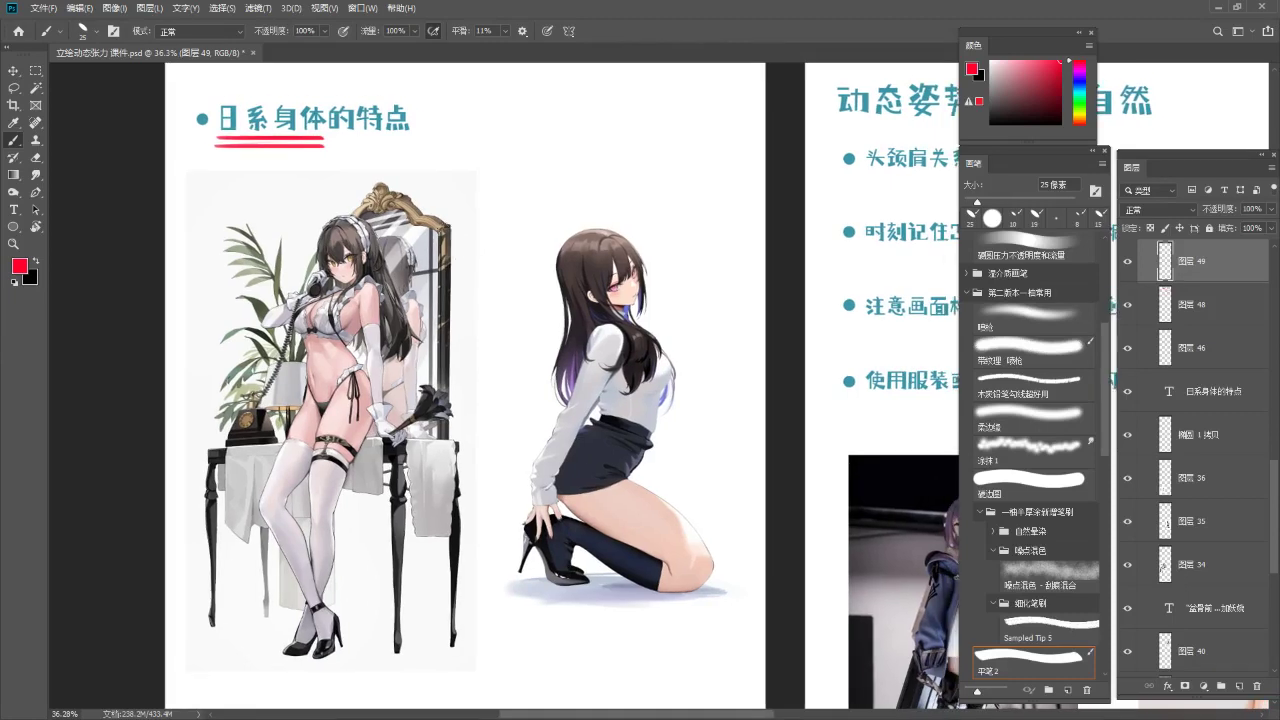
mouse_move(385, 131)
mouse_down()
mouse_move(275, 643)
mouse_move(565, 87)
mouse_move(410, 116)
mouse_up()
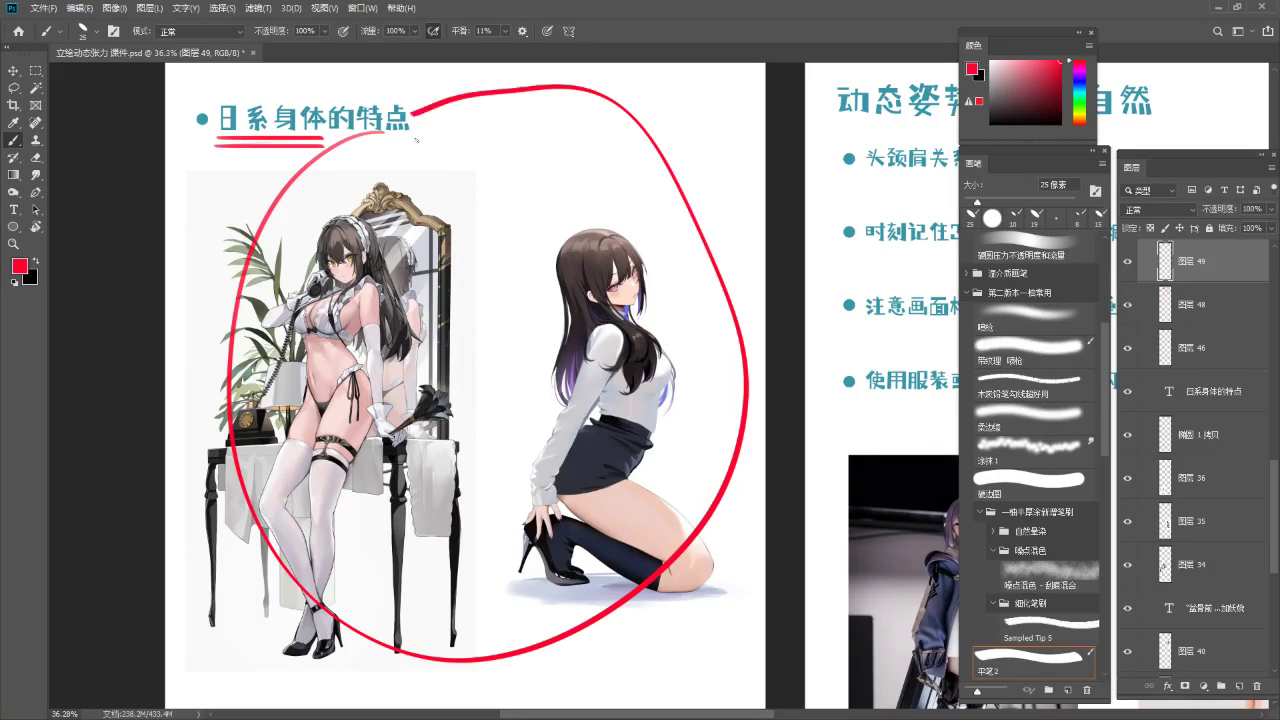
key(ctrl+z)
Draw a red arrow after the 日系身体的特点 heading, pointing down toward the illustrations
mouse_move(431, 88)
mouse_down()
mouse_move(436, 152)
mouse_move(455, 142)
mouse_move(422, 148)
mouse_up()
key(ctrl+z)
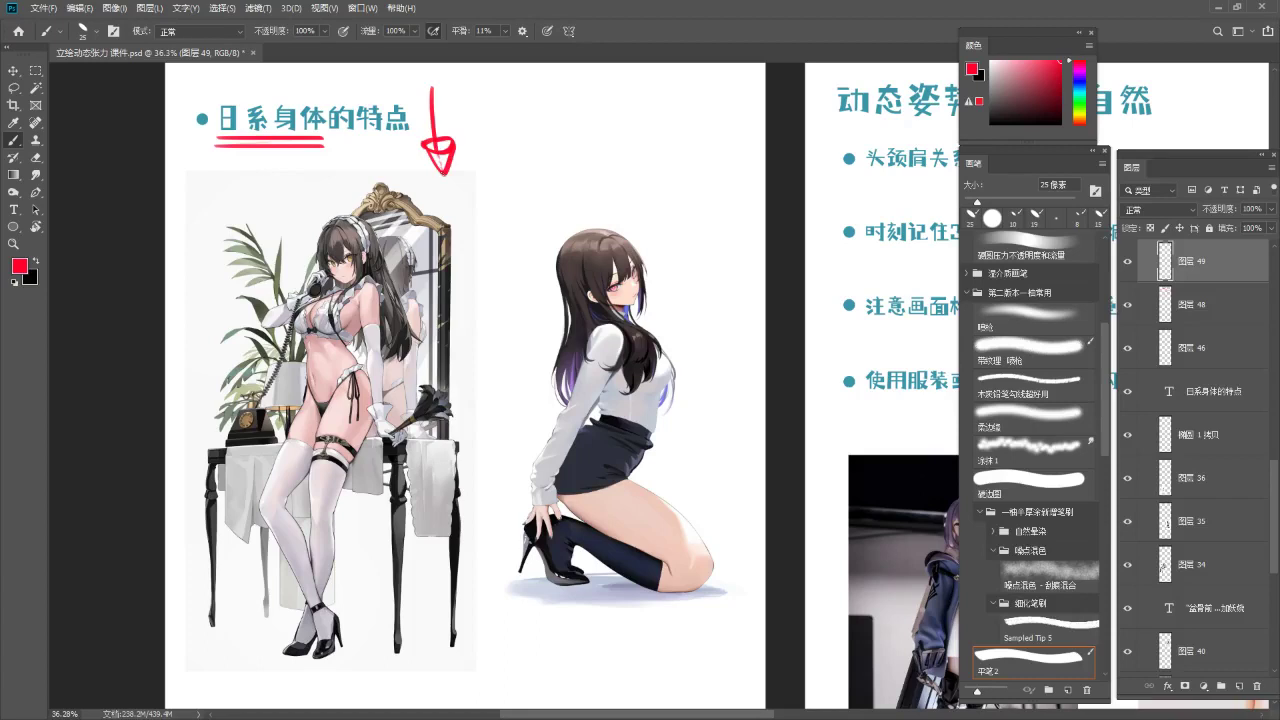
drag(439, 148, 444, 173)
drag(582, 295, 592, 228)
drag(576, 284, 568, 254)
Draw a red box around the 普通人类 label and its skeleton in the comparison picture
drag(516, 516, 540, 189)
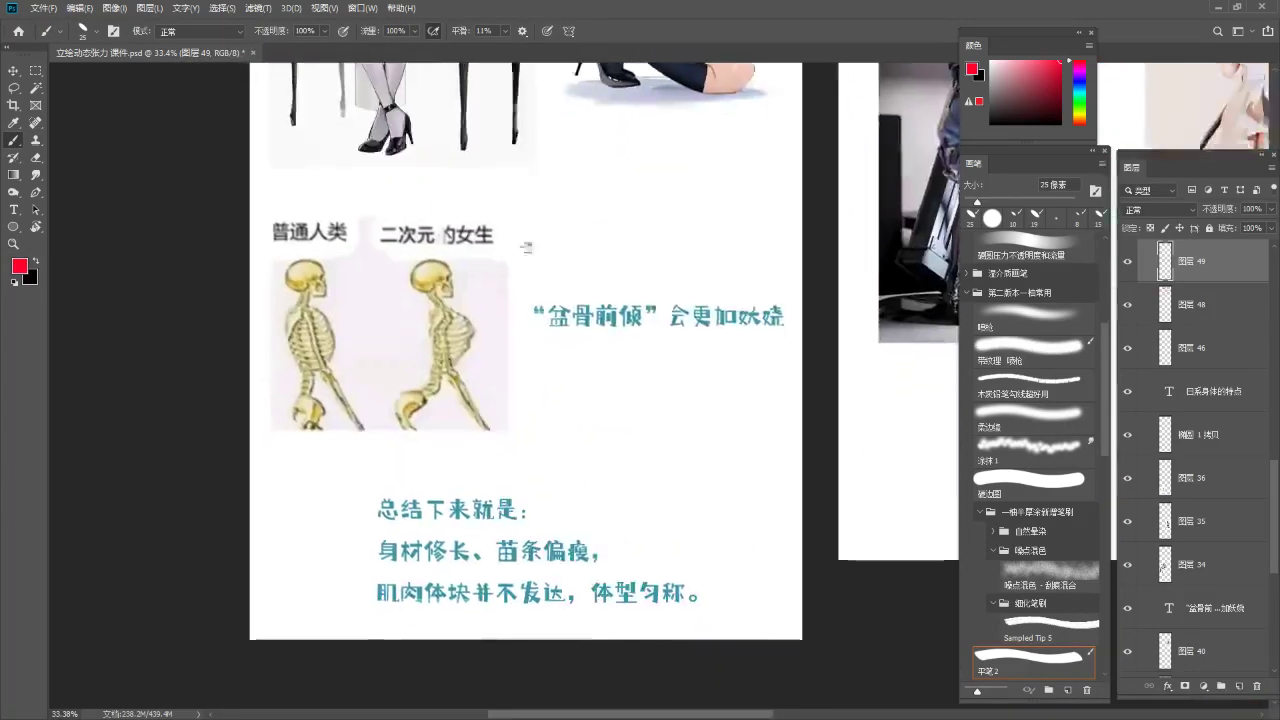
mouse_move(465, 328)
mouse_down()
mouse_move(508, 326)
mouse_move(514, 349)
mouse_up()
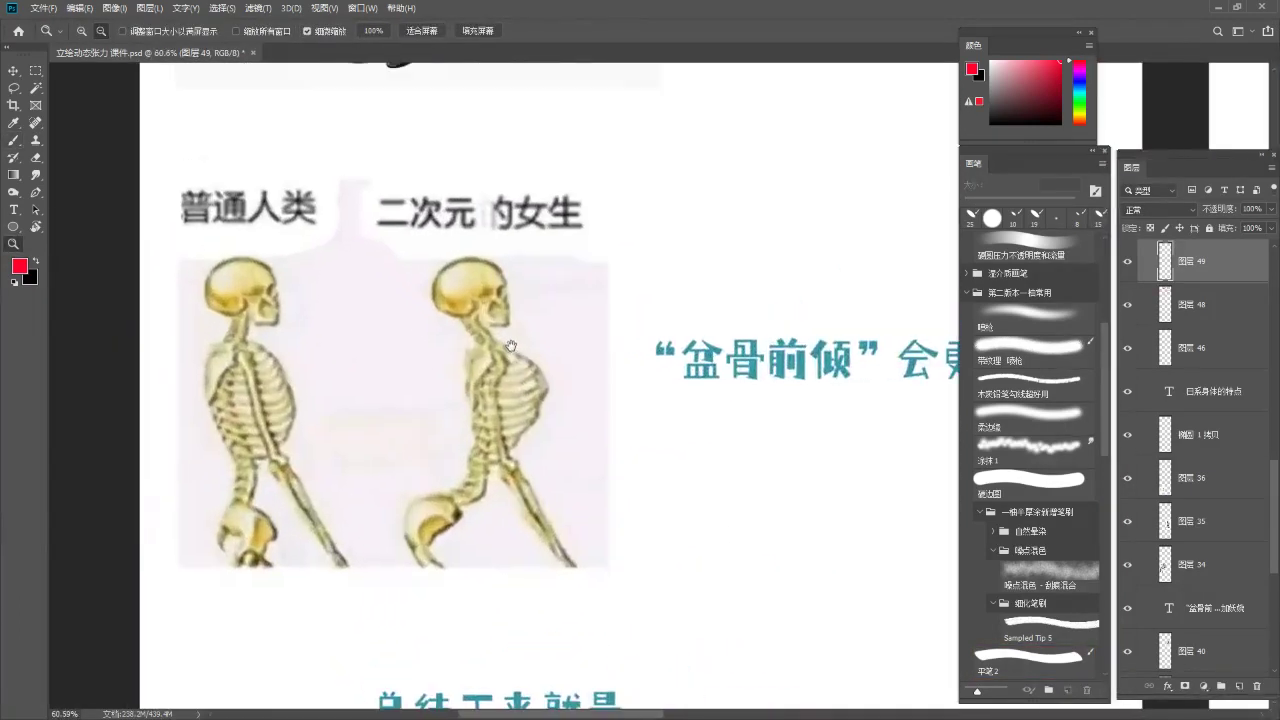
drag(398, 313, 549, 284)
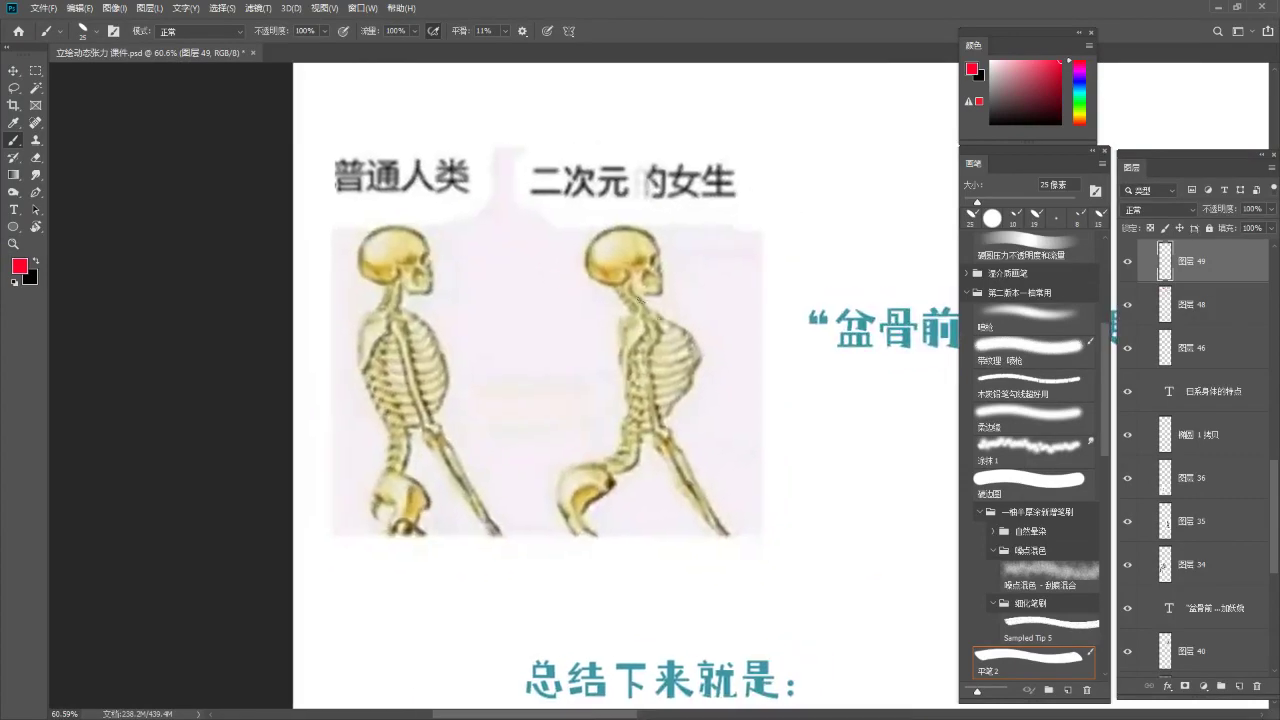
mouse_move(309, 104)
mouse_down()
mouse_move(308, 553)
mouse_move(503, 108)
mouse_move(518, 110)
mouse_move(517, 558)
mouse_up()
drag(310, 558, 528, 560)
Try to mark the 普通人类 skeleton's upright axis with a red vertical line from skull to pelvis
mouse_move(388, 248)
mouse_down()
mouse_move(388, 436)
mouse_move(413, 528)
mouse_up()
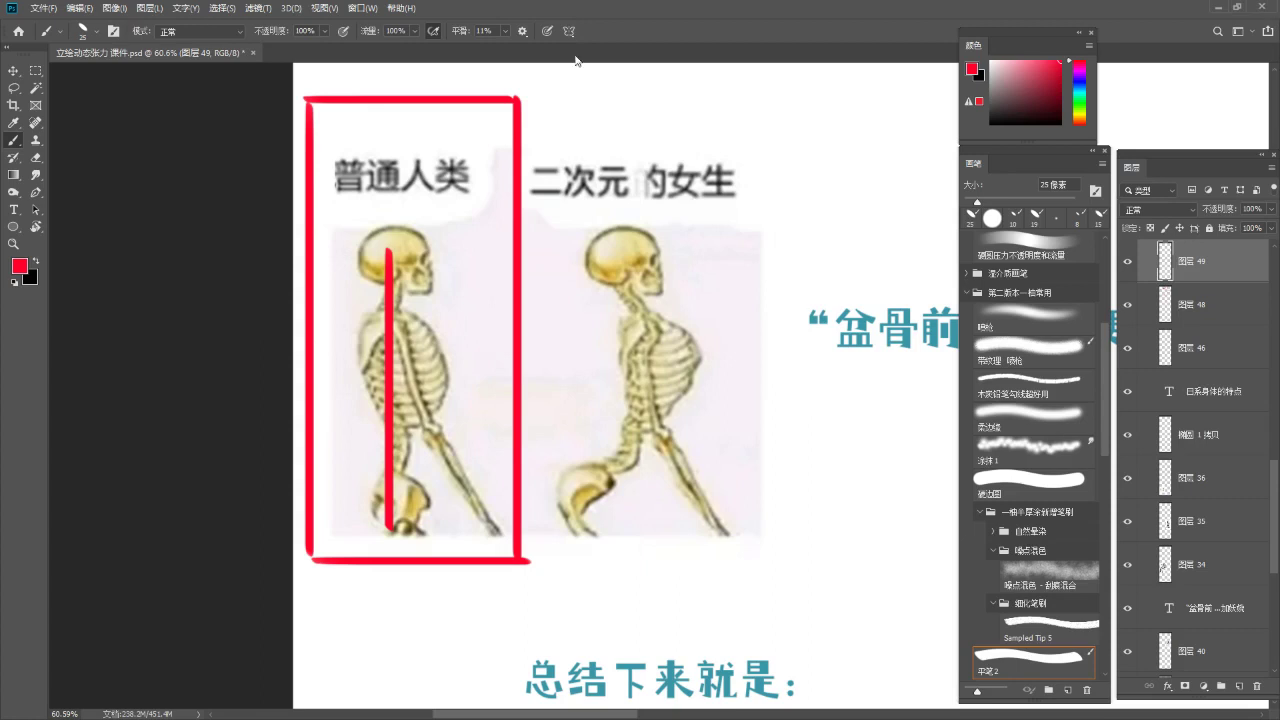
key(ctrl+z)
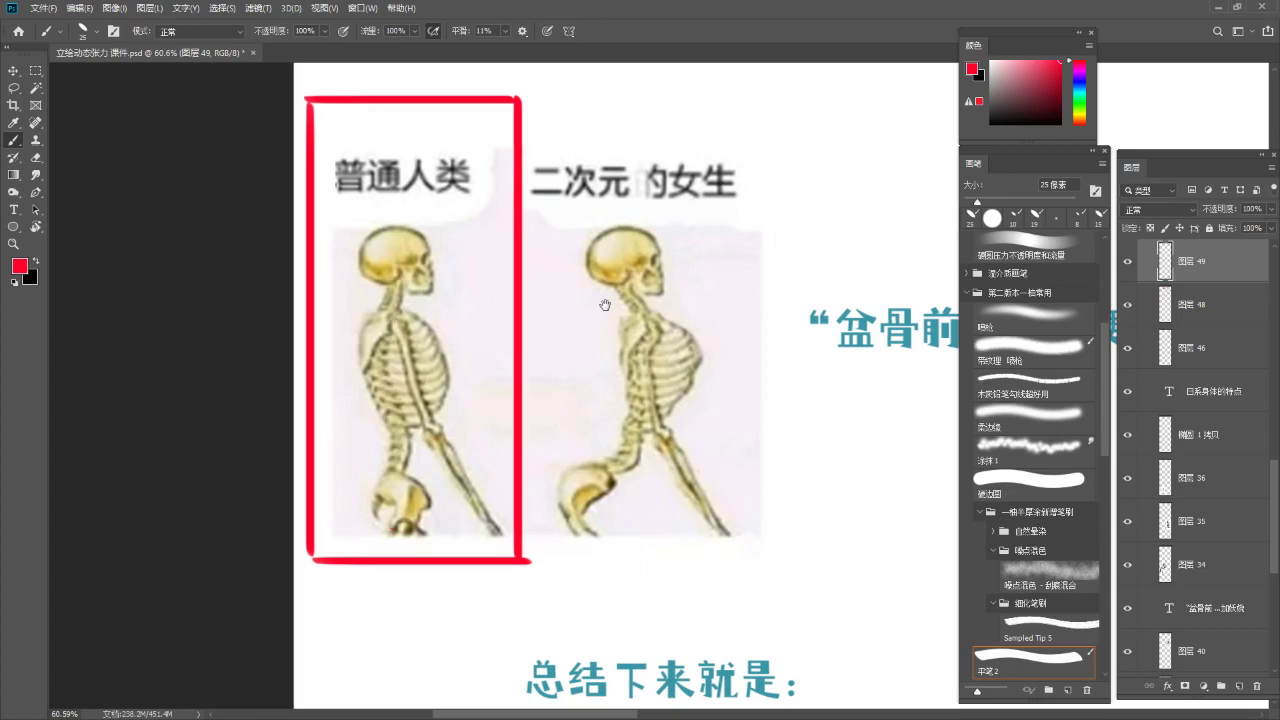
drag(608, 307, 546, 299)
drag(335, 250, 343, 552)
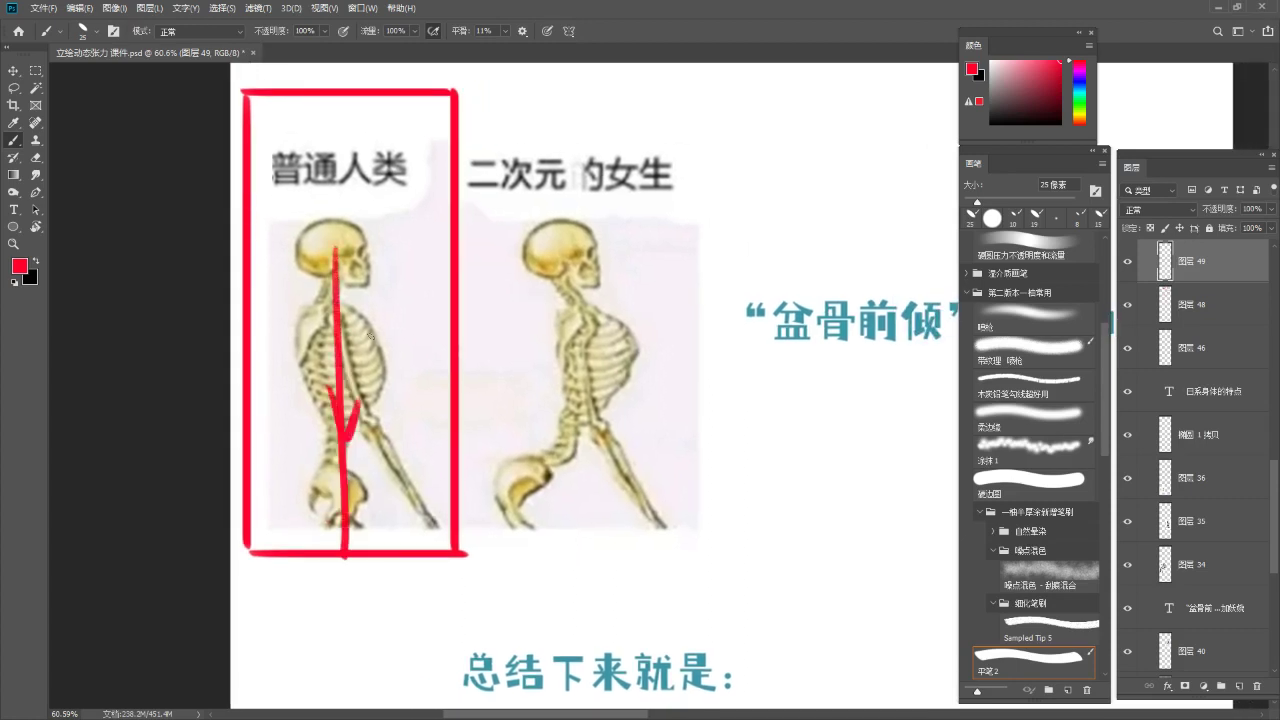
key(ctrl+z)
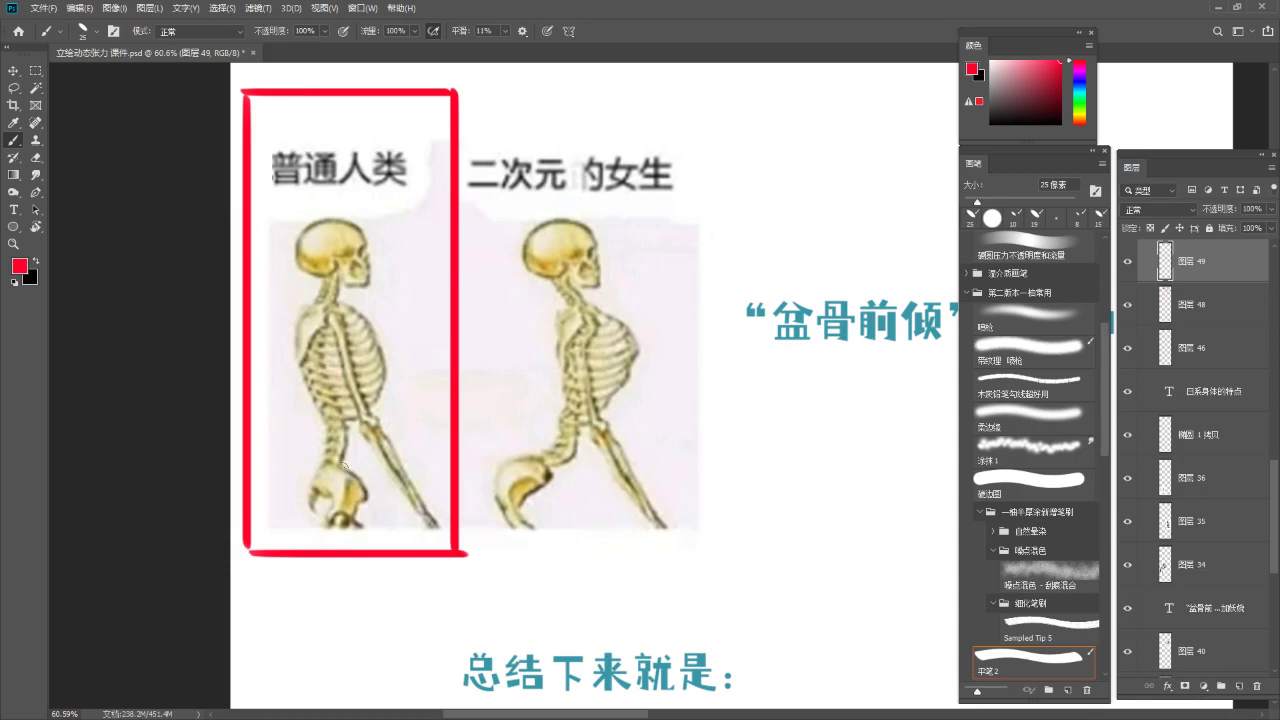
Erase the side of the red box that separates the two skeletons and return to the brush
drag(493, 131, 469, 138)
key(e)
drag(430, 92, 432, 560)
click(443, 563)
key(b)
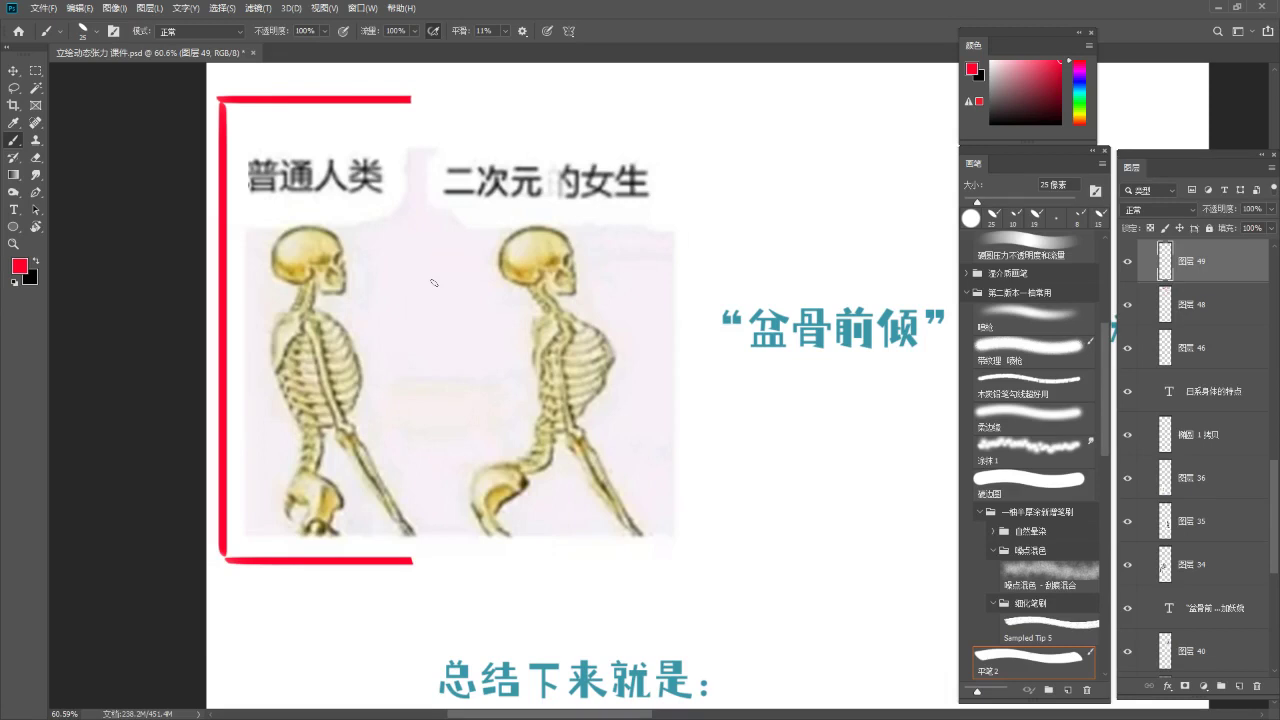
Draw two red arrows on the maid illustration, one pointing left at the chest and one pointing right at the hips
key(z)
drag(535, 325, 450, 325)
mouse_move(525, 140)
mouse_down()
mouse_move(483, 411)
mouse_move(460, 443)
mouse_up()
drag(472, 284, 496, 268)
key(b)
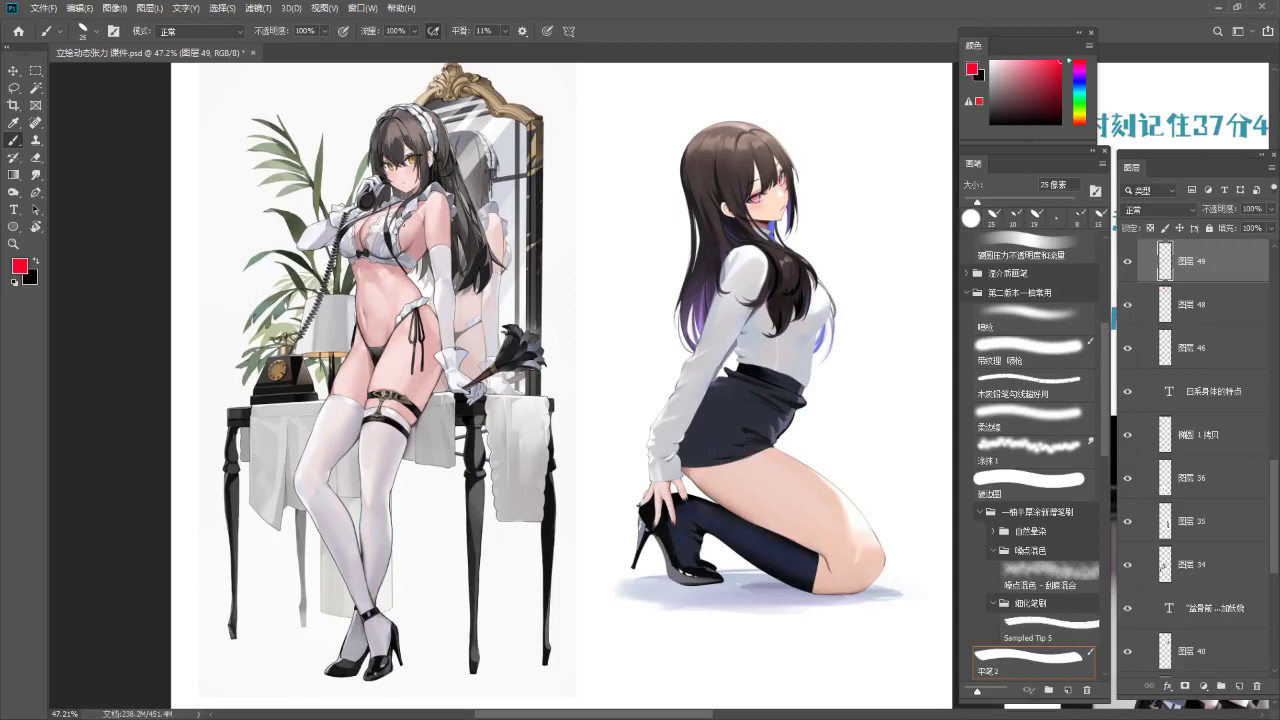
key(ctrl+z)
mouse_move(410, 217)
mouse_down()
mouse_move(371, 236)
mouse_move(400, 255)
mouse_up()
key(ctrl+z)
drag(372, 198, 394, 262)
key(ctrl+z)
drag(366, 188, 410, 212)
key(ctrl+z)
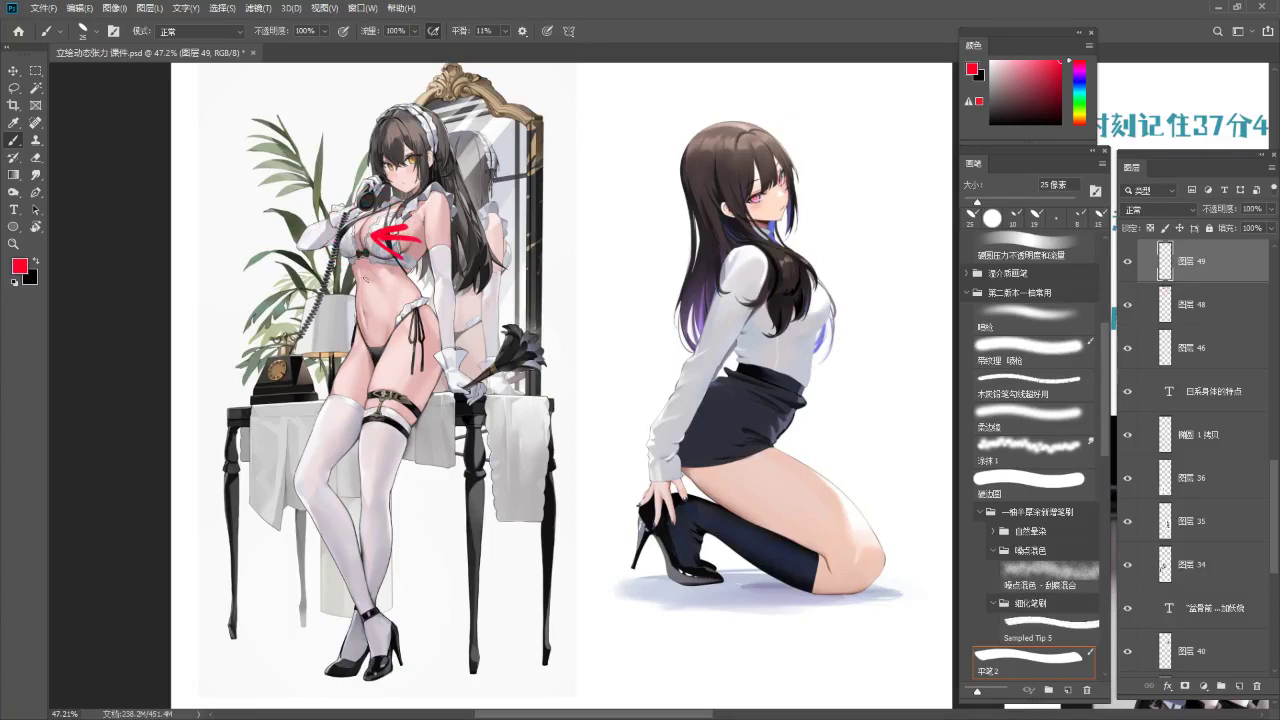
drag(400, 226, 397, 251)
mouse_move(387, 340)
mouse_down()
mouse_move(446, 344)
mouse_move(418, 357)
mouse_up()
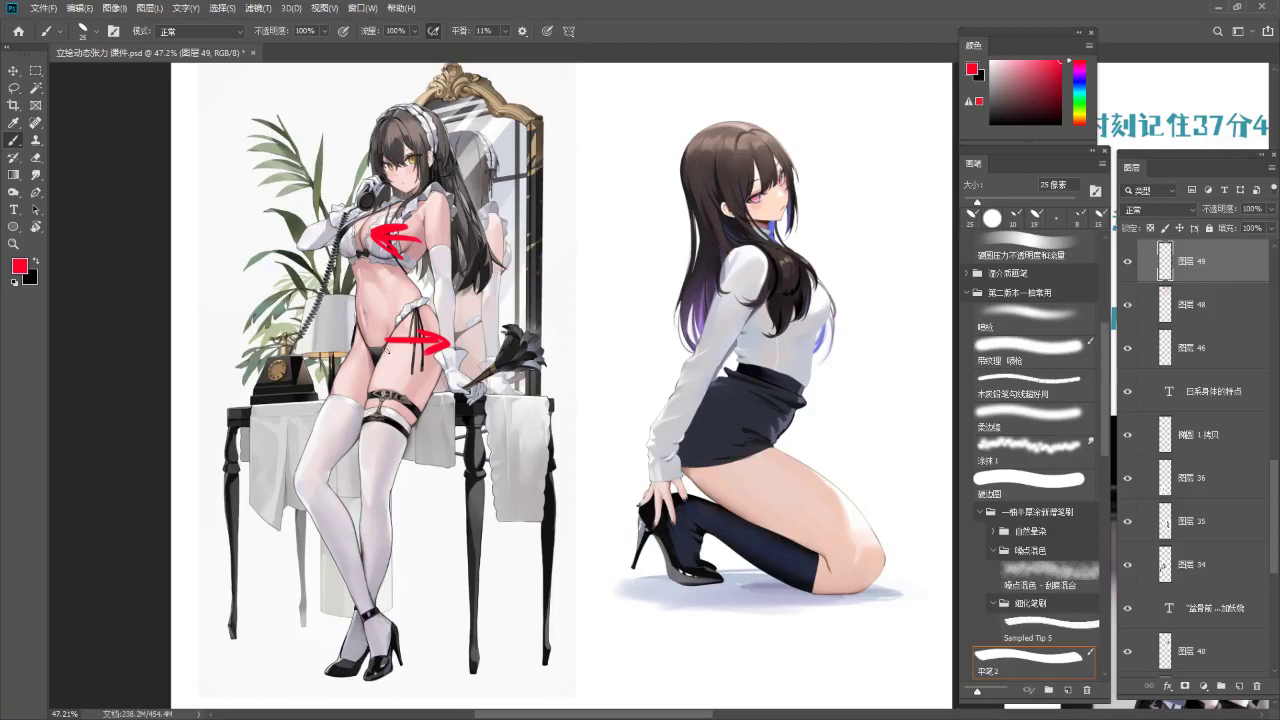
Extend the front of the kneeling woman's skirt with its sampled dark colour, using an 80 px brush
drag(760, 333, 553, 341)
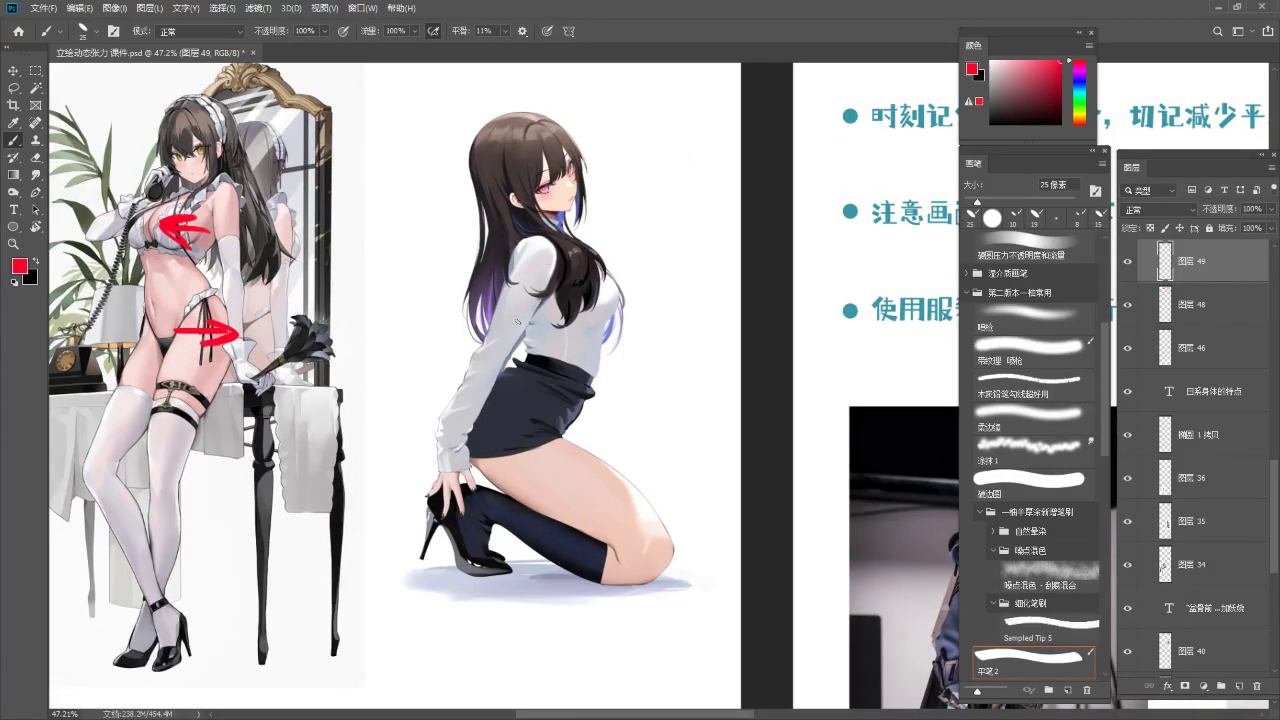
drag(552, 344, 525, 302)
key(r)
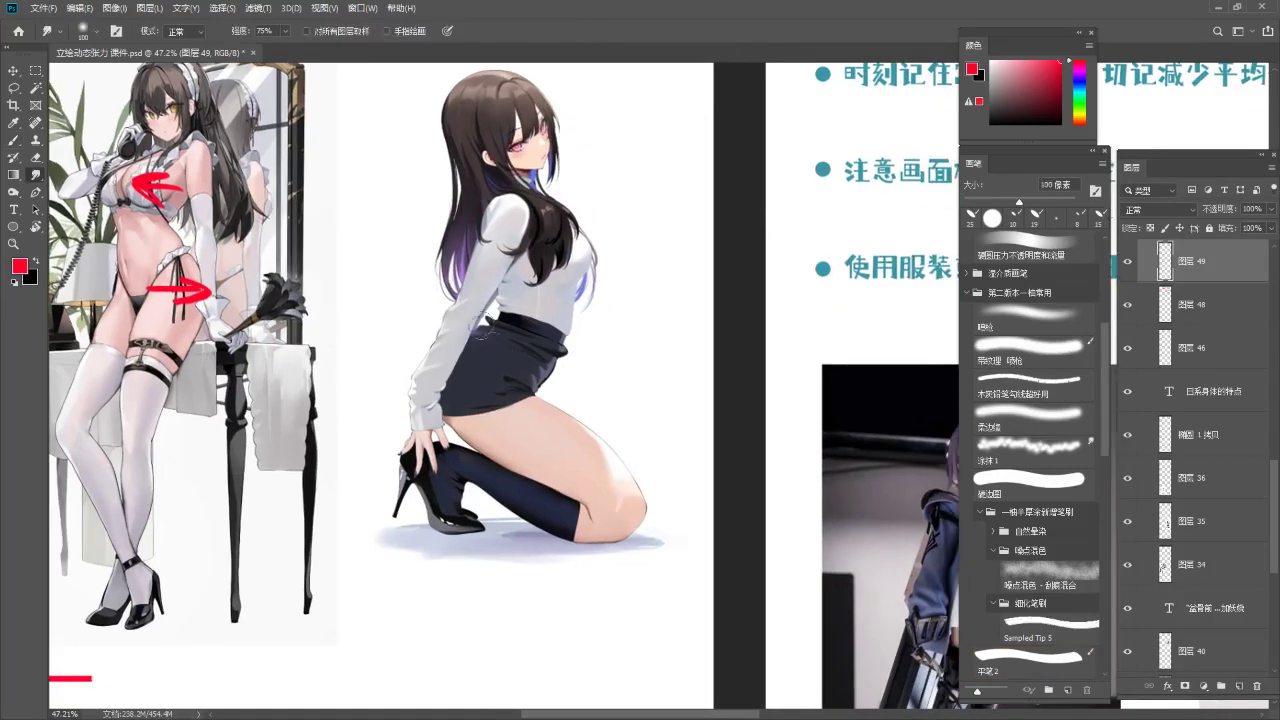
key(b)
key(b)
alt+click(506, 338)
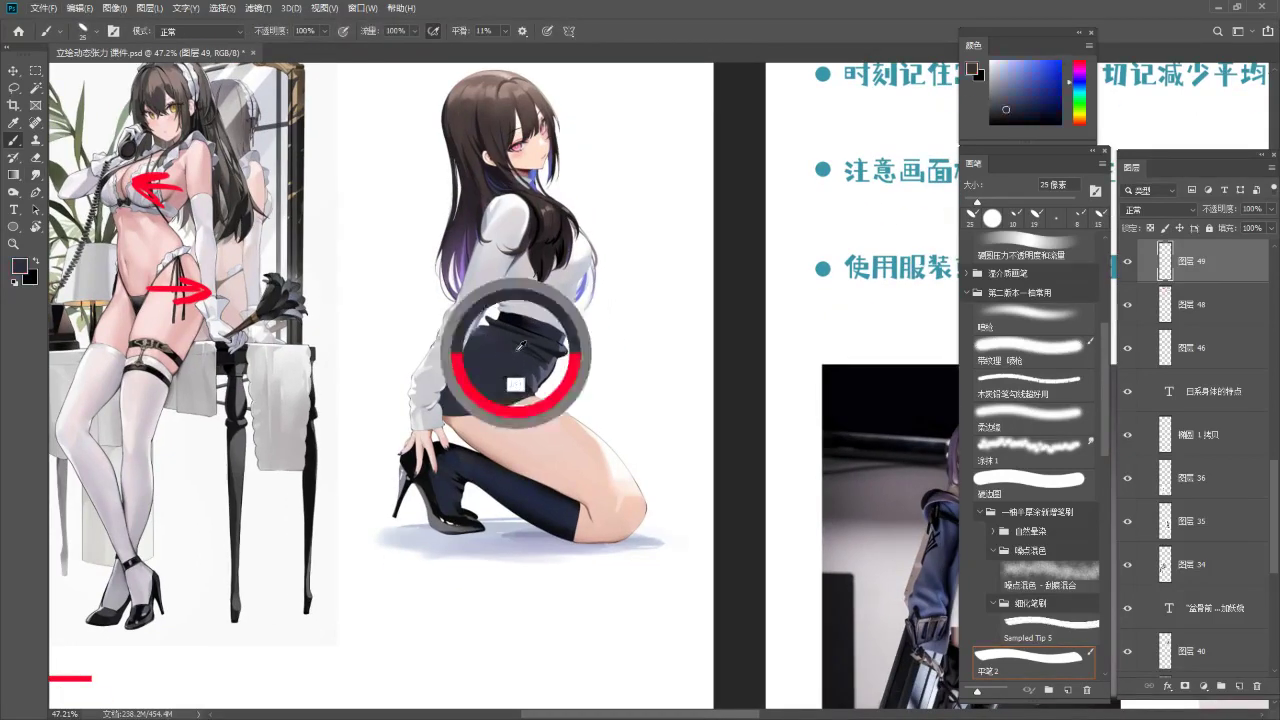
key(bracketright)
key(bracketright)
key(bracketright)
key(bracketright)
key(bracketright)
key(bracketright)
drag(562, 343, 567, 394)
key(ctrl+z)
key(ctrl+z)
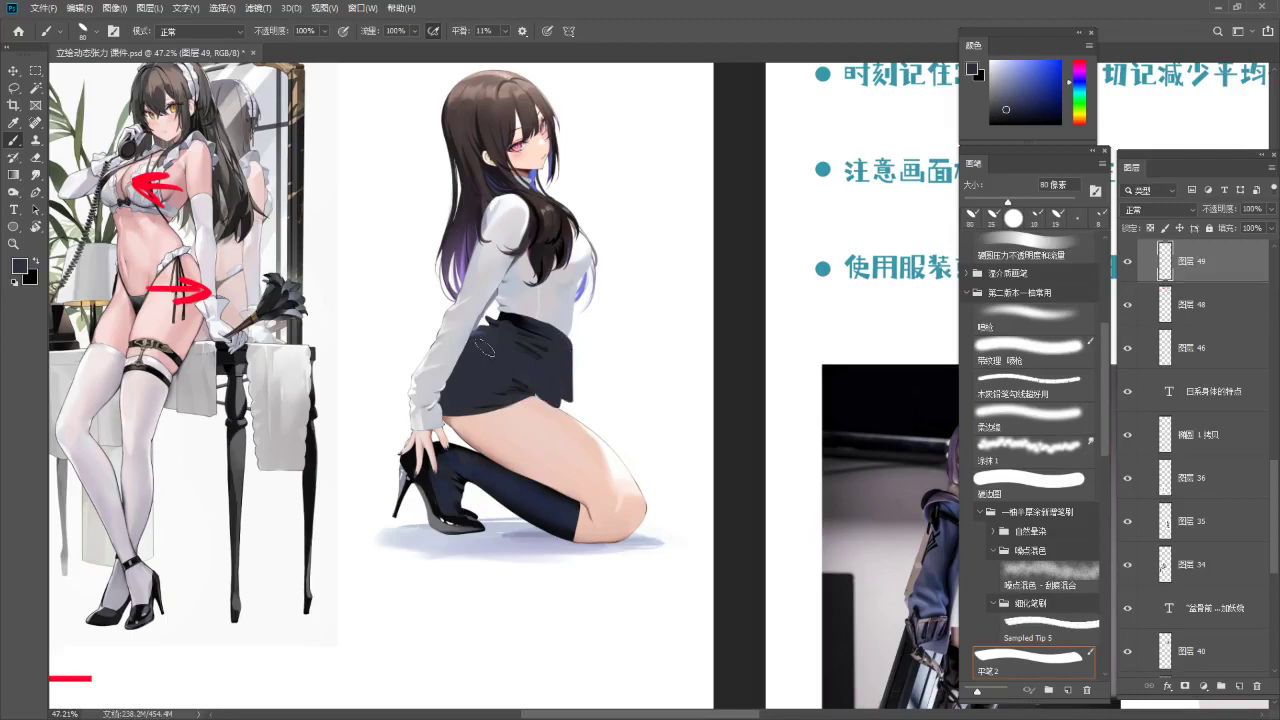
Cover the kneeling woman's protruding buttocks with the white background colour and repaint the skirt's front edge in the sampled dark colour
alt+click(488, 348)
mouse_move(486, 316)
mouse_down()
mouse_move(474, 409)
mouse_move(460, 371)
mouse_move(450, 442)
mouse_up()
alt+click(461, 379)
key(ctrl+z)
drag(468, 396, 477, 447)
mouse_move(477, 358)
mouse_down()
mouse_move(487, 418)
mouse_move(505, 464)
mouse_up()
alt+click(548, 395)
mouse_move(566, 350)
mouse_down()
mouse_move(569, 437)
mouse_move(565, 356)
mouse_move(570, 407)
mouse_up()
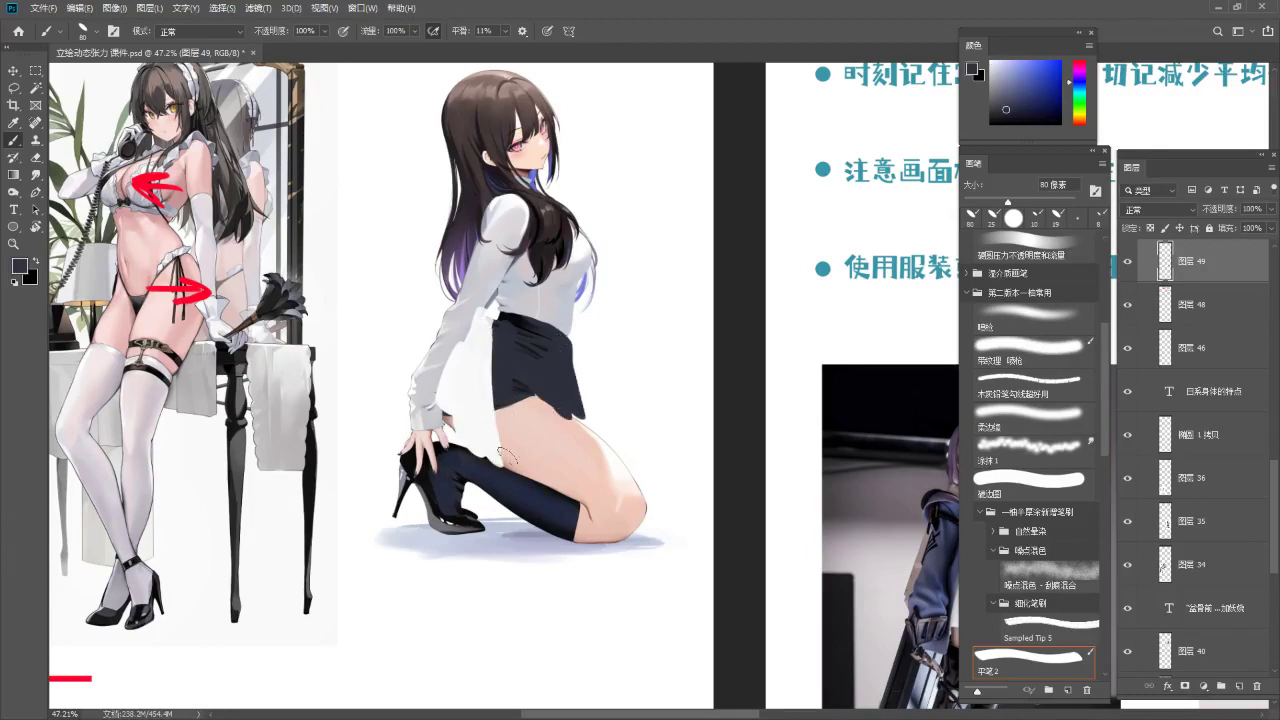
Refine the flattened skirt outline and the back of the thigh with sampled skirt, skin and background colours
alt+click(516, 468)
alt+click(507, 343)
mouse_move(500, 345)
mouse_down()
mouse_move(488, 400)
mouse_move(486, 345)
mouse_move(492, 395)
mouse_move(574, 416)
mouse_move(512, 398)
mouse_move(583, 438)
mouse_move(605, 432)
mouse_up()
alt+click(537, 480)
alt+click(568, 413)
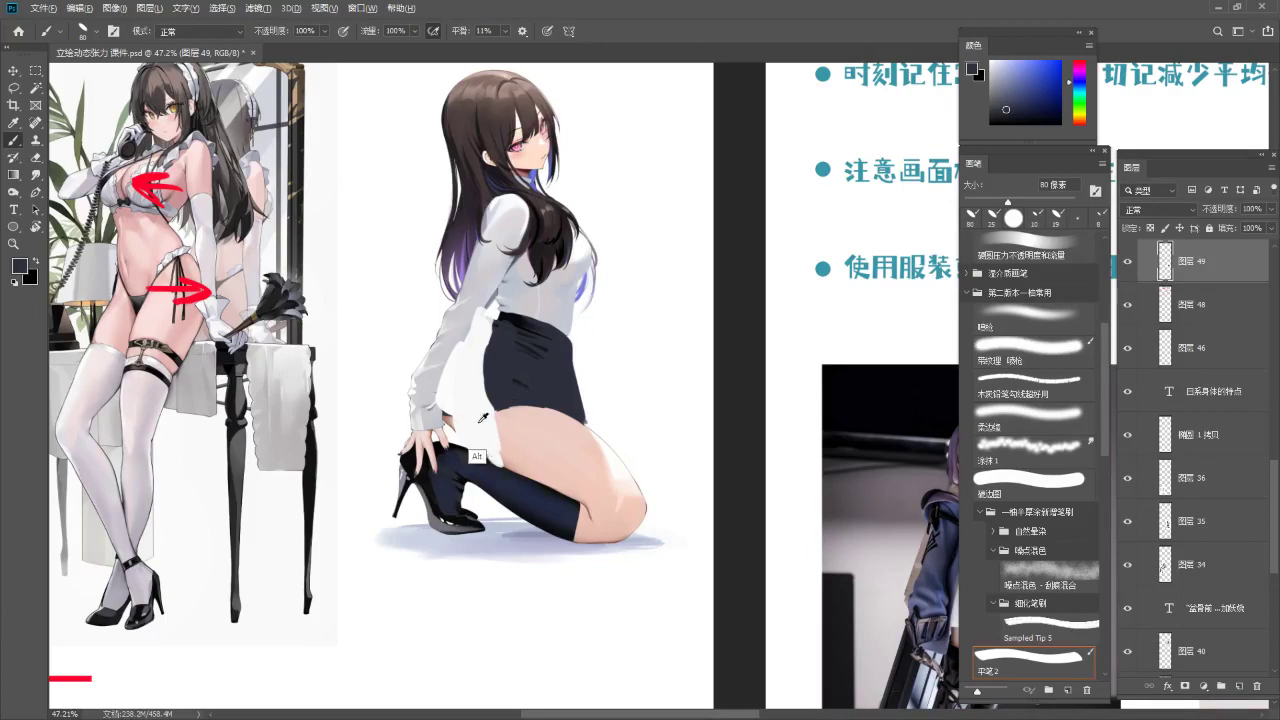
alt+click(509, 426)
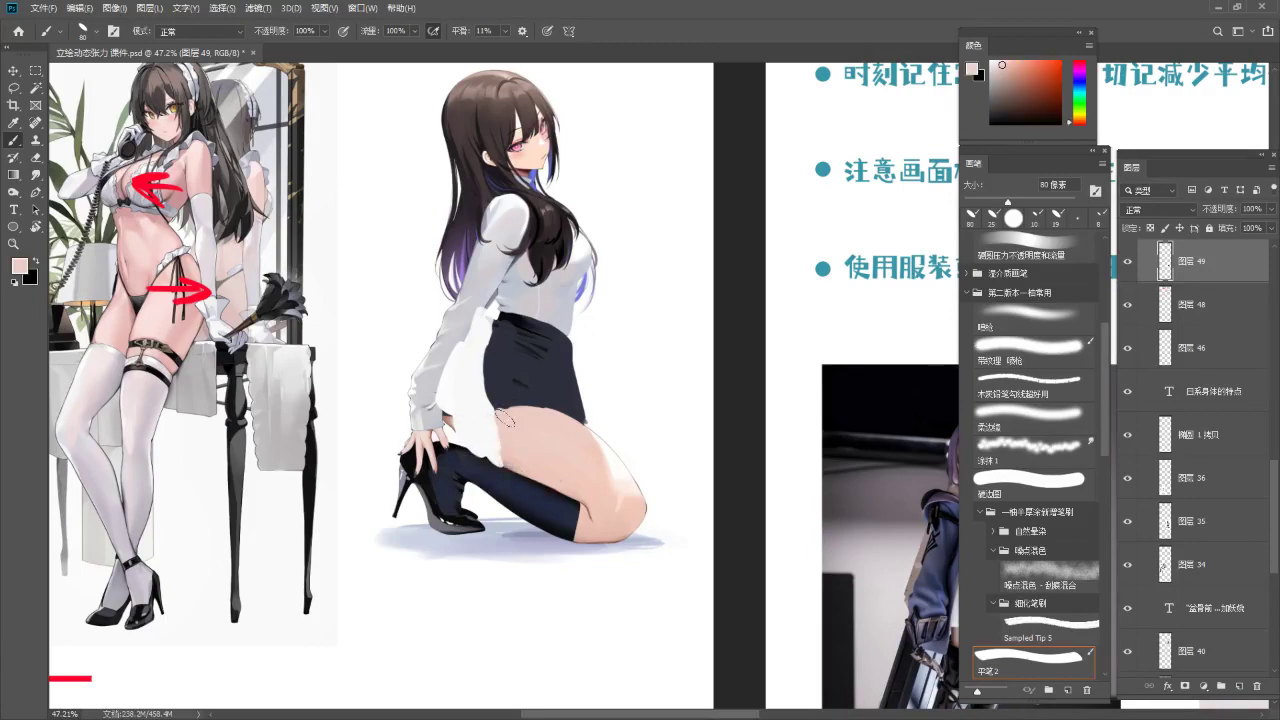
alt+click(496, 476)
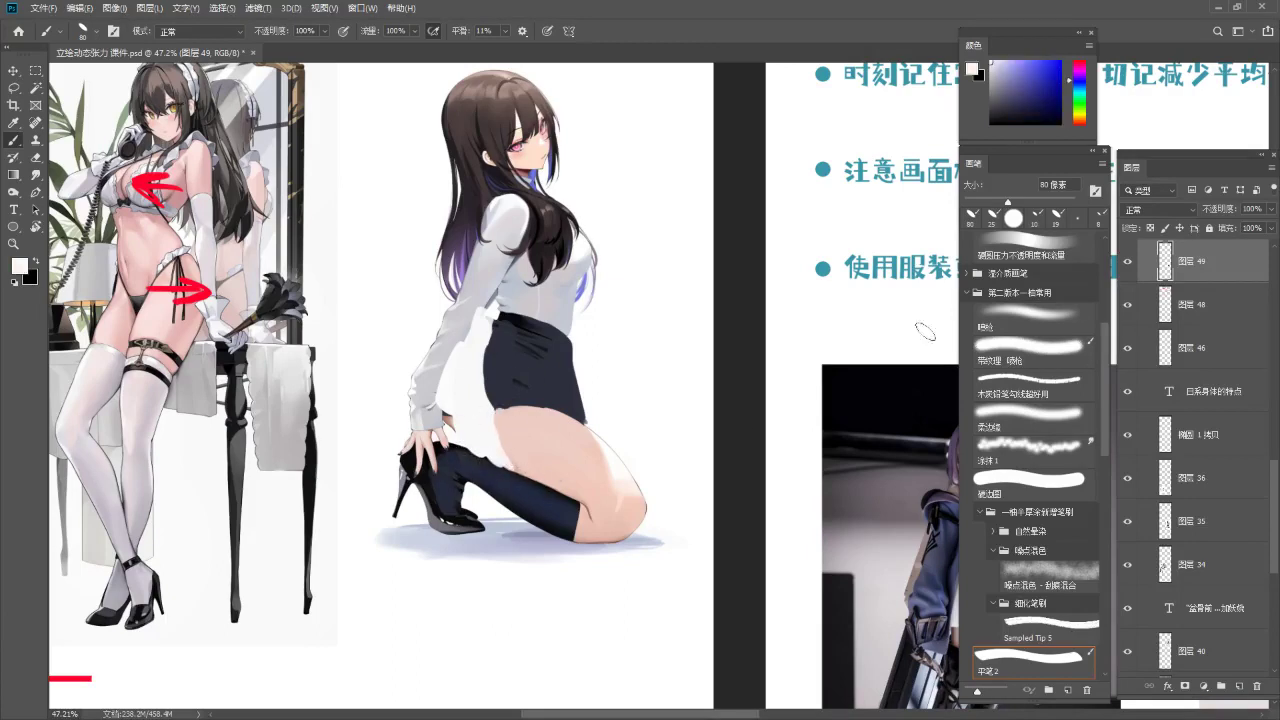
Toggle the visibility of layer 图层 49 repeatedly to compare the flattened pelvis with the original pose
click(1128, 264)
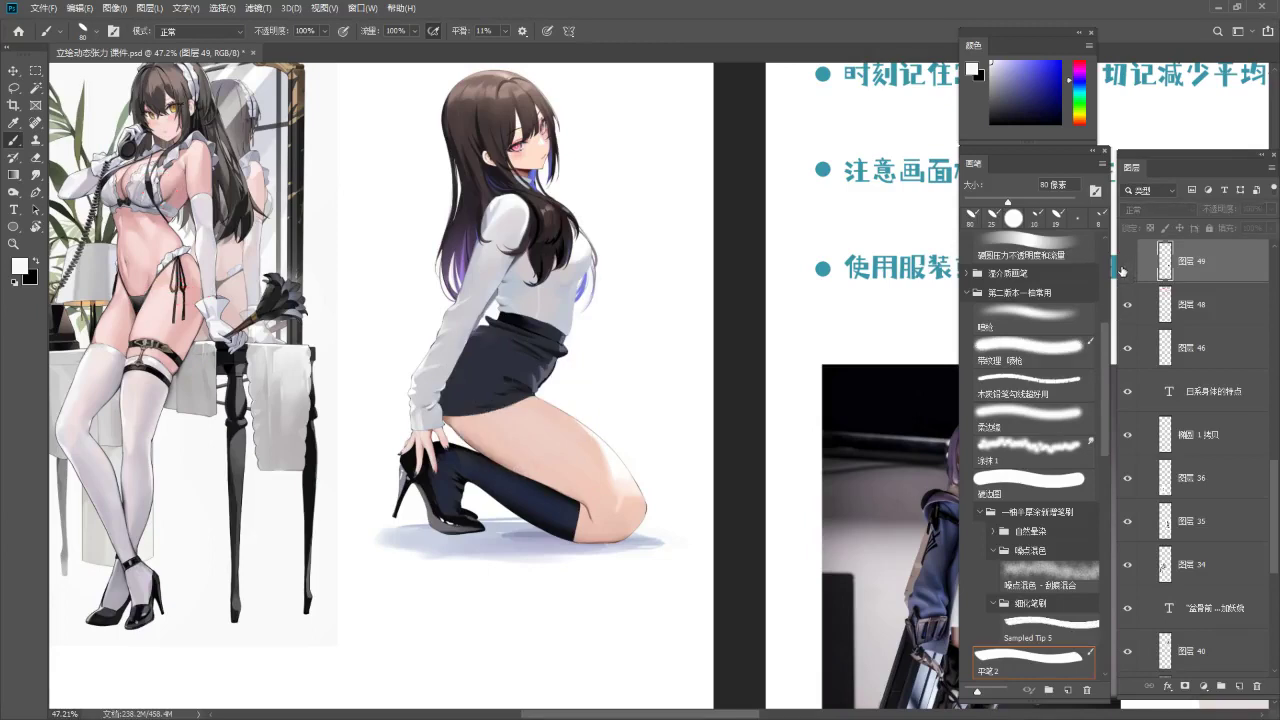
click(1127, 262)
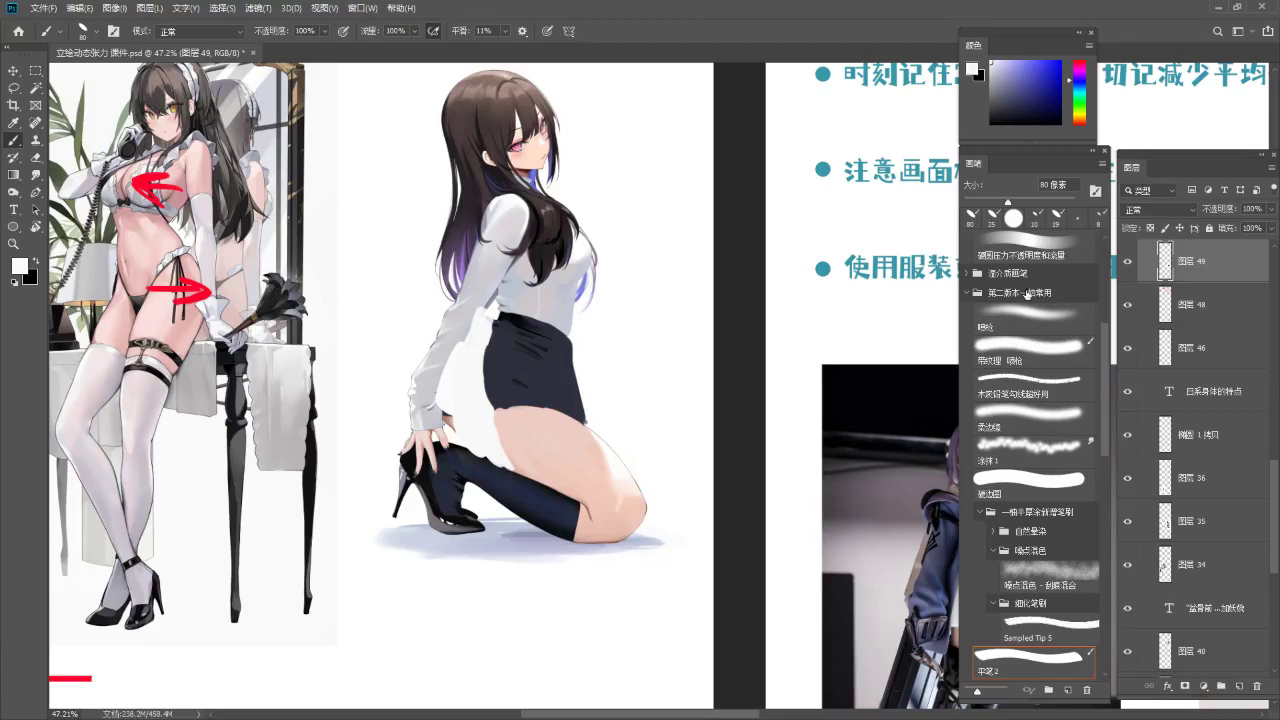
click(1126, 262)
click(1127, 265)
click(1127, 265)
click(1127, 265)
click(1127, 265)
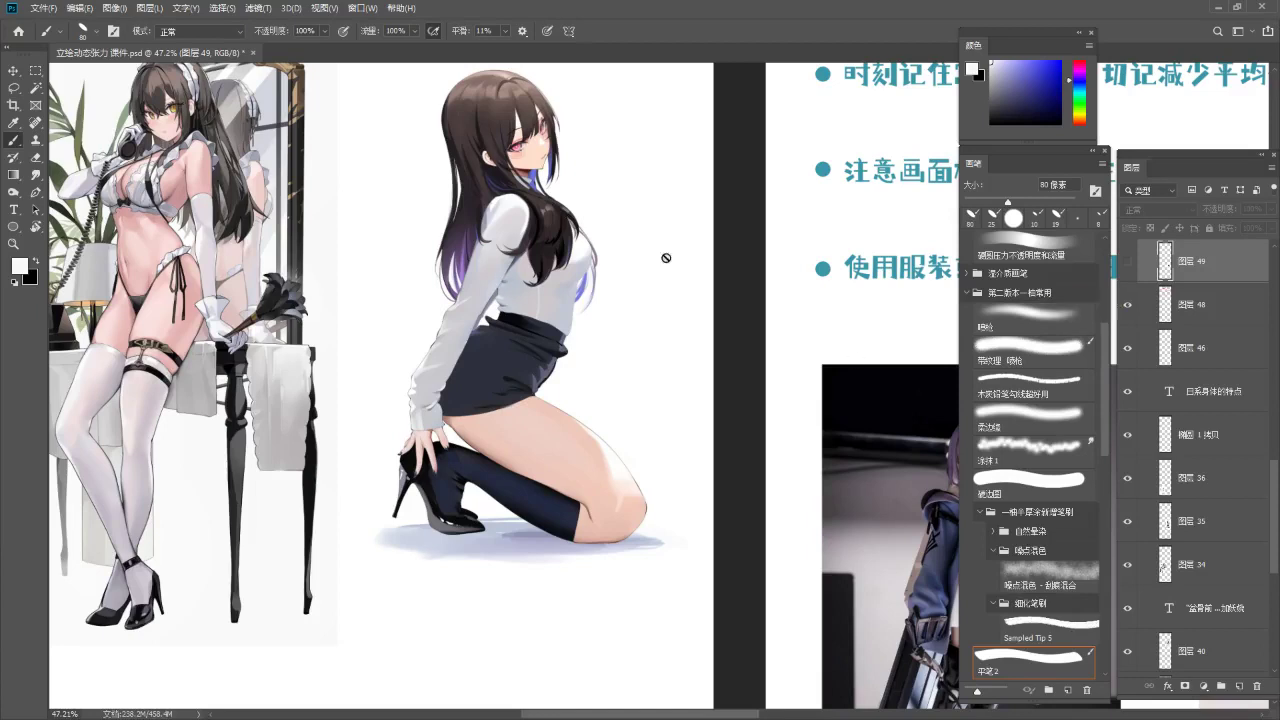
click(1127, 262)
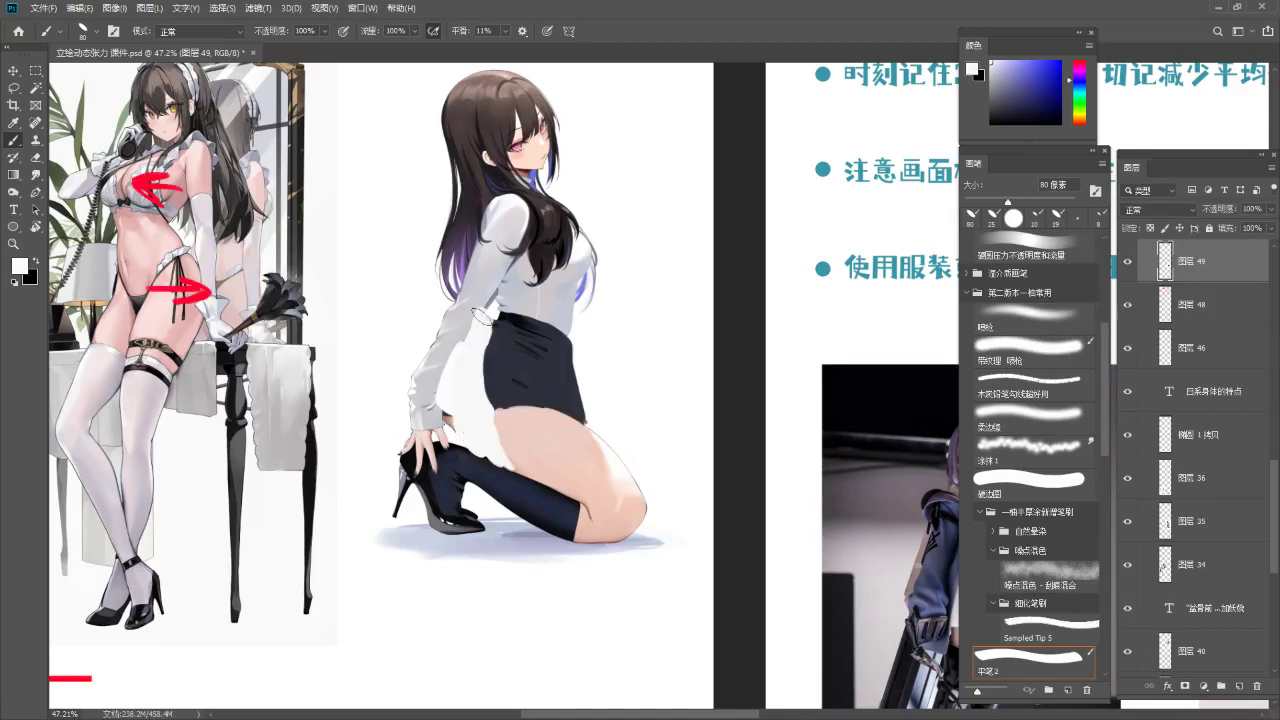
Repaint the kneeling woman's sleeve edge in sampled light grey, then sample the white background and set the brush size to 40 px
alt+click(467, 357)
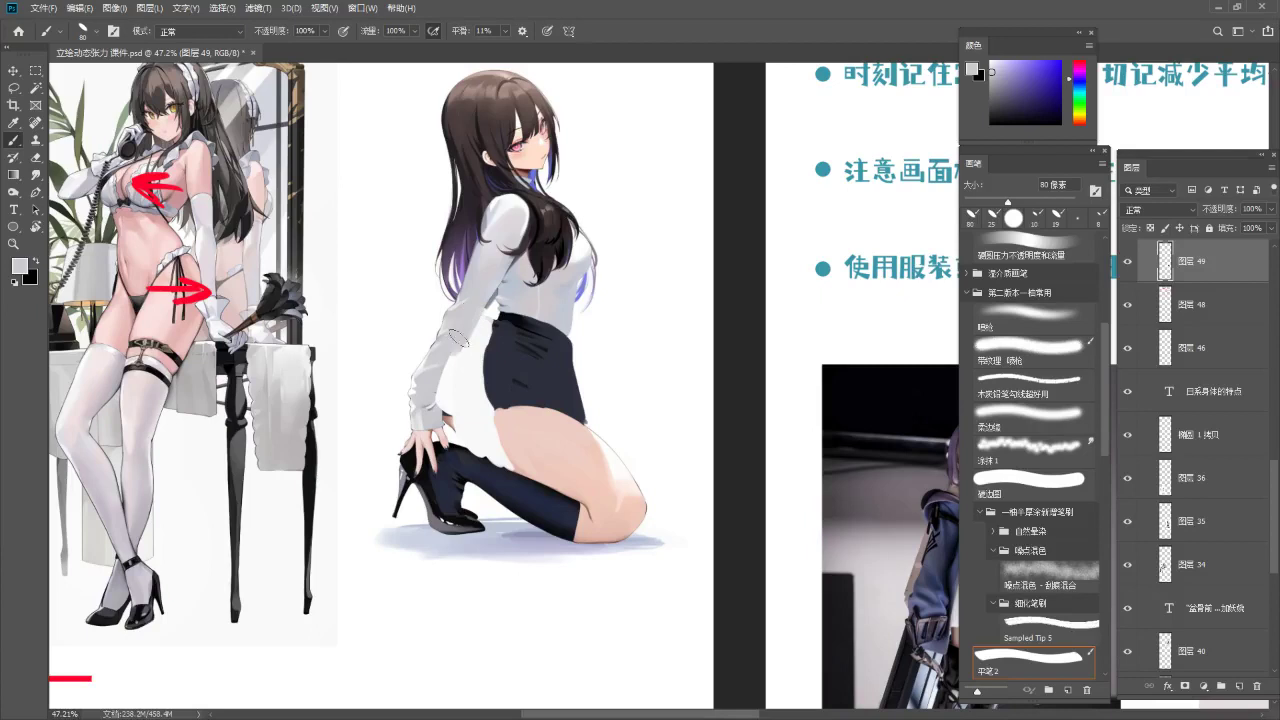
drag(482, 314, 438, 396)
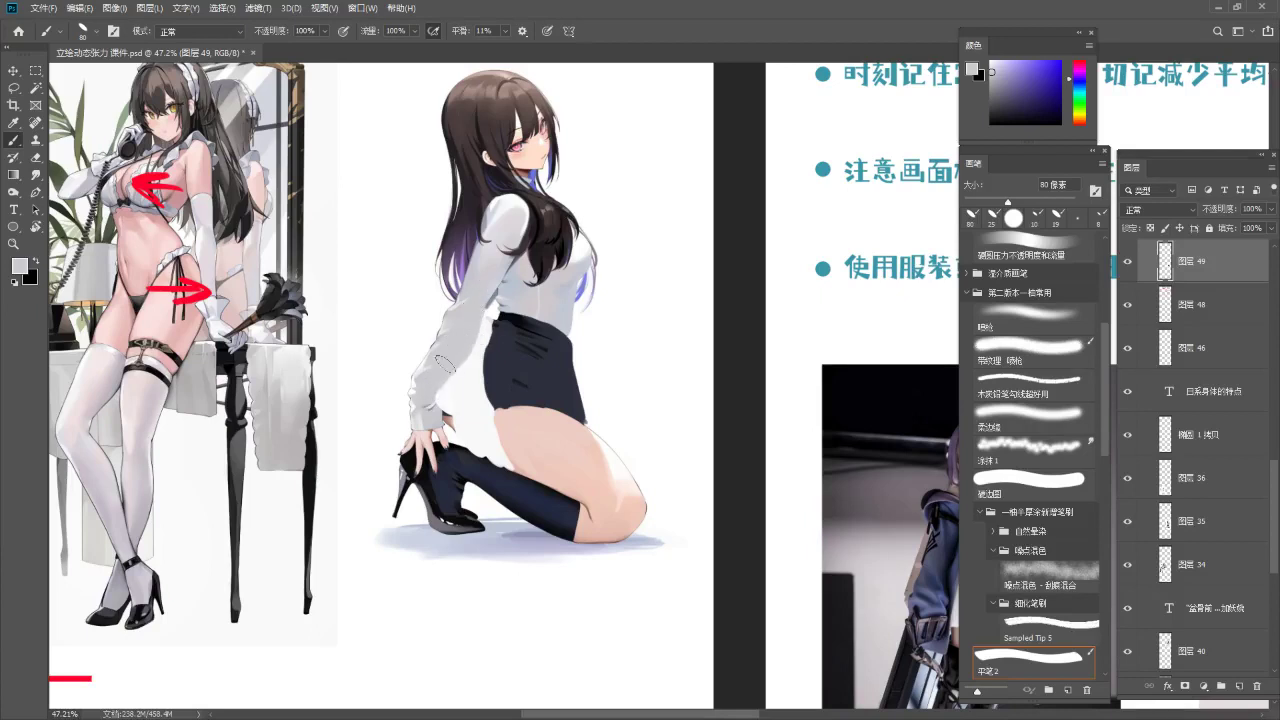
key(alt)
alt+click(480, 350)
key(bracketleft)
key(bracketleft)
key(bracketleft)
key(bracketleft)
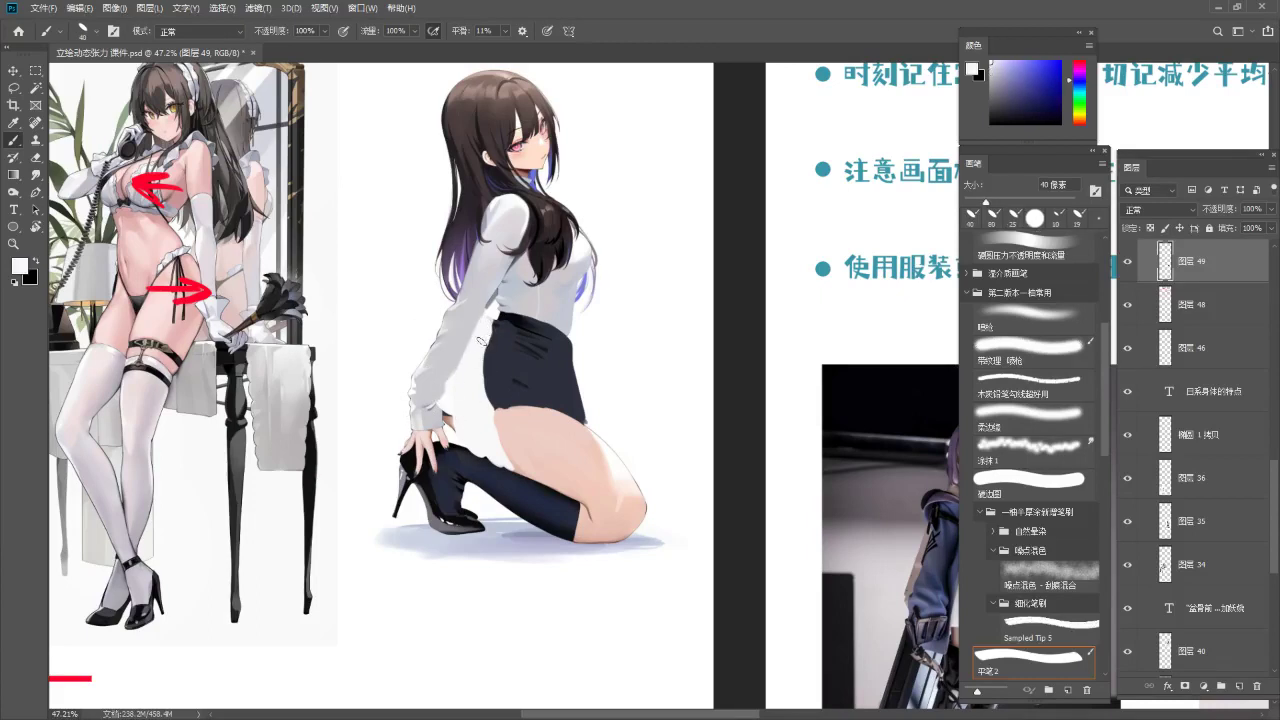
Switch the foreground colour back to pure red and add a new layer above 图层 49
alt+click(546, 223)
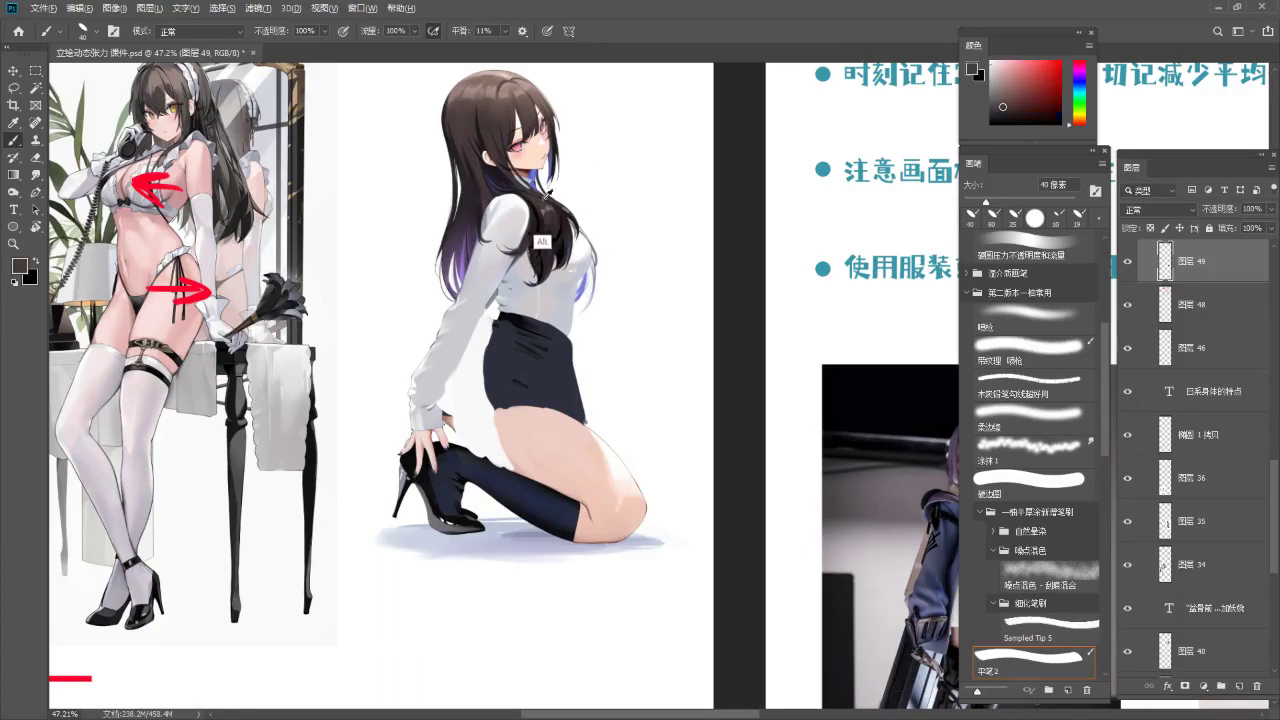
click(1060, 63)
drag(514, 293, 519, 269)
drag(602, 235, 596, 281)
key(e)
mouse_move(520, 341)
mouse_down()
mouse_move(462, 382)
mouse_move(492, 347)
mouse_move(465, 489)
mouse_move(520, 389)
mouse_move(503, 457)
mouse_up()
key(ctrl+z)
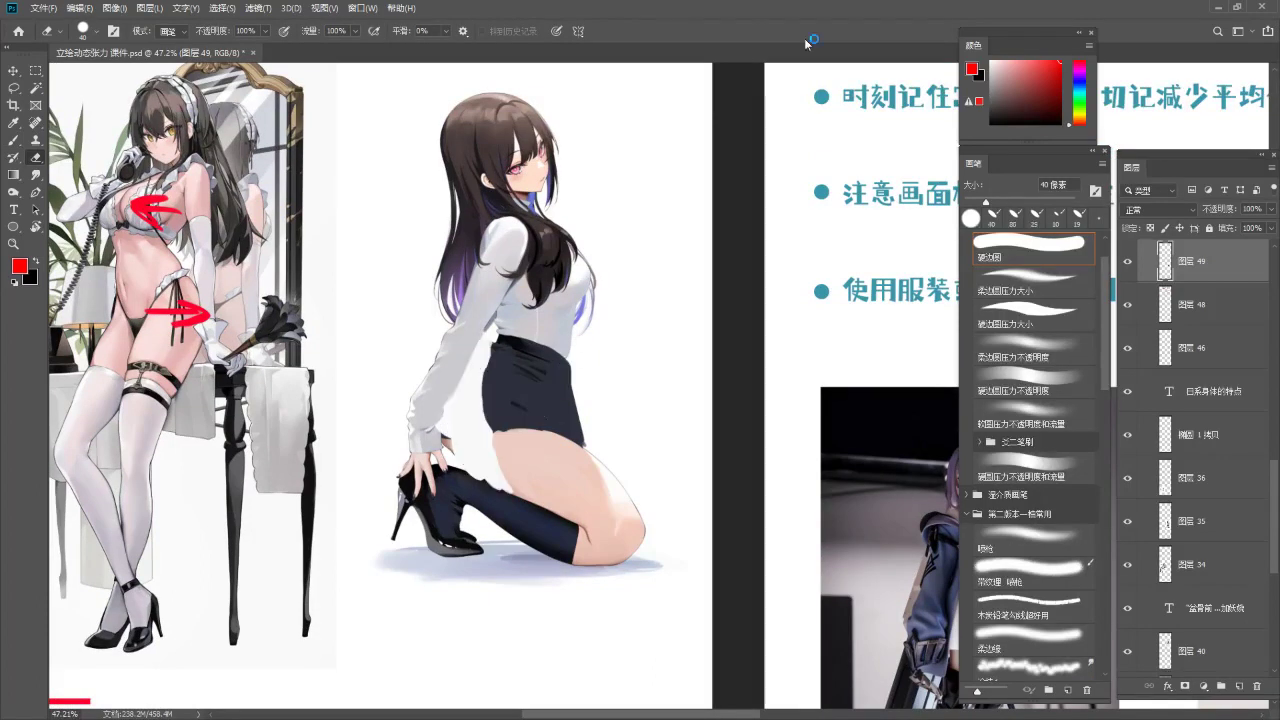
key(ctrl+shift+alt+n)
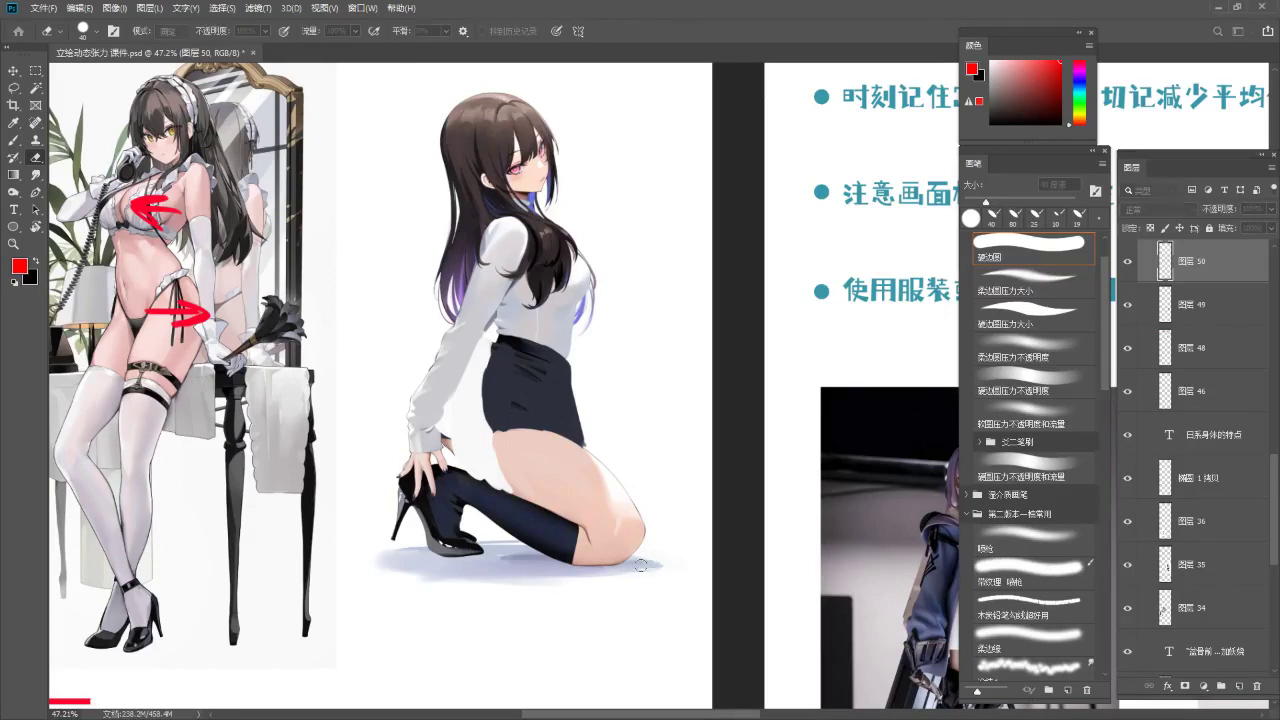
Add a new layer, hide 图层 50 and 图层 49, and draw a 40 px red arrow across the kneeling woman's skirt toward her back
key(ctrl+shift+alt+n)
key(b)
click(1128, 305)
drag(515, 301, 542, 307)
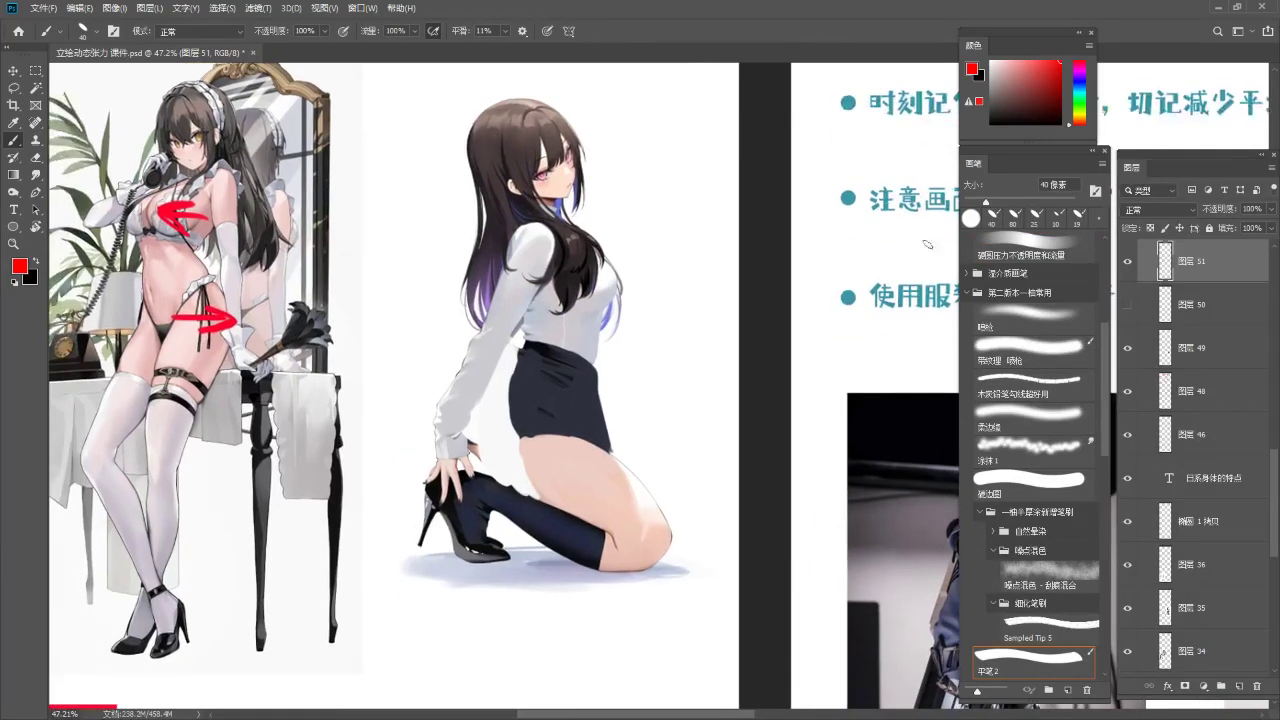
click(1128, 346)
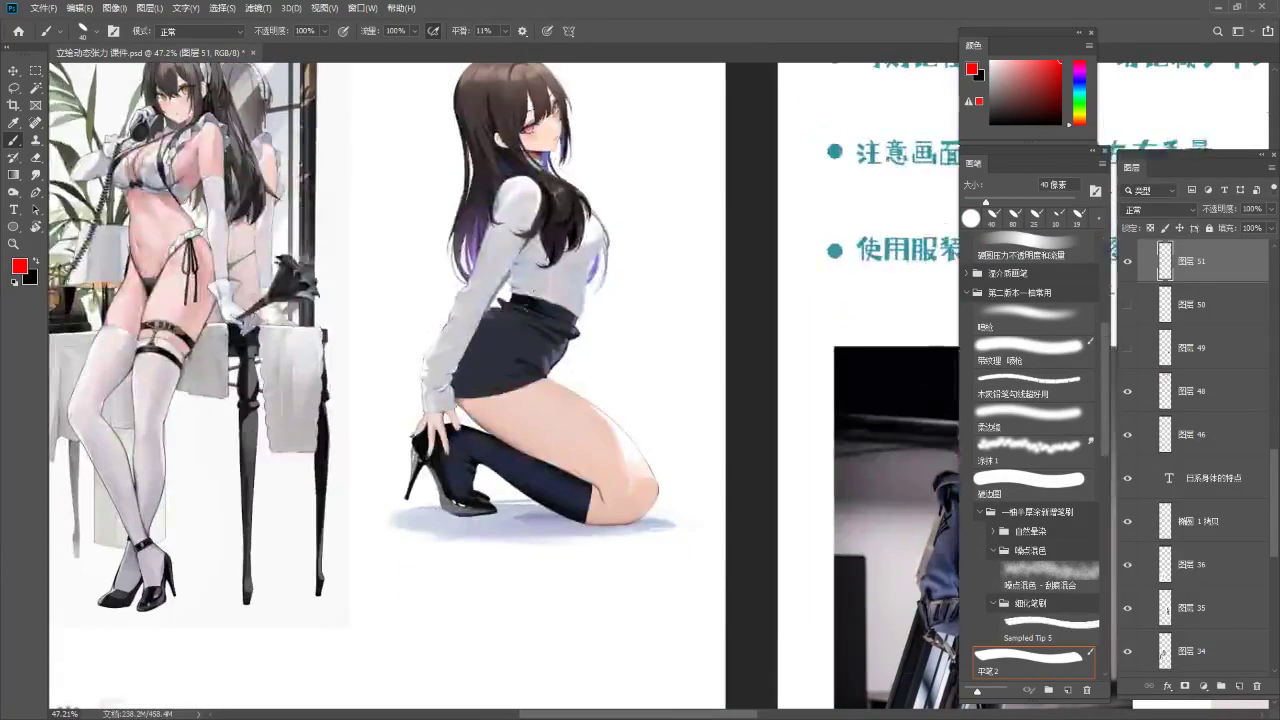
mouse_move(560, 345)
mouse_down()
mouse_move(487, 341)
mouse_move(515, 350)
mouse_up()
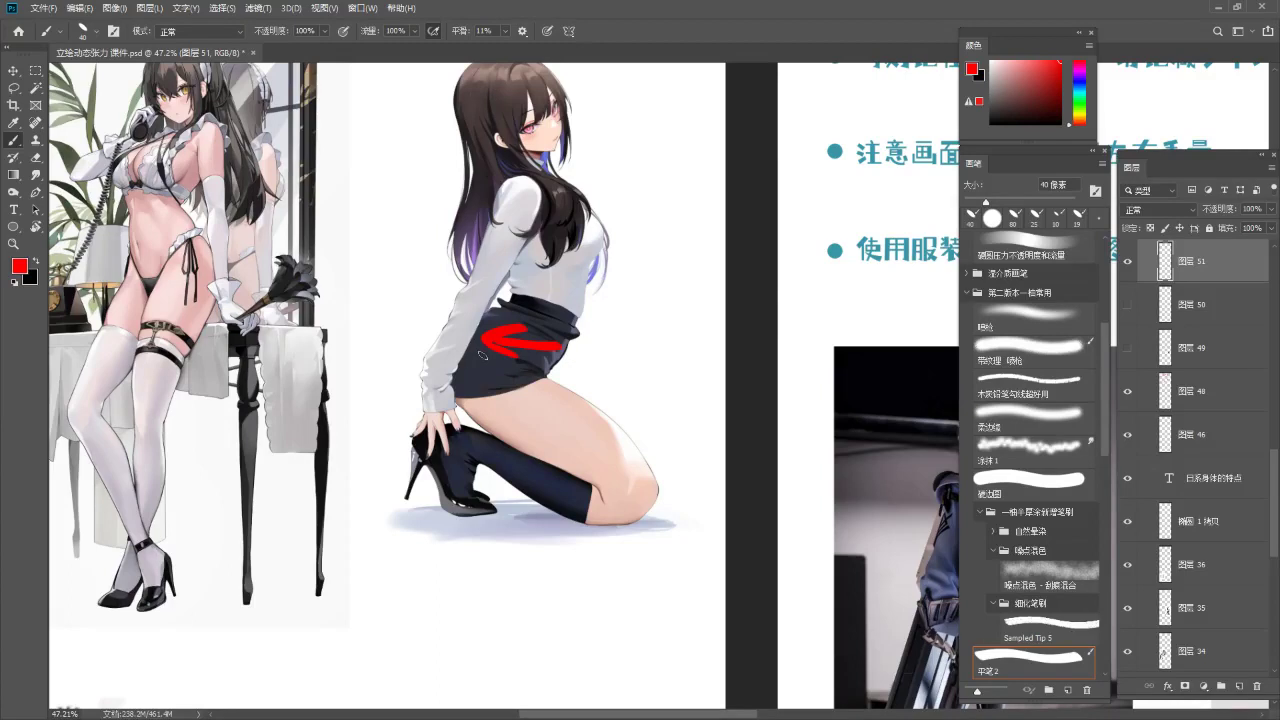
Mark “盆骨前倾” beside the skeleton comparison with a red double underline and a loop around the phrase
drag(615, 246, 532, 400)
drag(502, 440, 531, 302)
scroll(531, 301, up, 2)
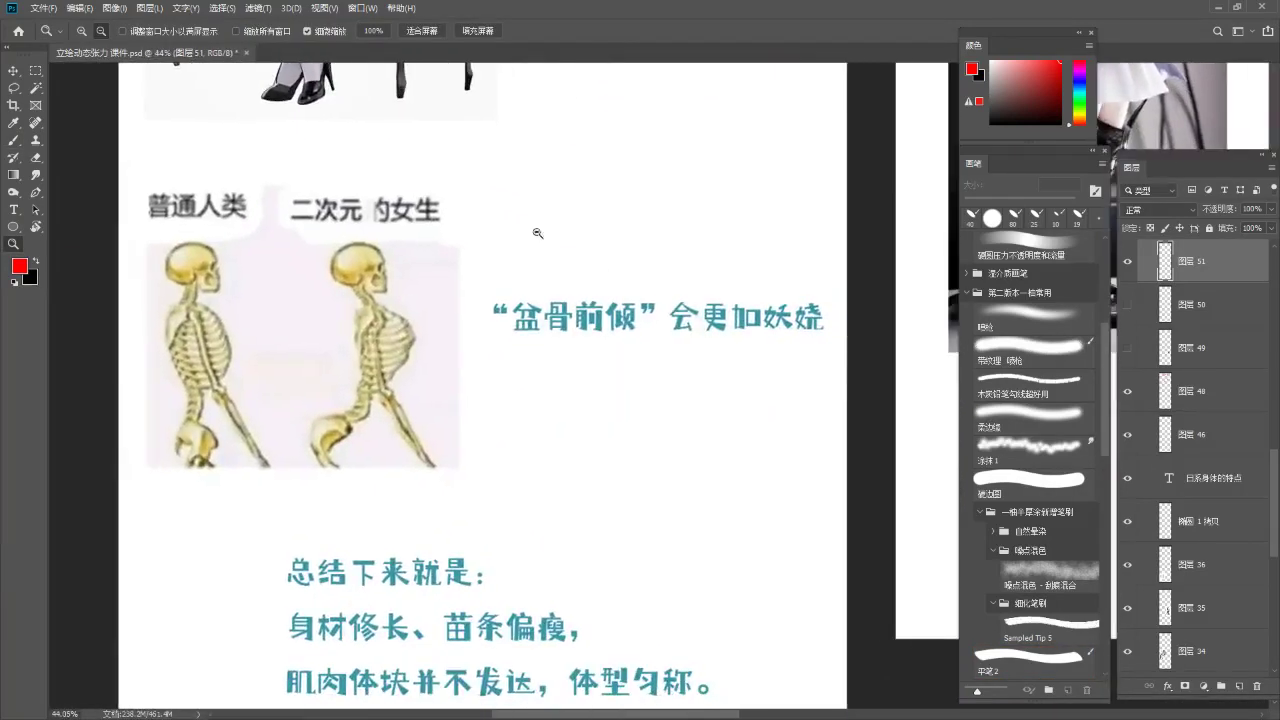
key(b)
mouse_move(494, 343)
mouse_down()
mouse_move(638, 342)
mouse_move(660, 357)
mouse_up()
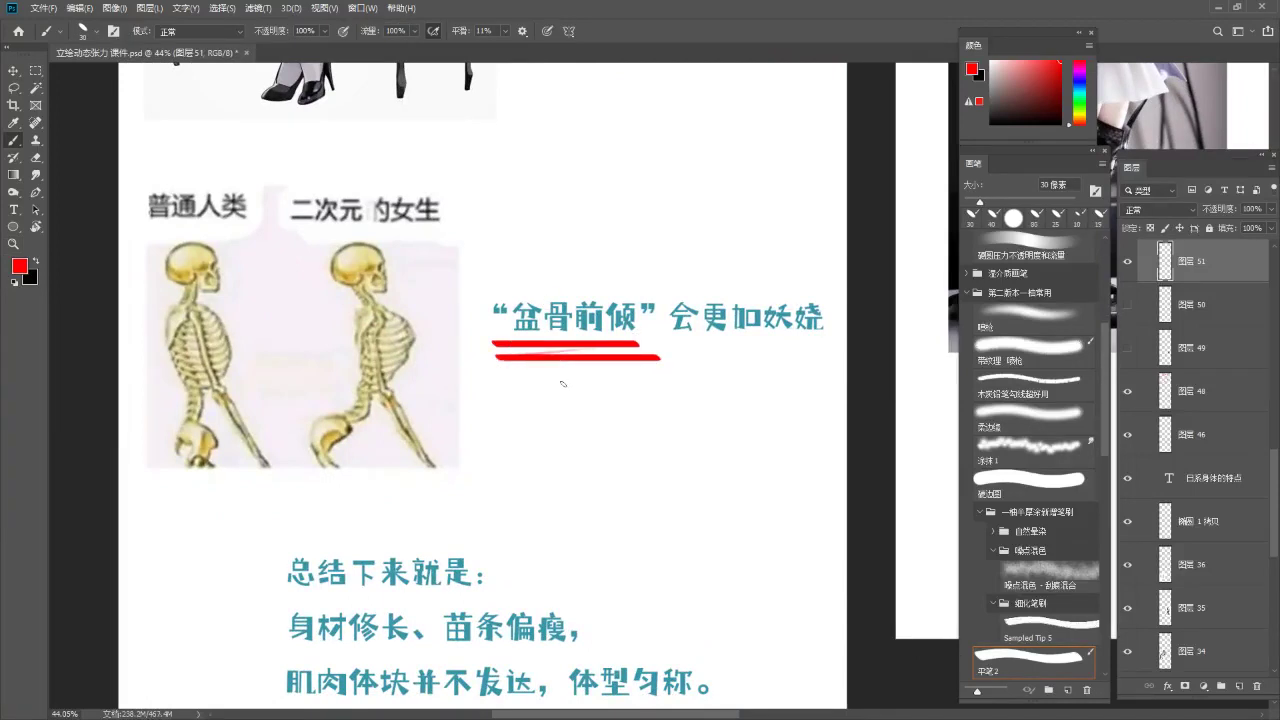
drag(518, 336, 608, 316)
key(ctrl+z)
drag(492, 348, 641, 384)
Try circling the 二次元的女生 skeleton in red
drag(327, 262, 306, 316)
key(ctrl+z)
drag(330, 158, 307, 231)
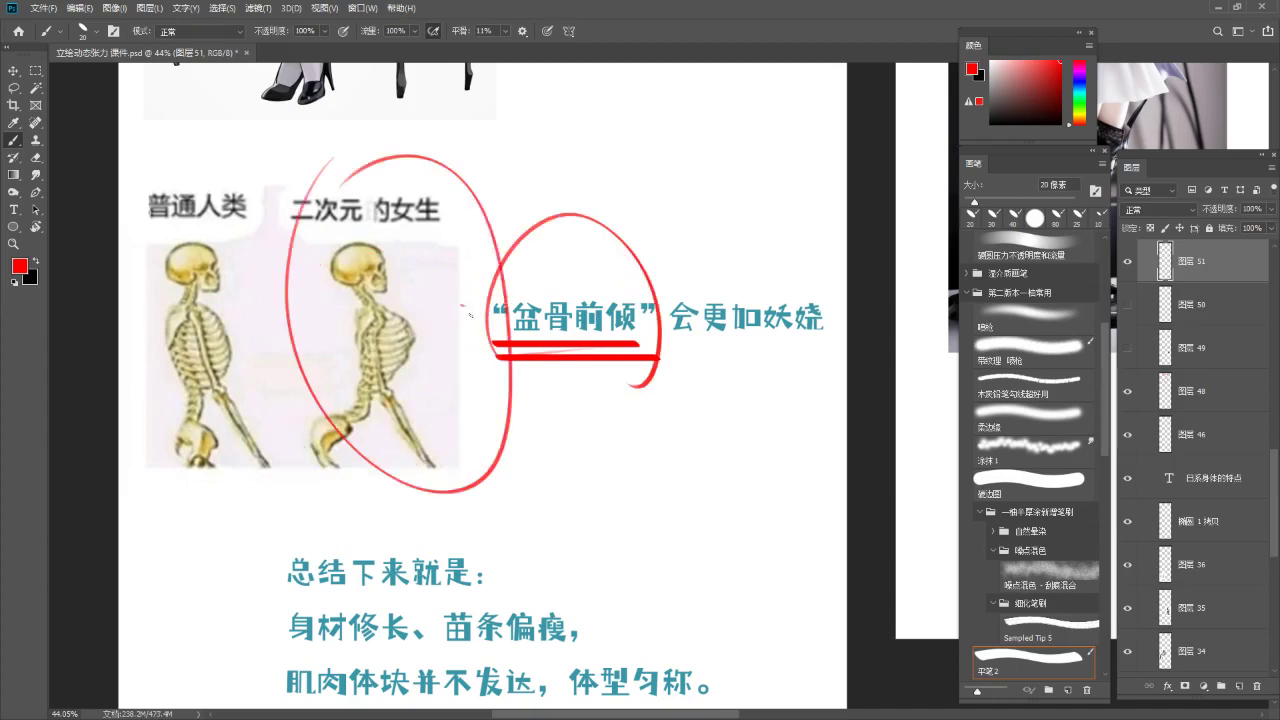
key(ctrl+z)
Underline 妖娆, 身材修长, 苗条偏瘦 and 肌肉体块并不发达 in red, and circle 匀称 in the summary
drag(770, 342, 842, 336)
drag(768, 358, 826, 352)
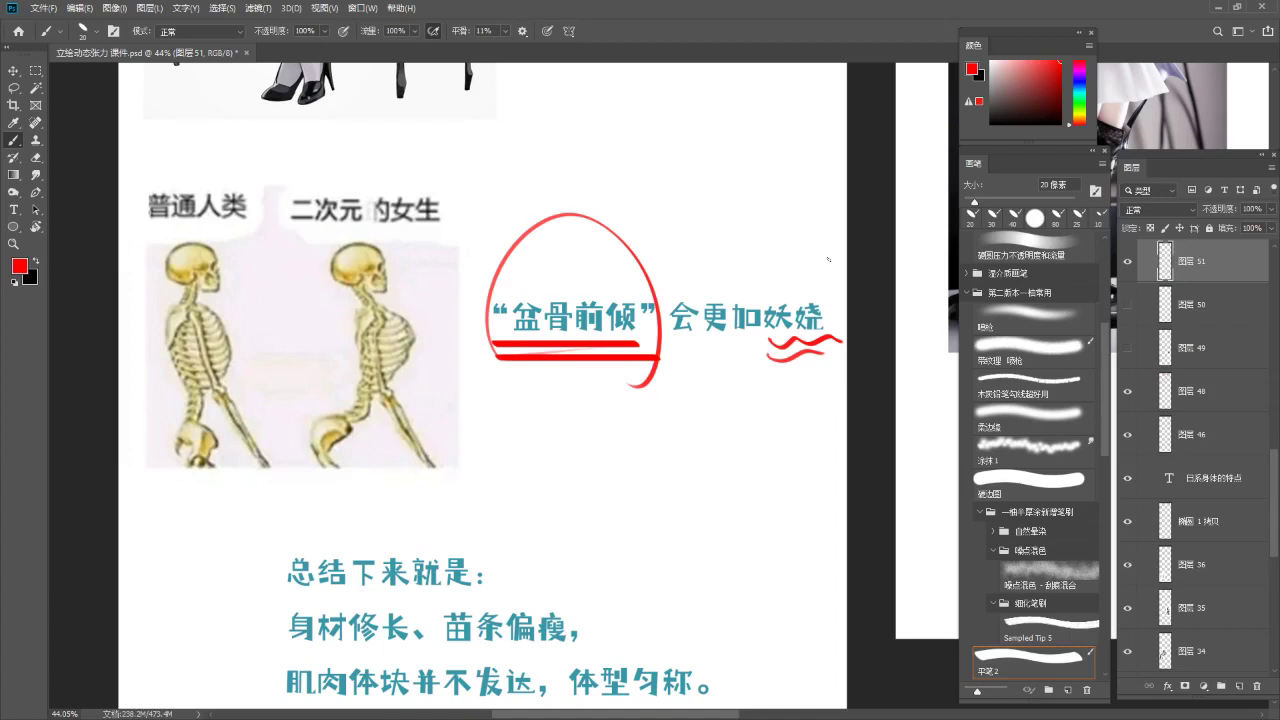
drag(532, 388, 498, 277)
drag(503, 357, 550, 360)
drag(443, 460, 475, 483)
key(b)
drag(298, 509, 386, 510)
drag(468, 511, 592, 510)
drag(290, 566, 544, 572)
key(ctrl+z)
drag(334, 578, 556, 578)
mouse_move(690, 496)
mouse_down()
mouse_move(662, 570)
mouse_move(690, 575)
mouse_up()
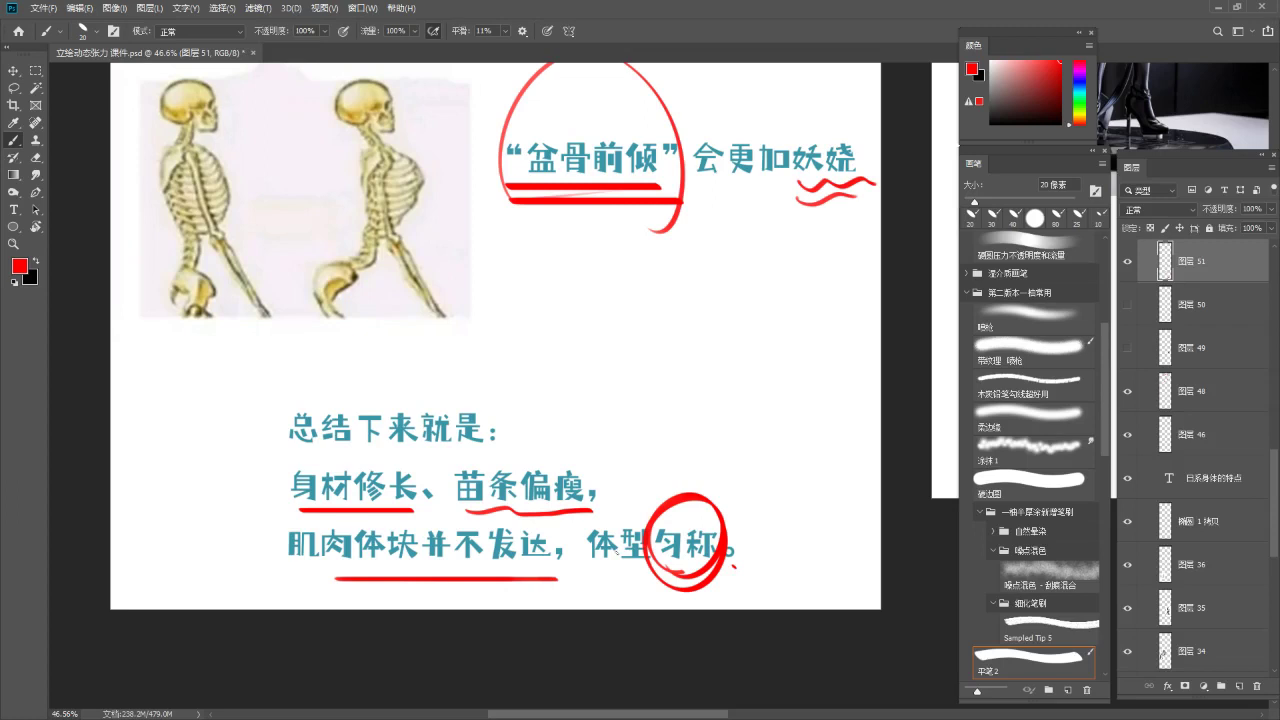
Add a wavy red line beneath “盆骨前倾” and draw a long arrow from it down to the summary text
drag(569, 304, 565, 357)
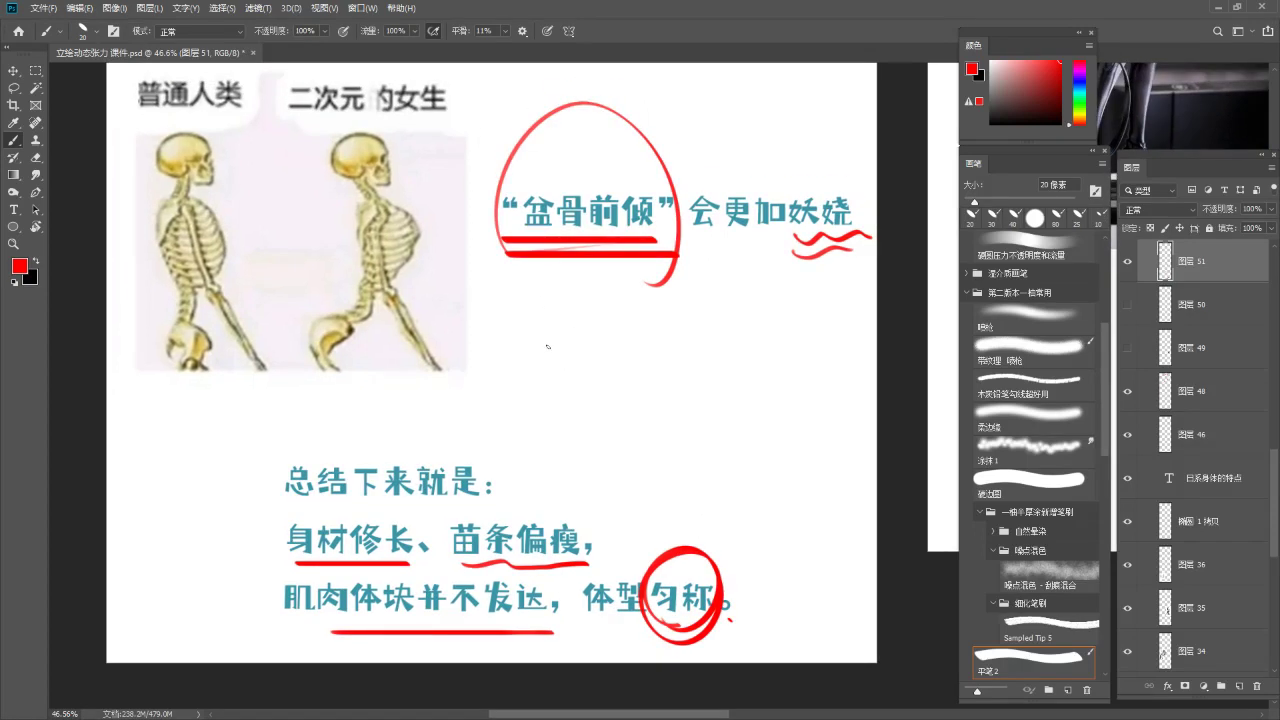
drag(652, 456, 624, 394)
drag(634, 329, 559, 570)
drag(409, 470, 595, 445)
scroll(560, 400, down, 4)
scroll(560, 400, left, 1)
drag(548, 325, 519, 528)
Handwrite 动态感 in red beside the arrowhead and underline it
mouse_move(537, 512)
mouse_down()
mouse_move(519, 528)
mouse_move(576, 528)
mouse_move(596, 504)
mouse_move(598, 536)
mouse_move(624, 507)
mouse_move(648, 522)
mouse_move(668, 504)
mouse_up()
mouse_move(662, 482)
mouse_down()
mouse_move(690, 508)
mouse_move(656, 514)
mouse_up()
mouse_move(672, 464)
mouse_down()
mouse_move(680, 472)
mouse_move(665, 424)
mouse_move(650, 480)
mouse_move(676, 471)
mouse_up()
mouse_move(673, 459)
mouse_down()
mouse_move(692, 468)
mouse_move(651, 494)
mouse_move(653, 466)
mouse_up()
drag(553, 510, 700, 490)
drag(565, 490, 615, 555)
drag(640, 498, 563, 509)
key(b)
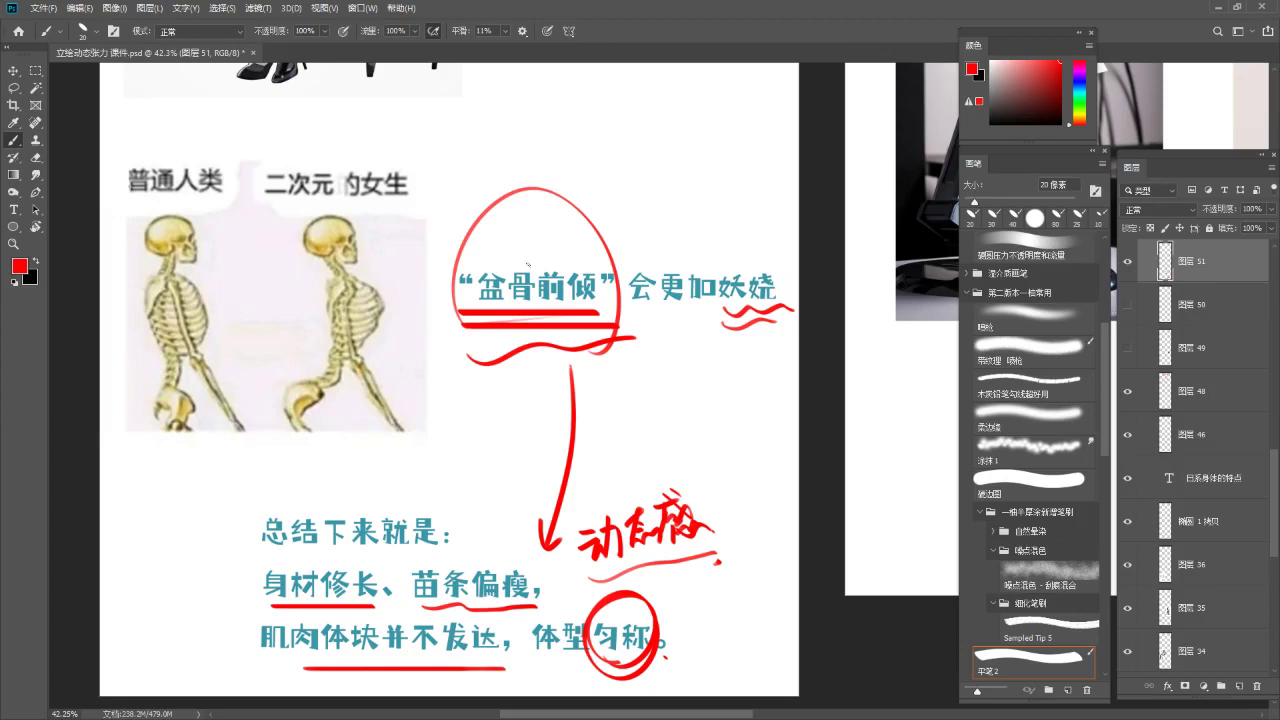
Go to the two character illustrations on 画板 2, select that artboard and add a new layer in it
drag(538, 283, 532, 295)
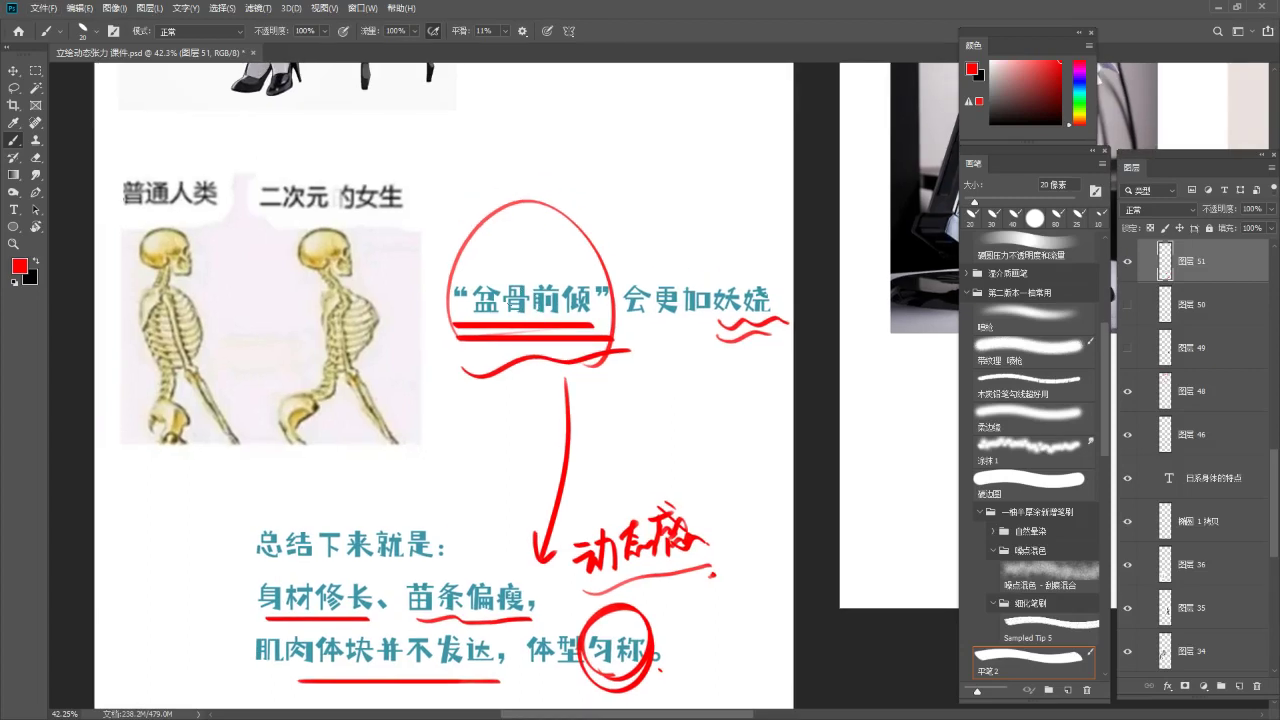
scroll(405, 503, down, 6)
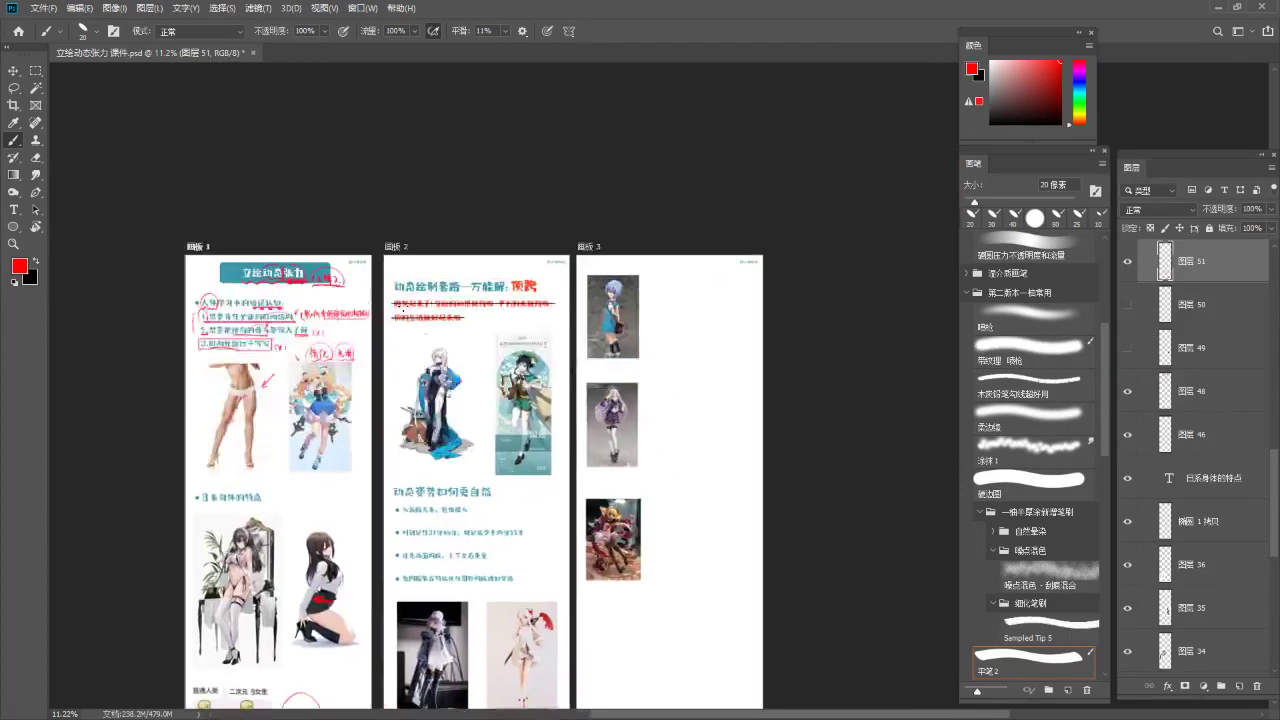
scroll(525, 541, up, 3)
scroll(459, 297, up, 1)
drag(466, 266, 451, 357)
scroll(451, 300, down, 3)
scroll(527, 358, up, 3)
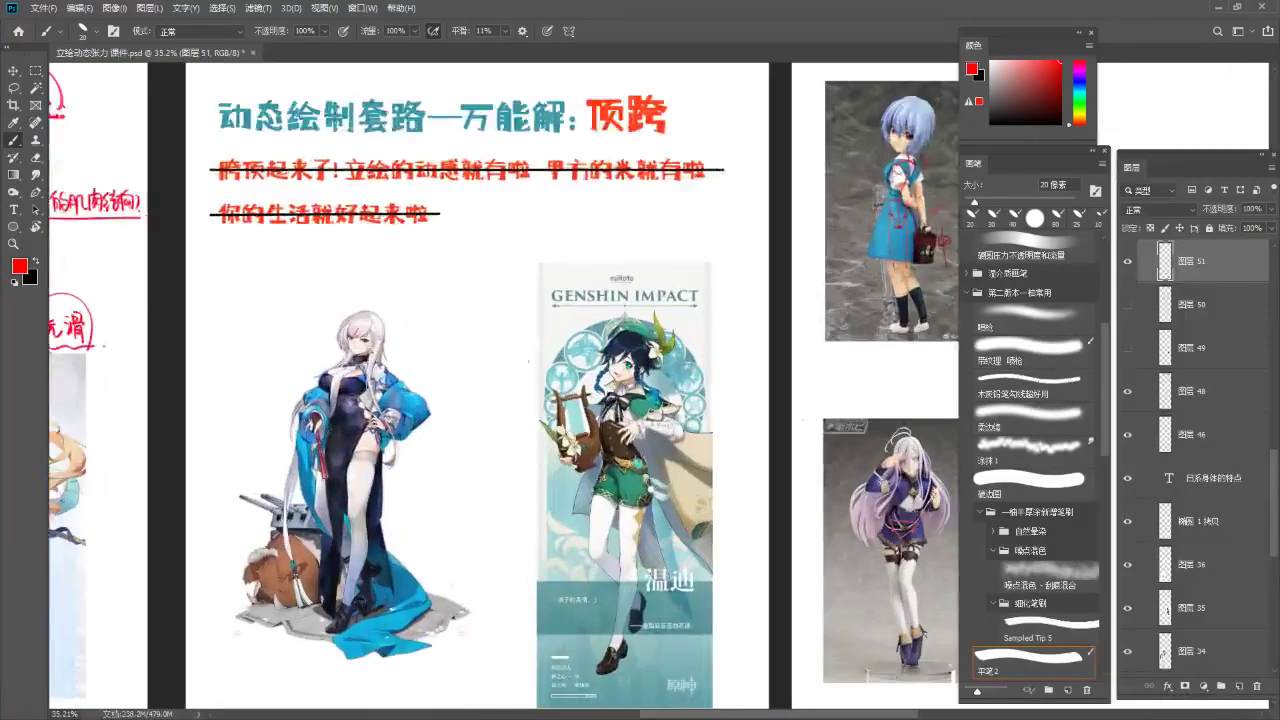
scroll(527, 359, down, 2)
scroll(500, 351, up, 3)
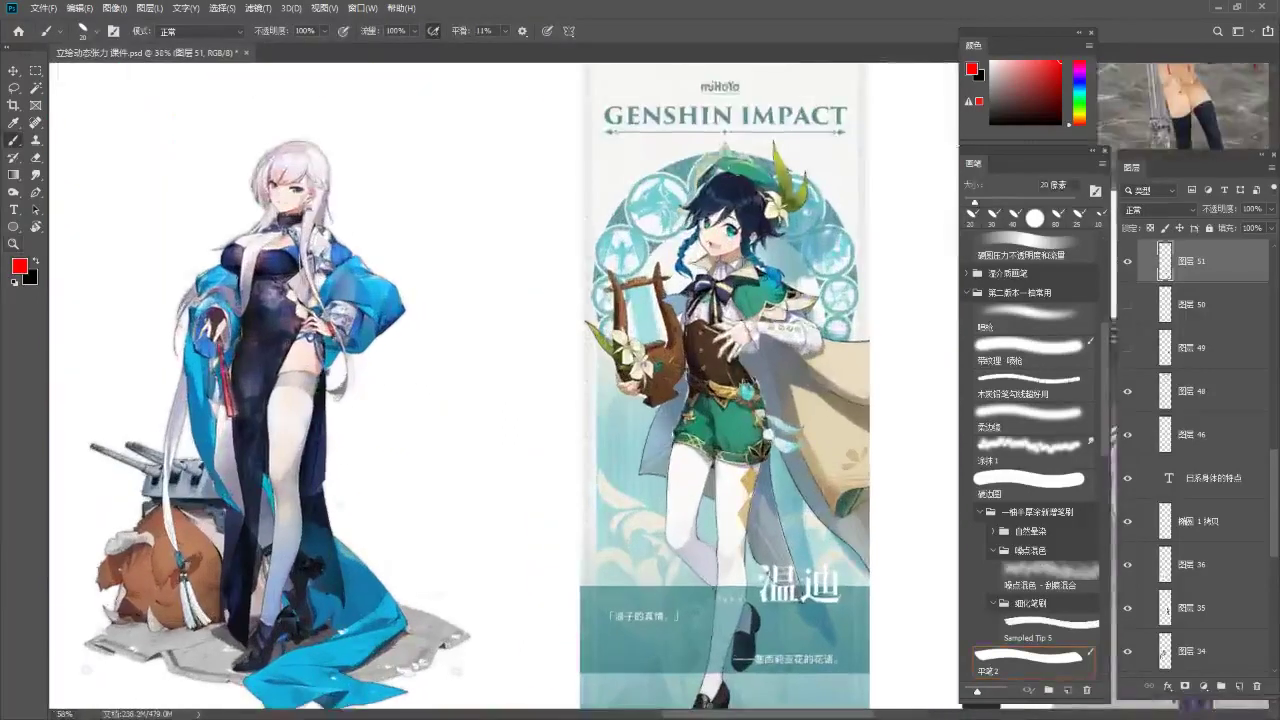
ctrl+click(506, 340)
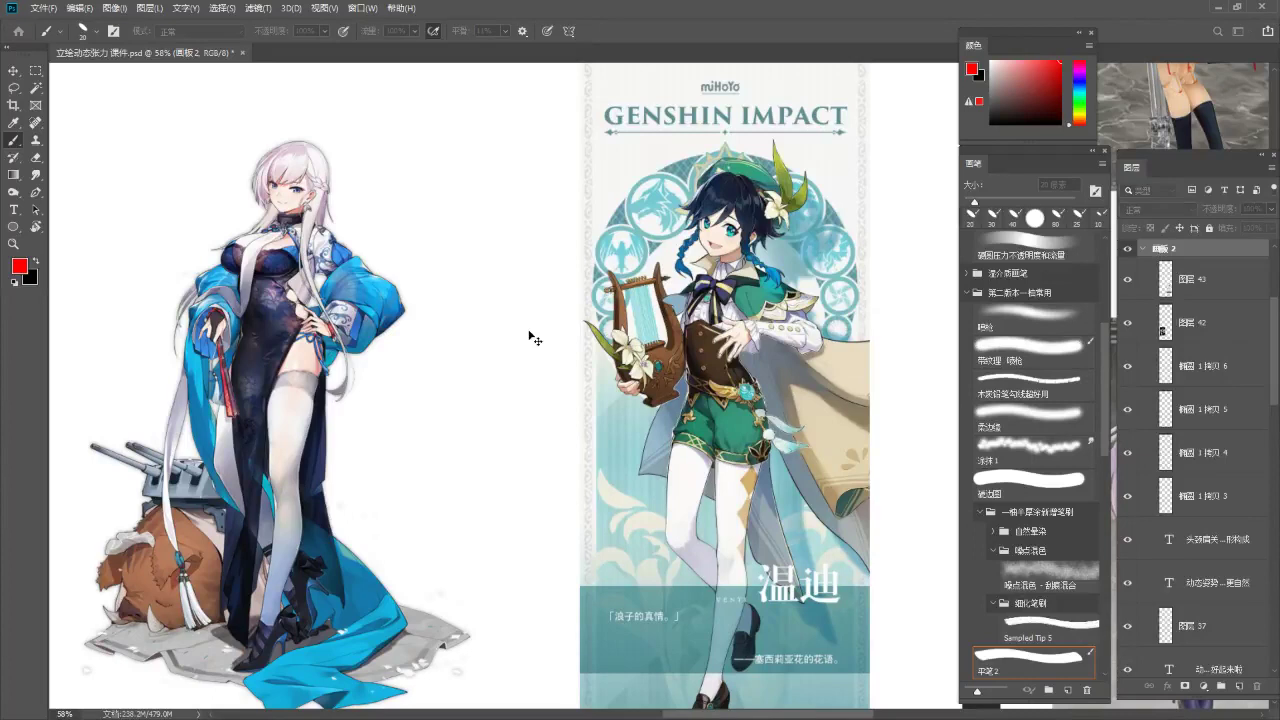
key(ctrl+shift+alt+n)
Draw a red arrow into the white-haired woman's pushed-out hip and trace the curve from her waist to her thigh
mouse_move(269, 342)
mouse_down()
mouse_move(308, 337)
mouse_move(279, 365)
mouse_move(311, 331)
mouse_move(302, 346)
mouse_up()
key(ctrl+z)
key(ctrl+z)
key(ctrl+z)
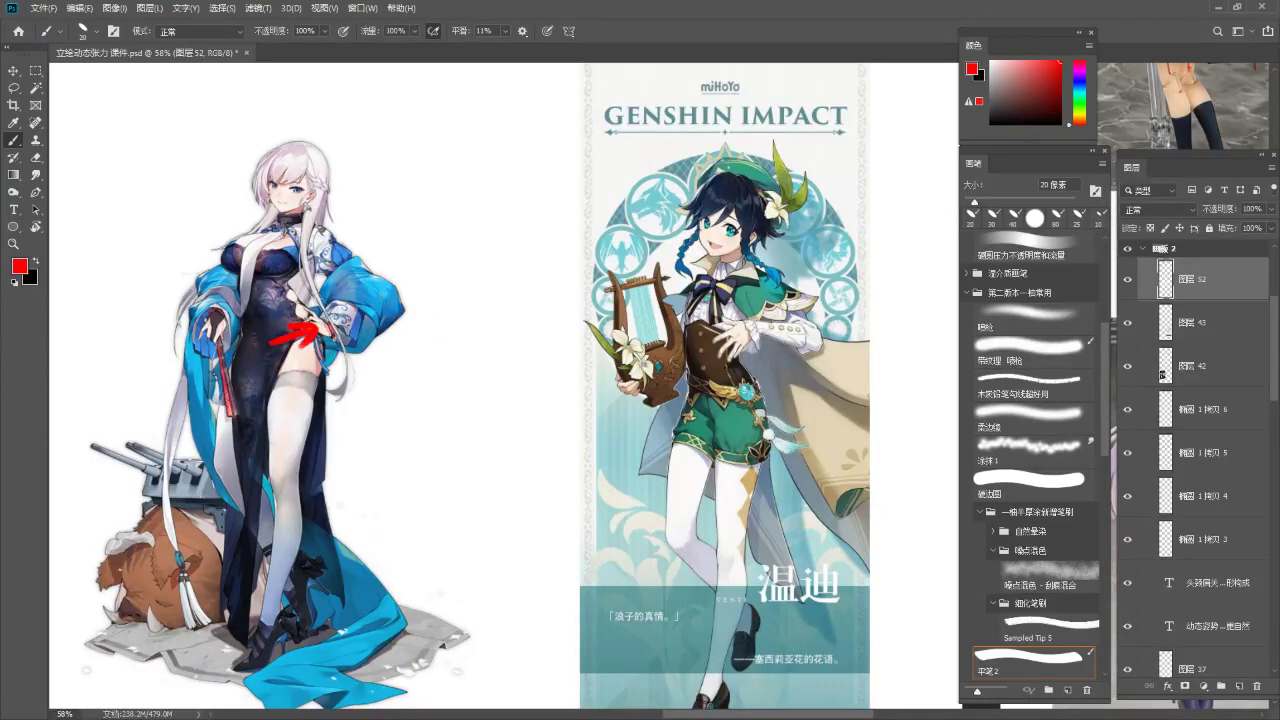
mouse_move(303, 271)
mouse_down()
mouse_move(291, 300)
mouse_move(318, 324)
mouse_up()
key(ctrl+z)
mouse_move(303, 271)
mouse_down()
mouse_move(323, 378)
mouse_move(315, 404)
mouse_up()
Draw a red arrow on the hip of the 温迪 character and trace the waist-to-thigh curve beside it
drag(767, 256, 692, 227)
drag(643, 359, 682, 364)
drag(665, 347, 670, 373)
drag(668, 311, 684, 380)
key(ctrl+z)
drag(668, 312, 682, 356)
drag(685, 364, 687, 443)
key(ctrl+z)
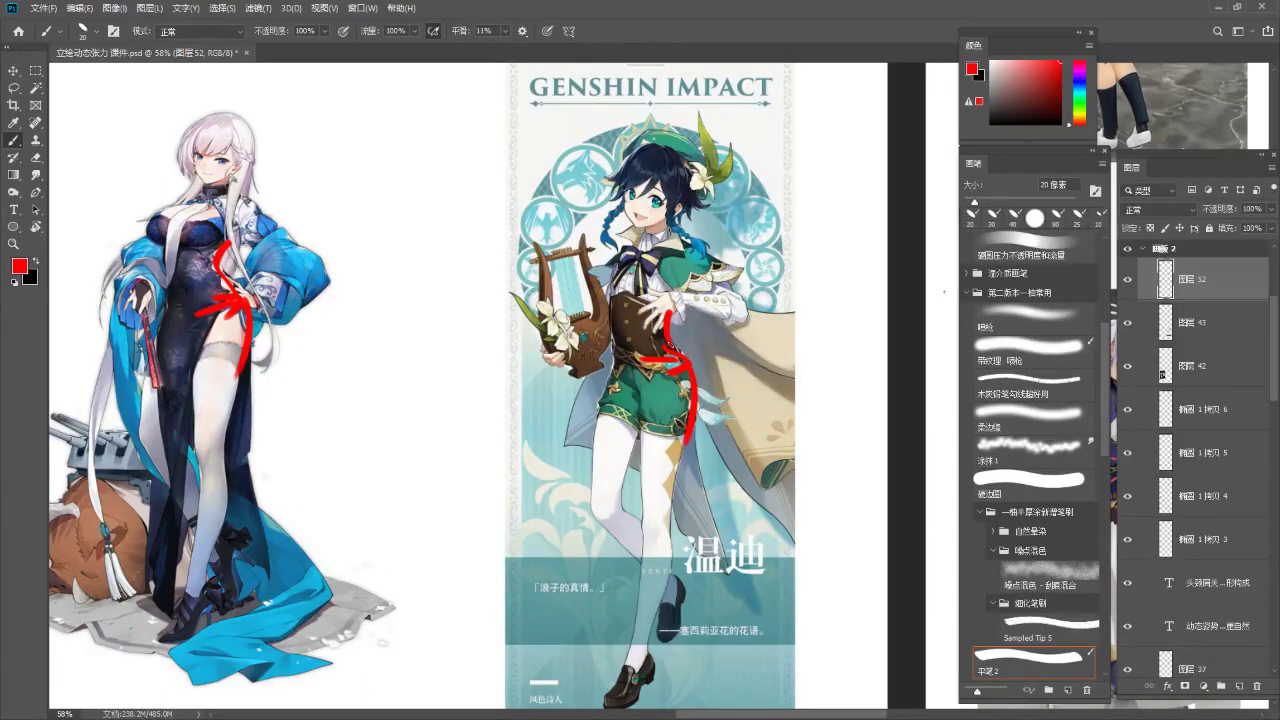
Circle 立绘的动感 in red within the struck-through line above the illustrations
mouse_move(612, 285)
mouse_down()
mouse_move(638, 319)
mouse_move(610, 308)
mouse_move(600, 390)
mouse_up()
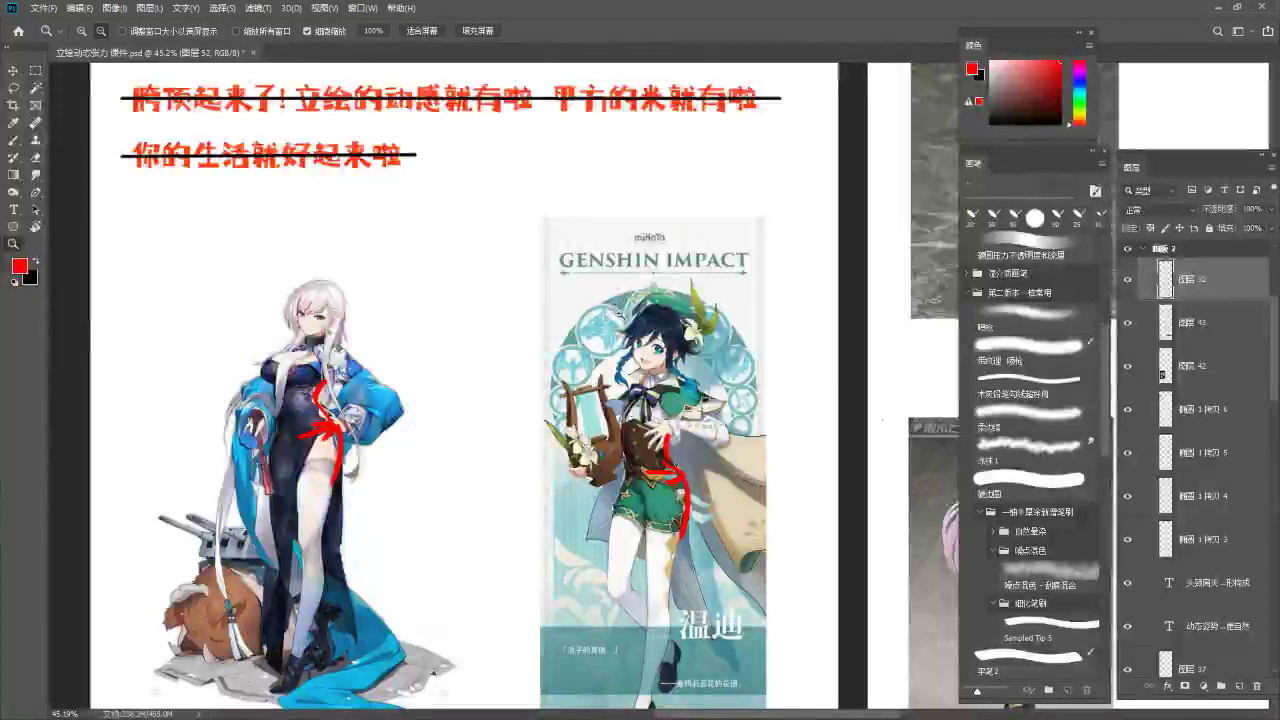
drag(508, 311, 496, 311)
key(b)
mouse_move(420, 90)
mouse_down()
mouse_move(420, 142)
mouse_move(458, 162)
mouse_up()
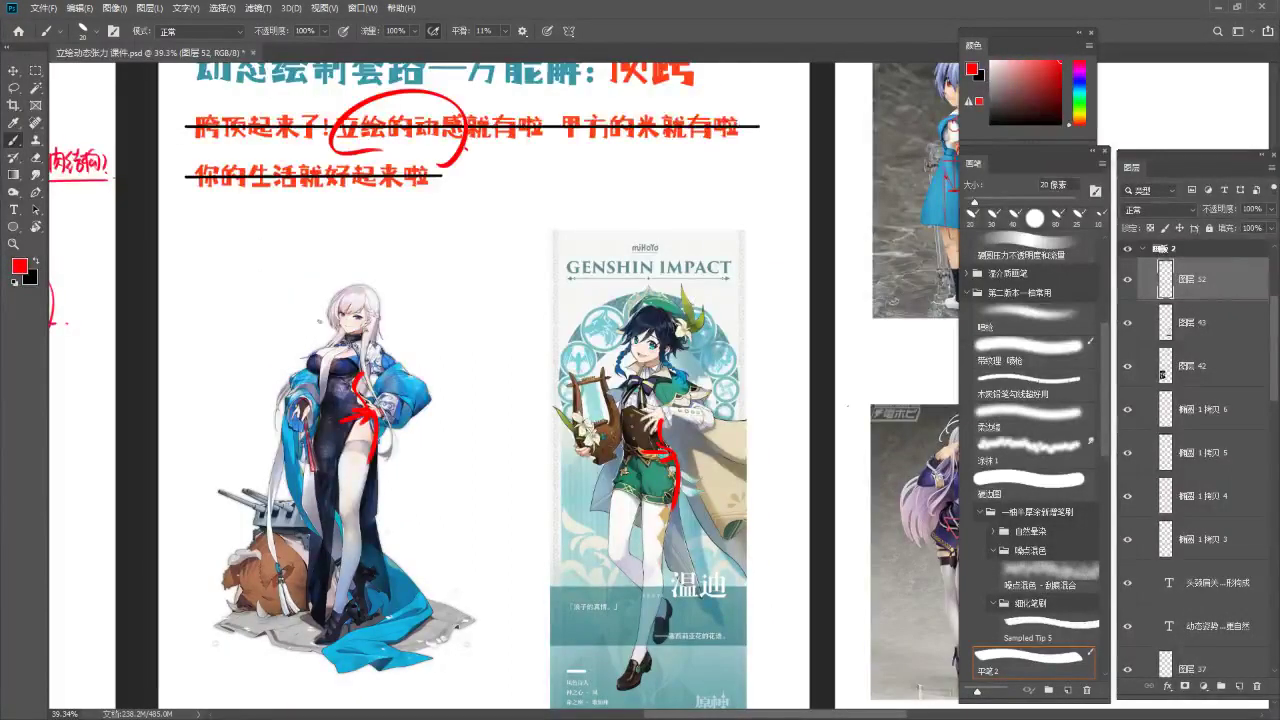
Underline the heading 动态姿势如何更自然 in red and circle the word 自然
key(z)
drag(540, 200, 504, 202)
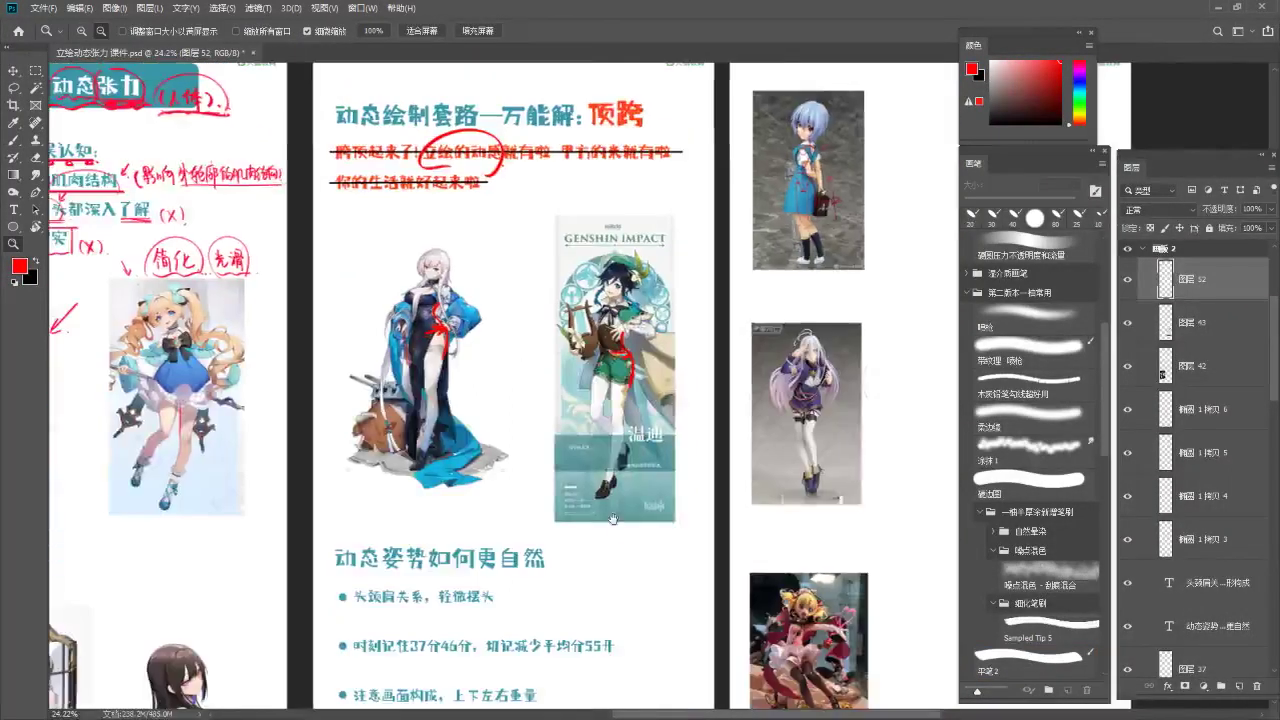
drag(614, 526, 613, 134)
drag(556, 194, 626, 199)
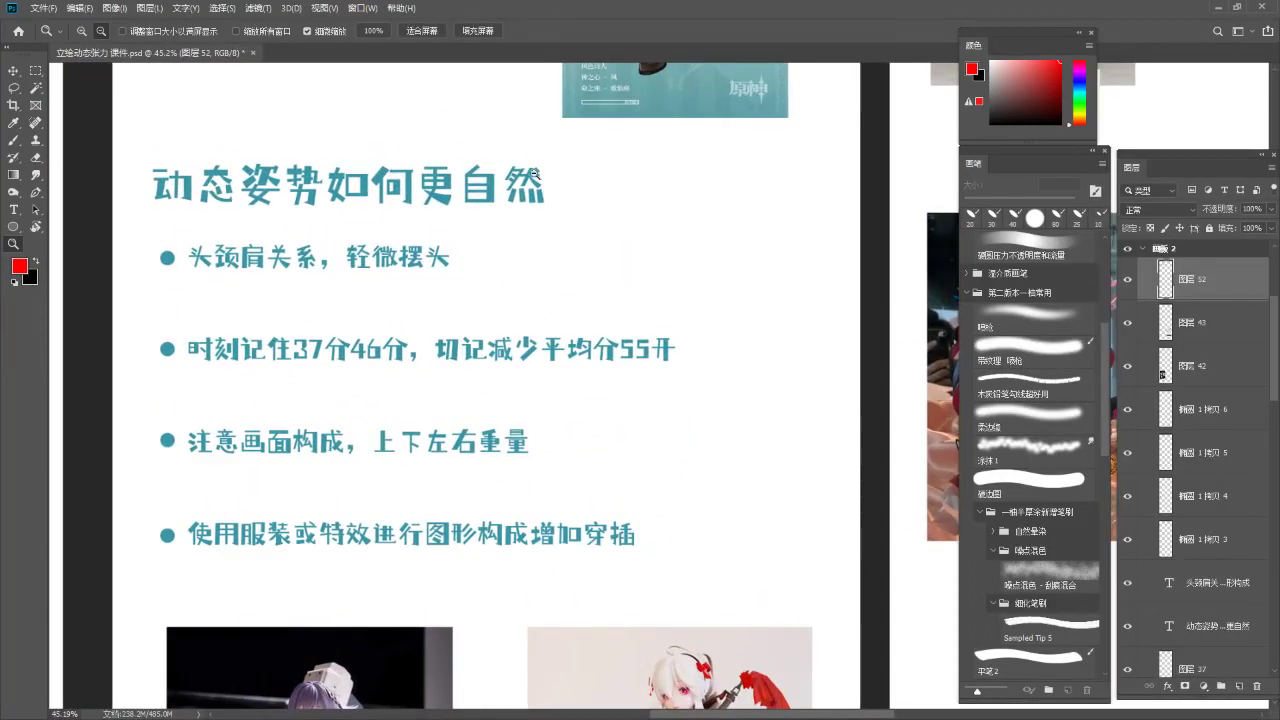
key(b)
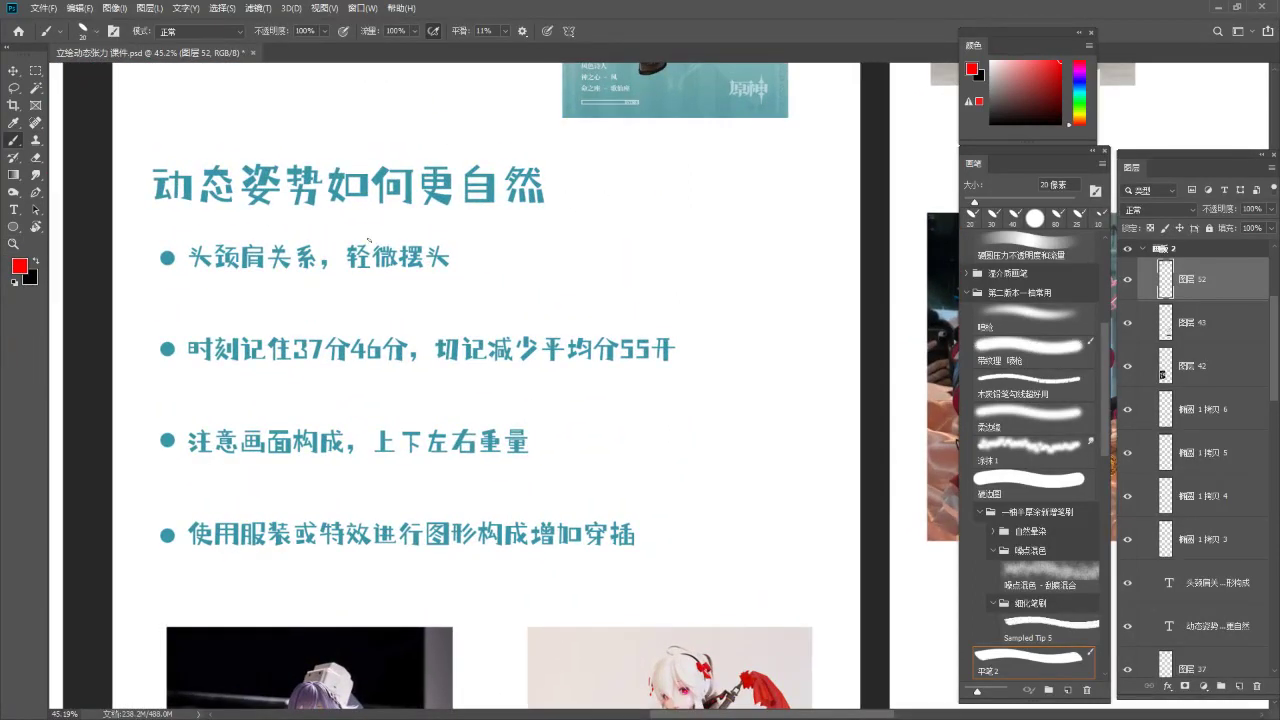
drag(160, 208, 586, 212)
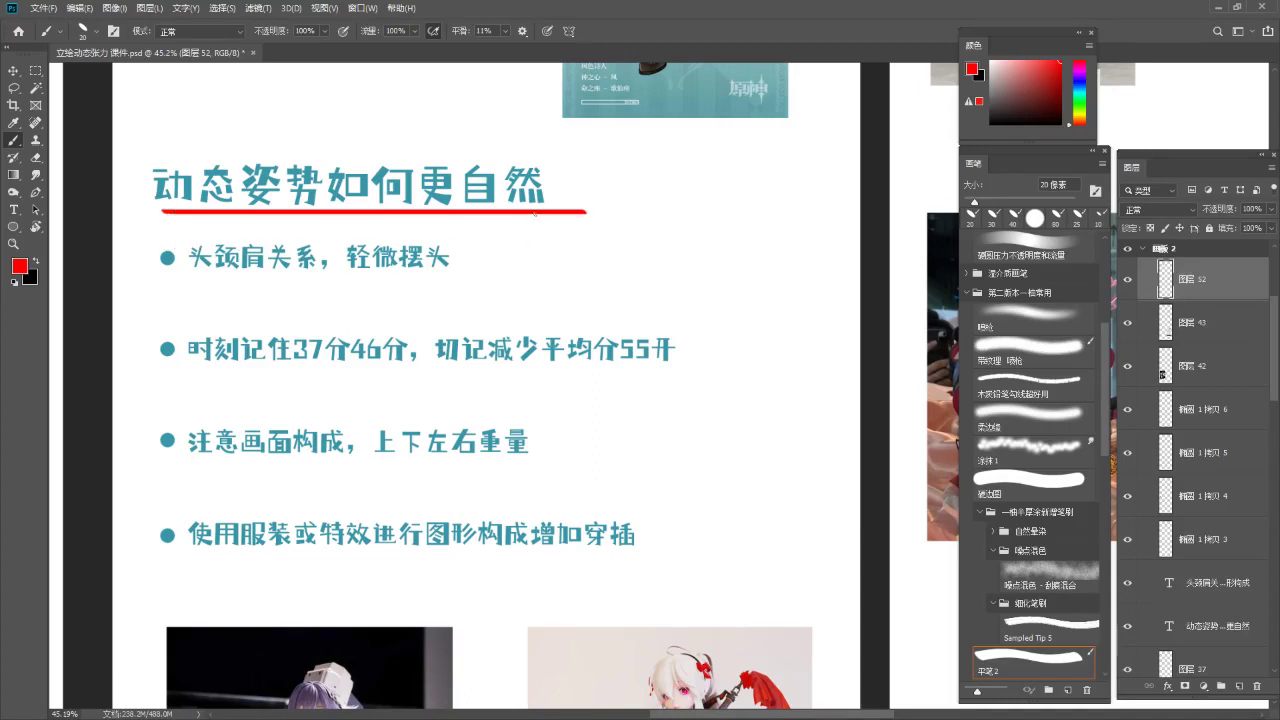
mouse_move(510, 204)
mouse_down()
mouse_move(492, 226)
mouse_move(512, 232)
mouse_up()
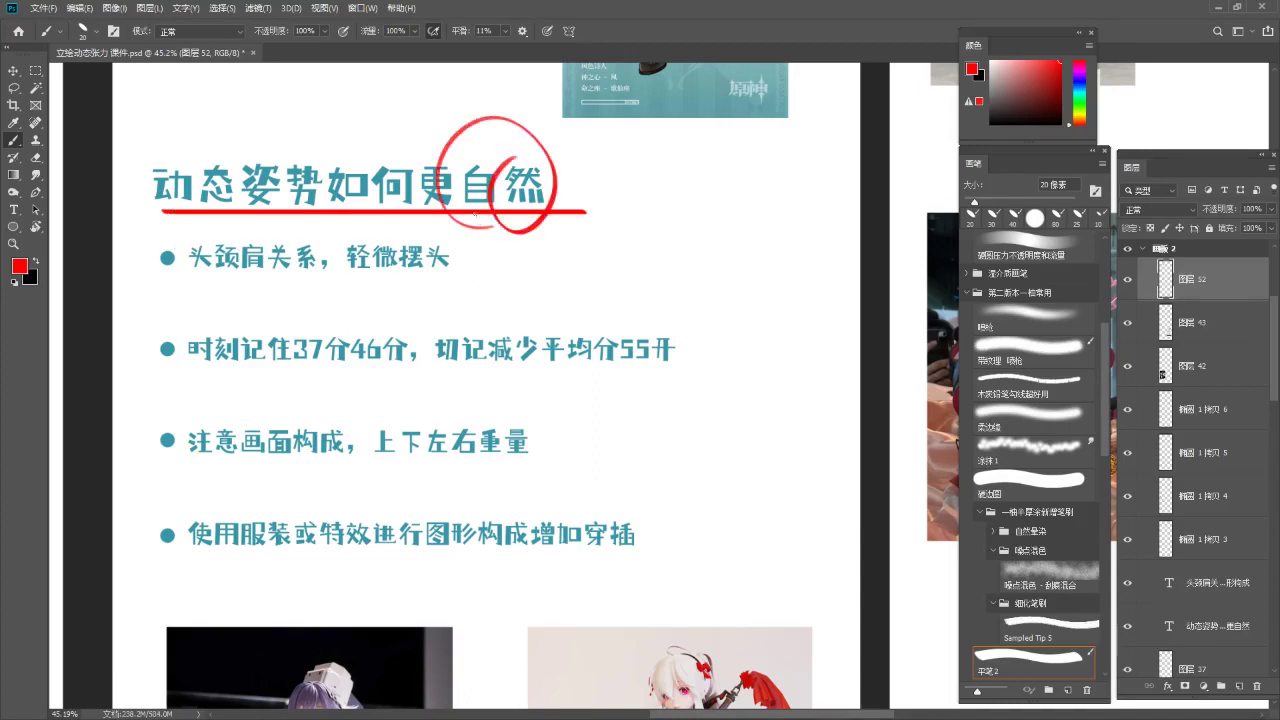
key(ctrl+z)
mouse_move(474, 212)
mouse_down()
mouse_move(508, 134)
mouse_move(540, 230)
mouse_up()
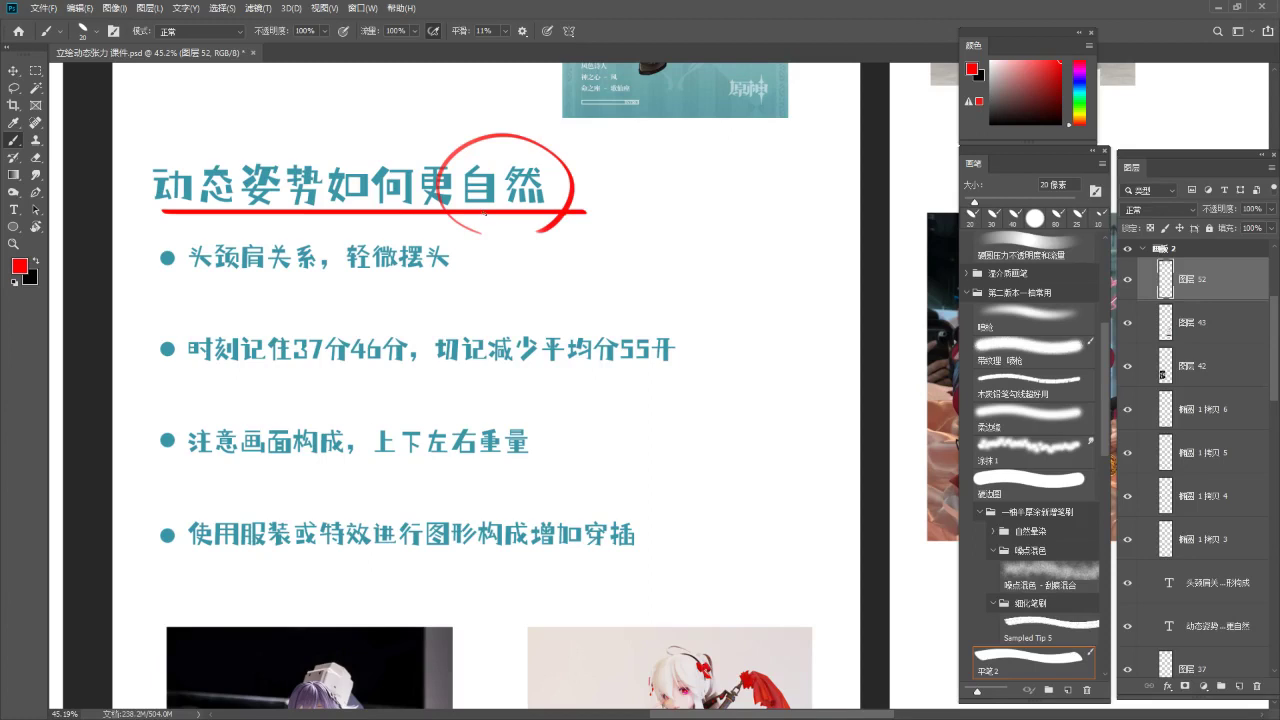
Underline 头颈肩关系 and 轻微摆头 with wavy red lines, circle 轻微摆头 and add small dots beside it
drag(239, 200, 251, 164)
drag(184, 238, 470, 241)
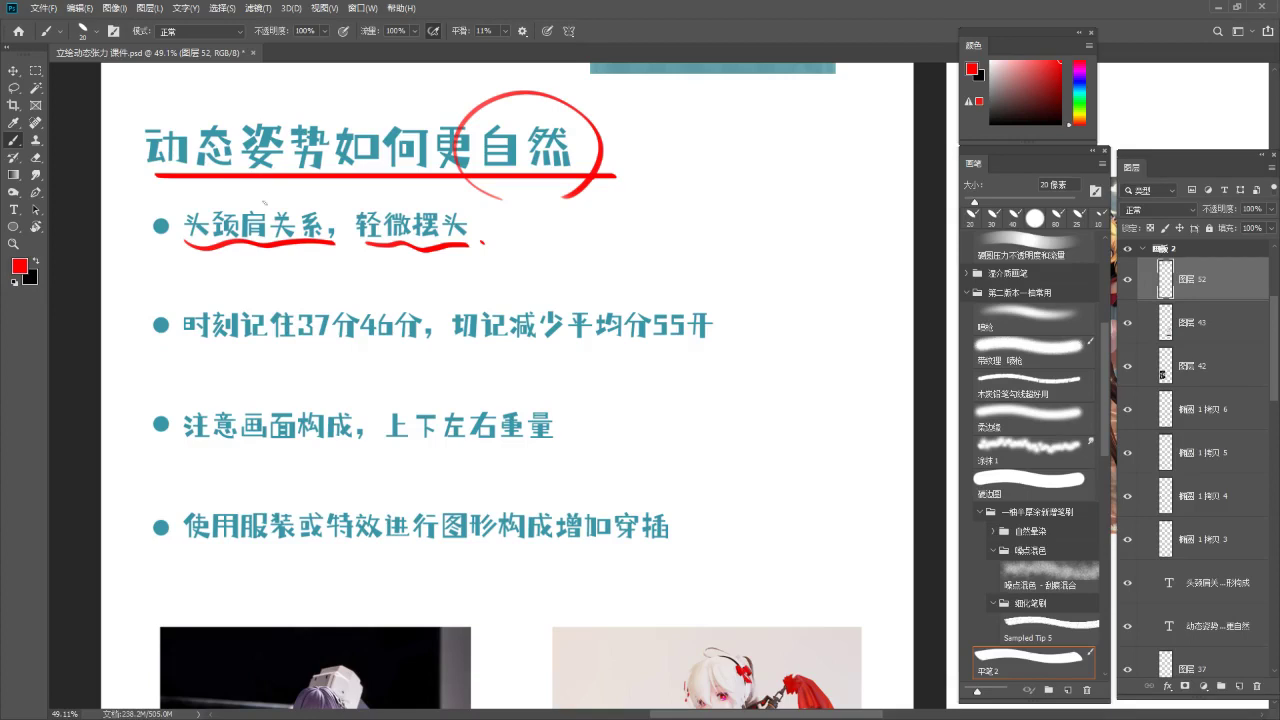
mouse_move(460, 250)
mouse_down()
mouse_move(365, 196)
mouse_move(470, 256)
mouse_move(330, 218)
mouse_move(484, 242)
mouse_up()
key(ctrl+z)
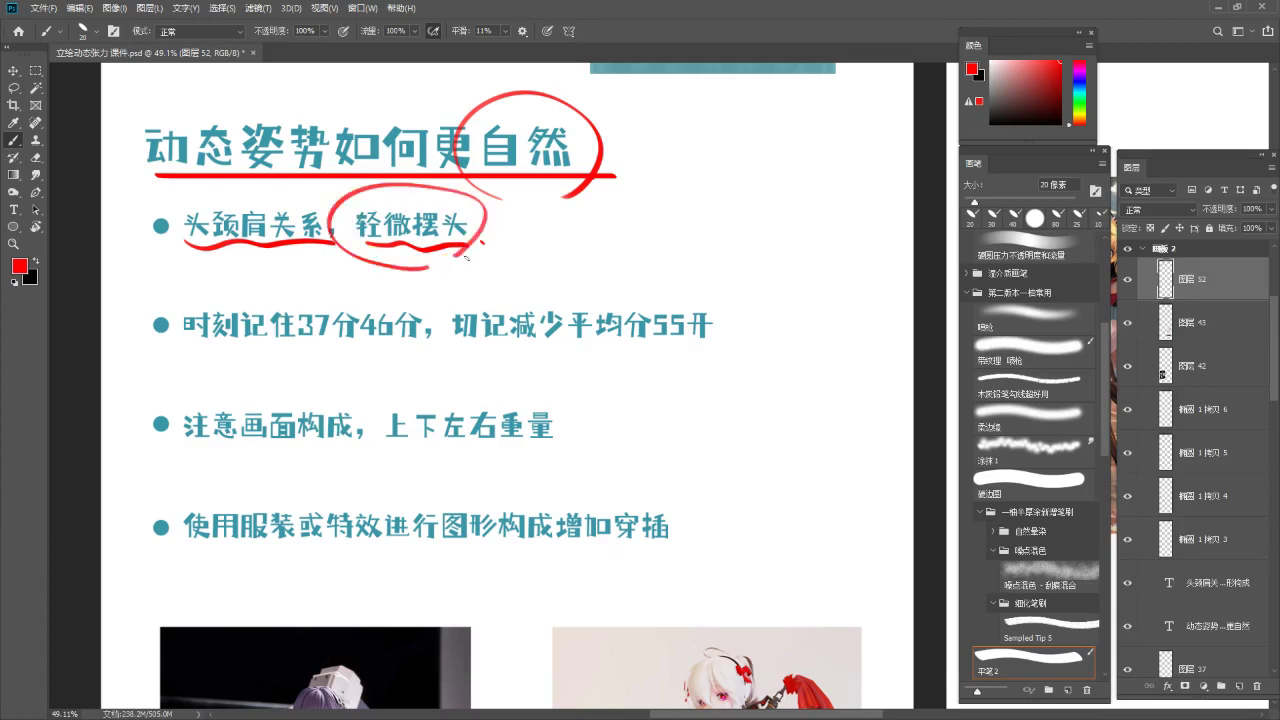
click(478, 261)
click(474, 261)
Sketch a red head outline in the blank area beside the heading and tilt it with Free Transform
mouse_move(748, 104)
mouse_down()
mouse_move(736, 198)
mouse_move(790, 188)
mouse_up()
mouse_move(716, 165)
mouse_down()
mouse_move(724, 214)
mouse_move(765, 238)
mouse_up()
mouse_move(800, 150)
mouse_down()
mouse_move(797, 222)
mouse_move(772, 238)
mouse_up()
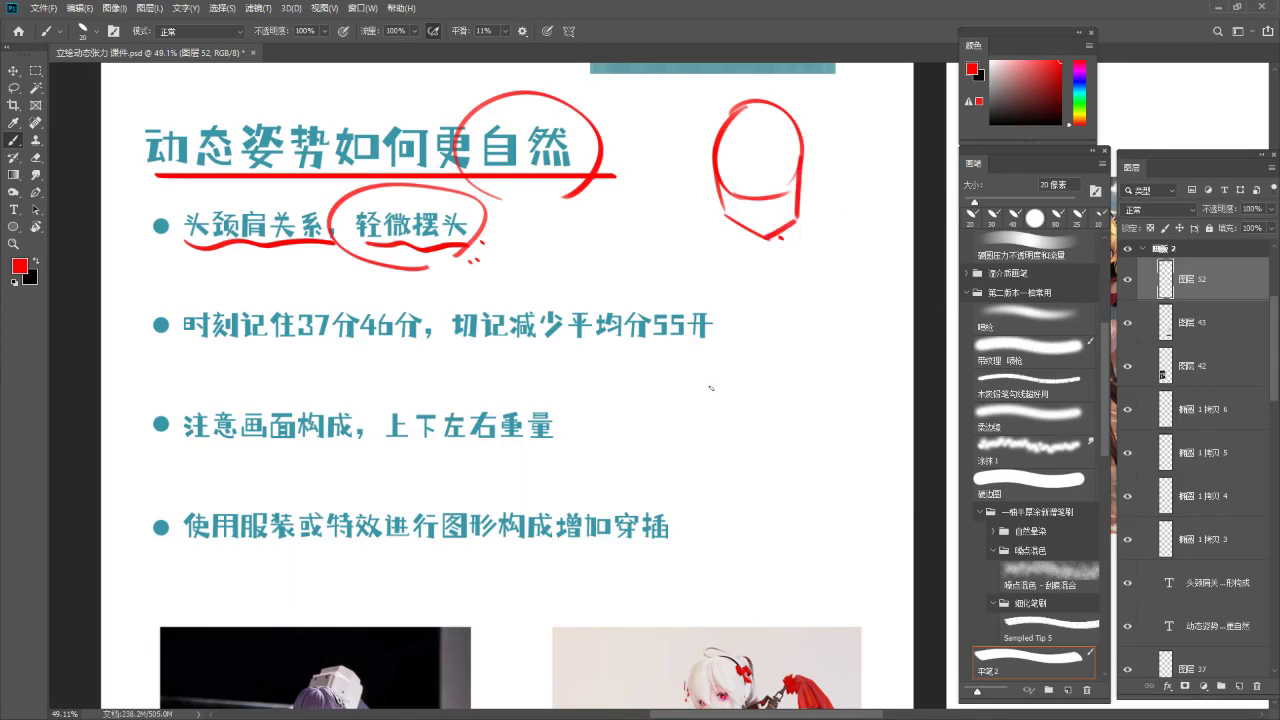
key(l)
mouse_move(837, 112)
mouse_down()
mouse_move(870, 260)
mouse_move(838, 104)
mouse_move(900, 80)
mouse_move(888, 60)
mouse_move(892, 76)
mouse_up()
key(ctrl+t)
key(Return)
key(ctrl+d)
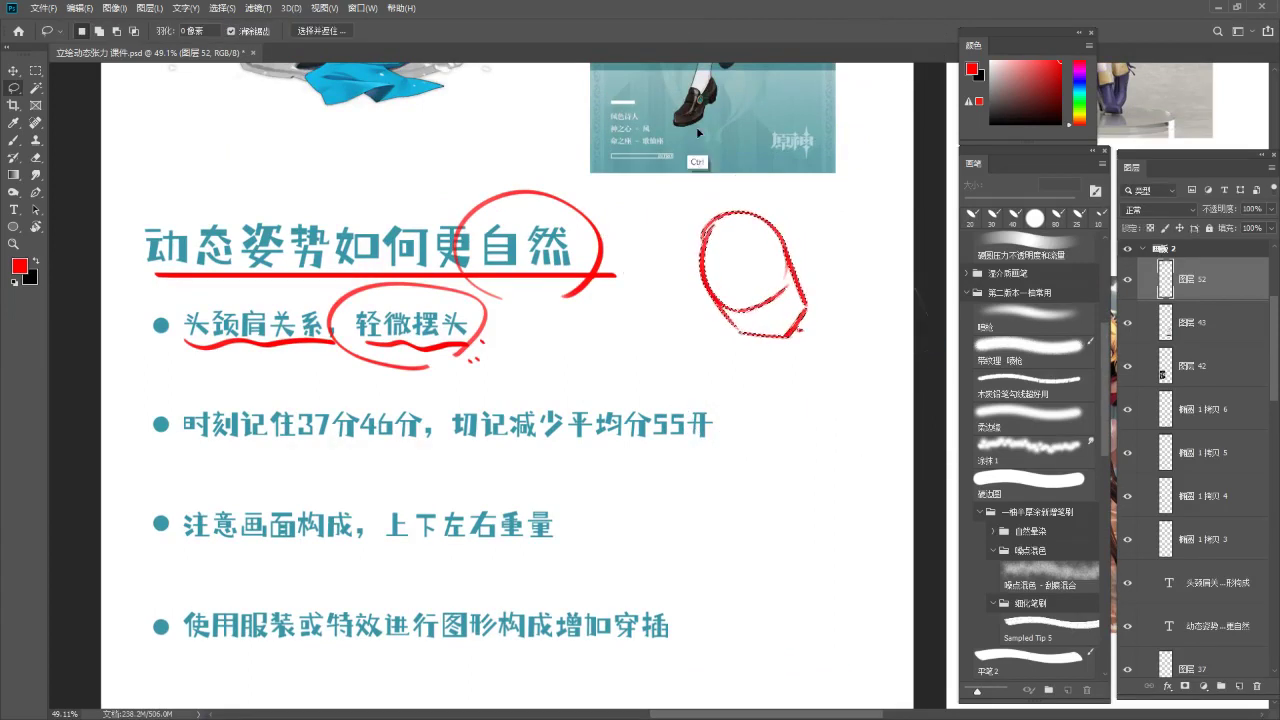
Delete the tilted head sketch, clear the selection and return to the Brush tool
mouse_move(700, 190)
mouse_down()
mouse_move(825, 289)
mouse_move(716, 182)
mouse_up()
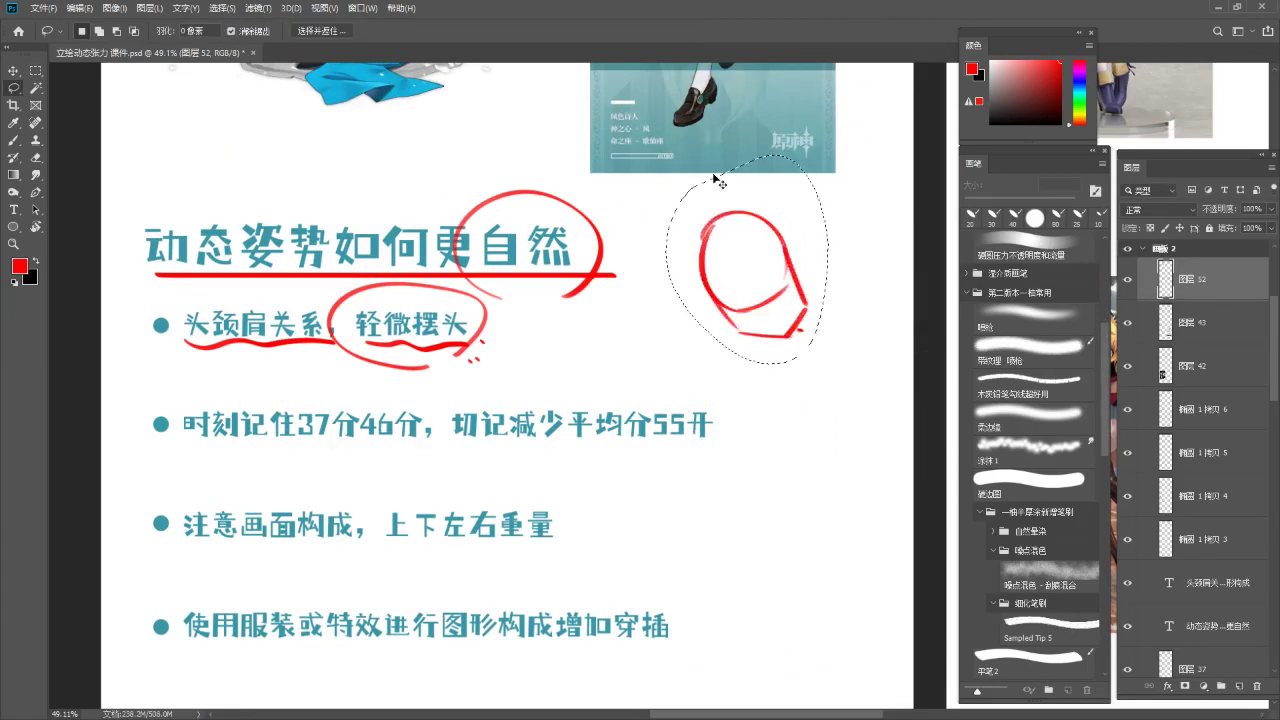
key(Delete)
key(ctrl+d)
key(b)
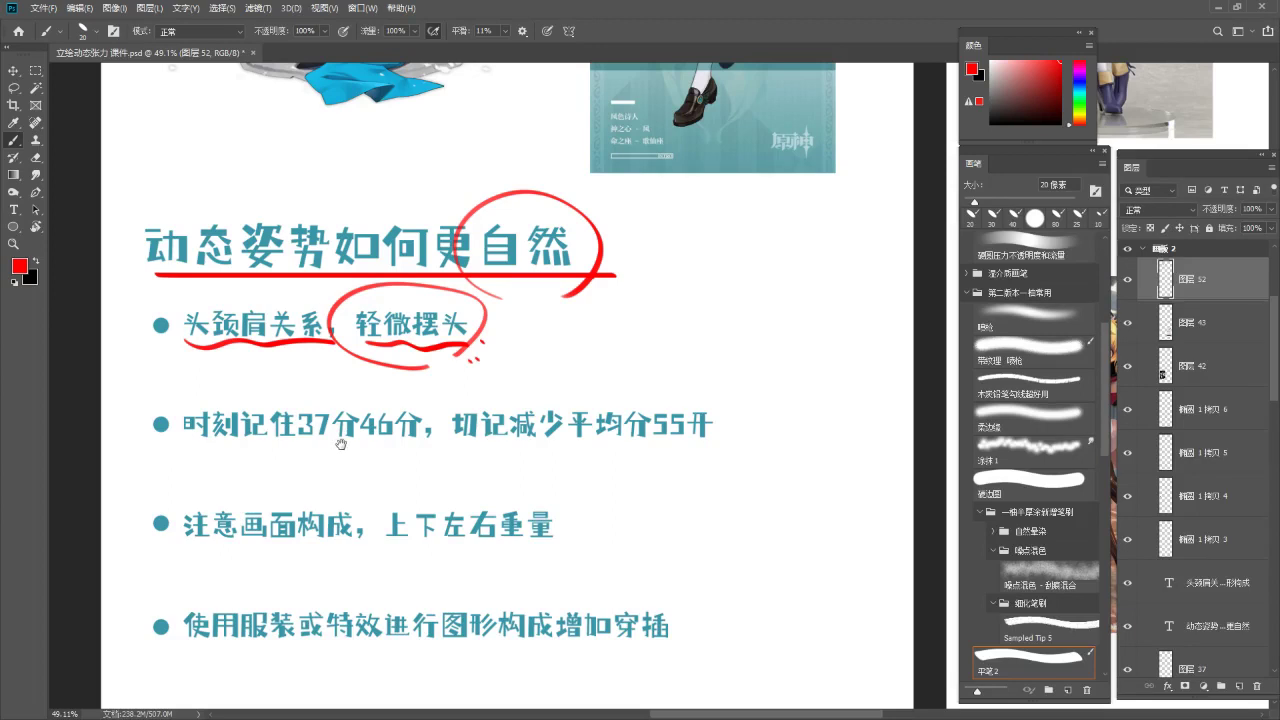
Underline 37分46分 and 平均分55开 in red in the second bullet, and underline and circle 减少
scroll(340, 444, down, 3)
drag(296, 362, 429, 369)
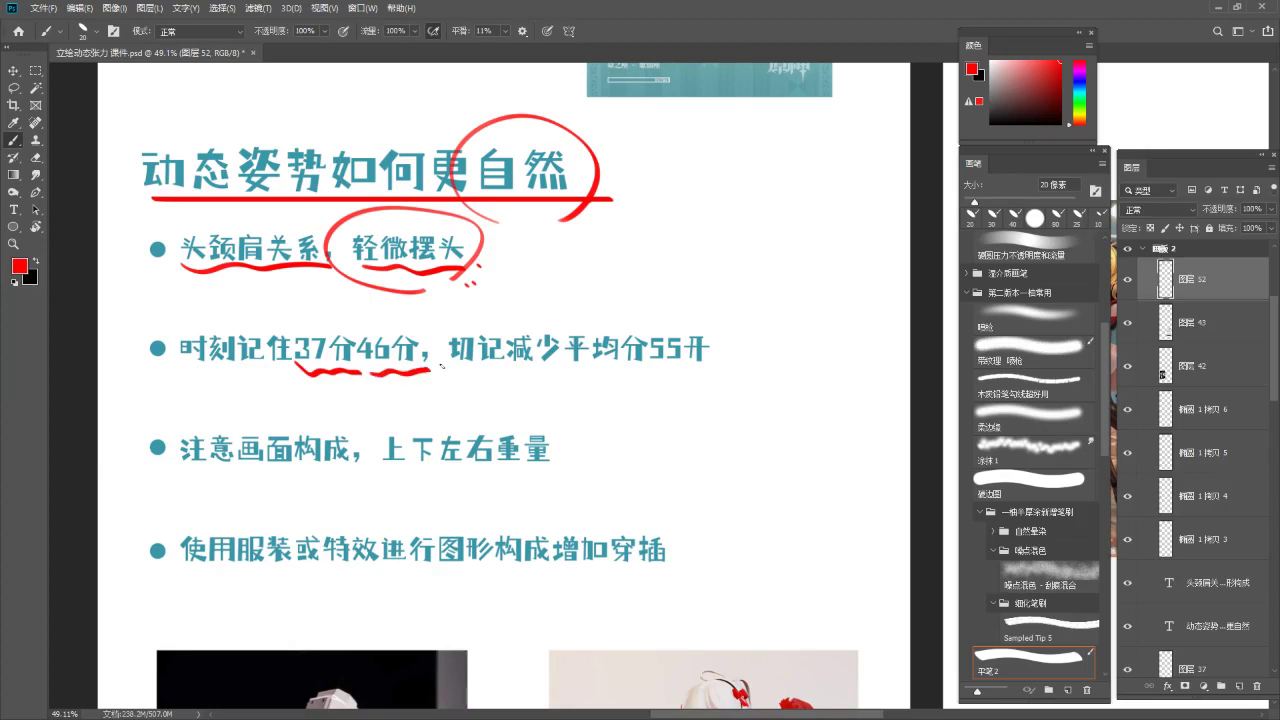
drag(574, 372, 699, 369)
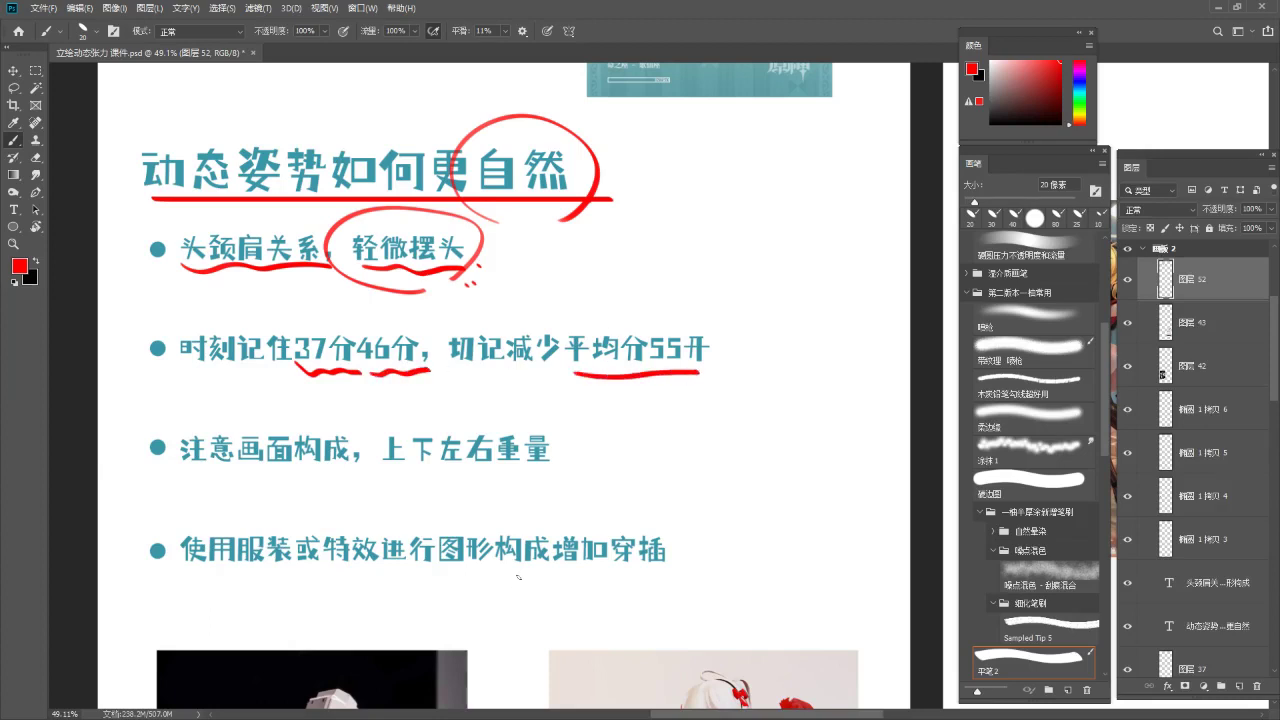
drag(506, 375, 562, 373)
mouse_move(520, 366)
mouse_down()
mouse_move(568, 349)
mouse_move(543, 377)
mouse_up()
drag(662, 367, 716, 370)
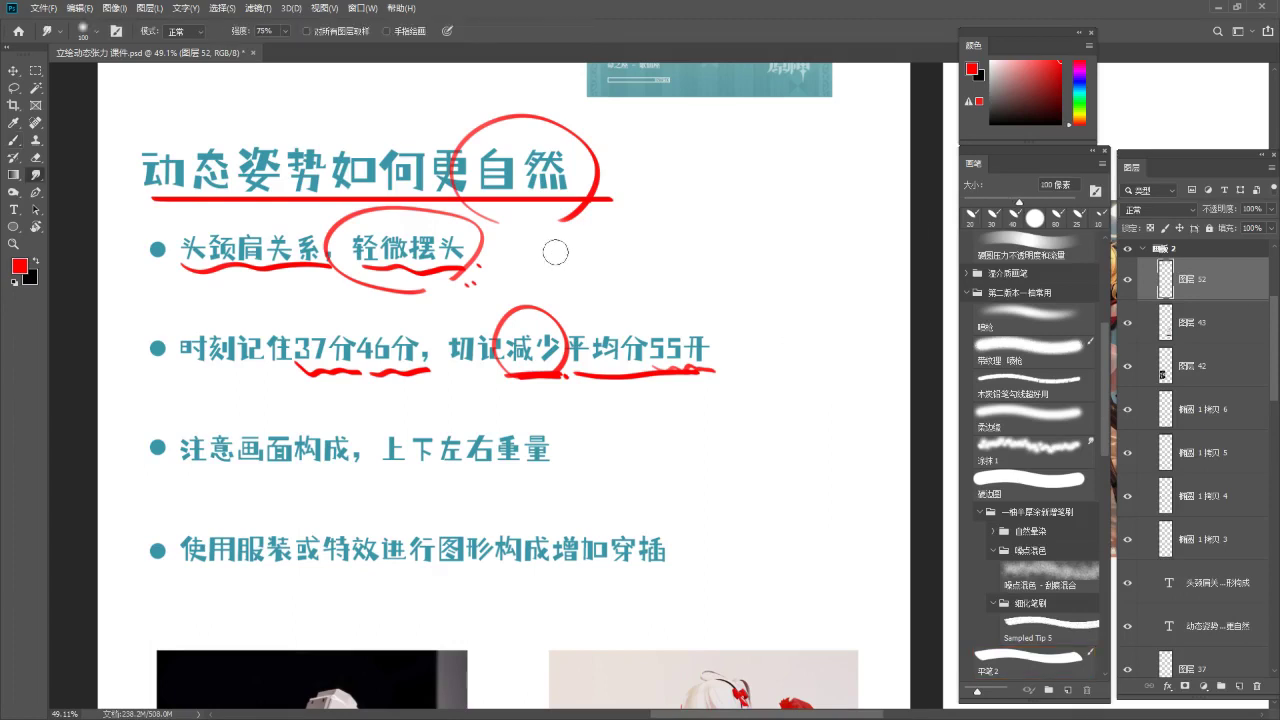
drag(555, 258, 584, 155)
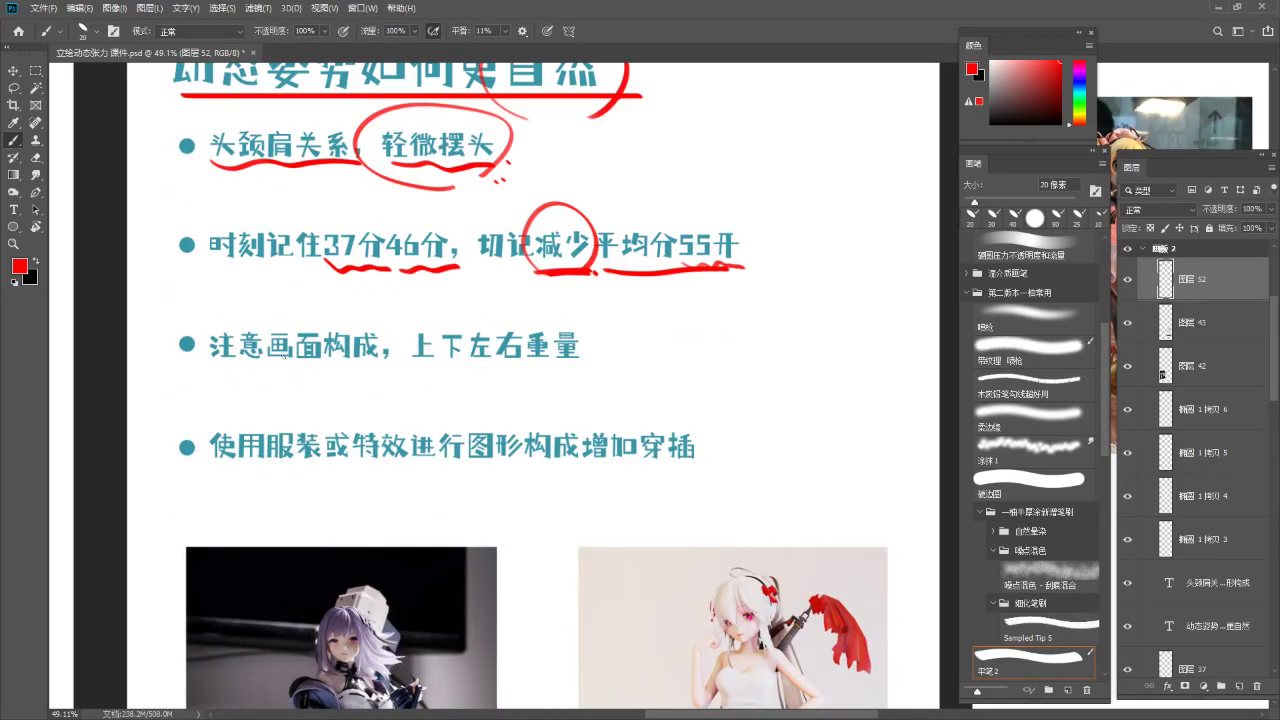
Underline 画面构成 and 重量 in red in the third bullet and add a small dot after 重量
drag(266, 371, 383, 369)
drag(512, 366, 587, 357)
click(597, 364)
Try to outline the edges of the purple-haired figure photo with straight red lines
key(z)
drag(581, 313, 572, 385)
drag(583, 390, 553, 40)
mouse_move(539, 190)
mouse_down()
mouse_move(586, 203)
mouse_move(574, 217)
mouse_up()
key(b)
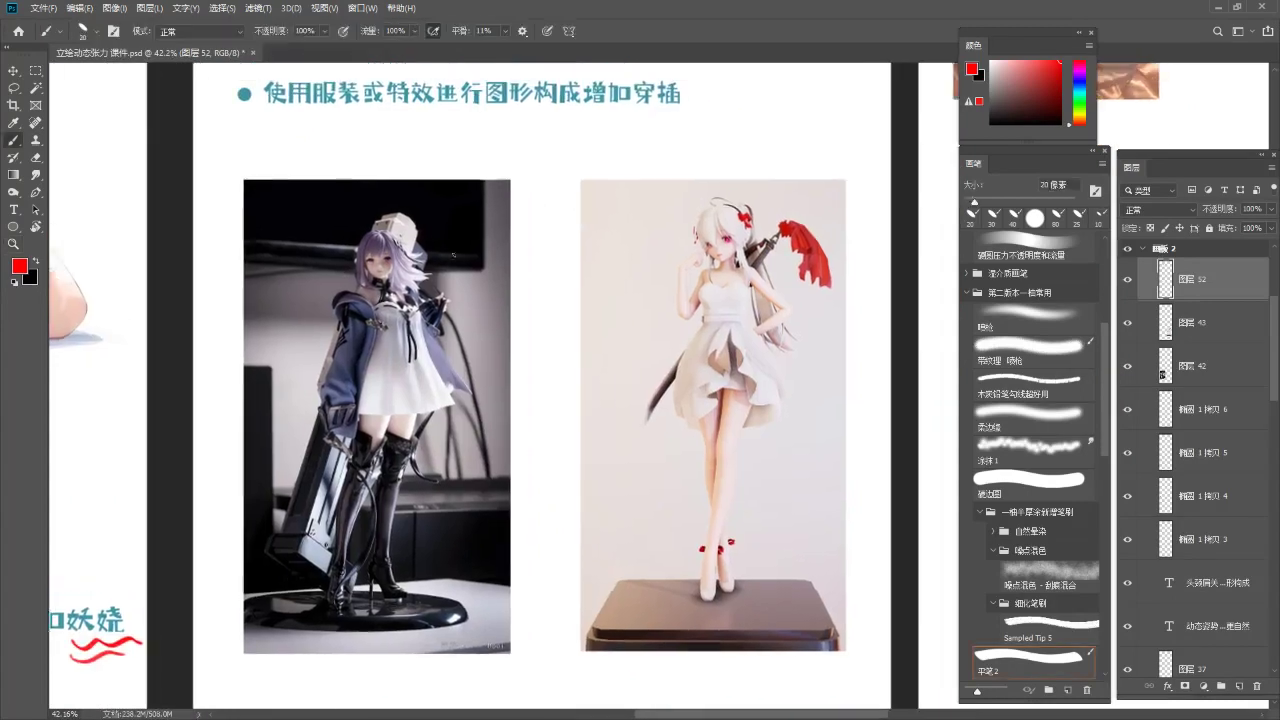
drag(244, 181, 244, 577)
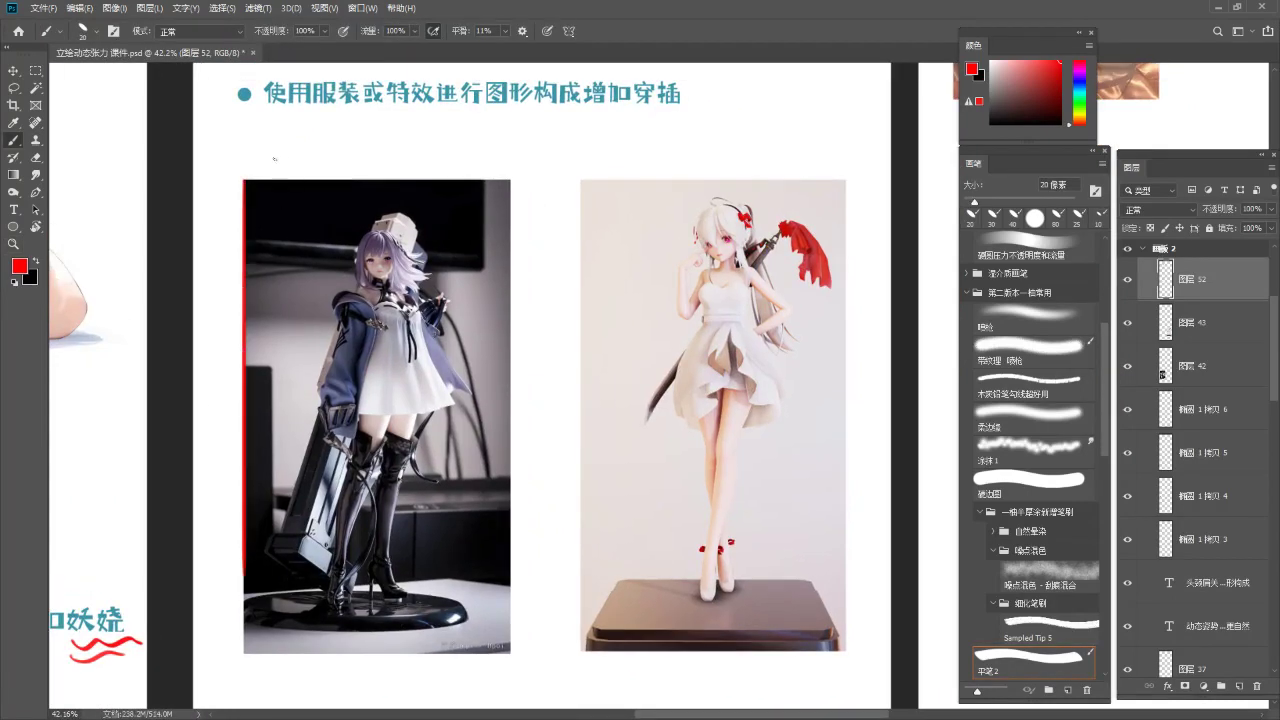
mouse_move(243, 180)
mouse_down()
mouse_move(417, 179)
mouse_move(533, 214)
mouse_move(503, 197)
mouse_move(513, 322)
mouse_move(508, 652)
mouse_up()
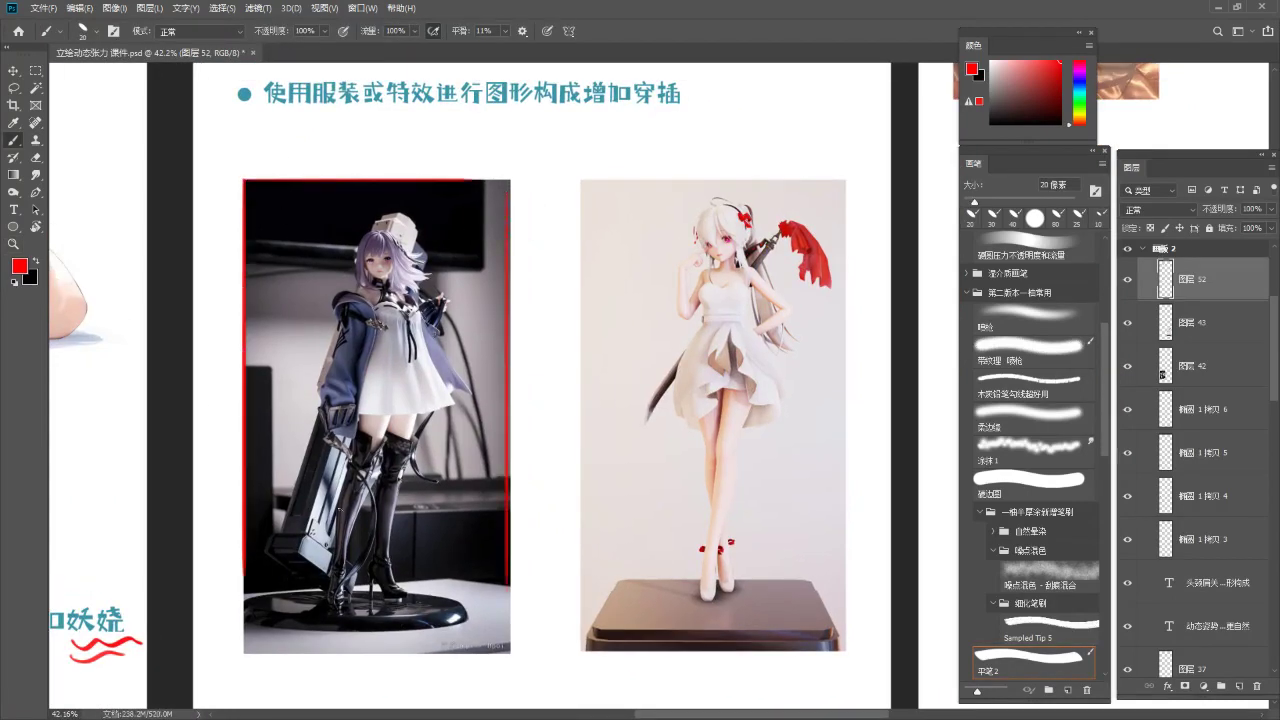
drag(244, 646, 480, 646)
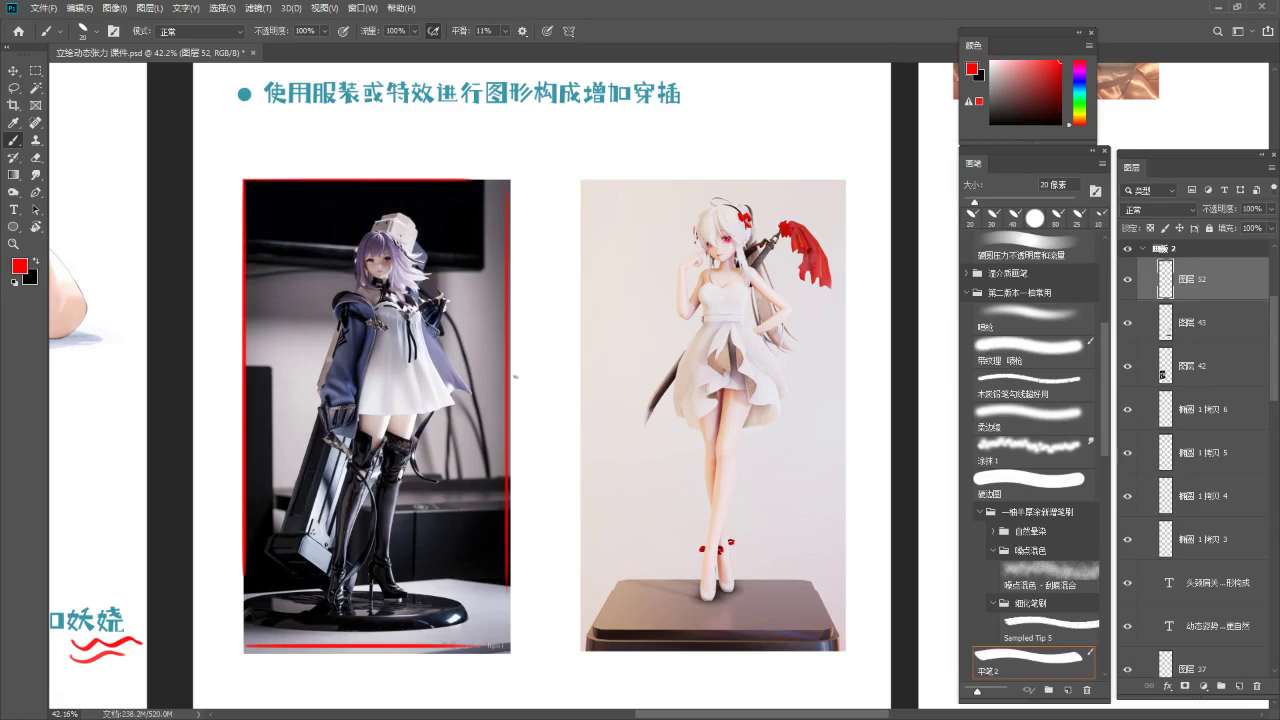
key(ctrl+z)
key(ctrl+z)
key(ctrl+z)
key(ctrl+z)
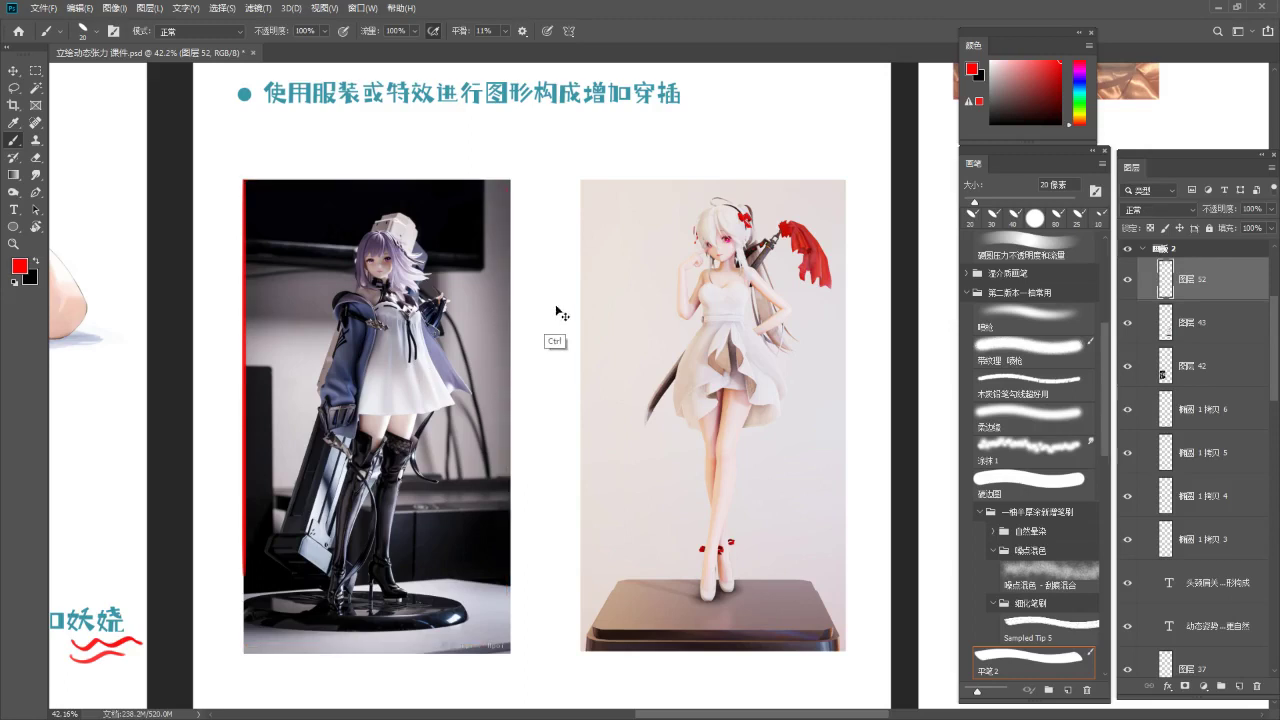
Draw horizontal red lines above the purple-haired figure's head and below her feet, and hatch the margins beyond them
drag(543, 311, 569, 217)
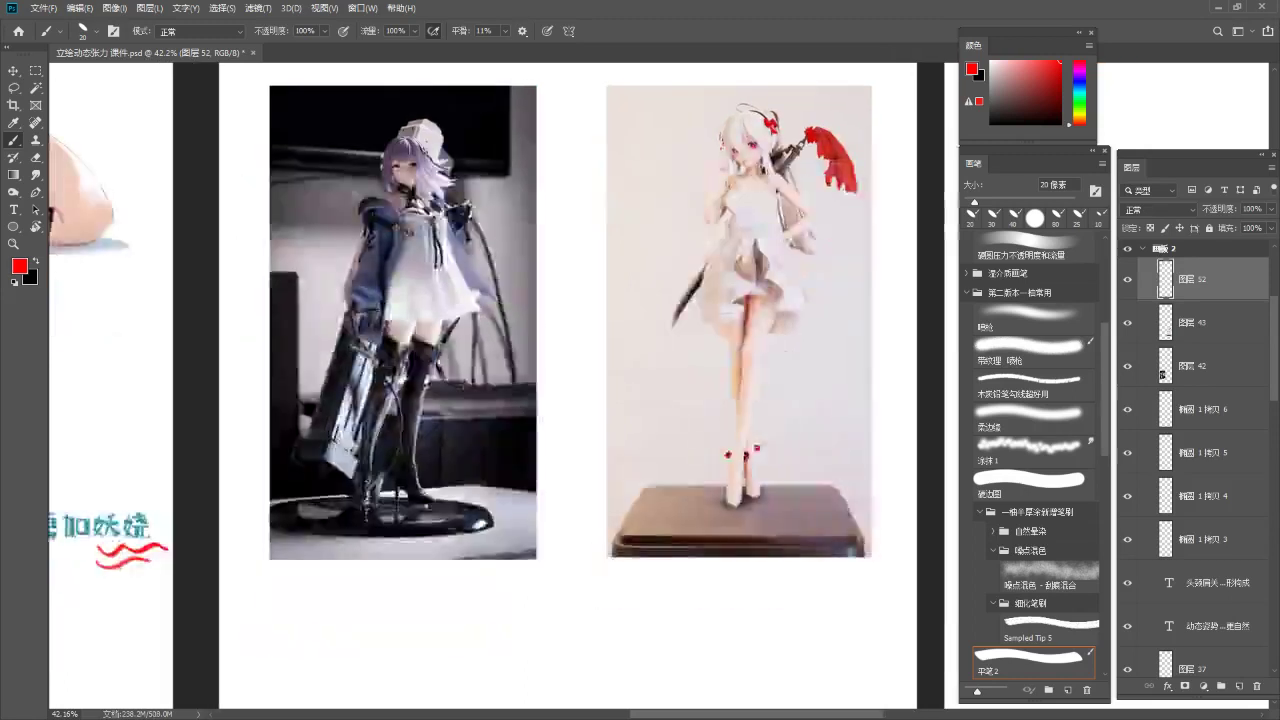
drag(297, 513, 525, 513)
drag(452, 100, 475, 223)
drag(307, 236, 548, 236)
drag(527, 459, 517, 331)
drag(331, 516, 360, 551)
mouse_move(372, 516)
mouse_down()
mouse_move(401, 552)
mouse_move(490, 542)
mouse_up()
drag(497, 528, 520, 548)
drag(418, 213, 440, 293)
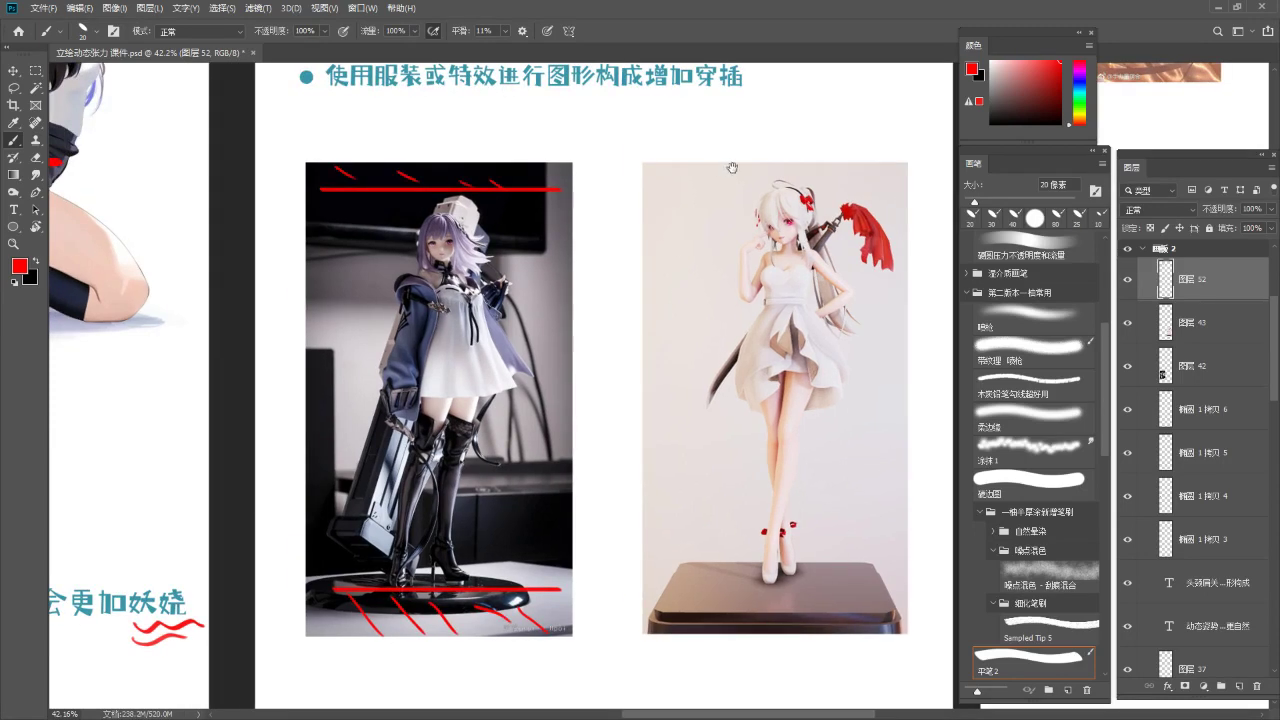
Draw an upright red rectangle in the blank area beside the third and fourth bullets
drag(720, 168, 467, 444)
mouse_move(529, 220)
mouse_down()
mouse_move(524, 350)
mouse_move(539, 213)
mouse_move(667, 233)
mouse_move(667, 400)
mouse_up()
mouse_move(530, 414)
mouse_down()
mouse_move(690, 413)
mouse_move(667, 414)
mouse_up()
Mark the rectangle's upper and lower margins with short stemmed bars and add an upward arrow inside its edge
drag(597, 252, 618, 251)
drag(560, 246, 621, 244)
key(ctrl+z)
key(ctrl+z)
drag(563, 385, 632, 380)
key(ctrl+z)
mouse_move(580, 384)
mouse_down()
mouse_move(630, 389)
mouse_move(595, 413)
mouse_up()
key(ctrl+z)
key(ctrl+z)
drag(591, 219, 592, 243)
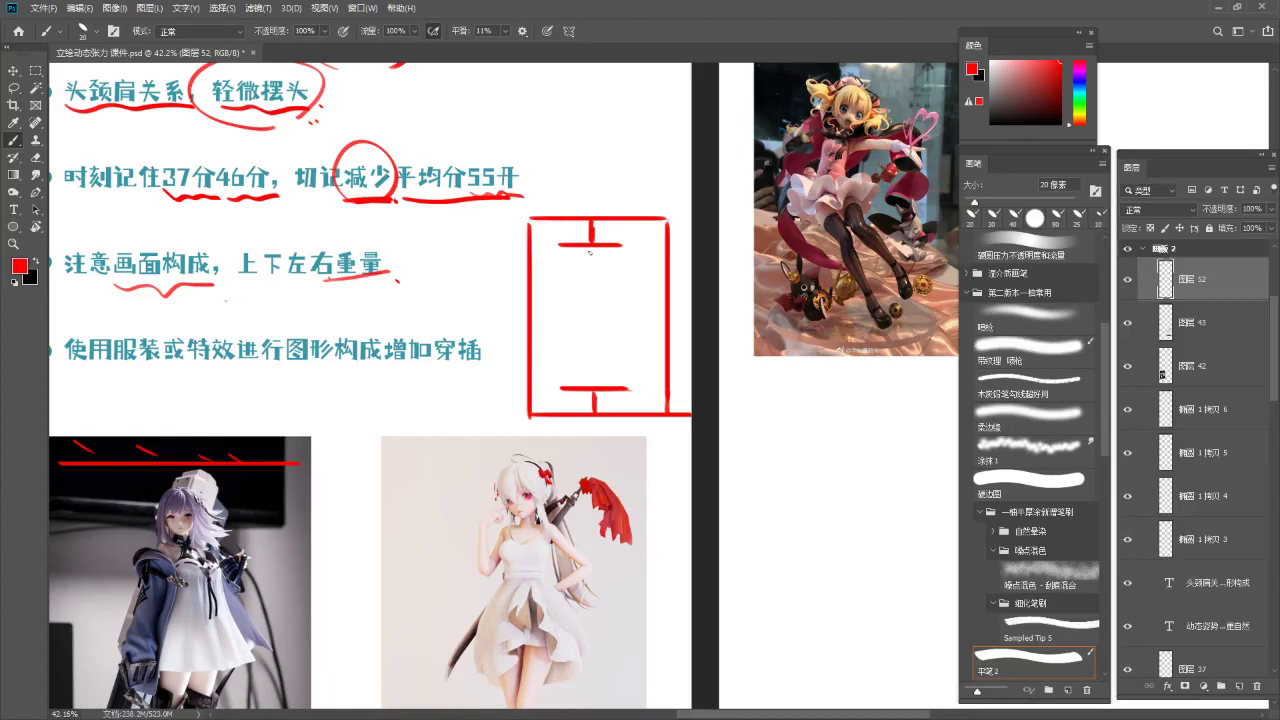
key(ctrl+z)
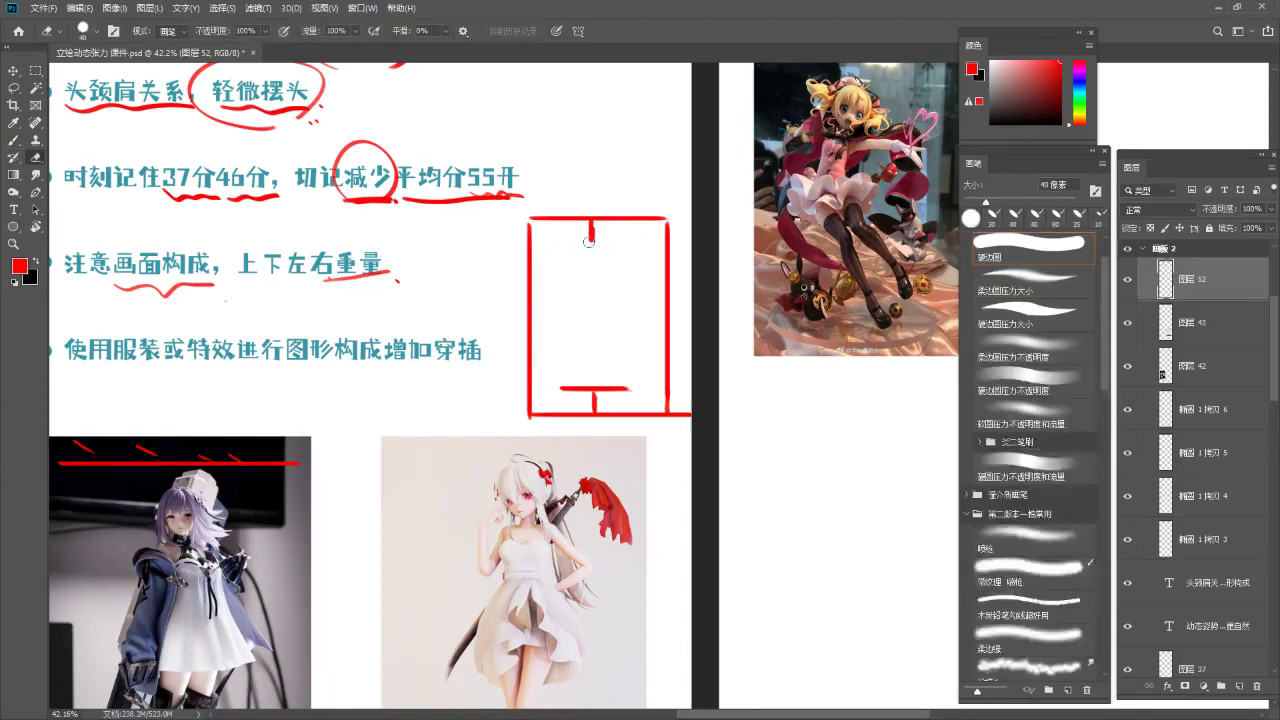
drag(556, 238, 618, 239)
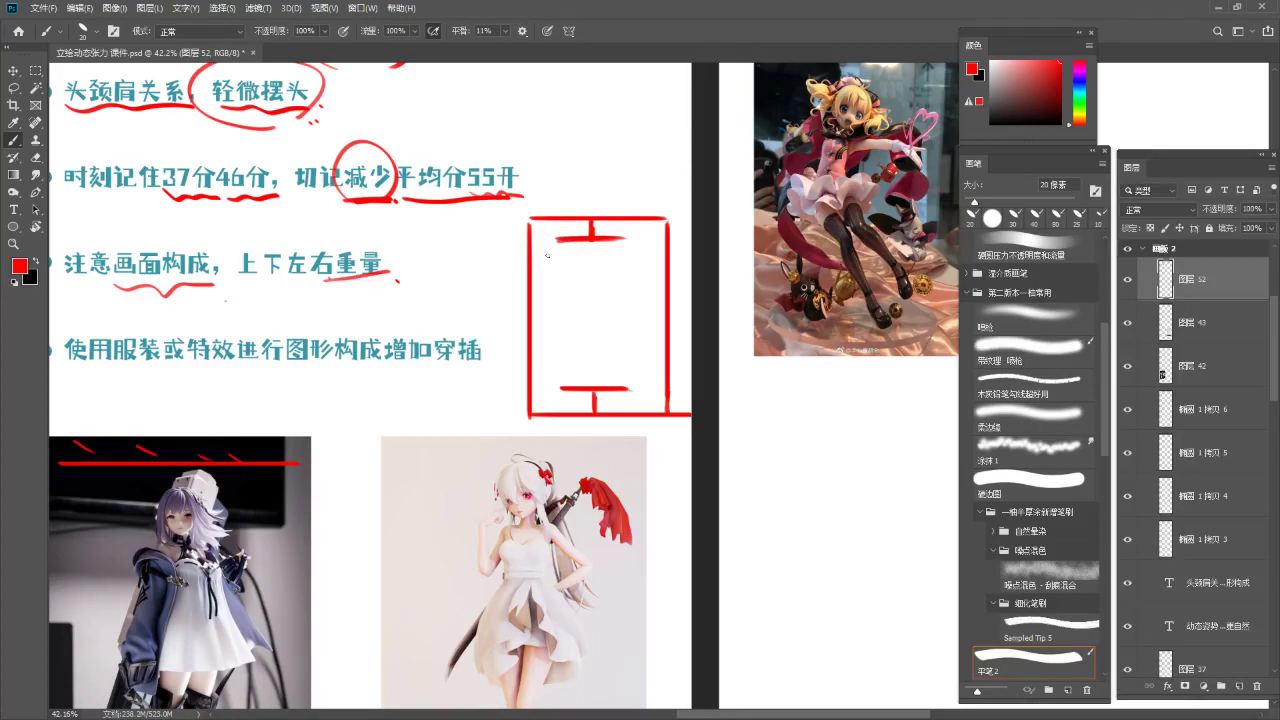
mouse_move(542, 361)
mouse_down()
mouse_move(545, 263)
mouse_move(552, 284)
mouse_up()
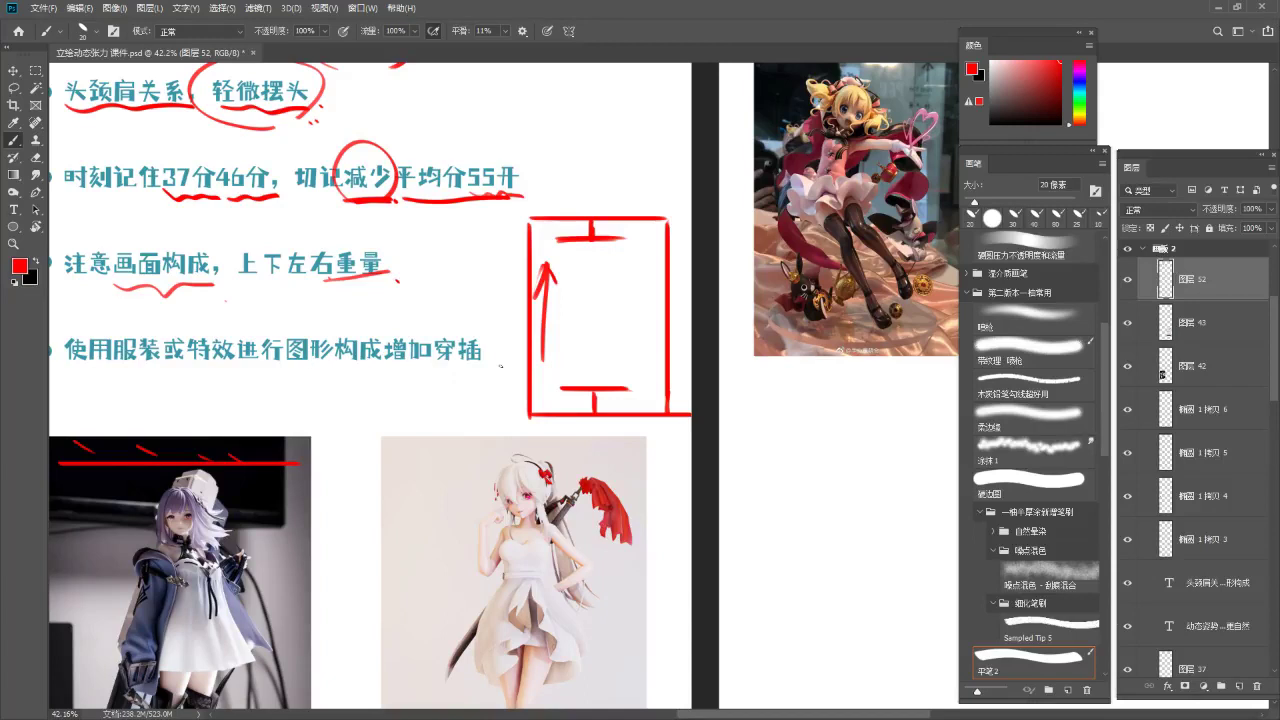
Circle the red cloth behind the white-haired figure using a 40 px red brush
key(z)
drag(686, 205, 645, 215)
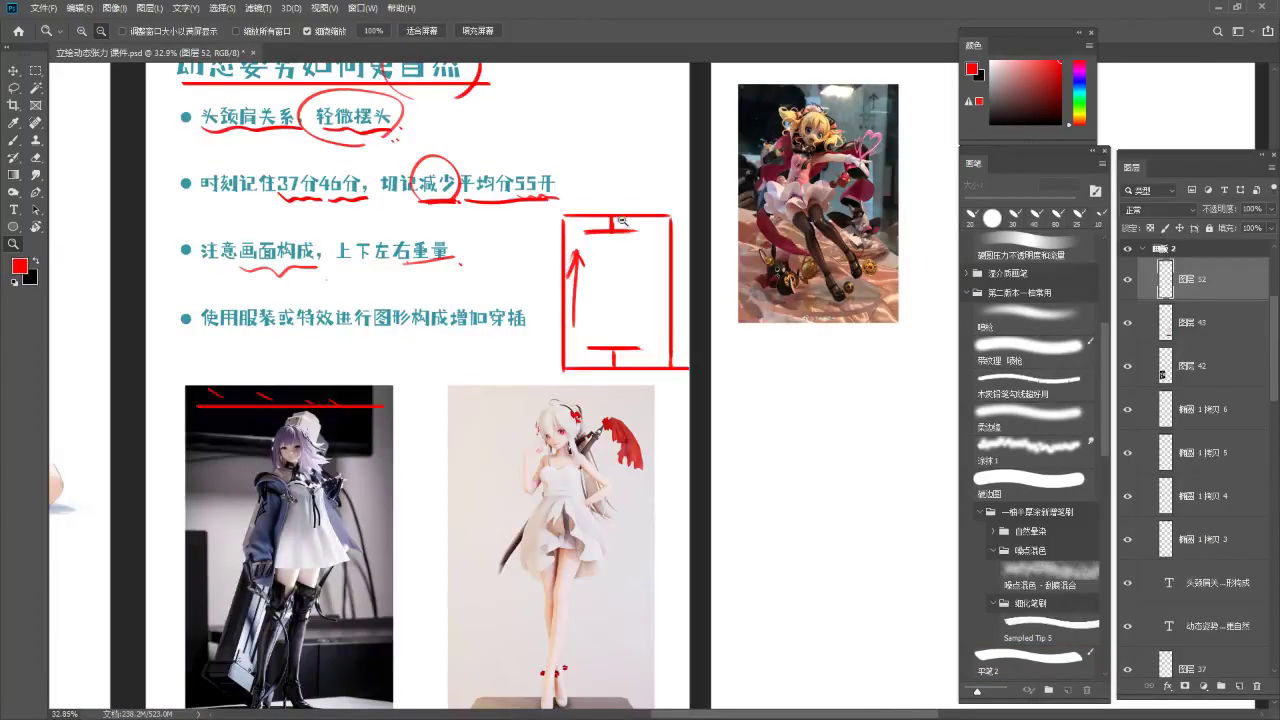
key(b)
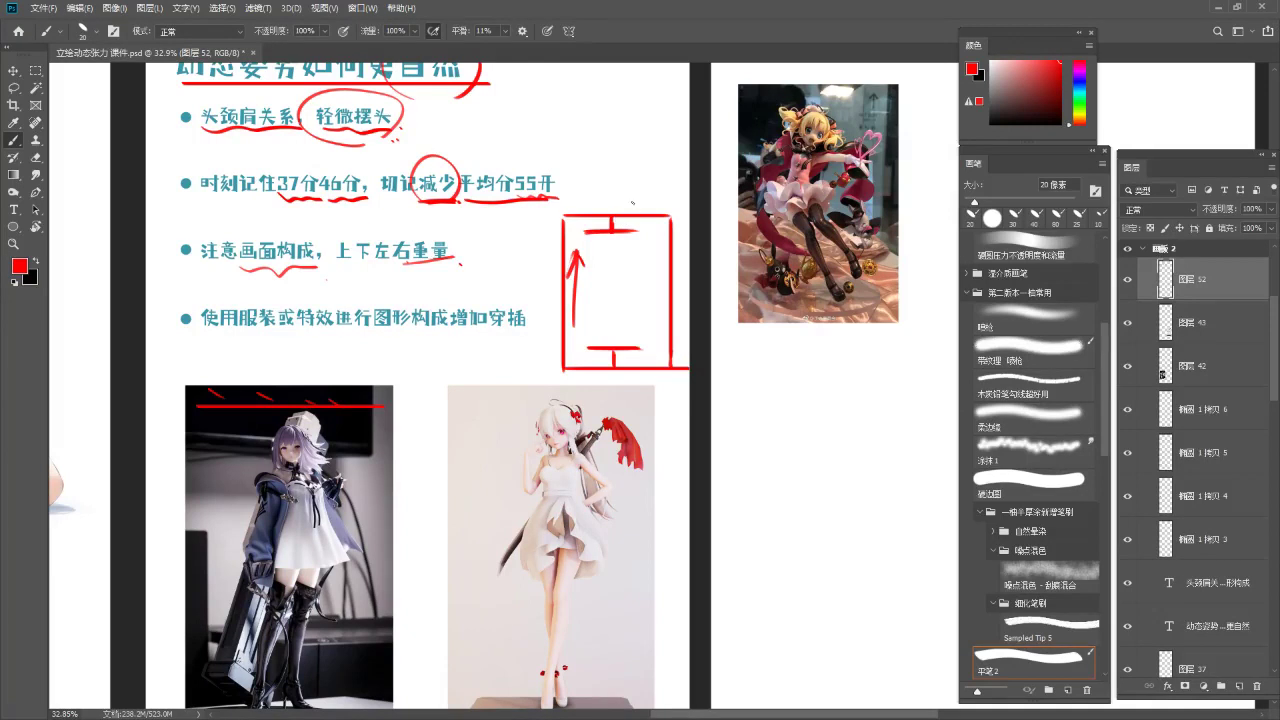
scroll(632, 268, down, 3)
key(z)
drag(556, 343, 575, 341)
mouse_move(575, 345)
mouse_down()
mouse_move(566, 263)
mouse_move(586, 251)
mouse_up()
key(b)
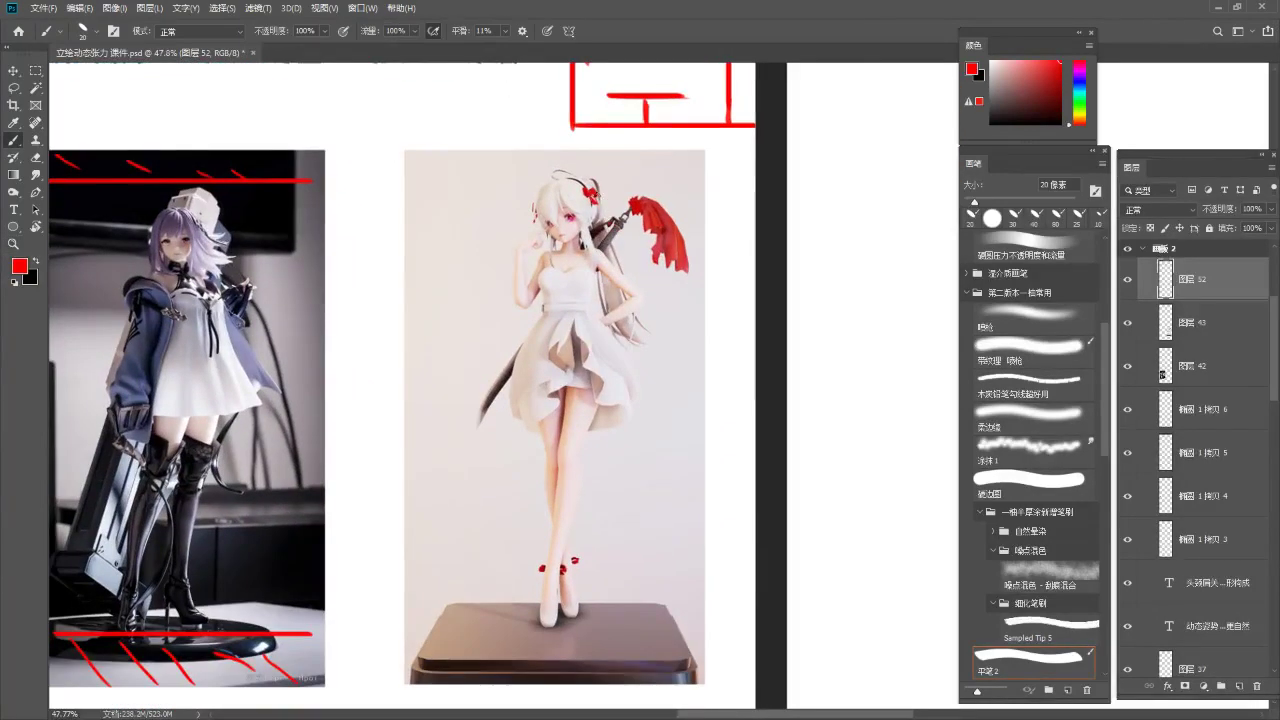
drag(504, 327, 551, 313)
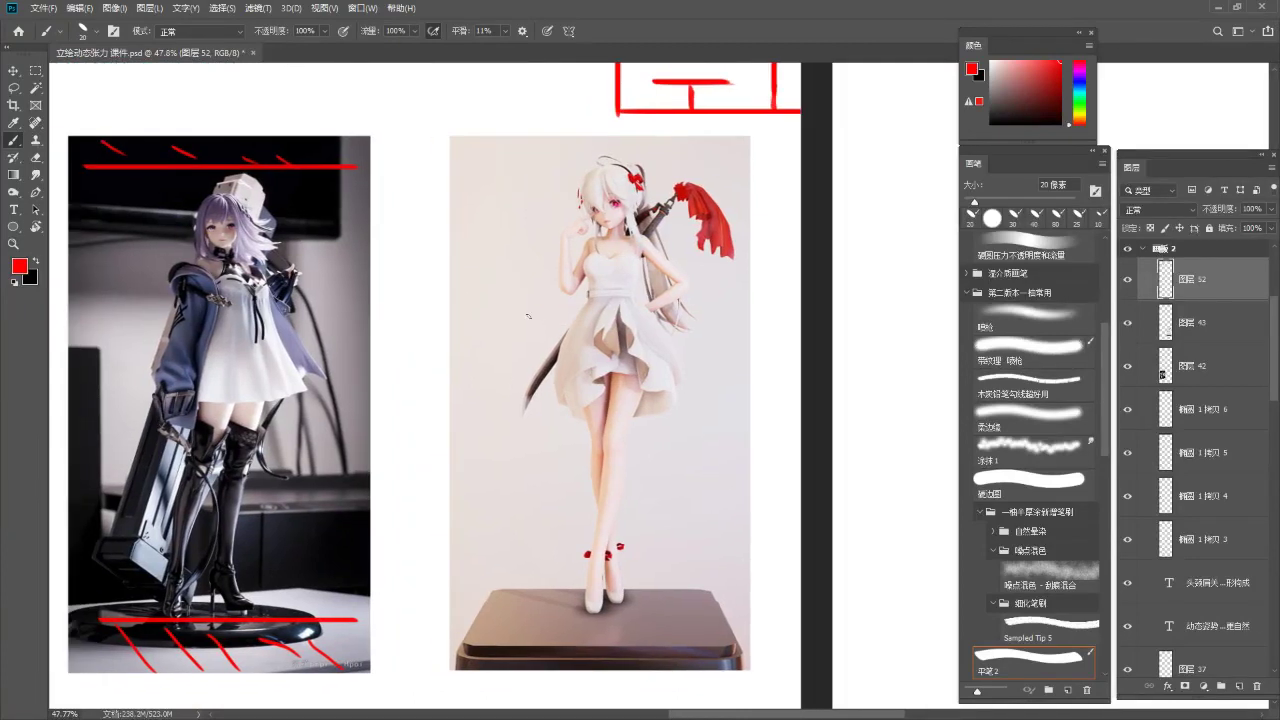
key(bracketright)
mouse_move(648, 152)
mouse_down()
mouse_move(755, 300)
mouse_move(650, 150)
mouse_move(760, 180)
mouse_move(640, 152)
mouse_up()
key(ctrl+z)
Paint over the dark ribbon beside the white-haired figure's skirt and her red ankle ornament with sampled background colours
alt+click(530, 352)
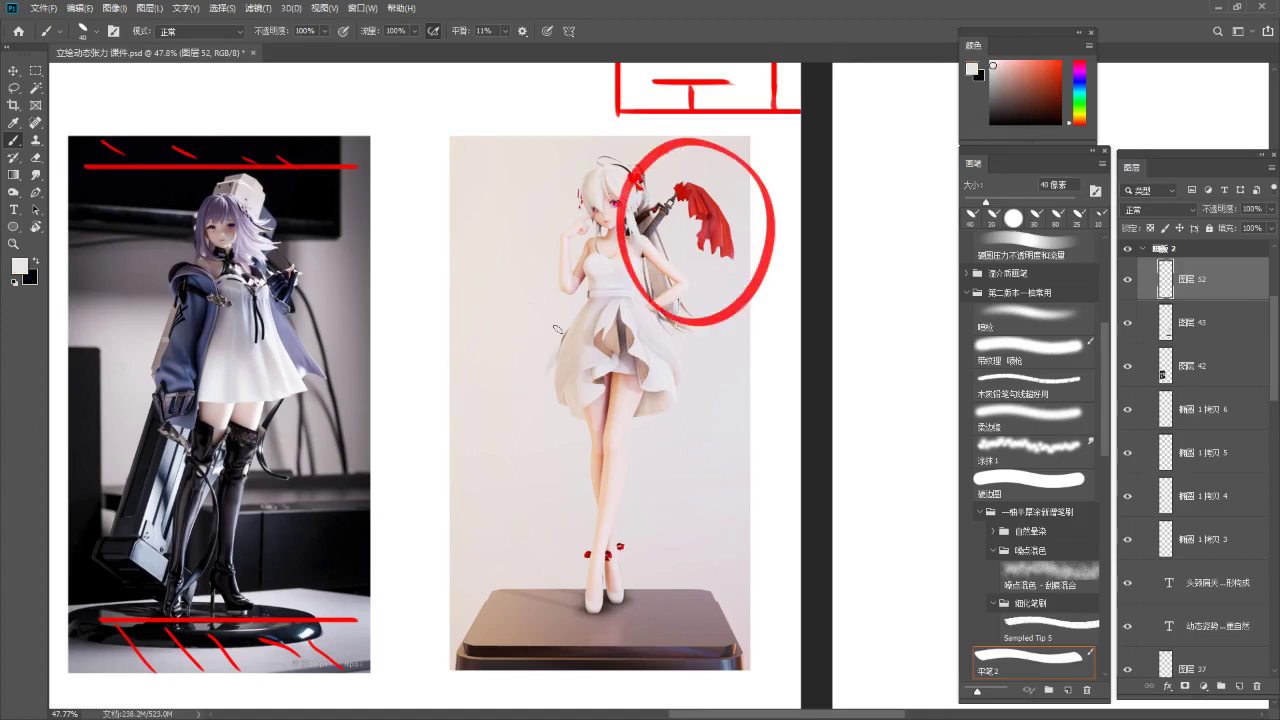
alt+click(578, 584)
drag(582, 554, 588, 535)
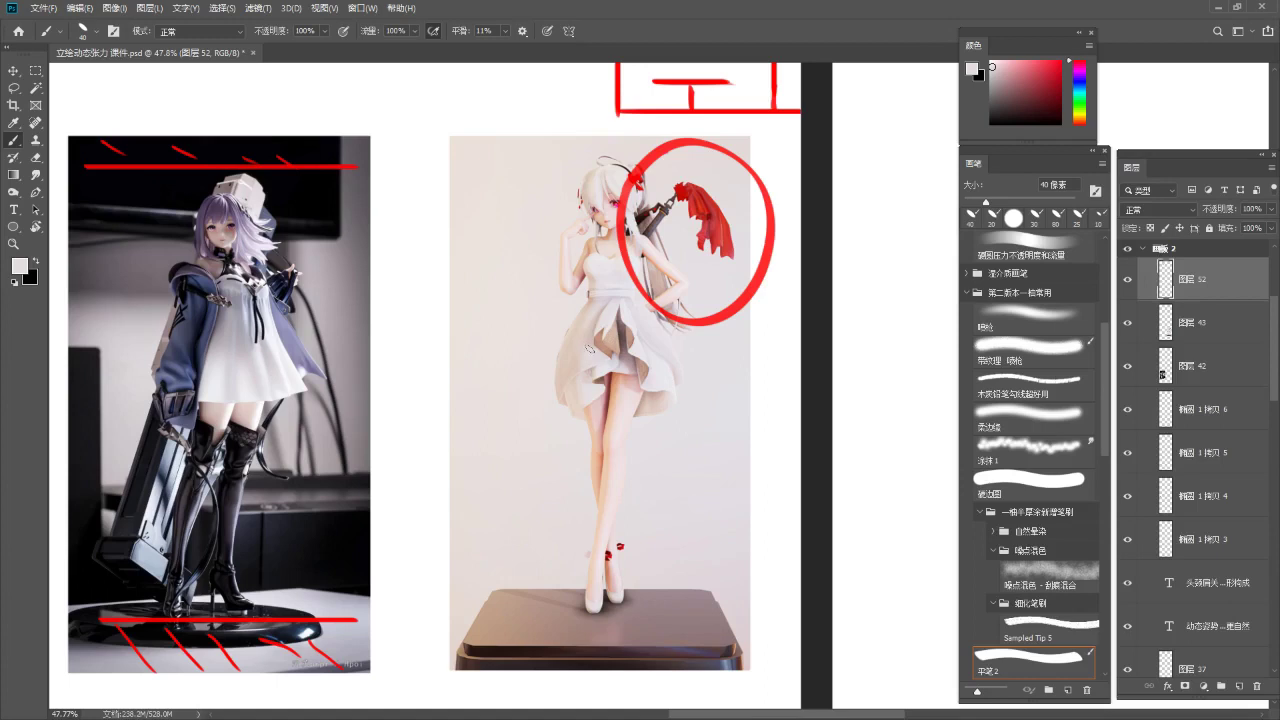
Erase the cover-up strokes over the dark ribbon and the ankle ornament
key(e)
mouse_move(566, 330)
mouse_down()
mouse_move(547, 399)
mouse_move(532, 375)
mouse_move(524, 408)
mouse_up()
drag(587, 548, 587, 558)
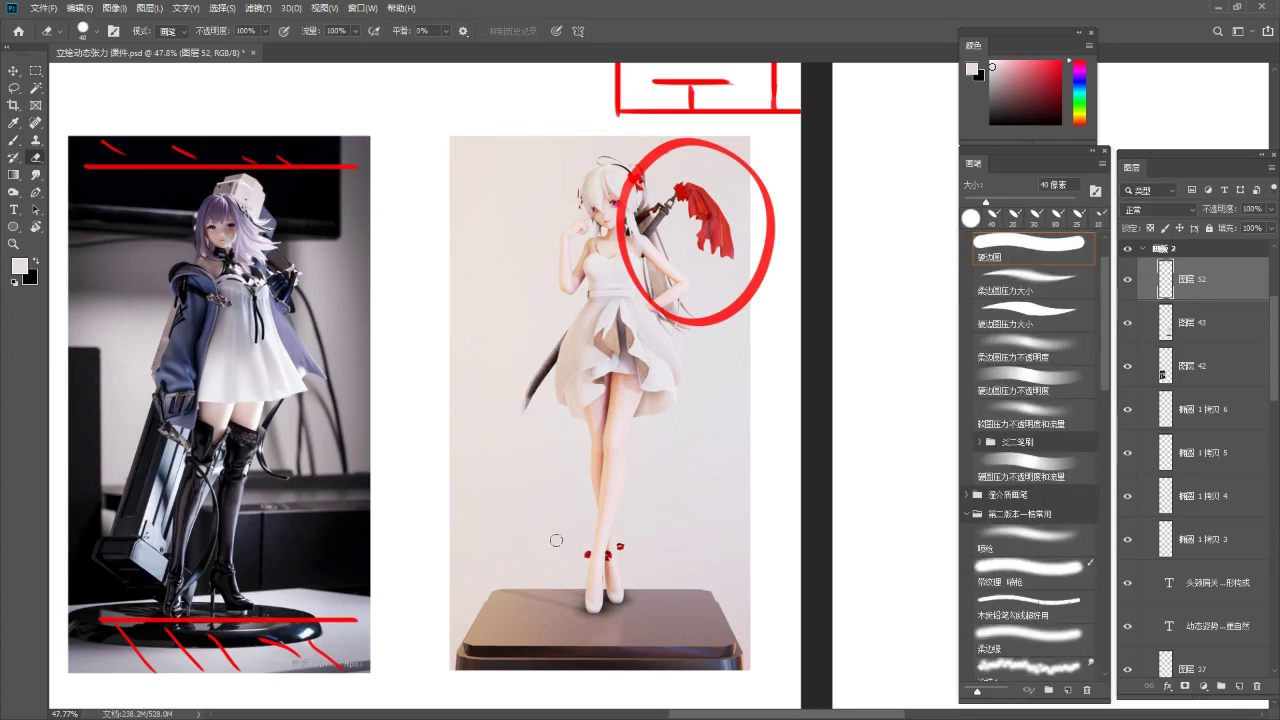
Try a diagonal stroke across the white-haired figure's legs in a red sampled from the cloth
key(b)
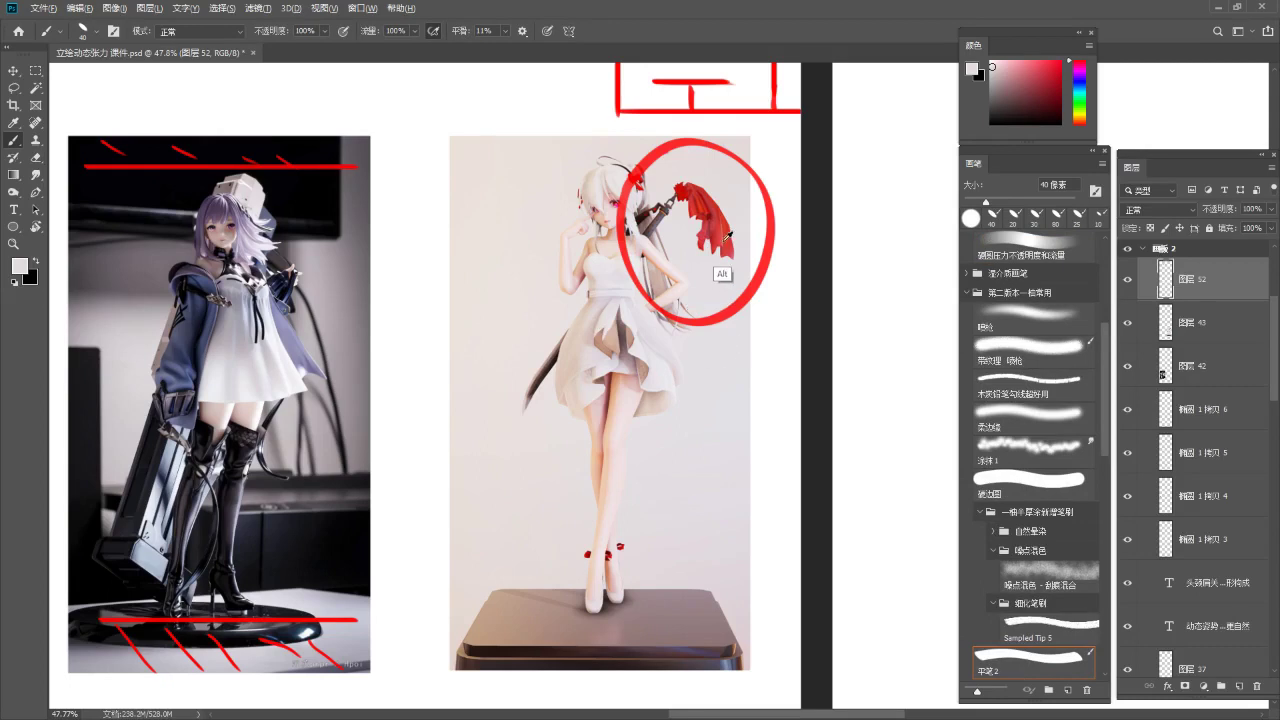
alt+click(720, 240)
drag(606, 430, 774, 348)
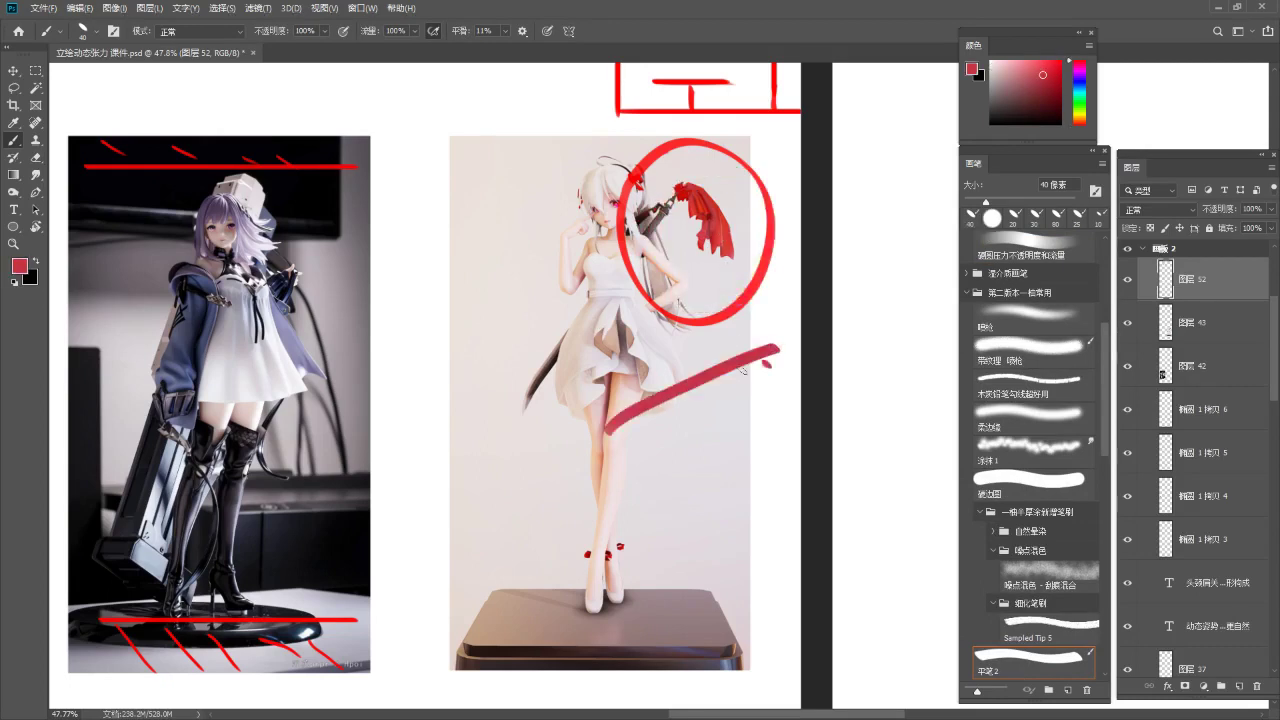
key(ctrl+z)
Sample the circle's red, set the brush to 30 px, underline 服装, 特效进行 and 图形构成增加, circle 穿插 and add a dot
alt+click(745, 297)
mouse_move(682, 376)
mouse_down()
mouse_move(750, 428)
mouse_move(684, 400)
mouse_up()
key(ctrl+z)
key(ctrl+space)
drag(684, 400, 673, 464)
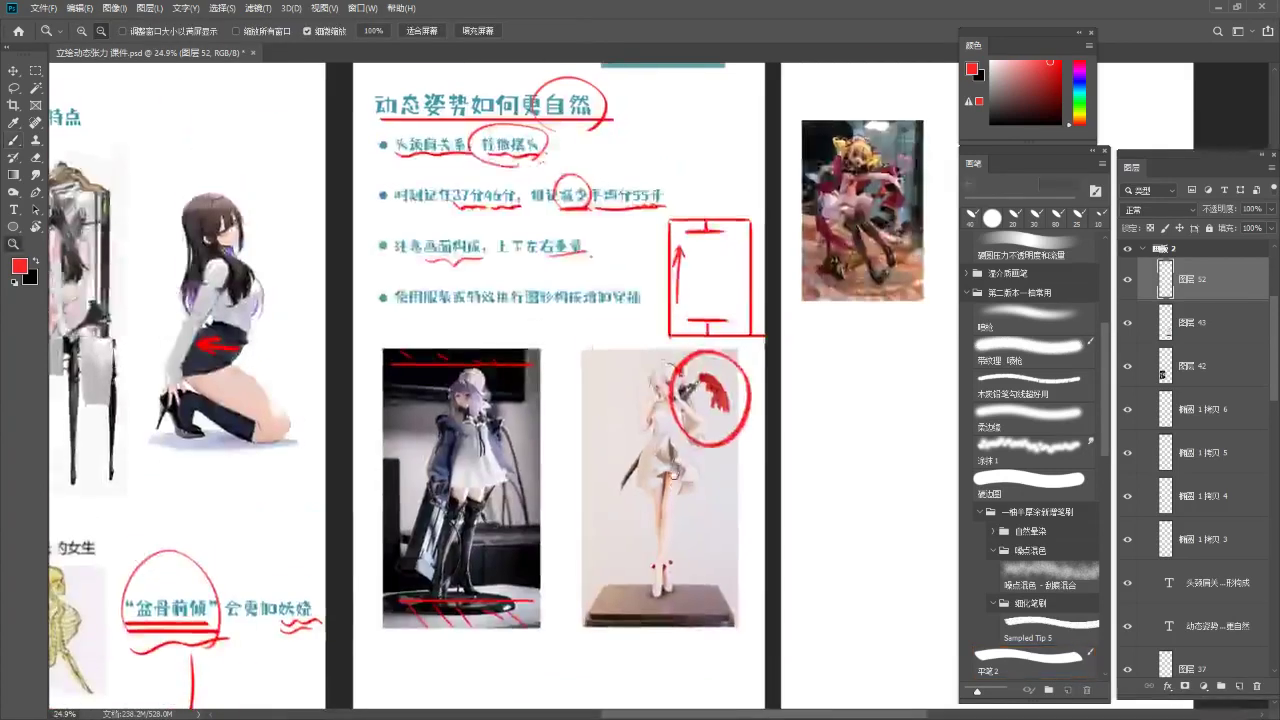
drag(595, 317, 630, 322)
key(bracketleft)
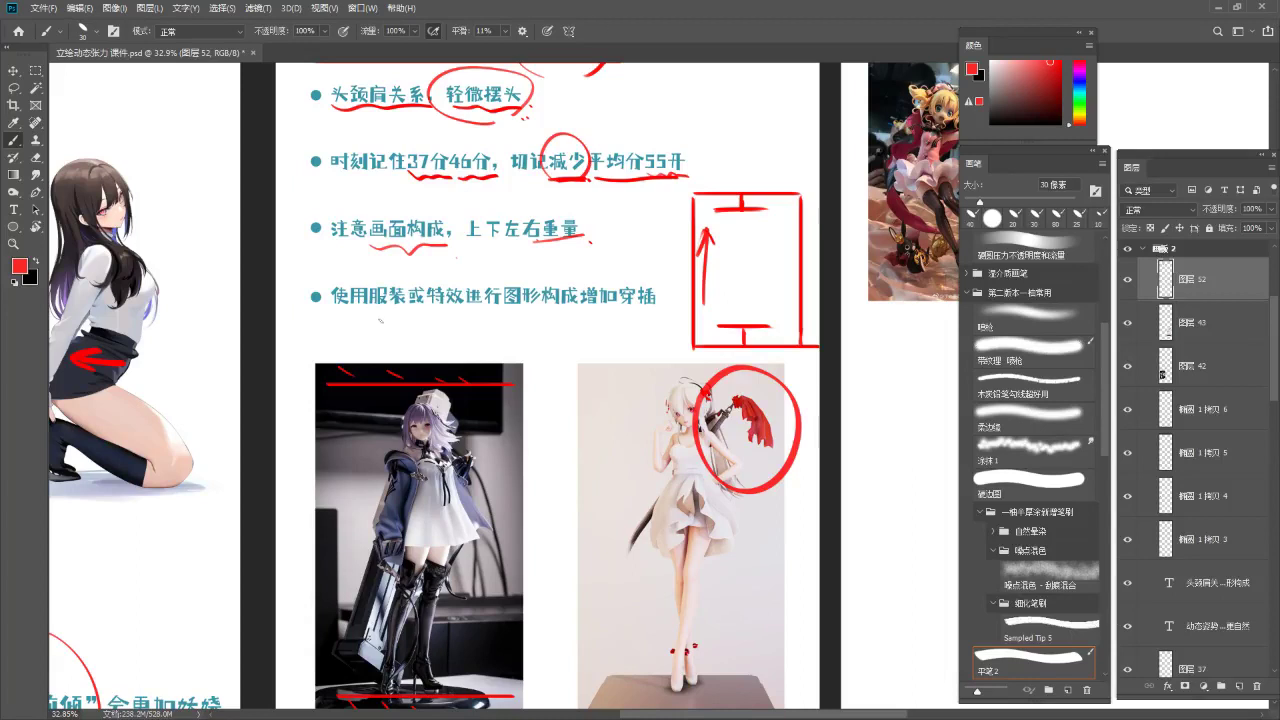
drag(362, 301, 662, 314)
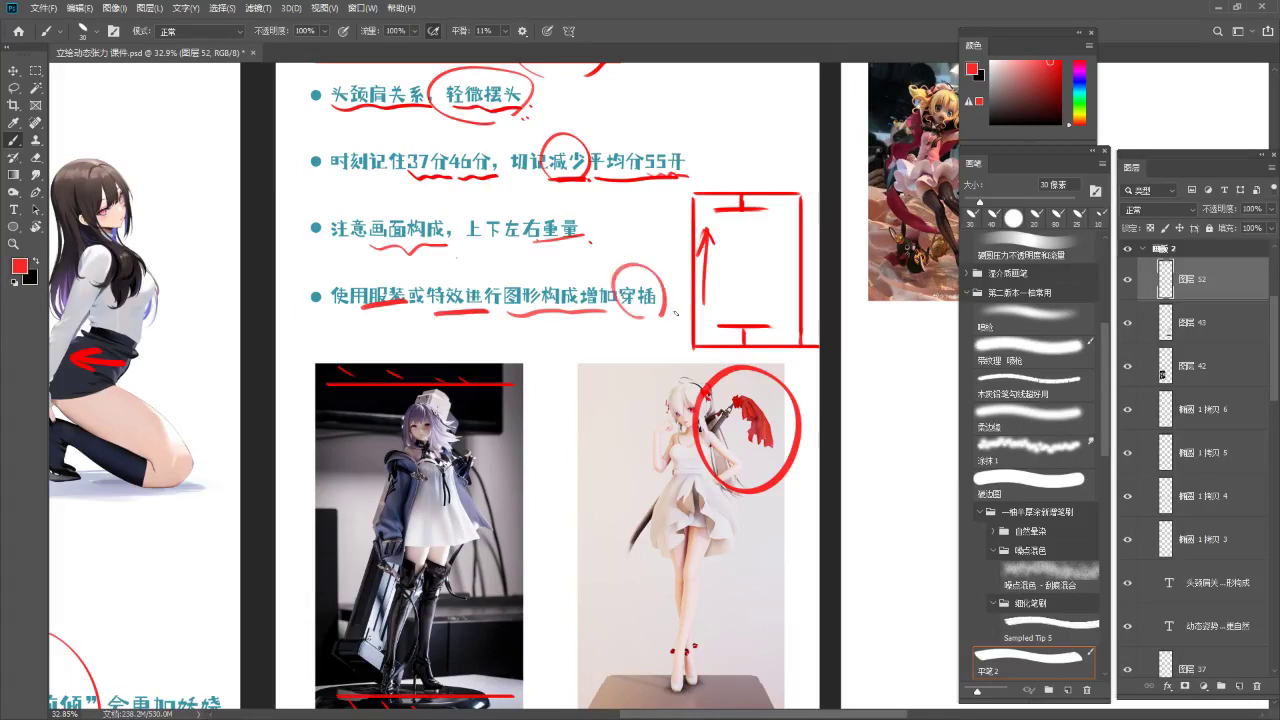
drag(595, 356, 619, 229)
drag(613, 289, 644, 275)
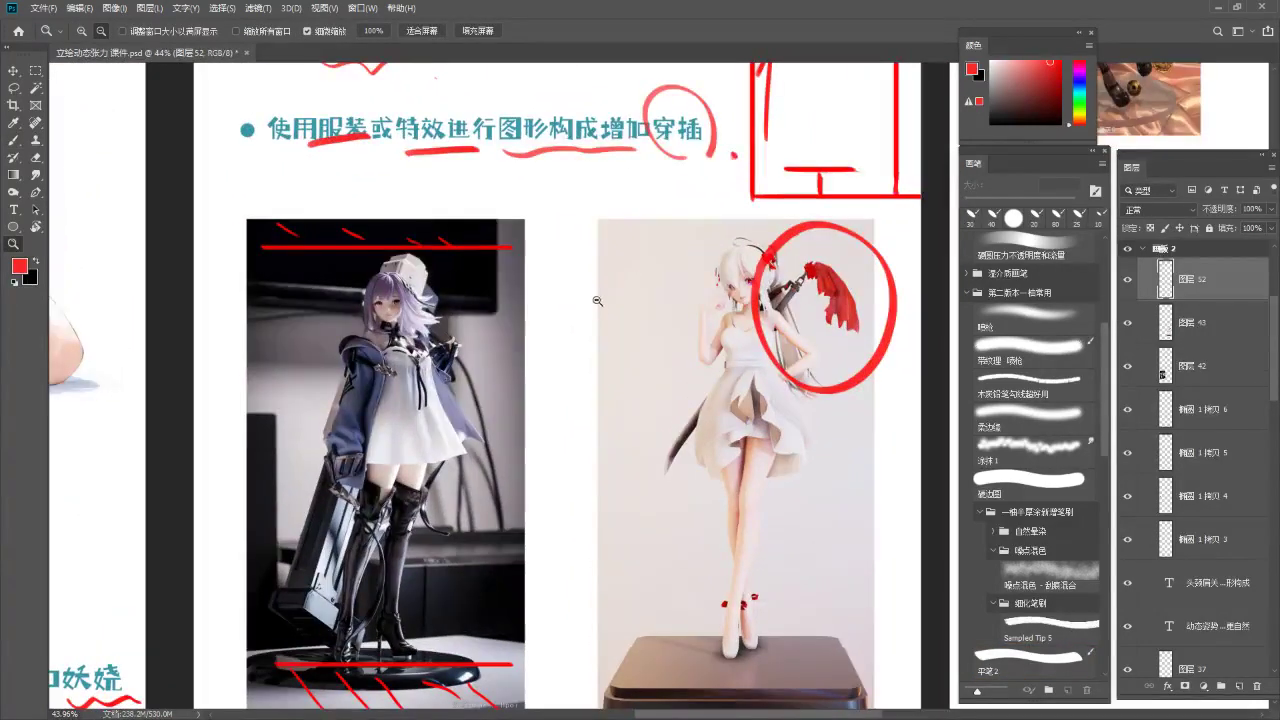
Reduce the brush to 20 px and try tracing the purple-haired figure's skirt hem and flared coat side in red
key(b)
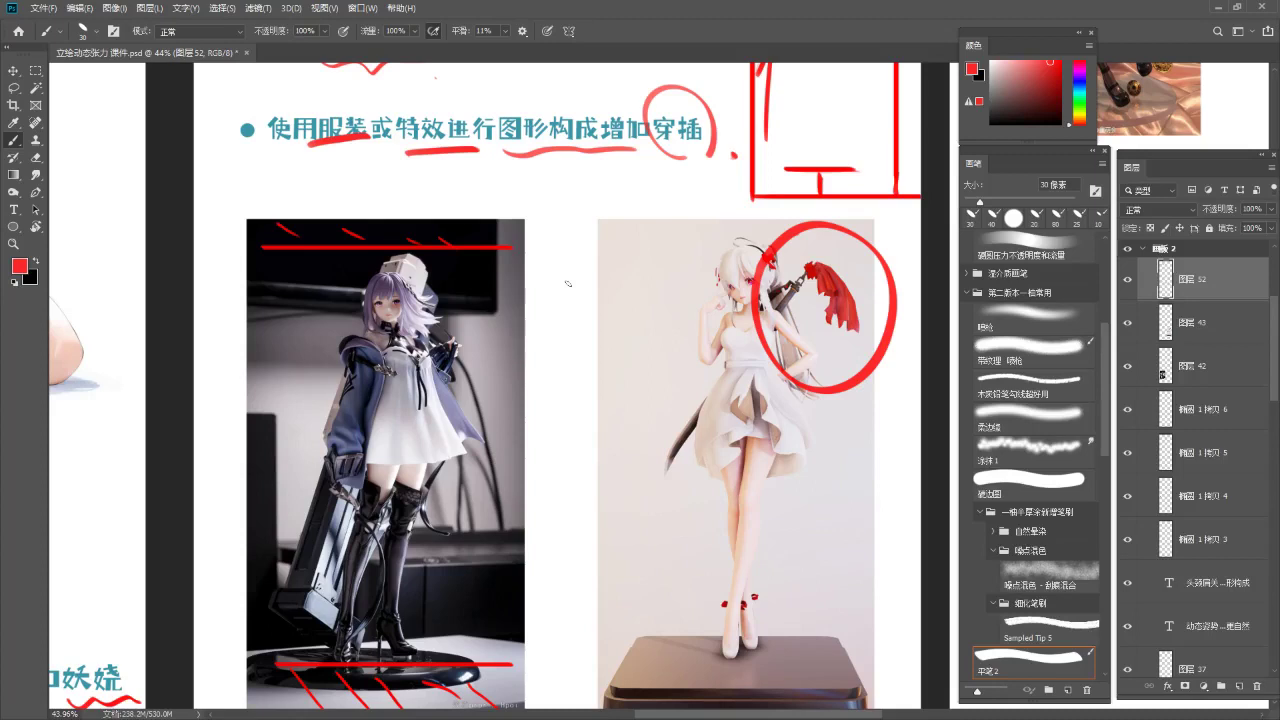
key(bracketleft)
drag(512, 252, 453, 323)
drag(417, 208, 443, 213)
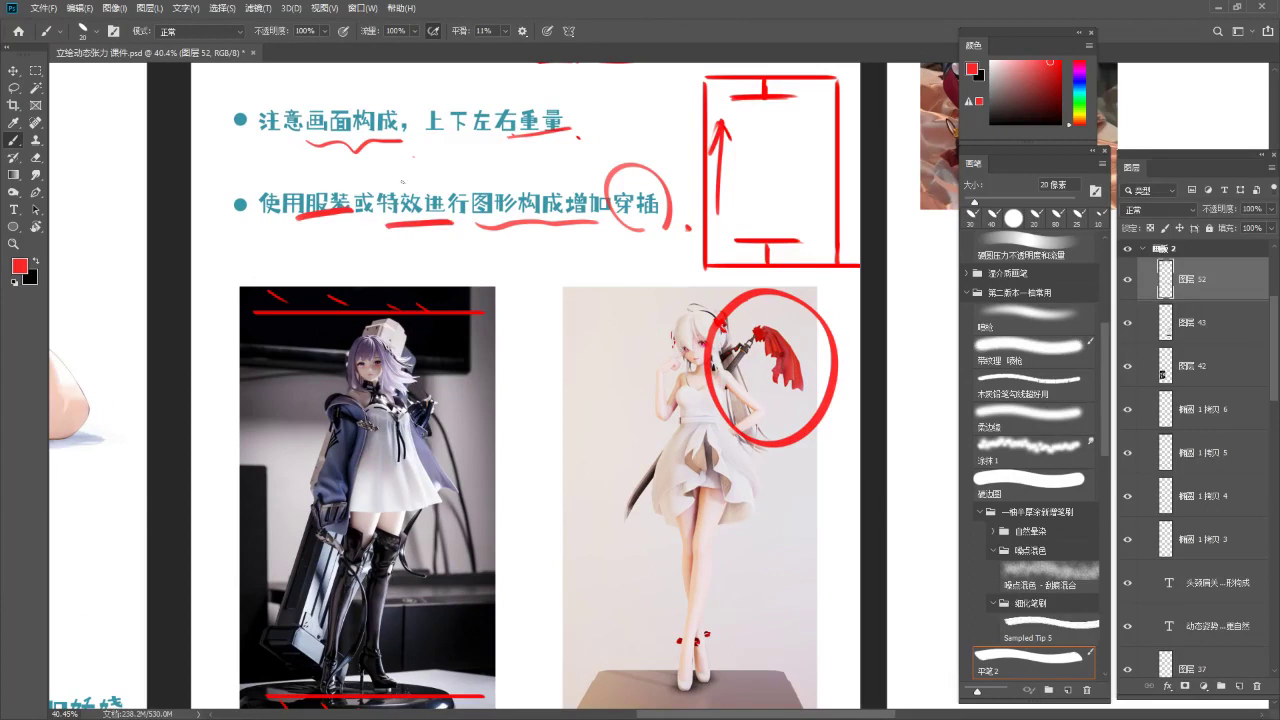
drag(492, 240, 504, 178)
key(b)
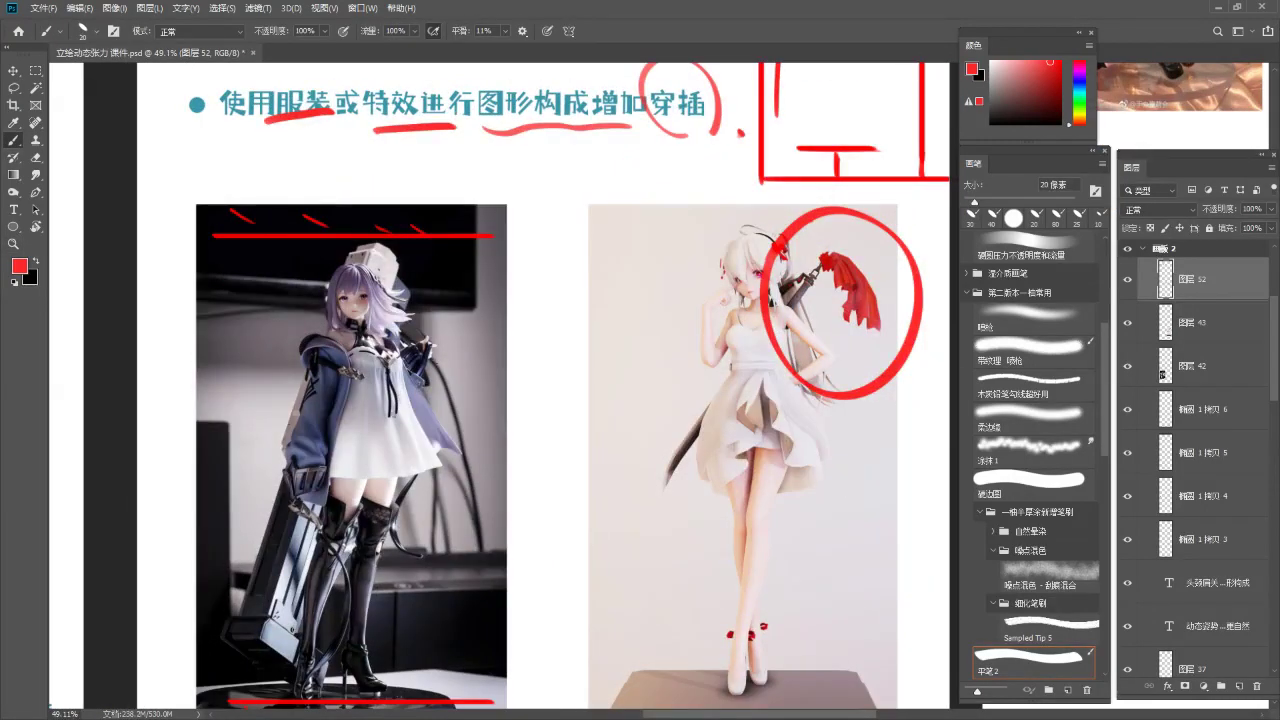
mouse_move(398, 370)
mouse_down()
mouse_move(410, 404)
mouse_move(446, 430)
mouse_up()
key(ctrl+z)
mouse_move(336, 494)
mouse_down()
mouse_move(446, 432)
mouse_move(472, 434)
mouse_up()
key(ctrl+z)
mouse_move(328, 475)
mouse_down()
mouse_move(460, 420)
mouse_move(471, 455)
mouse_move(415, 477)
mouse_up()
key(ctrl+z)
key(ctrl+z)
drag(404, 376, 458, 424)
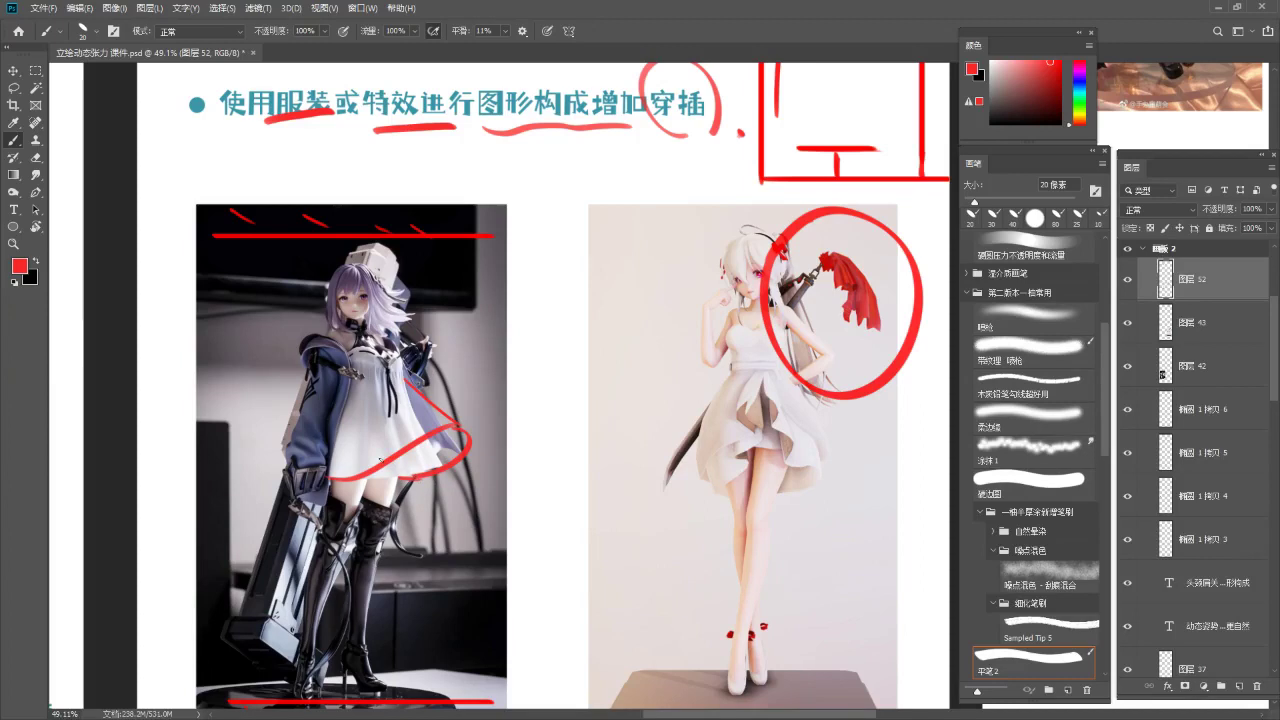
key(ctrl+z)
key(ctrl+z)
key(ctrl+z)
key(ctrl+z)
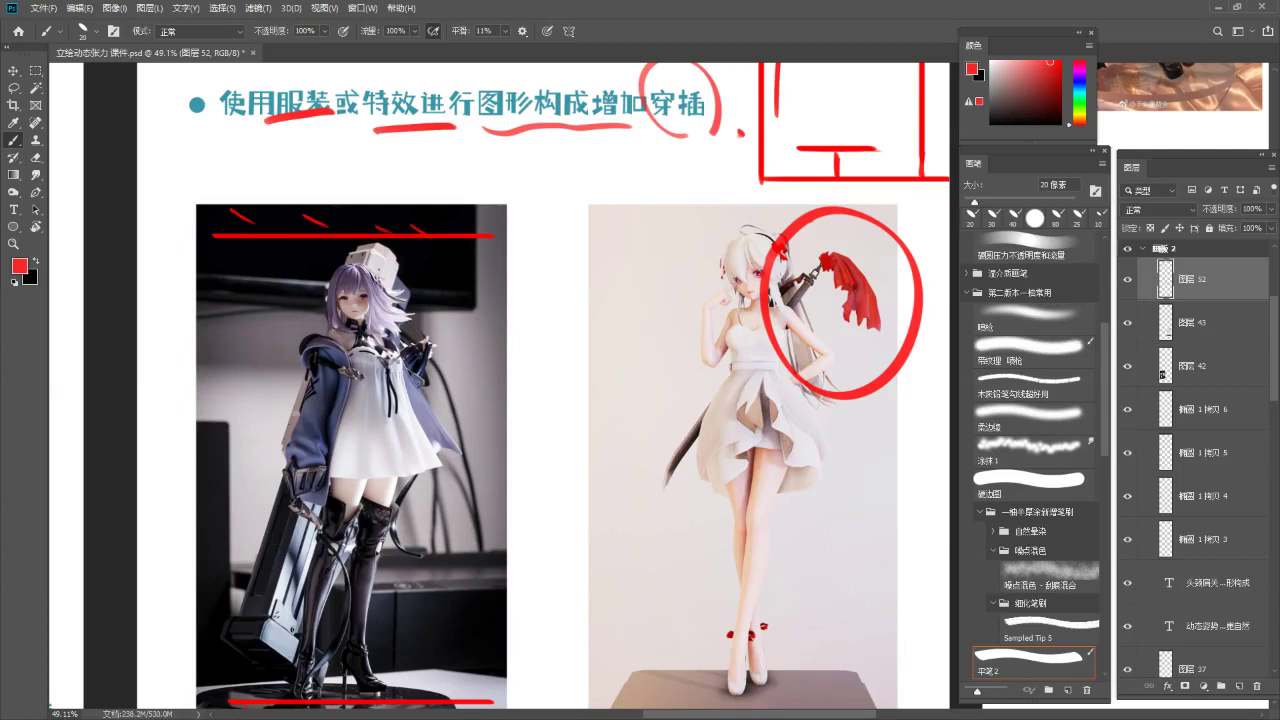
Sketch a large red arc curving around the outer side of the white-haired figure, from elbow height down towards her shins
drag(403, 433, 396, 475)
scroll(415, 435, down, 2)
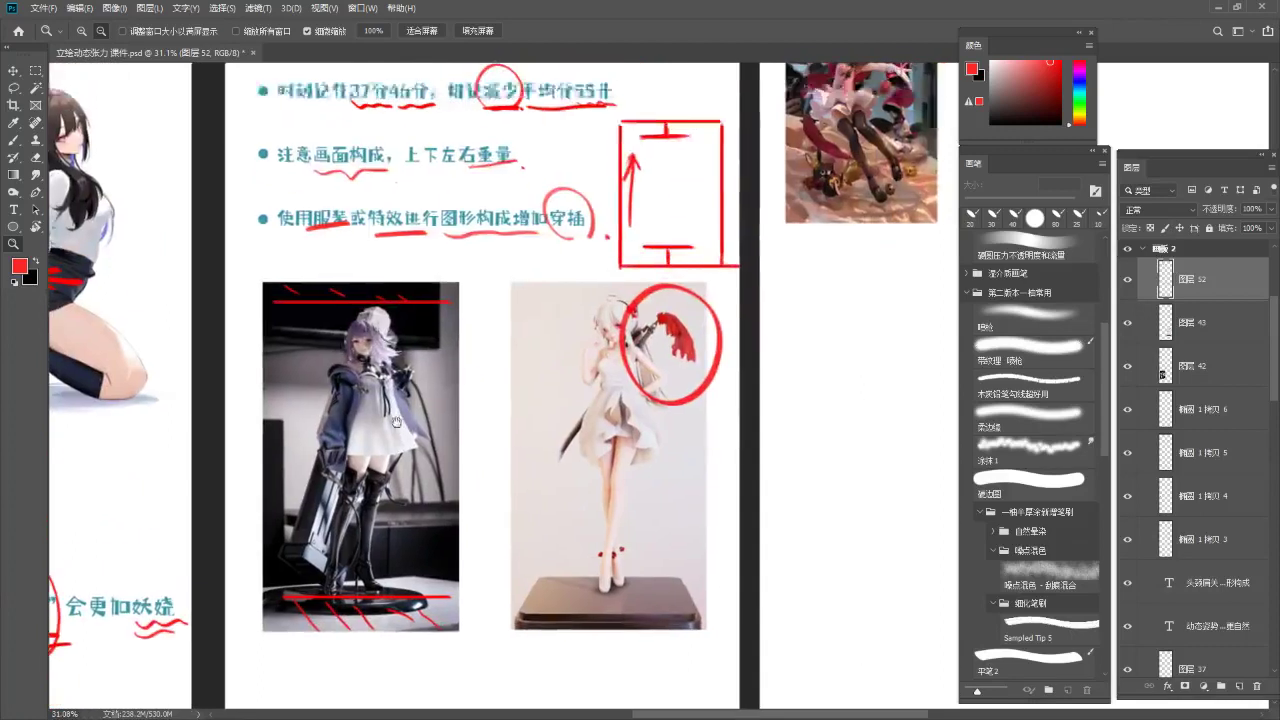
scroll(360, 350, up, 4)
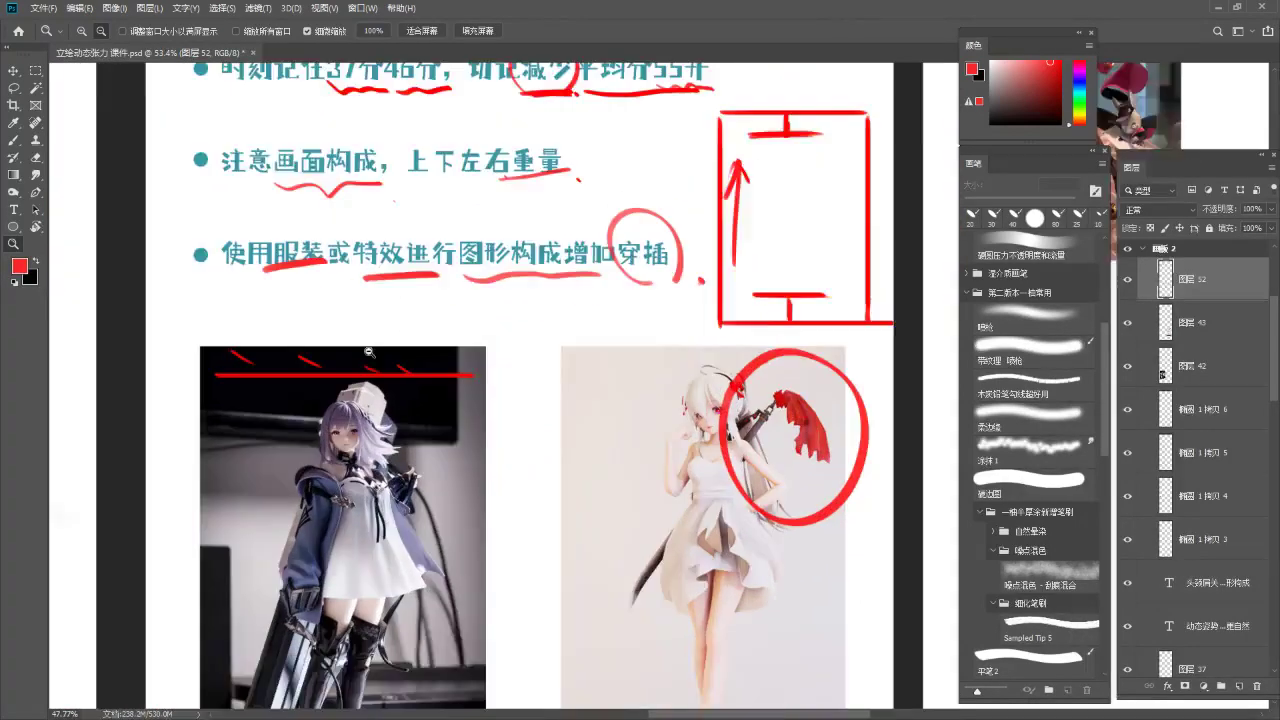
drag(369, 352, 350, 354)
drag(514, 438, 429, 243)
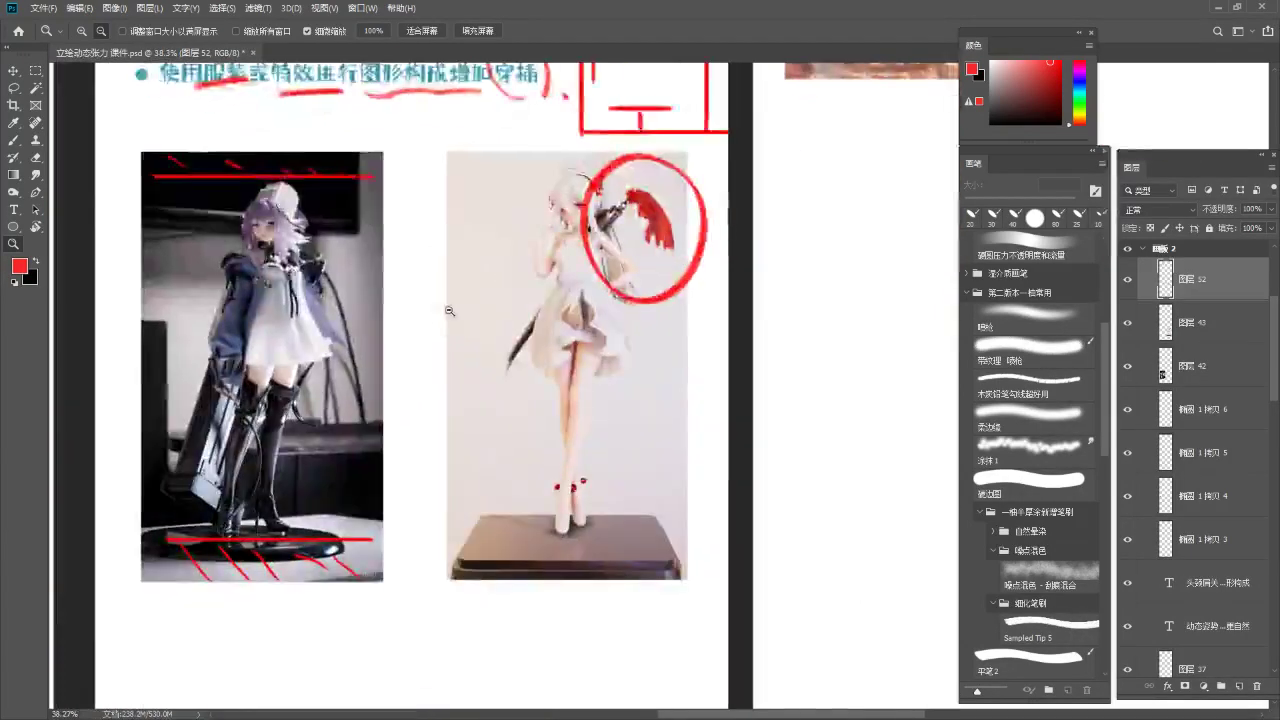
drag(450, 305, 477, 334)
mouse_move(485, 211)
mouse_down()
mouse_move(389, 348)
mouse_move(392, 434)
mouse_up()
key(ctrl+z)
mouse_move(476, 232)
mouse_down()
mouse_move(366, 298)
mouse_move(474, 458)
mouse_move(349, 464)
mouse_move(370, 314)
mouse_move(491, 464)
mouse_move(458, 498)
mouse_up()
key(ctrl+z)
key(ctrl+z)
drag(400, 374, 377, 476)
key(ctrl+z)
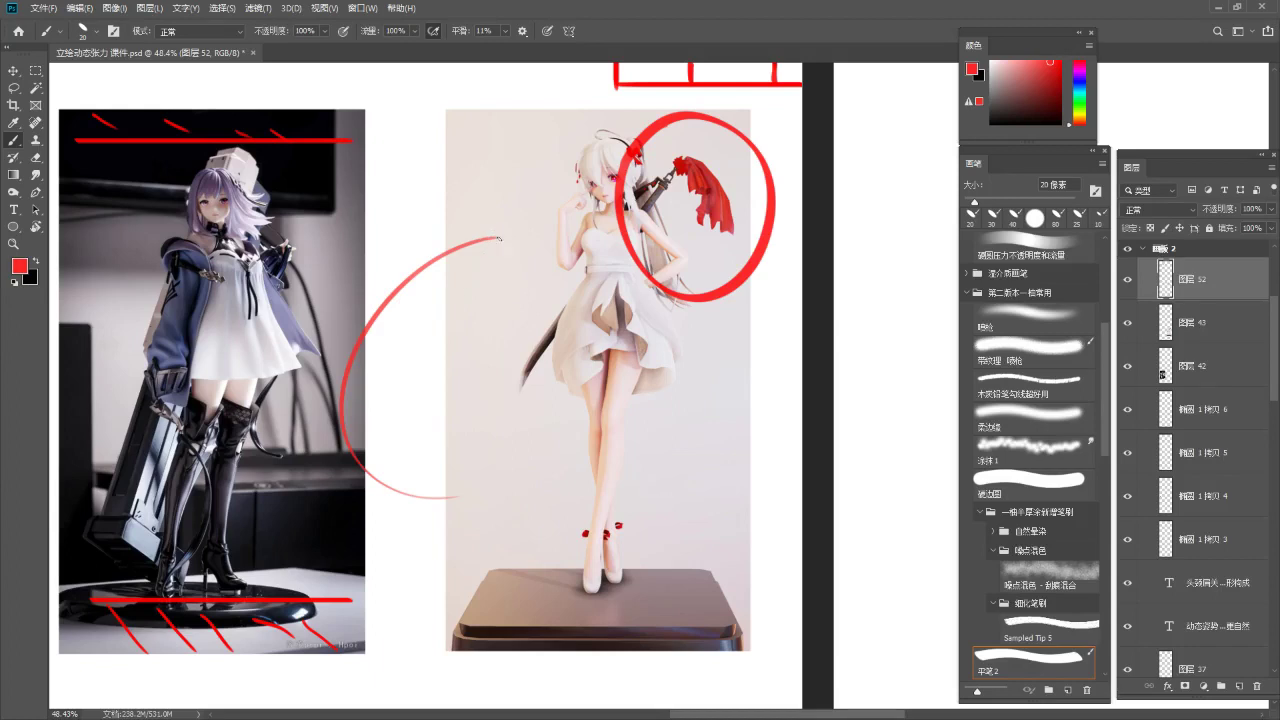
Add parallel inner arcs along the large curve to build up the swirl between the two figure photos
drag(488, 262, 440, 448)
key(ctrl+z)
mouse_move(452, 300)
mouse_down()
mouse_move(425, 475)
mouse_move(524, 494)
mouse_up()
key(ctrl+z)
drag(486, 240, 386, 341)
drag(378, 384, 500, 277)
key(ctrl+z)
drag(392, 320, 511, 259)
mouse_move(511, 259)
mouse_down()
mouse_move(432, 320)
mouse_move(521, 270)
mouse_move(550, 270)
mouse_up()
key(ctrl+z)
mouse_move(444, 308)
mouse_down()
mouse_move(475, 281)
mouse_move(547, 281)
mouse_up()
drag(515, 289, 449, 324)
Sketch curved red swirl strokes around the white-haired figure's lower legs, on the side below the circled cloth
drag(692, 529, 667, 374)
key(ctrl+z)
mouse_move(681, 432)
mouse_down()
mouse_move(626, 587)
mouse_move(790, 477)
mouse_move(772, 437)
mouse_up()
key(ctrl+z)
mouse_move(760, 466)
mouse_down()
mouse_move(791, 530)
mouse_move(721, 564)
mouse_up()
mouse_move(687, 421)
mouse_down()
mouse_move(774, 518)
mouse_move(725, 578)
mouse_up()
drag(712, 466, 654, 588)
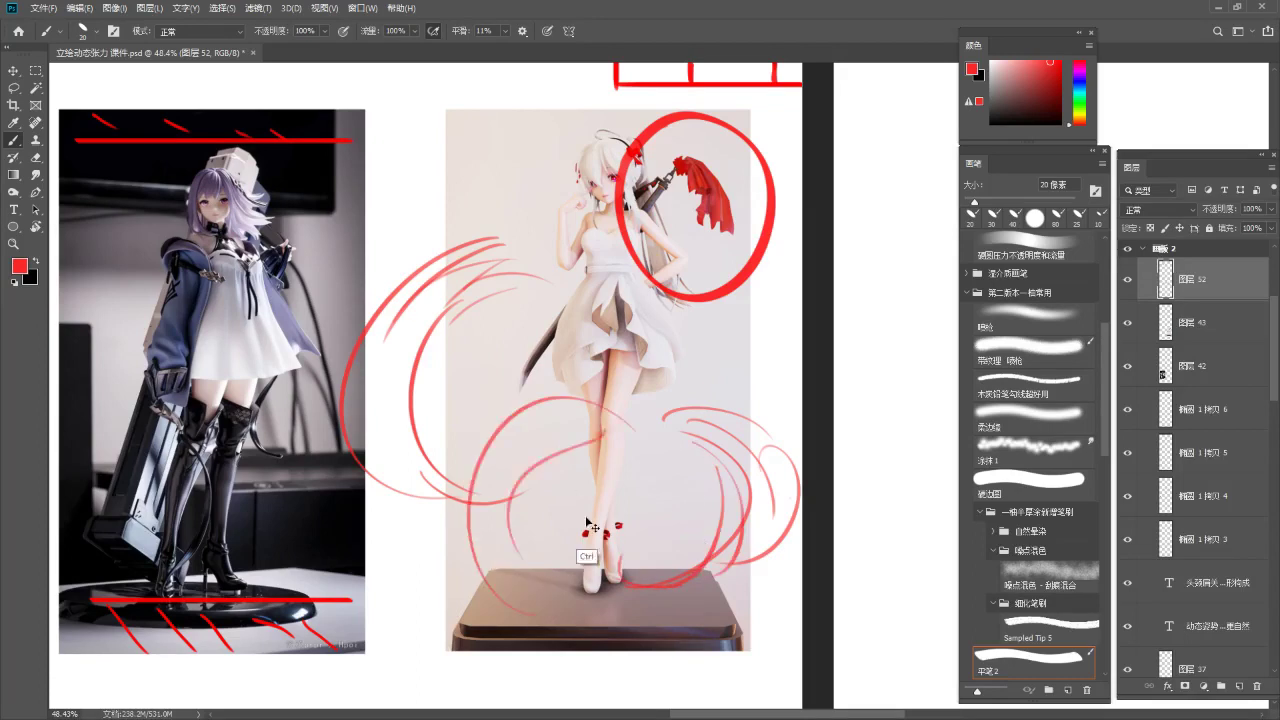
Undo the large loops crossing the white-haired figure's legs and sketch smaller overlapping swirls at the large arc's lower end
mouse_move(553, 574)
mouse_down()
mouse_move(530, 396)
mouse_move(468, 530)
mouse_move(515, 392)
mouse_up()
key(ctrl+z)
key(ctrl+z)
mouse_move(503, 567)
mouse_down()
mouse_move(544, 461)
mouse_move(449, 520)
mouse_up()
key(ctrl+z)
drag(527, 455, 455, 471)
mouse_move(496, 466)
mouse_down()
mouse_move(440, 517)
mouse_move(456, 541)
mouse_up()
drag(474, 486, 535, 577)
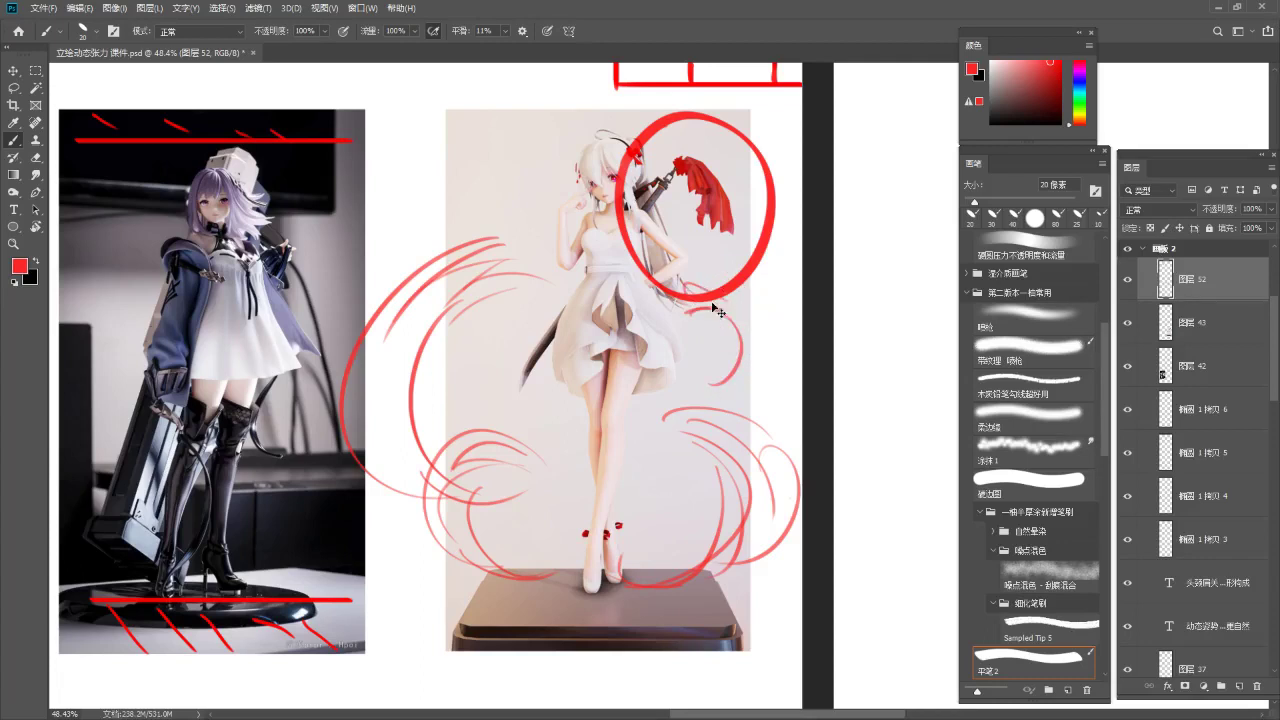
Sketch overlapping red swirl strokes beside the white-haired figure's lower legs, extending the lower end of the large arc towards her feet
drag(588, 456, 580, 550)
key(ctrl+z)
drag(547, 496, 566, 576)
drag(425, 580, 578, 582)
key(ctrl+z)
mouse_move(424, 496)
mouse_down()
mouse_move(577, 570)
mouse_move(600, 563)
mouse_up()
drag(501, 562, 598, 572)
Sweep red swirl strokes under and around the white-haired figure's feet to link the swirls on both sides
mouse_move(603, 592)
mouse_down()
mouse_move(656, 625)
mouse_move(694, 623)
mouse_move(726, 560)
mouse_up()
mouse_move(629, 562)
mouse_down()
mouse_move(703, 518)
mouse_move(706, 634)
mouse_move(655, 629)
mouse_up()
drag(601, 597, 499, 570)
drag(512, 518, 514, 570)
drag(537, 540, 556, 570)
key(z)
mouse_move(605, 369)
mouse_down()
mouse_move(545, 372)
mouse_move(656, 329)
mouse_up()
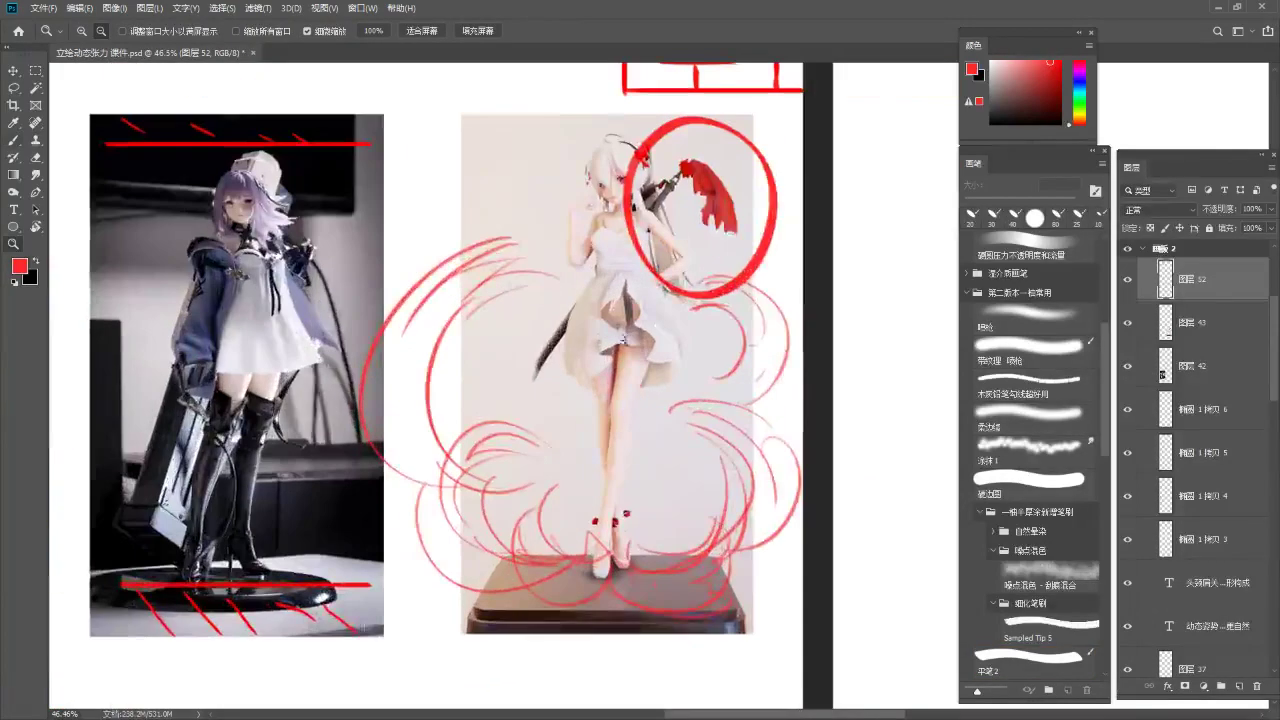
Add curved red strokes on both sides of the white-haired figure's legs, between the skirt hem and the ankles
key(b)
drag(554, 392, 571, 435)
mouse_move(564, 395)
mouse_down()
mouse_move(605, 473)
mouse_move(596, 529)
mouse_up()
drag(657, 445, 636, 504)
key(ctrl+z)
mouse_move(657, 403)
mouse_down()
mouse_move(630, 516)
mouse_move(675, 482)
mouse_up()
mouse_move(682, 426)
mouse_down()
mouse_move(674, 480)
mouse_move(701, 448)
mouse_up()
right_click(704, 451)
click(676, 518)
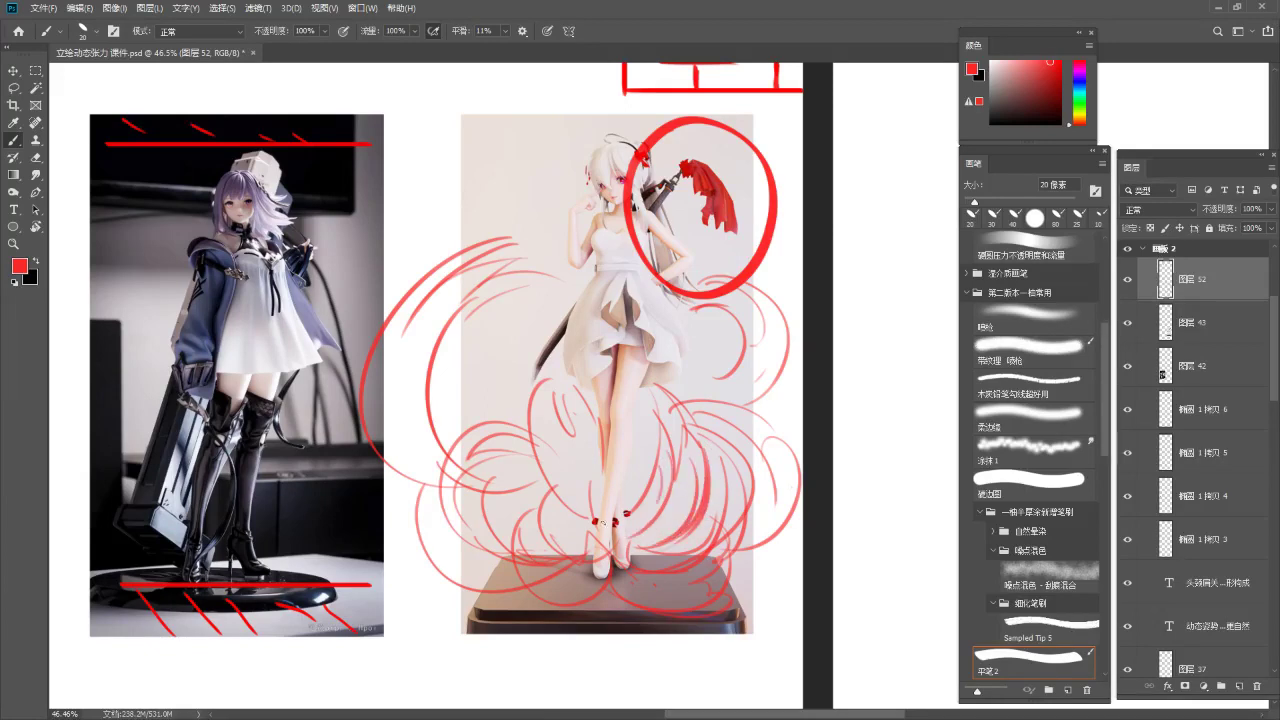
Add more red swirl strokes around the white-haired figure's skirt and hips
key(alt+space)
alt+click(654, 500)
mouse_move(643, 436)
mouse_down()
mouse_move(602, 404)
mouse_move(618, 366)
mouse_move(650, 360)
mouse_up()
mouse_move(555, 318)
mouse_down()
mouse_move(558, 411)
mouse_move(524, 368)
mouse_up()
key(alt+space)
drag(533, 305, 531, 420)
mouse_move(582, 528)
mouse_down()
mouse_move(662, 519)
mouse_move(500, 464)
mouse_move(541, 459)
mouse_move(560, 419)
mouse_up()
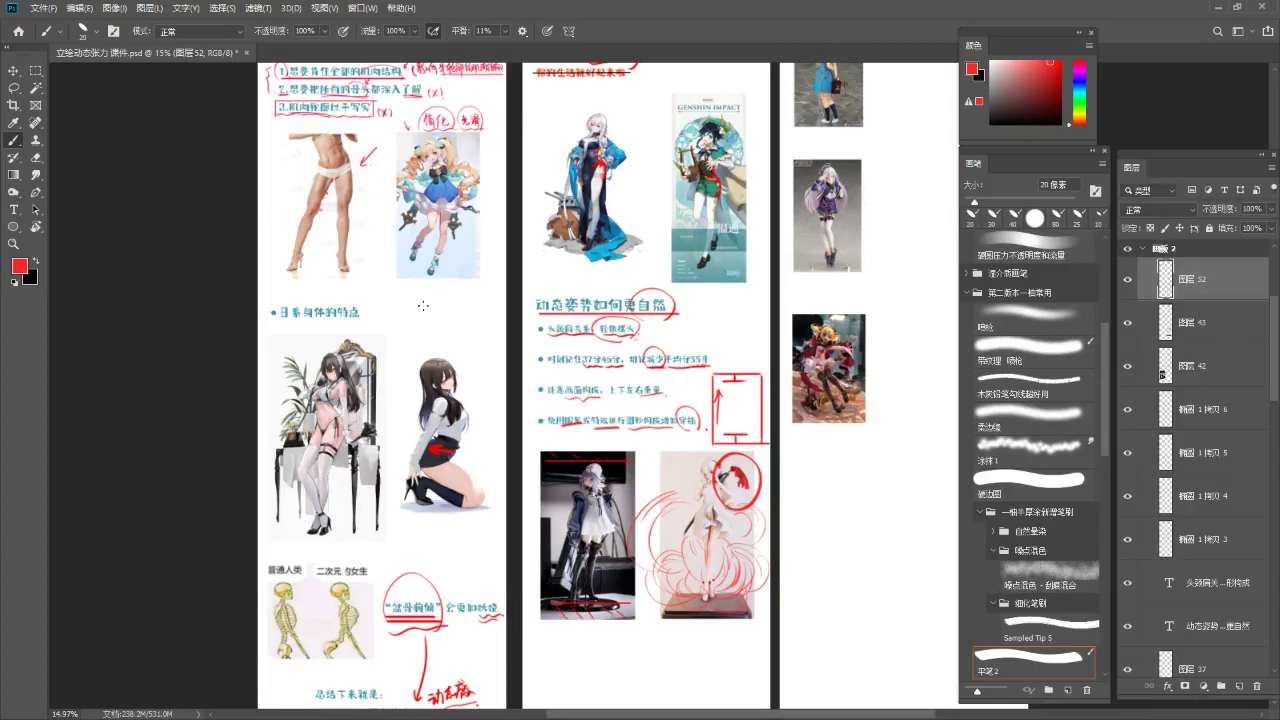
Add a new layer on 画板 3, the artboard with the blue-haired figure photo
scroll(472, 547, down, 4)
drag(760, 294, 517, 287)
scroll(479, 197, up, 5)
scroll(552, 152, up, 3)
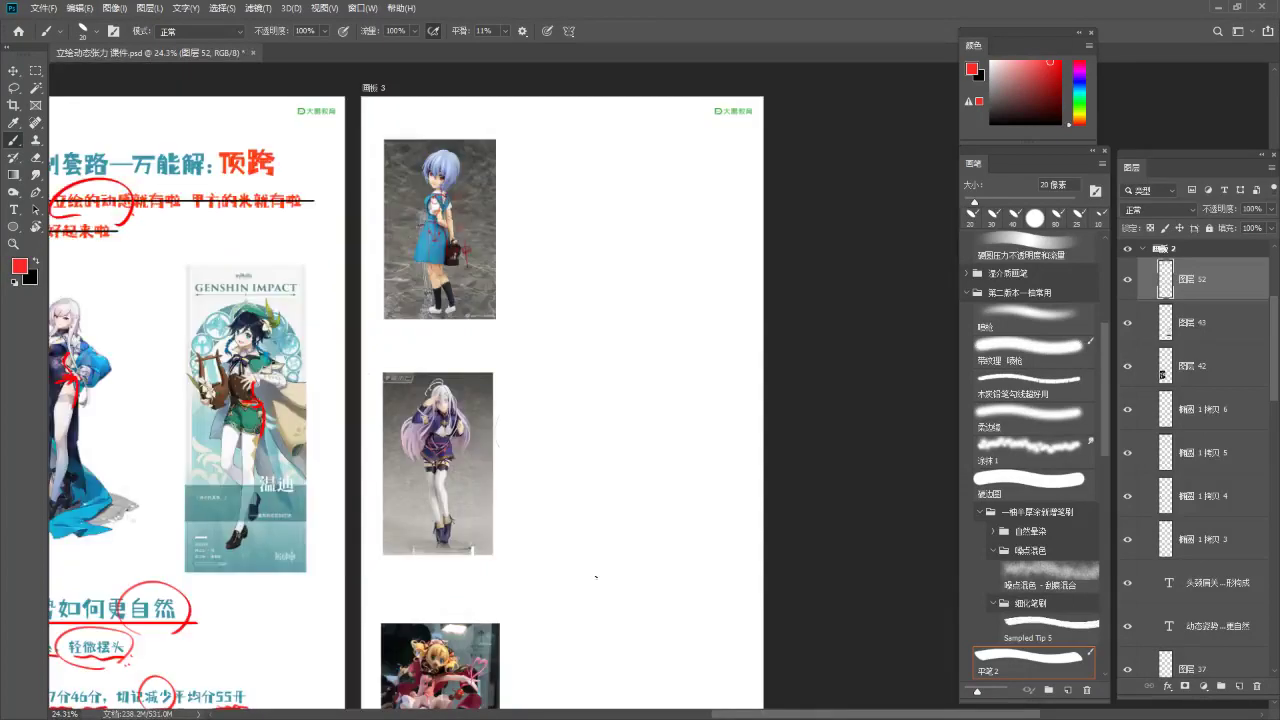
scroll(504, 111, up, 4)
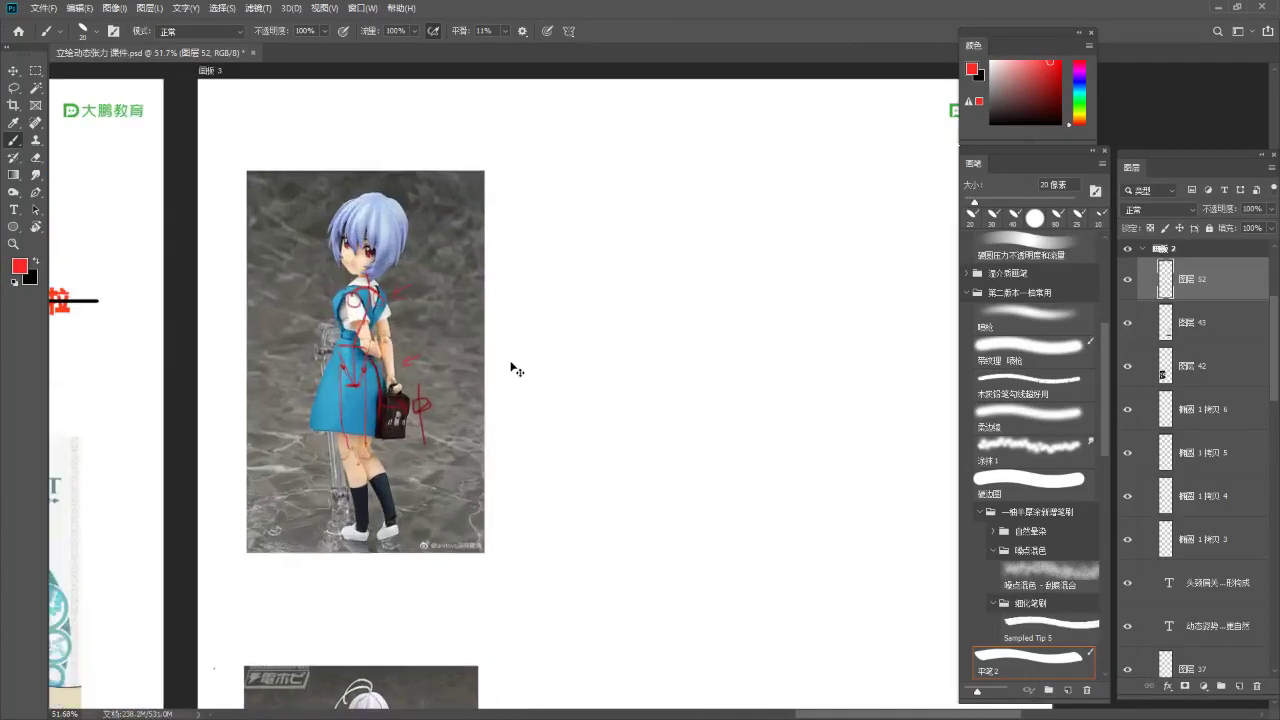
ctrl+click(510, 362)
key(ctrl+shift+alt+n)
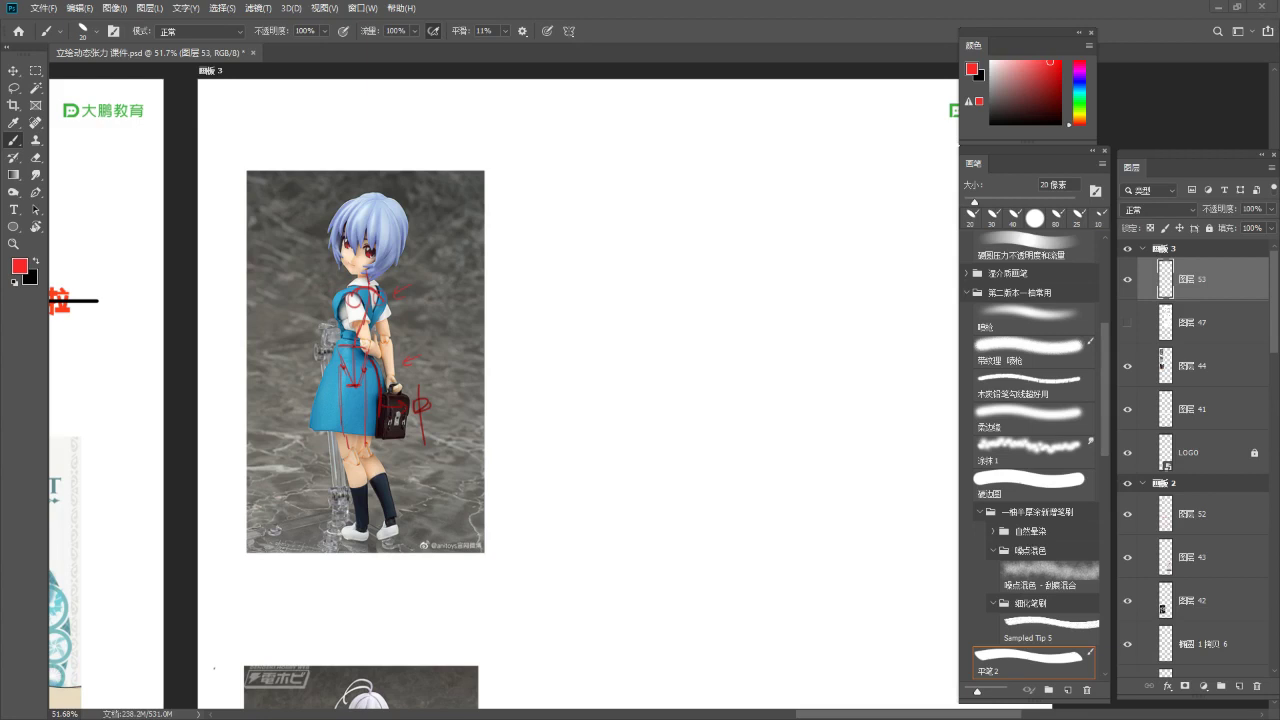
Reduce the brush size to 15 px for handwriting on 画板 3
key(ctrl+Tab)
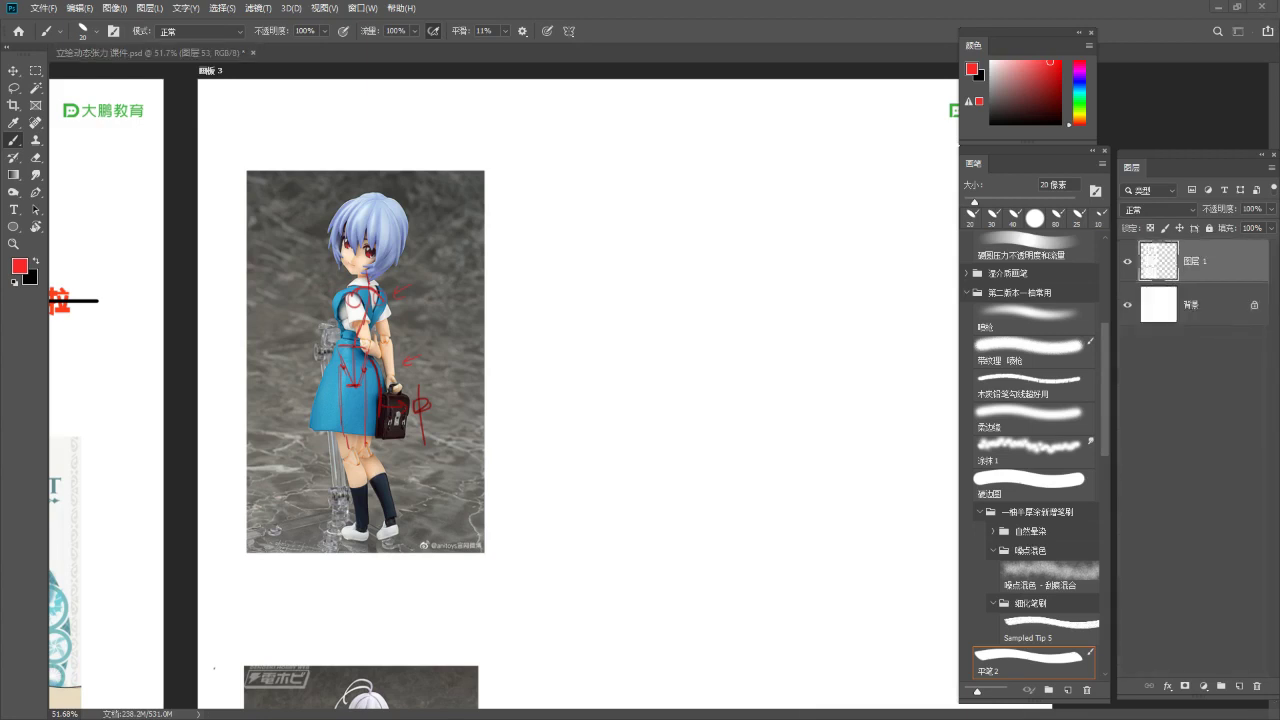
click(847, 295)
drag(783, 356, 763, 365)
scroll(711, 261, up, 1)
scroll(710, 262, up, 1)
scroll(603, 332, down, 1)
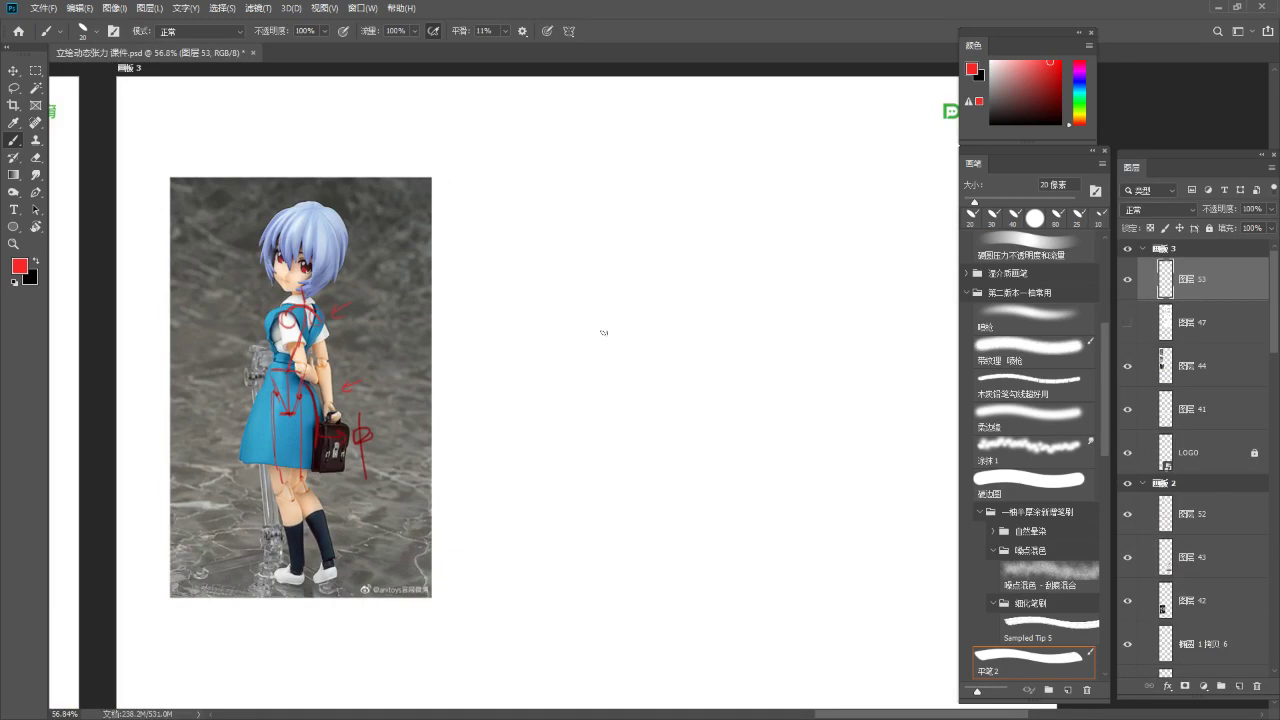
key(bracketleft)
drag(531, 104, 519, 147)
mouse_move(530, 124)
mouse_down()
mouse_move(547, 140)
mouse_move(546, 126)
mouse_up()
mouse_move(553, 119)
mouse_down()
mouse_move(556, 136)
mouse_move(573, 110)
mouse_move(496, 110)
mouse_move(512, 120)
mouse_up()
key(ctrl+z)
key(ctrl+z)
key(ctrl+z)
key(ctrl+z)
key(ctrl+z)
Handwrite 手办照片 in red in the blank area above the blue-haired figure photo
drag(502, 112, 500, 146)
mouse_move(528, 110)
mouse_down()
mouse_move(542, 113)
mouse_move(538, 142)
mouse_up()
key(ctrl+z)
mouse_move(531, 104)
mouse_down()
mouse_move(521, 135)
mouse_move(574, 132)
mouse_up()
drag(566, 118, 588, 108)
mouse_move(580, 100)
mouse_down()
mouse_move(574, 120)
mouse_move(597, 144)
mouse_move(614, 112)
mouse_up()
drag(606, 100, 607, 114)
mouse_move(600, 124)
mouse_down()
mouse_move(618, 122)
mouse_move(616, 152)
mouse_move(670, 119)
mouse_up()
click(624, 130)
Draw an arrow after 手办照片 and handwrite 体块练习 beside it with an underline
mouse_move(670, 121)
mouse_down()
mouse_move(658, 131)
mouse_move(684, 120)
mouse_up()
drag(691, 117, 692, 136)
mouse_move(694, 110)
mouse_down()
mouse_move(714, 106)
mouse_move(706, 146)
mouse_up()
mouse_move(695, 112)
mouse_down()
mouse_move(709, 144)
mouse_move(722, 116)
mouse_up()
mouse_move(724, 100)
mouse_down()
mouse_move(722, 116)
mouse_move(746, 106)
mouse_up()
mouse_move(736, 96)
mouse_down()
mouse_move(734, 128)
mouse_move(746, 128)
mouse_up()
drag(762, 94, 748, 124)
drag(752, 118, 772, 100)
drag(766, 96, 768, 132)
drag(774, 118, 792, 128)
drag(784, 110, 792, 123)
drag(712, 142, 807, 130)
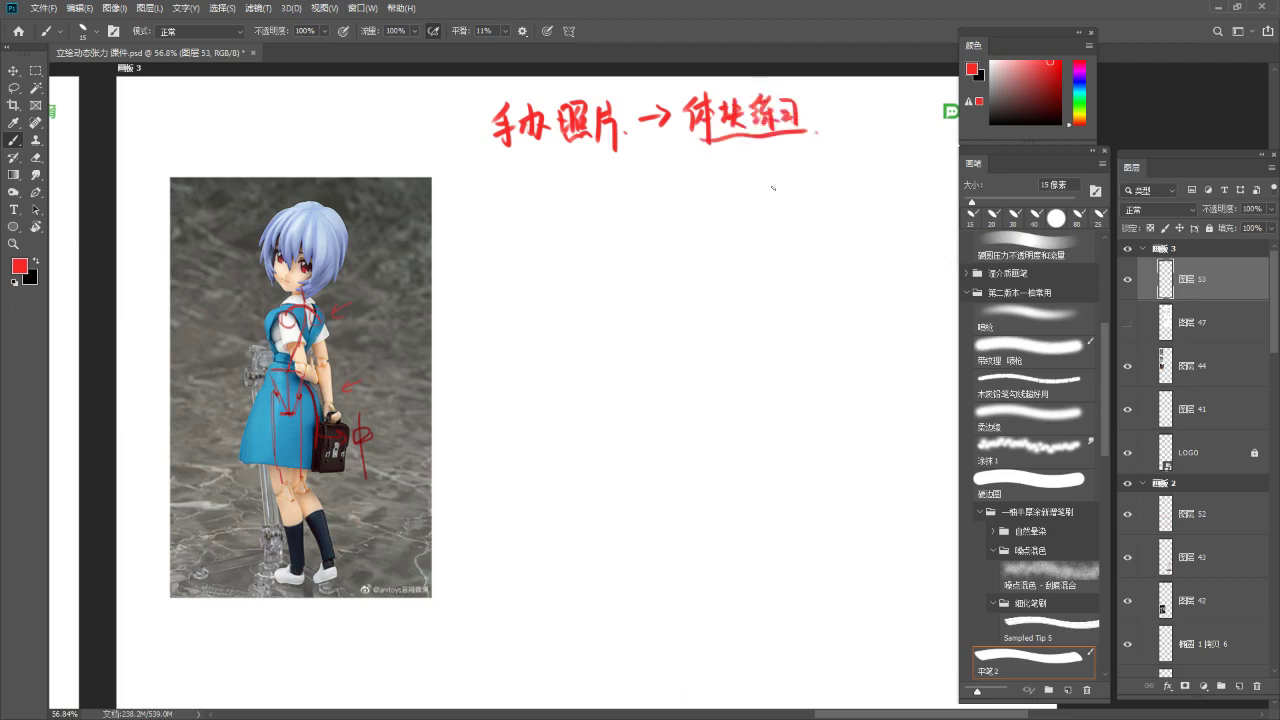
Add another new layer on 画板 3 and try a short vertical stroke beside the figure photo
key(ctrl+alt+shift+n)
drag(560, 269, 548, 226)
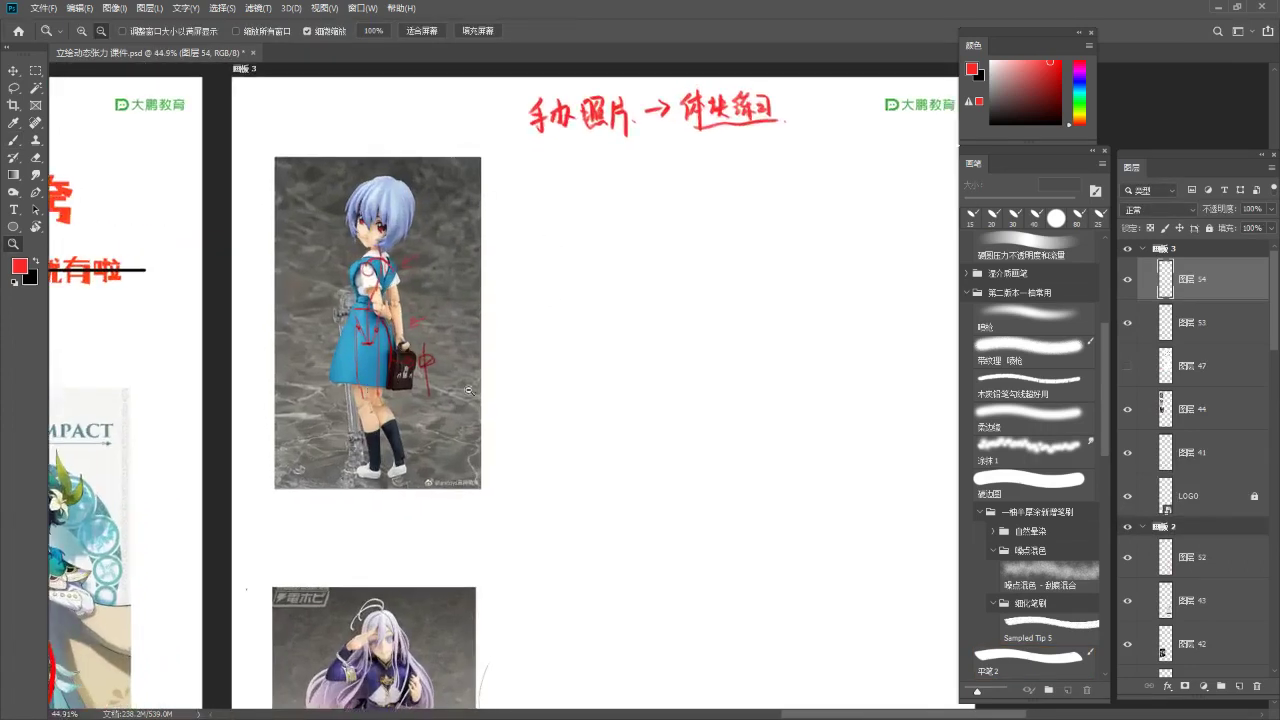
key(b)
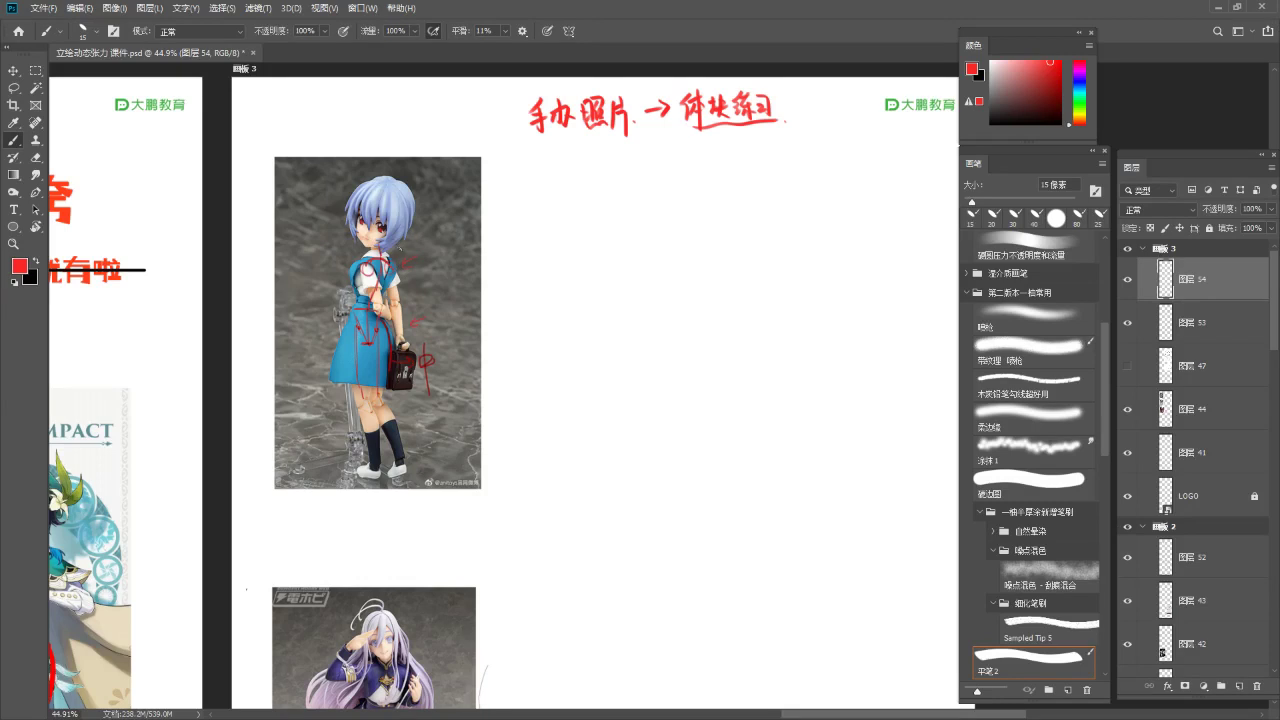
drag(618, 208, 617, 248)
key(ctrl+z)
Lower the opacity of the figure photos' layer 图层 44 to 29% and add a new layer directly above it
ctrl+click(440, 440)
click(1271, 211)
drag(1270, 227, 1228, 227)
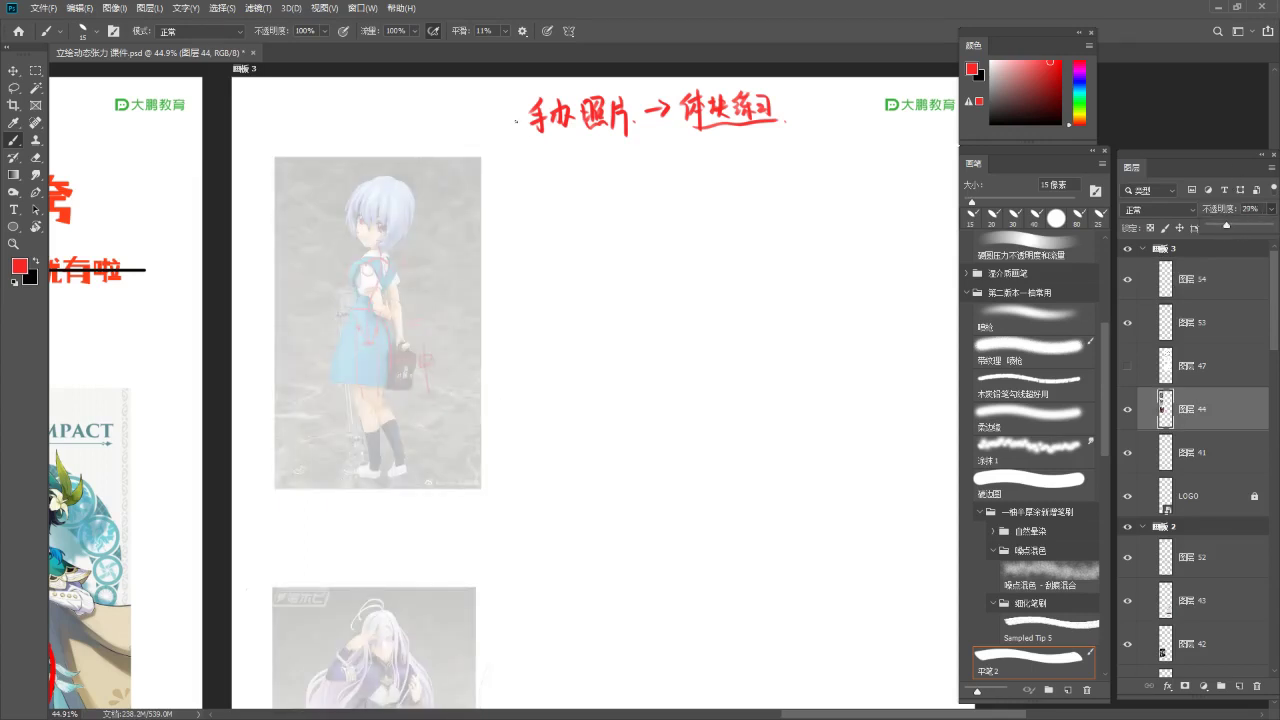
key(ctrl+shift+alt+n)
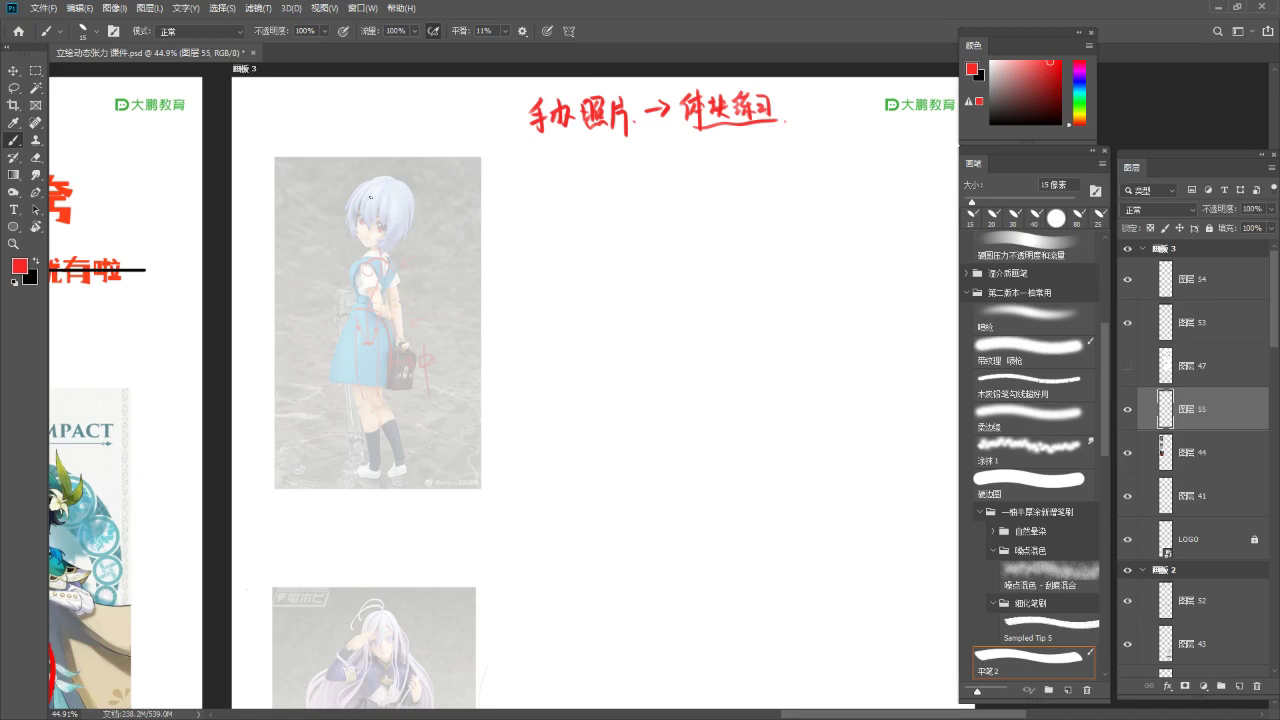
Sketch the blue-haired figure's head in red with its skull outline, face centre line, eye line and neck, redoing misplaced strokes
mouse_move(457, 212)
mouse_down()
mouse_move(480, 203)
mouse_move(349, 203)
mouse_move(357, 228)
mouse_up()
key(ctrl+z)
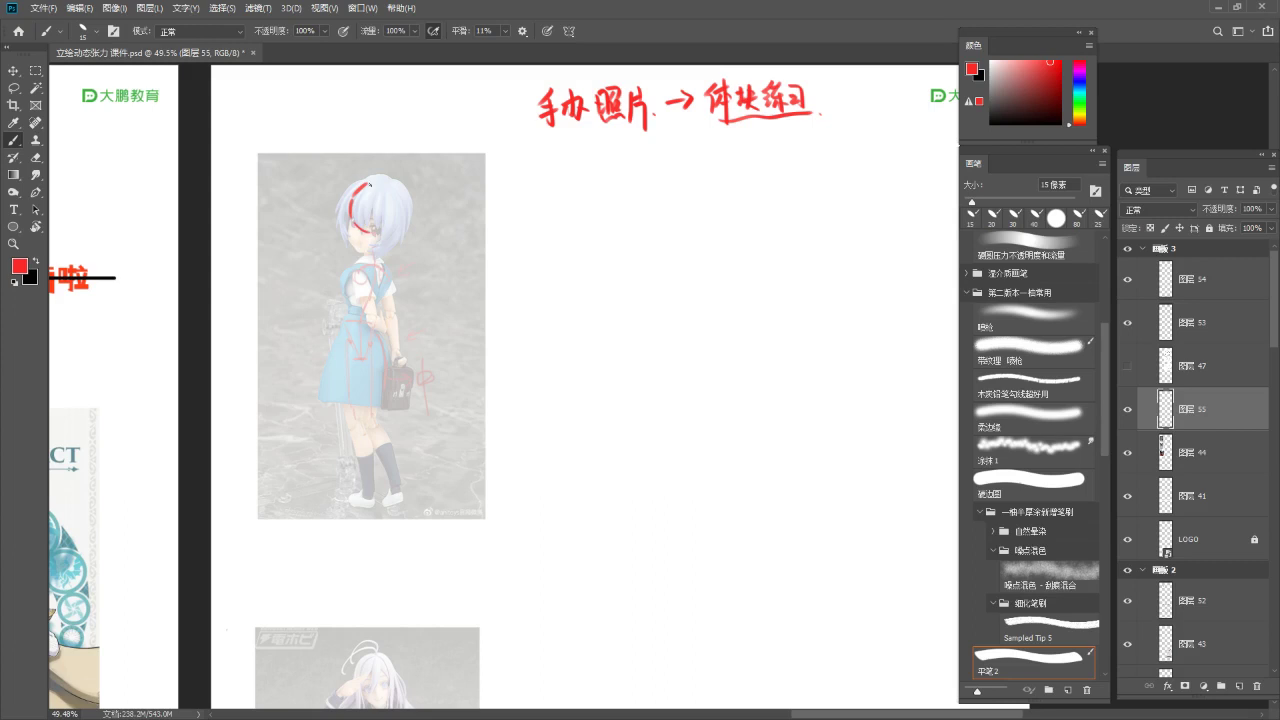
mouse_move(358, 186)
mouse_down()
mouse_move(392, 192)
mouse_move(401, 224)
mouse_move(401, 213)
mouse_move(354, 246)
mouse_up()
key(ctrl+z)
key(ctrl+z)
key(ctrl+z)
key(ctrl+z)
key(ctrl+z)
key(ctrl+z)
drag(368, 207, 363, 245)
key(ctrl+z)
key(ctrl+z)
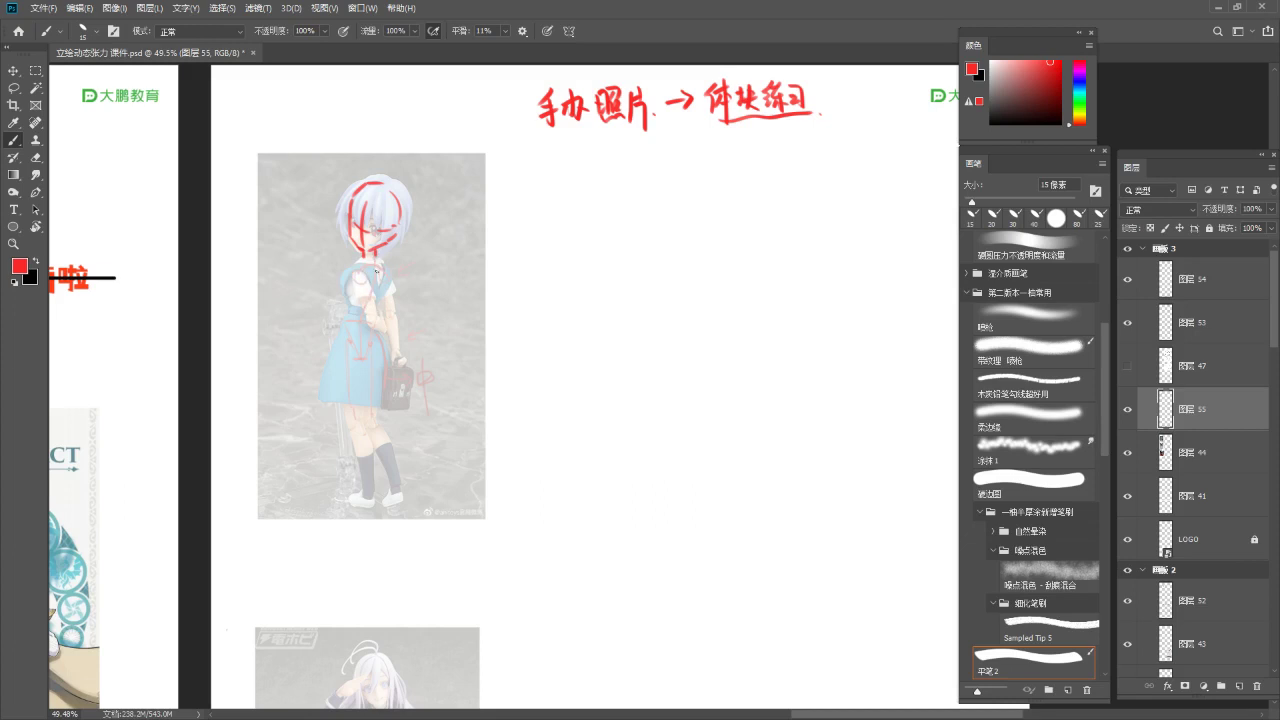
Draw the curved shoulder line and shoulder joints below the blue-haired figure's neck
drag(383, 265, 352, 272)
key(ctrl+z)
drag(387, 258, 376, 249)
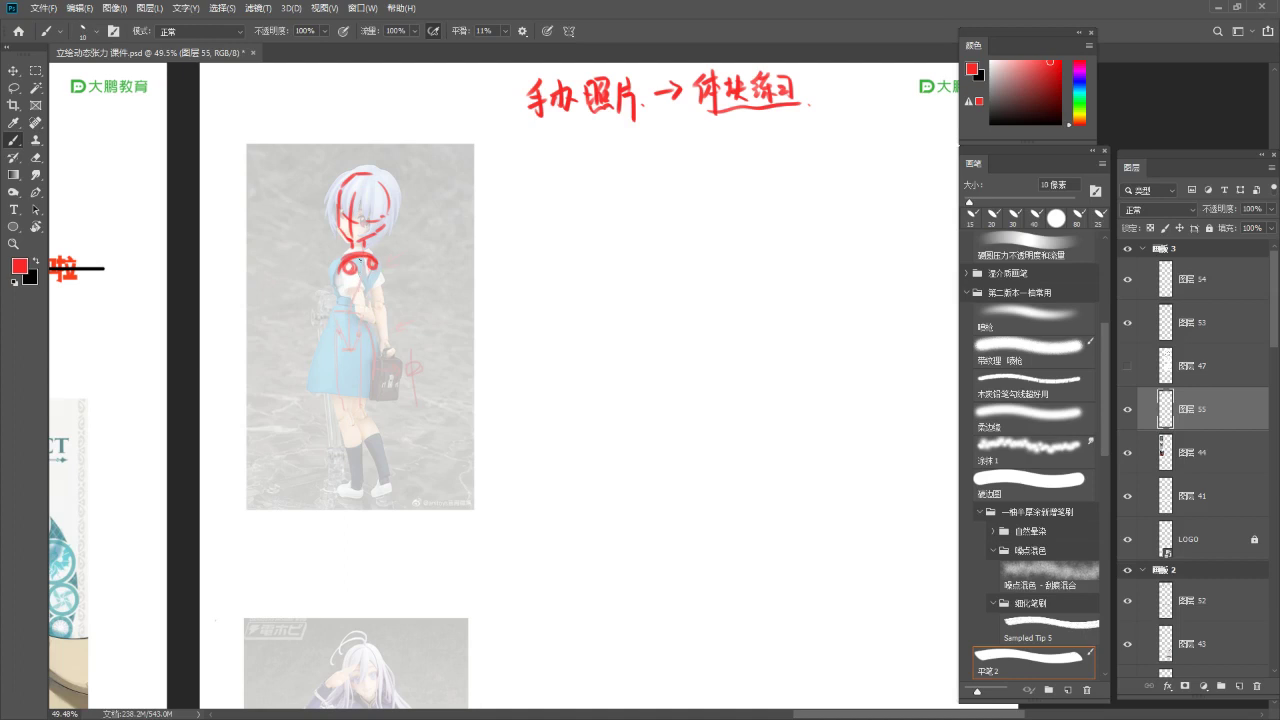
Block in the blue-haired figure's ribcage with a 10 px brush, adding its side contours and centre line and redoing misplaced strokes
drag(354, 308, 354, 313)
key(ctrl+z)
key(ctrl+z)
key(ctrl+z)
drag(362, 262, 348, 311)
key(ctrl+z)
key(ctrl+z)
drag(342, 265, 340, 302)
key(ctrl+z)
key(ctrl+z)
key(ctrl+z)
key(ctrl+z)
key(ctrl+z)
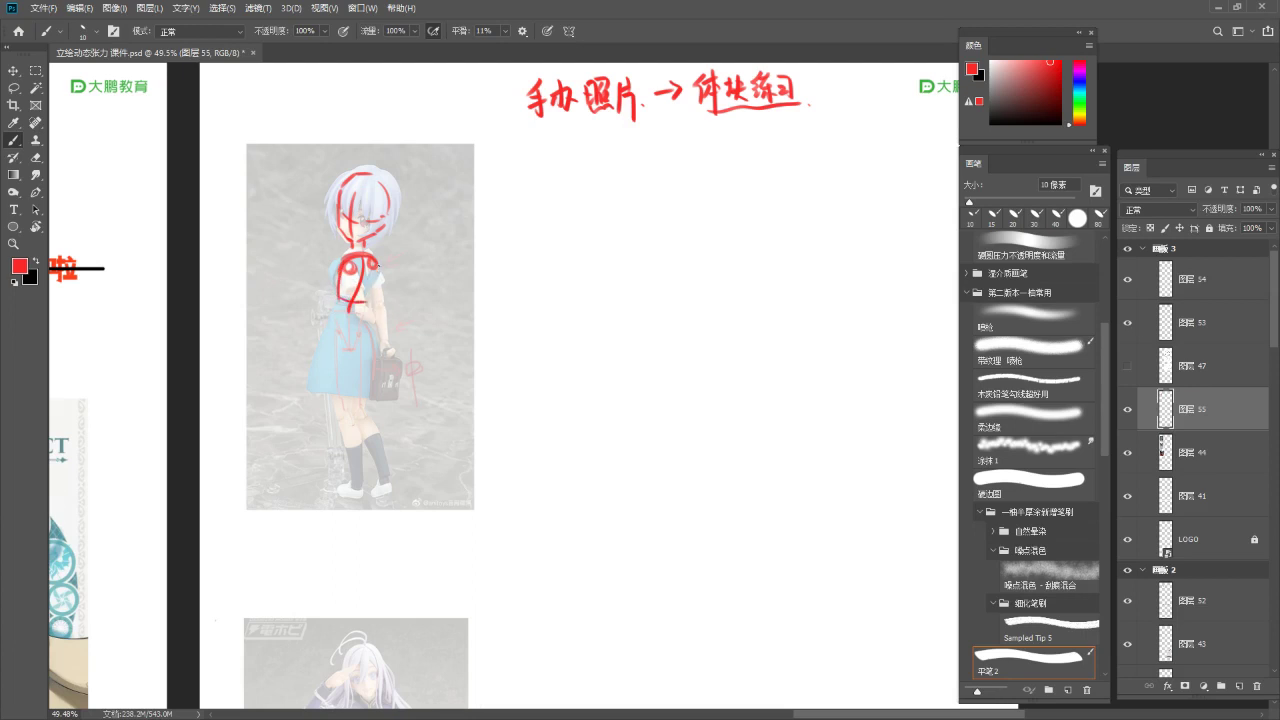
key(e)
key(b)
scroll(354, 268, down, 2)
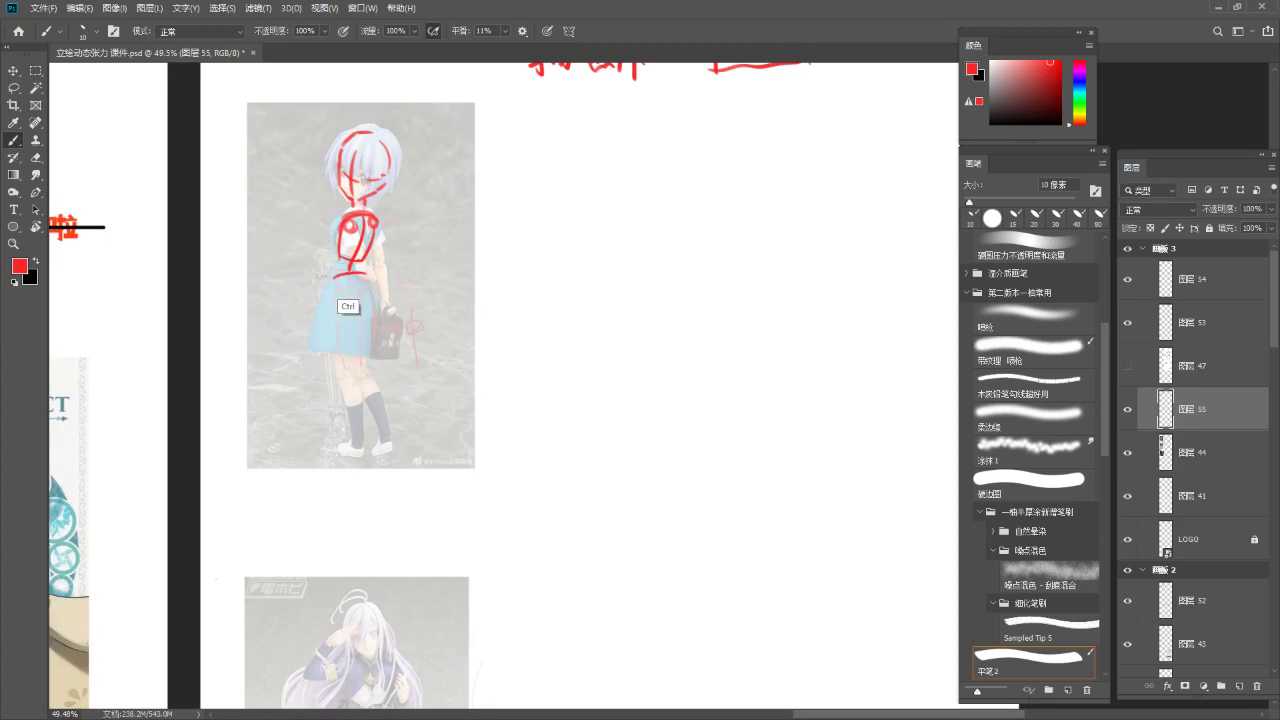
Block in the pelvis below the ribcage with its waist line, sides and hip sockets, and erase stray marks inside it
drag(332, 276, 365, 274)
key(ctrl+z)
key(ctrl+z)
drag(336, 273, 332, 298)
drag(334, 291, 350, 309)
drag(357, 284, 357, 309)
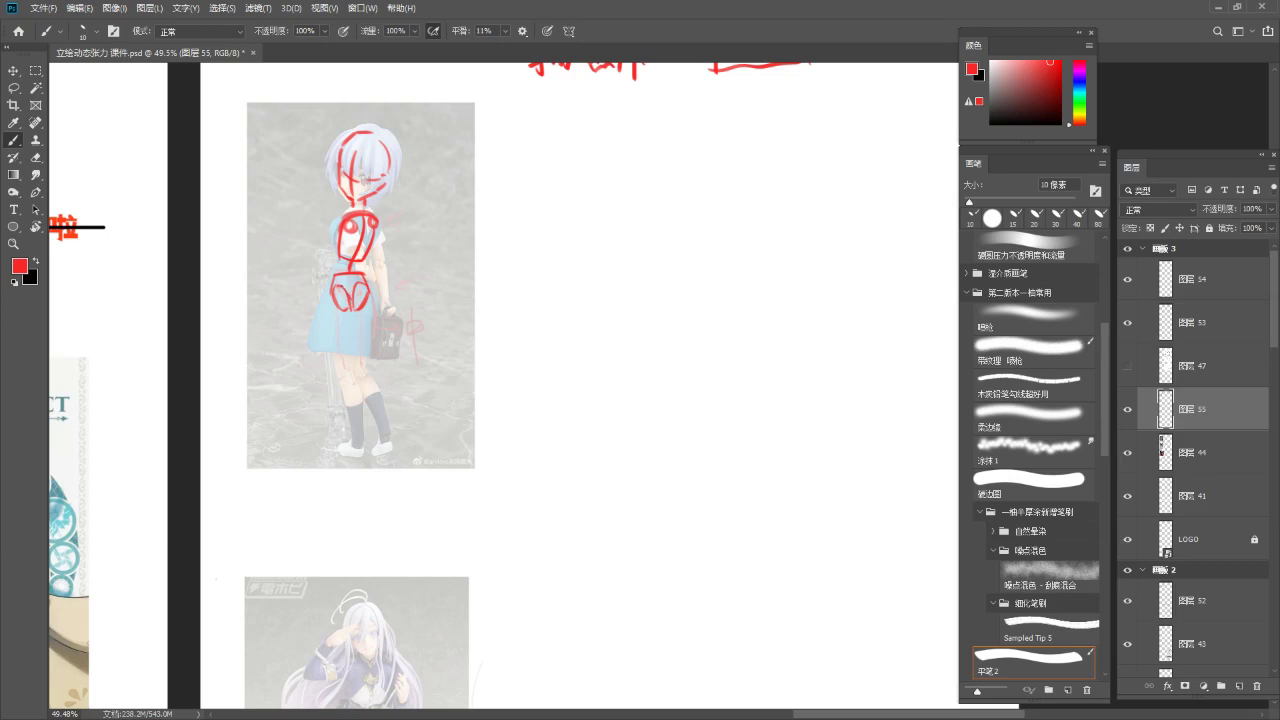
key(e)
drag(345, 292, 352, 303)
key(b)
Try contour strokes for the blue-haired figure's thighs from the pelvis down to the knees
mouse_move(356, 309)
mouse_down()
mouse_move(341, 312)
mouse_move(362, 341)
mouse_up()
drag(341, 281, 335, 338)
key(ctrl+z)
drag(336, 286, 339, 368)
key(ctrl+z)
drag(334, 322, 342, 373)
key(ctrl+z)
key(ctrl+z)
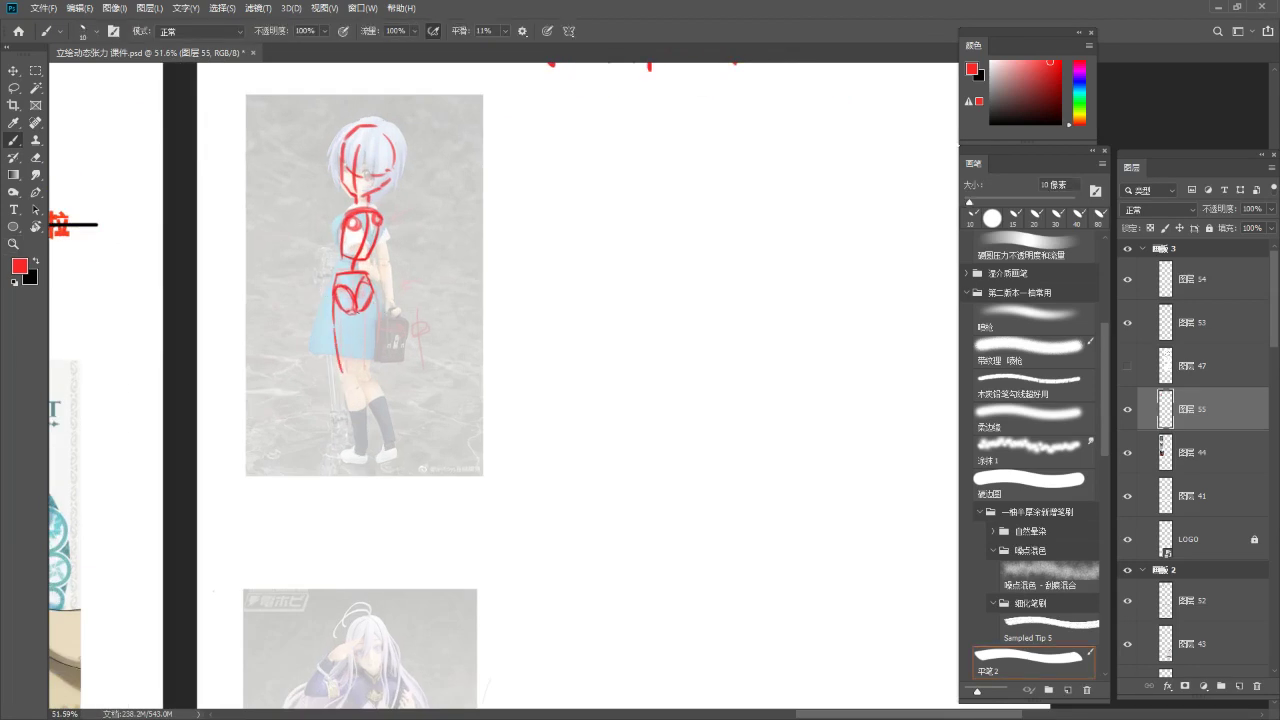
key(ctrl+z)
Sketch both thighs with round knee joints, plus one lower leg with its ankle and foot, redoing misplaced contours
drag(356, 323, 353, 370)
key(ctrl+z)
drag(334, 322, 339, 366)
key(ctrl+z)
drag(357, 312, 349, 382)
key(ctrl+z)
key(ctrl+z)
key(ctrl+z)
key(ctrl+z)
drag(381, 313, 380, 342)
key(ctrl+z)
drag(373, 284, 375, 366)
key(ctrl+z)
mouse_move(373, 284)
mouse_down()
mouse_move(366, 380)
mouse_move(340, 339)
mouse_move(346, 395)
mouse_up()
key(ctrl+z)
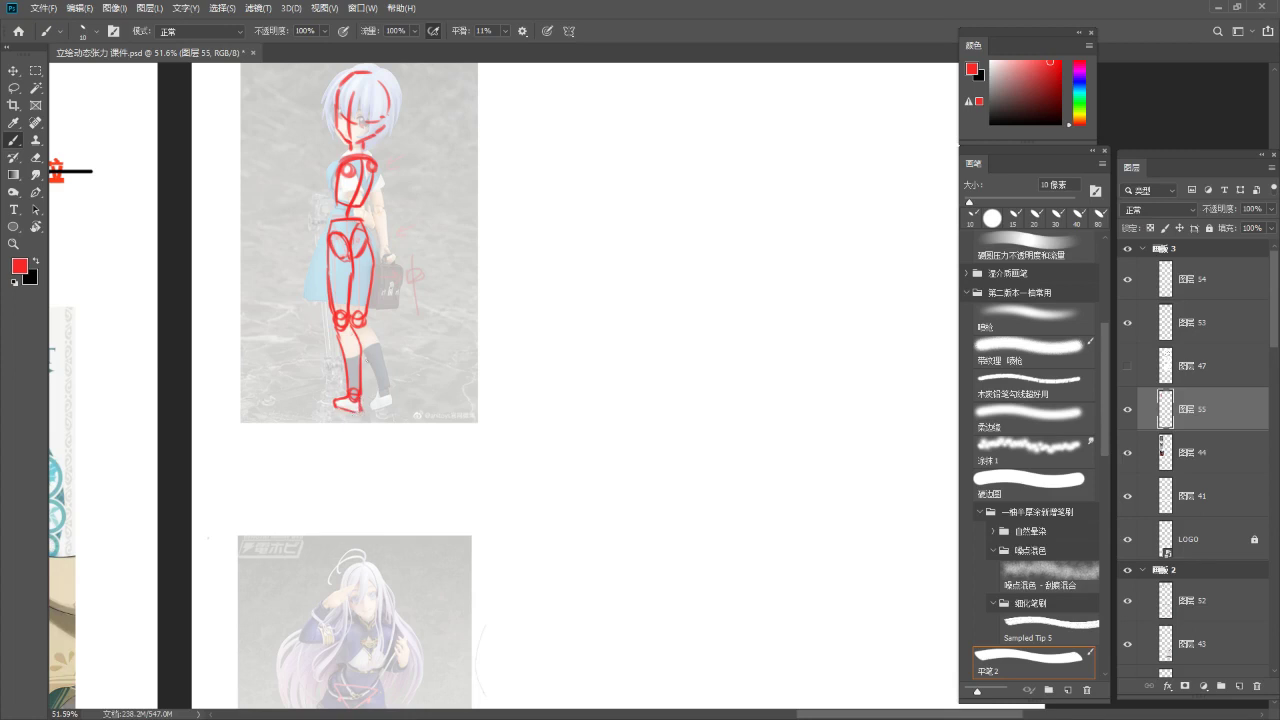
Sketch the blue-haired figure's other lower leg and foot
drag(366, 356, 378, 393)
mouse_move(377, 343)
mouse_down()
mouse_move(391, 403)
mouse_move(352, 385)
mouse_move(360, 408)
mouse_up()
scroll(360, 286, up, 1)
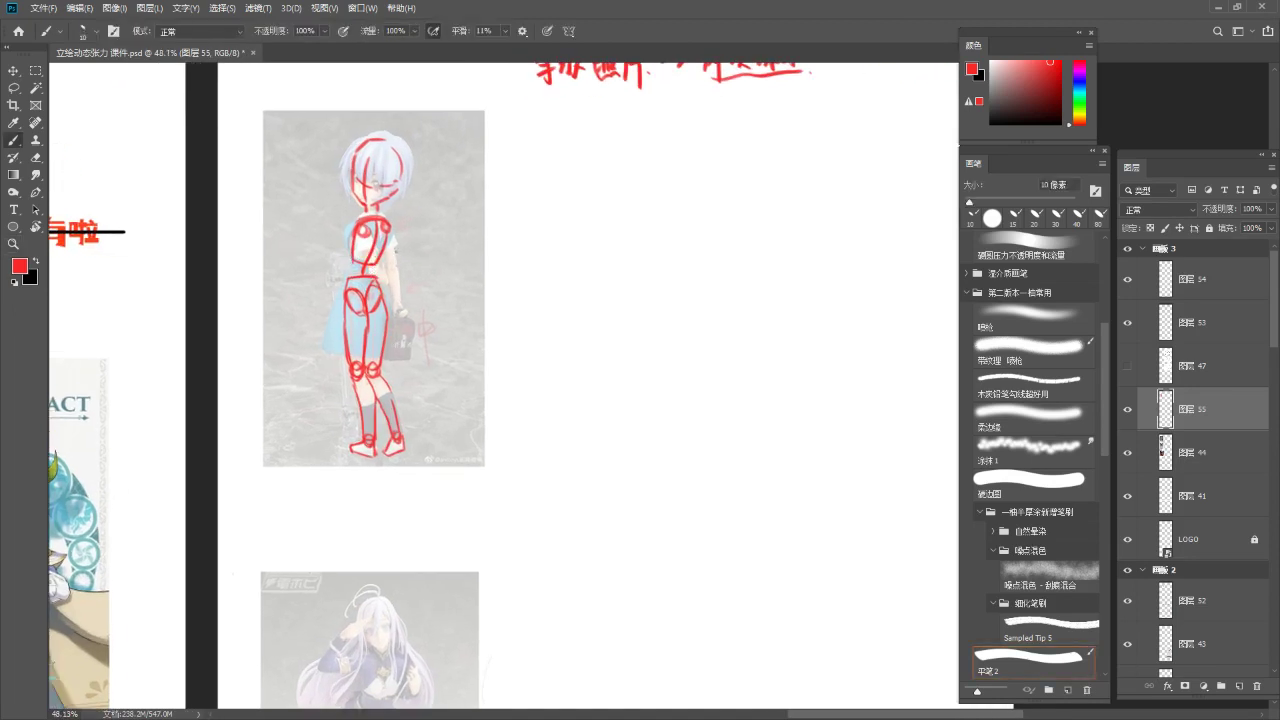
Sketch the blue-haired figure's arms from the shoulder joints through the elbows to the hand holding the bag
scroll(350, 260, up, 1)
scroll(350, 260, up, 1)
key(b)
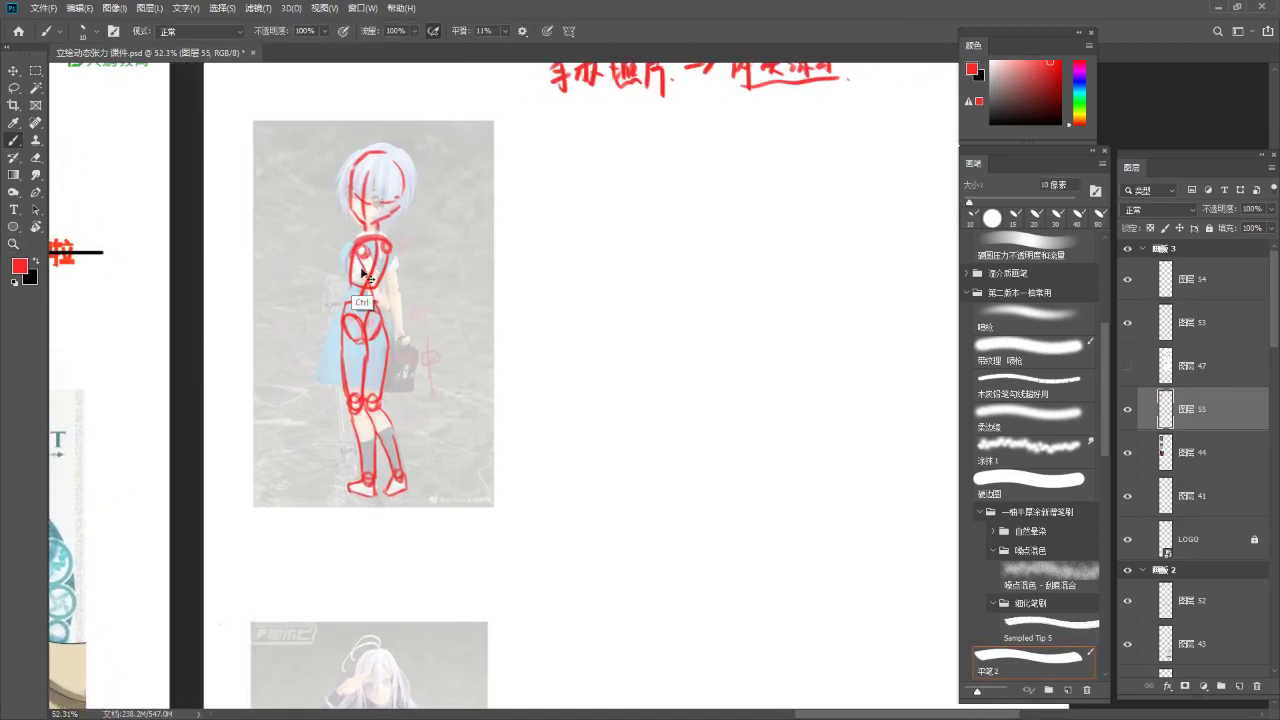
key(ctrl)
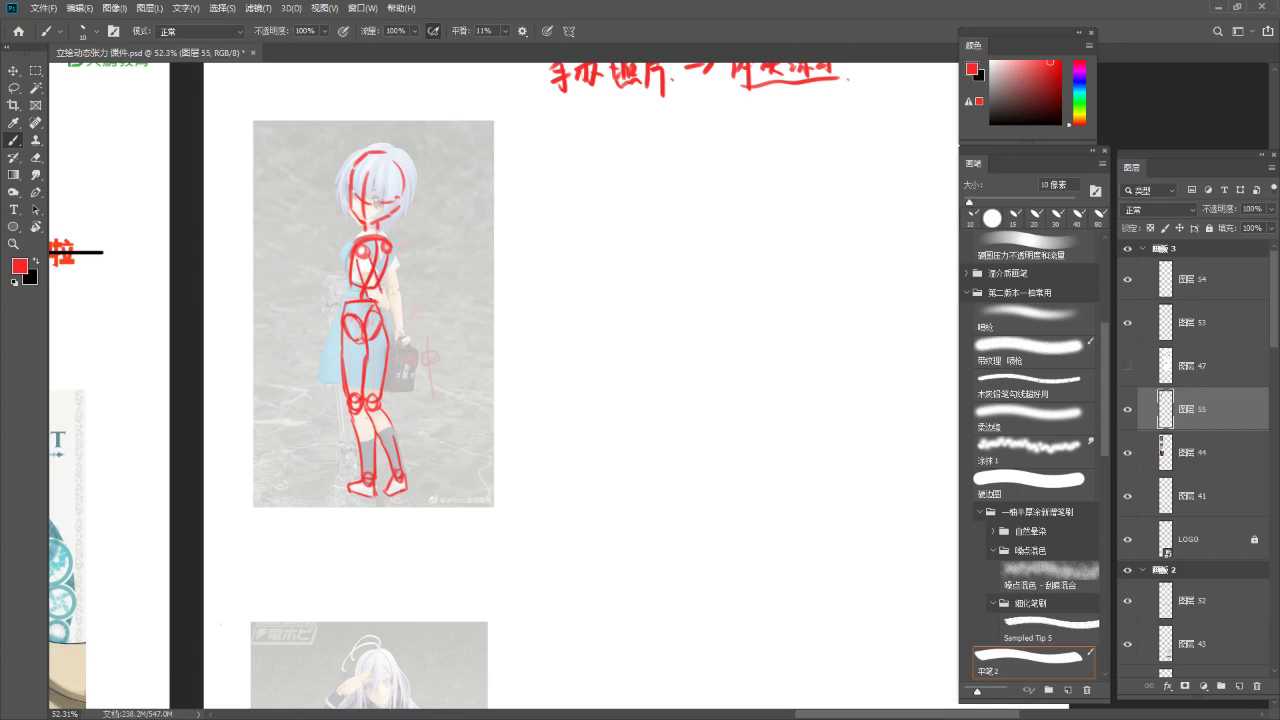
drag(377, 304, 391, 310)
key(ctrl+z)
drag(384, 253, 394, 332)
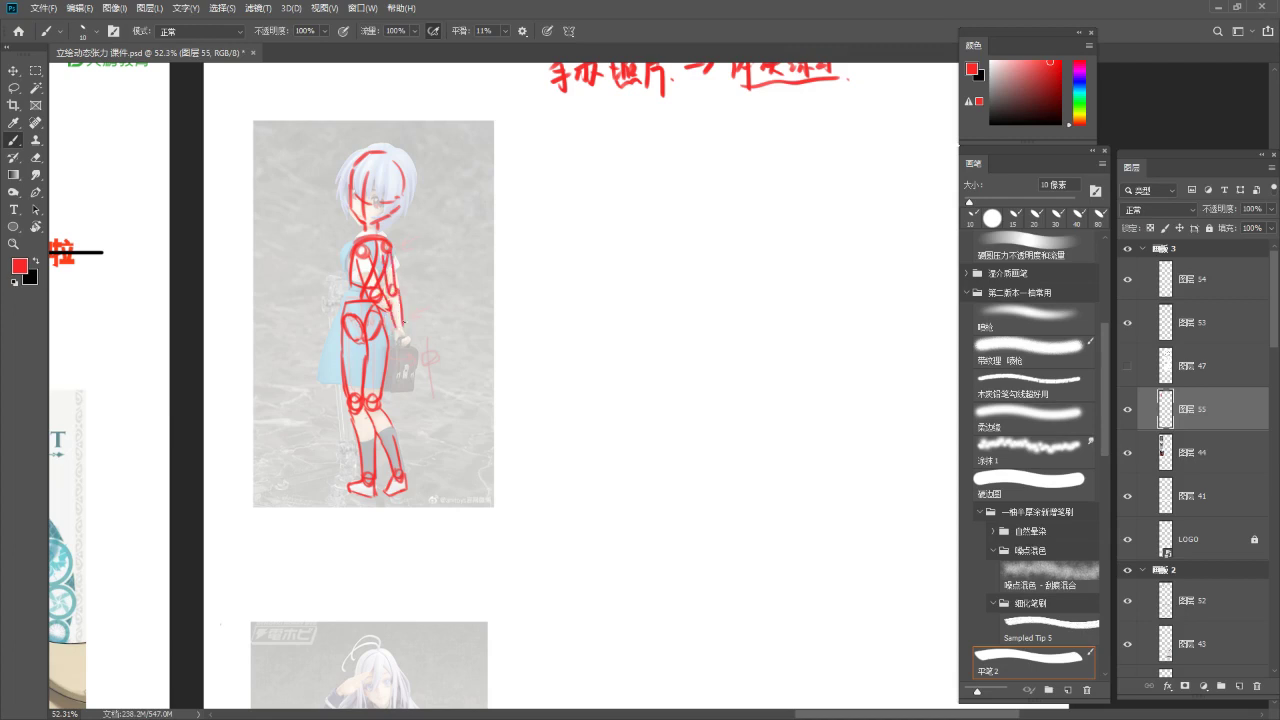
mouse_move(394, 322)
mouse_down()
mouse_move(402, 332)
mouse_move(405, 318)
mouse_up()
key(z)
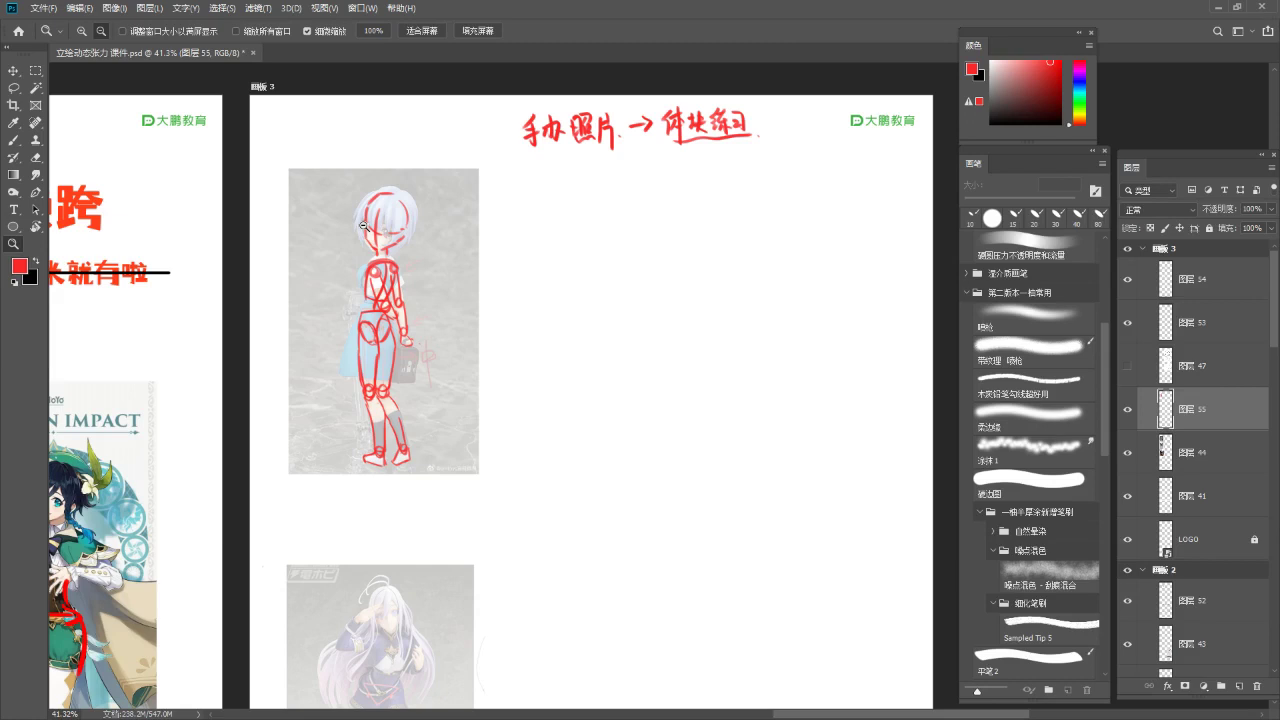
mouse_move(370, 282)
mouse_down()
mouse_move(394, 279)
mouse_move(383, 279)
mouse_up()
key(b)
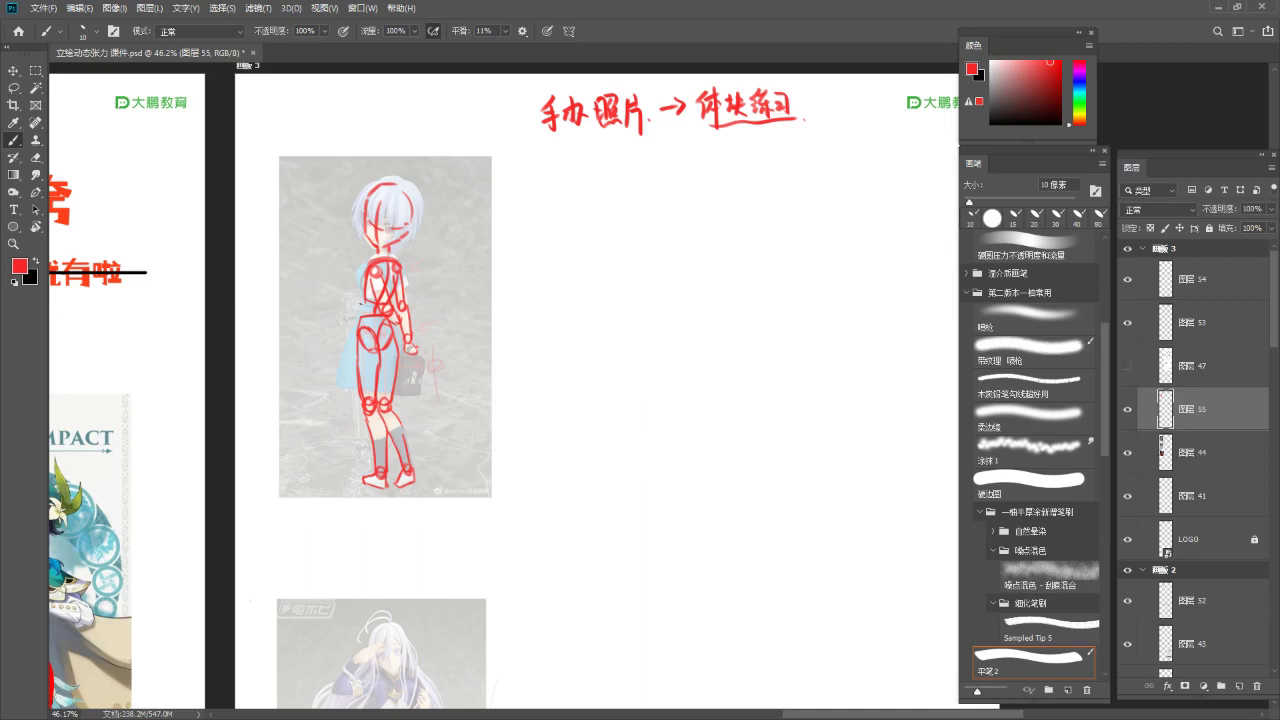
Outline the blue-haired figure's flared skirt over the body blocks in a contrasting blue
key(x)
click(1079, 87)
click(1037, 67)
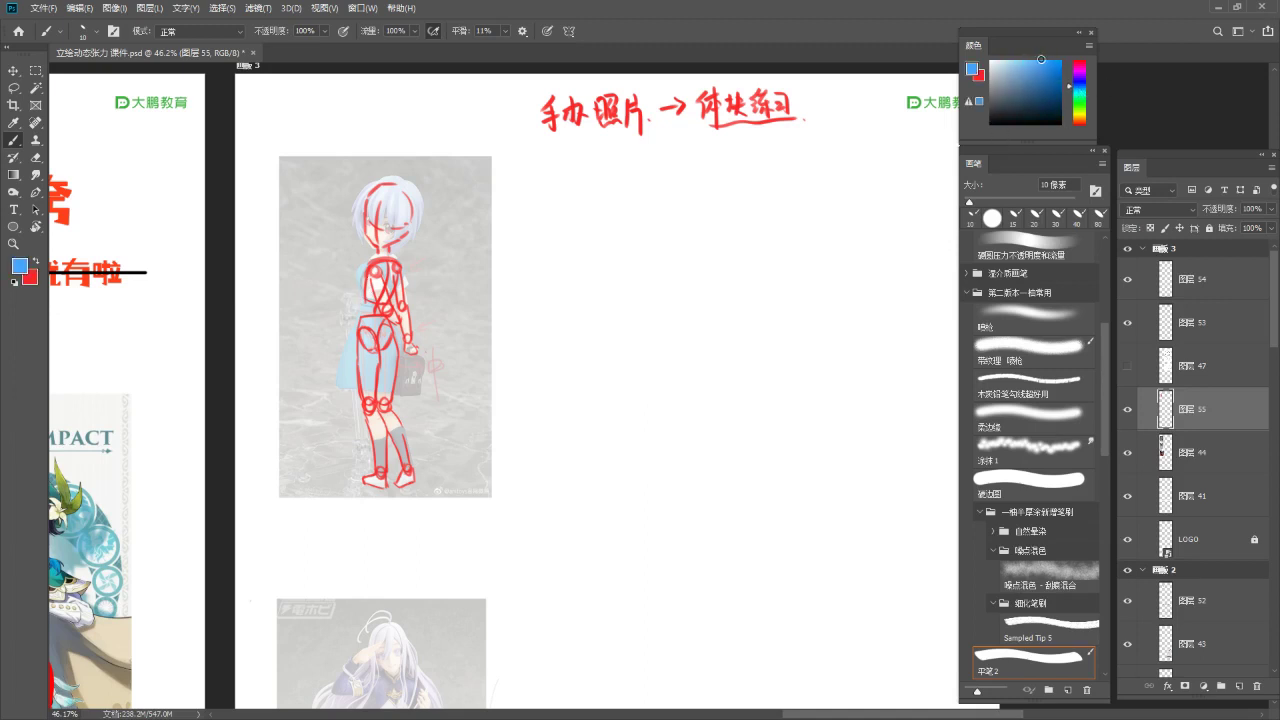
key(z)
drag(345, 260, 357, 260)
key(b)
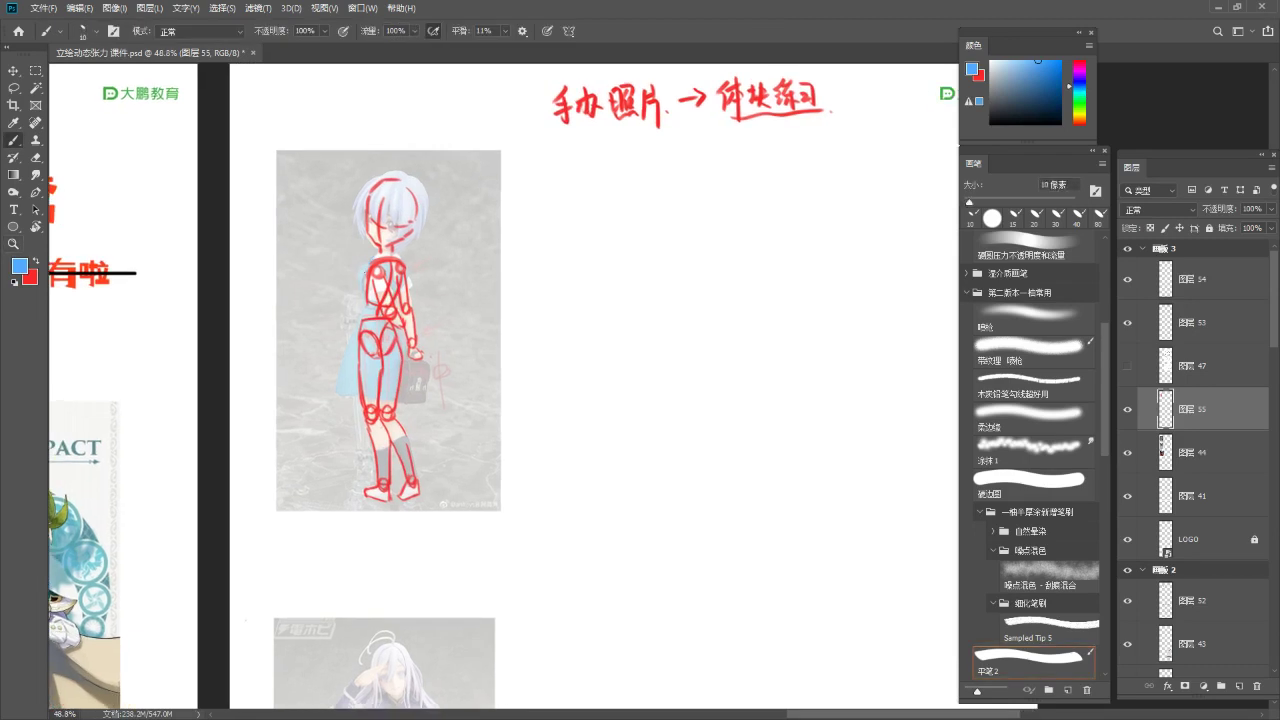
key(ctrl+z)
drag(363, 307, 337, 388)
drag(336, 389, 378, 396)
key(ctrl+z)
key(z)
drag(463, 316, 415, 316)
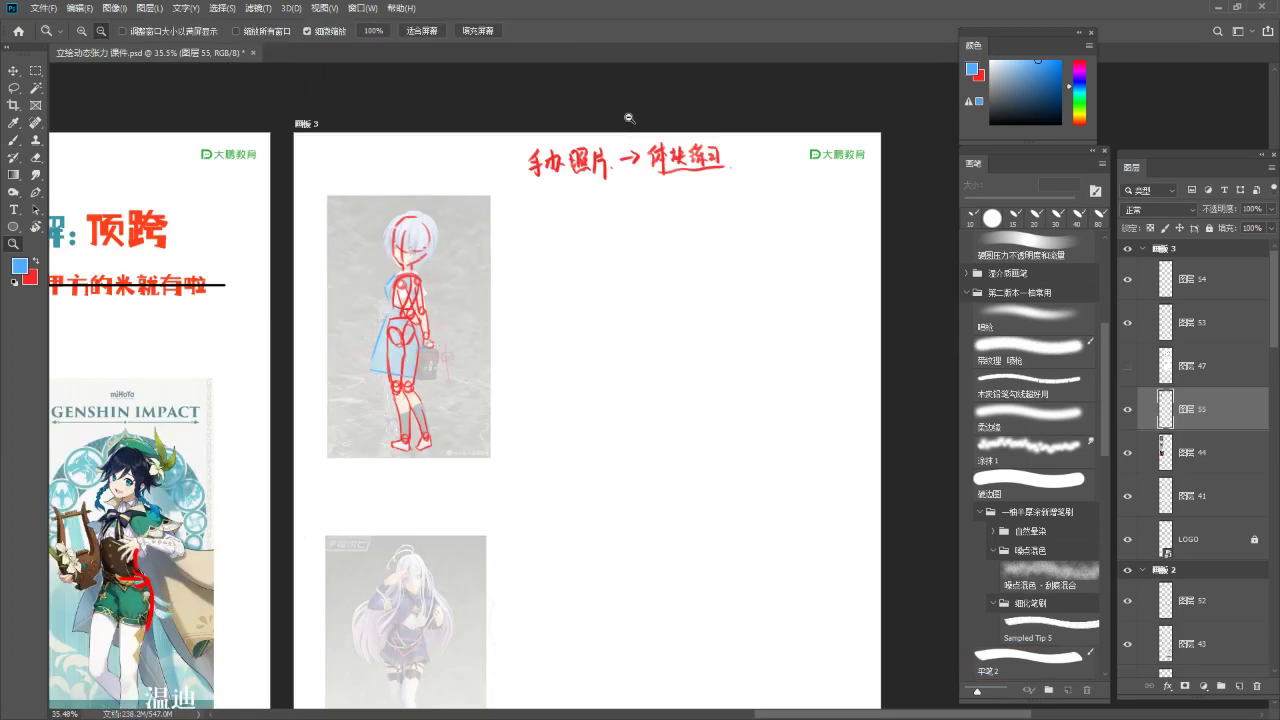
drag(508, 285, 863, 283)
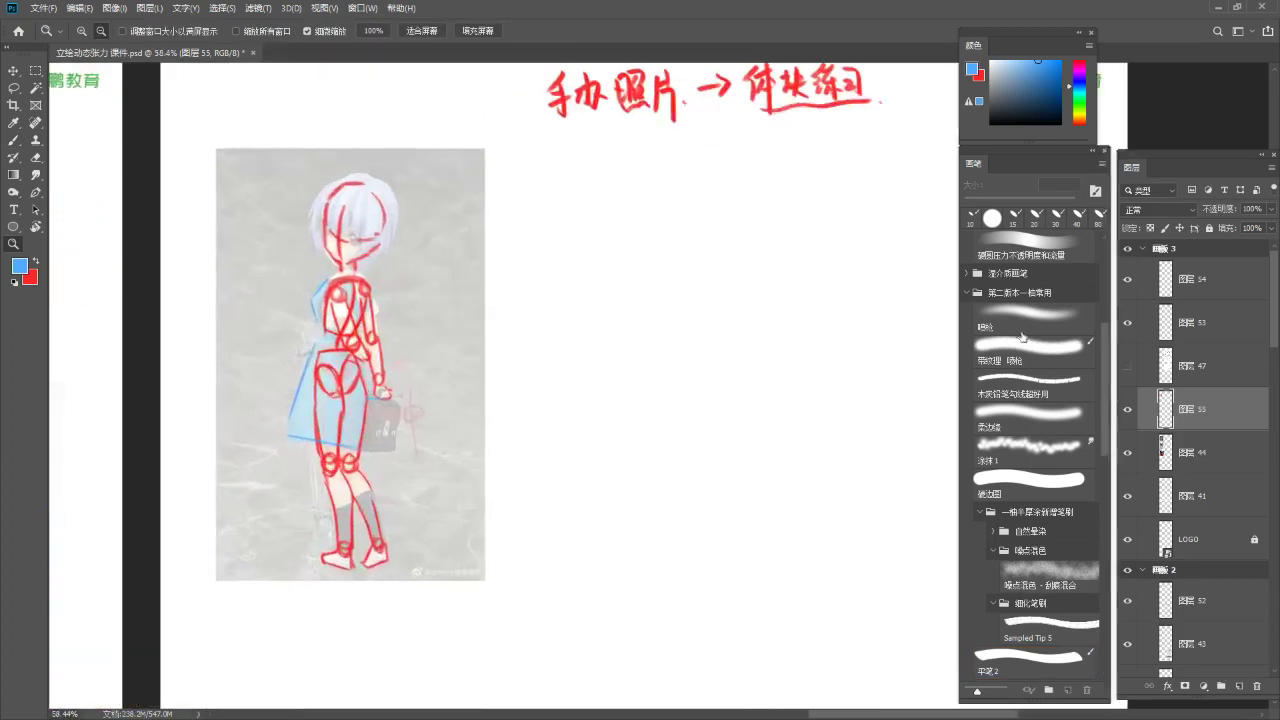
Compare the photo with and without the body-block sketch by toggling the visibility of 图层 55
click(1128, 409)
click(1128, 409)
click(1128, 409)
click(1128, 409)
click(1128, 409)
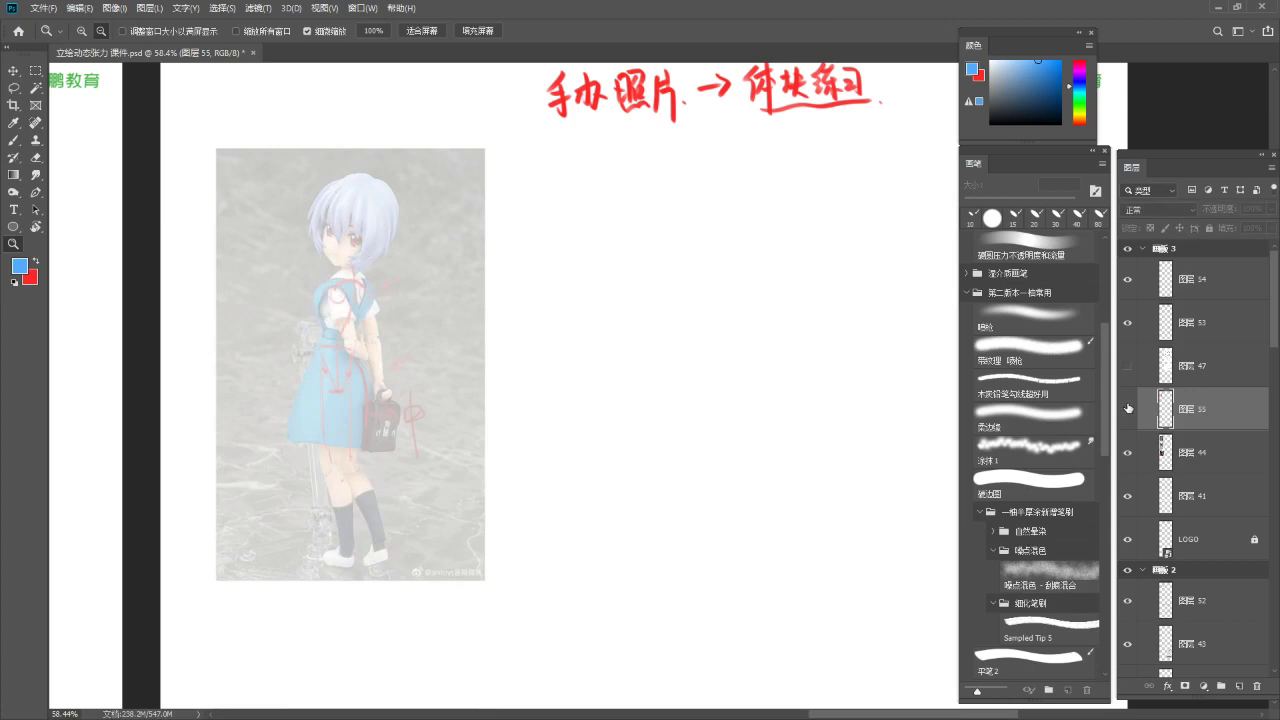
click(1128, 409)
Restore the photo layer 图层 44 to 100% opacity and fade the sketch layer 图层 55 to about 35%
click(1190, 452)
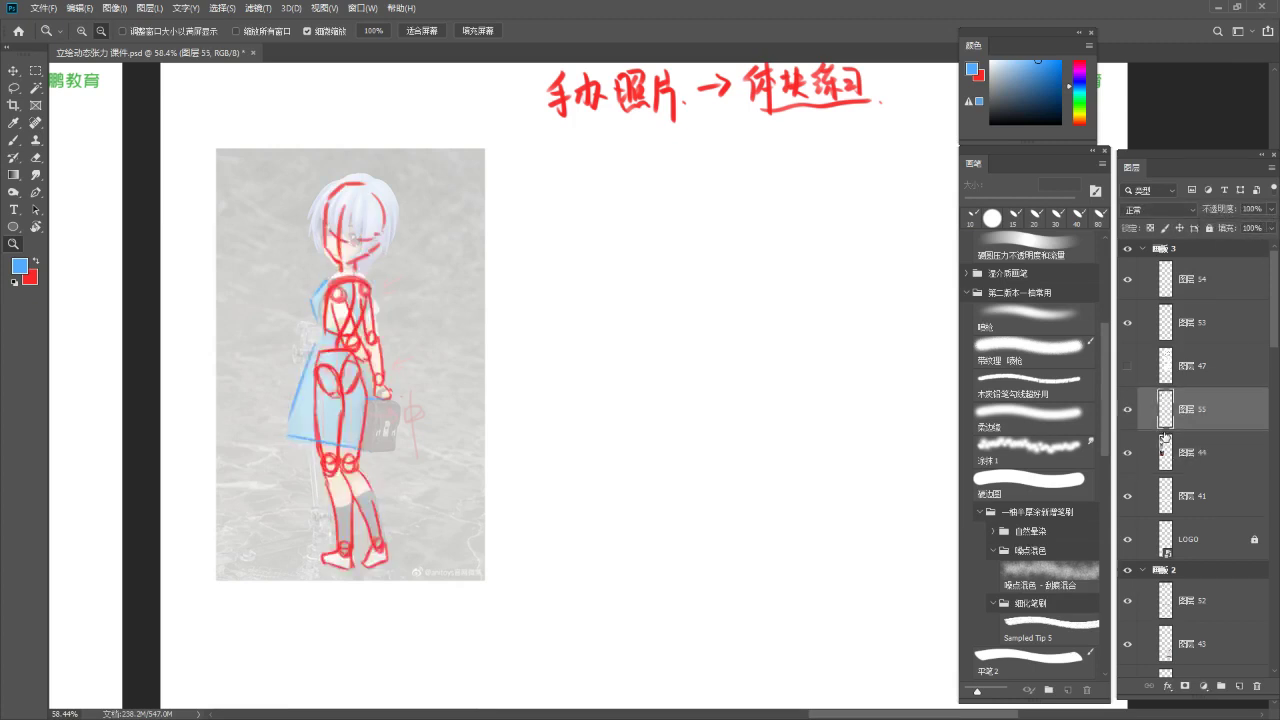
click(1272, 210)
click(1270, 228)
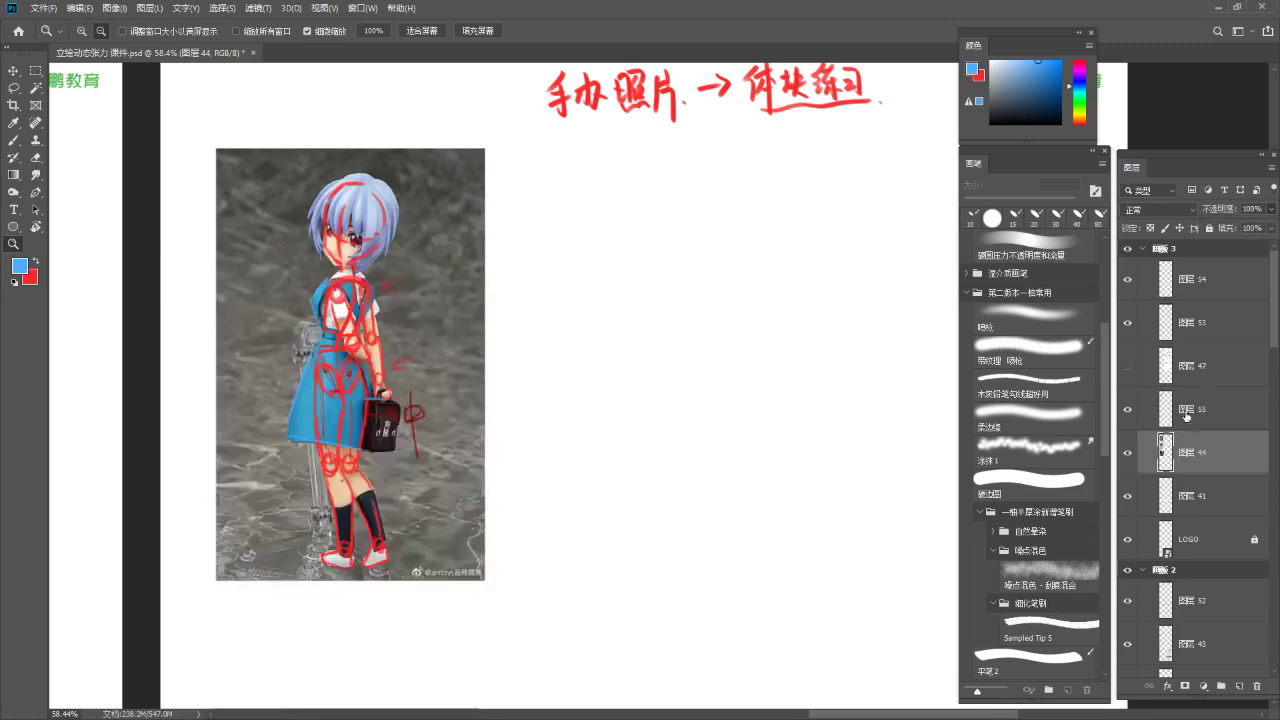
click(1184, 412)
click(1273, 209)
drag(1270, 228, 1231, 229)
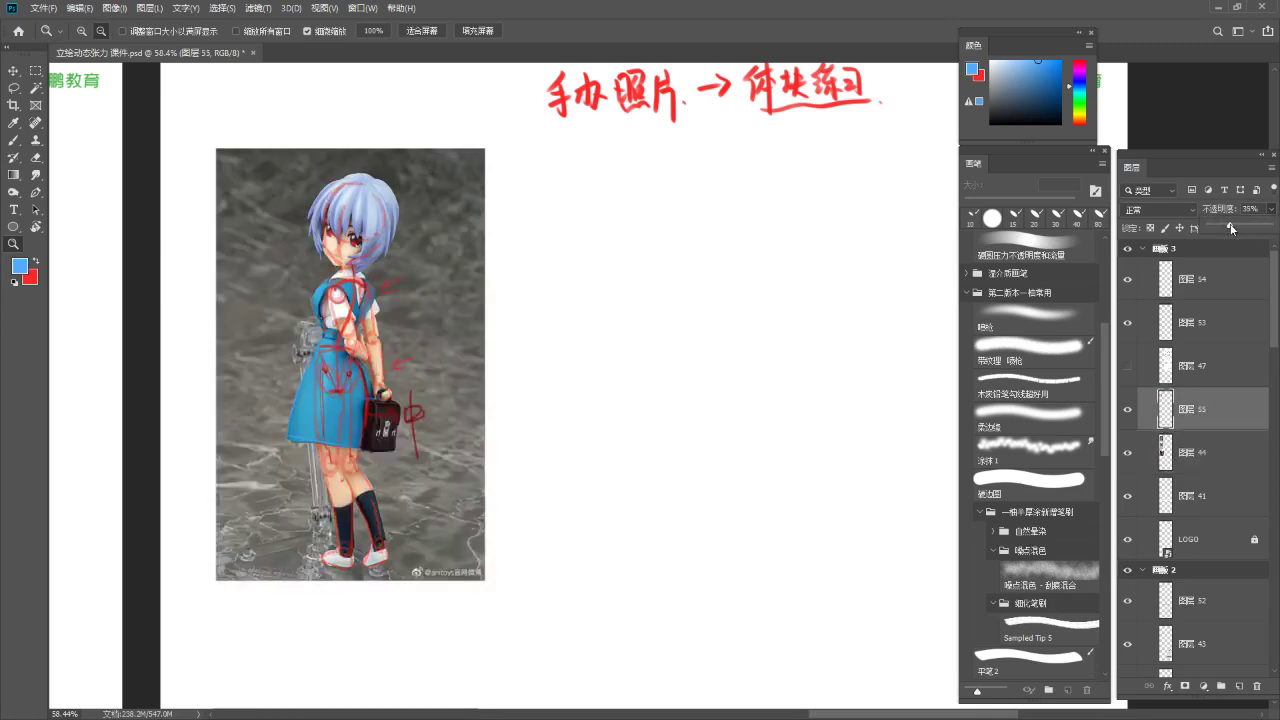
Make 图层 54 the active layer and set the brush colour to a dark red
click(1220, 290)
mouse_move(633, 185)
mouse_down()
mouse_move(614, 211)
mouse_move(604, 203)
mouse_move(606, 223)
mouse_move(602, 193)
mouse_up()
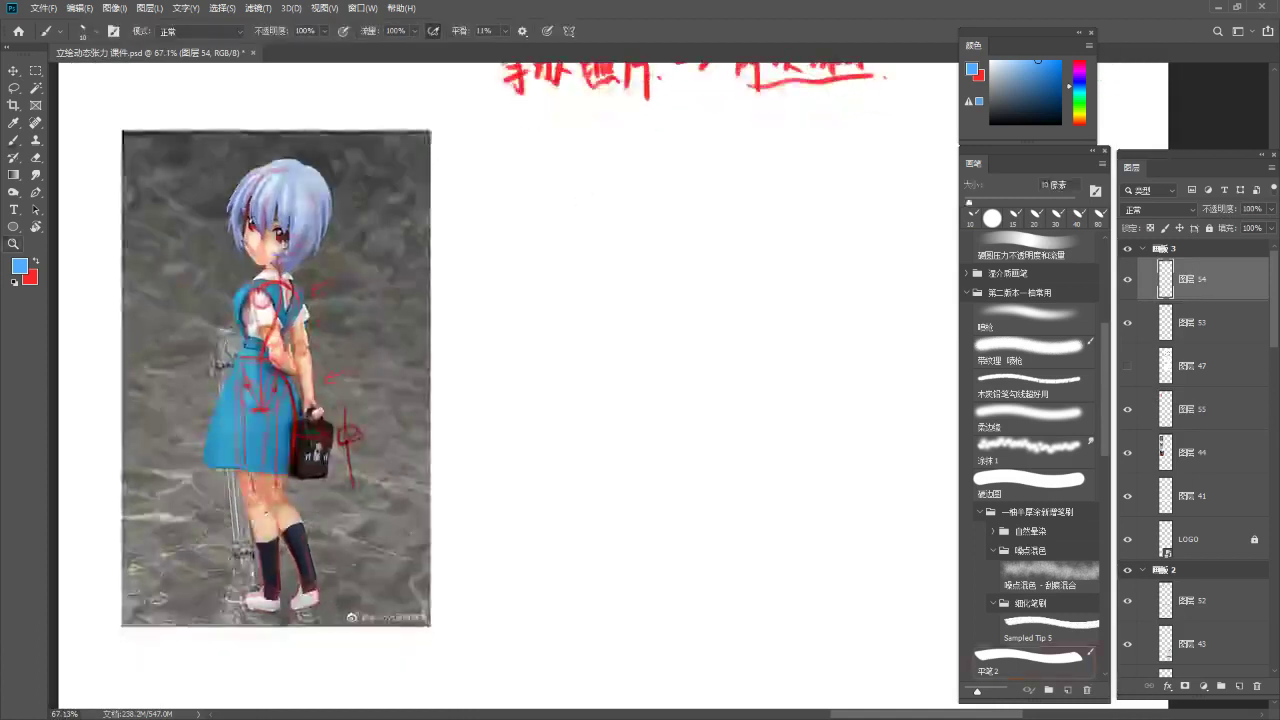
key(x)
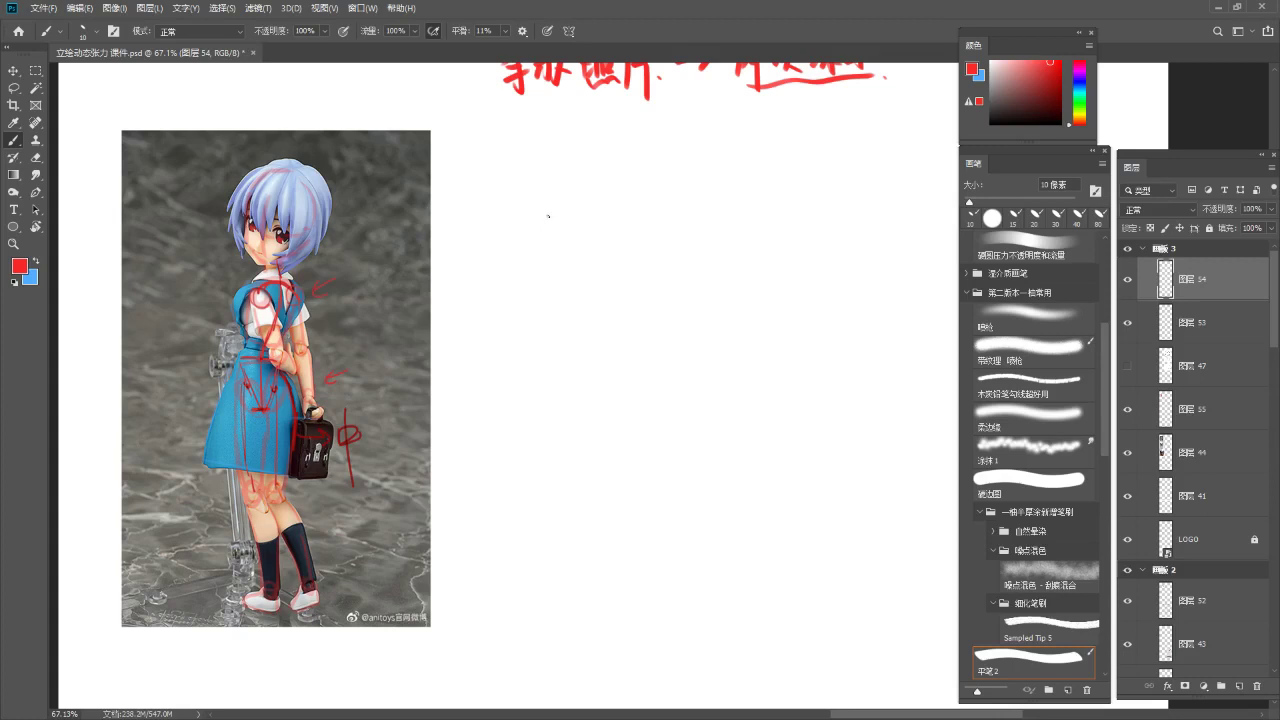
drag(1000, 103, 981, 103)
drag(595, 192, 589, 168)
drag(598, 167, 597, 166)
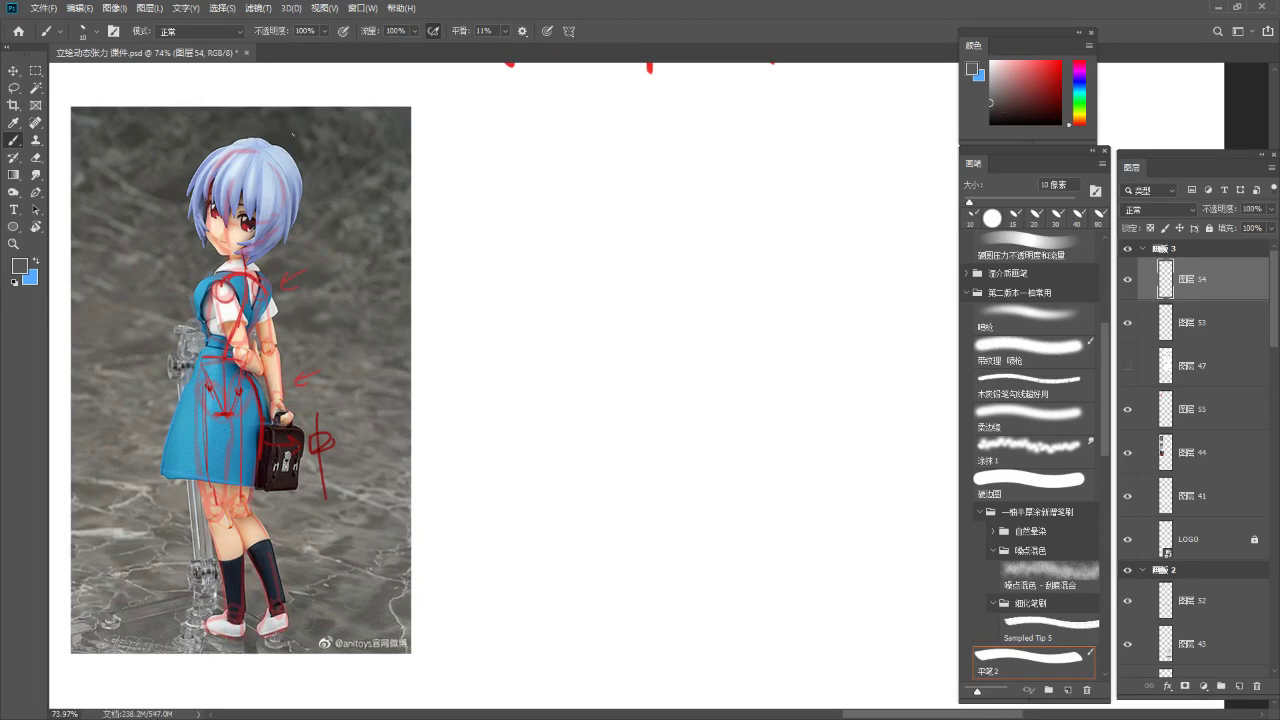
click(985, 114)
drag(1035, 113, 1038, 101)
Draw horizontal guidelines from the figure's head top, feet and chin across the blank area beside the photo
drag(268, 135, 760, 135)
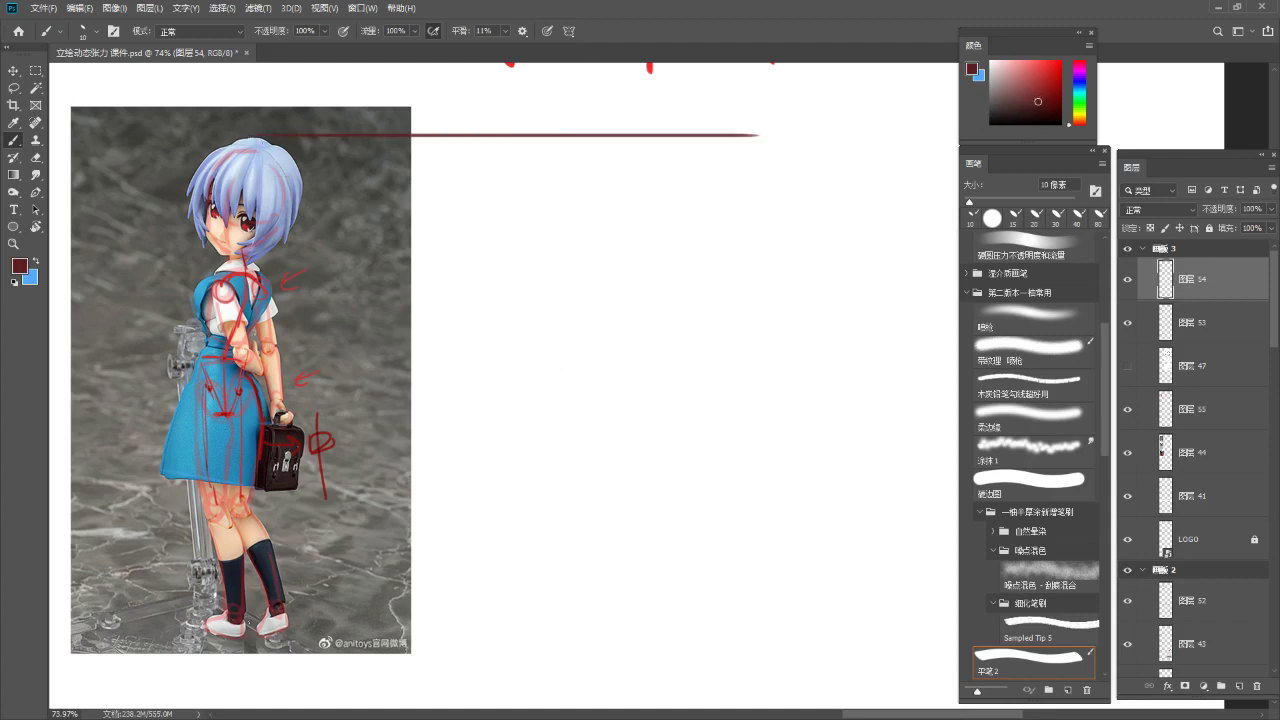
drag(232, 636, 784, 636)
key(ctrl+z)
drag(232, 634, 862, 634)
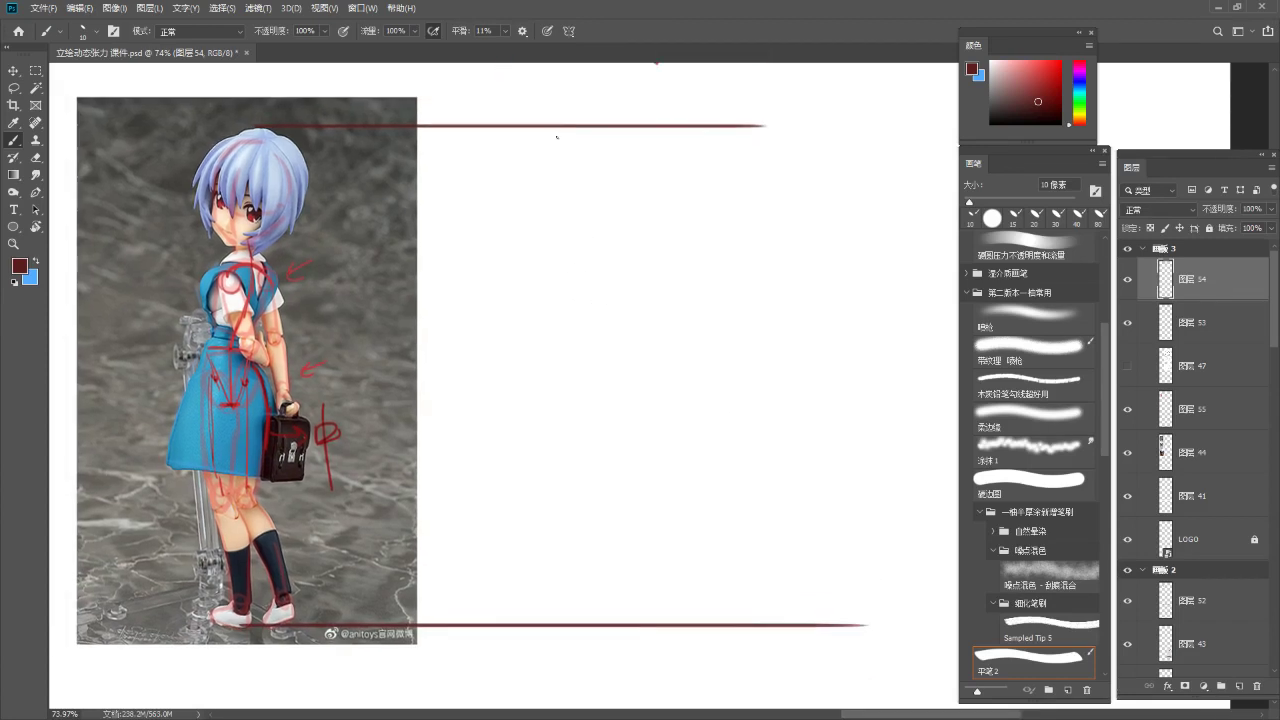
drag(534, 183, 569, 180)
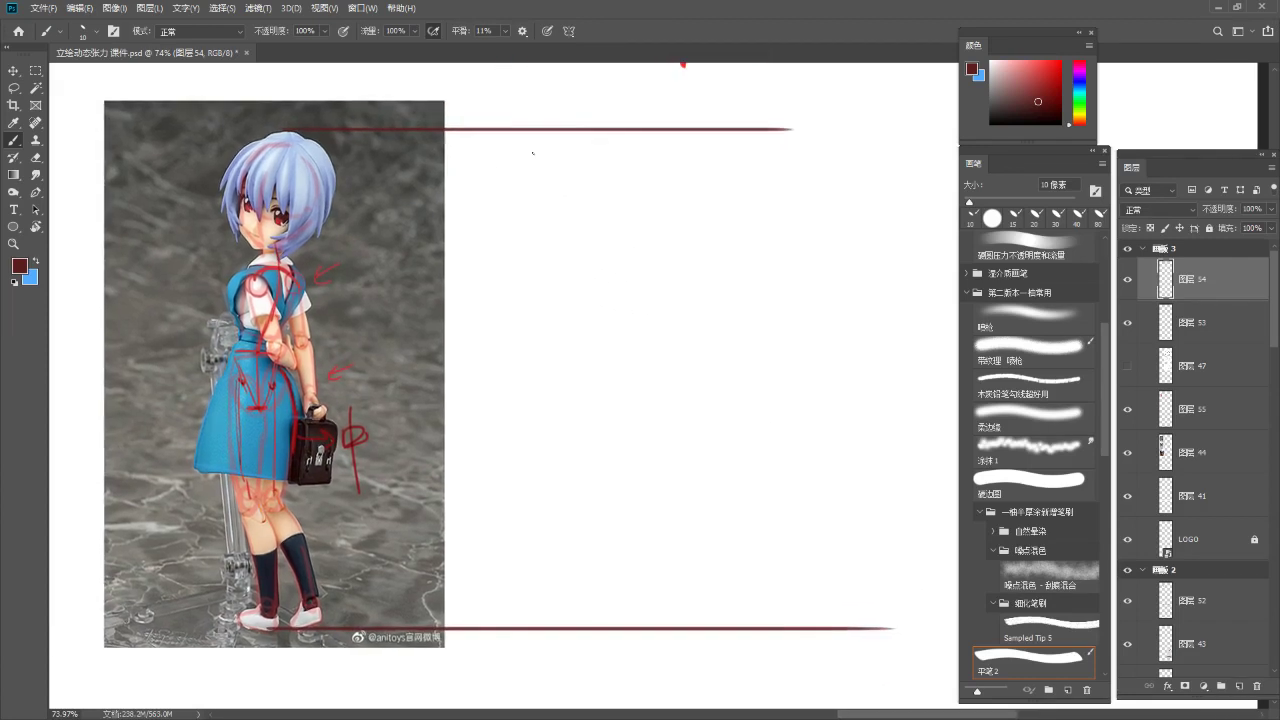
mouse_move(242, 250)
mouse_down()
mouse_move(878, 264)
mouse_move(752, 250)
mouse_up()
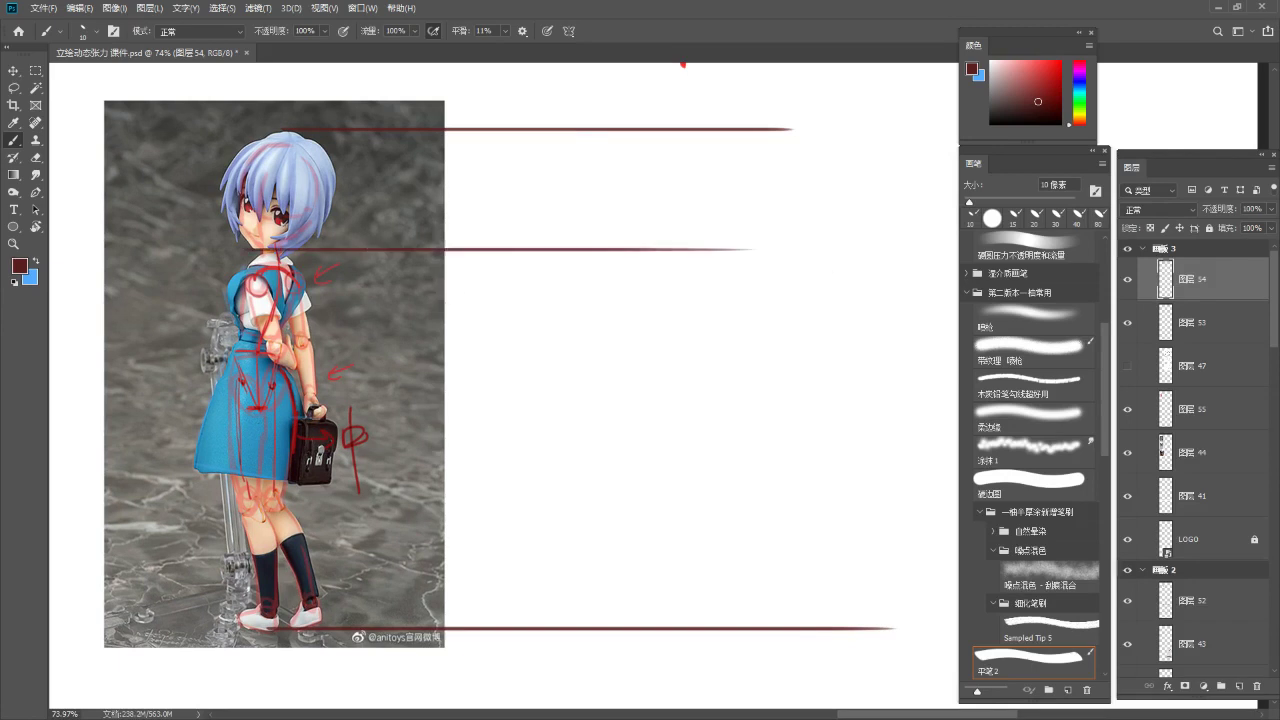
Try freehand head-outline strokes between the head-top and chin guidelines
drag(534, 220, 539, 190)
drag(614, 148, 616, 187)
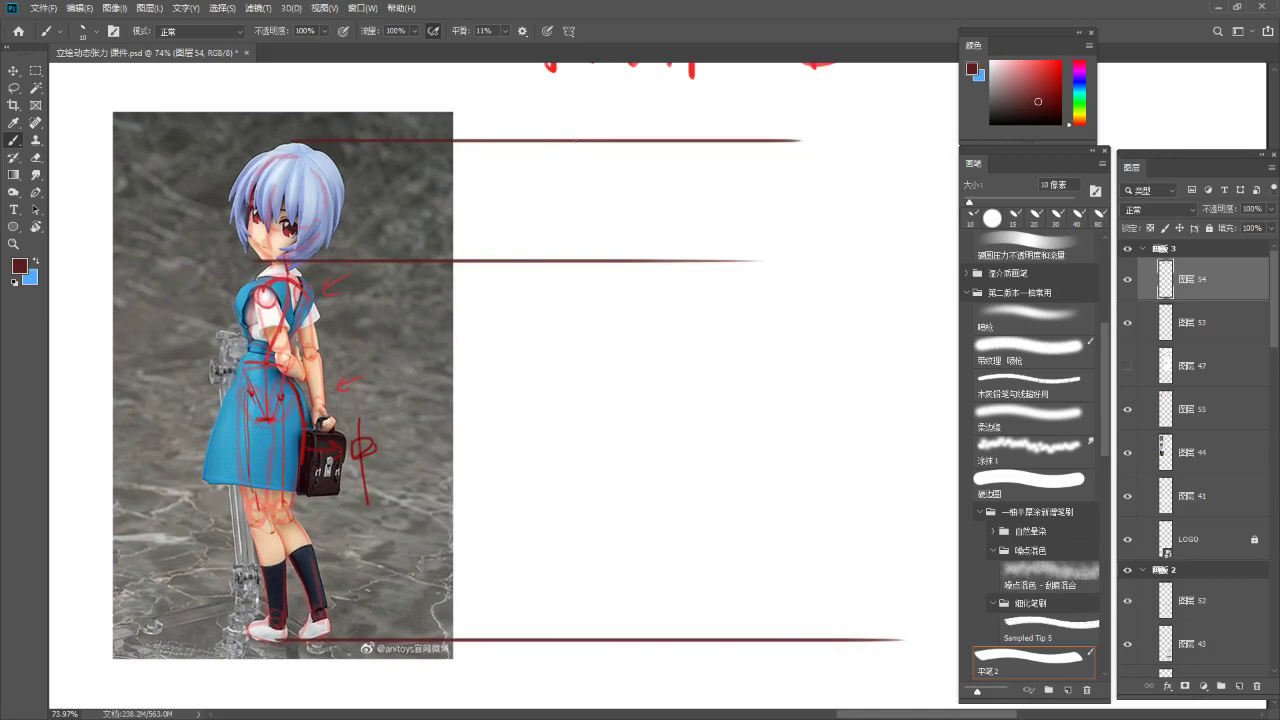
mouse_move(595, 140)
mouse_down()
mouse_move(560, 173)
mouse_move(566, 187)
mouse_up()
key(ctrl+z)
drag(566, 183, 575, 201)
key(ctrl+z)
key(ctrl+z)
drag(575, 145, 551, 187)
key(ctrl+z)
key(ctrl+z)
key(ctrl+z)
key(ctrl+z)
Add a new layer and rough in a round cranium between the head-top and chin guidelines
key(ctrl+shift+alt+n)
drag(586, 144, 567, 178)
key(ctrl+z)
key(ctrl+z)
key(ctrl+z)
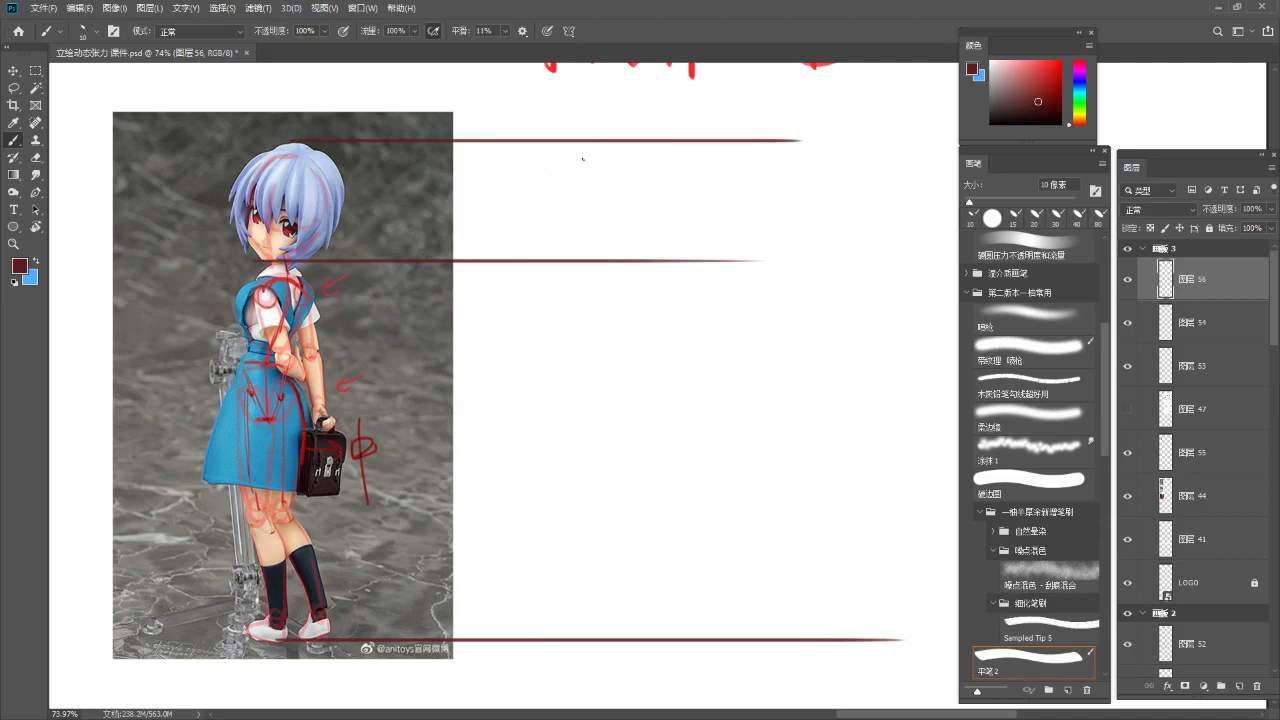
drag(560, 149, 566, 195)
key(ctrl+z)
mouse_move(628, 148)
mouse_down()
mouse_move(633, 209)
mouse_move(581, 248)
mouse_up()
key(ctrl+z)
key(ctrl+z)
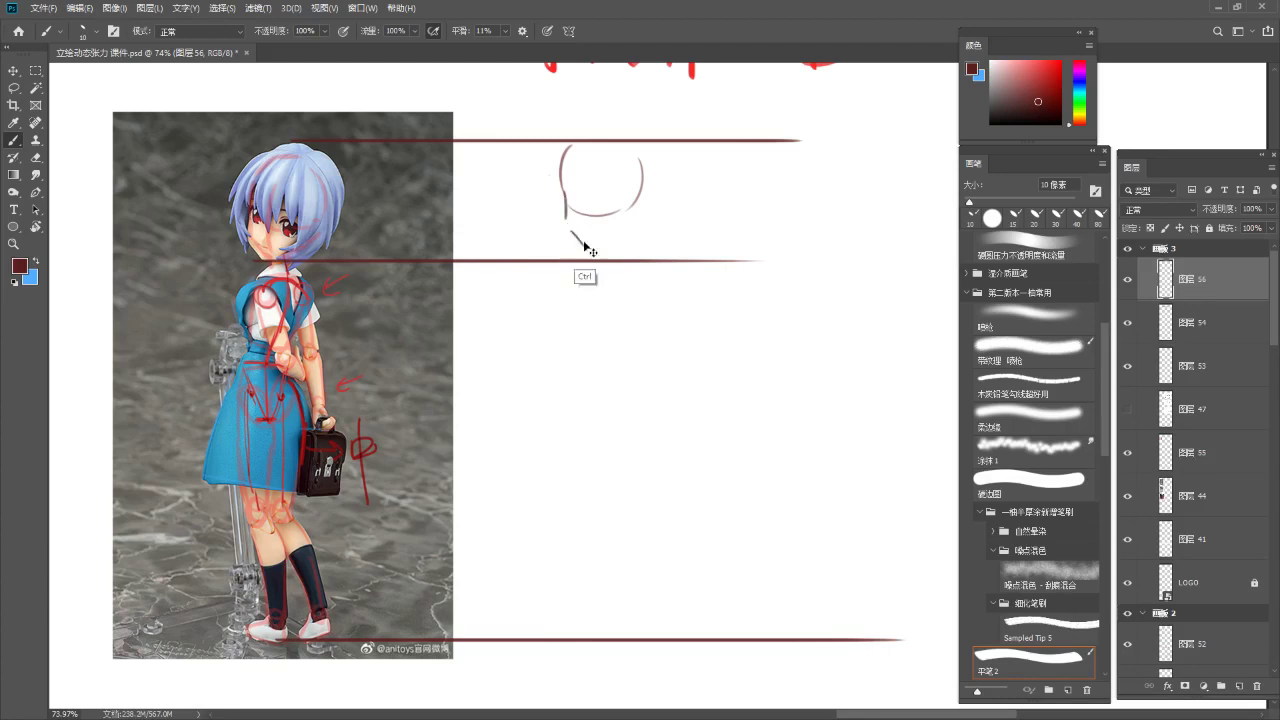
Sketch rough jaw strokes below the cranium and a contour along the far side of the face
mouse_move(566, 198)
mouse_down()
mouse_move(568, 239)
mouse_move(624, 232)
mouse_move(615, 237)
mouse_up()
key(ctrl+z)
key(ctrl+z)
key(ctrl+z)
drag(563, 142, 550, 198)
key(ctrl+z)
mouse_move(556, 171)
mouse_down()
mouse_move(549, 198)
mouse_move(563, 202)
mouse_move(549, 200)
mouse_up()
key(ctrl+z)
key(ctrl+z)
mouse_move(557, 148)
mouse_down()
mouse_move(550, 196)
mouse_move(568, 203)
mouse_up()
key(ctrl+z)
key(ctrl+z)
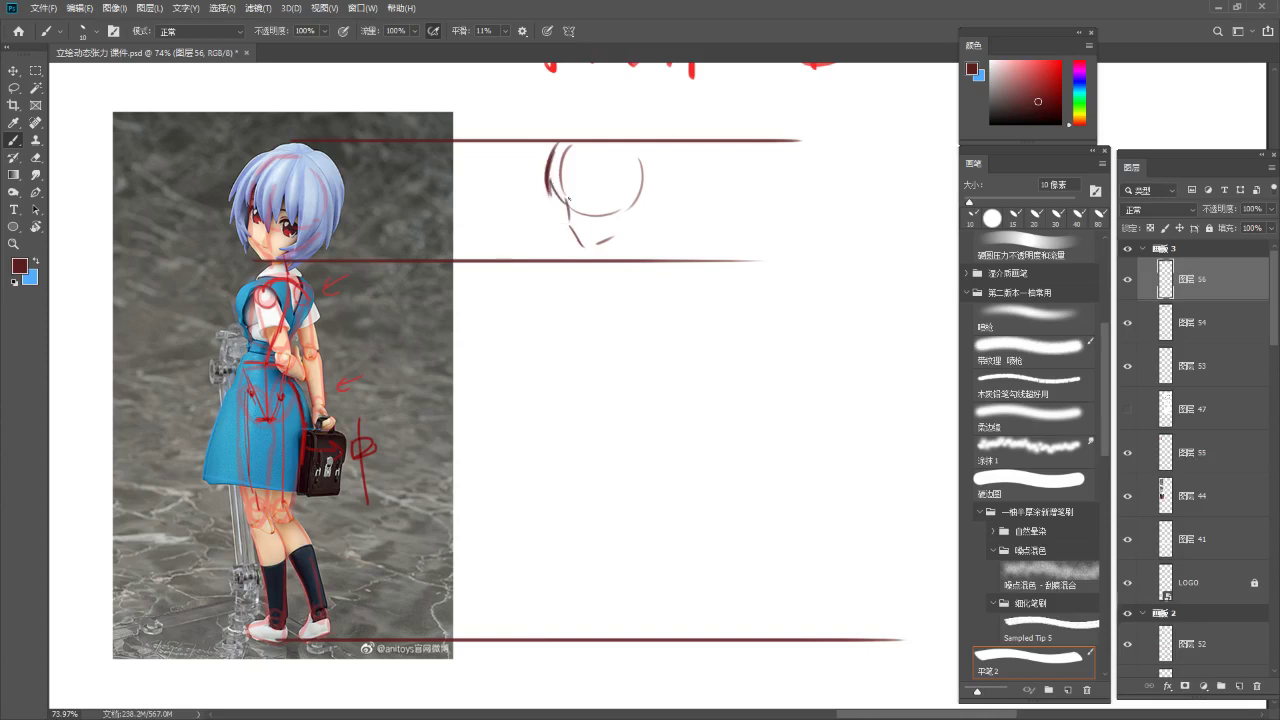
Switch to the 硬边圆 brush and reduce its size to 6 px
scroll(1055, 550, down, 5)
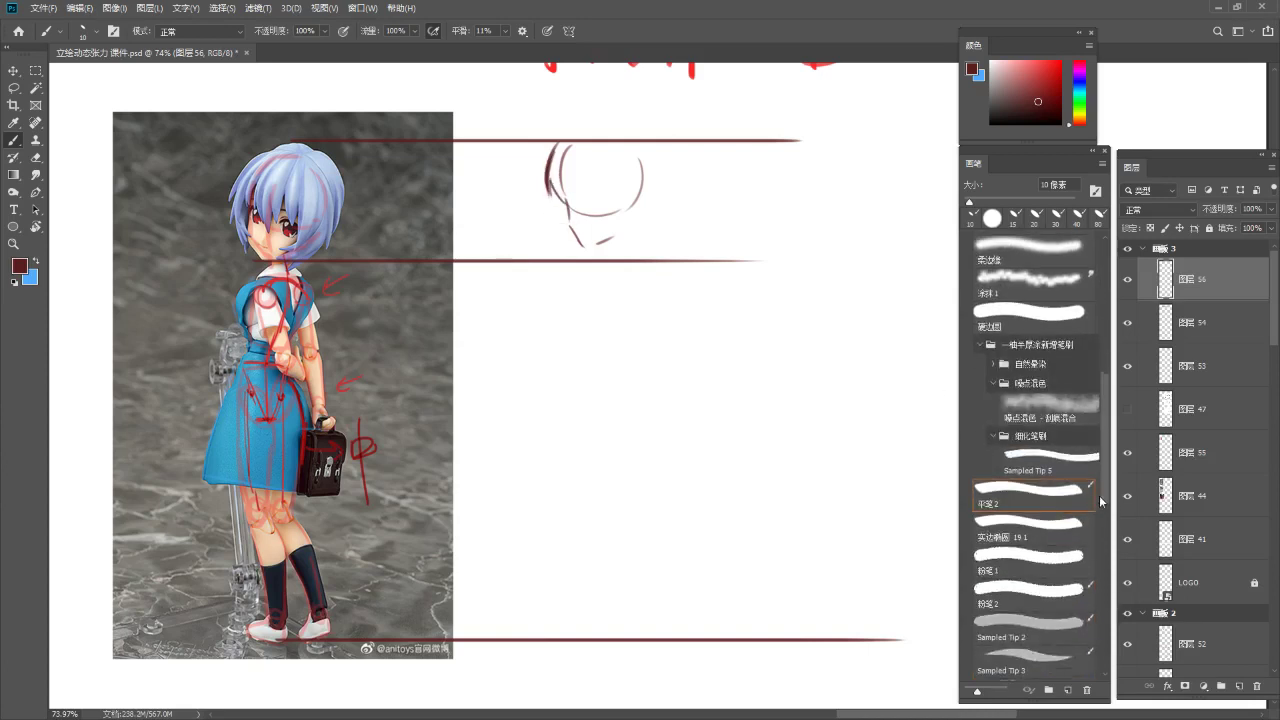
mouse_move(1106, 496)
mouse_down()
mouse_move(1102, 548)
mouse_move(1098, 416)
mouse_up()
click(981, 569)
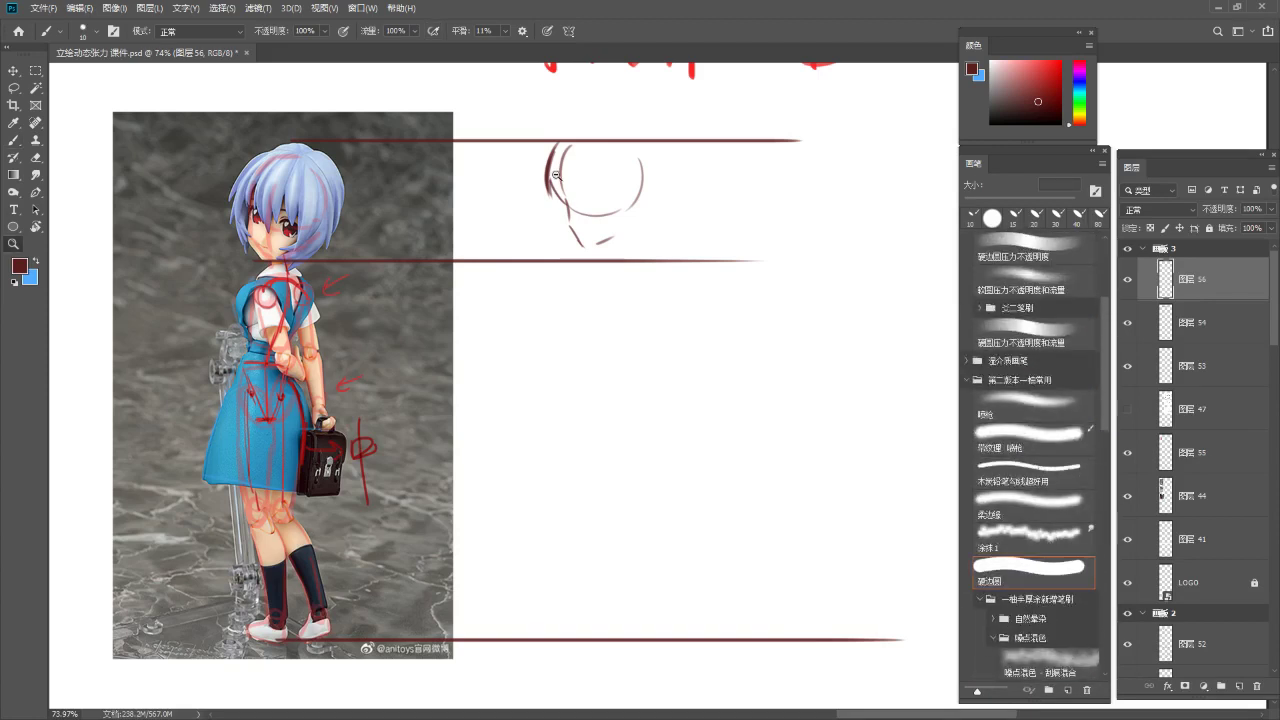
scroll(557, 167, up, 1)
key(bracketleft)
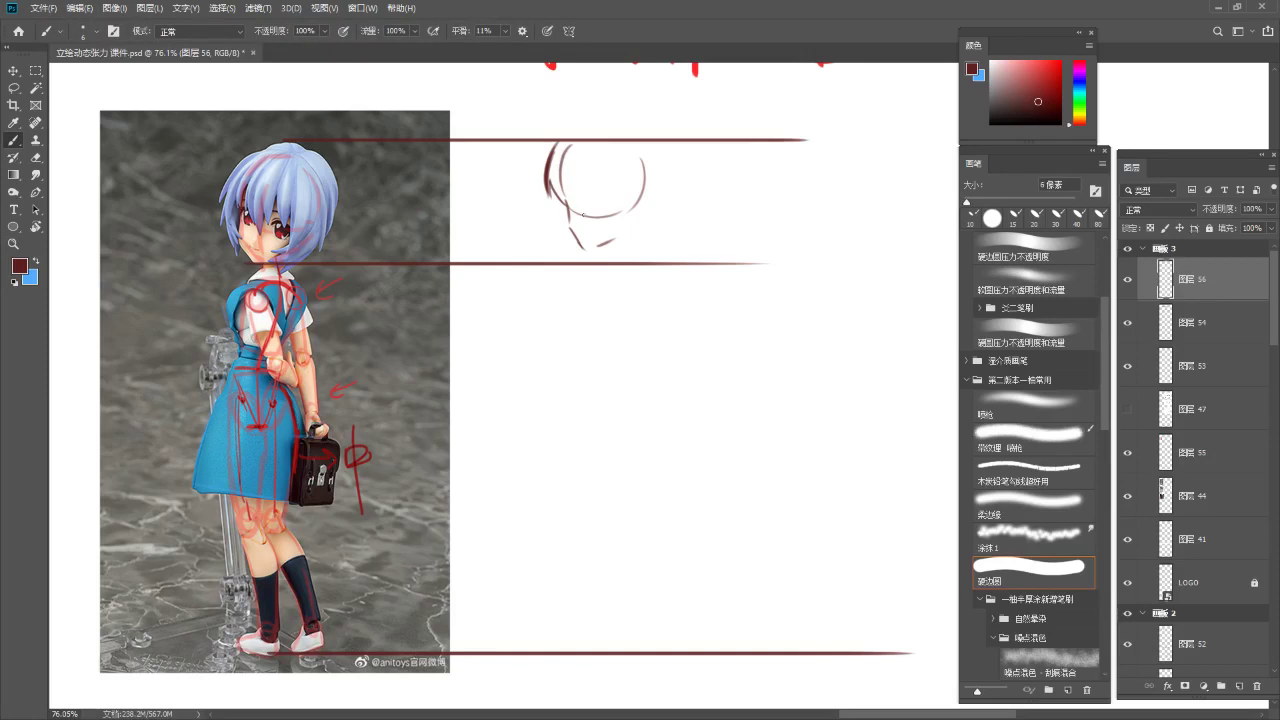
Erase the rough jaw and lower head strokes, including the retried face edge
key(e)
mouse_move(577, 210)
mouse_down()
mouse_move(576, 244)
mouse_move(606, 243)
mouse_up()
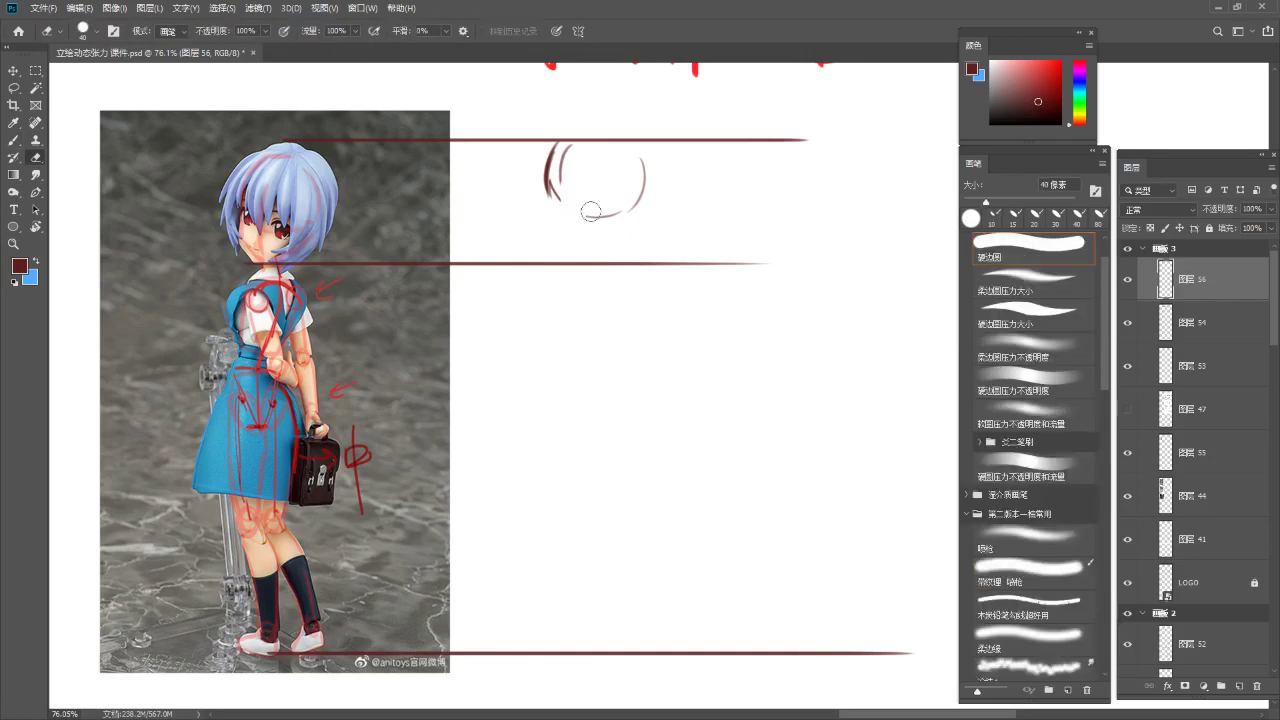
key(b)
drag(560, 185, 562, 226)
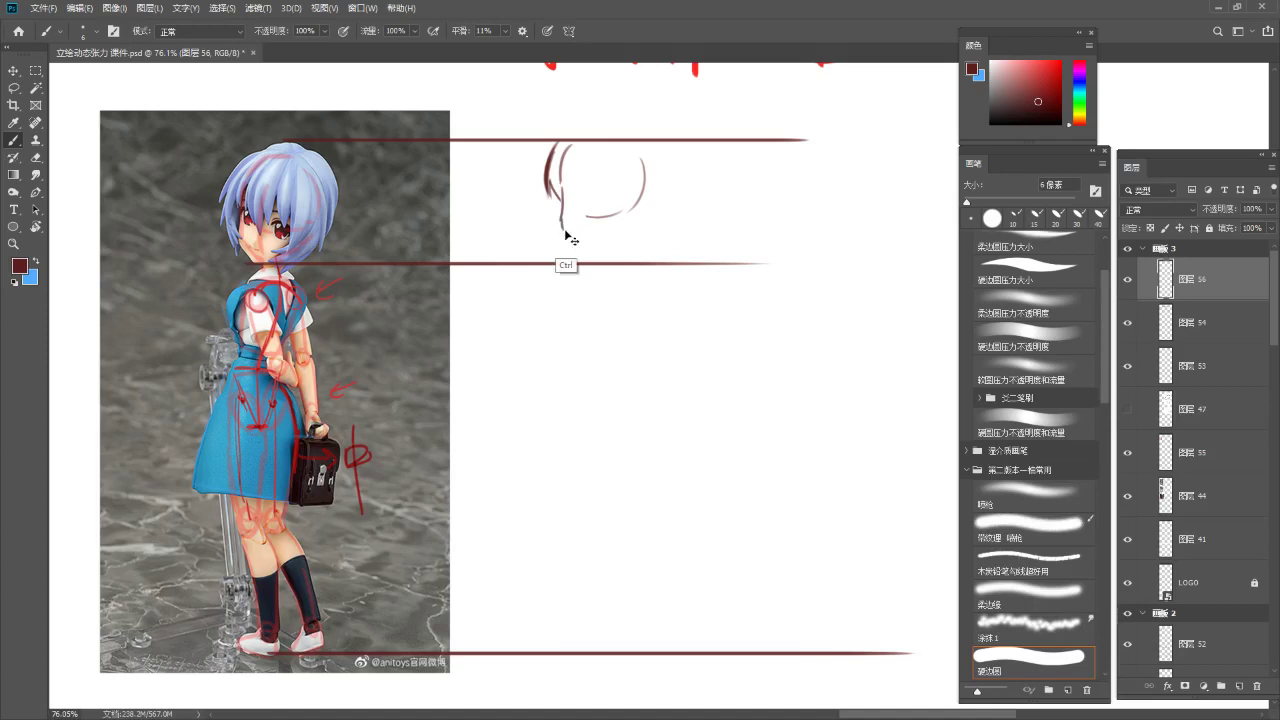
key(ctrl+z)
key(e)
mouse_move(571, 190)
mouse_down()
mouse_move(580, 140)
mouse_move(661, 155)
mouse_move(640, 199)
mouse_up()
Redraw the cranium as a rounder circle starting at the head-top guideline, redoing misplaced arcs
key(b)
mouse_move(572, 143)
mouse_down()
mouse_move(597, 189)
mouse_move(561, 203)
mouse_move(597, 220)
mouse_up()
key(ctrl+z)
key(ctrl+z)
key(ctrl+z)
mouse_move(585, 143)
mouse_down()
mouse_move(633, 147)
mouse_move(617, 142)
mouse_move(636, 205)
mouse_up()
key(ctrl+z)
key(ctrl+z)
drag(627, 152, 627, 211)
key(ctrl+z)
Draw the far cheek down to the chin guideline and add the face's curved vertical centre line
mouse_move(560, 189)
mouse_down()
mouse_move(582, 219)
mouse_move(570, 214)
mouse_up()
mouse_move(581, 220)
mouse_down()
mouse_move(628, 213)
mouse_move(572, 250)
mouse_up()
key(ctrl+z)
key(ctrl+z)
mouse_move(588, 182)
mouse_down()
mouse_move(575, 262)
mouse_move(569, 214)
mouse_move(614, 222)
mouse_move(561, 218)
mouse_move(562, 238)
mouse_up()
key(ctrl+z)
key(ctrl+z)
key(ctrl+z)
key(ctrl+z)
key(ctrl+z)
mouse_move(558, 192)
mouse_down()
mouse_move(558, 237)
mouse_move(577, 264)
mouse_move(572, 255)
mouse_up()
key(ctrl+z)
key(ctrl+z)
drag(564, 243, 577, 258)
key(ctrl+z)
key(ctrl+z)
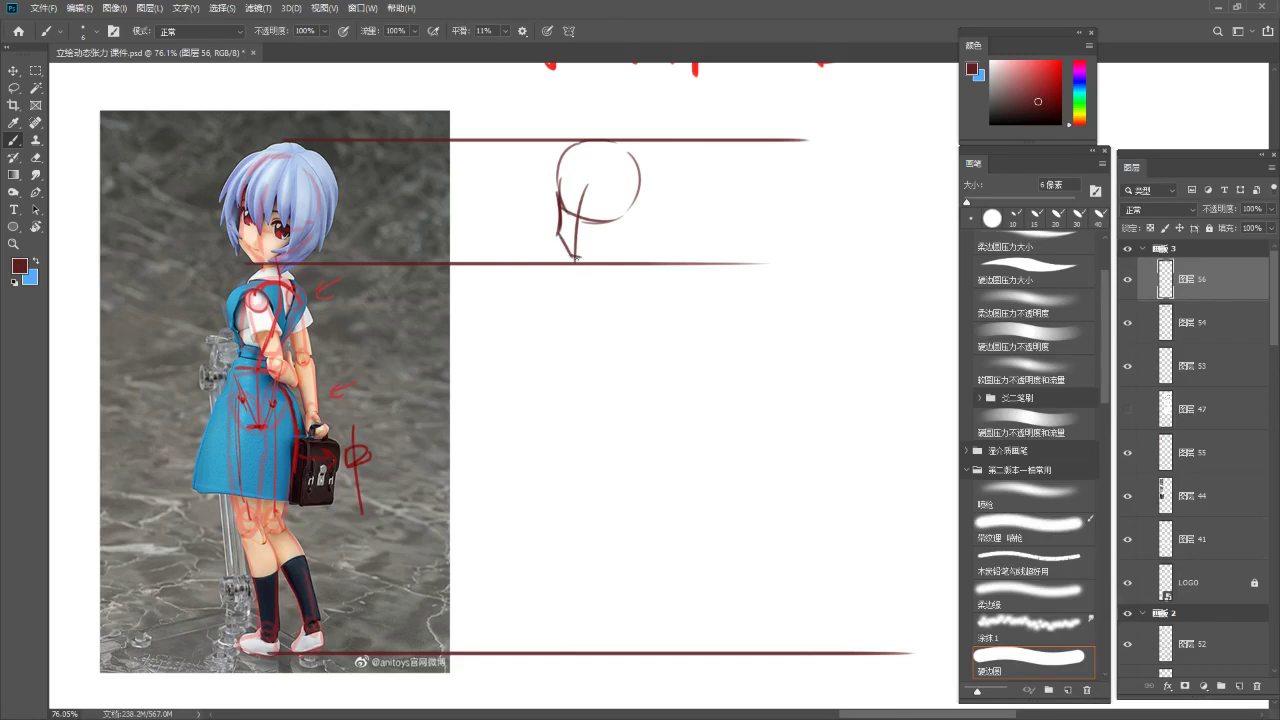
Strengthen the far face contour, add the near jawline and mark both eyes along the curved eye line
drag(574, 143, 560, 182)
drag(576, 259, 627, 238)
key(ctrl+z)
key(ctrl+z)
key(ctrl+z)
drag(559, 148, 557, 217)
key(ctrl+z)
key(ctrl+z)
drag(573, 148, 558, 197)
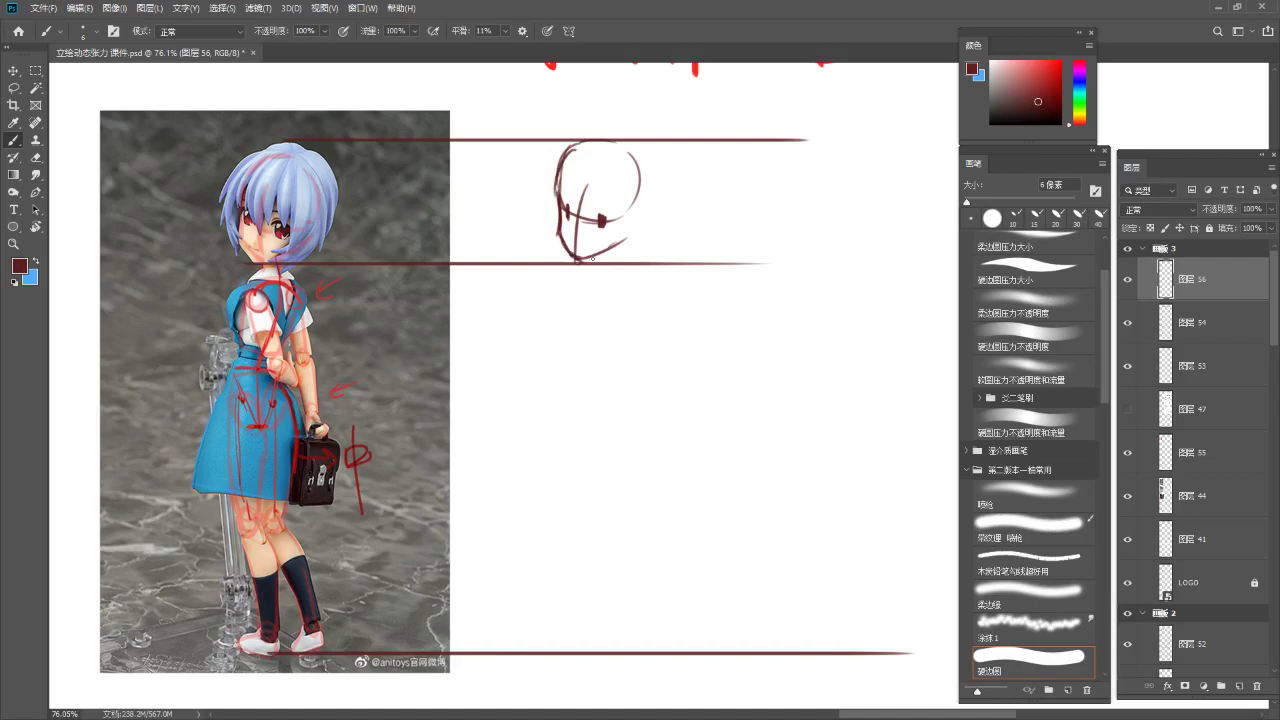
Sketch the fringe strands over the forehead and the hair lines beside the near cheek
drag(625, 212, 636, 217)
key(ctrl+z)
mouse_move(576, 165)
mouse_down()
mouse_move(572, 213)
mouse_move(573, 200)
mouse_up()
mouse_move(588, 169)
mouse_down()
mouse_move(607, 211)
mouse_move(629, 210)
mouse_up()
key(ctrl+z)
mouse_move(649, 149)
mouse_down()
mouse_move(654, 217)
mouse_move(612, 239)
mouse_up()
key(ctrl+z)
key(ctrl+z)
drag(619, 168, 598, 242)
key(ctrl+z)
key(ctrl+z)
drag(615, 172, 621, 207)
mouse_move(632, 206)
mouse_down()
mouse_move(598, 240)
mouse_move(613, 262)
mouse_up()
key(ctrl+z)
key(ctrl+z)
Sketch the outer hair contours behind the head and along the far side of the face
mouse_move(644, 141)
mouse_down()
mouse_move(679, 202)
mouse_move(666, 177)
mouse_up()
drag(667, 187, 663, 236)
key(ctrl+z)
key(ctrl+z)
mouse_move(557, 145)
mouse_down()
mouse_move(532, 202)
mouse_move(537, 186)
mouse_up()
mouse_move(555, 172)
mouse_down()
mouse_move(542, 205)
mouse_move(546, 236)
mouse_move(562, 239)
mouse_up()
key(ctrl+z)
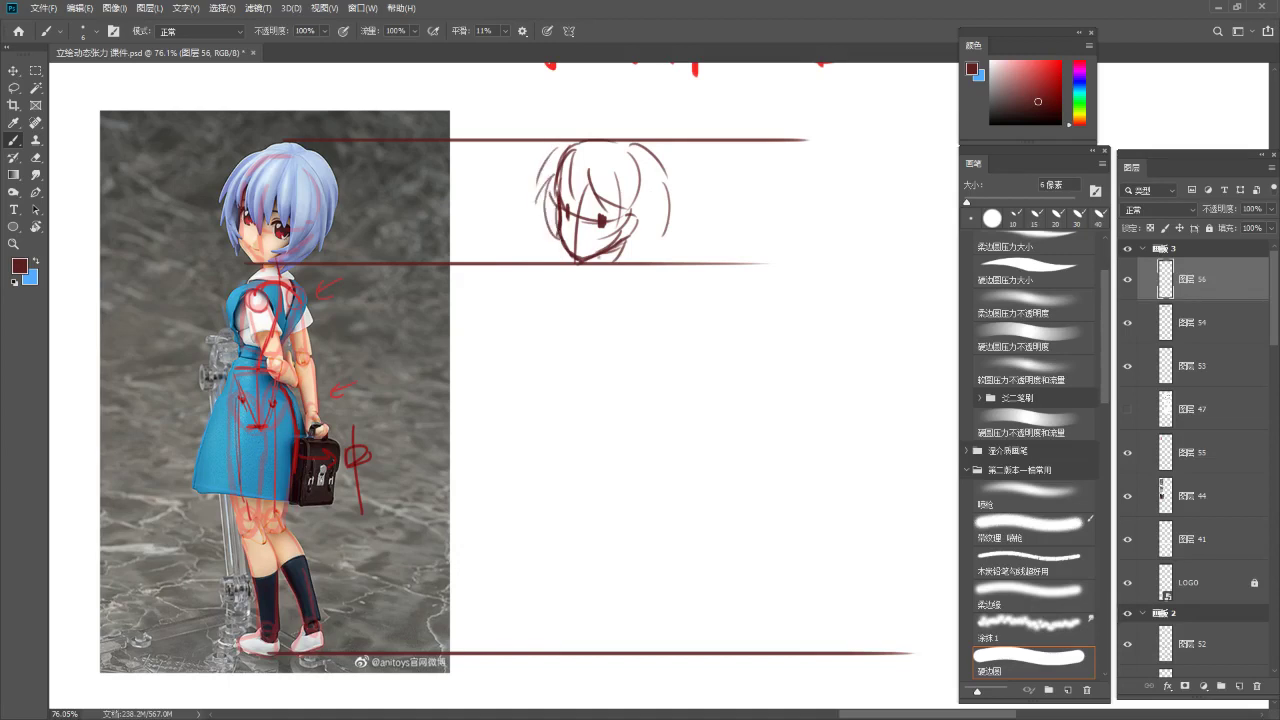
Refine the lower face contour and detail the eyes with eyebrows above them, cleaning up stray lines
key(e)
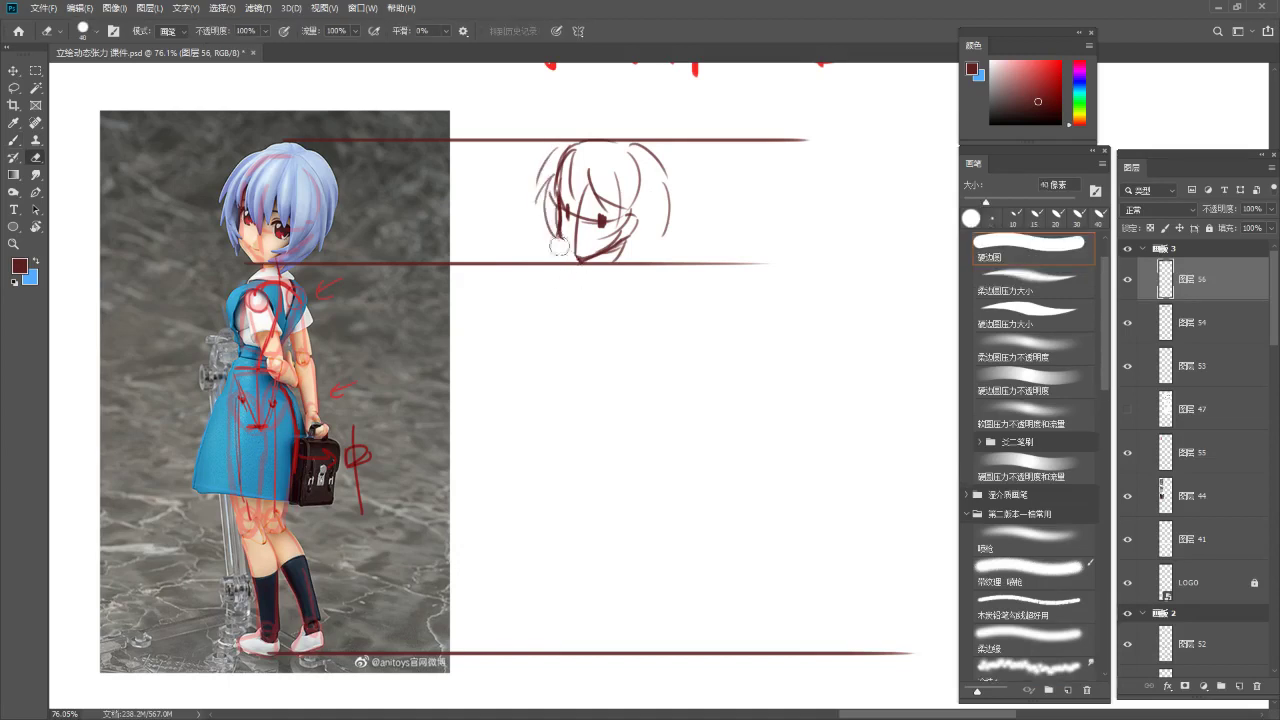
key(b)
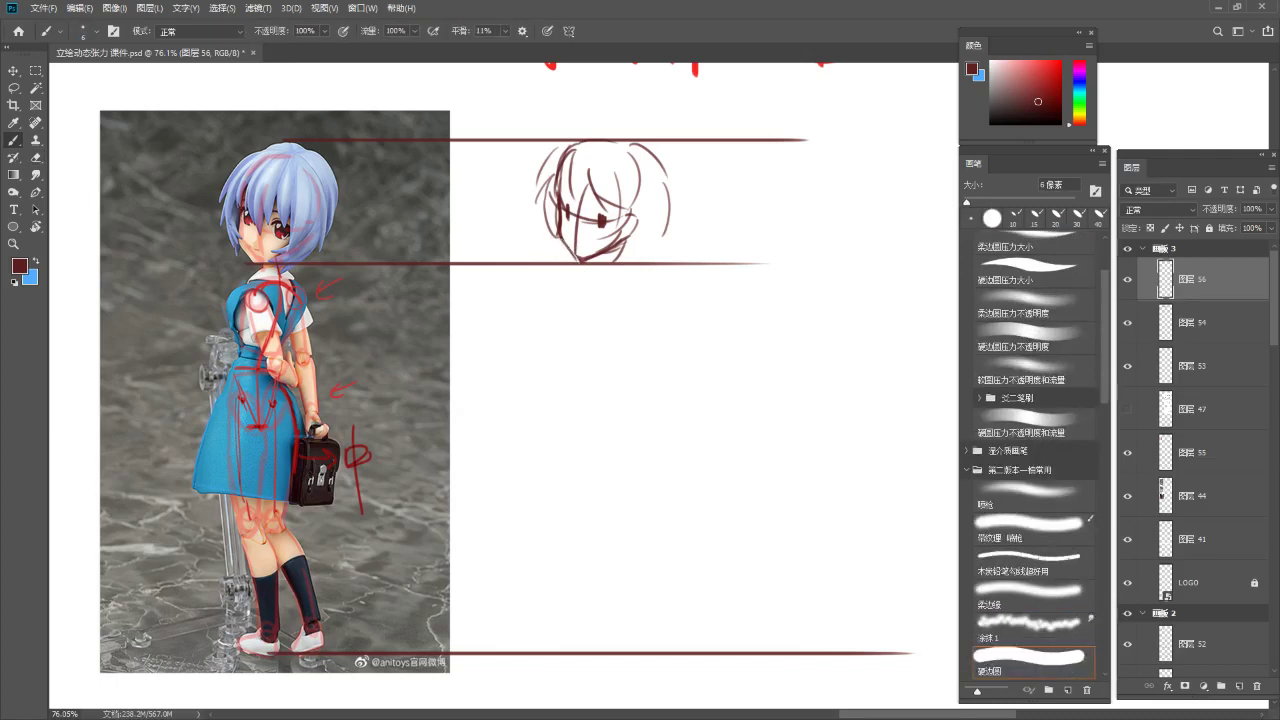
drag(561, 236, 582, 261)
key(ctrl+z)
drag(563, 205, 600, 212)
key(ctrl+z)
key(ctrl+z)
key(ctrl)
key(e)
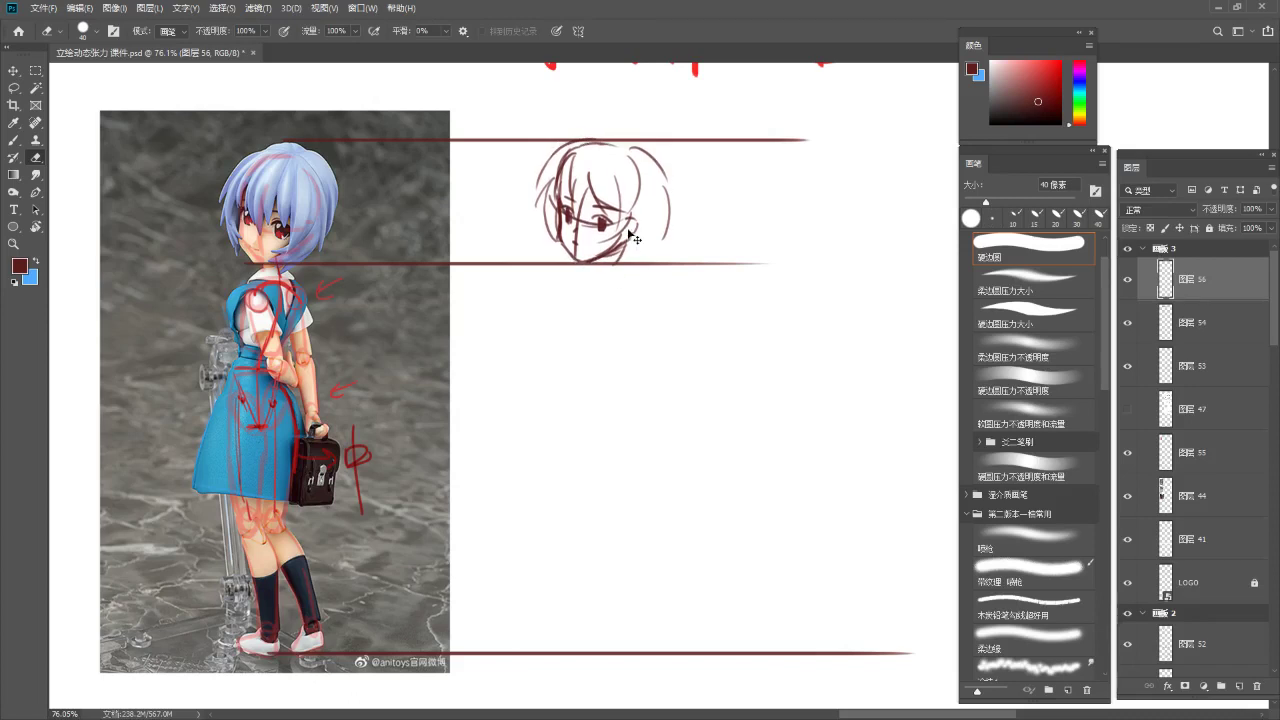
key(b)
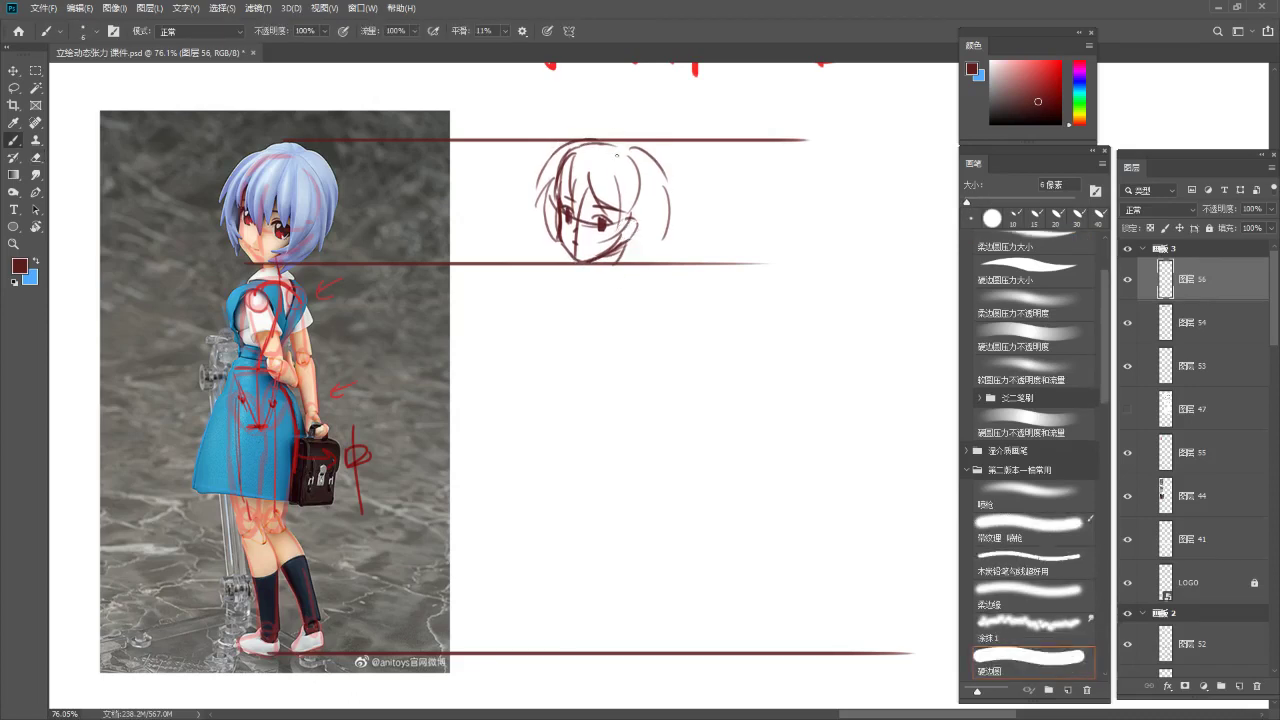
Sketch the hair strands beside the near cheek and behind the head, and mark the neck below the jaw
mouse_move(612, 142)
mouse_down()
mouse_move(642, 154)
mouse_move(632, 252)
mouse_up()
key(ctrl+z)
mouse_move(647, 180)
mouse_down()
mouse_move(619, 252)
mouse_move(628, 222)
mouse_move(618, 248)
mouse_move(598, 254)
mouse_up()
key(ctrl+z)
drag(609, 258, 631, 254)
key(ctrl+z)
drag(660, 187, 642, 254)
key(ctrl+z)
mouse_move(650, 210)
mouse_down()
mouse_move(642, 252)
mouse_move(600, 276)
mouse_move(650, 210)
mouse_up()
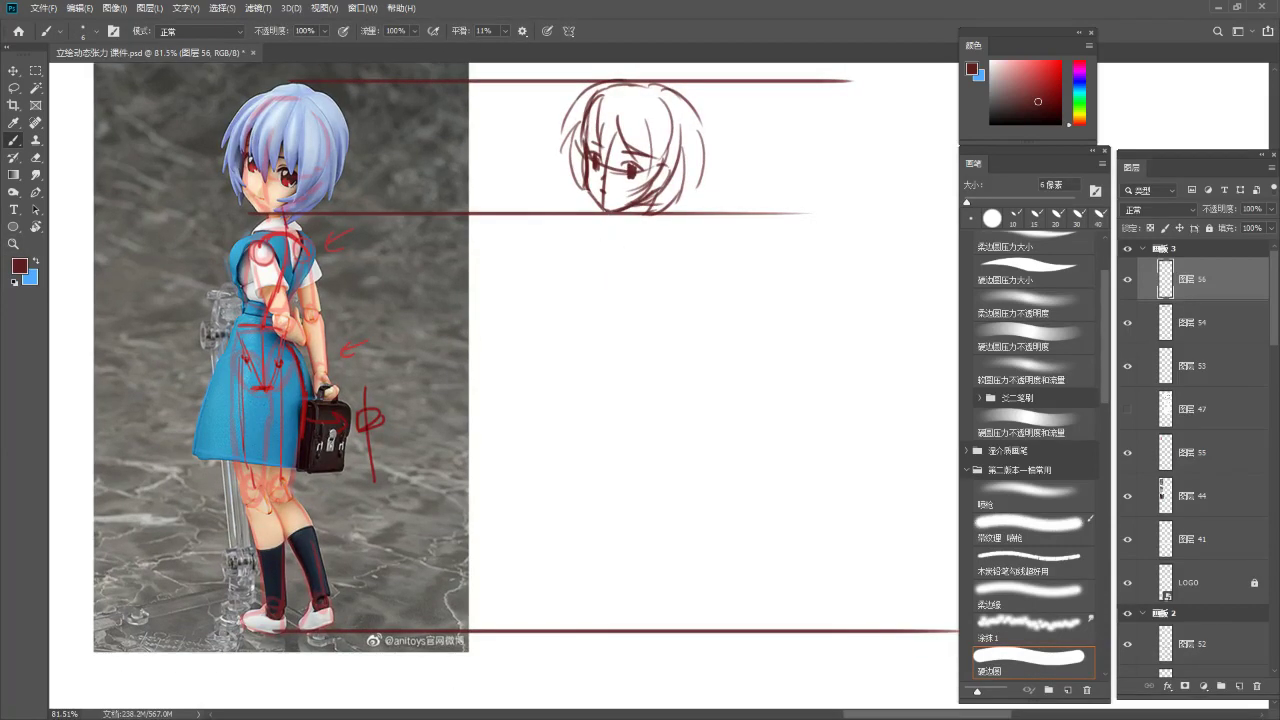
drag(623, 254, 636, 230)
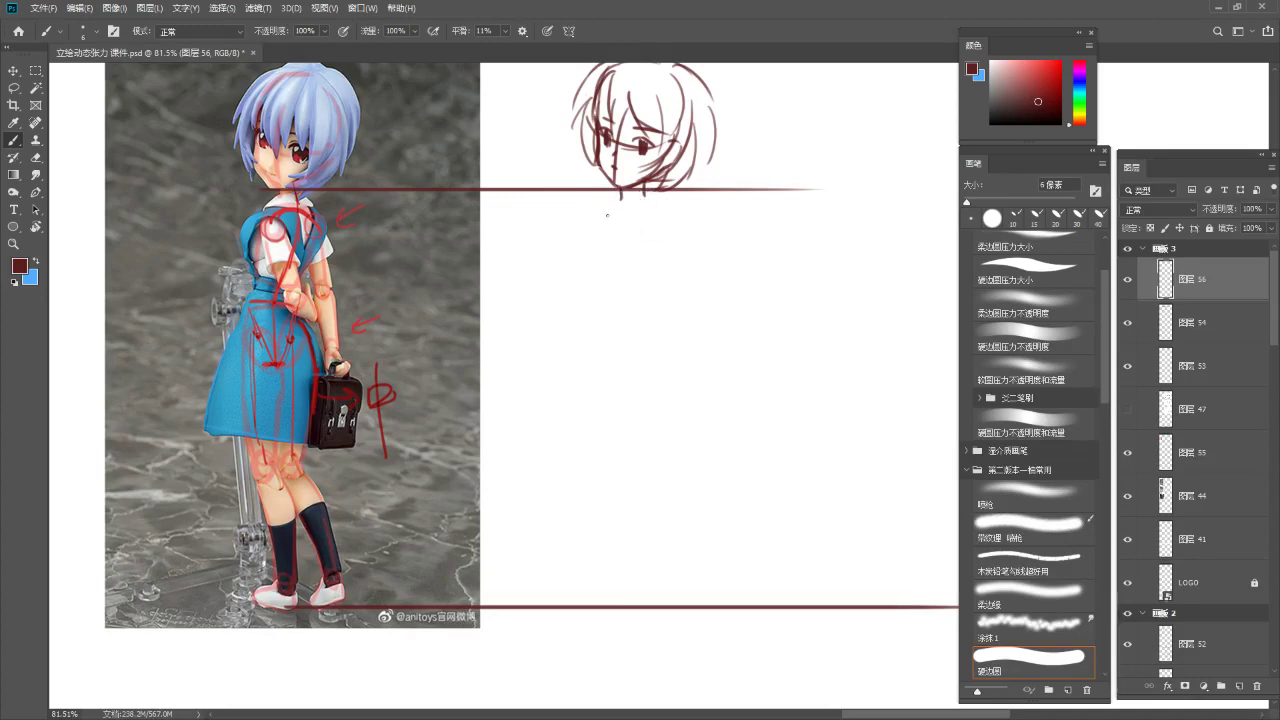
Sketch the shoulder line from the neck and curve it down into the front contour of the torso
drag(604, 213, 629, 197)
drag(611, 200, 599, 268)
key(ctrl+z)
Erase the rough chin lines and redraw the chin contour with a small mouth
key(e)
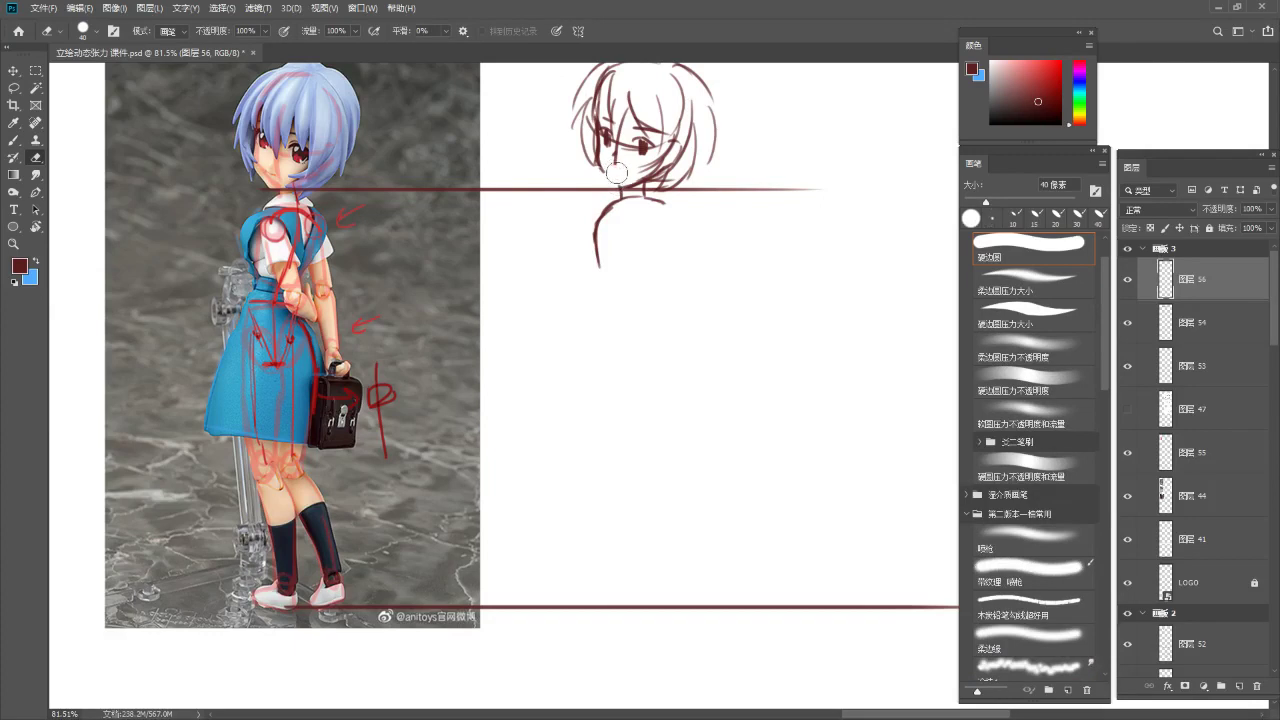
key(b)
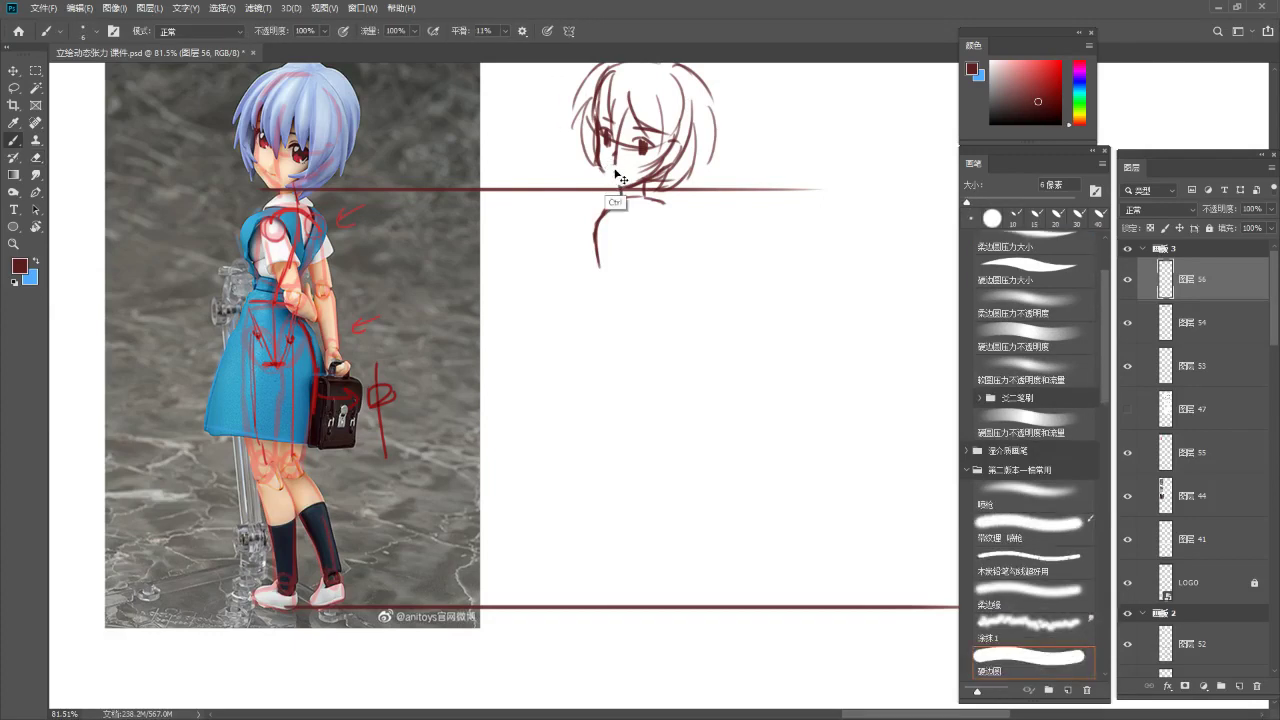
drag(603, 170, 621, 188)
key(ctrl+z)
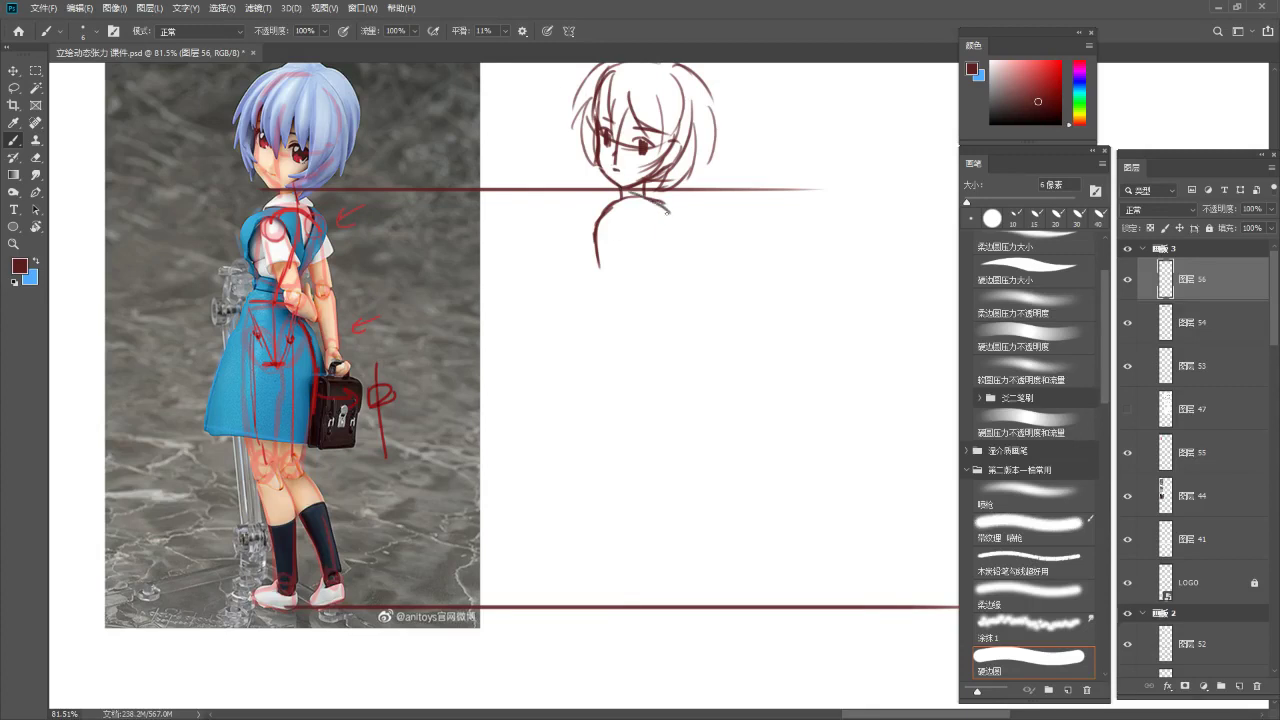
Sketch the back contour and the curved lower edge to close the ribcage block
drag(664, 205, 670, 283)
key(ctrl+z)
mouse_move(679, 232)
mouse_down()
mouse_move(657, 307)
mouse_move(657, 294)
mouse_up()
key(ctrl+z)
mouse_move(591, 226)
mouse_down()
mouse_move(592, 278)
mouse_move(601, 266)
mouse_move(650, 270)
mouse_move(614, 276)
mouse_move(624, 279)
mouse_up()
key(ctrl+z)
key(ctrl+z)
drag(630, 279, 667, 268)
key(ctrl+z)
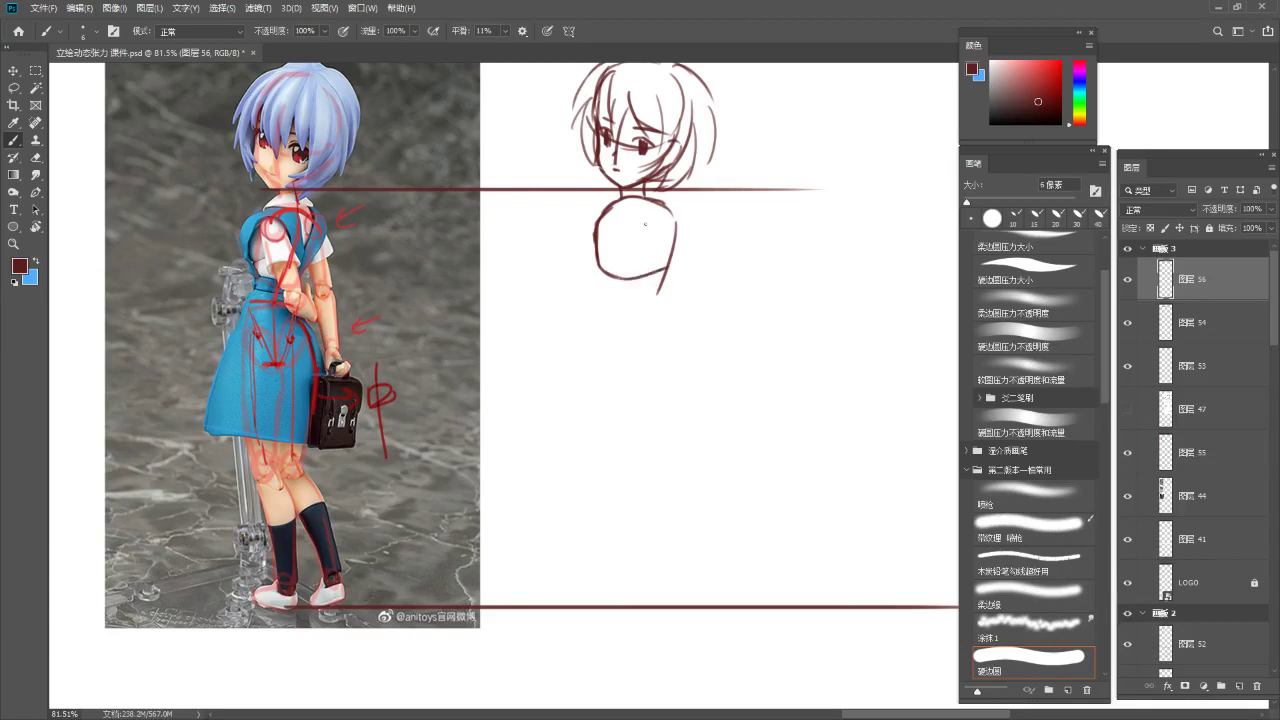
Add the curved centre line and chest line to the torso block, and circle both shoulder joints
drag(647, 202, 660, 258)
key(ctrl+z)
mouse_move(649, 201)
mouse_down()
mouse_move(656, 272)
mouse_move(598, 232)
mouse_move(667, 239)
mouse_up()
key(ctrl+z)
key(ctrl+z)
key(ctrl+z)
key(ctrl+z)
key(ctrl+z)
key(ctrl+z)
mouse_move(611, 209)
mouse_down()
mouse_move(628, 230)
mouse_move(612, 209)
mouse_move(667, 229)
mouse_up()
key(ctrl+z)
drag(664, 211, 669, 233)
key(ctrl+z)
key(ctrl+z)
key(ctrl+z)
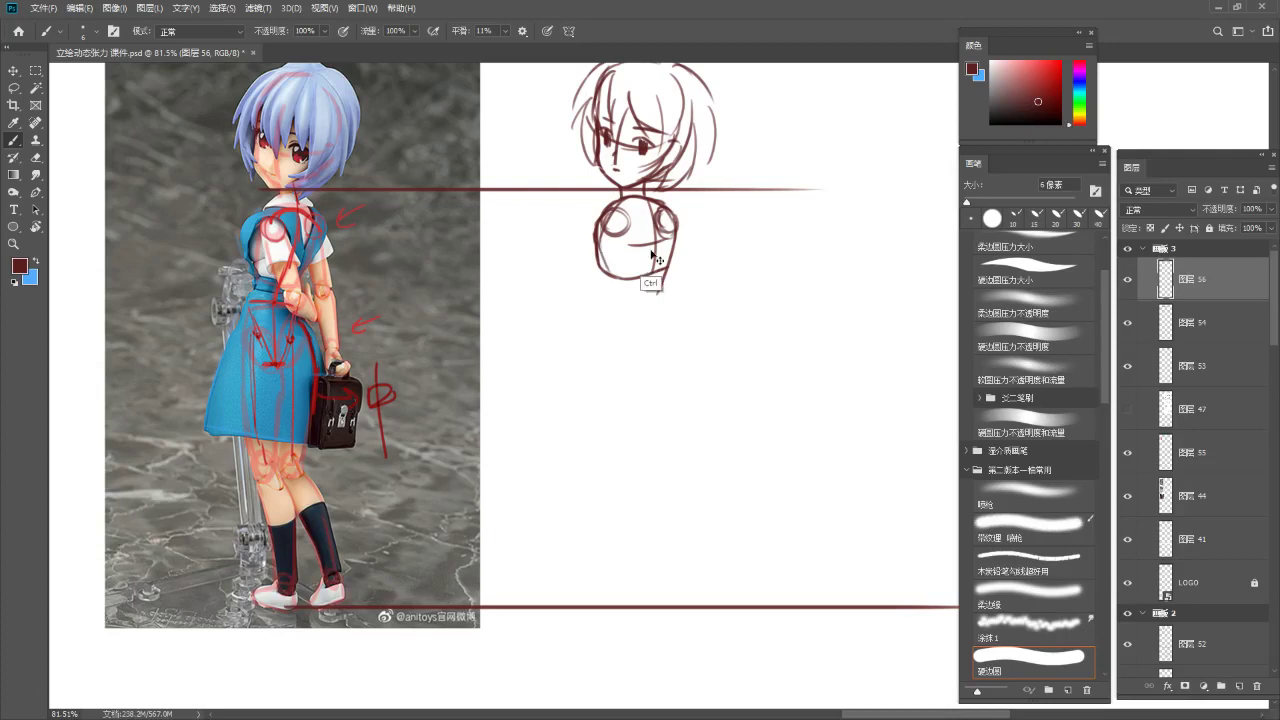
Erase the rounded lower corner of the torso and redraw the contour tapering toward the waist
key(e)
mouse_move(606, 272)
mouse_down()
mouse_move(594, 243)
mouse_move(619, 288)
mouse_move(613, 277)
mouse_up()
key(b)
key(ctrl+z)
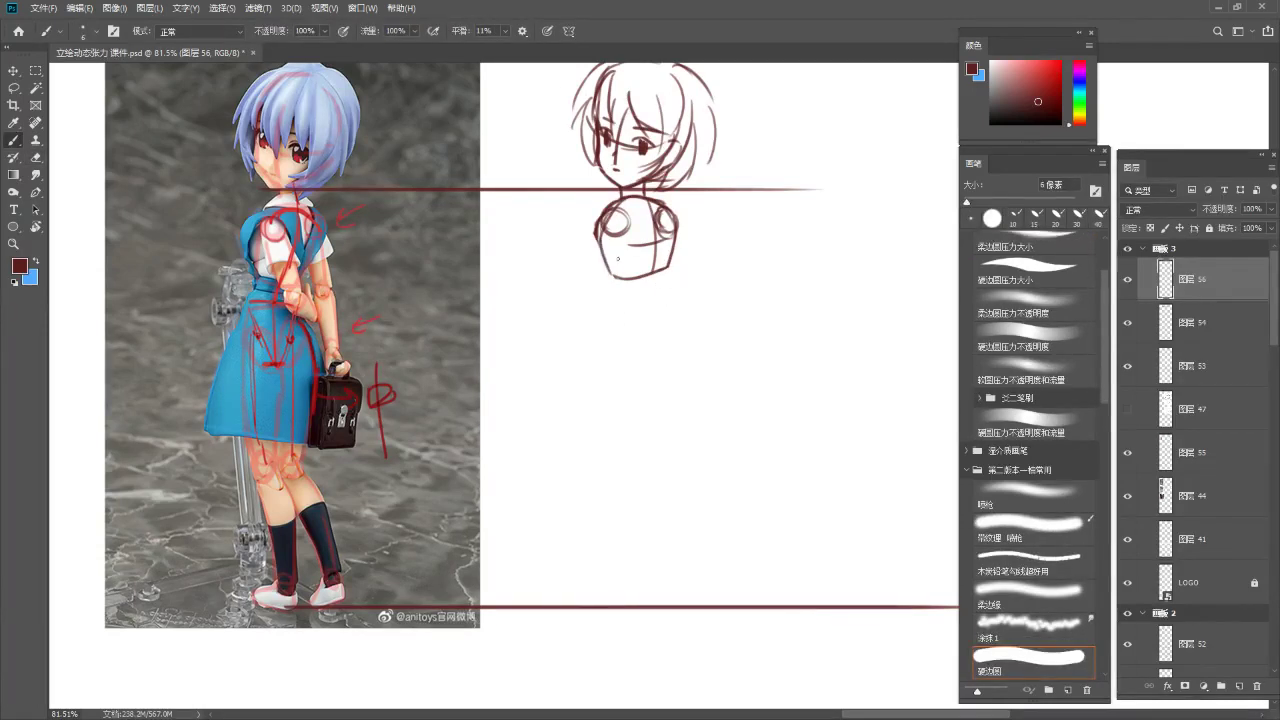
Sketch the waist, the flared front edge of the skirt and its hem below the torso
mouse_move(681, 243)
mouse_down()
mouse_move(661, 276)
mouse_move(614, 296)
mouse_move(647, 291)
mouse_move(556, 441)
mouse_up()
key(ctrl+z)
mouse_move(611, 280)
mouse_down()
mouse_move(557, 410)
mouse_move(620, 275)
mouse_move(552, 438)
mouse_move(564, 408)
mouse_move(652, 438)
mouse_up()
key(ctrl+z)
key(ctrl+z)
key(ctrl+z)
drag(565, 410, 684, 437)
Sketch the back contour of the skirt and connect it to the lower torso at the waist
drag(669, 295, 724, 414)
key(ctrl+z)
drag(667, 296, 724, 392)
key(ctrl+z)
mouse_move(669, 297)
mouse_down()
mouse_move(718, 388)
mouse_move(706, 369)
mouse_move(700, 398)
mouse_up()
key(ctrl+z)
drag(699, 353, 697, 401)
key(ctrl+z)
key(ctrl+z)
mouse_move(663, 274)
mouse_down()
mouse_move(706, 370)
mouse_move(702, 418)
mouse_move(660, 406)
mouse_move(634, 363)
mouse_move(654, 343)
mouse_up()
key(alt+space)
key(b)
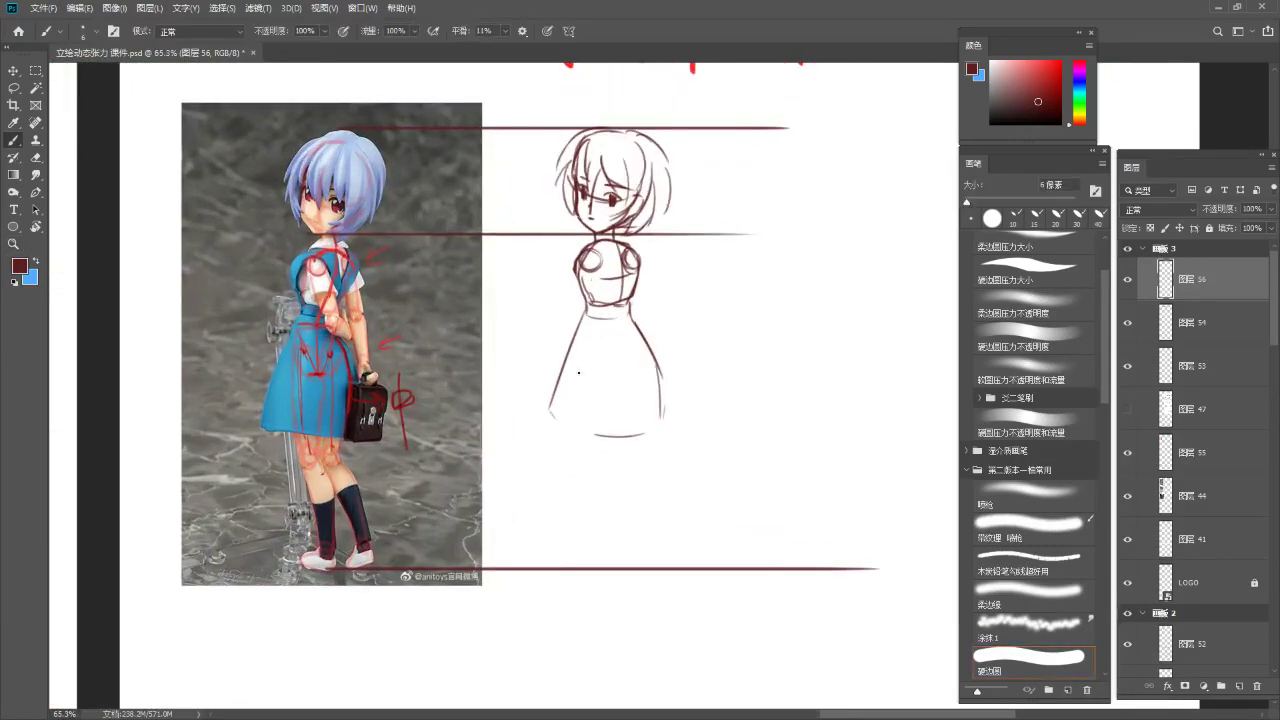
Sketch the front contour of the leading leg from the skirt hem down to the foot
scroll(600, 380, down, 2)
drag(575, 382, 593, 447)
key(ctrl+z)
key(ctrl+z)
drag(565, 381, 585, 431)
key(ctrl+z)
key(ctrl+z)
mouse_move(568, 379)
mouse_down()
mouse_move(582, 432)
mouse_move(604, 404)
mouse_move(588, 490)
mouse_up()
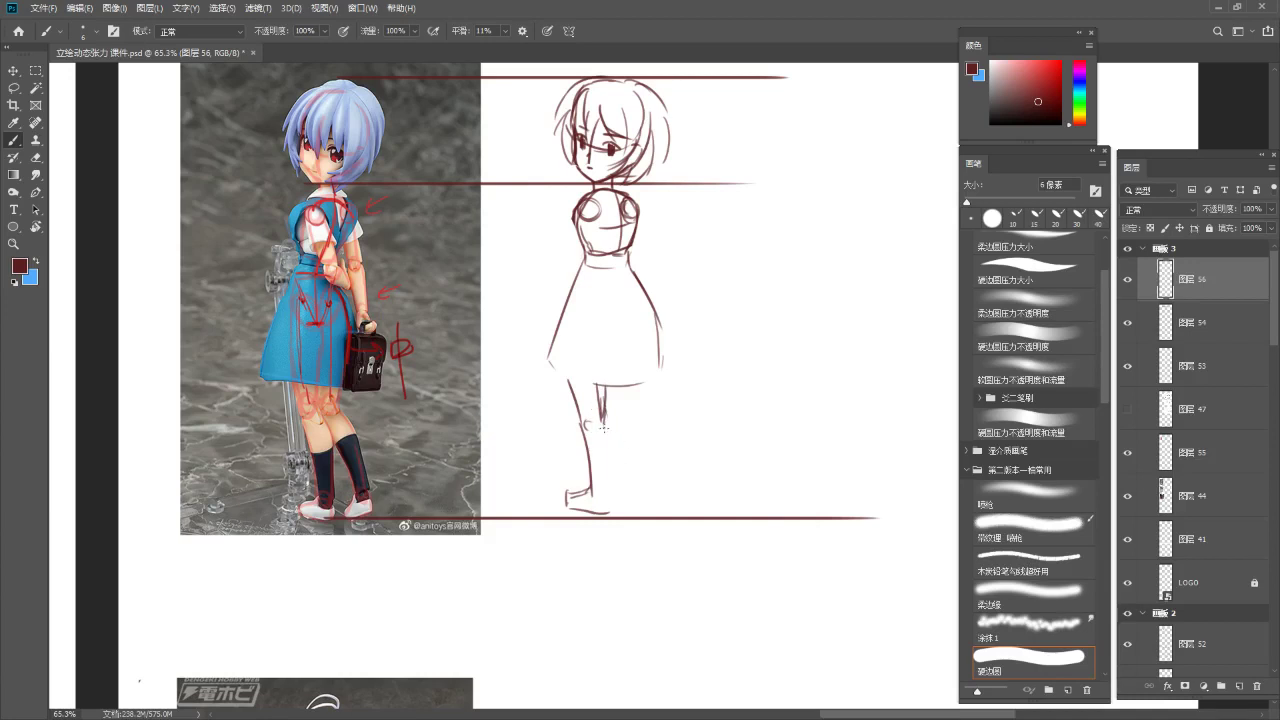
Add the calf line of the leading leg and the inner thigh lines under the skirt hem
drag(612, 440, 607, 507)
drag(625, 386, 631, 506)
key(ctrl+z)
key(ctrl+z)
key(ctrl+z)
drag(622, 392, 597, 386)
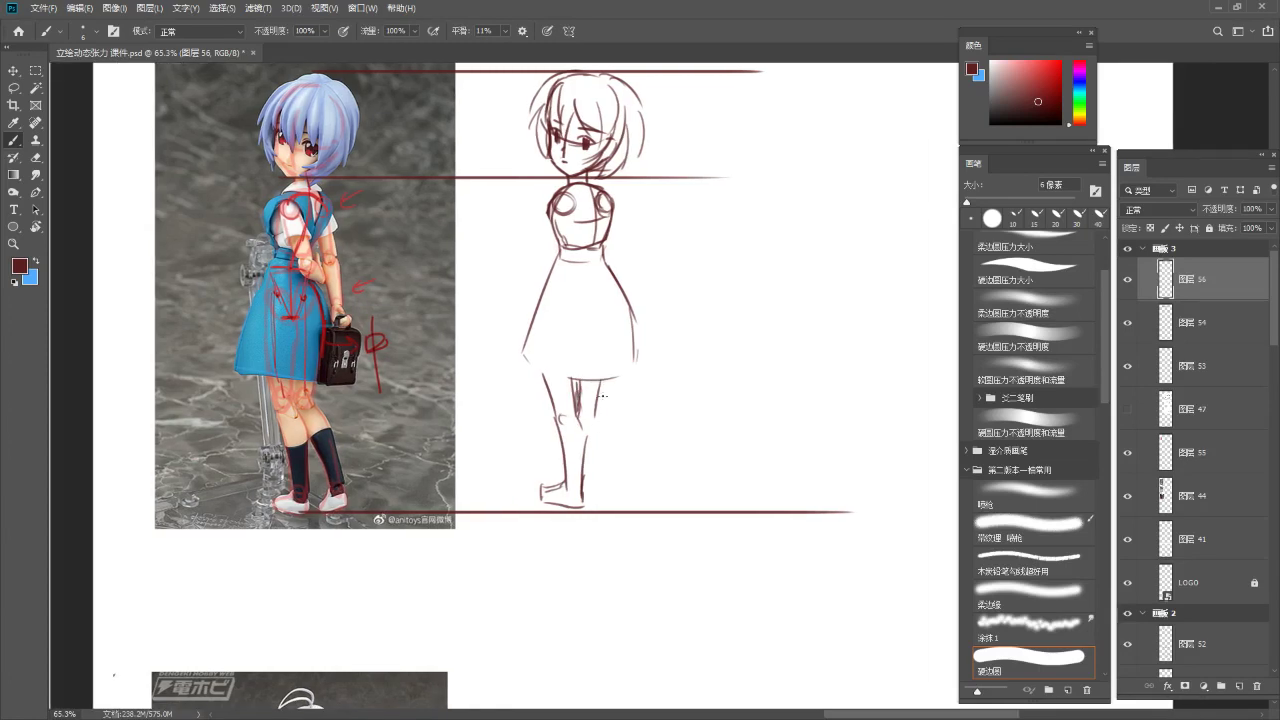
Sketch the trailing leg from thigh to calf, with an ankle joint and an angled foot
drag(600, 379, 595, 416)
drag(595, 417, 607, 488)
key(ctrl+z)
drag(608, 440, 609, 497)
key(ctrl+z)
key(ctrl+z)
mouse_move(603, 428)
mouse_down()
mouse_move(610, 497)
mouse_move(598, 481)
mouse_move(631, 505)
mouse_up()
scroll(589, 334, up, 2)
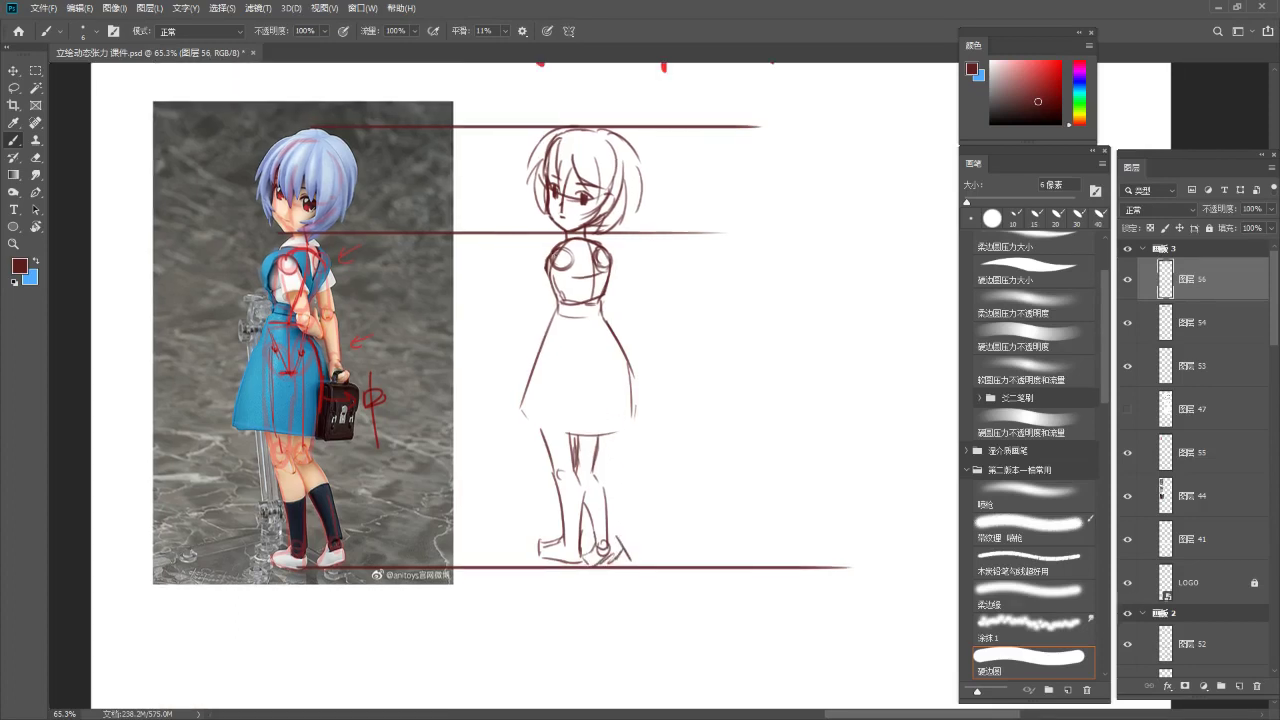
Sketch the front upper arm down to a circled elbow at the waist, with the forearm crossing behind
drag(560, 268, 576, 323)
mouse_move(576, 259)
mouse_down()
mouse_move(582, 328)
mouse_move(593, 319)
mouse_up()
key(ctrl+z)
key(ctrl+z)
drag(575, 263, 592, 319)
drag(555, 269, 572, 314)
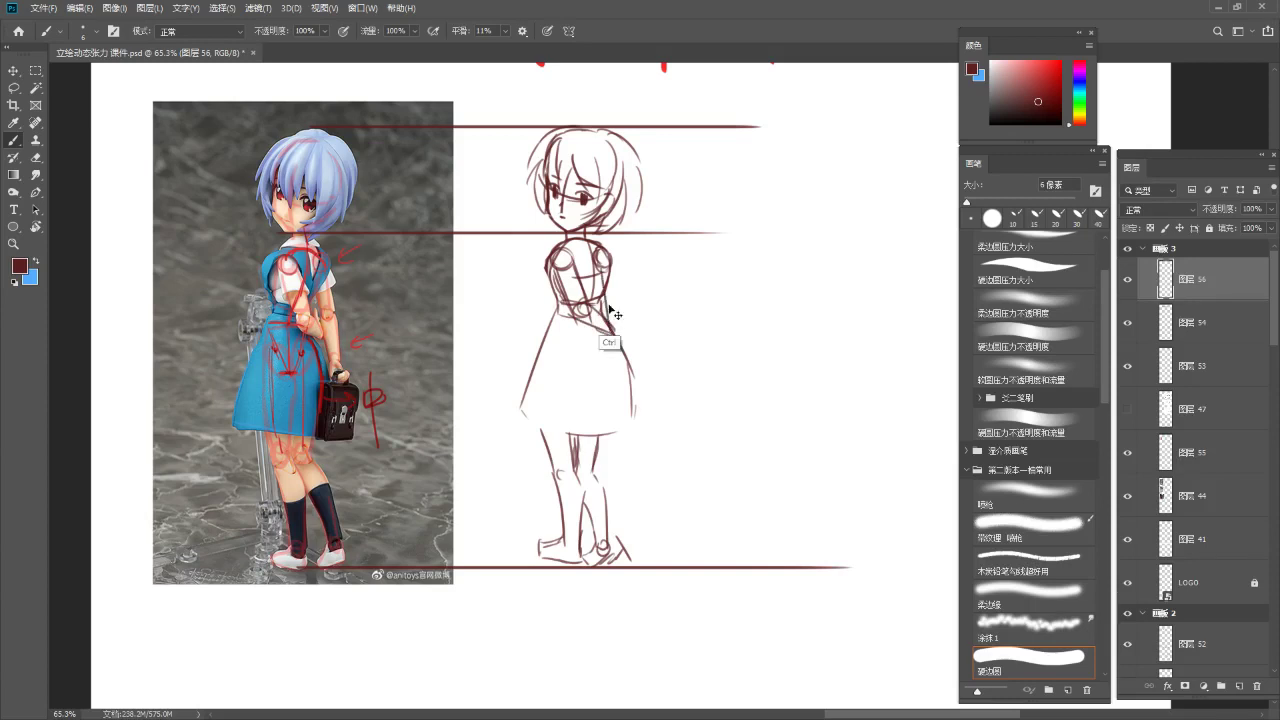
Sketch the upper arm on the back side of the torso, running down from its shoulder joint
drag(610, 252, 621, 313)
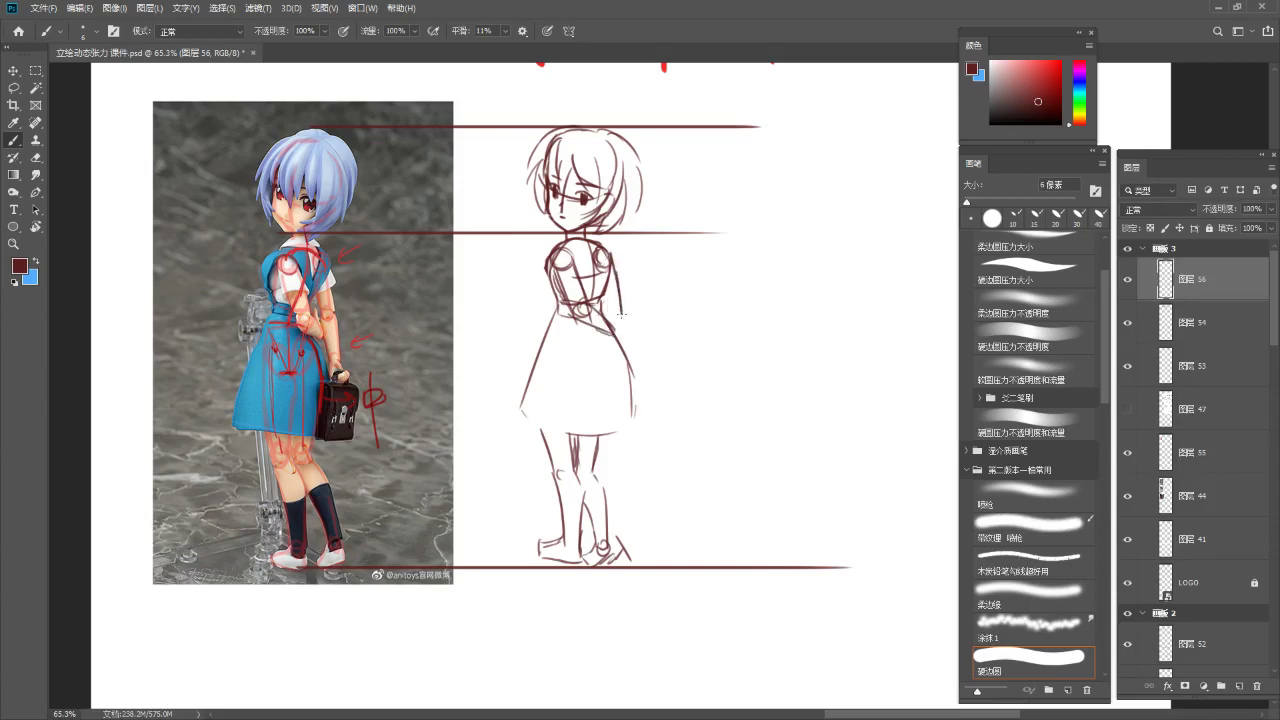
mouse_move(610, 252)
mouse_down()
mouse_move(628, 281)
mouse_move(603, 289)
mouse_up()
key(ctrl+z)
key(ctrl+z)
Sketch the short sleeve, the strap lines across the back and the outer contour of the front shoulder
mouse_move(606, 243)
mouse_down()
mouse_move(612, 289)
mouse_move(604, 254)
mouse_move(591, 301)
mouse_up()
key(ctrl+z)
key(ctrl+z)
key(ctrl+z)
mouse_move(603, 247)
mouse_down()
mouse_move(591, 296)
mouse_move(621, 261)
mouse_move(561, 242)
mouse_up()
key(ctrl+z)
key(ctrl+z)
mouse_move(570, 238)
mouse_down()
mouse_move(591, 261)
mouse_move(594, 294)
mouse_up()
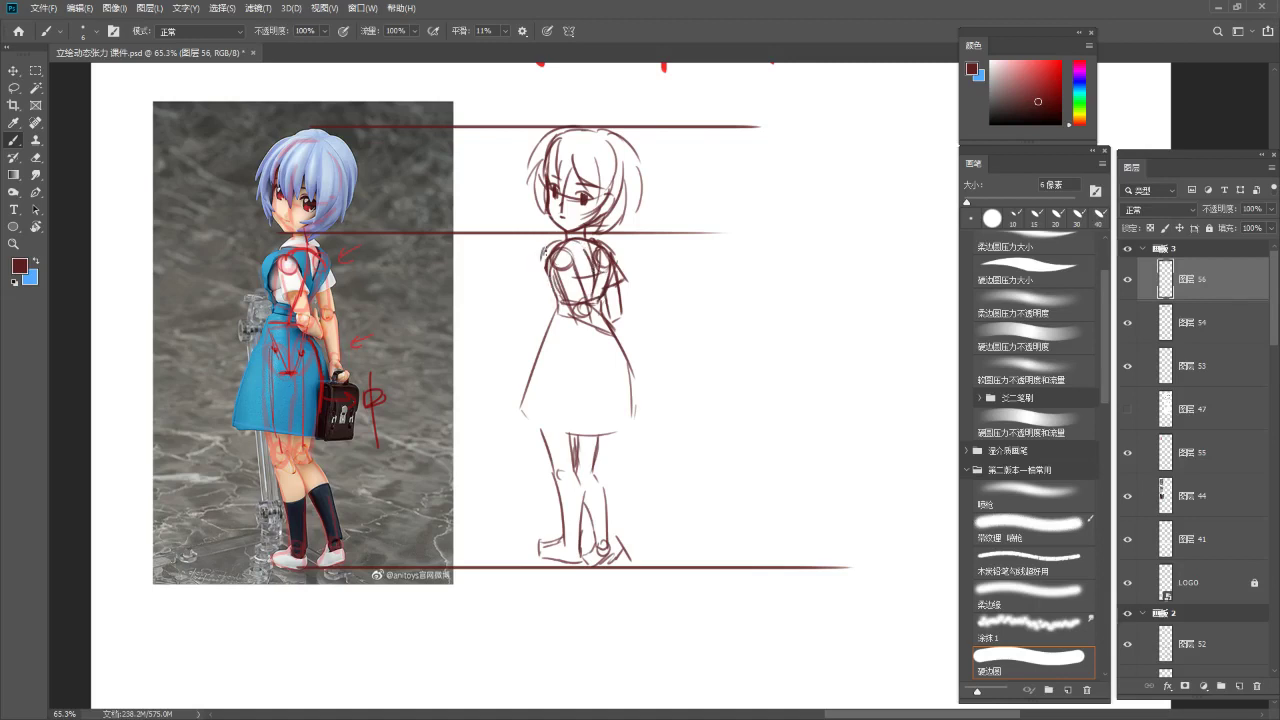
key(ctrl+z)
drag(540, 271, 555, 307)
Circle the hanging arm's elbow and draw its forearm down to a round hand beside the skirt
mouse_move(567, 252)
mouse_down()
mouse_move(584, 299)
mouse_move(622, 317)
mouse_move(611, 319)
mouse_move(622, 378)
mouse_up()
key(ctrl+z)
key(ctrl+z)
key(ctrl+z)
key(ctrl+z)
key(ctrl+z)
drag(612, 325, 623, 375)
key(ctrl+z)
key(ctrl+z)
key(ctrl+z)
key(ctrl+z)
drag(624, 324, 634, 377)
key(ctrl+z)
drag(626, 325, 641, 378)
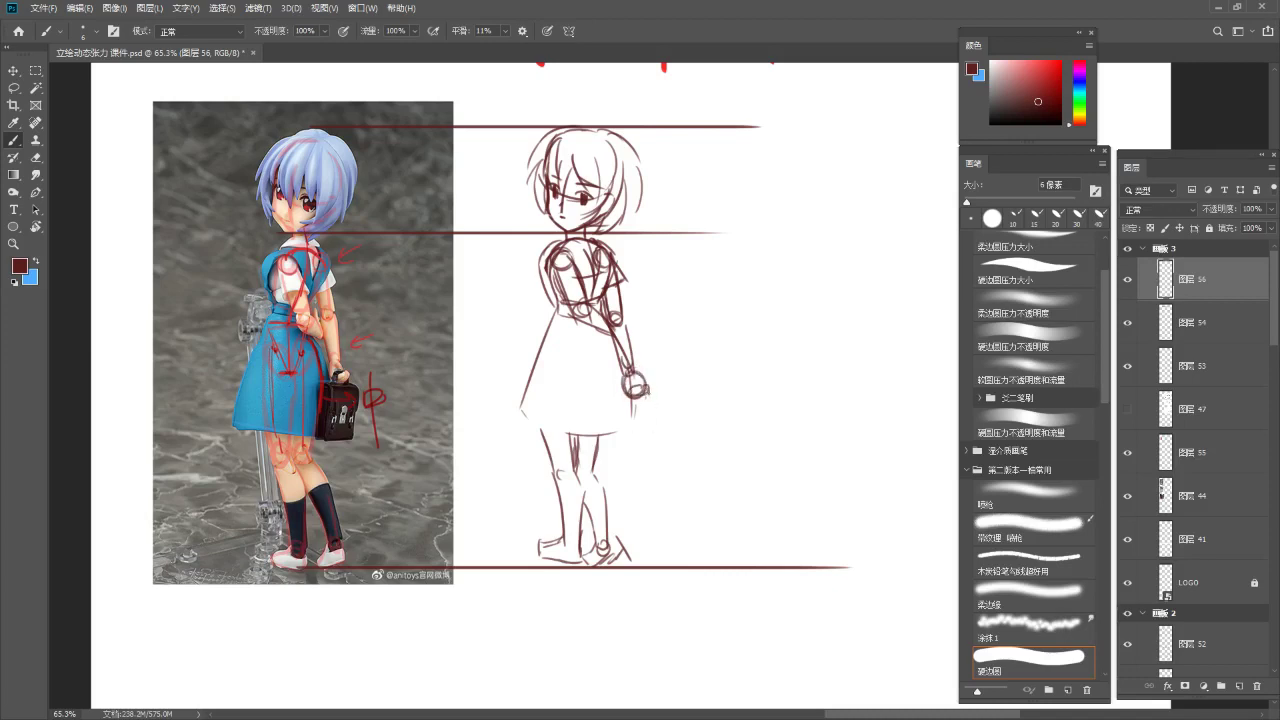
Erase the stray lines around the hand circle and tidy its outline
key(ctrl+z)
key(e)
drag(649, 391, 634, 403)
key(b)
key(ctrl+z)
Draw the briefcase as a box hanging under the hand, with its top, side and front edges
mouse_move(619, 379)
mouse_down()
mouse_move(657, 384)
mouse_move(668, 440)
mouse_up()
key(ctrl+z)
drag(663, 393, 655, 443)
mouse_move(619, 384)
mouse_down()
mouse_move(615, 433)
mouse_move(627, 405)
mouse_move(630, 432)
mouse_move(618, 433)
mouse_move(662, 434)
mouse_up()
key(ctrl+z)
key(ctrl+z)
key(ctrl+z)
key(ctrl+z)
key(ctrl+z)
key(ctrl+z)
drag(660, 385, 662, 436)
drag(620, 388, 660, 392)
mouse_move(661, 388)
mouse_down()
mouse_move(663, 438)
mouse_move(652, 438)
mouse_up()
drag(619, 385, 612, 434)
Redraw the skirt's front contour, complete its hem and add a fold line down from the waist
drag(559, 311, 525, 419)
key(ctrl+z)
key(ctrl+z)
mouse_move(557, 310)
mouse_down()
mouse_move(517, 428)
mouse_move(560, 431)
mouse_move(539, 428)
mouse_up()
key(ctrl+z)
mouse_move(550, 341)
mouse_down()
mouse_move(530, 432)
mouse_move(620, 434)
mouse_move(540, 440)
mouse_move(560, 322)
mouse_move(584, 275)
mouse_move(565, 272)
mouse_up()
key(ctrl+z)
key(ctrl+z)
key(alt+space)
key(b)
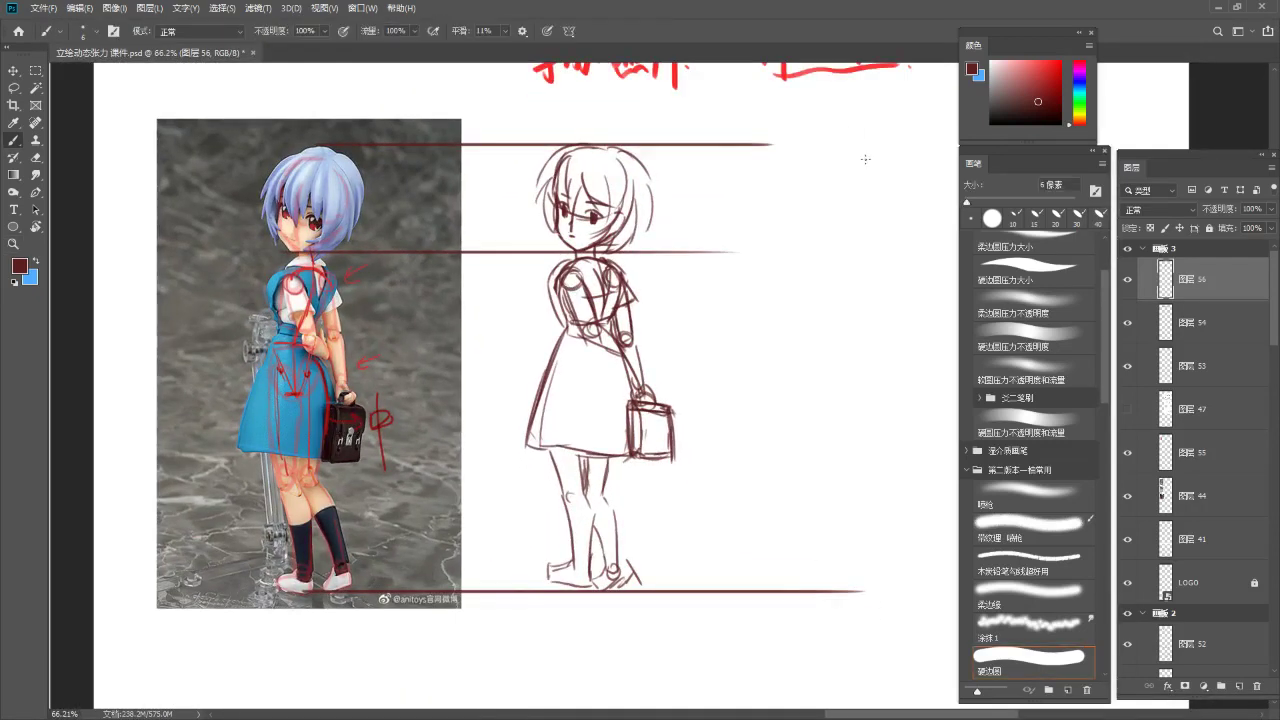
Fade the sketch layer 图层 56 to 3% opacity and hide layers 图层 54 and 图层 55
click(1271, 209)
drag(1223, 228, 1210, 228)
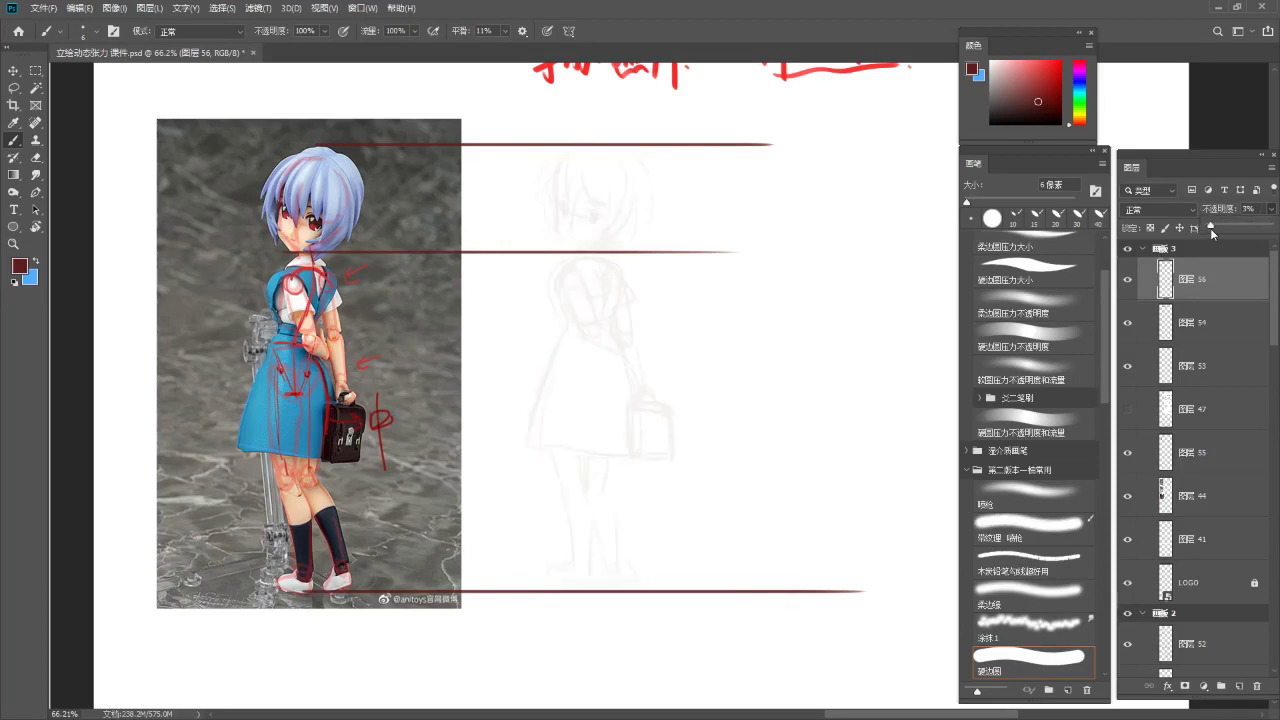
click(1128, 322)
click(1128, 366)
click(1128, 366)
click(1128, 367)
click(1128, 367)
click(1128, 453)
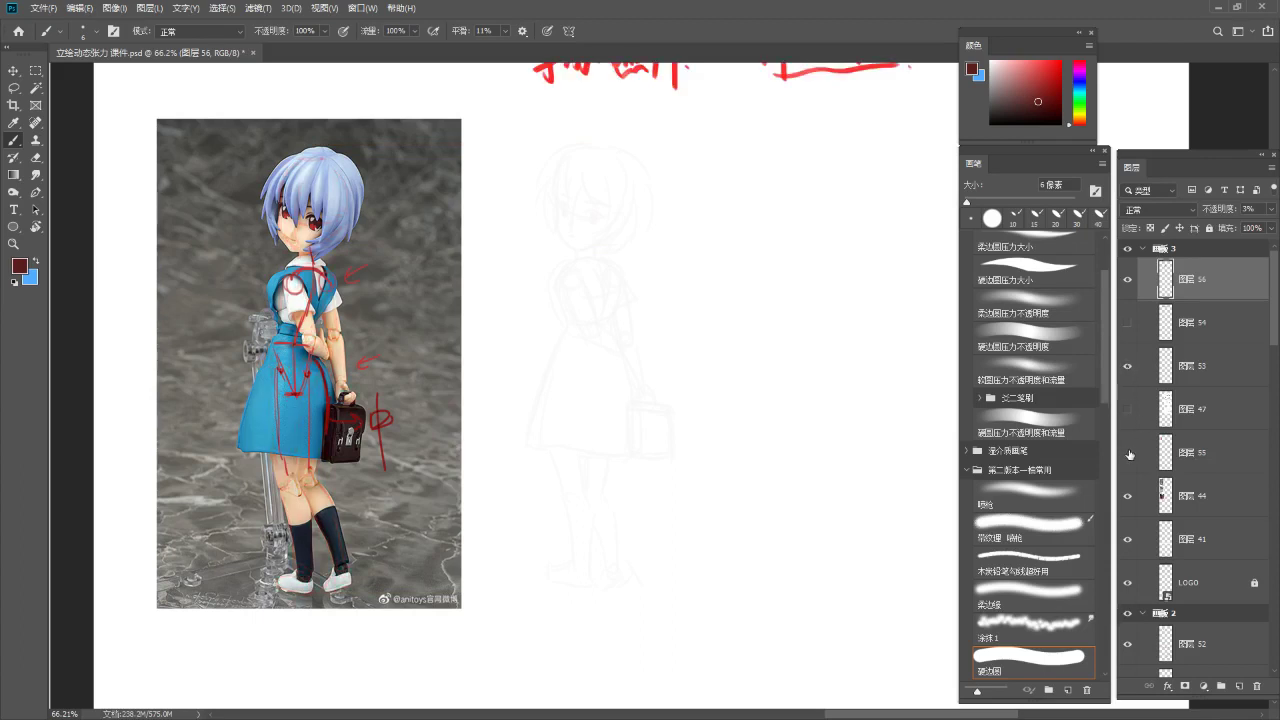
Add a new layer above the faded sketch layer 图层 56 for the clean drawing
key(ctrl+shift+alt+n)
key(z)
drag(551, 149, 603, 149)
key(b)
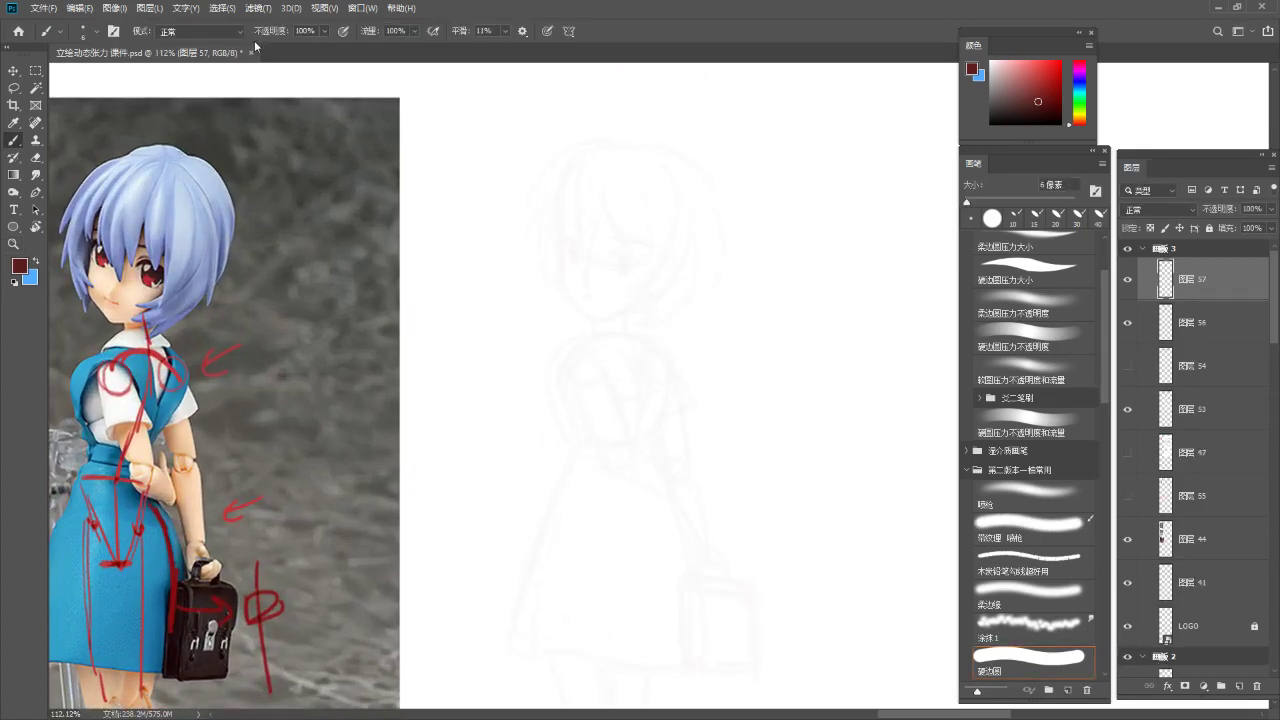
Open a second view of 立绘动态张力 课件.psd and return to the original view
click(330, 9)
mouse_move(286, 12)
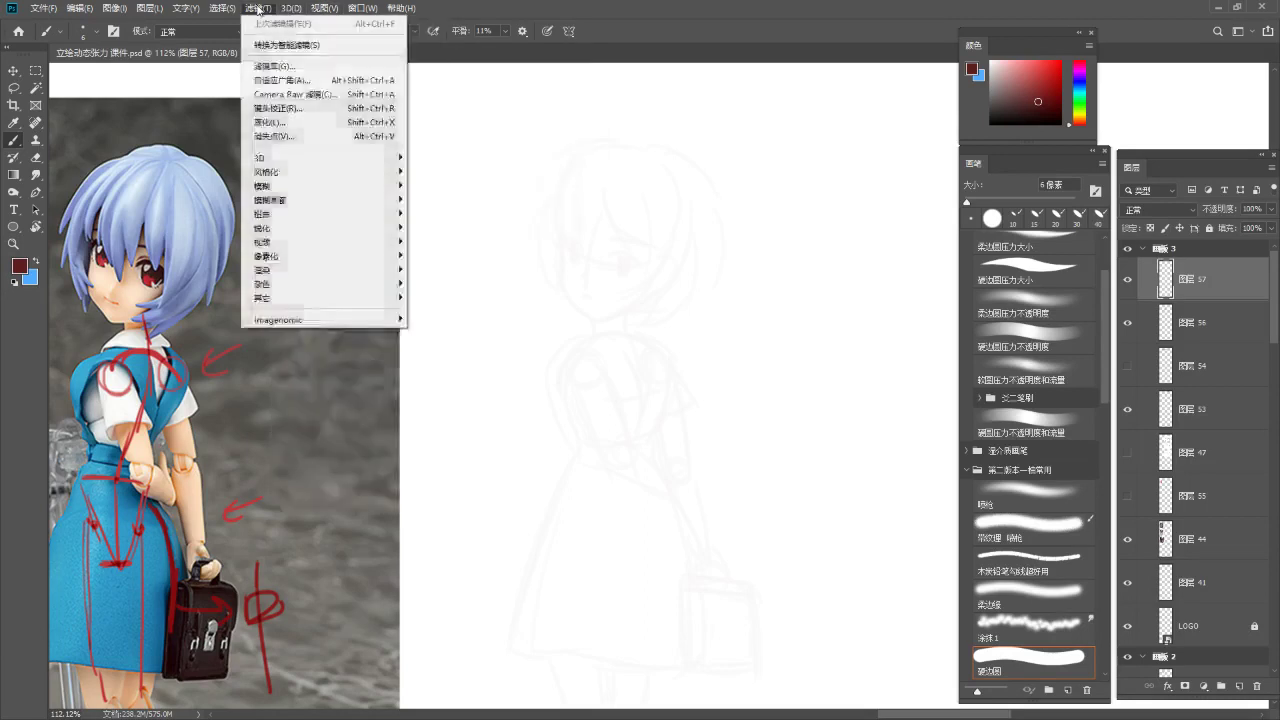
mouse_move(446, 44)
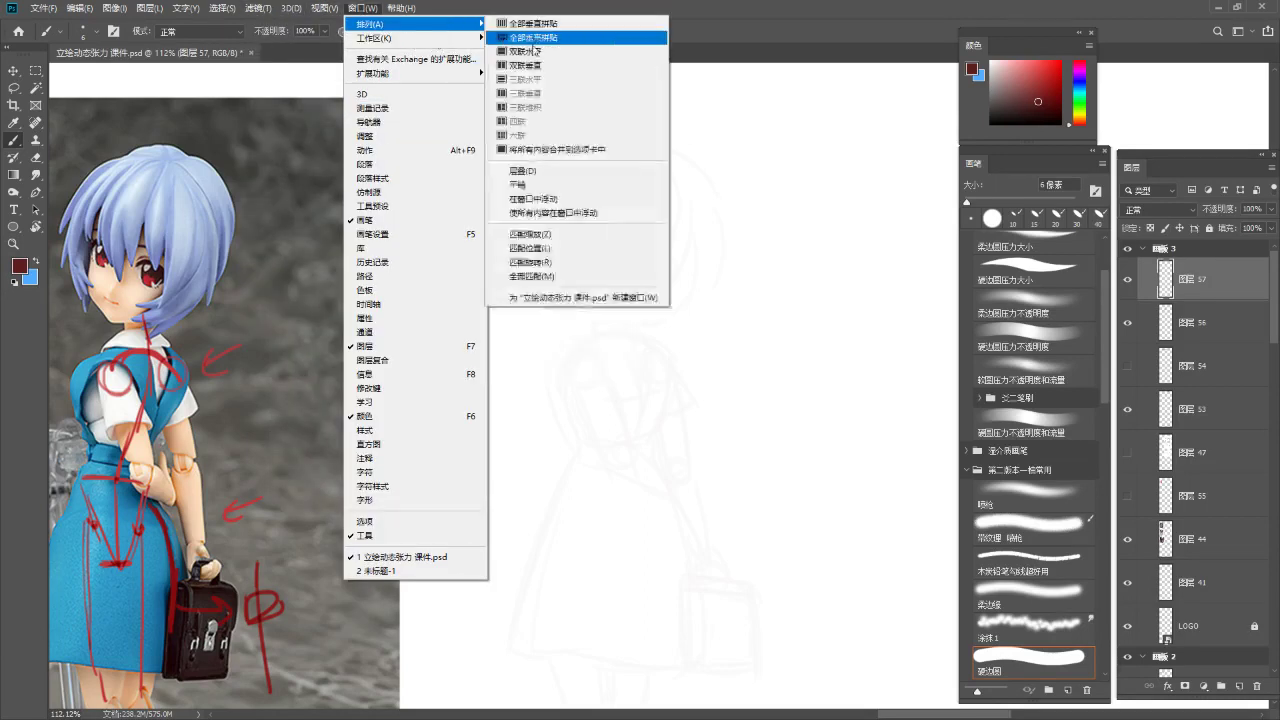
click(584, 298)
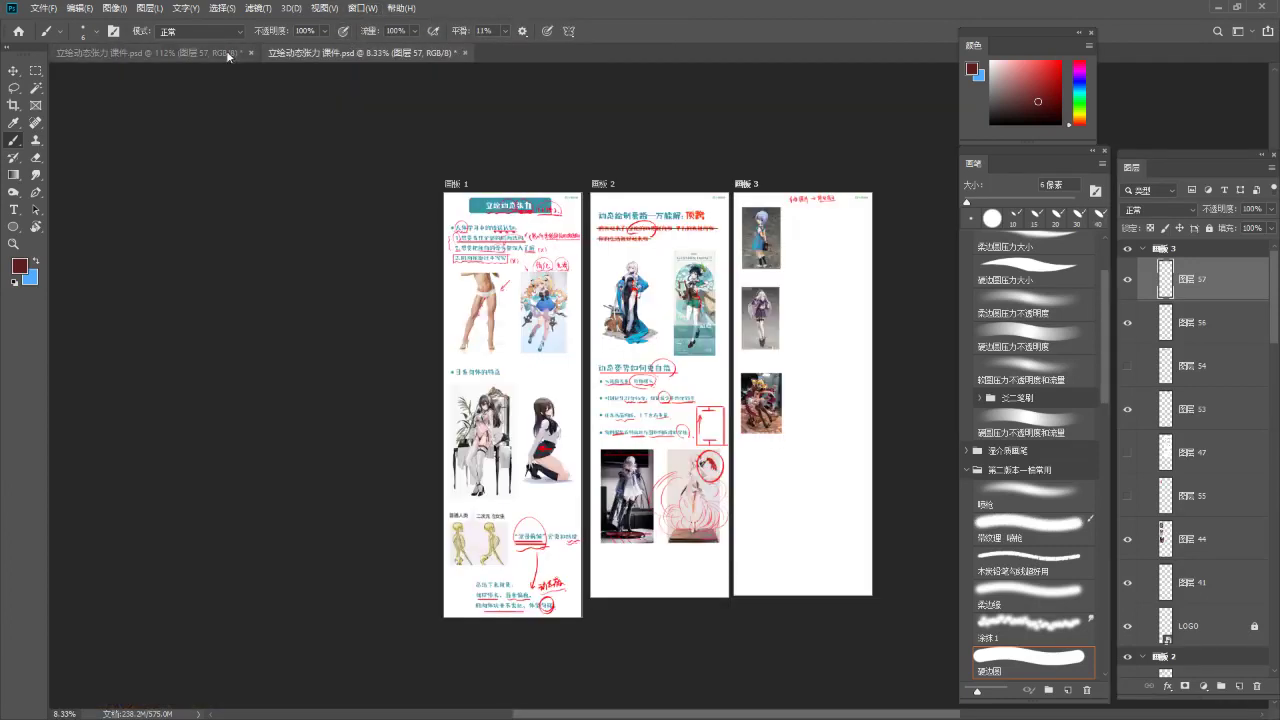
click(228, 57)
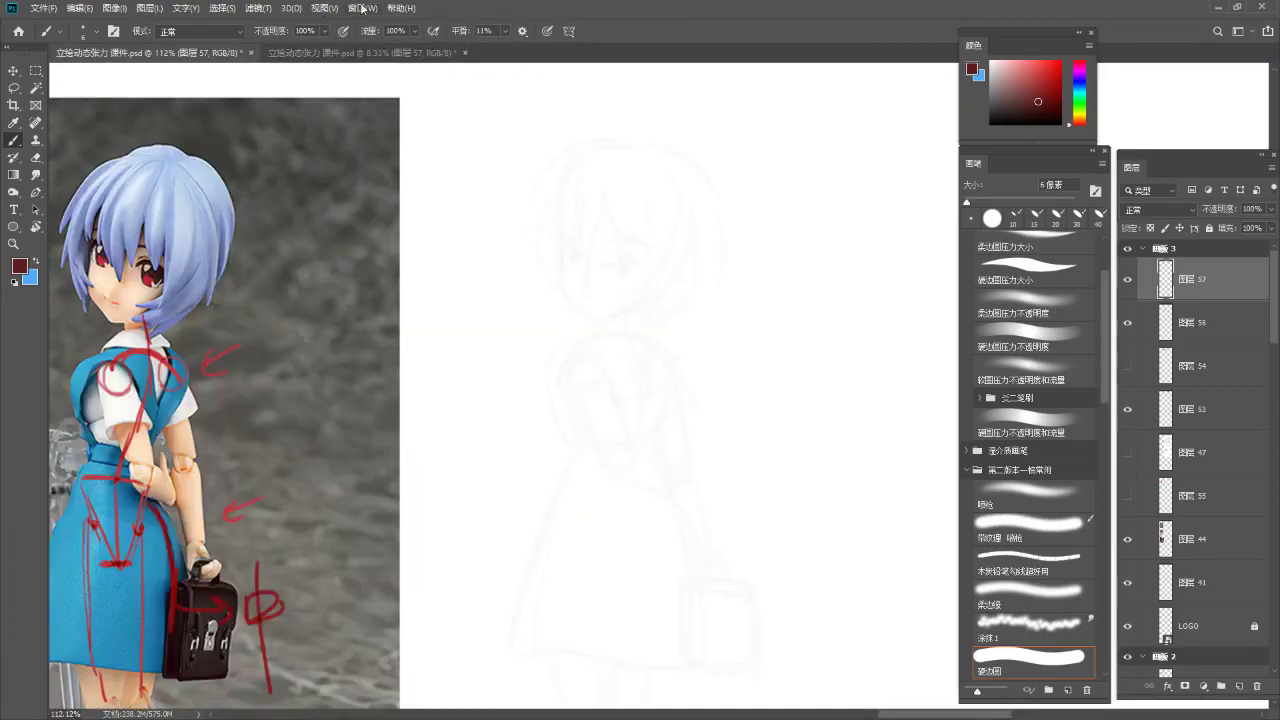
Float the second view of the document and shrink its window to a small reference size
click(362, 8)
mouse_move(436, 26)
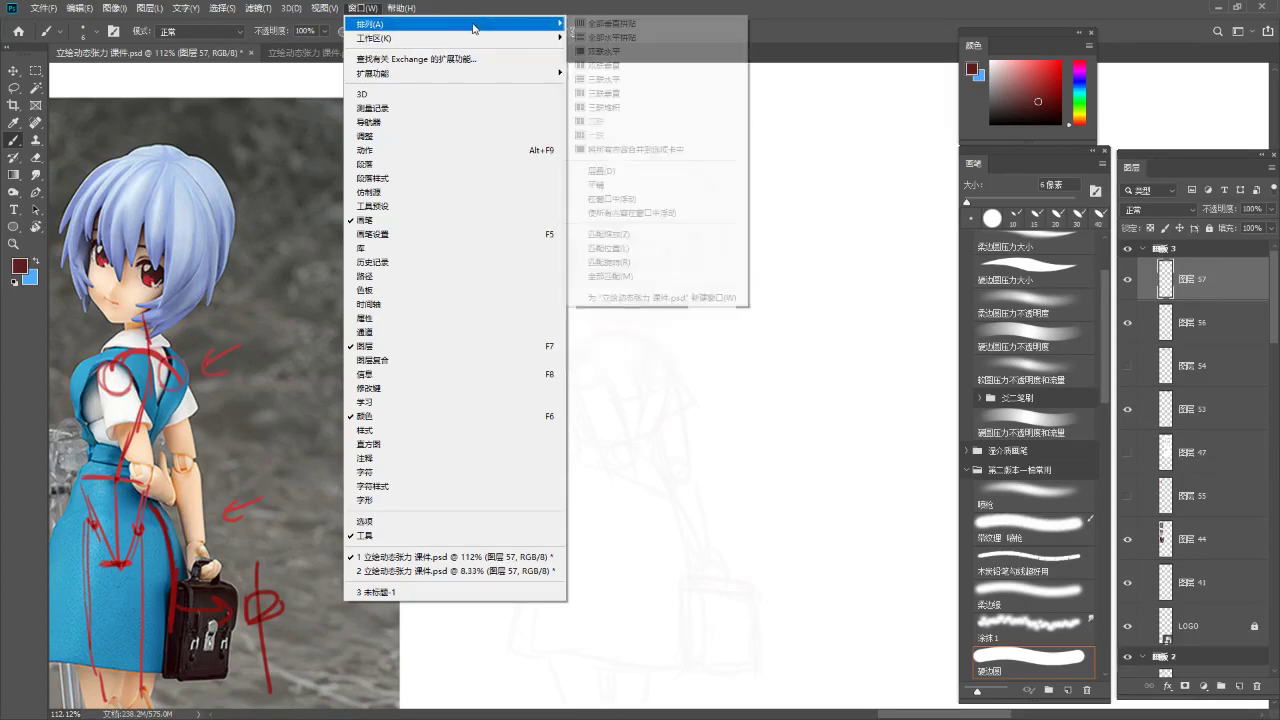
mouse_move(540, 23)
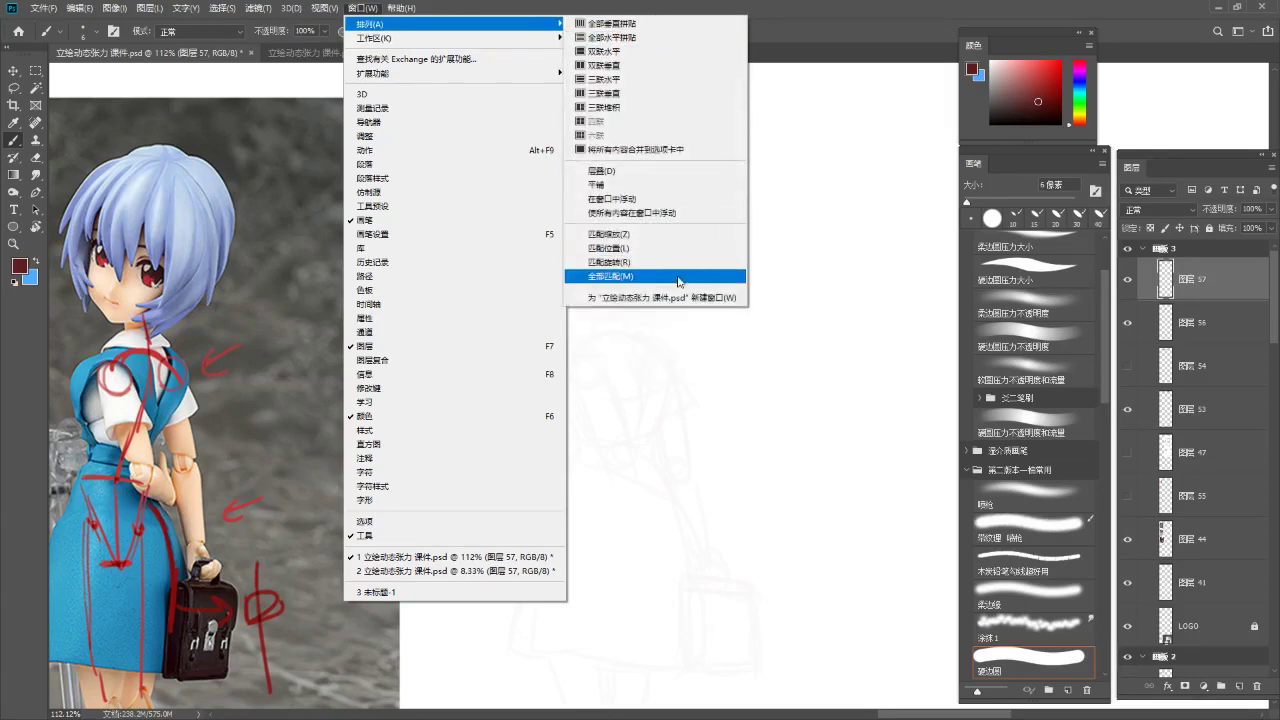
click(705, 78)
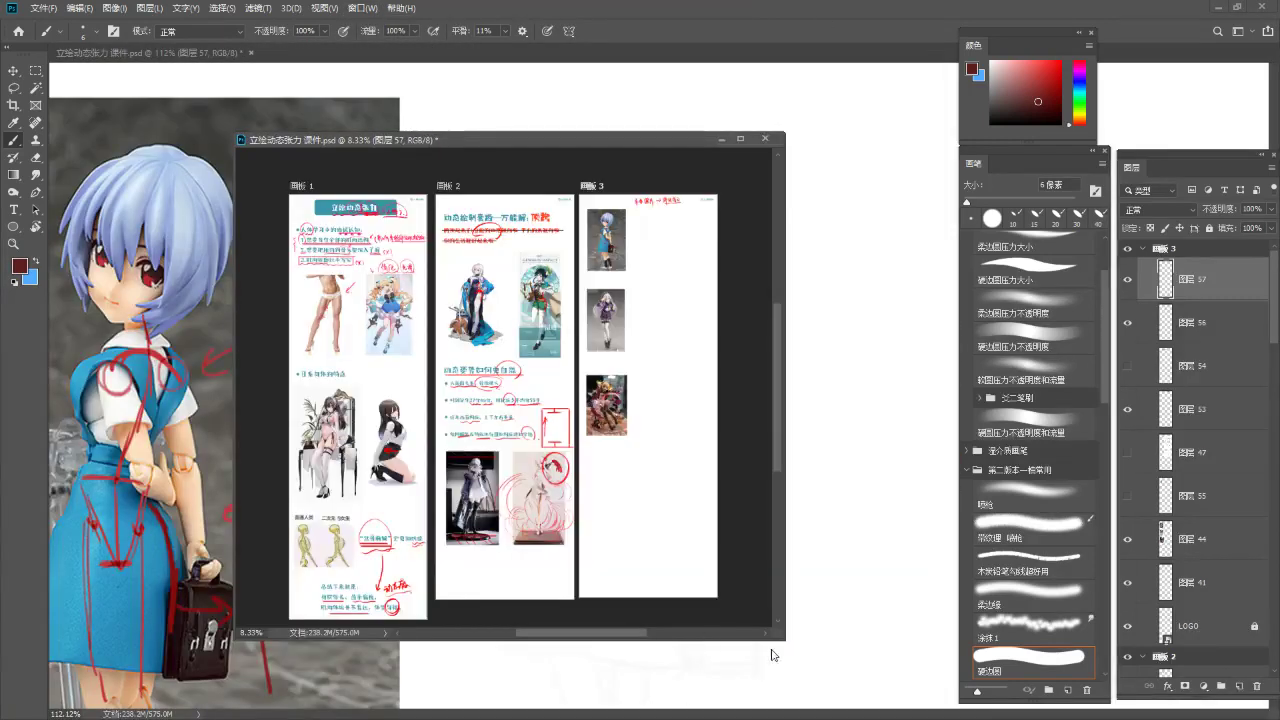
drag(785, 640, 528, 464)
Enlarge the figure photo's head in the small reference view to about 120% and place the window over the photo
drag(300, 348, 193, 386)
scroll(308, 262, up, 15)
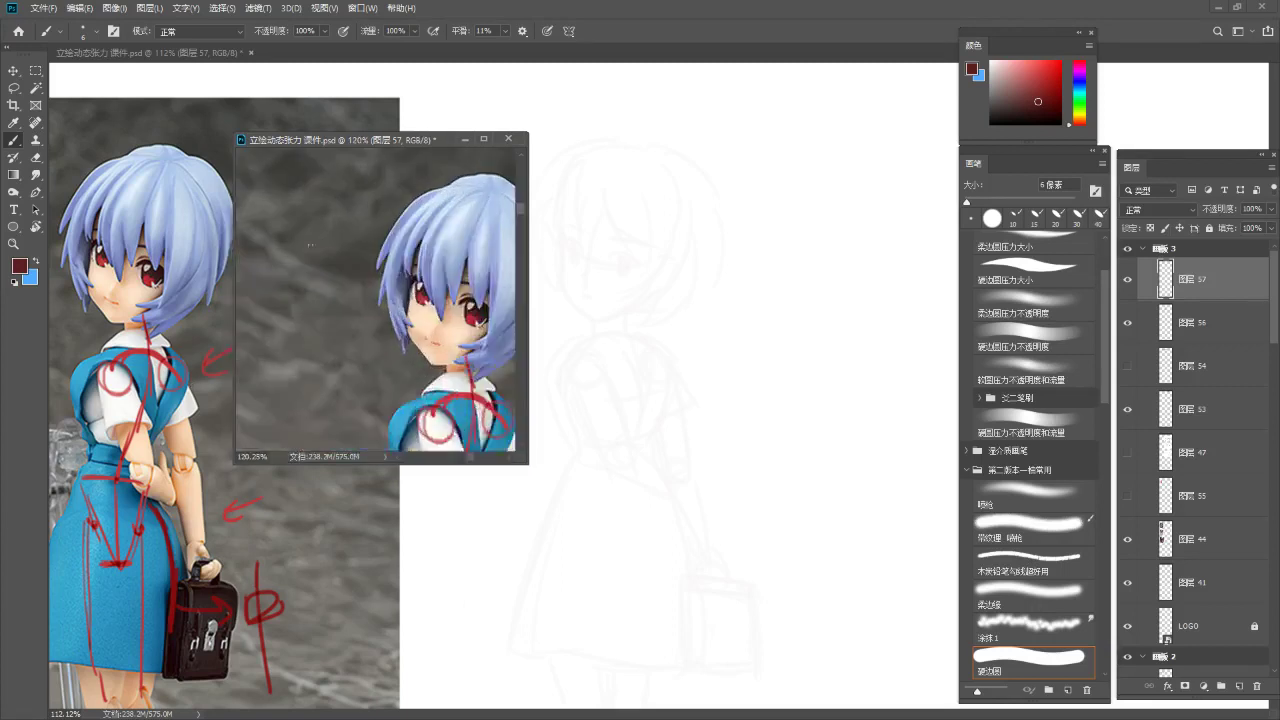
drag(353, 285, 284, 266)
drag(425, 142, 240, 135)
Draw the far eye's upper lash line and outer lashes over the faded head with a 3-pixel brush
click(621, 285)
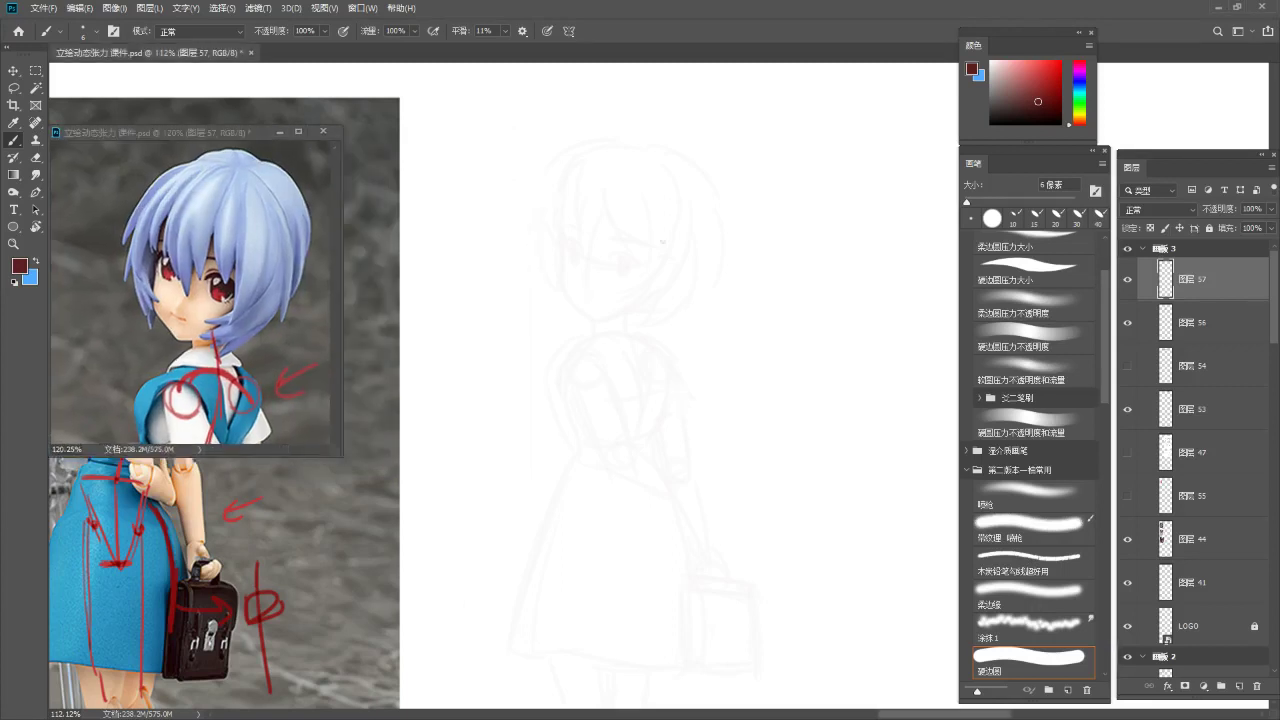
scroll(621, 285, up, 10)
mouse_move(532, 236)
mouse_down()
mouse_move(577, 246)
mouse_move(550, 268)
mouse_move(533, 262)
mouse_move(565, 288)
mouse_up()
key(ctrl+z)
key(ctrl+z)
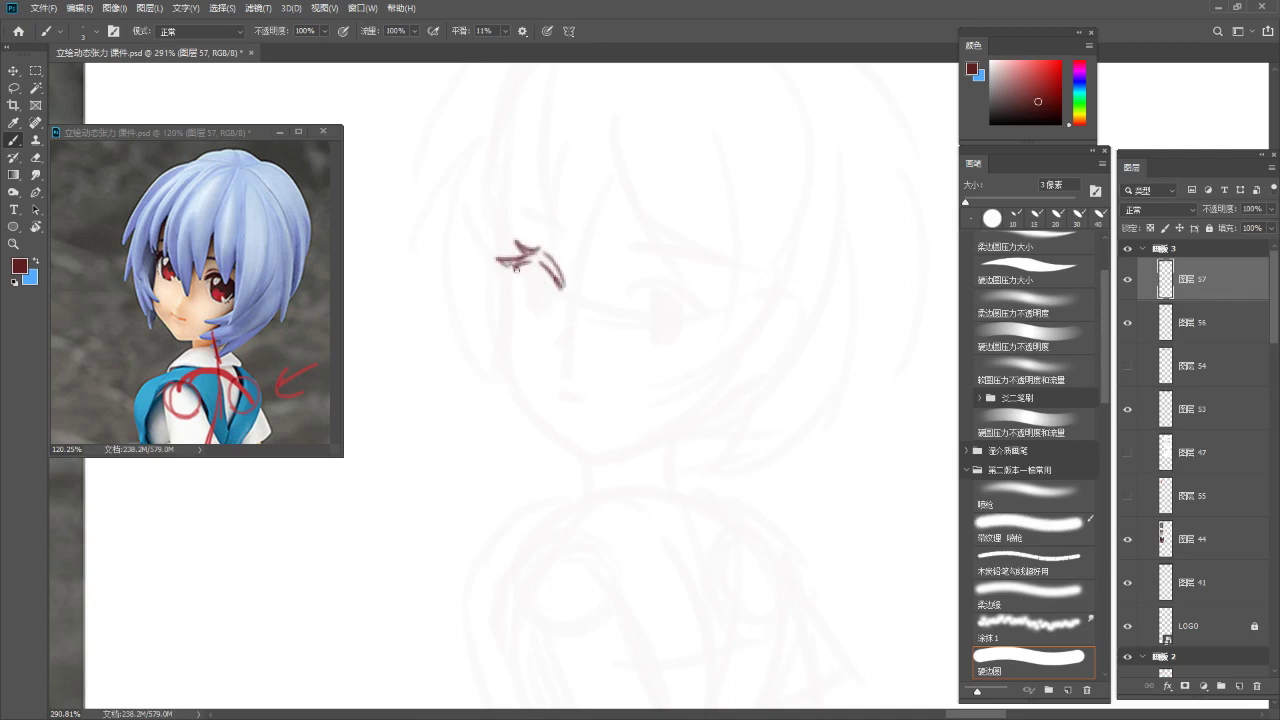
key(ctrl)
Draw the far eye's iris, pupil and short lower lashes, reworking unsuccessful strokes
drag(527, 293, 539, 313)
drag(542, 261, 541, 264)
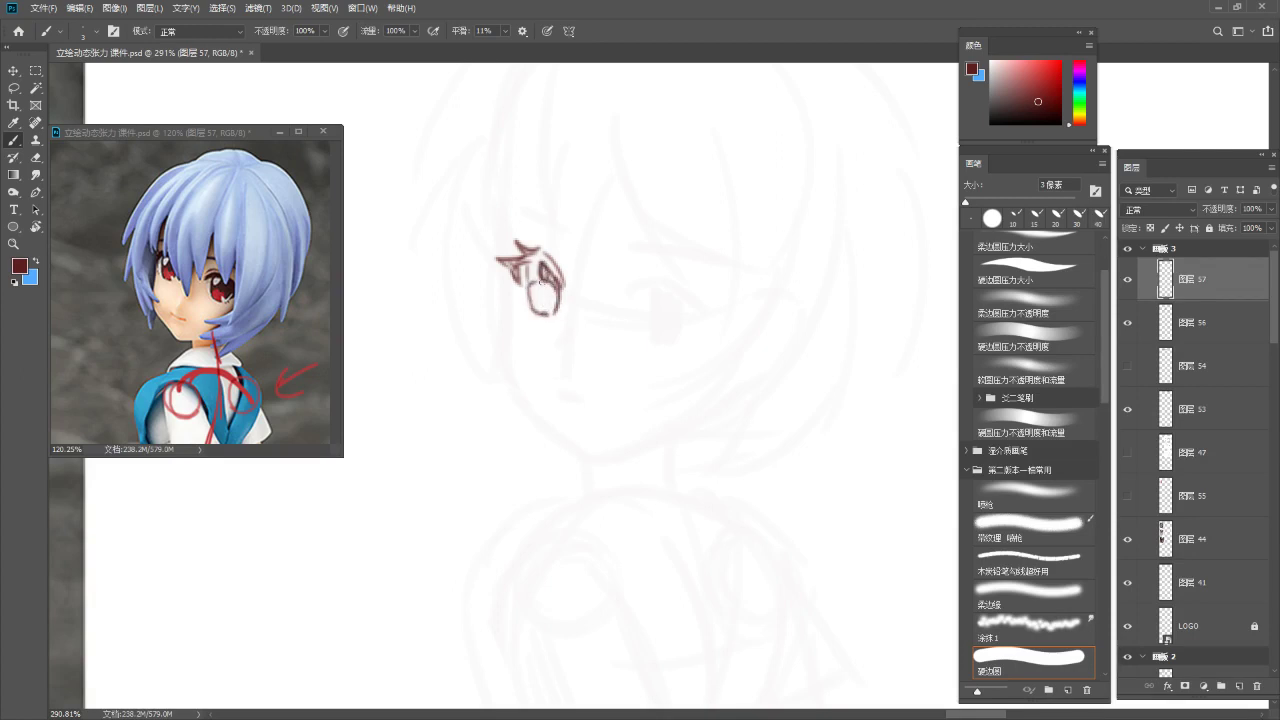
mouse_move(551, 278)
mouse_down()
mouse_move(549, 302)
mouse_move(541, 272)
mouse_move(540, 299)
mouse_move(552, 302)
mouse_move(529, 284)
mouse_move(539, 310)
mouse_up()
key(ctrl+z)
key(ctrl+z)
key(ctrl+z)
key(ctrl+z)
key(ctrl+z)
key(ctrl+z)
key(ctrl+z)
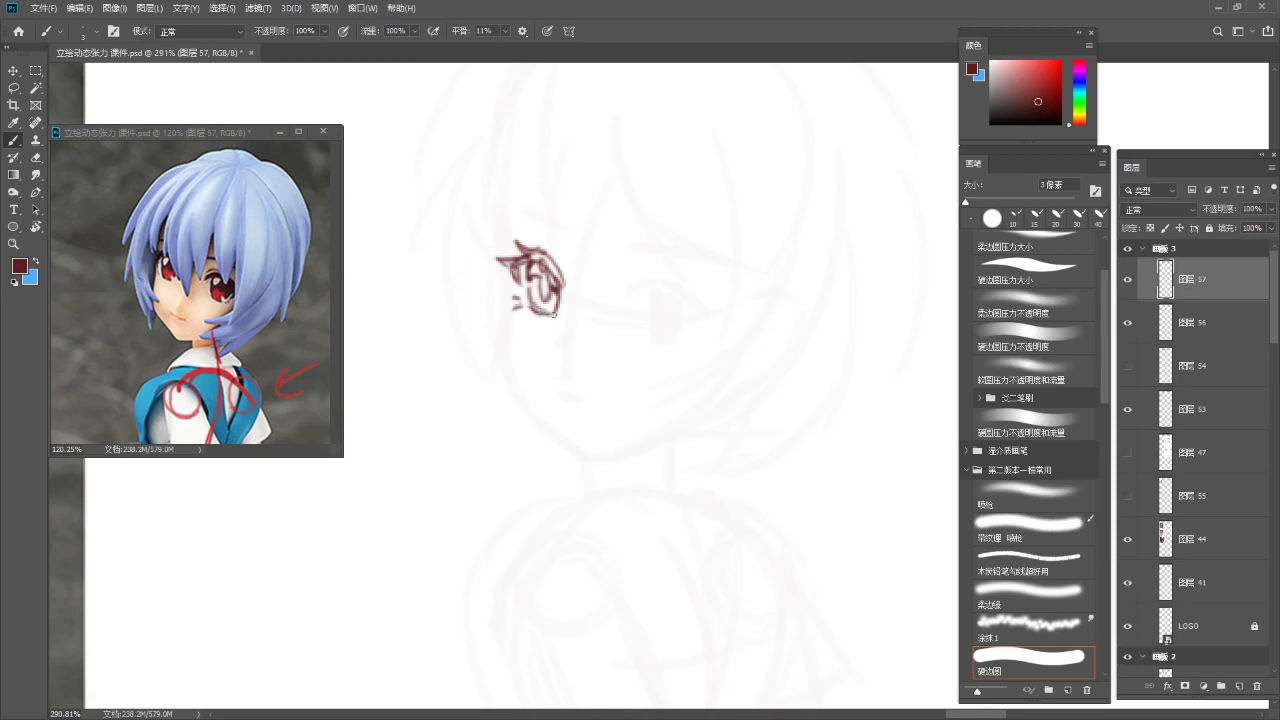
Draw the near eye's arched upper lash line with its outer lash tips
mouse_move(689, 235)
mouse_down()
mouse_move(657, 215)
mouse_move(622, 258)
mouse_move(700, 286)
mouse_up()
key(ctrl+z)
key(ctrl+z)
key(ctrl+z)
key(ctrl+z)
key(ctrl+z)
drag(630, 251, 696, 287)
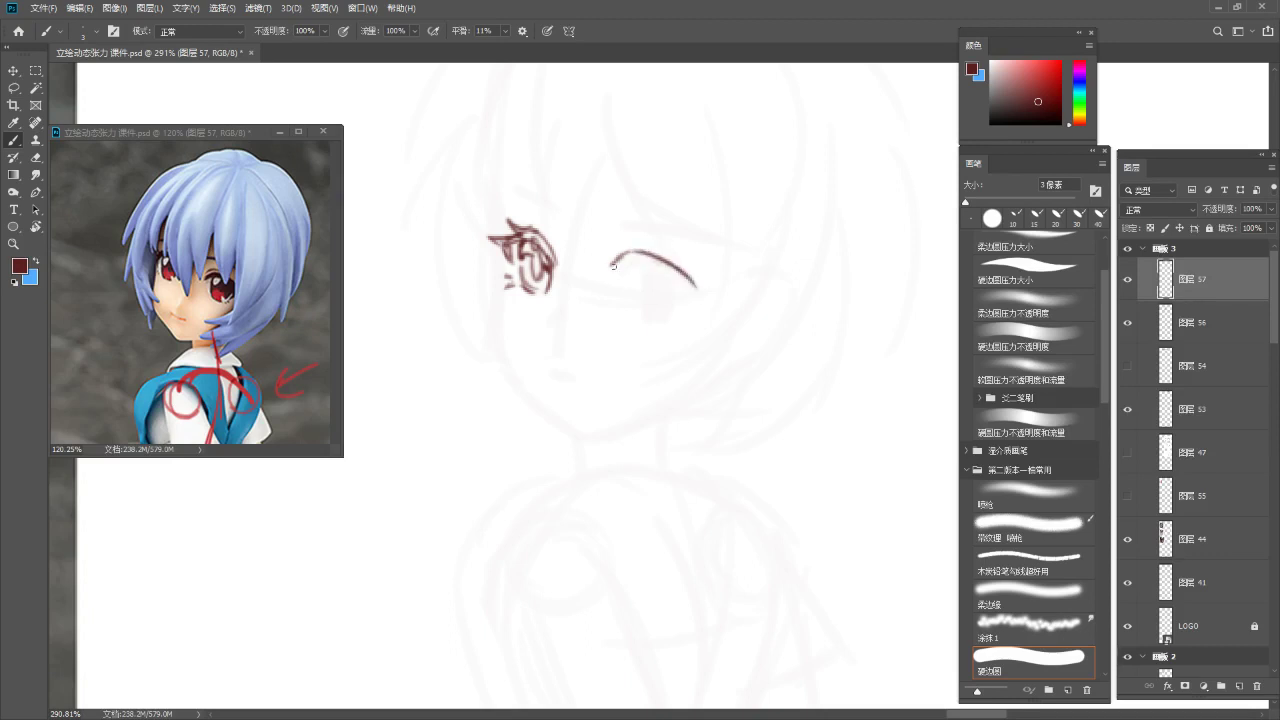
mouse_move(609, 272)
mouse_down()
mouse_move(650, 262)
mouse_move(700, 295)
mouse_move(690, 270)
mouse_move(701, 283)
mouse_up()
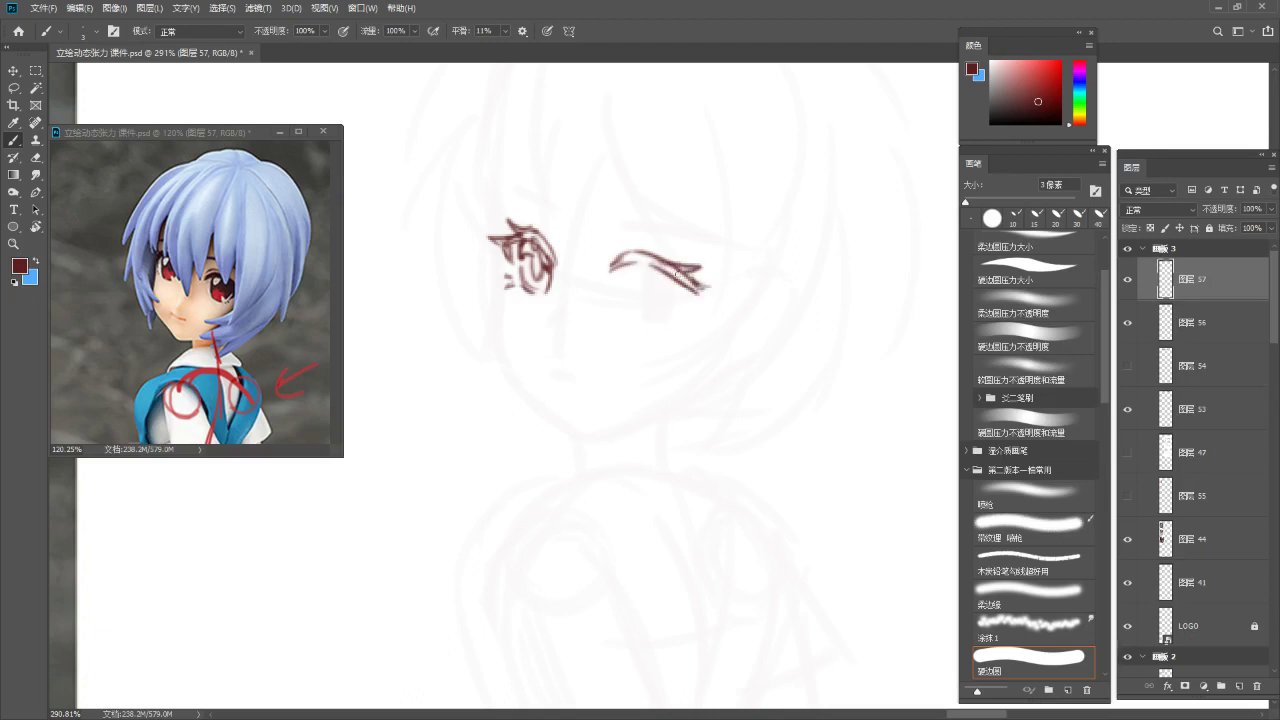
Draw the near eye's iris outline and lower lid, erasing stray strokes with a smaller eraser
mouse_move(645, 262)
mouse_down()
mouse_move(678, 275)
mouse_move(633, 277)
mouse_move(639, 320)
mouse_up()
key(e)
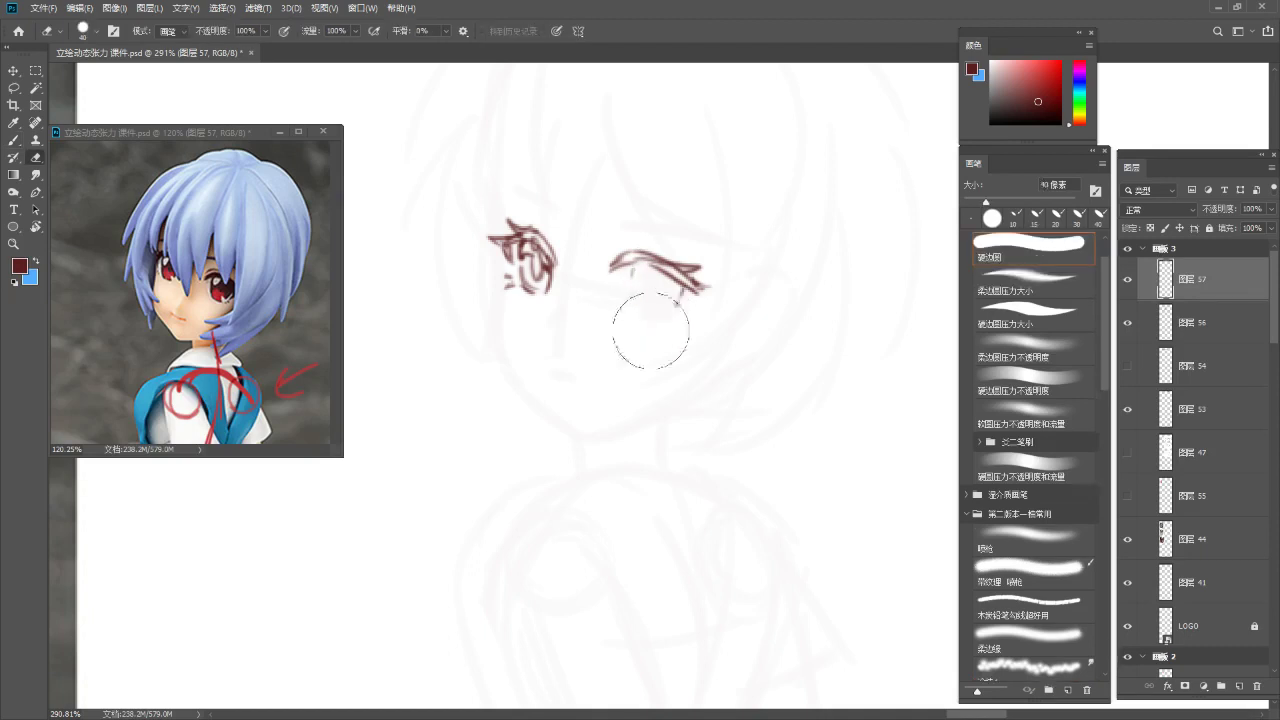
key(ctrl+z)
key(bracketleft)
key(bracketleft)
key(bracketleft)
key(bracketleft)
key(bracketleft)
mouse_move(631, 324)
mouse_down()
mouse_move(651, 332)
mouse_move(653, 321)
mouse_up()
key(b)
key(ctrl+z)
key(ctrl+z)
key(ctrl+z)
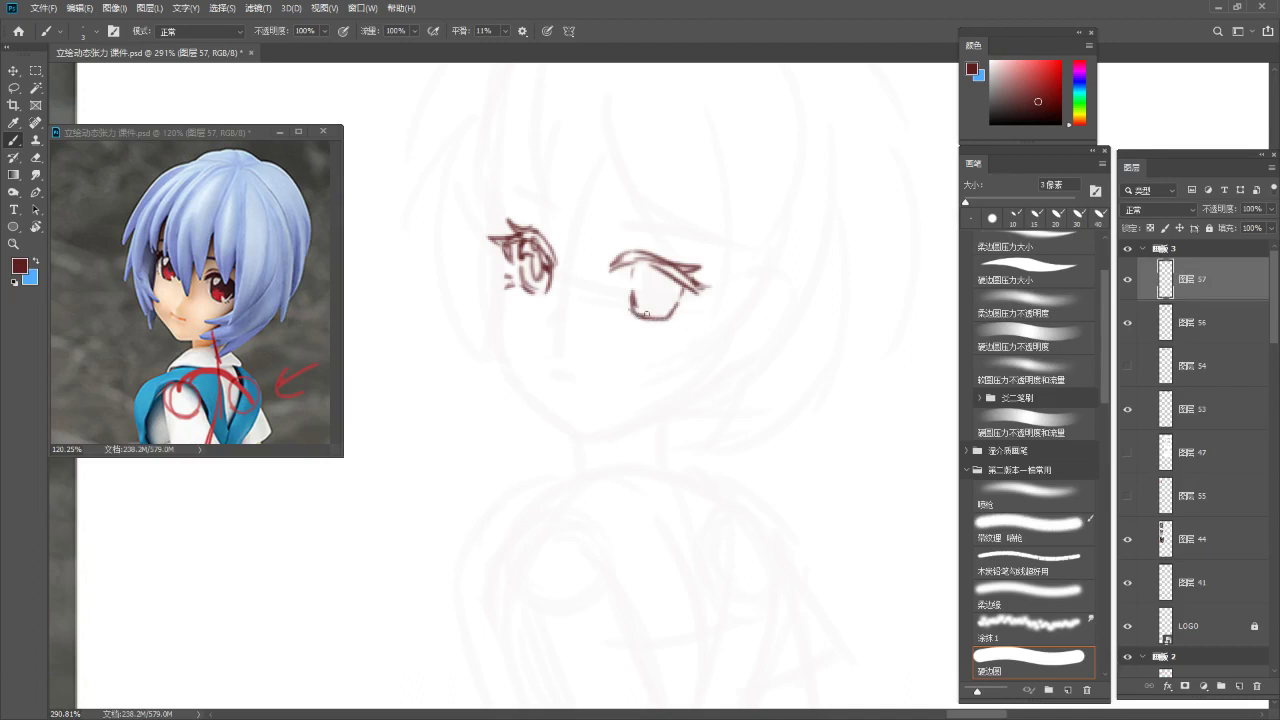
Draw the near eye's pupil and inner iris details, and add small lashes at its lower corner
mouse_move(653, 267)
mouse_down()
mouse_move(647, 295)
mouse_move(662, 300)
mouse_move(647, 294)
mouse_move(662, 298)
mouse_move(663, 285)
mouse_move(646, 283)
mouse_up()
key(ctrl+z)
key(ctrl+z)
key(ctrl+z)
key(ctrl+z)
key(ctrl+z)
key(ctrl+z)
key(ctrl+z)
drag(660, 288, 670, 289)
key(ctrl+z)
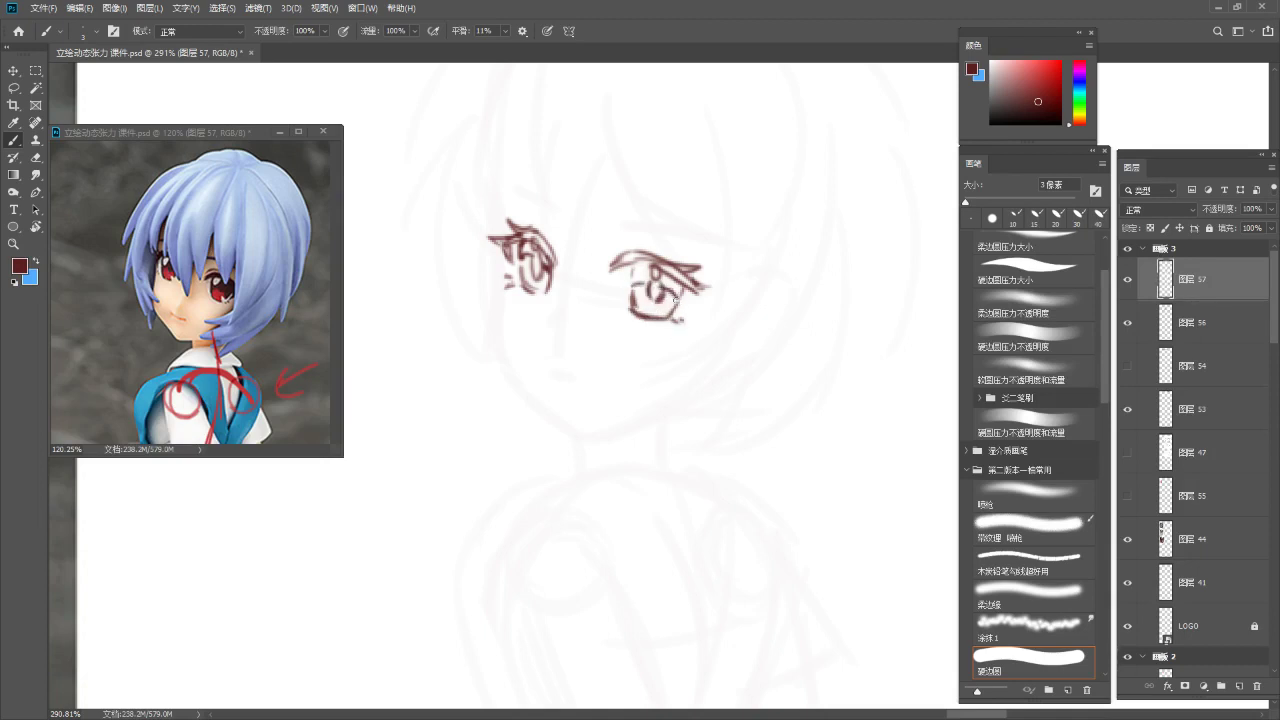
Draw the near eye's eyelid crease and the long brow above it, retrying strokes until the curve fits
mouse_move(610, 252)
mouse_down()
mouse_move(645, 243)
mouse_move(619, 250)
mouse_move(649, 248)
mouse_move(616, 255)
mouse_move(660, 250)
mouse_move(694, 268)
mouse_up()
key(ctrl+z)
key(ctrl+z)
mouse_move(612, 234)
mouse_down()
mouse_move(643, 228)
mouse_move(692, 248)
mouse_up()
key(ctrl+z)
mouse_move(608, 231)
mouse_down()
mouse_move(666, 233)
mouse_move(714, 263)
mouse_move(649, 232)
mouse_move(704, 258)
mouse_up()
key(ctrl+z)
key(ctrl+z)
key(ctrl+z)
mouse_move(635, 230)
mouse_down()
mouse_move(710, 258)
mouse_move(641, 229)
mouse_move(718, 258)
mouse_move(628, 232)
mouse_move(707, 252)
mouse_move(669, 240)
mouse_move(721, 273)
mouse_move(656, 233)
mouse_move(717, 266)
mouse_up()
key(ctrl+z)
key(ctrl+z)
key(ctrl+z)
key(ctrl+z)
key(ctrl+z)
drag(632, 243, 647, 250)
key(ctrl+z)
key(ctrl+z)
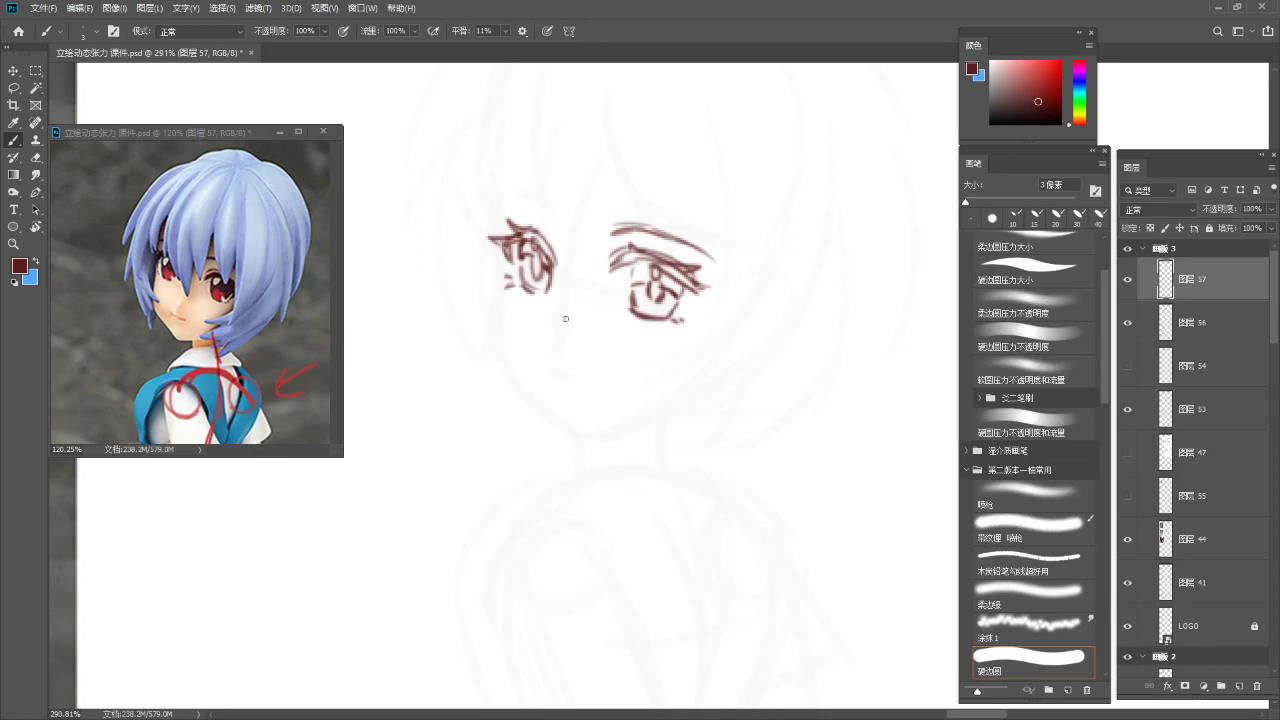
Mark the nose tip with a short stroke and refine the near eye's lower lid and outer corner
drag(624, 305, 687, 310)
key(ctrl+z)
key(ctrl+z)
key(ctrl+z)
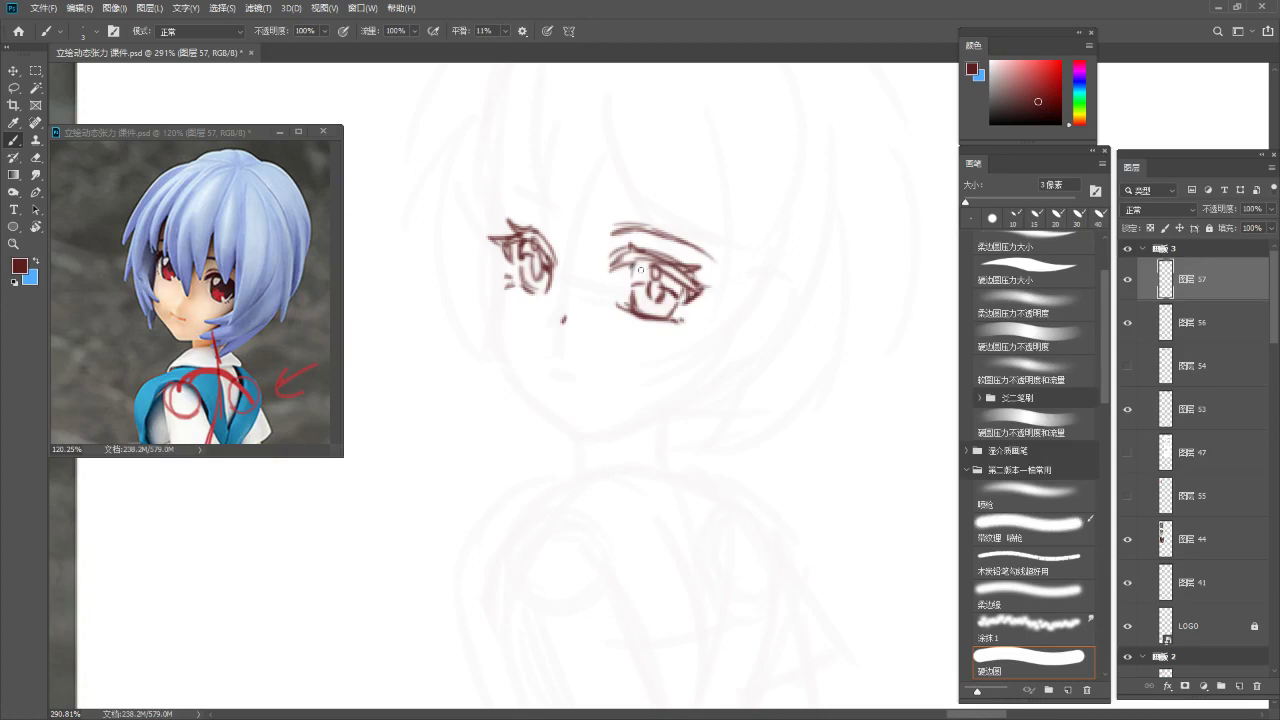
Lasso the near eye with its brow and scale it to 92.55% width and 93.94% height
key(alt+space)
drag(658, 281, 633, 337)
key(l)
mouse_move(652, 203)
mouse_down()
mouse_move(598, 300)
mouse_move(716, 201)
mouse_move(748, 192)
mouse_move(737, 191)
mouse_up()
key(ctrl+t)
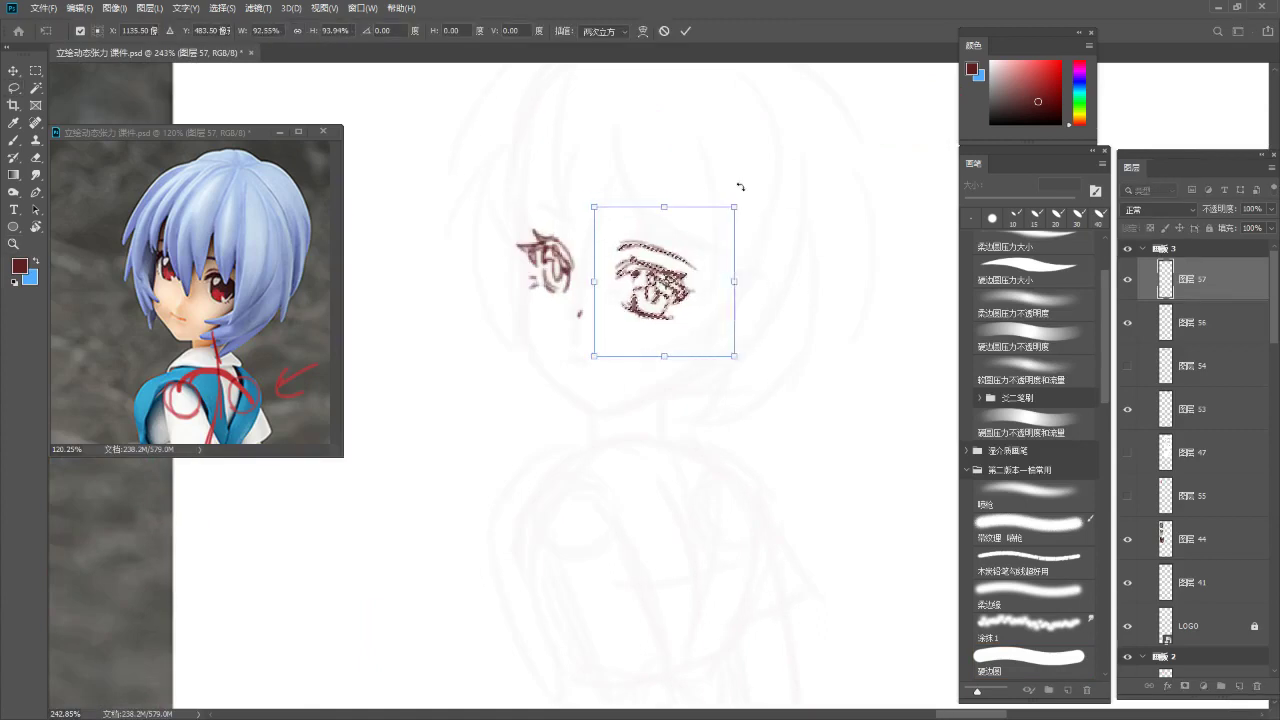
key(Return)
key(ctrl+d)
key(z)
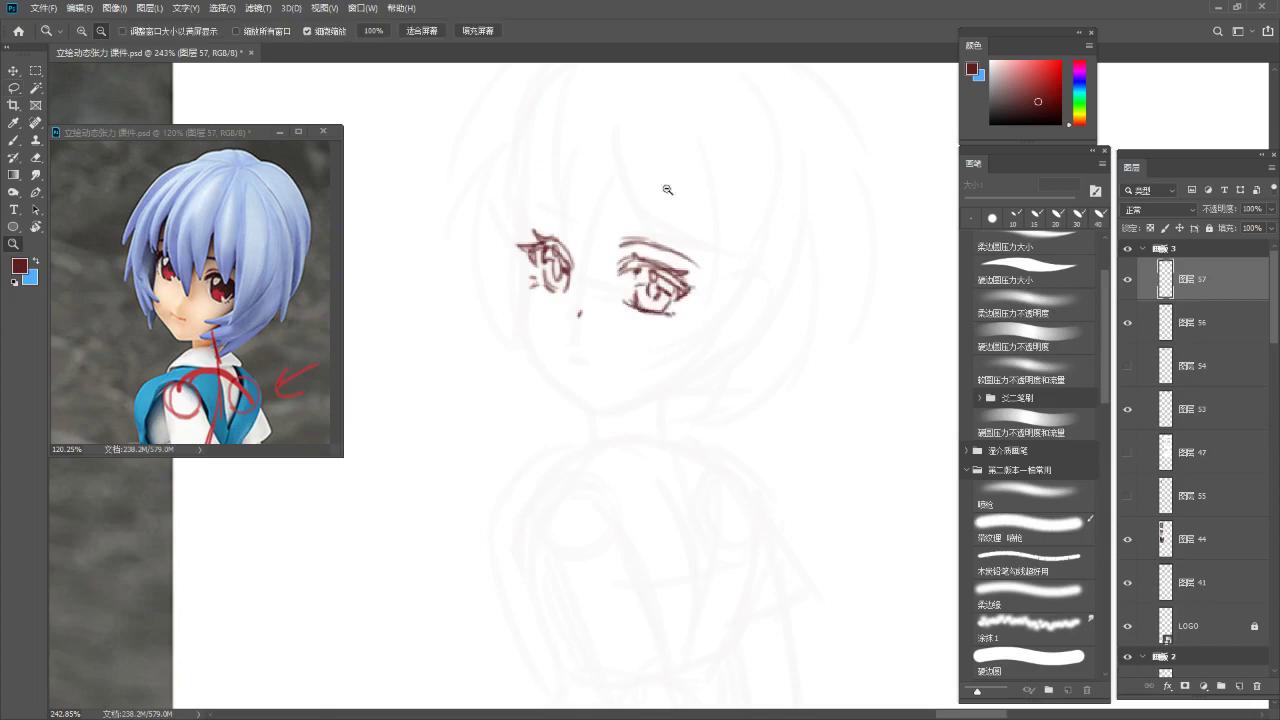
Draw a thin brow above the far eye
scroll(670, 193, down, 5)
scroll(679, 166, up, 4)
key(b)
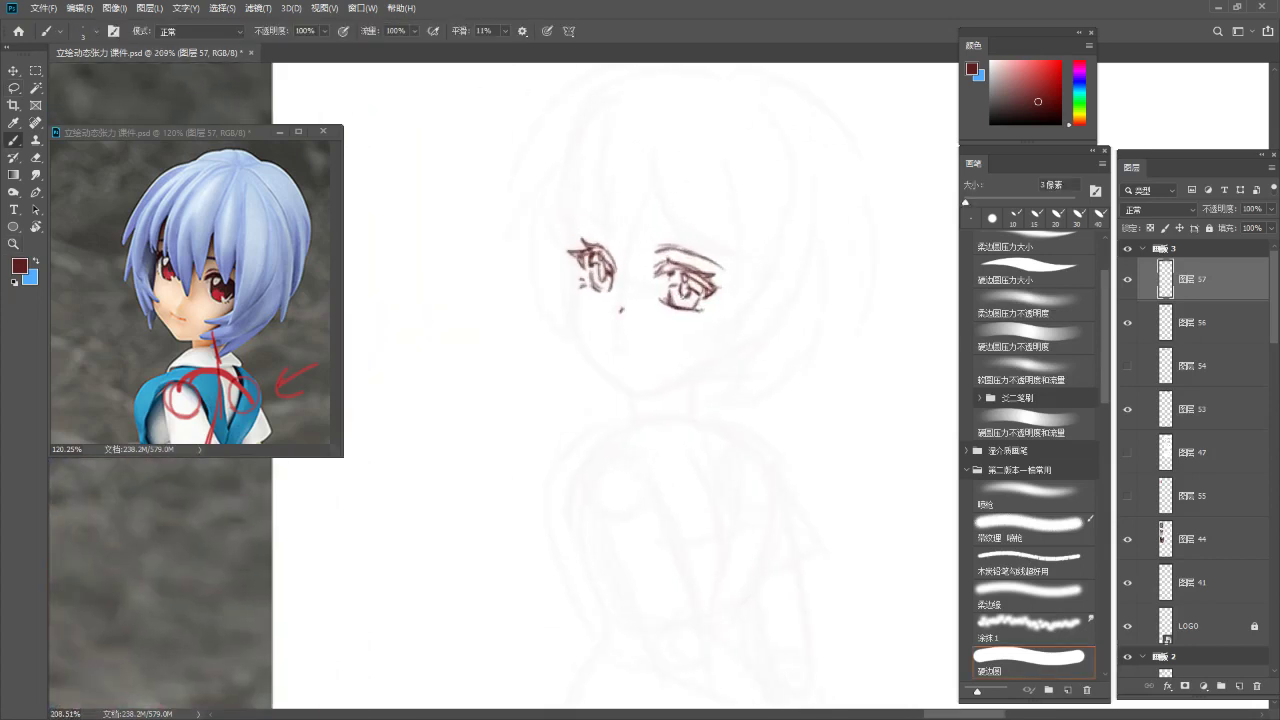
scroll(700, 210, up, 2)
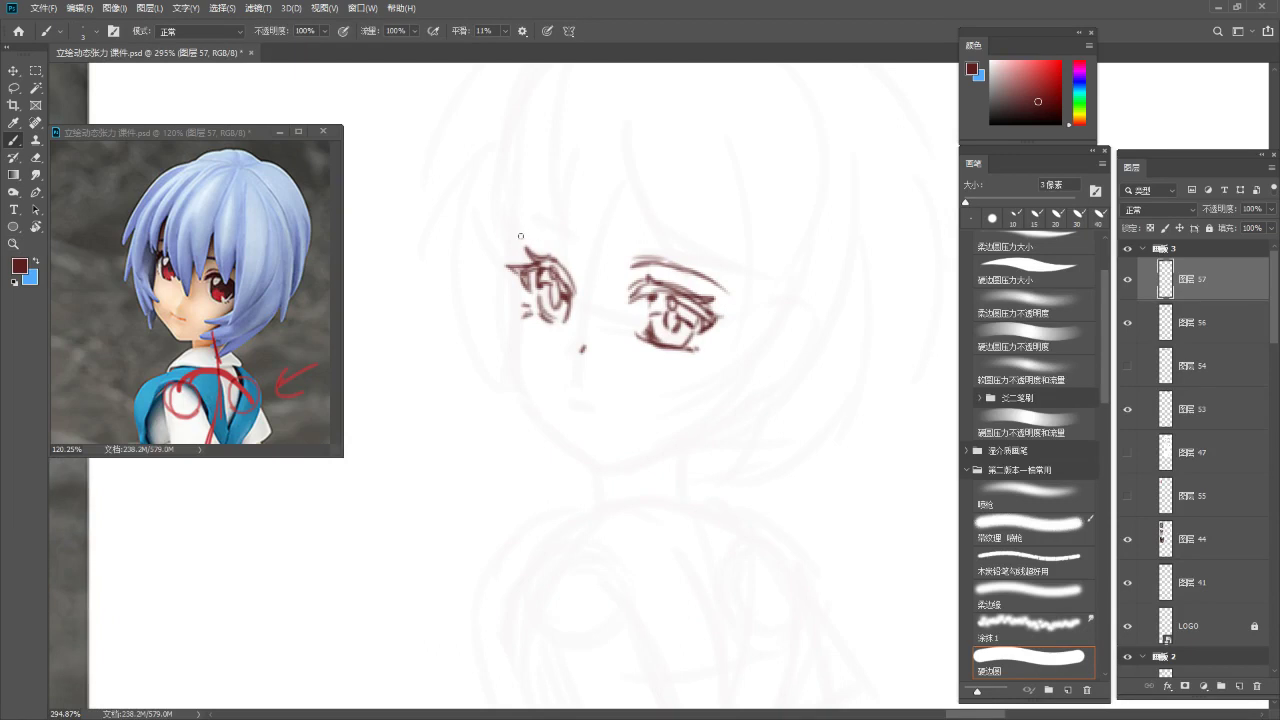
drag(526, 238, 580, 253)
key(ctrl+z)
key(ctrl+z)
key(ctrl+z)
Draw the mouth below the nose as a corner dot and a short dark line
key(alt+space)
drag(626, 293, 541, 355)
scroll(609, 331, up, 6)
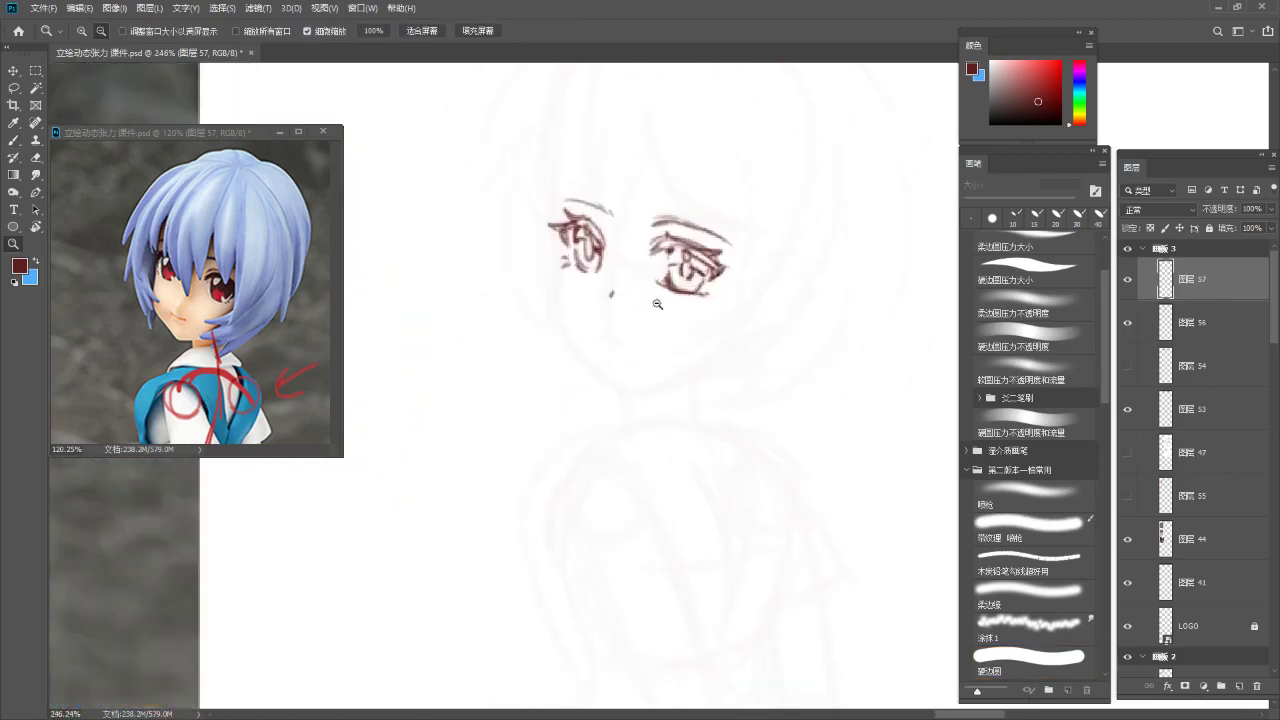
key(b)
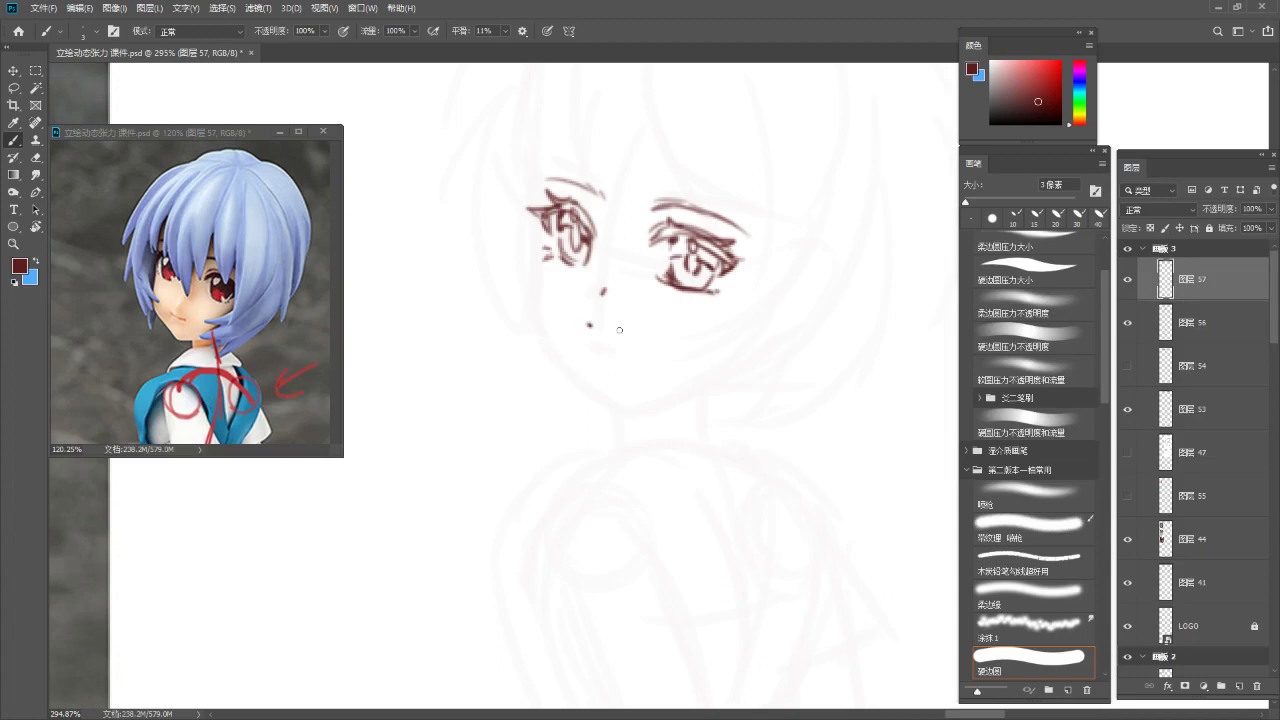
key(ctrl+z)
drag(583, 318, 617, 329)
key(ctrl+z)
drag(594, 335, 549, 357)
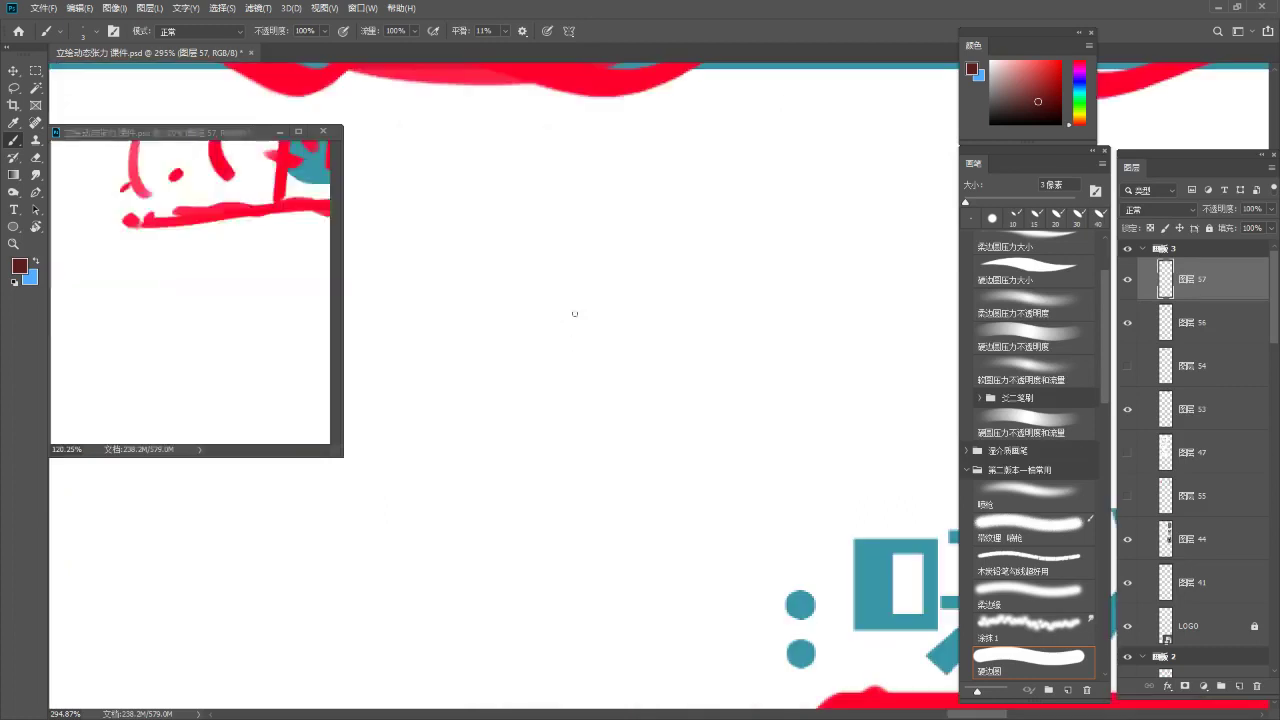
Check the face with the canvas flipped horizontally and restore the original orientation
drag(649, 303, 553, 365)
drag(556, 370, 736, 310)
scroll(760, 260, up, 10)
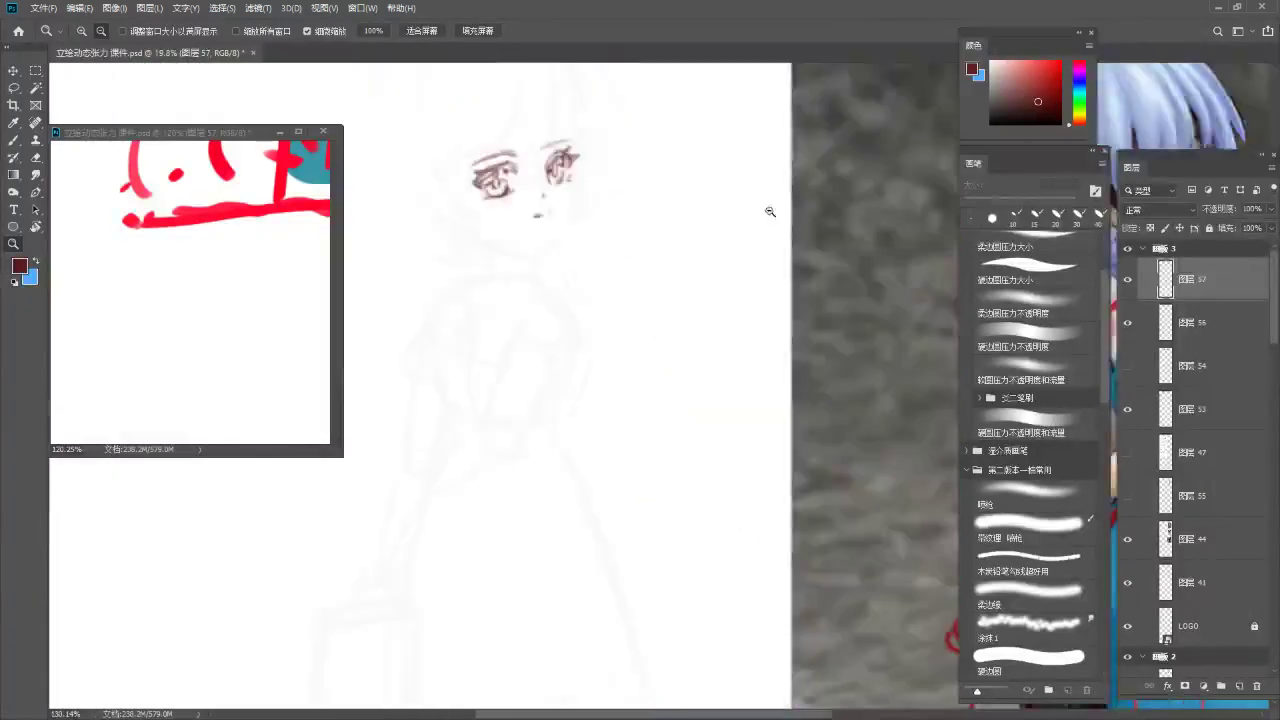
scroll(777, 213, down, 3)
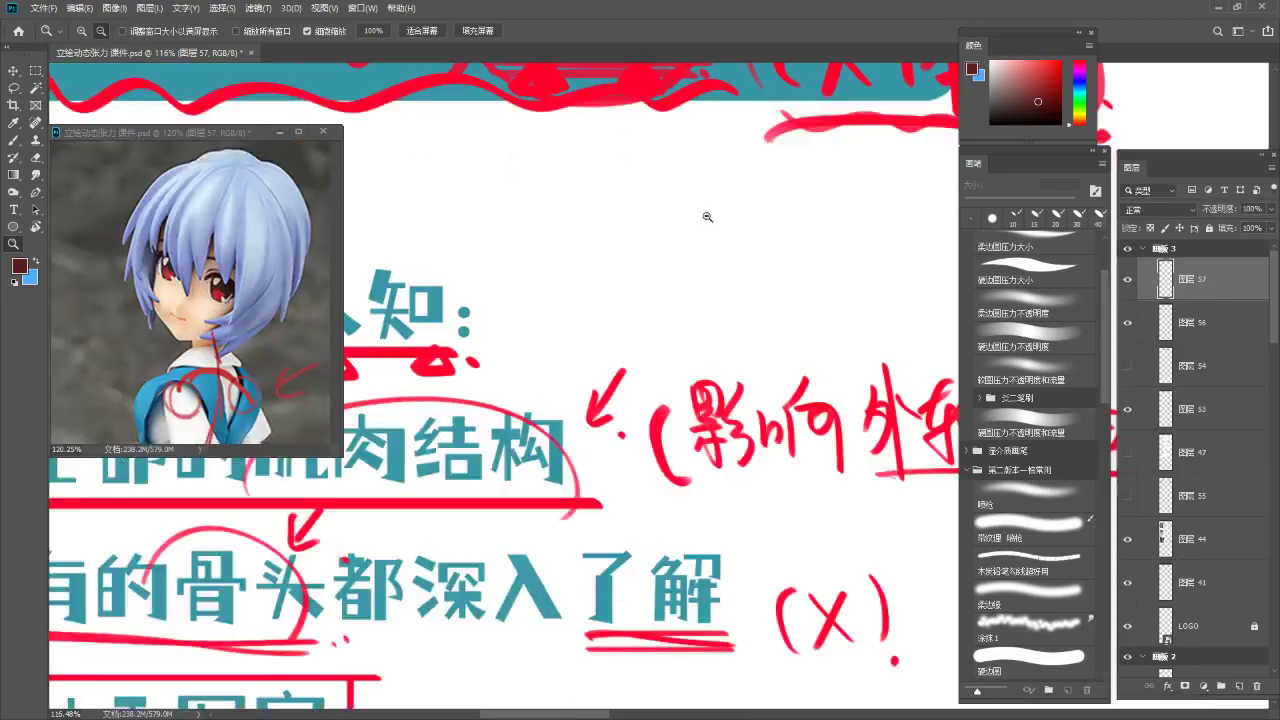
drag(690, 219, 440, 250)
mouse_move(915, 225)
mouse_down()
mouse_move(620, 237)
mouse_move(718, 241)
mouse_move(680, 220)
mouse_up()
Touch up the lashes and irises of both eyes with short darker strokes
key(b)
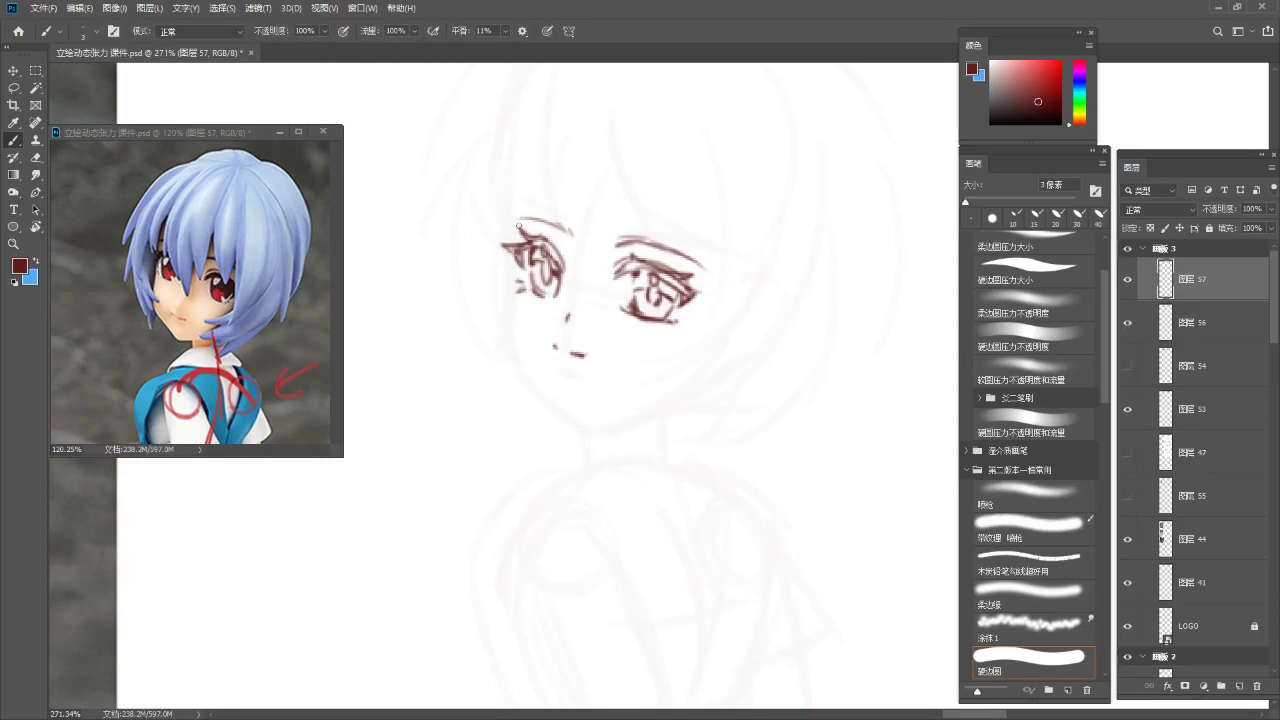
mouse_move(568, 315)
mouse_down()
mouse_move(600, 321)
mouse_move(653, 297)
mouse_up()
drag(625, 252, 626, 268)
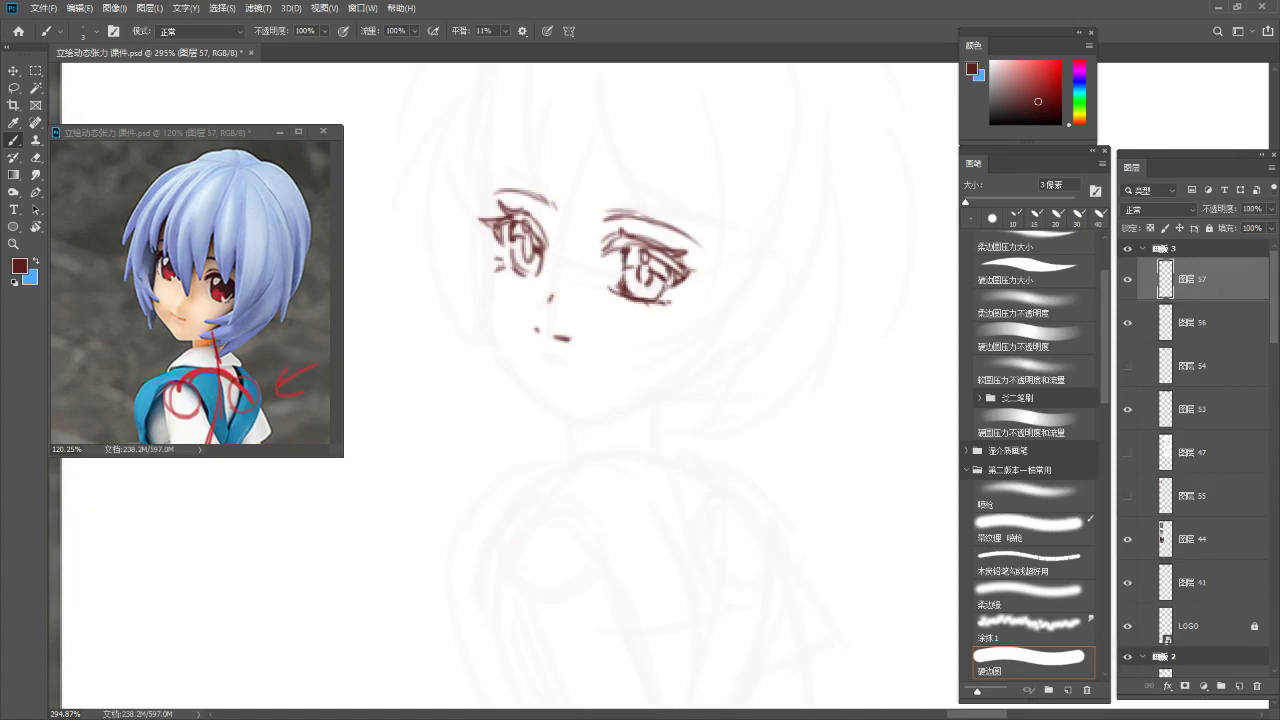
mouse_move(608, 262)
mouse_down()
mouse_move(578, 262)
mouse_move(593, 261)
mouse_up()
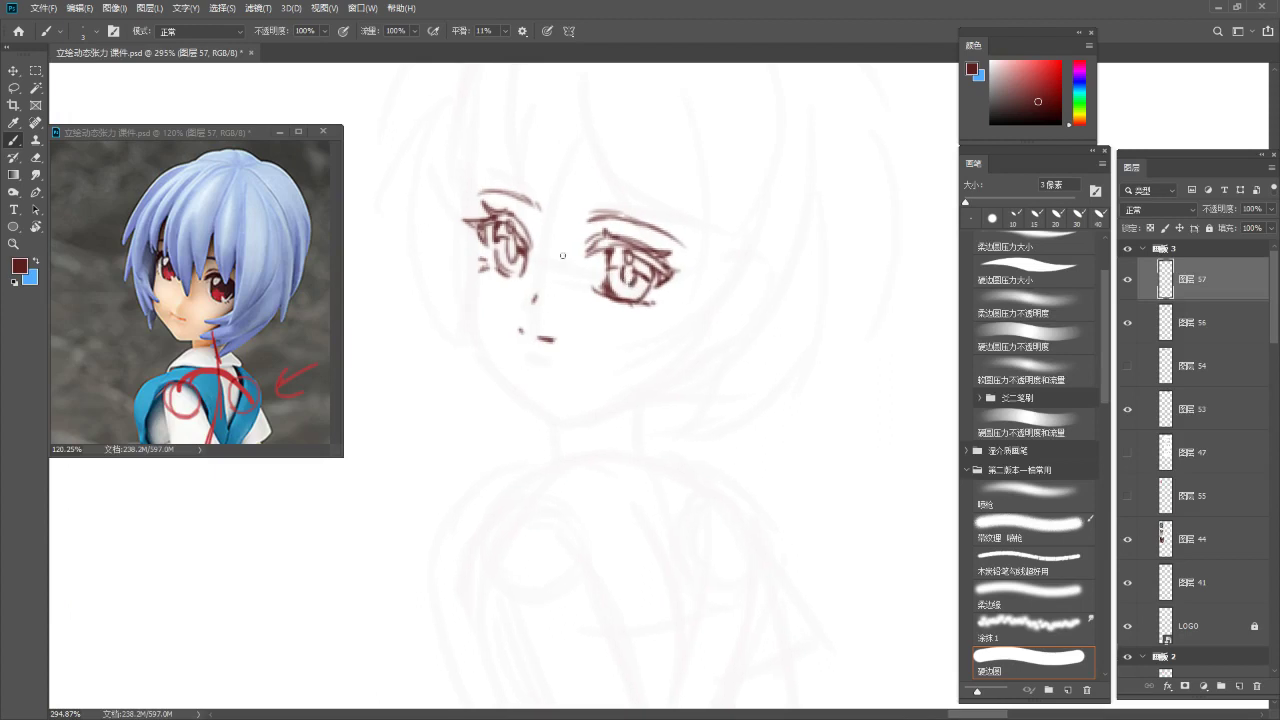
Draw the far cheek contour from the far eye's outer corner down towards the jaw
drag(464, 217, 473, 316)
key(ctrl+z)
key(ctrl+z)
key(ctrl+z)
mouse_move(475, 259)
mouse_down()
mouse_move(479, 335)
mouse_move(533, 389)
mouse_up()
key(ctrl+z)
key(ctrl+z)
key(ctrl+z)
key(ctrl+z)
key(ctrl+z)
Draw the jaw and chin contour, continuing from the cheek to a flat line under the mouth
mouse_move(481, 330)
mouse_down()
mouse_move(534, 387)
mouse_move(514, 364)
mouse_move(533, 385)
mouse_move(528, 374)
mouse_move(574, 386)
mouse_move(578, 375)
mouse_up()
key(ctrl+z)
key(ctrl+z)
key(ctrl+z)
key(ctrl+z)
key(ctrl+z)
key(ctrl+z)
key(ctrl+z)
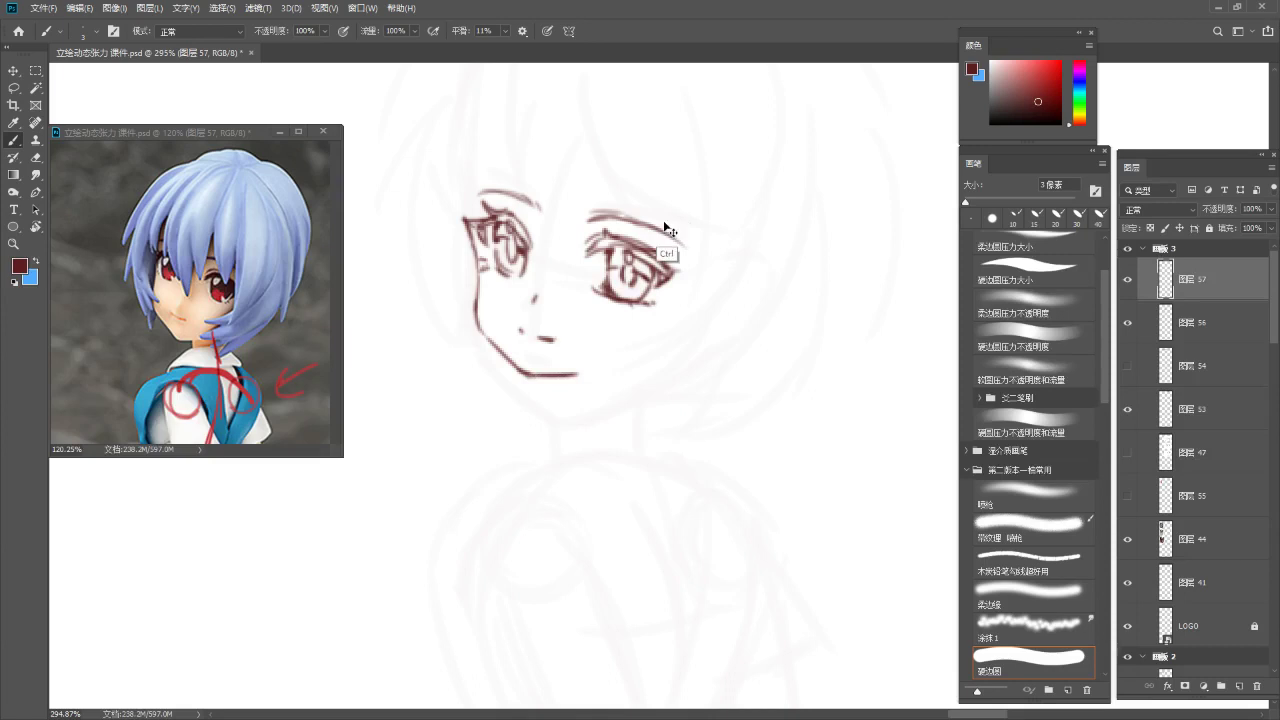
Enlarge the drawn face slightly with Free Transform and touch up the brows
key(ctrl+t)
drag(688, 382, 745, 436)
mouse_move(674, 354)
mouse_down()
mouse_move(681, 369)
mouse_move(690, 360)
mouse_up()
key(Return)
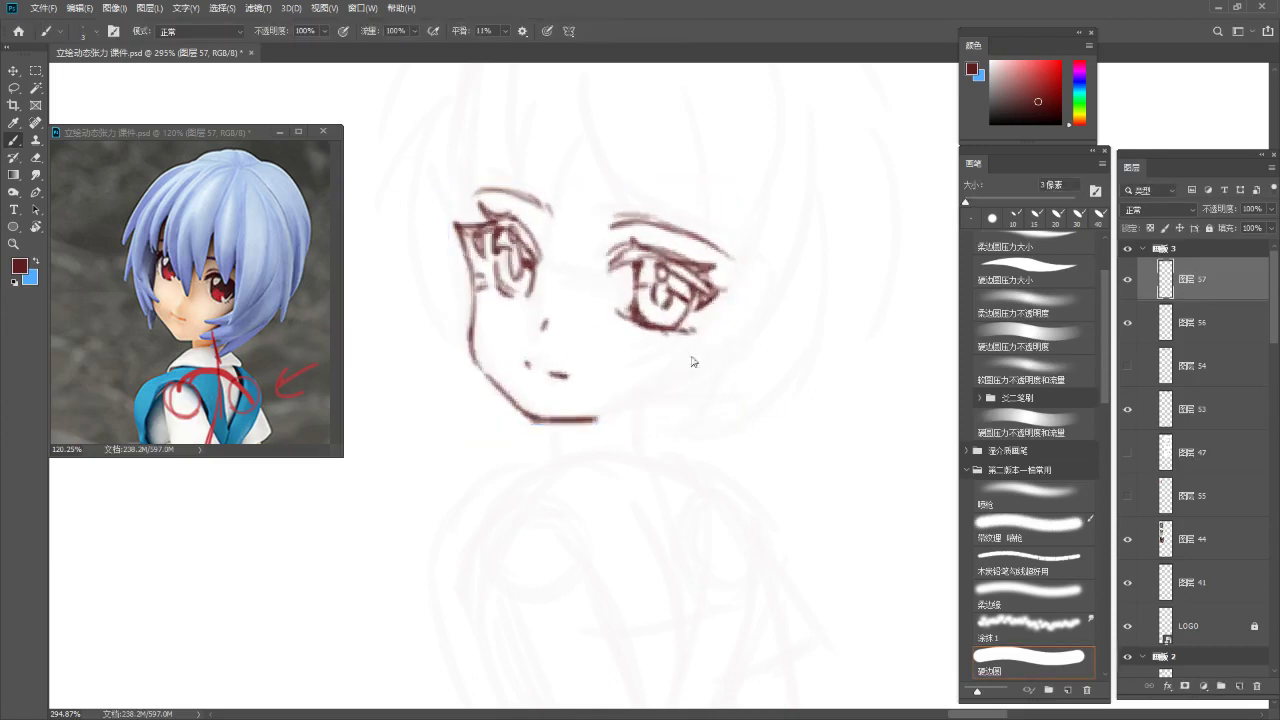
mouse_move(621, 215)
mouse_down()
mouse_move(605, 226)
mouse_move(631, 210)
mouse_up()
drag(471, 190, 555, 208)
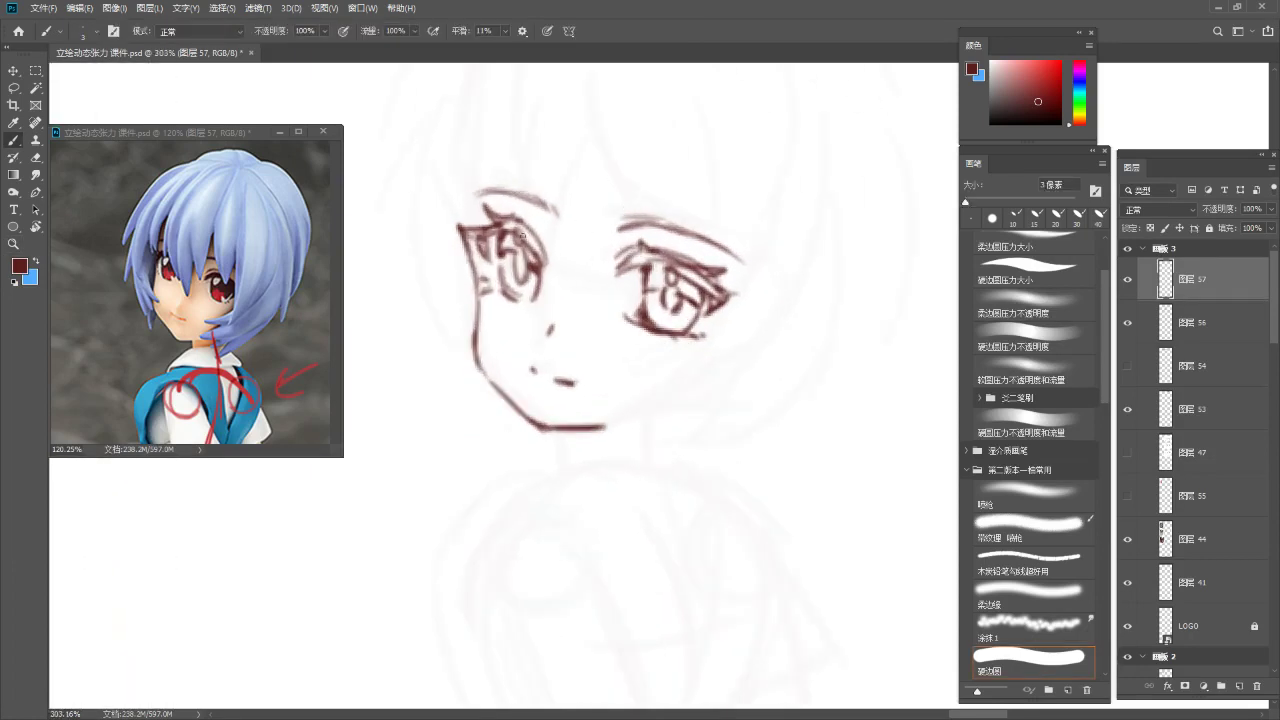
Draw two short neck lines running down from the underside of the jaw
key(e)
scroll(545, 237, down, 3)
scroll(545, 237, up, 2)
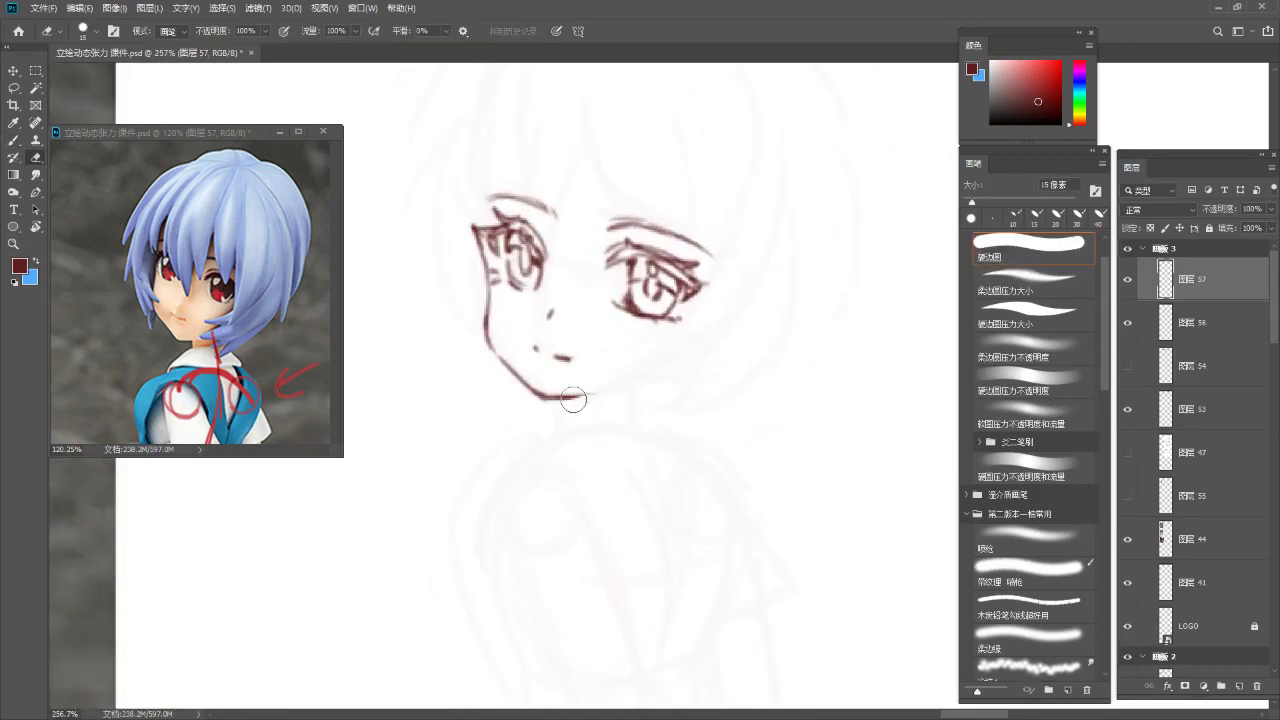
key(b)
mouse_move(587, 401)
mouse_down()
mouse_move(601, 394)
mouse_move(580, 425)
mouse_up()
key(ctrl+z)
key(ctrl+z)
key(ctrl+z)
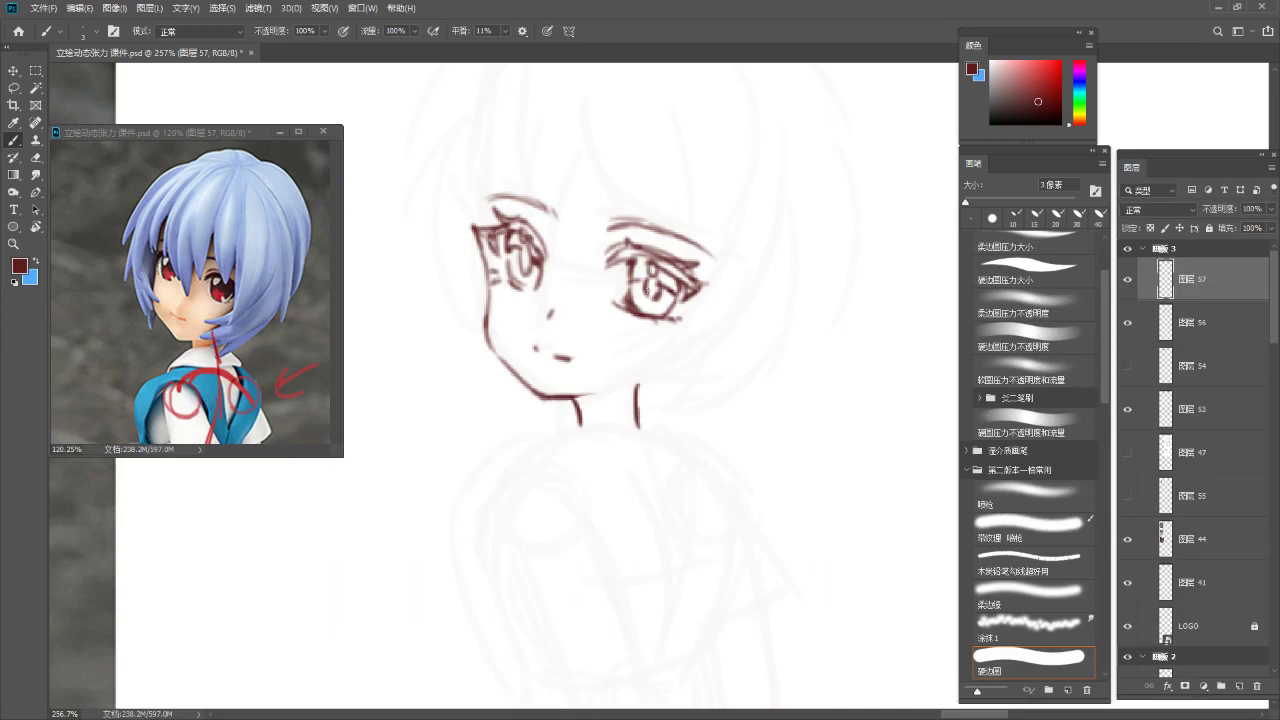
Select the near eye with its brow and shrink them slightly with Free Transform, then deselect
key(l)
mouse_move(680, 178)
mouse_down()
mouse_move(749, 320)
mouse_move(694, 184)
mouse_up()
key(ctrl+t)
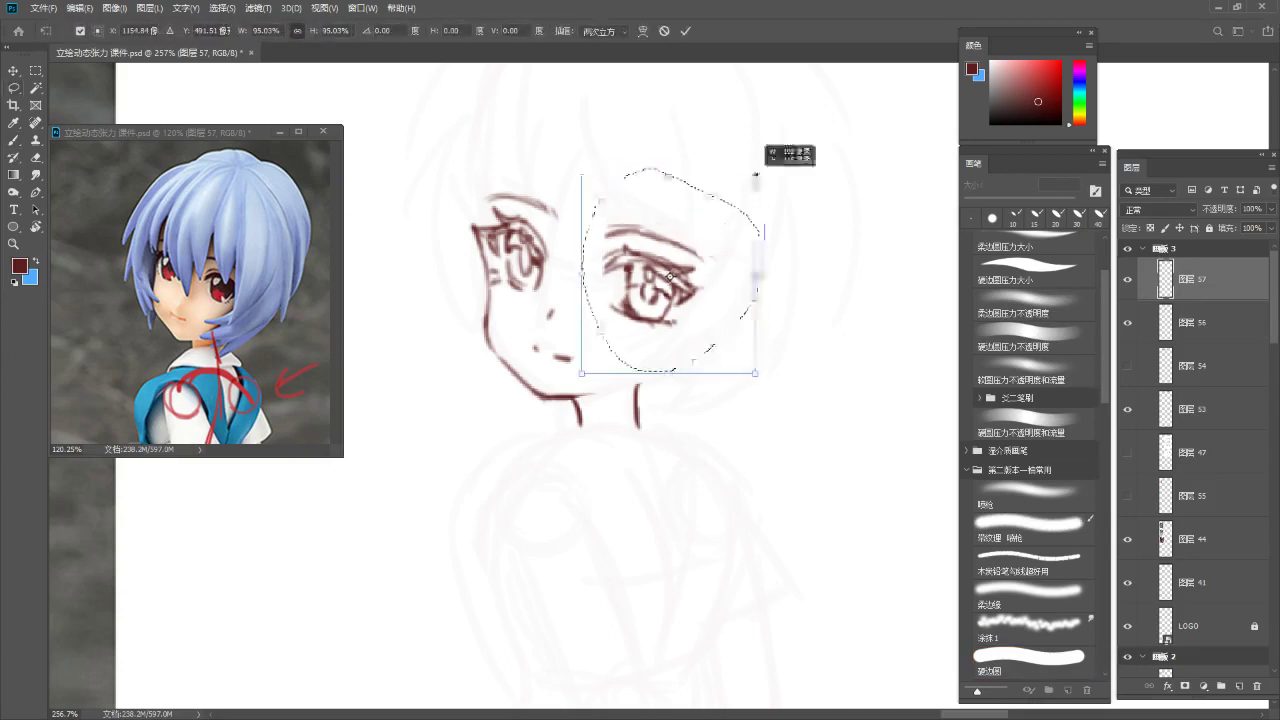
key(Return)
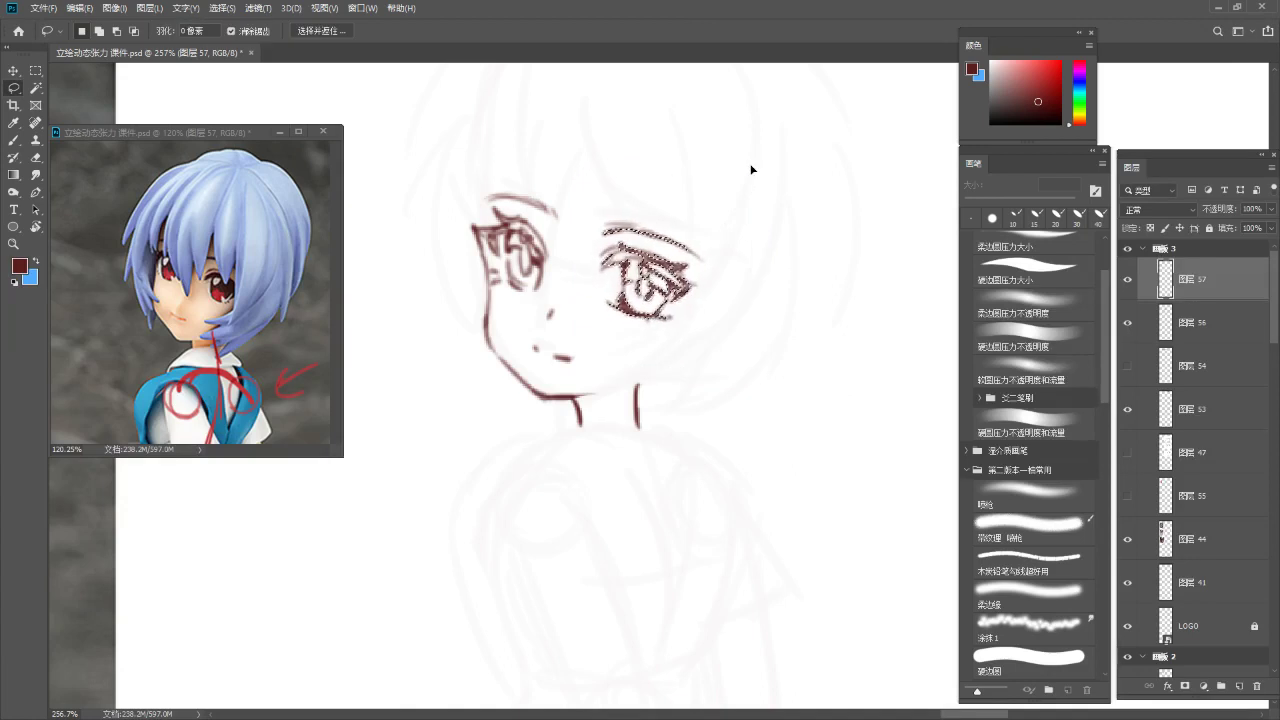
key(ctrl+d)
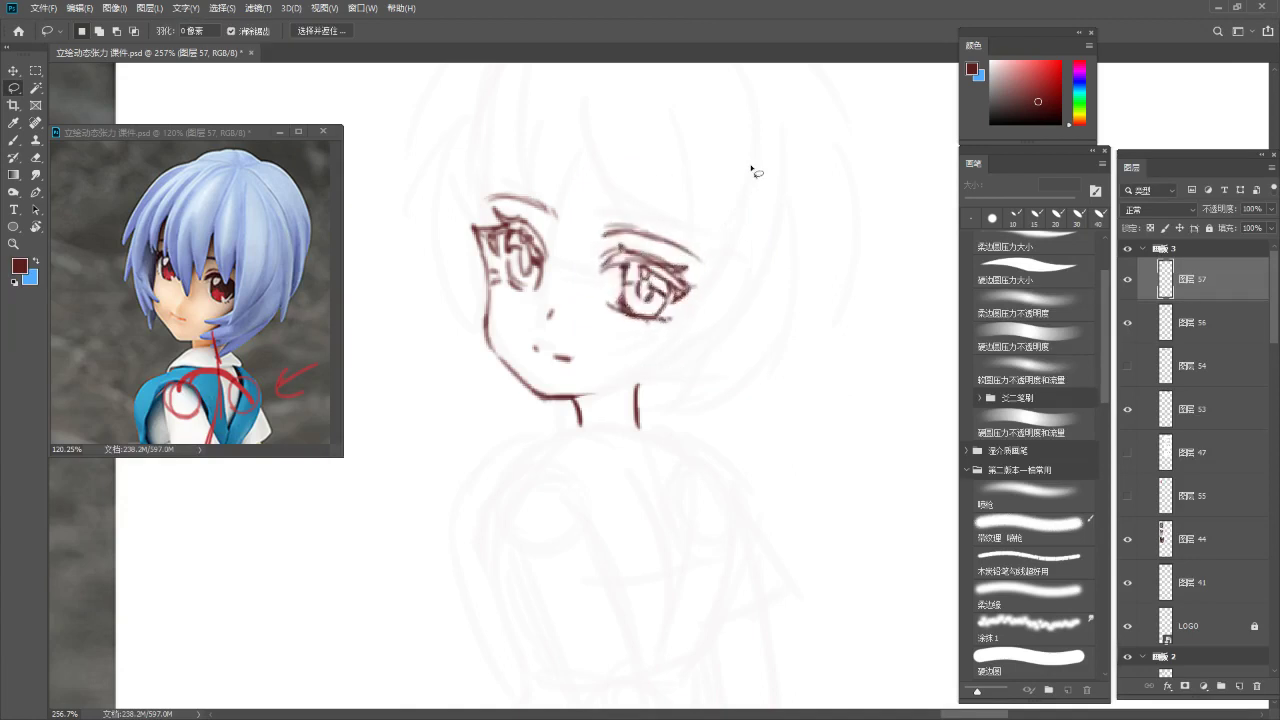
Add a new layer and draw the first bangs strand curving from the crown down towards the far brow
key(b)
drag(600, 176, 609, 253)
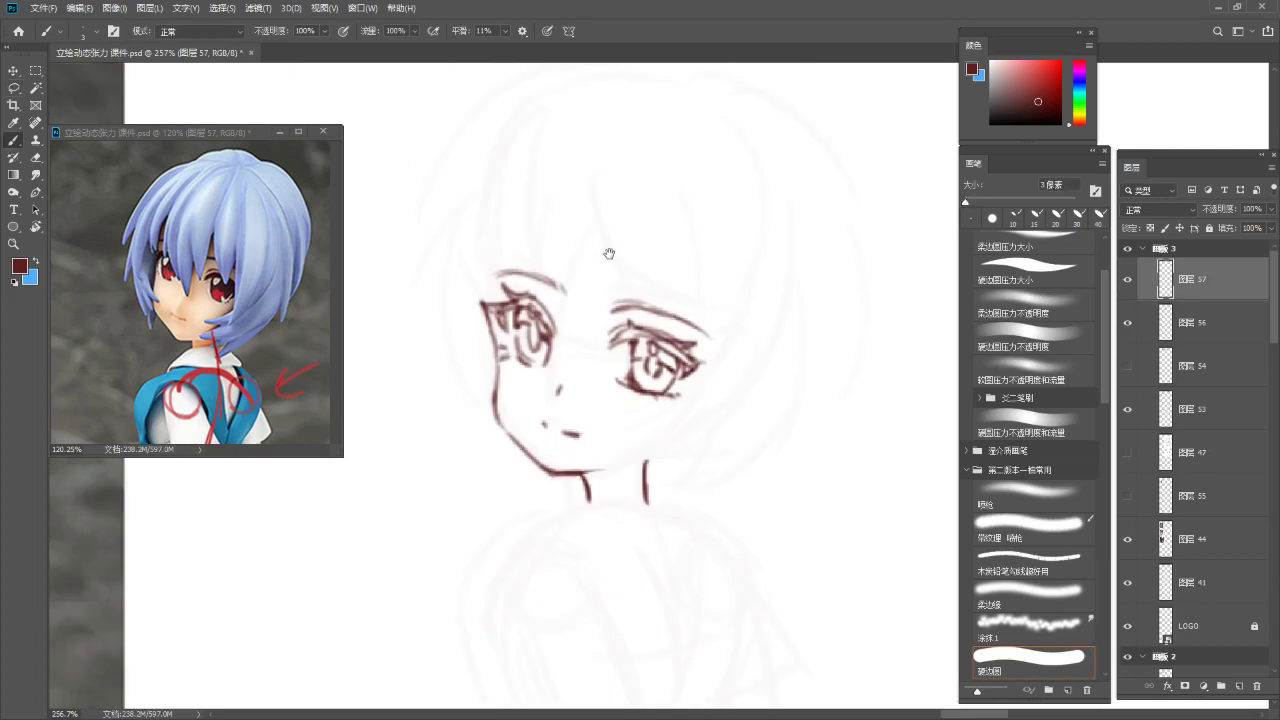
key(ctrl+shift+alt+n)
mouse_move(603, 155)
mouse_down()
mouse_move(620, 200)
mouse_move(557, 243)
mouse_up()
key(ctrl+z)
key(ctrl+z)
mouse_move(594, 148)
mouse_down()
mouse_move(560, 242)
mouse_move(612, 161)
mouse_move(582, 171)
mouse_up()
key(ctrl+z)
mouse_move(579, 178)
mouse_down()
mouse_move(542, 275)
mouse_move(544, 324)
mouse_move(551, 312)
mouse_move(564, 330)
mouse_move(548, 259)
mouse_move(559, 311)
mouse_move(578, 343)
mouse_move(567, 296)
mouse_move(588, 345)
mouse_up()
key(ctrl+z)
key(ctrl+z)
key(ctrl+z)
Draw pointed bangs strands over the forehead that meet in a tip between the brows
mouse_move(624, 230)
mouse_down()
mouse_move(611, 340)
mouse_move(622, 355)
mouse_move(610, 362)
mouse_up()
key(ctrl+z)
key(ctrl+z)
key(ctrl+z)
key(ctrl+z)
drag(588, 292, 620, 373)
drag(584, 298, 594, 347)
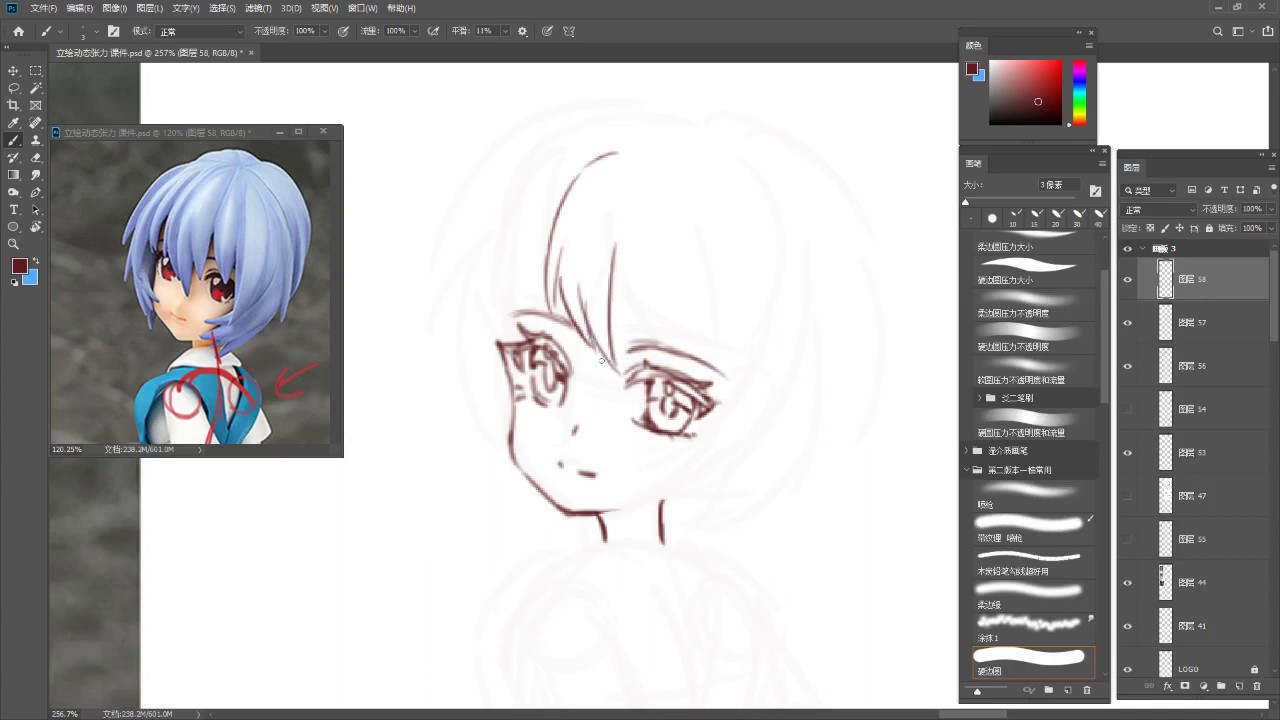
Redraw the middle bangs lock with a long strand falling to the inner end of the near brow
drag(616, 282, 635, 343)
key(ctrl+z)
key(ctrl+z)
key(ctrl+z)
key(ctrl+z)
key(ctrl+z)
drag(636, 240, 629, 371)
key(ctrl+z)
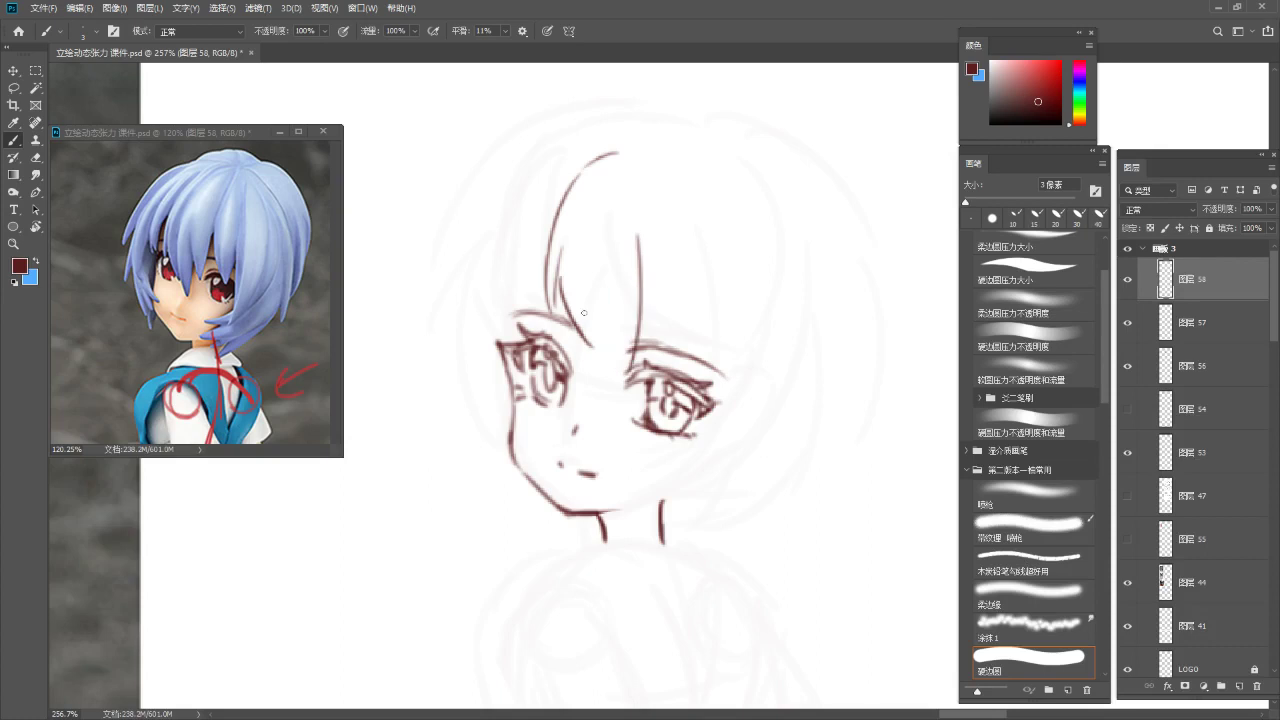
Draw a pointed bangs lock above the near eye and a strand reaching down to the far brow
drag(641, 282, 662, 345)
key(ctrl+z)
drag(672, 217, 664, 338)
key(ctrl+z)
drag(673, 238, 668, 348)
key(ctrl+z)
mouse_move(549, 216)
mouse_down()
mouse_move(515, 321)
mouse_move(536, 249)
mouse_up()
key(ctrl+z)
Try to redraw the far cheek contour on the face layer 图层 57
click(1128, 323)
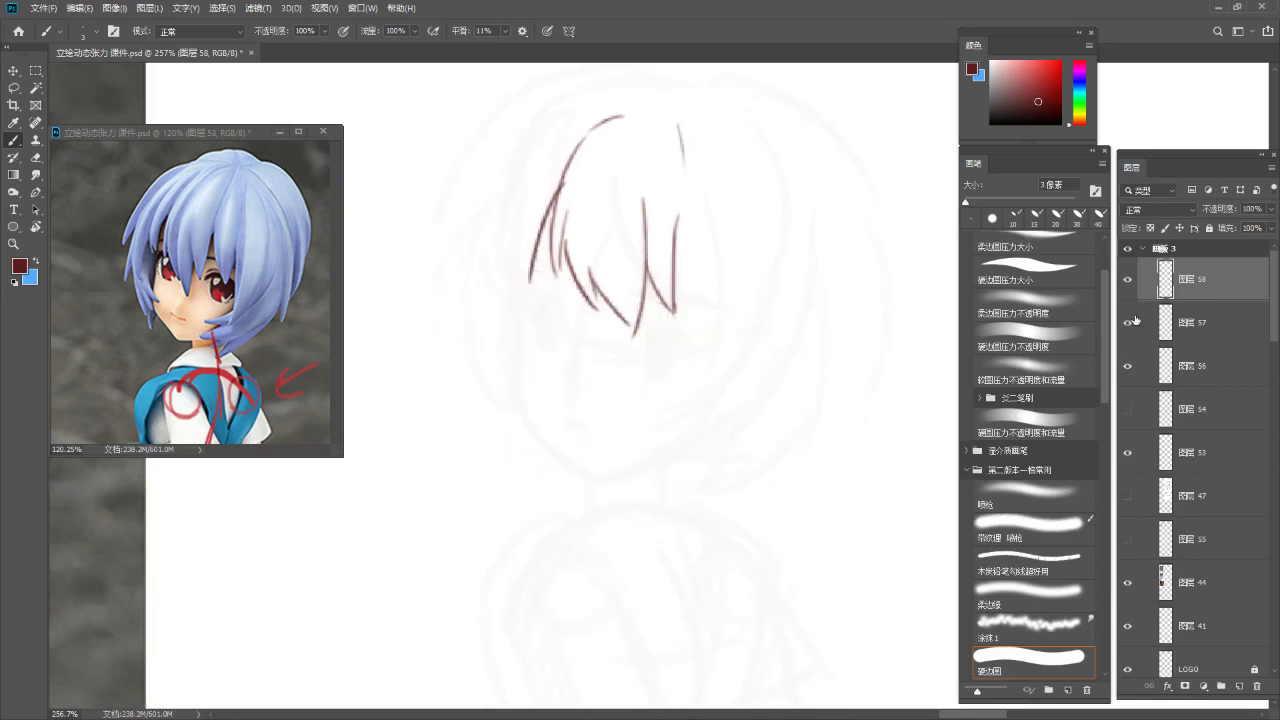
click(1128, 323)
click(1165, 322)
drag(505, 309, 519, 414)
key(ctrl+z)
key(ctrl+z)
mouse_move(517, 344)
mouse_down()
mouse_move(515, 399)
mouse_move(537, 443)
mouse_up()
key(ctrl+z)
key(ctrl+z)
click(1183, 269)
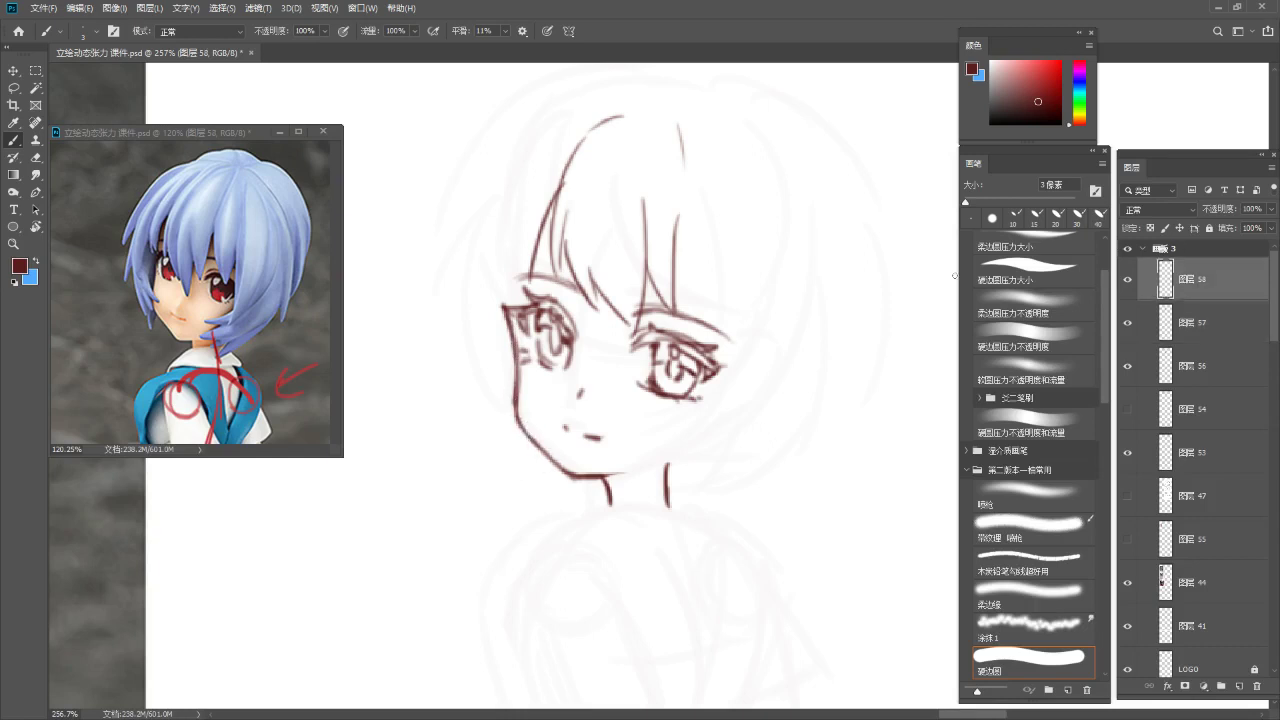
Draw the far-side hair strand curving from the crown down to the far eye's outer corner
drag(566, 246, 603, 283)
key(ctrl+z)
drag(577, 167, 545, 303)
key(ctrl+z)
drag(622, 150, 542, 308)
drag(545, 262, 567, 317)
key(ctrl+z)
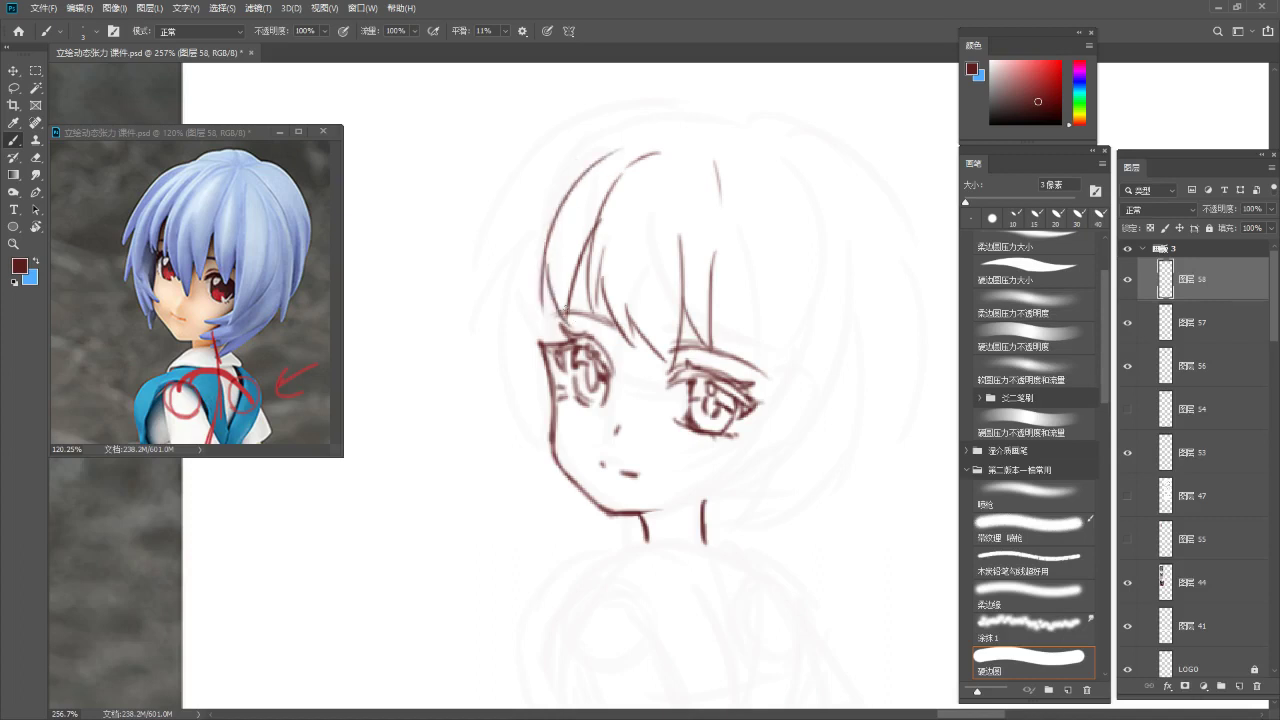
Draw the long far-side hair locks from the crown down past the outside of the far eye
mouse_move(567, 265)
mouse_down()
mouse_move(591, 241)
mouse_move(582, 232)
mouse_move(579, 412)
mouse_up()
drag(546, 290, 544, 410)
key(ctrl+z)
drag(556, 240, 541, 356)
key(ctrl+z)
drag(564, 262, 537, 348)
drag(538, 241, 534, 354)
key(ctrl+z)
drag(562, 197, 532, 348)
key(ctrl+z)
mouse_move(605, 123)
mouse_down()
mouse_move(546, 367)
mouse_move(574, 408)
mouse_up()
key(ctrl+z)
Draw the lower tips of the far-side hair lock, curving inwards over the cheek
mouse_move(523, 352)
mouse_down()
mouse_move(576, 413)
mouse_move(527, 336)
mouse_move(572, 446)
mouse_up()
key(ctrl+z)
key(ctrl+z)
key(ctrl+z)
mouse_move(520, 302)
mouse_down()
mouse_move(559, 419)
mouse_move(537, 379)
mouse_move(548, 414)
mouse_up()
mouse_move(536, 388)
mouse_down()
mouse_move(614, 417)
mouse_move(600, 414)
mouse_up()
key(ctrl+z)
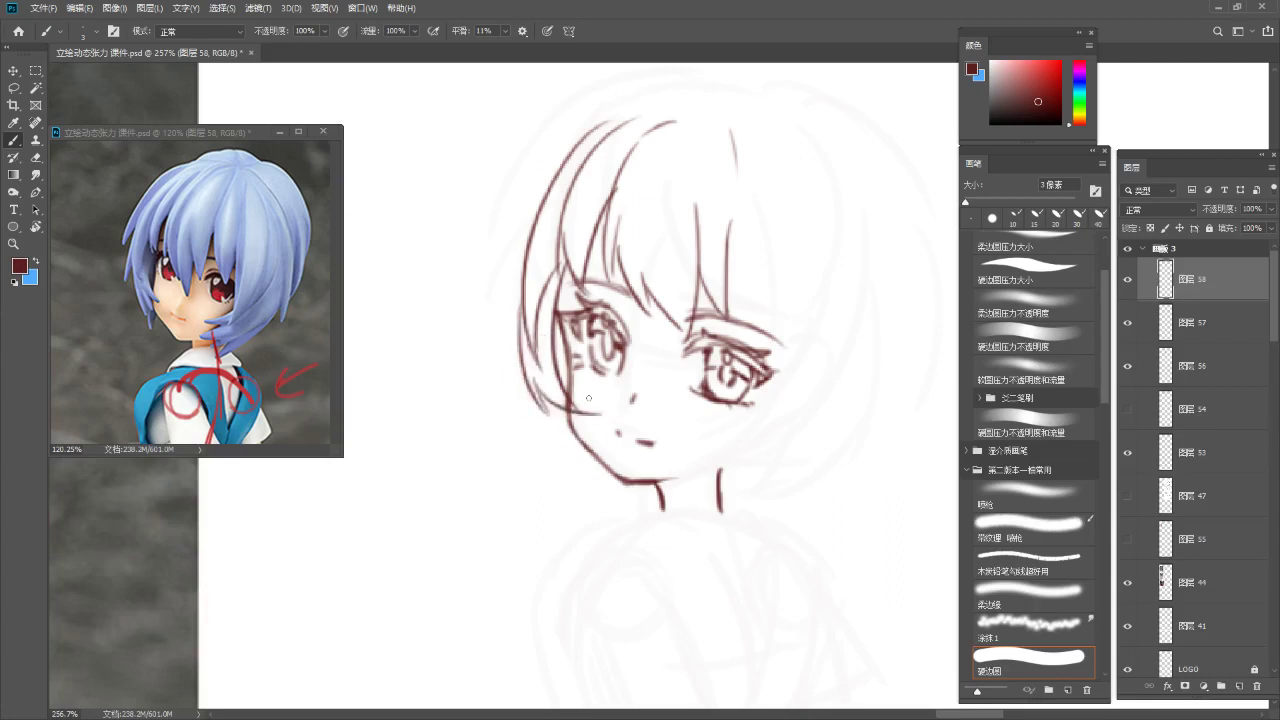
Extend the bangs strand above the near eye up to the crown
drag(712, 309, 654, 269)
drag(710, 223, 703, 208)
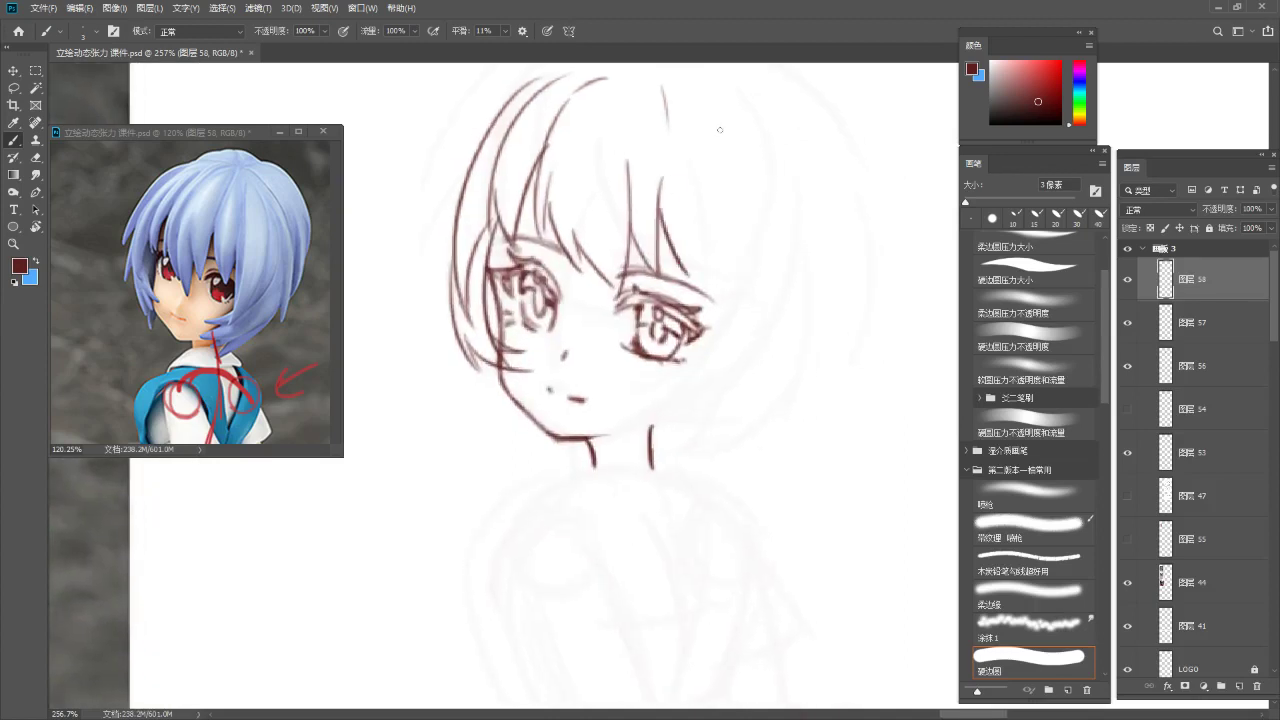
drag(737, 180, 737, 247)
drag(705, 200, 709, 246)
key(ctrl+z)
key(ctrl+z)
mouse_move(663, 149)
mouse_down()
mouse_move(702, 220)
mouse_move(667, 223)
mouse_move(666, 239)
mouse_up()
key(ctrl+z)
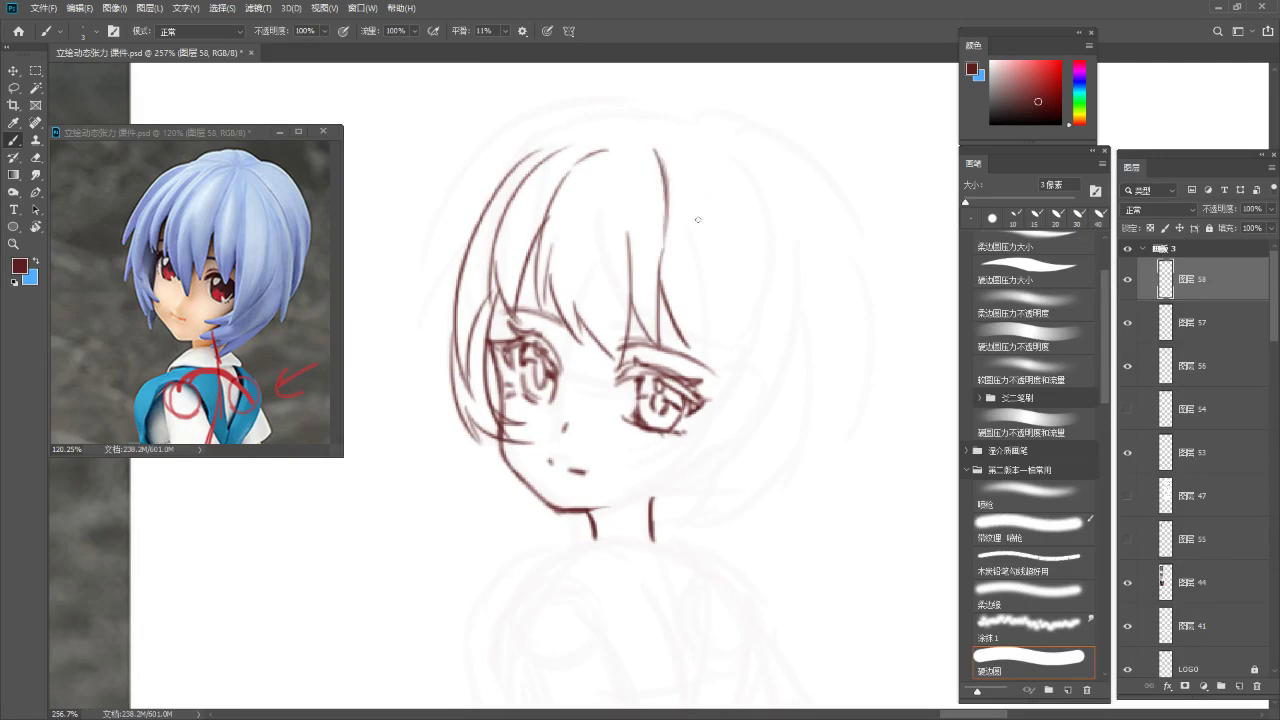
Draw a long bangs strand from the crown past the outer corner of the near eye
key(ctrl+z)
mouse_move(678, 151)
mouse_down()
mouse_move(698, 225)
mouse_move(689, 356)
mouse_up()
key(ctrl+z)
drag(703, 230, 691, 345)
key(ctrl+z)
key(ctrl+z)
drag(704, 214, 696, 377)
key(ctrl+z)
drag(686, 148, 699, 381)
Add short strands beside the near eye and a long side-lock curve from the crown down to cheek level
drag(684, 314, 701, 373)
mouse_move(740, 311)
mouse_down()
mouse_move(734, 253)
mouse_move(717, 341)
mouse_up()
key(ctrl+z)
drag(701, 260, 716, 341)
drag(747, 203, 742, 248)
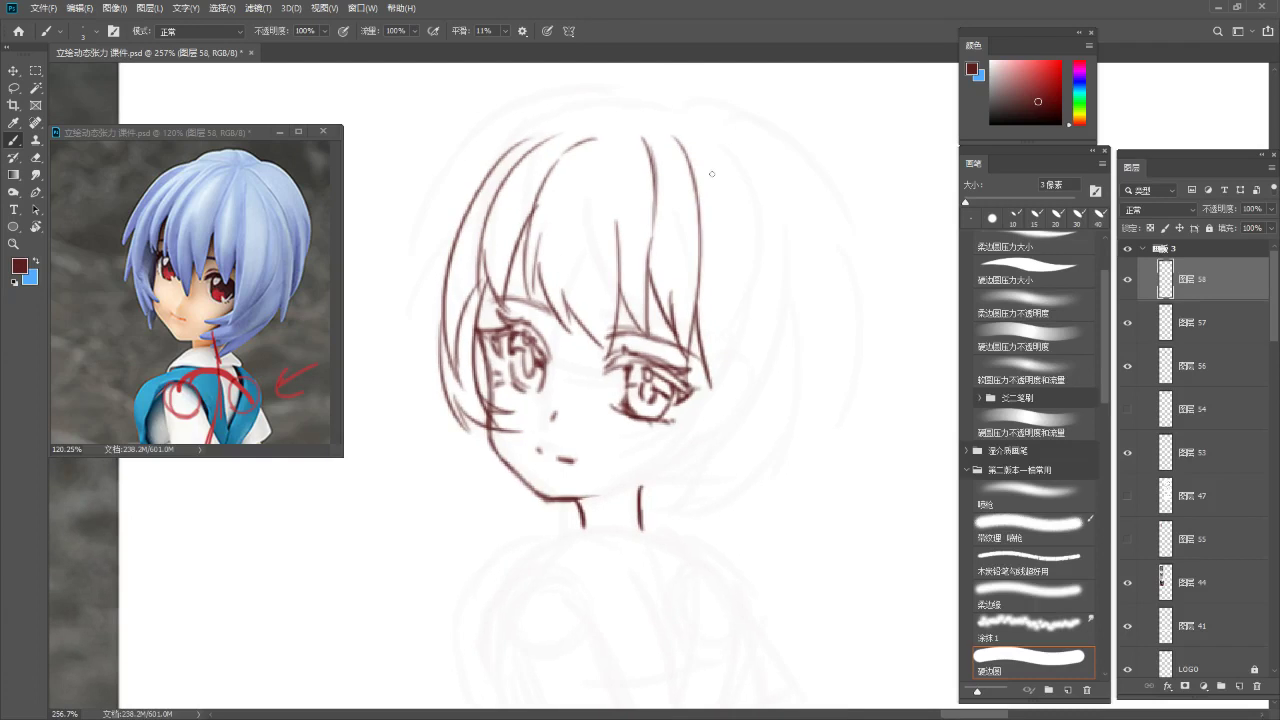
mouse_move(710, 135)
mouse_down()
mouse_move(768, 275)
mouse_move(704, 433)
mouse_up()
key(ctrl+z)
key(ctrl+z)
drag(706, 310, 700, 438)
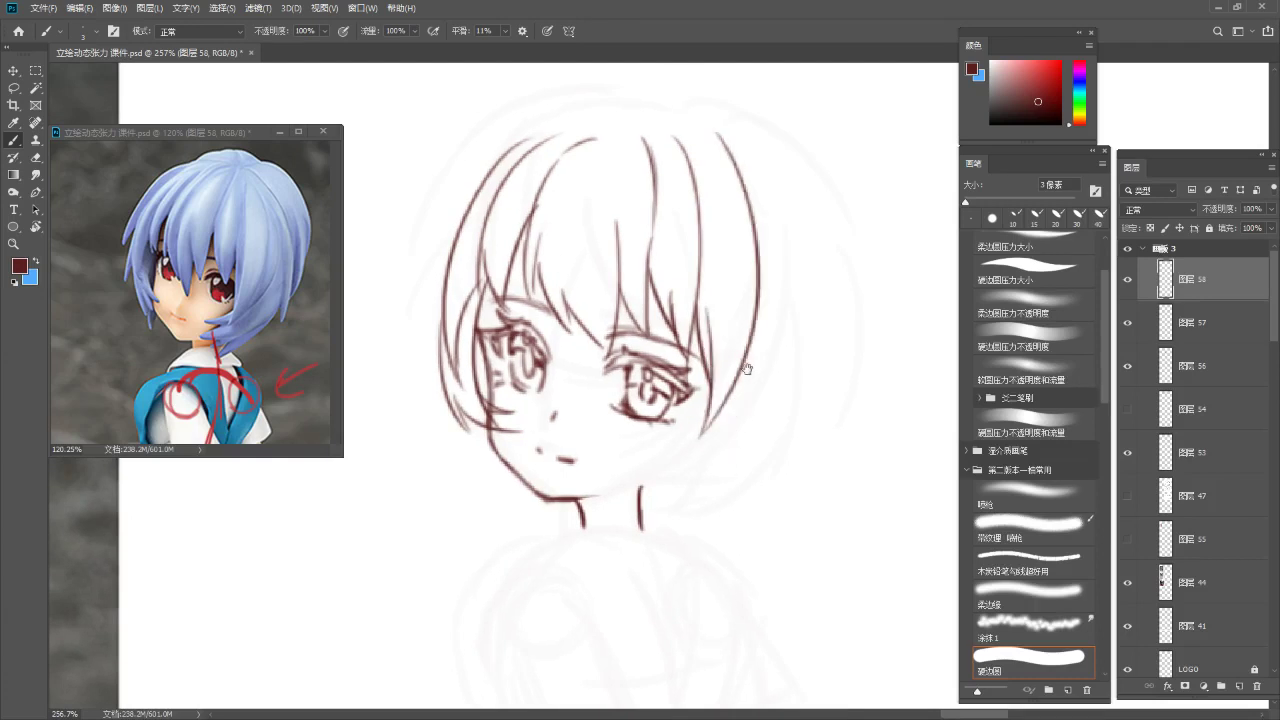
Draw the tips of the near-side lock curling inwards towards the jaw
drag(755, 330, 798, 220)
drag(757, 284, 686, 345)
drag(757, 322, 677, 368)
key(ctrl+z)
key(ctrl+z)
drag(783, 329, 696, 384)
drag(735, 239, 706, 415)
key(ctrl+z)
drag(748, 339, 787, 277)
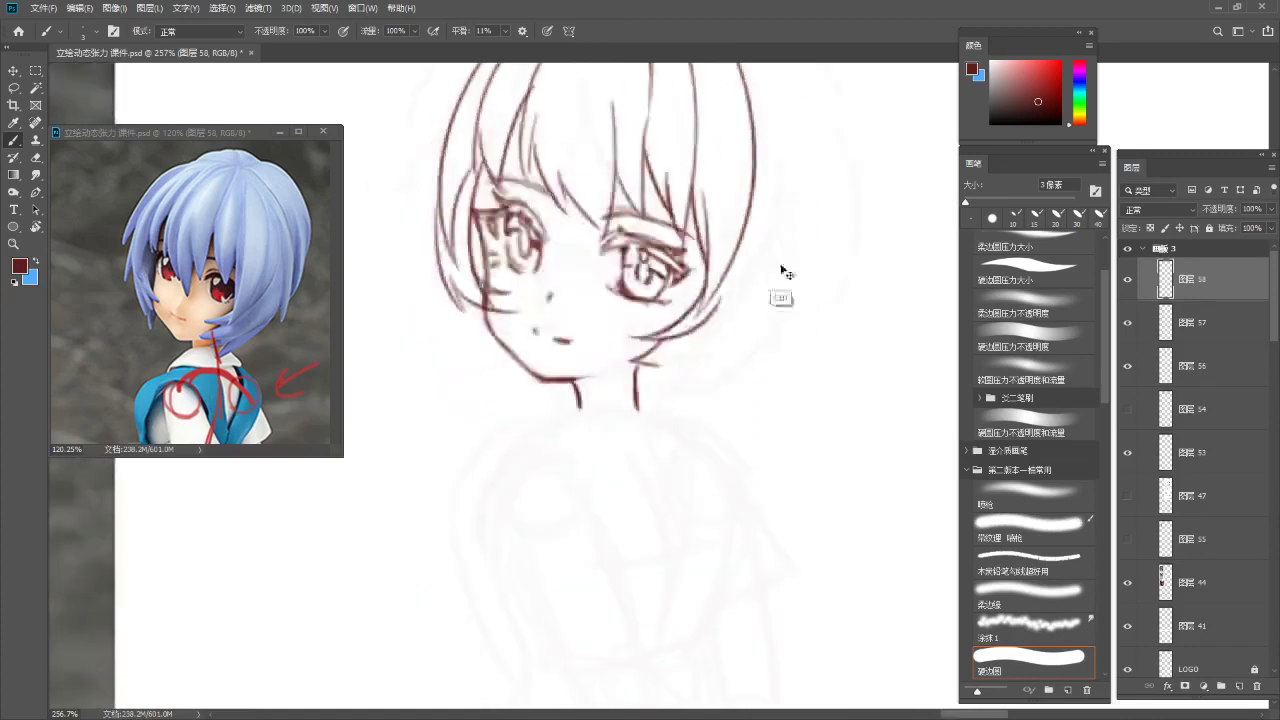
Draw the lower edge of the back hair as a curve beside the neck
mouse_move(750, 280)
mouse_down()
mouse_move(642, 382)
mouse_move(743, 363)
mouse_move(777, 373)
mouse_move(756, 467)
mouse_up()
key(ctrl+z)
mouse_move(756, 257)
mouse_down()
mouse_move(723, 491)
mouse_move(742, 456)
mouse_up()
key(ctrl+z)
mouse_move(758, 318)
mouse_down()
mouse_move(787, 292)
mouse_move(756, 234)
mouse_move(811, 234)
mouse_move(760, 236)
mouse_up()
Draw the outer hair contour from the far side up and over the top of the head
key(b)
mouse_move(561, 185)
mouse_down()
mouse_move(474, 155)
mouse_move(447, 258)
mouse_up()
drag(485, 153, 601, 112)
key(ctrl+z)
drag(497, 153, 613, 110)
key(ctrl+z)
key(ctrl+z)
mouse_move(472, 201)
mouse_down()
mouse_move(559, 118)
mouse_move(669, 115)
mouse_move(771, 282)
mouse_up()
key(ctrl+z)
key(ctrl+z)
key(ctrl+z)
Draw the outer hair contour around the back of the head from the crown down towards the nape
mouse_move(678, 121)
mouse_down()
mouse_move(706, 136)
mouse_move(767, 357)
mouse_up()
key(ctrl+z)
drag(672, 114, 758, 350)
key(ctrl+z)
drag(741, 185, 741, 415)
key(ctrl+z)
key(e)
drag(749, 239, 734, 397)
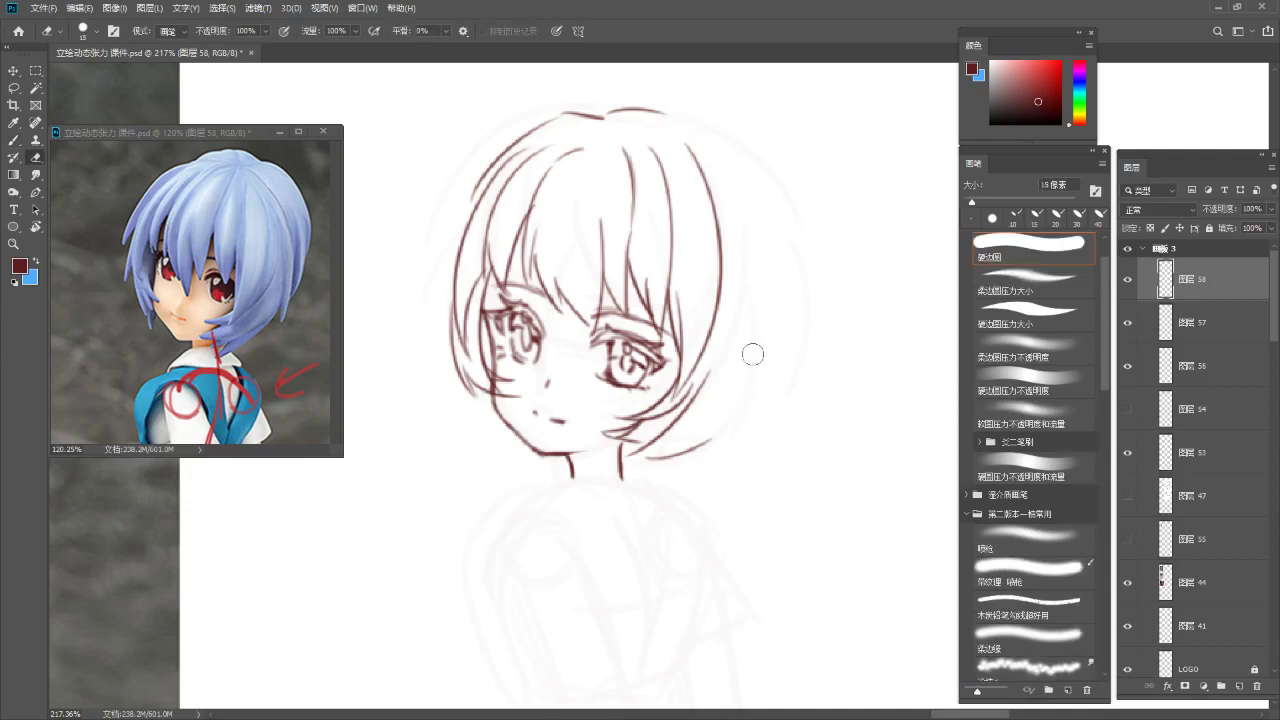
key(b)
key(ctrl+z)
mouse_move(676, 114)
mouse_down()
mouse_move(768, 341)
mouse_move(728, 412)
mouse_up()
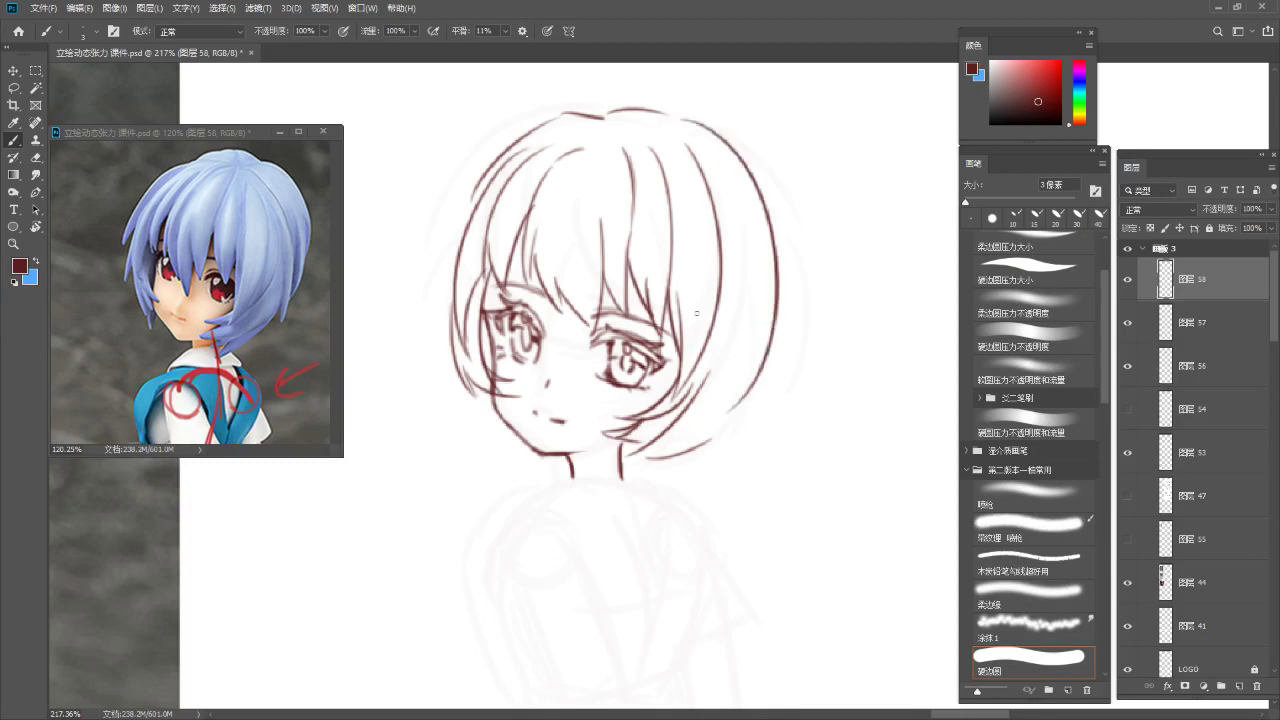
Add the lower hair ends behind the far cheek and jaw, and adjust the hair with Free Transform
mouse_move(519, 324)
mouse_down()
mouse_move(545, 258)
mouse_move(486, 377)
mouse_move(523, 384)
mouse_up()
key(ctrl+z)
key(ctrl+z)
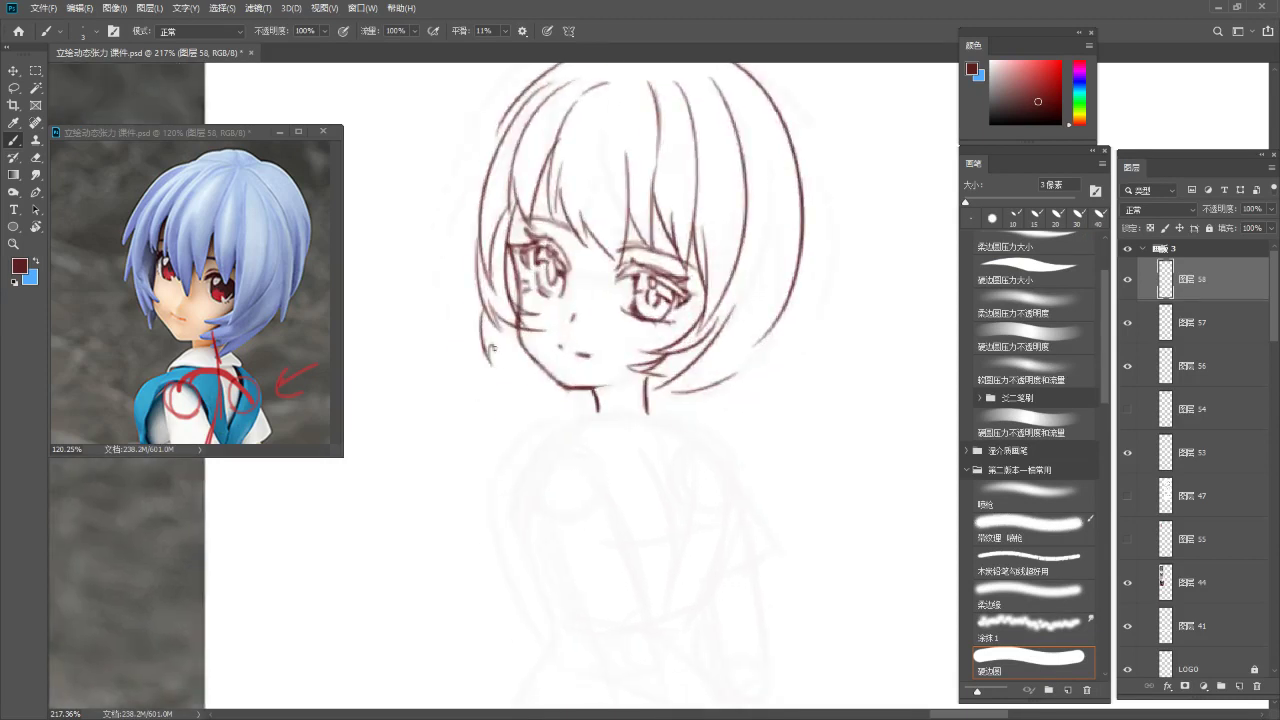
drag(538, 370, 569, 405)
mouse_move(730, 284)
mouse_down()
mouse_move(751, 266)
mouse_move(740, 271)
mouse_move(761, 281)
mouse_up()
key(ctrl+t)
drag(740, 124, 733, 140)
key(Return)
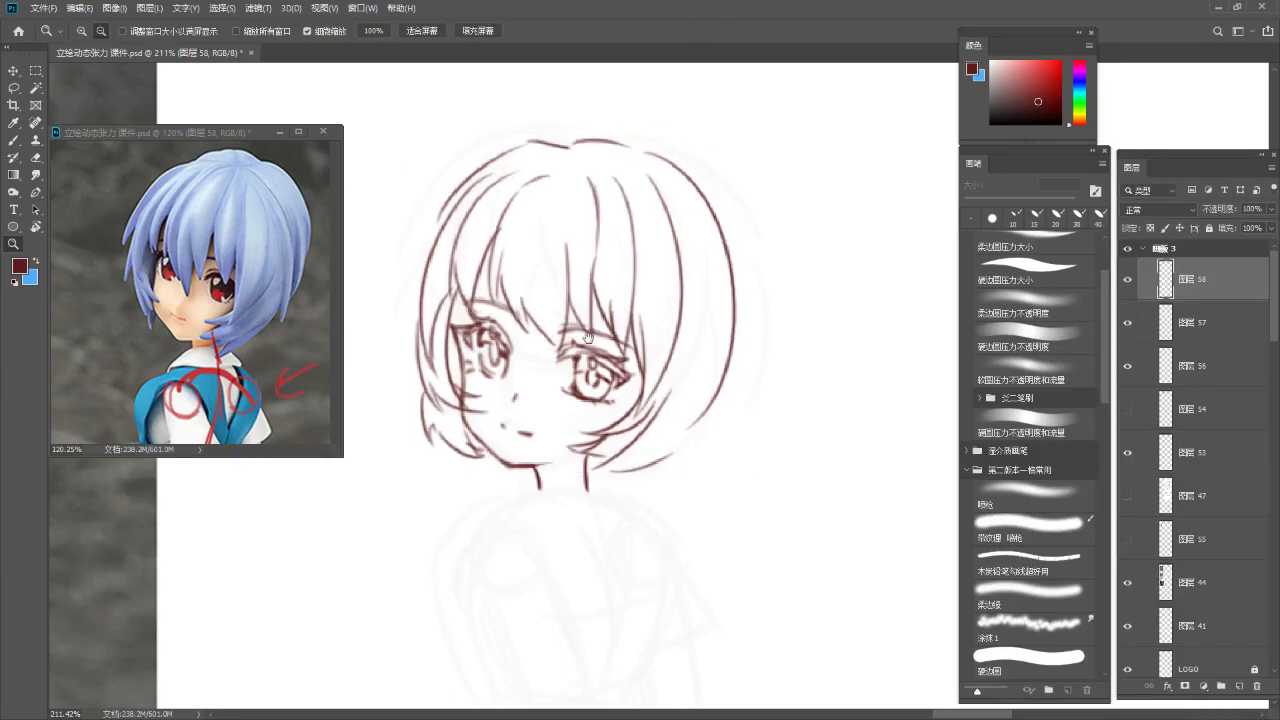
Select the mouth line with the Lasso on the face layer and nudge it slightly away from the far cheek
drag(615, 345, 622, 278)
key(b)
key(z)
drag(533, 367, 636, 274)
ctrl+click(531, 368)
key(l)
drag(508, 335, 542, 345)
key(ctrl+Right)
key(ctrl+Right)
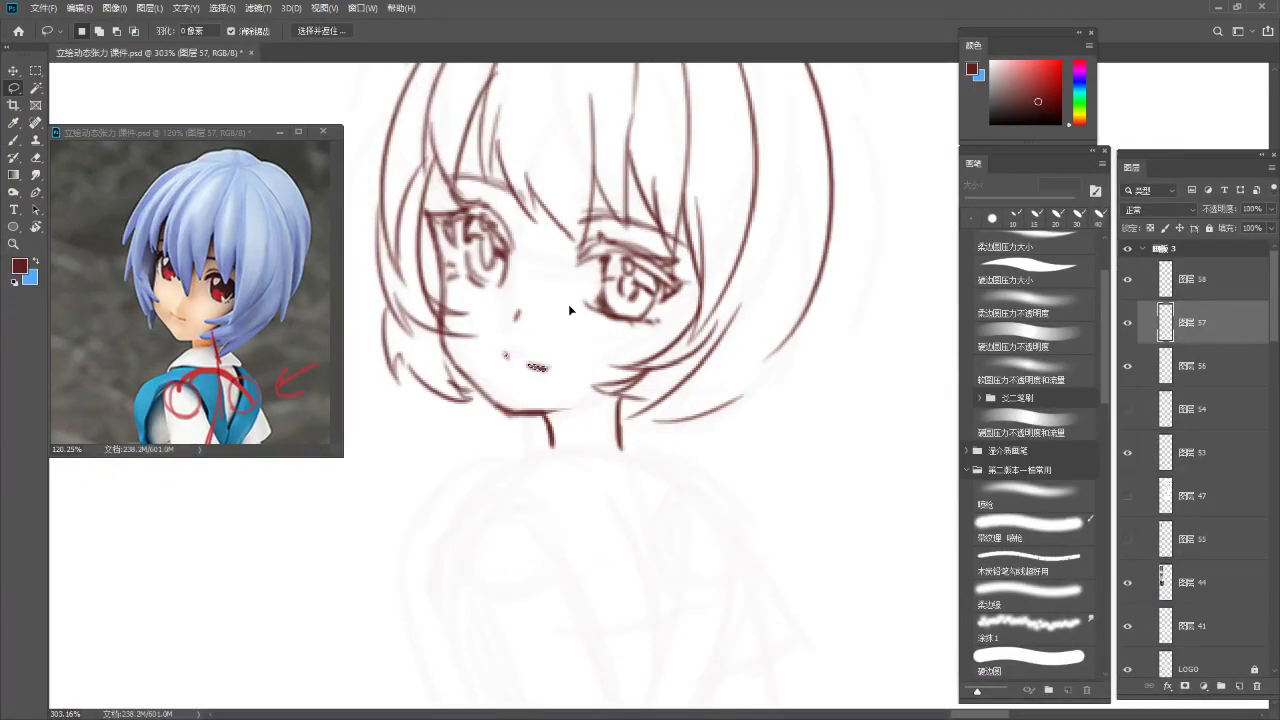
Erase the rough mouth line and redraw it as a shorter, cleaner stroke
key(e)
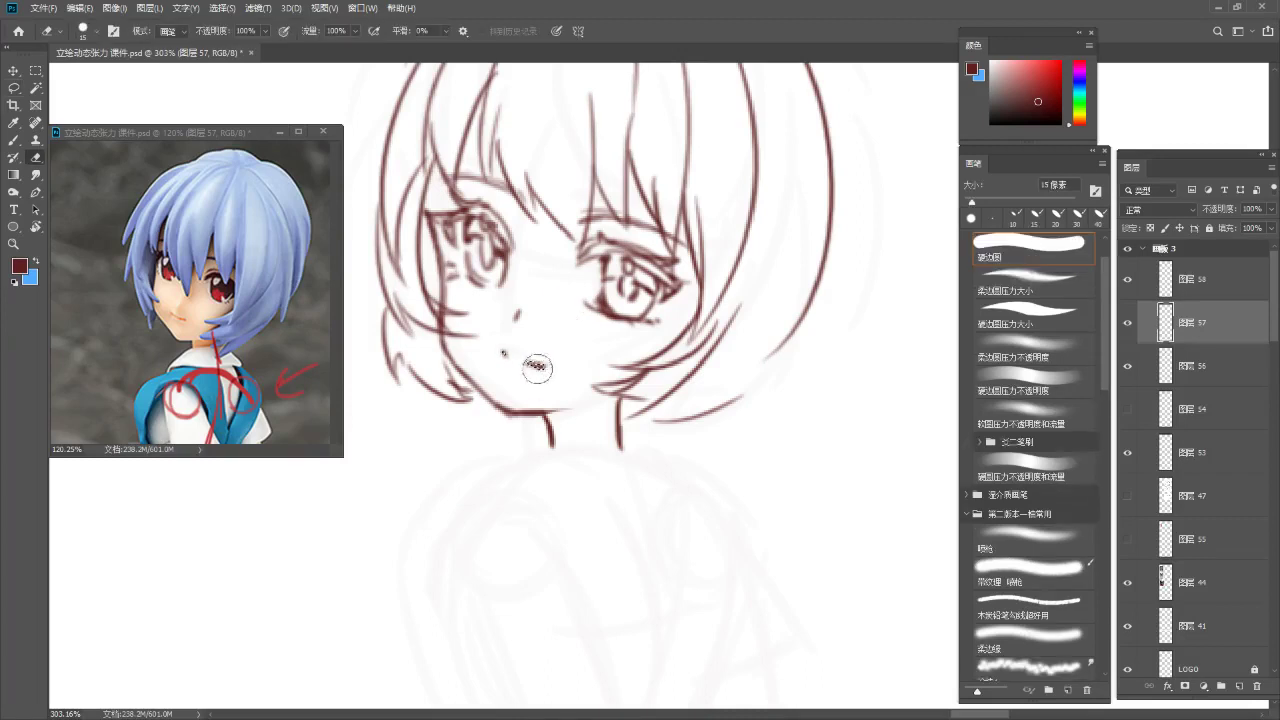
drag(535, 367, 541, 364)
key(b)
drag(539, 358, 487, 410)
drag(562, 327, 602, 316)
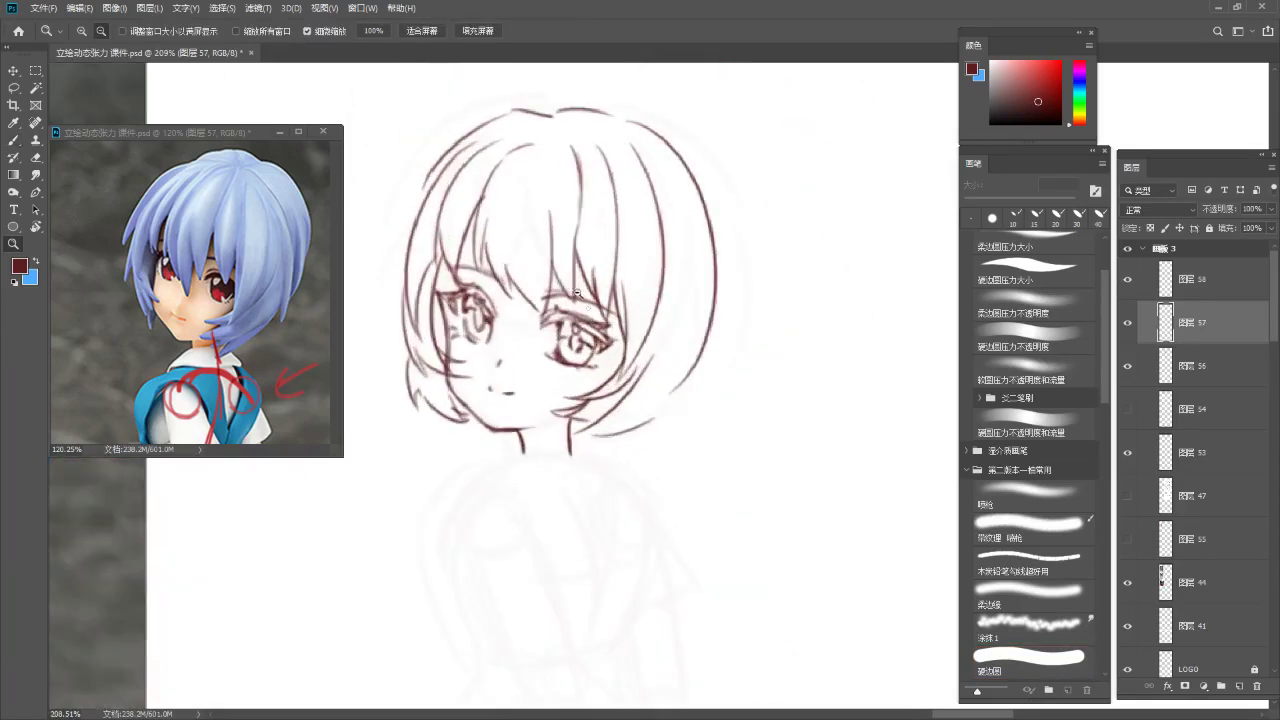
Redraw the nose as a small mark above the mouth
drag(476, 384, 512, 364)
key(b)
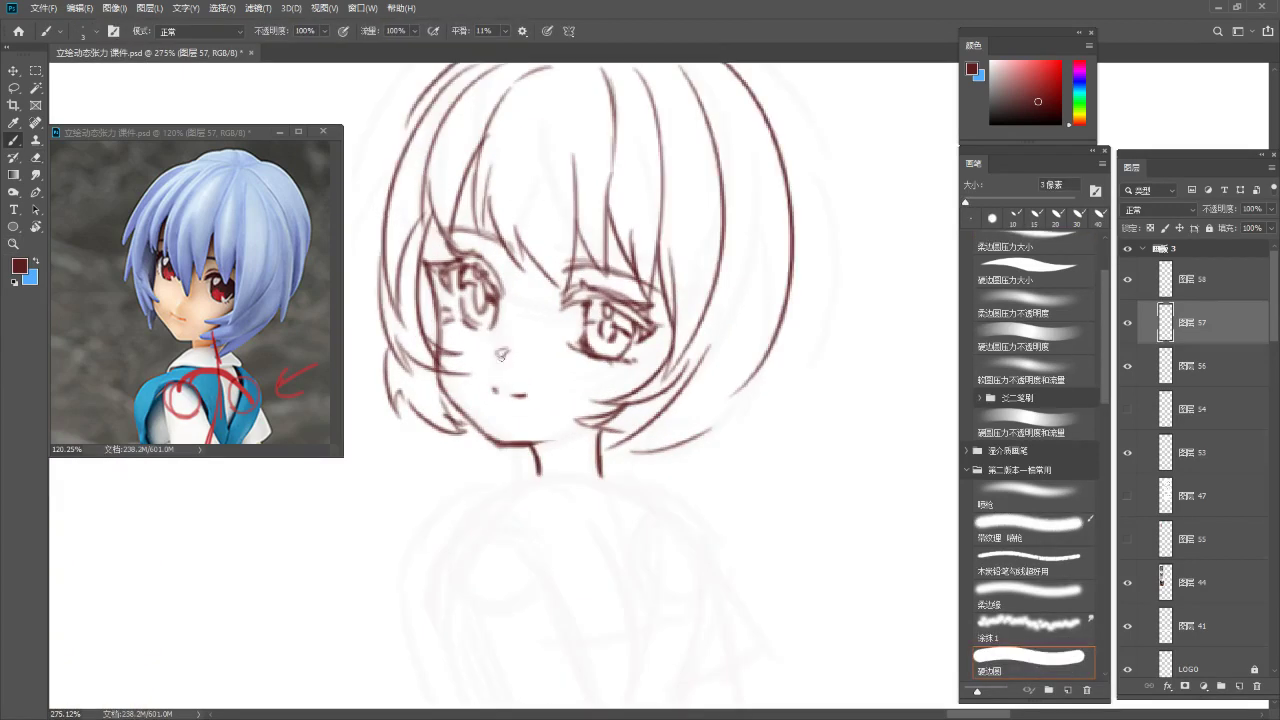
mouse_move(505, 373)
mouse_down()
mouse_move(472, 384)
mouse_move(514, 404)
mouse_up()
key(ctrl+z)
key(ctrl+z)
drag(502, 356, 520, 383)
key(z)
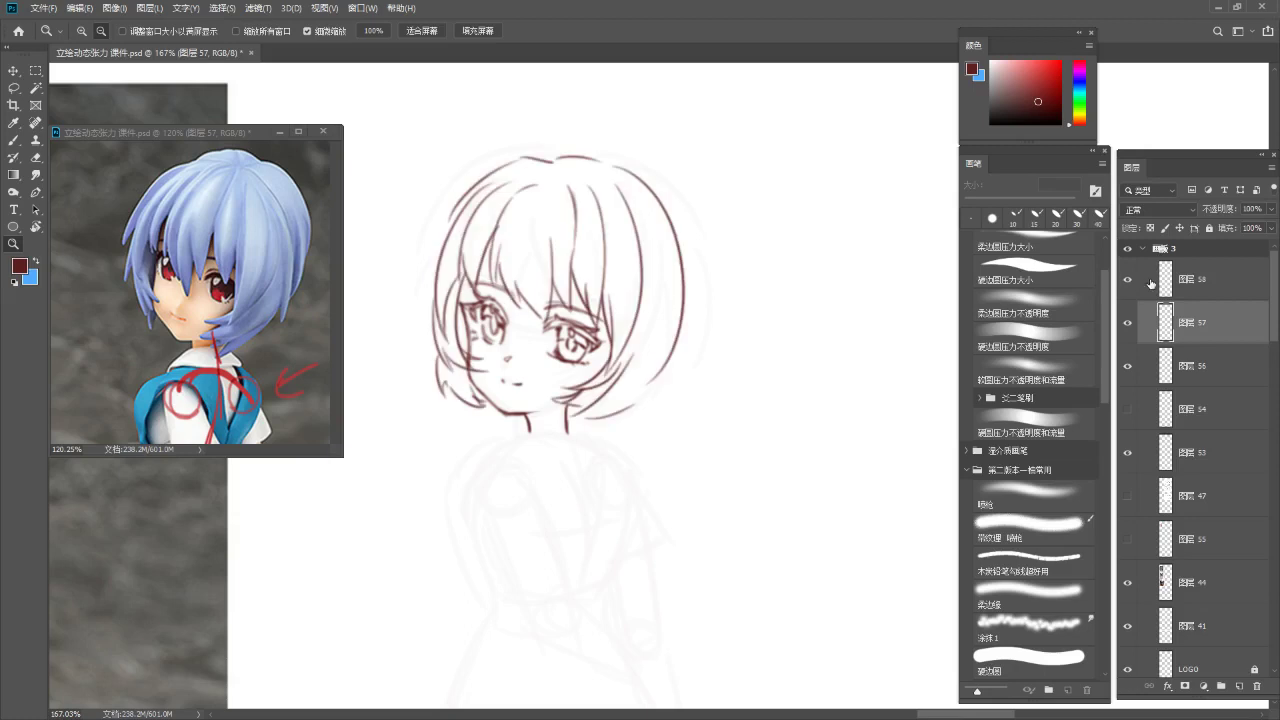
Skew and slightly widen the hair line art on layer 图层 58 with Free Transform to adjust the head shape
click(1151, 284)
drag(628, 209, 654, 203)
key(ctrl+t)
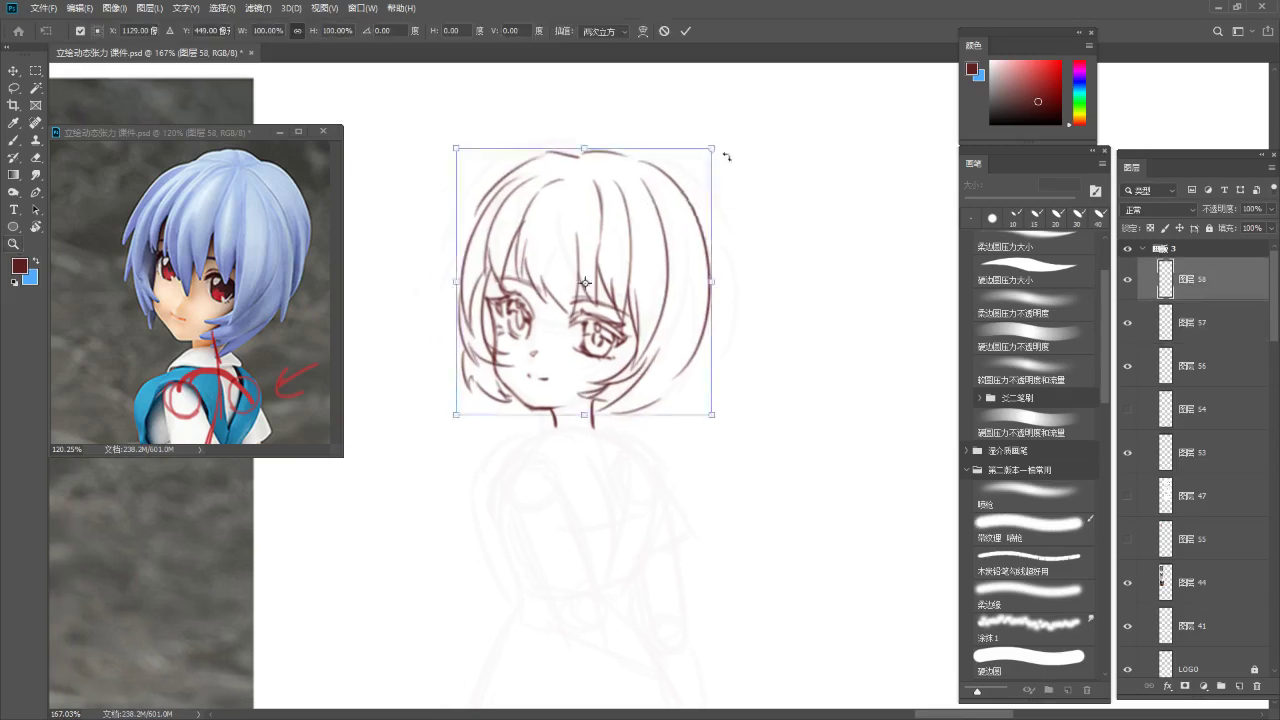
mouse_move(712, 160)
mouse_down()
mouse_move(695, 163)
mouse_move(706, 155)
mouse_up()
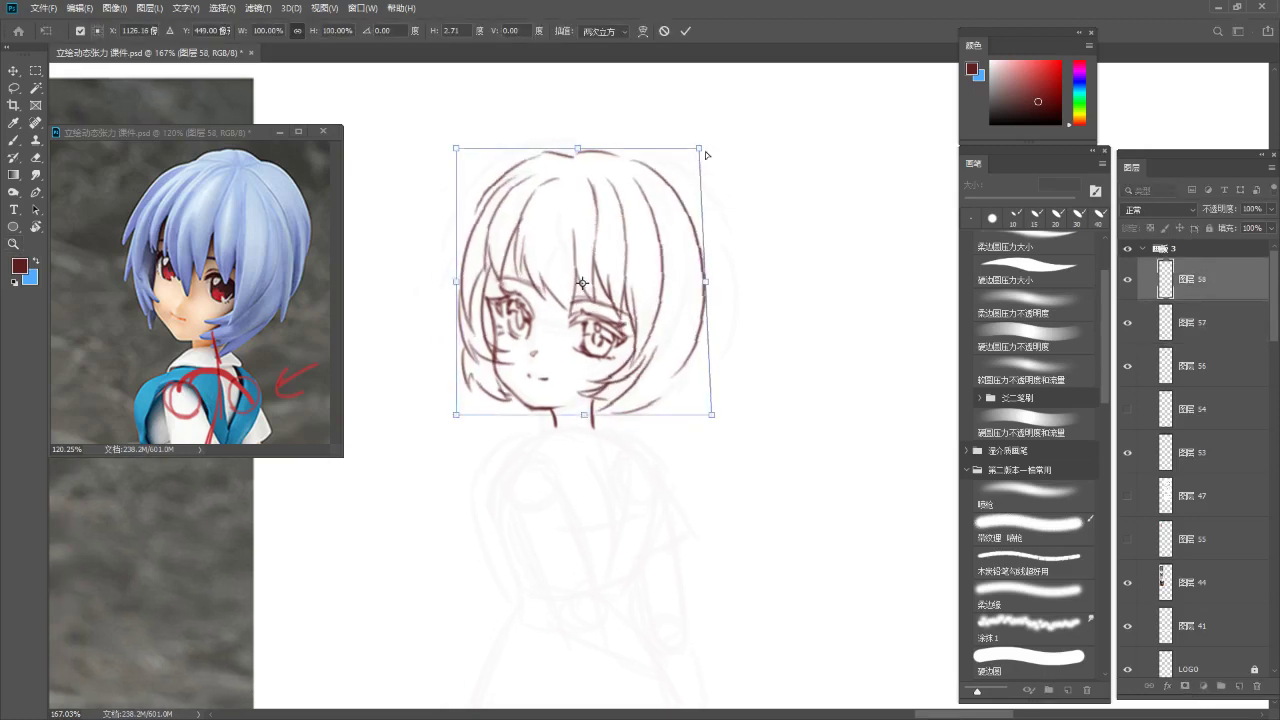
drag(709, 284, 713, 277)
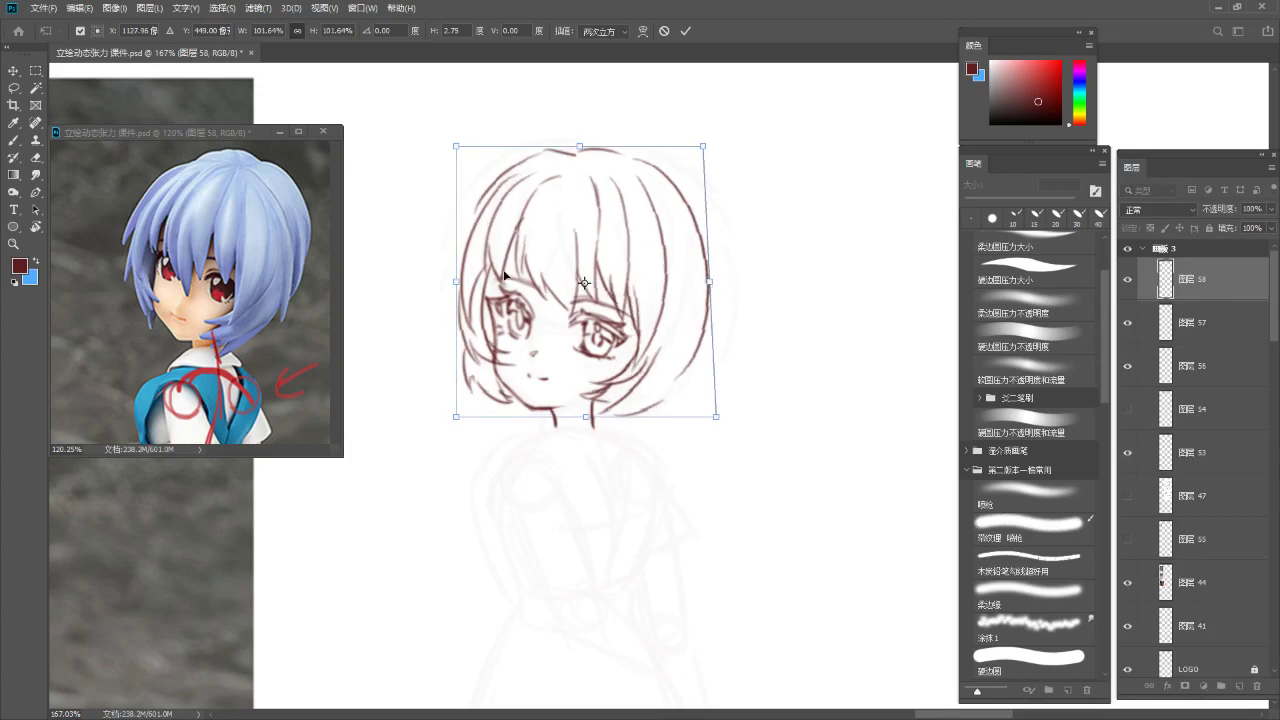
drag(458, 284, 452, 283)
drag(576, 146, 576, 153)
key(Return)
key(z)
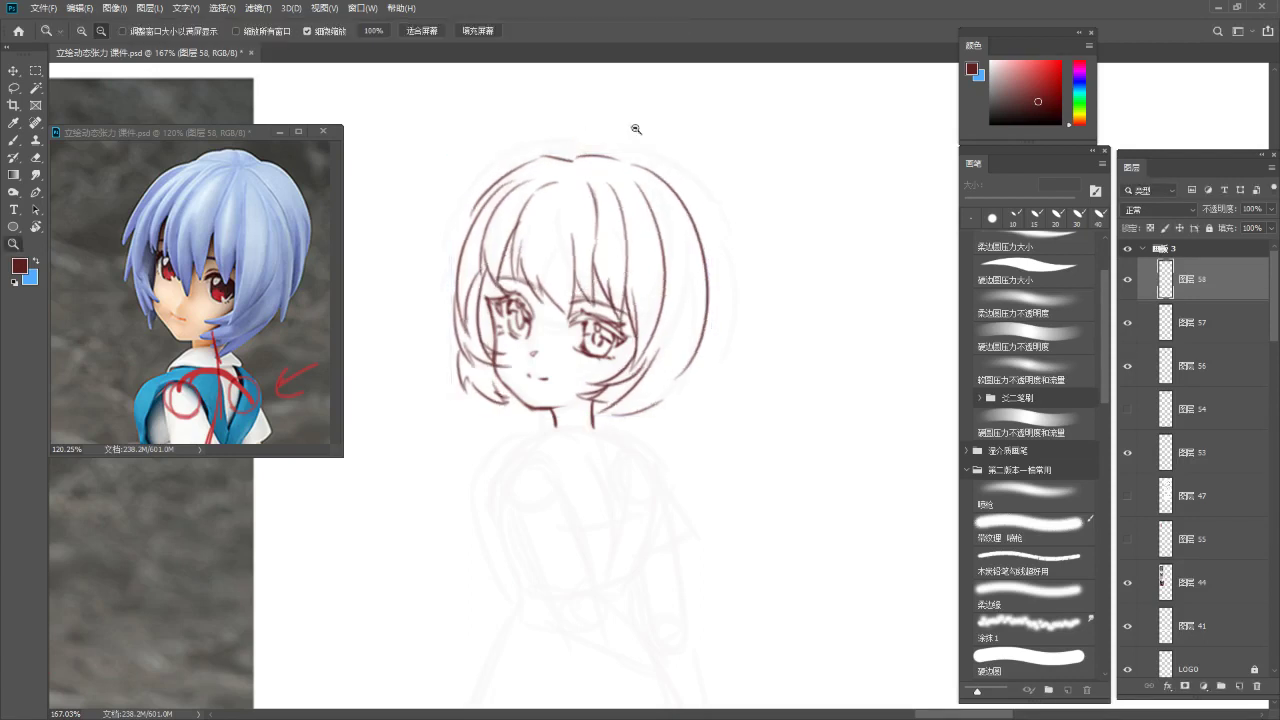
Redraw the outer back hair contour with a finer brush, ending in tapered tips near the nape
key(b)
key(bracketleft)
key(bracketleft)
key(bracketleft)
key(ctrl+z)
mouse_move(634, 166)
mouse_down()
mouse_move(694, 236)
mouse_move(690, 217)
mouse_move(698, 286)
mouse_up()
key(ctrl+z)
drag(676, 202, 701, 318)
key(ctrl+z)
mouse_move(677, 222)
mouse_down()
mouse_move(686, 398)
mouse_move(695, 383)
mouse_up()
key(ctrl+z)
drag(685, 264, 690, 398)
key(ctrl+z)
key(ctrl+z)
drag(702, 338, 692, 388)
Create a new layer for the clothing line art and show the torso in the reference photo window
key(alt+space)
drag(686, 334, 602, 421)
drag(681, 378, 749, 349)
drag(686, 321, 740, 315)
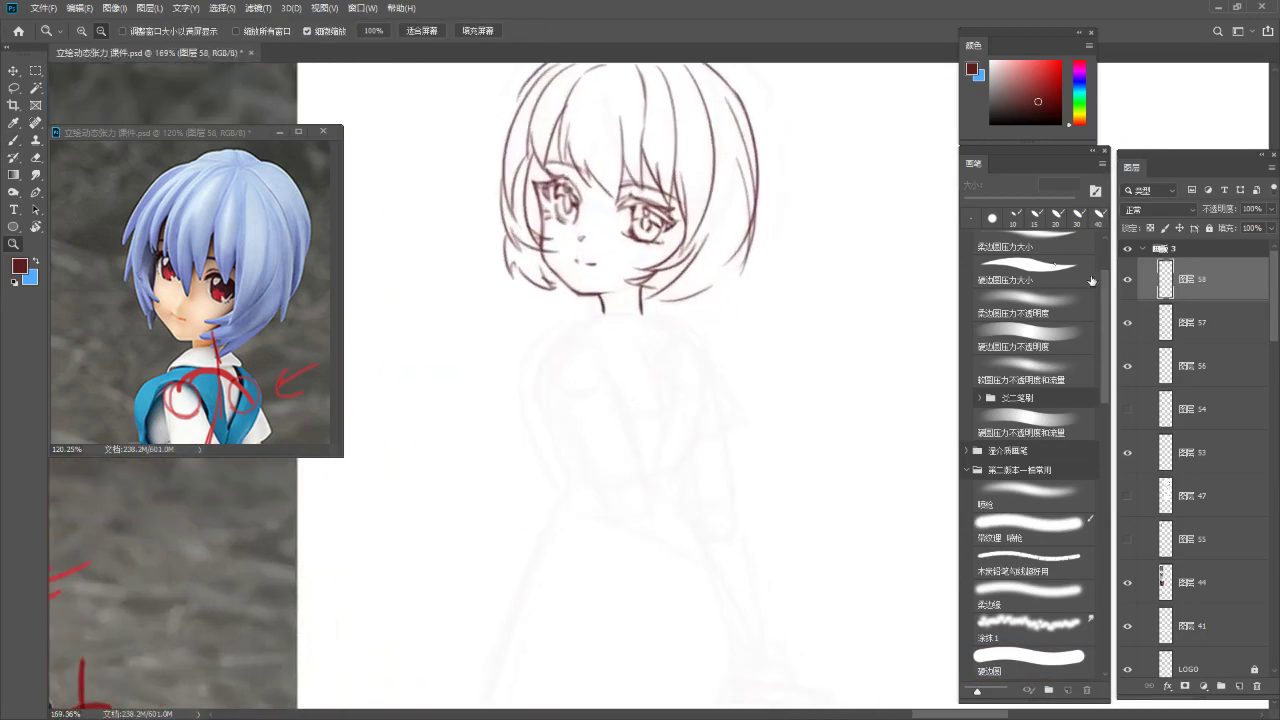
click(1130, 280)
click(1130, 280)
key(ctrl+shift+alt+n)
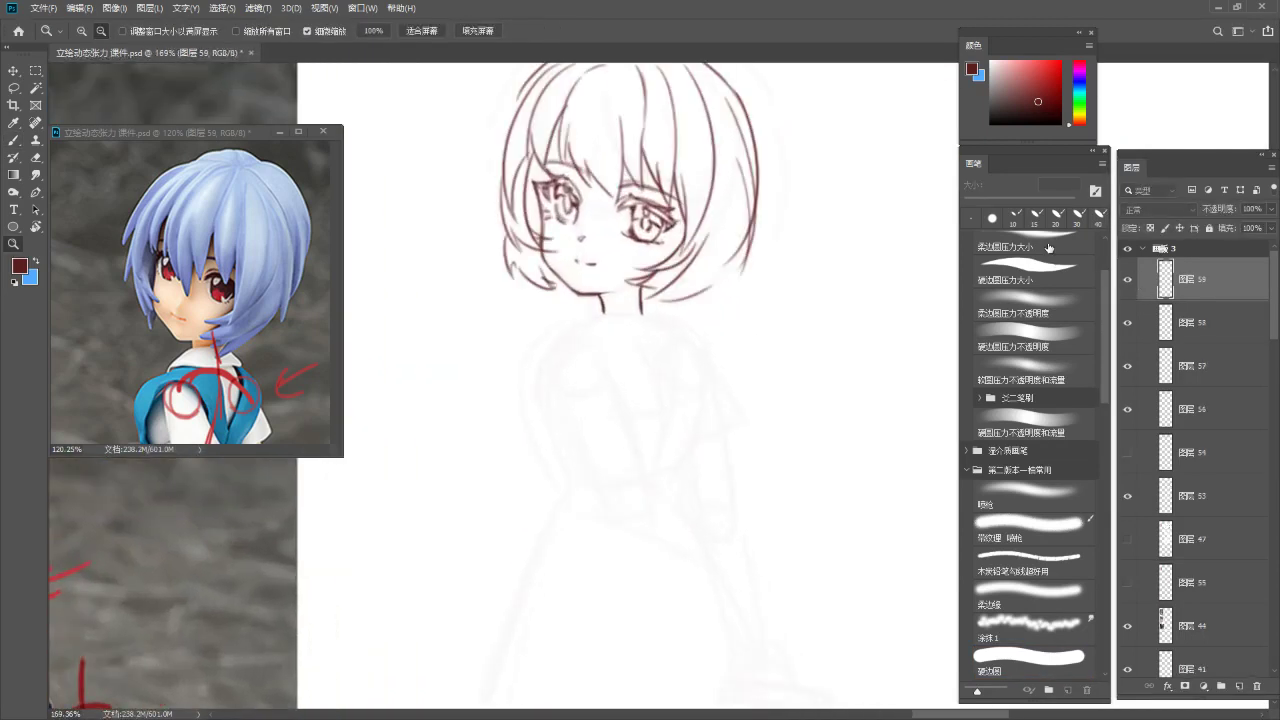
key(b)
click(322, 395)
drag(300, 393, 238, 397)
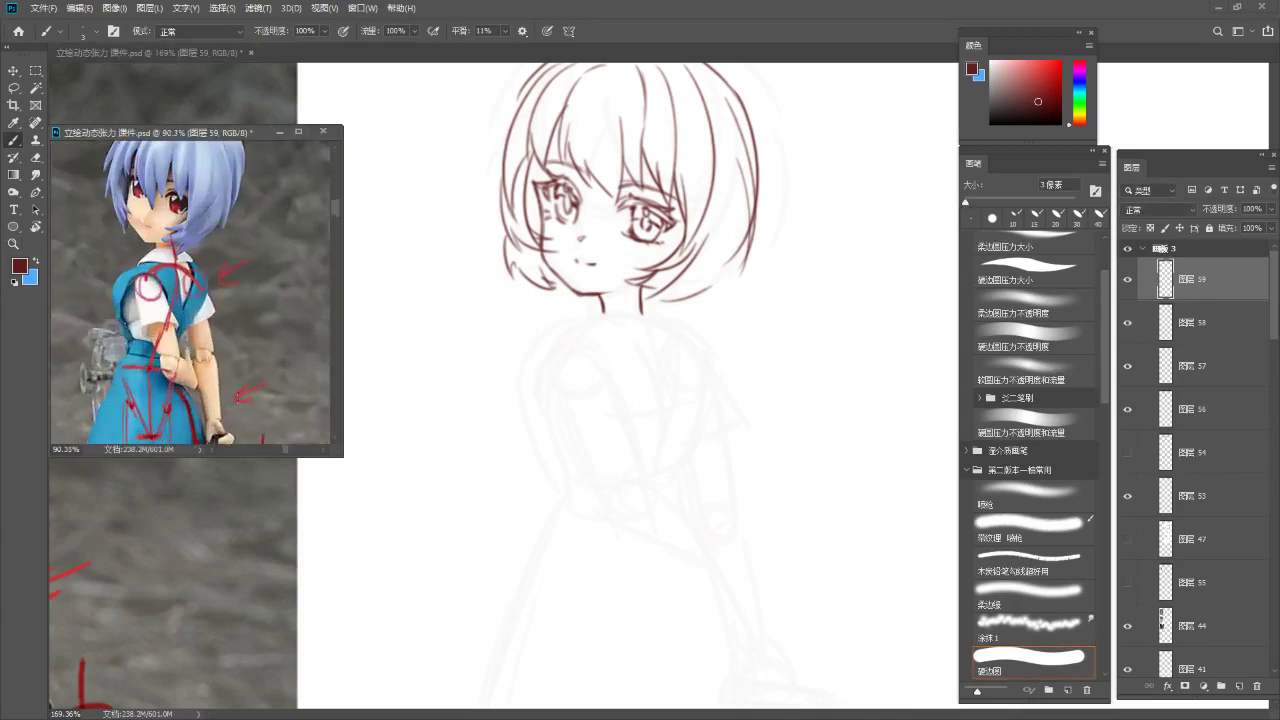
scroll(666, 298, up, 2)
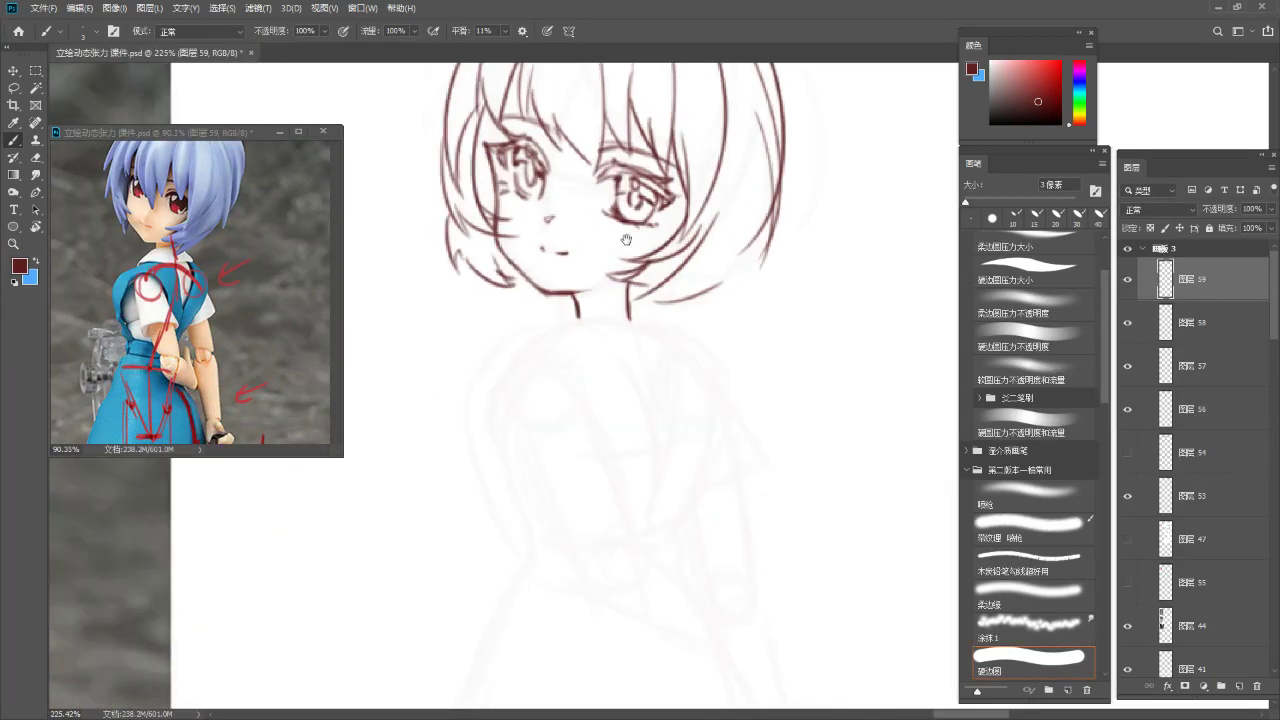
drag(603, 247, 645, 244)
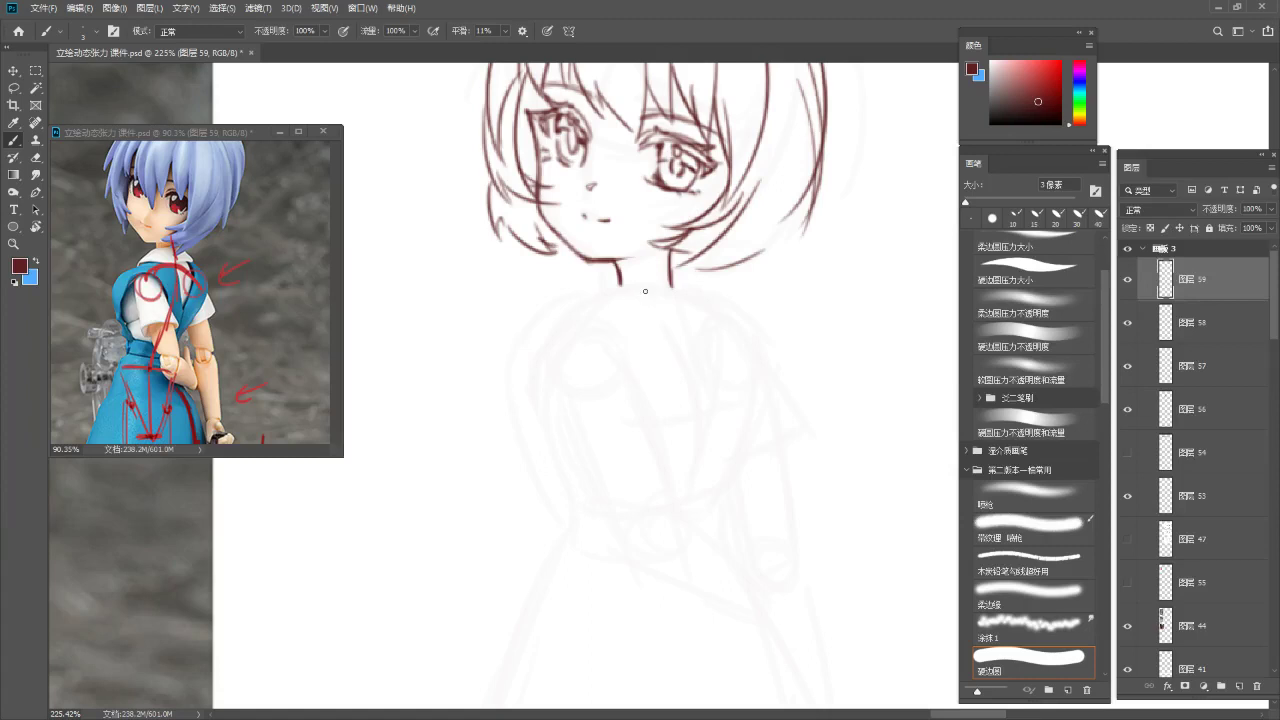
Draw the collar's upper line from the neck base sloping down over the far shoulder
drag(612, 289, 681, 279)
key(ctrl+z)
mouse_move(564, 321)
mouse_down()
mouse_move(603, 286)
mouse_move(625, 285)
mouse_move(561, 325)
mouse_up()
key(ctrl+z)
key(ctrl+z)
key(e)
key(b)
key(ctrl+z)
key(ctrl+z)
key(ctrl+z)
Draw the collar's curved lower edge and its other side, meeting in a point below the neck
mouse_move(617, 285)
mouse_down()
mouse_move(563, 323)
mouse_move(587, 311)
mouse_move(680, 325)
mouse_up()
key(ctrl+z)
key(ctrl+z)
drag(595, 315, 682, 324)
key(ctrl+z)
mouse_move(674, 273)
mouse_down()
mouse_move(721, 294)
mouse_move(681, 276)
mouse_move(735, 309)
mouse_move(698, 325)
mouse_move(681, 388)
mouse_up()
key(ctrl+z)
key(ctrl+z)
Draw the neckline across the base of the neck and clean up the overlapping neck line ends
key(alt+space)
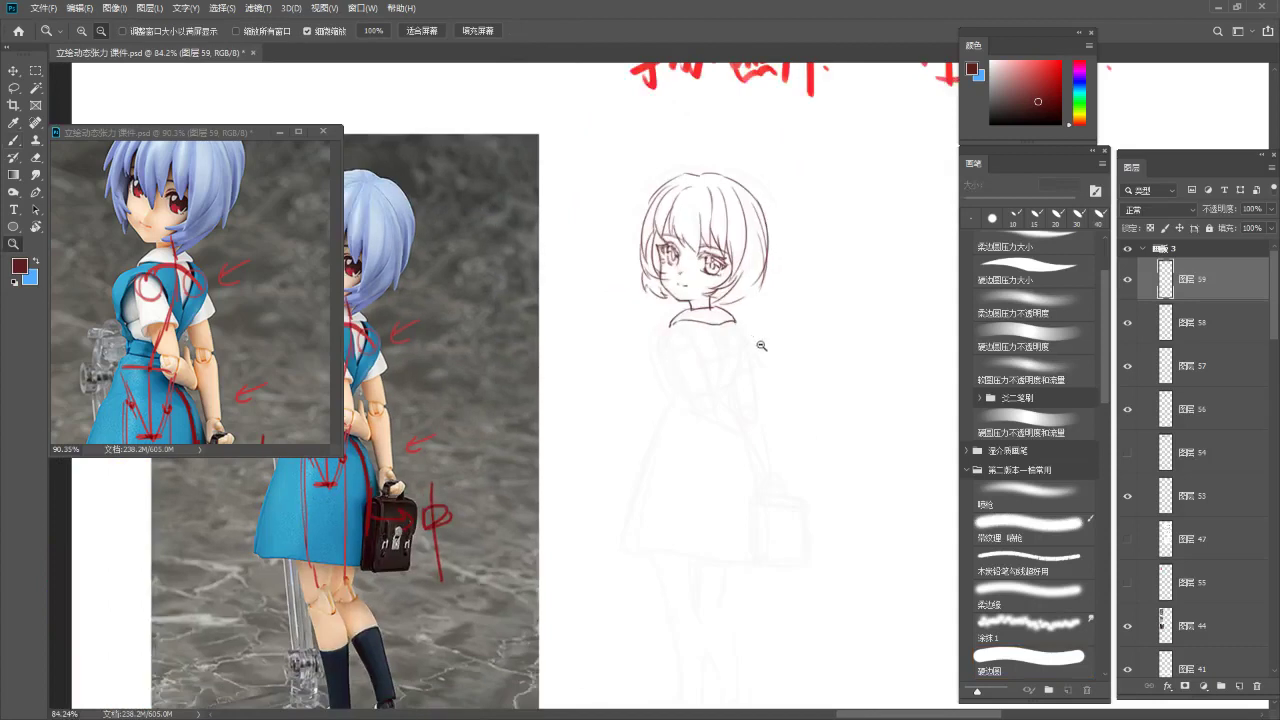
mouse_move(740, 316)
mouse_down()
mouse_move(777, 294)
mouse_move(662, 268)
mouse_up()
key(e)
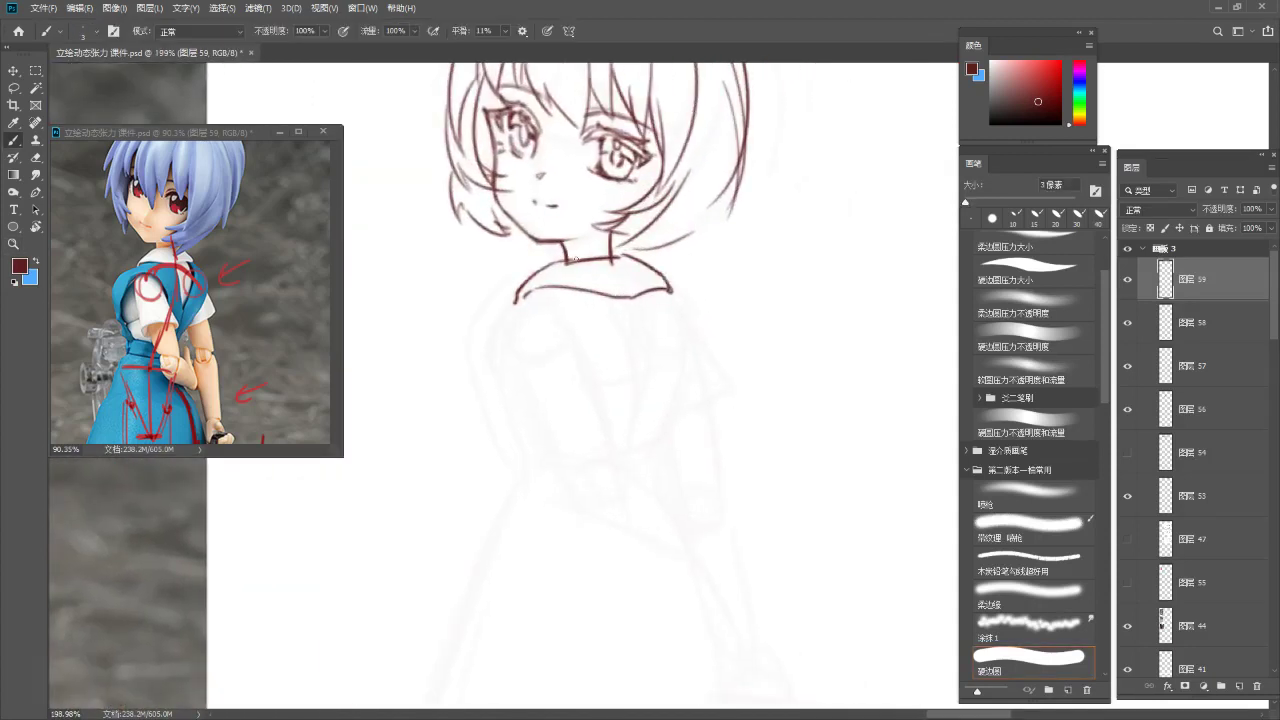
key(b)
drag(562, 261, 616, 258)
ctrl+click(612, 262)
key(e)
click(1126, 280)
click(1127, 280)
click(1192, 281)
Draw the outer edge of the dress strap from the collar around the shoulder and down to the chest
key(b)
key(ctrl+z)
mouse_move(544, 301)
mouse_down()
mouse_move(546, 273)
mouse_move(498, 286)
mouse_move(473, 322)
mouse_up()
key(ctrl+z)
key(ctrl+z)
mouse_move(535, 264)
mouse_down()
mouse_move(480, 298)
mouse_move(467, 373)
mouse_up()
key(ctrl+z)
key(ctrl+z)
key(ctrl+z)
mouse_move(475, 304)
mouse_down()
mouse_move(468, 353)
mouse_move(487, 415)
mouse_up()
key(ctrl+z)
key(ctrl+z)
key(ctrl+z)
drag(470, 338, 506, 439)
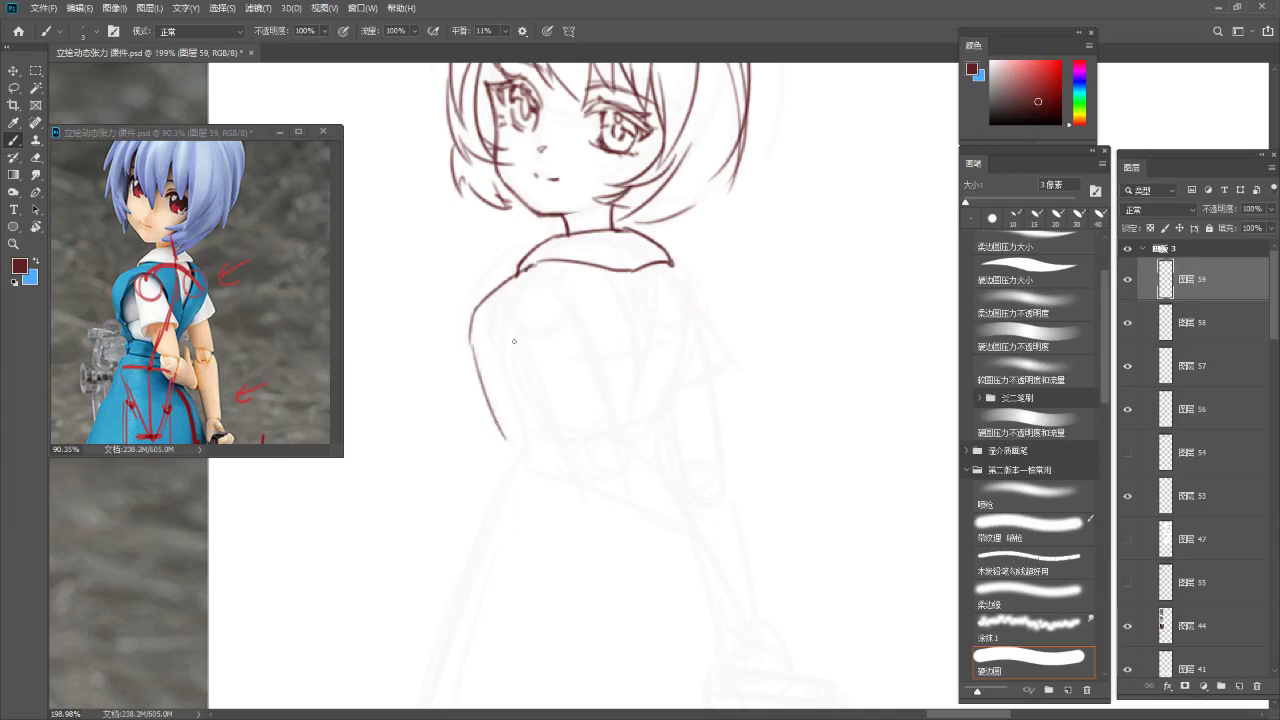
Draw the inner edge of the strap curving down beside the arm to the chest
mouse_move(497, 378)
mouse_down()
mouse_move(522, 301)
mouse_move(506, 338)
mouse_move(529, 437)
mouse_up()
key(ctrl+z)
key(ctrl+z)
key(ctrl+z)
key(ctrl+z)
mouse_move(507, 353)
mouse_down()
mouse_move(501, 370)
mouse_move(533, 441)
mouse_move(524, 450)
mouse_up()
key(ctrl+z)
key(ctrl+z)
key(ctrl+z)
drag(513, 407, 527, 436)
Trim the strap's outer edge and redraw its lower part so that it joins the inner edge at the tip
key(e)
key(b)
drag(470, 338, 482, 385)
key(ctrl+z)
drag(470, 340, 481, 379)
key(ctrl+z)
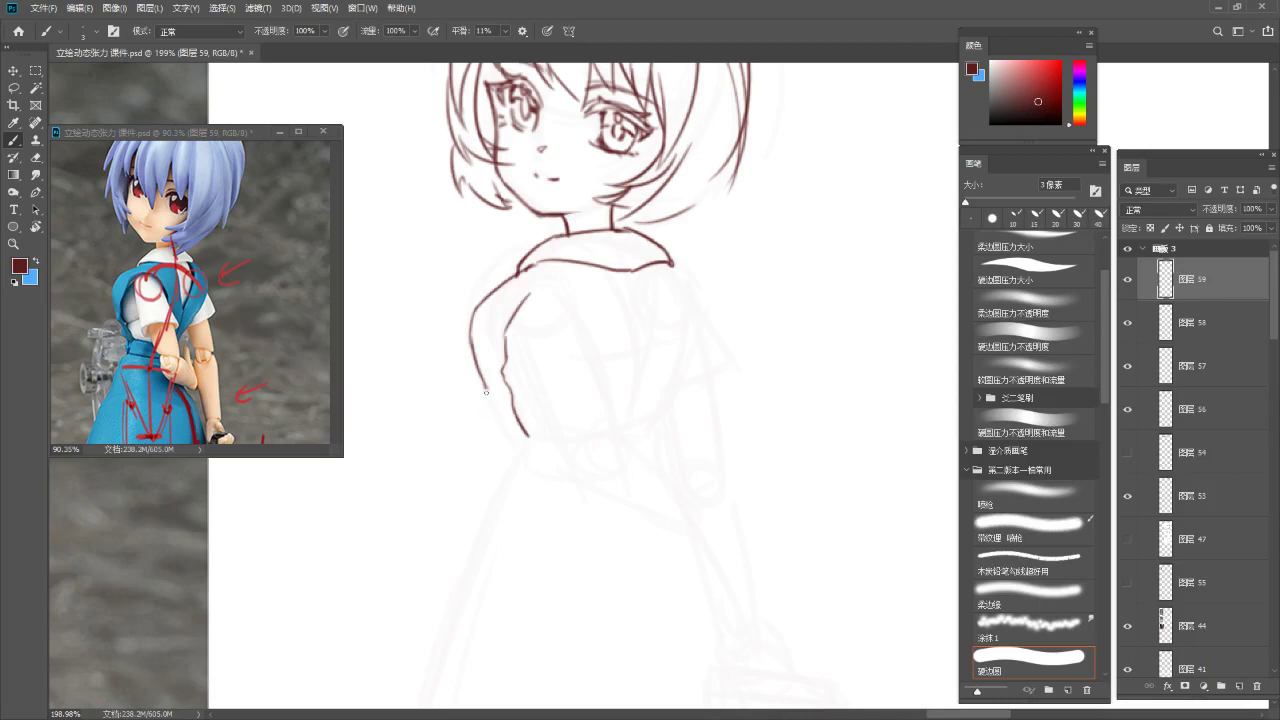
mouse_move(505, 431)
mouse_down()
mouse_move(524, 452)
mouse_move(527, 442)
mouse_up()
key(ctrl+z)
key(ctrl+z)
Add a short second line along the strap's inner edge at the sleeve
mouse_move(558, 364)
mouse_down()
mouse_move(468, 356)
mouse_move(515, 349)
mouse_move(513, 380)
mouse_up()
key(ctrl+z)
drag(515, 326, 514, 377)
key(ctrl+z)
drag(516, 328, 519, 386)
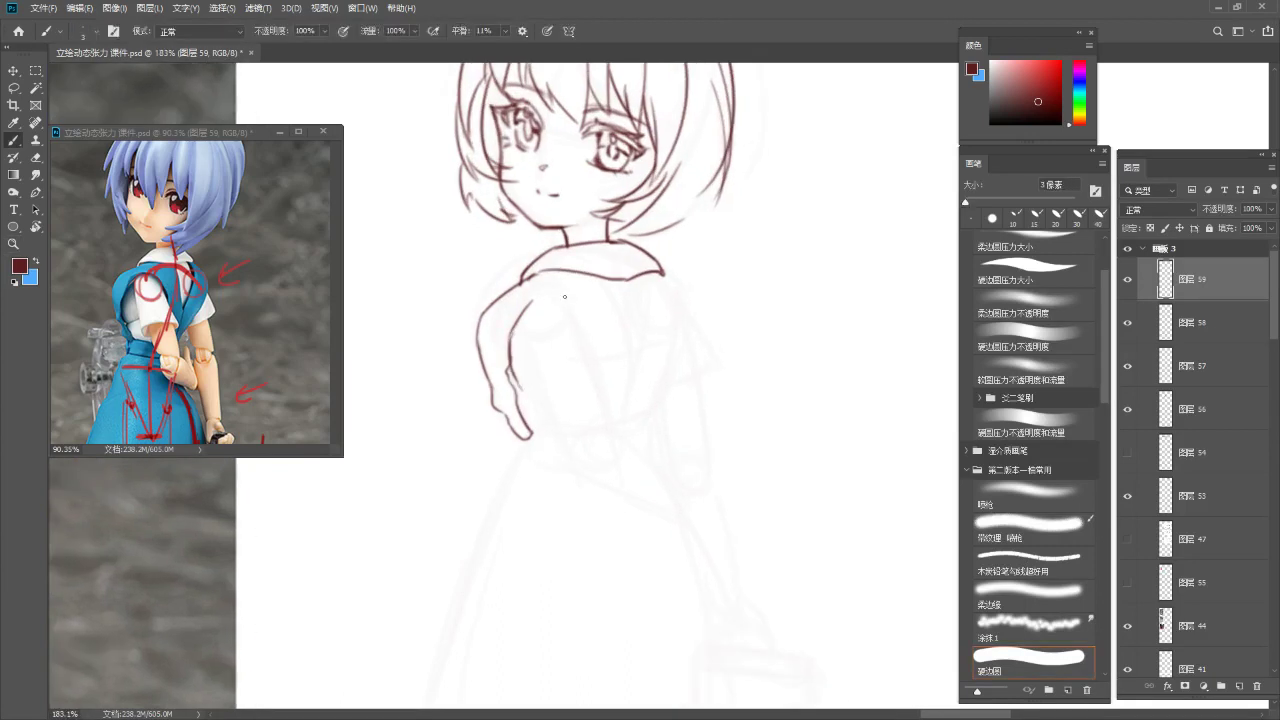
Draw the arched line from the strap over the near shoulder and down the back of the sleeve
mouse_move(536, 300)
mouse_down()
mouse_move(556, 294)
mouse_move(605, 353)
mouse_up()
key(ctrl+z)
key(ctrl+z)
mouse_move(549, 293)
mouse_down()
mouse_move(605, 353)
mouse_move(595, 332)
mouse_move(611, 415)
mouse_up()
key(ctrl+z)
drag(593, 327, 610, 420)
key(ctrl+z)
key(ctrl+z)
mouse_move(592, 326)
mouse_down()
mouse_move(610, 388)
mouse_move(604, 376)
mouse_up()
key(ctrl+z)
Draw the first edge of the back strap from the collar down to the mid-back
drag(613, 282, 636, 414)
key(ctrl+z)
key(ctrl+z)
mouse_move(613, 281)
mouse_down()
mouse_move(636, 412)
mouse_move(619, 290)
mouse_move(634, 378)
mouse_up()
key(ctrl+z)
Draw the second edge of the back strap as a curve converging with the first edge at the mid-back
drag(638, 284, 642, 390)
key(ctrl+z)
key(ctrl+z)
mouse_move(639, 276)
mouse_down()
mouse_move(643, 305)
mouse_move(625, 355)
mouse_move(649, 308)
mouse_move(630, 403)
mouse_up()
key(ctrl+z)
key(ctrl+z)
drag(648, 298, 624, 408)
key(ctrl+z)
drag(646, 292, 622, 408)
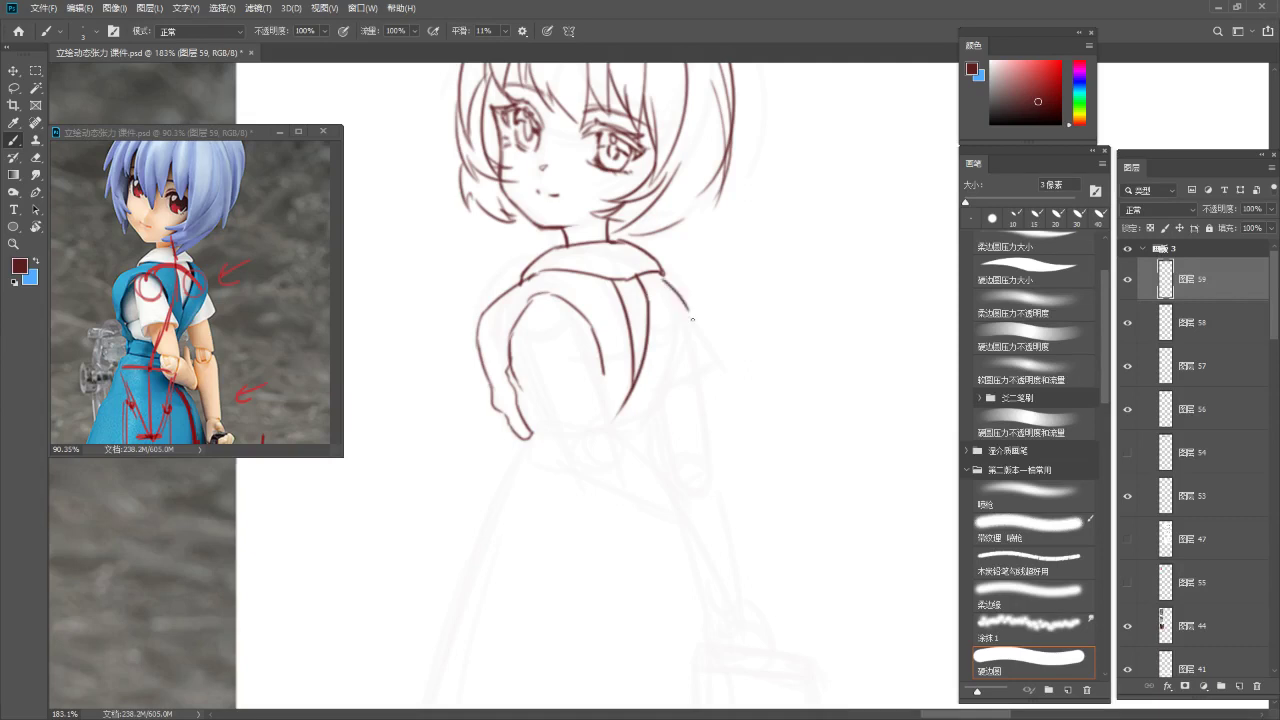
Draw the outer contour of the back strap from the collar point around the rear shoulder and in towards the waist
drag(697, 309, 698, 326)
key(ctrl+z)
mouse_move(662, 272)
mouse_down()
mouse_move(700, 330)
mouse_move(695, 314)
mouse_move(706, 372)
mouse_up()
key(ctrl+z)
mouse_move(692, 307)
mouse_down()
mouse_move(690, 358)
mouse_move(659, 412)
mouse_move(704, 382)
mouse_move(662, 420)
mouse_up()
key(ctrl+z)
key(ctrl+z)
key(ctrl+z)
mouse_move(694, 308)
mouse_down()
mouse_move(698, 352)
mouse_move(638, 424)
mouse_up()
key(ctrl+z)
drag(697, 349, 645, 421)
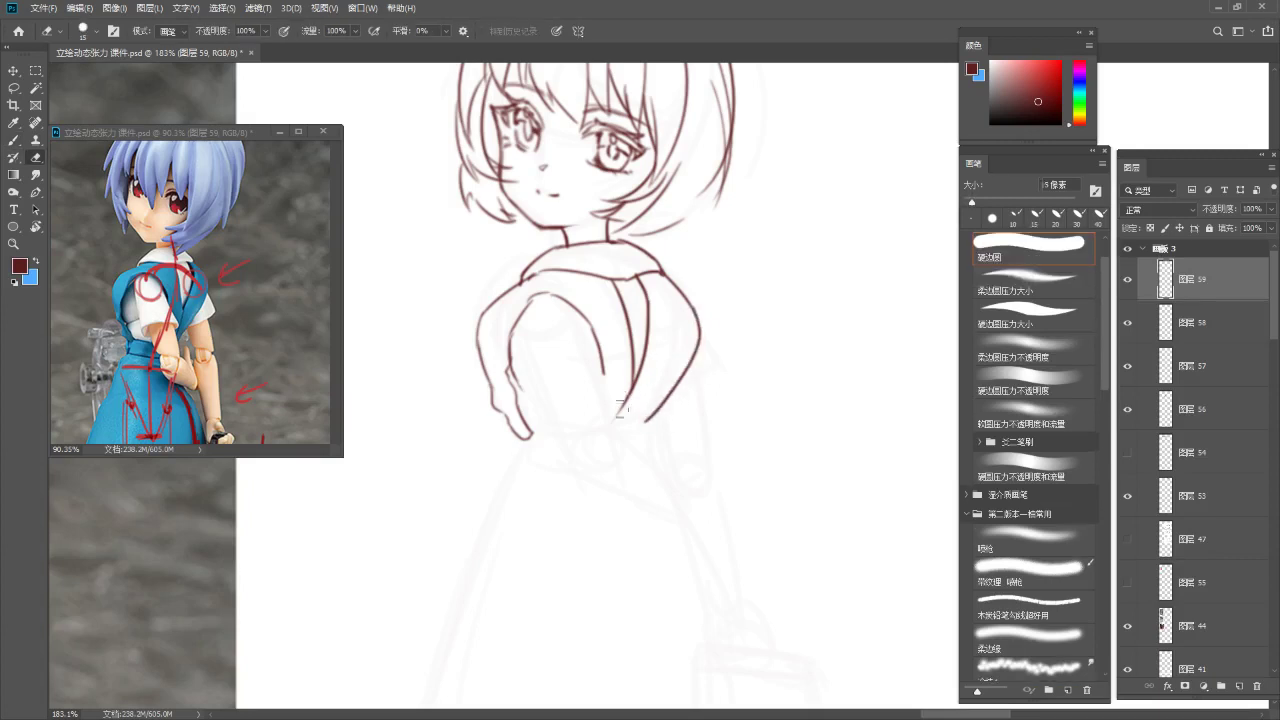
Retrace the inner edges of the back strap so they are bolder and meet at the mid-back
drag(622, 306, 637, 373)
key(ctrl+z)
mouse_move(612, 281)
mouse_down()
mouse_move(635, 349)
mouse_move(644, 331)
mouse_move(625, 426)
mouse_up()
key(ctrl+z)
mouse_move(637, 376)
mouse_down()
mouse_move(625, 426)
mouse_move(594, 437)
mouse_move(632, 410)
mouse_up()
key(ctrl+z)
Erase the upper part of the back strap's outer contour and redraw it as a rounder curve from the collar around the rear shoulder
key(alt+space)
mouse_move(699, 305)
mouse_down()
mouse_move(657, 334)
mouse_move(667, 381)
mouse_up()
key(e)
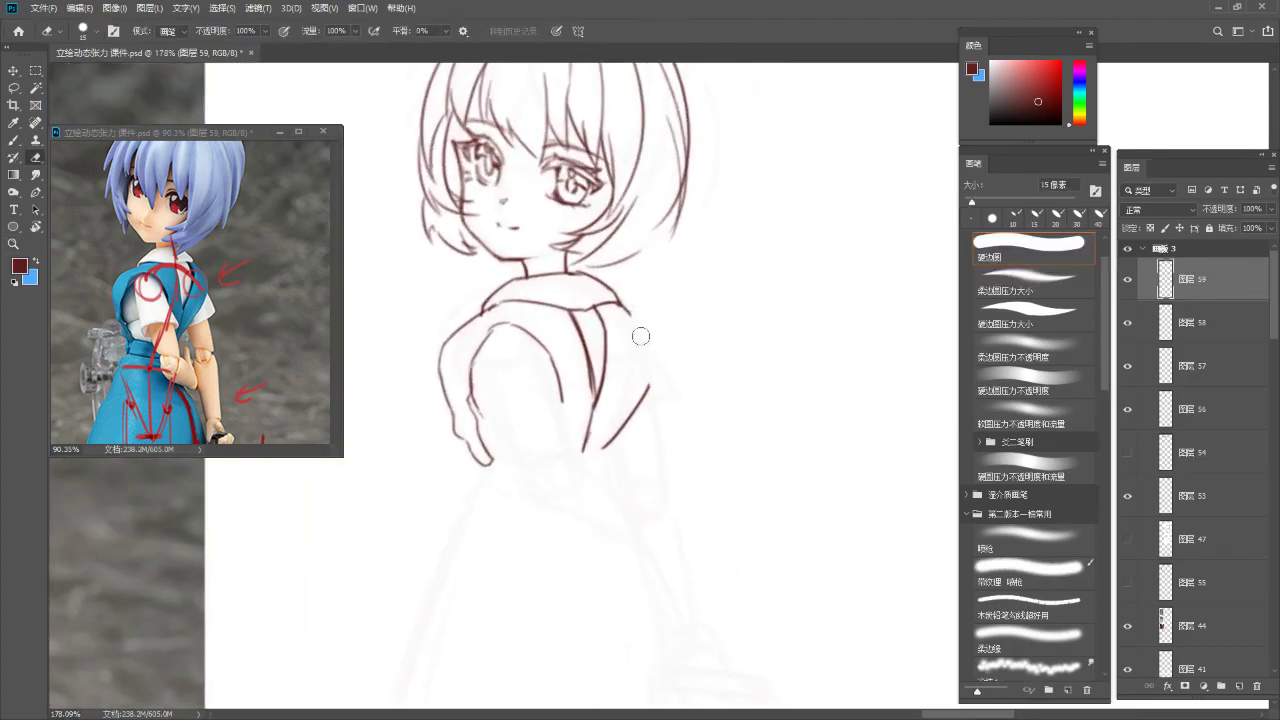
key(b)
key(ctrl+z)
mouse_move(621, 305)
mouse_down()
mouse_move(643, 330)
mouse_move(649, 390)
mouse_up()
key(ctrl+z)
key(ctrl+z)
key(ctrl+z)
mouse_move(646, 338)
mouse_down()
mouse_move(648, 394)
mouse_move(631, 420)
mouse_up()
key(ctrl+z)
Erase the stray overlaps where the redrawn outer strap contour runs in towards the waist
key(e)
drag(660, 378, 644, 425)
mouse_move(644, 423)
mouse_down()
mouse_move(606, 457)
mouse_move(636, 438)
mouse_up()
mouse_move(649, 387)
mouse_down()
mouse_move(671, 377)
mouse_move(649, 378)
mouse_up()
key(b)
Draw the front edge of the near sleeve as a long, slightly curved line from the shoulder arch down to the cuff
mouse_move(538, 308)
mouse_down()
mouse_move(506, 258)
mouse_move(526, 292)
mouse_move(534, 376)
mouse_up()
key(ctrl+z)
mouse_move(531, 242)
mouse_down()
mouse_move(527, 332)
mouse_move(524, 301)
mouse_move(537, 342)
mouse_up()
key(ctrl+z)
key(ctrl+z)
key(ctrl+z)
mouse_move(525, 296)
mouse_down()
mouse_move(544, 372)
mouse_move(580, 384)
mouse_move(543, 366)
mouse_up()
key(ctrl+z)
key(ctrl+z)
key(ctrl+z)
drag(526, 312, 540, 369)
key(ctrl+z)
drag(525, 277, 529, 332)
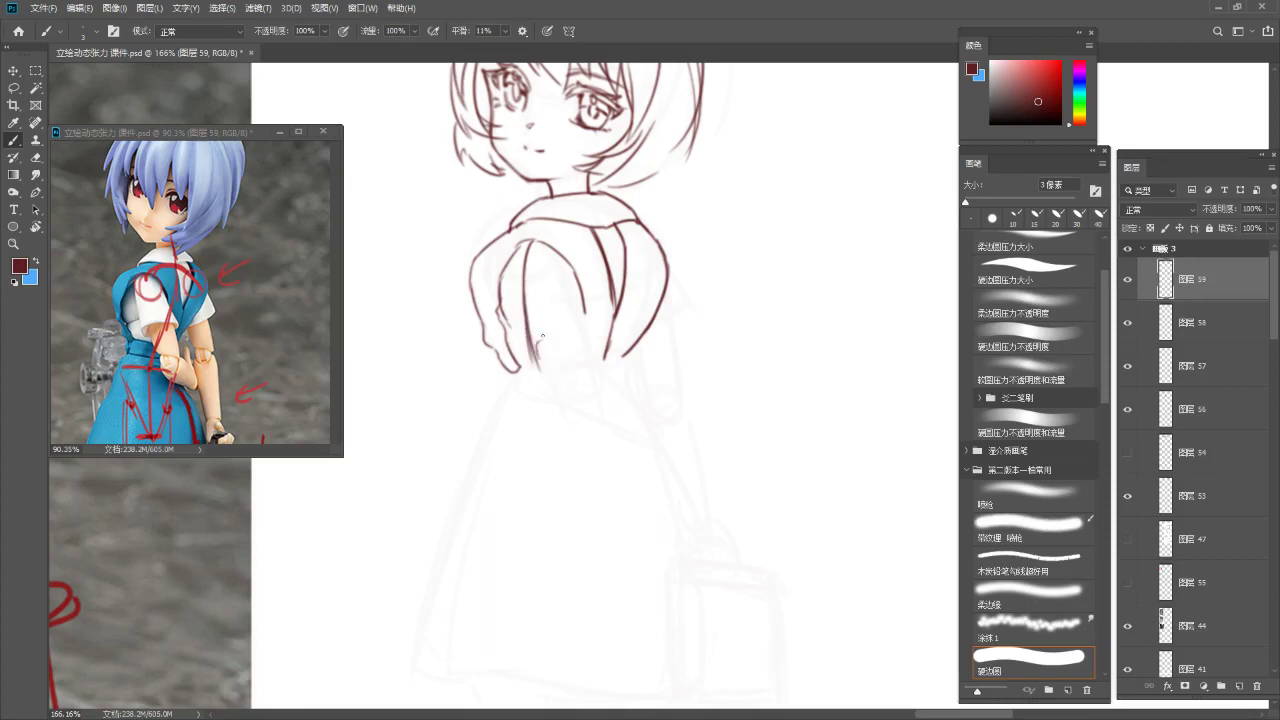
Extend the sleeve's rear edge to the strap's lower tip and draw the double-line hem across the sleeve opening
mouse_move(572, 284)
mouse_down()
mouse_move(604, 357)
mouse_move(549, 384)
mouse_up()
key(ctrl+z)
key(ctrl+z)
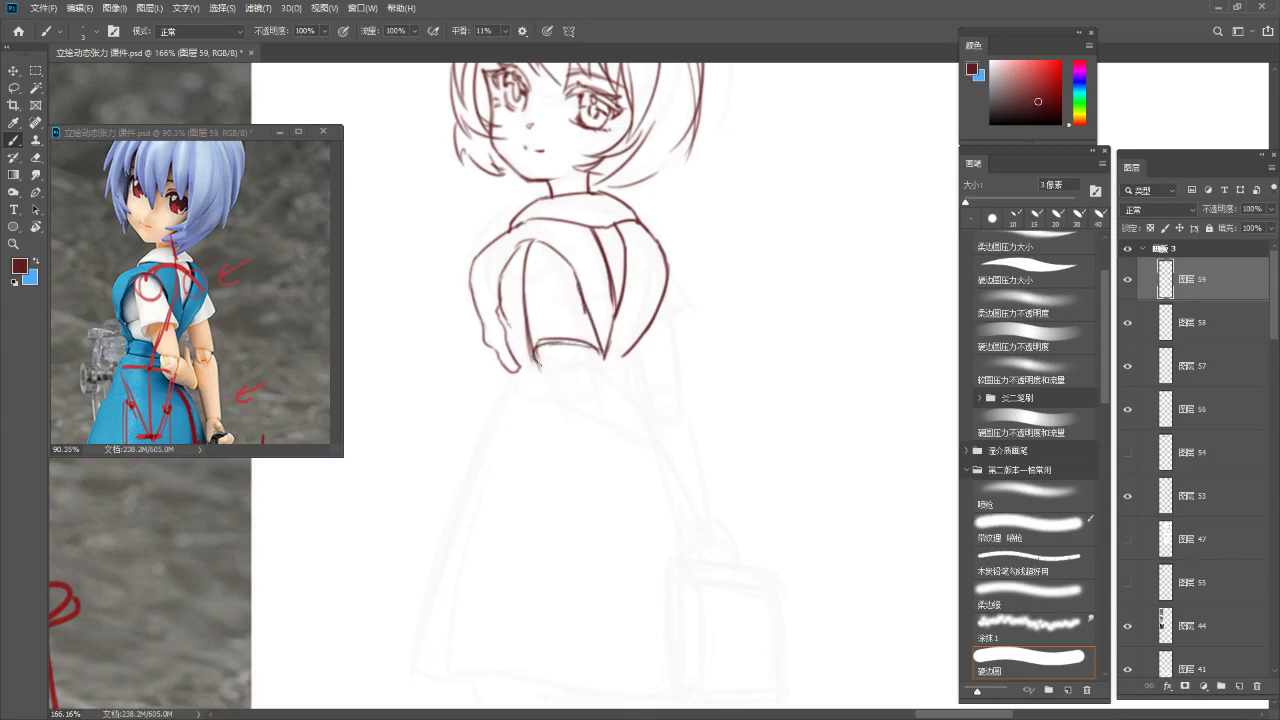
Using the lower part of the reference photo, draw the upper arm below the sleeve hem, ending in a rounded elbow joint
drag(606, 330, 642, 322)
drag(255, 363, 240, 275)
mouse_move(594, 345)
mouse_down()
mouse_move(617, 326)
mouse_move(655, 326)
mouse_up()
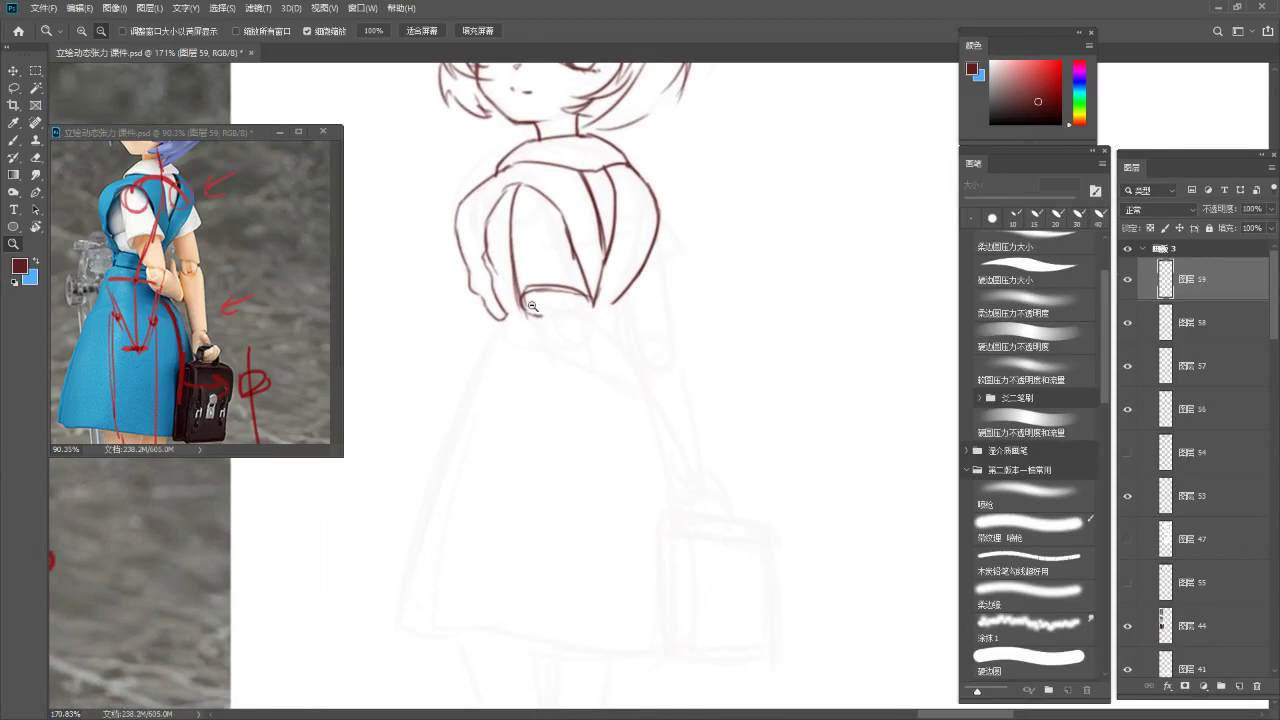
key(b)
key(ctrl+z)
drag(528, 292, 543, 346)
key(ctrl+z)
mouse_move(528, 292)
mouse_down()
mouse_move(542, 332)
mouse_move(590, 330)
mouse_move(552, 345)
mouse_move(584, 325)
mouse_move(566, 362)
mouse_up()
key(ctrl+z)
key(ctrl+z)
key(ctrl+z)
key(ctrl+z)
key(ctrl+z)
key(ctrl+z)
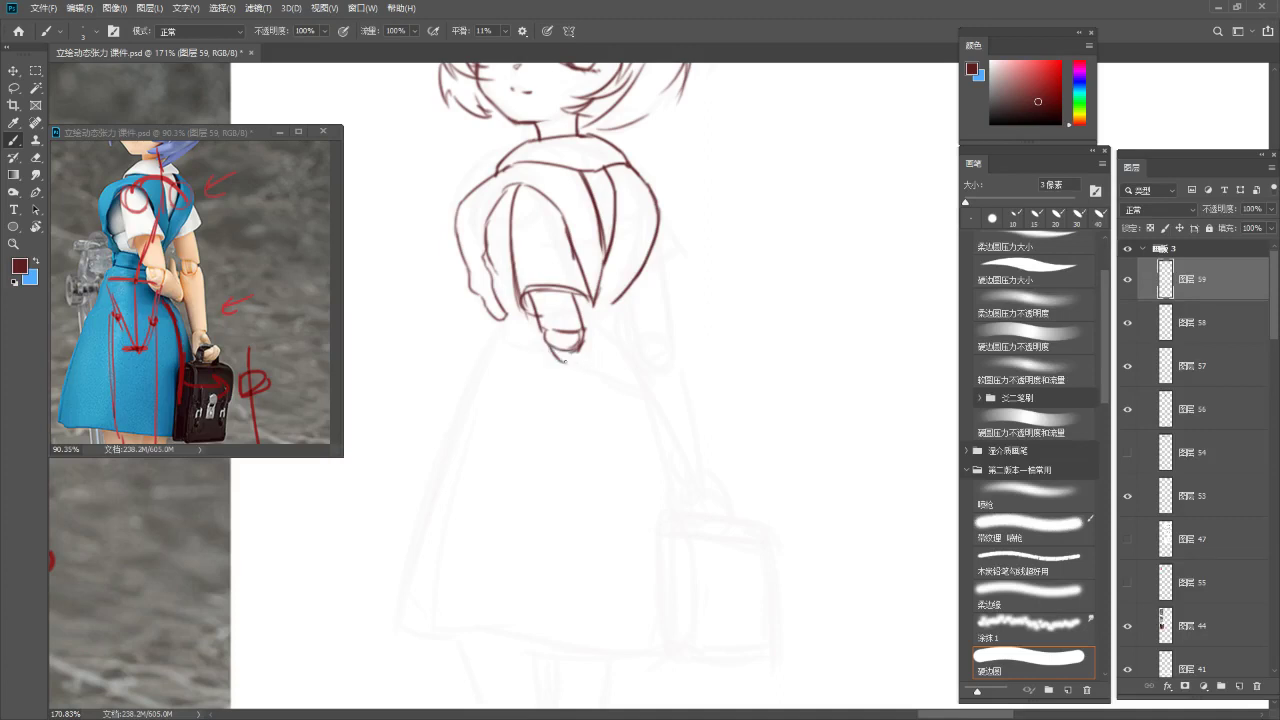
Draw the near forearm as a tapered block running from the elbow back across the waist to a rounded wrist
drag(578, 358, 640, 376)
mouse_move(603, 336)
mouse_down()
mouse_move(641, 357)
mouse_move(623, 342)
mouse_up()
key(ctrl+z)
key(ctrl+z)
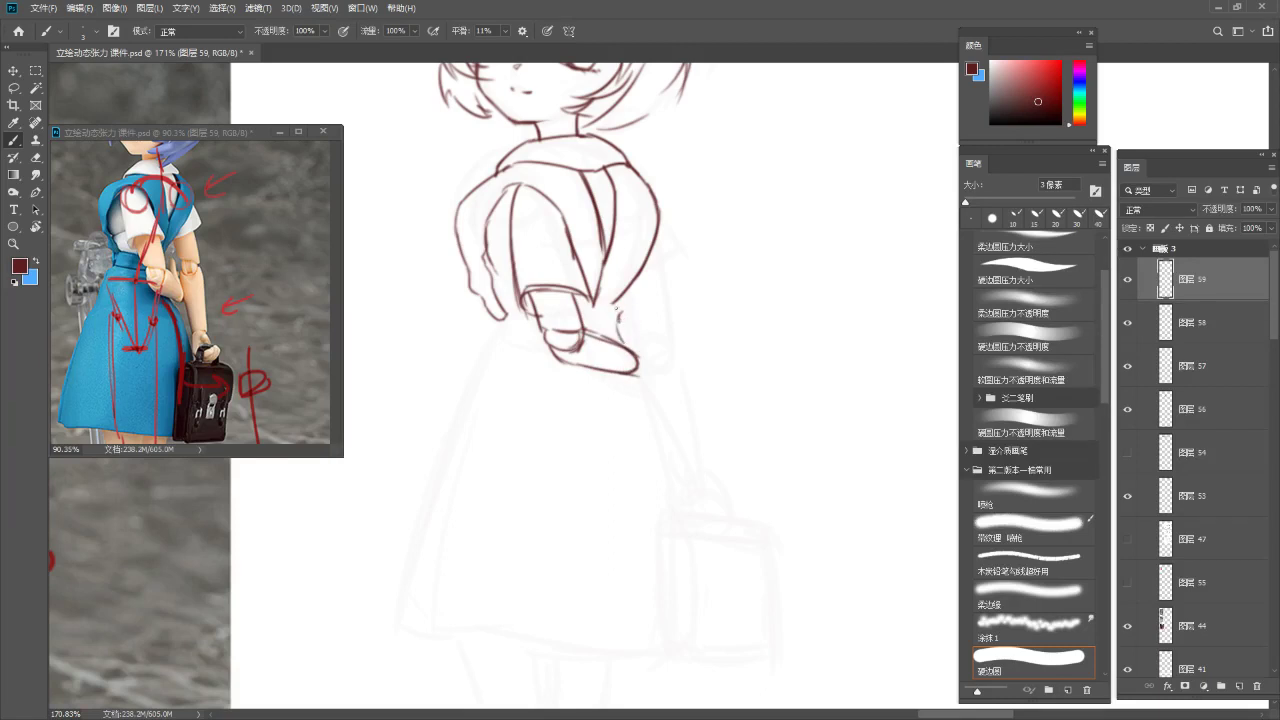
Add short waist lines between the back strap's lower end and the near forearm
key(ctrl)
key(ctrl+z)
drag(627, 326, 630, 337)
key(ctrl+z)
scroll(672, 301, up, 3)
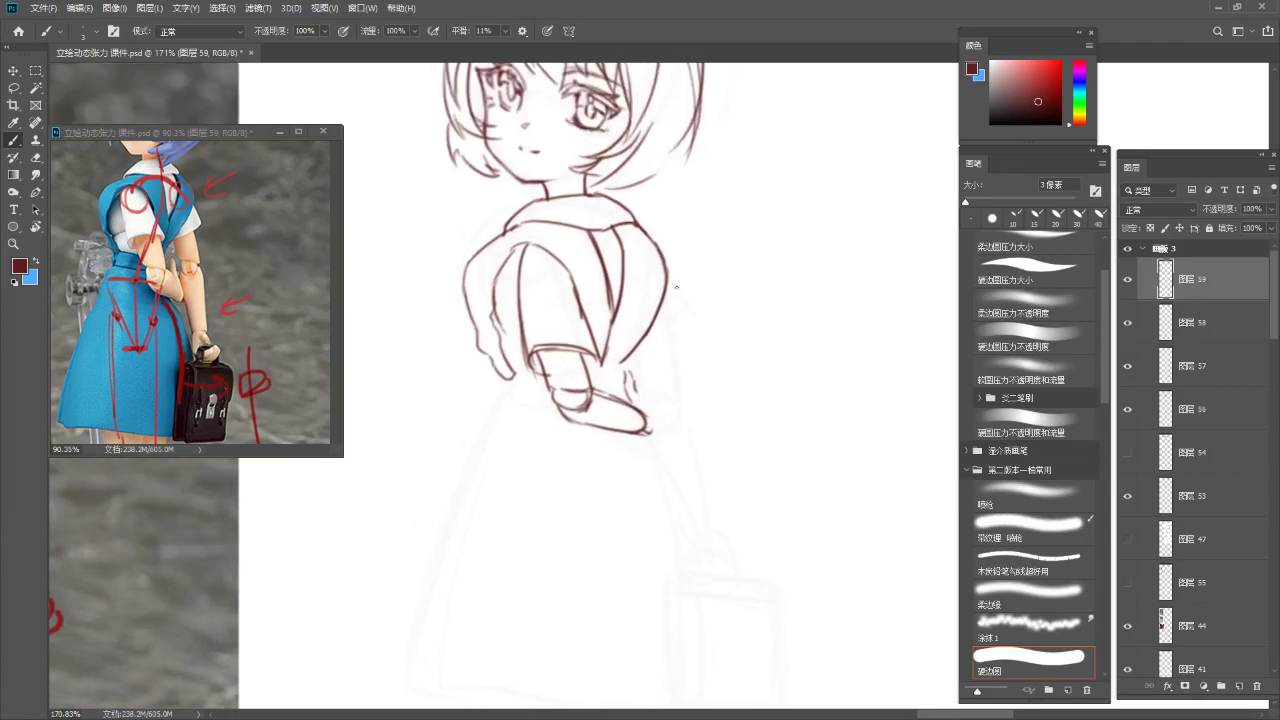
Switch to the Eraser at the back strap's outer contour behind the shoulder
key(e)
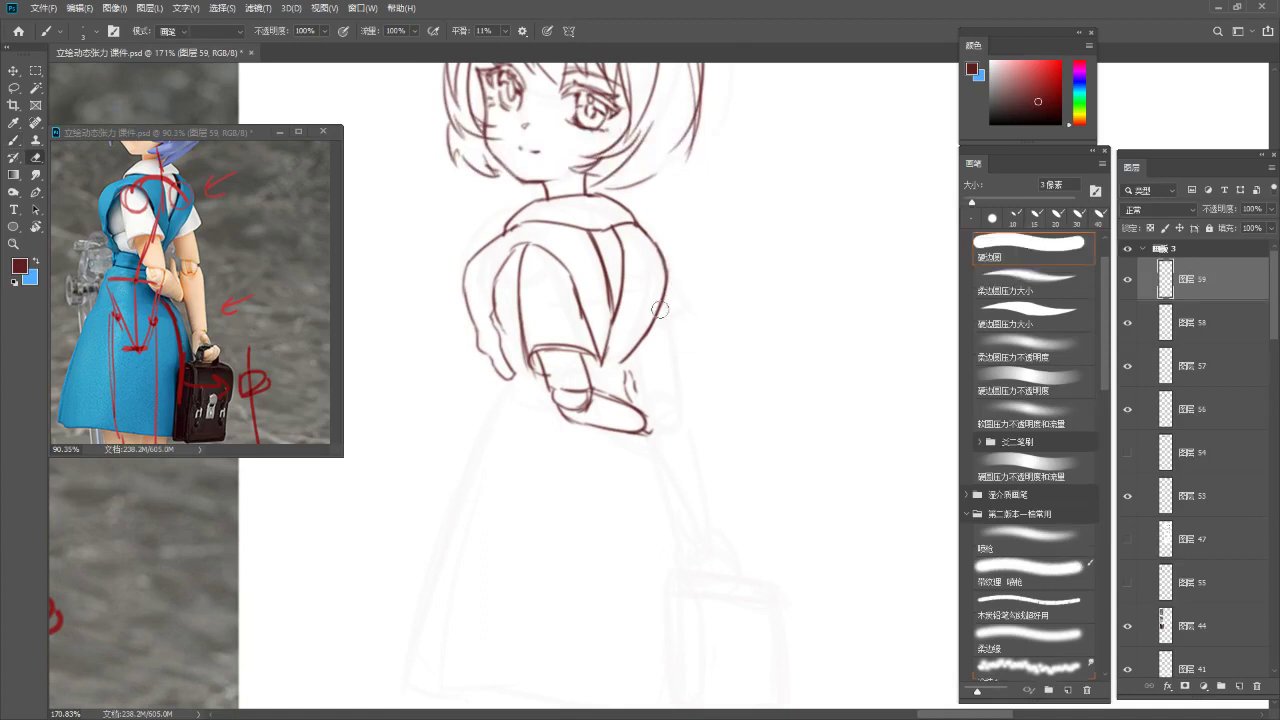
Erase the outer edge of the far shoulder strap and redraw it as a smoother curve
mouse_move(660, 307)
mouse_down()
mouse_move(666, 237)
mouse_move(666, 284)
mouse_up()
key(b)
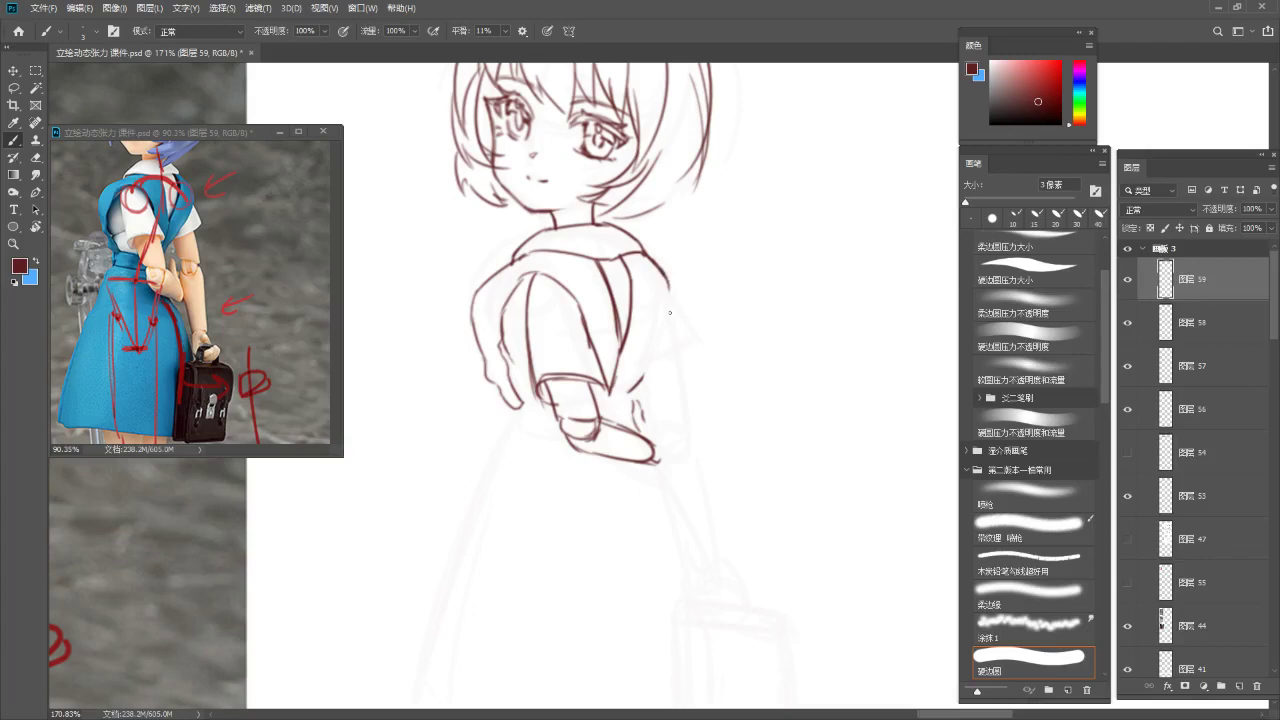
mouse_move(667, 288)
mouse_down()
mouse_move(641, 376)
mouse_move(656, 350)
mouse_move(629, 393)
mouse_up()
key(ctrl+z)
key(ctrl+z)
Draw the far short sleeve as a pointed shape sticking out beyond the shoulder strap
mouse_move(668, 293)
mouse_down()
mouse_move(694, 345)
mouse_move(640, 373)
mouse_move(690, 342)
mouse_up()
key(ctrl+z)
key(ctrl+z)
key(ctrl+z)
mouse_move(648, 367)
mouse_down()
mouse_move(693, 336)
mouse_move(623, 408)
mouse_move(671, 335)
mouse_up()
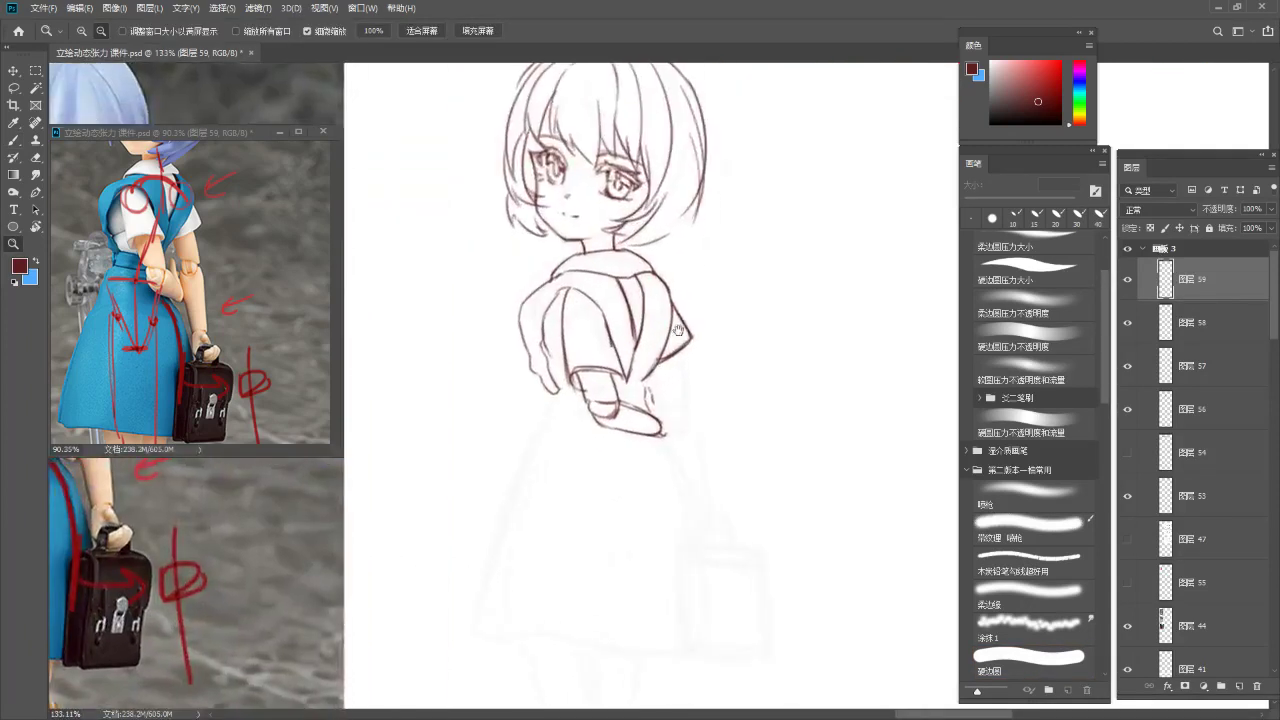
drag(661, 292, 653, 270)
key(b)
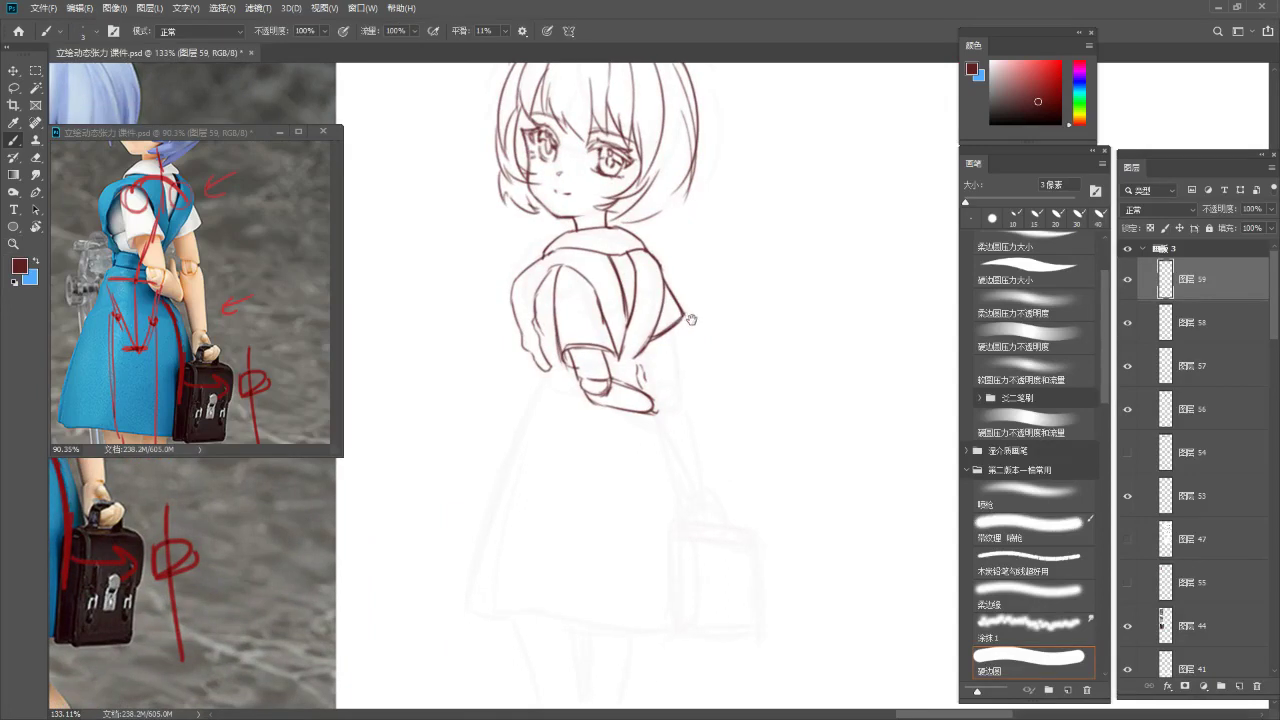
Draw both sides of the far upper arm below the sleeve and add the elbow joint
drag(689, 317, 681, 279)
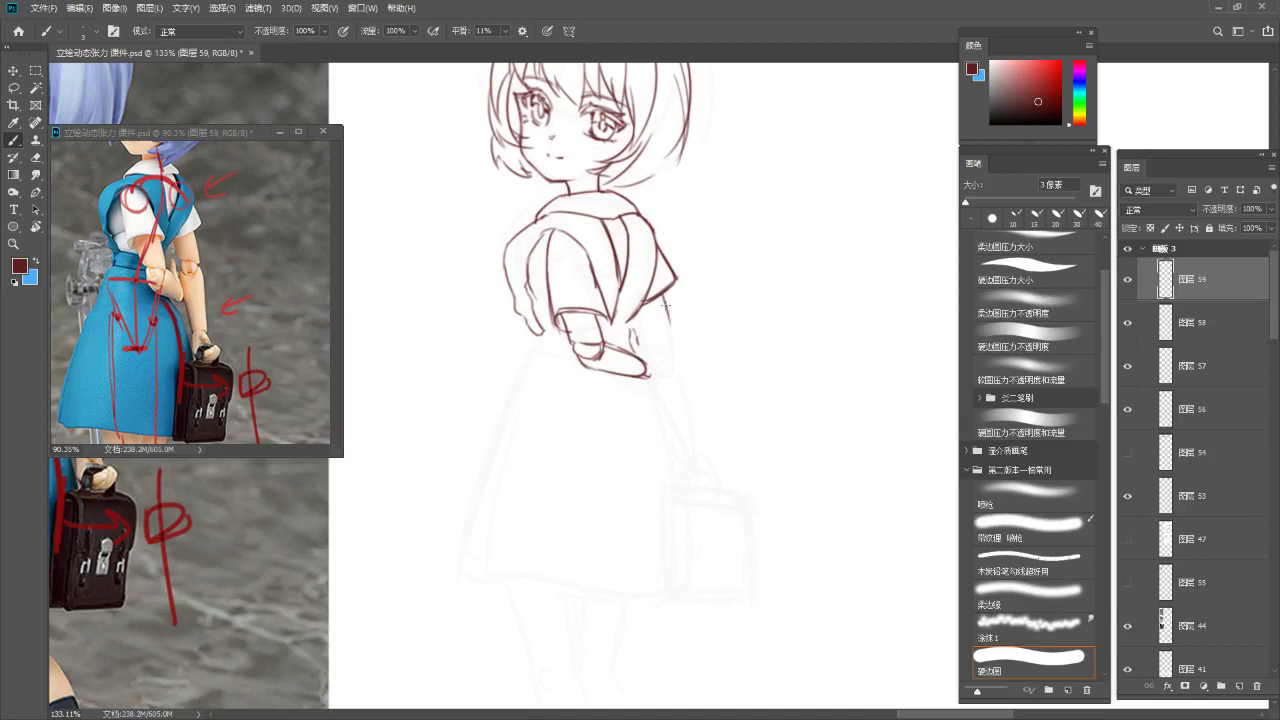
scroll(670, 348, up, 3)
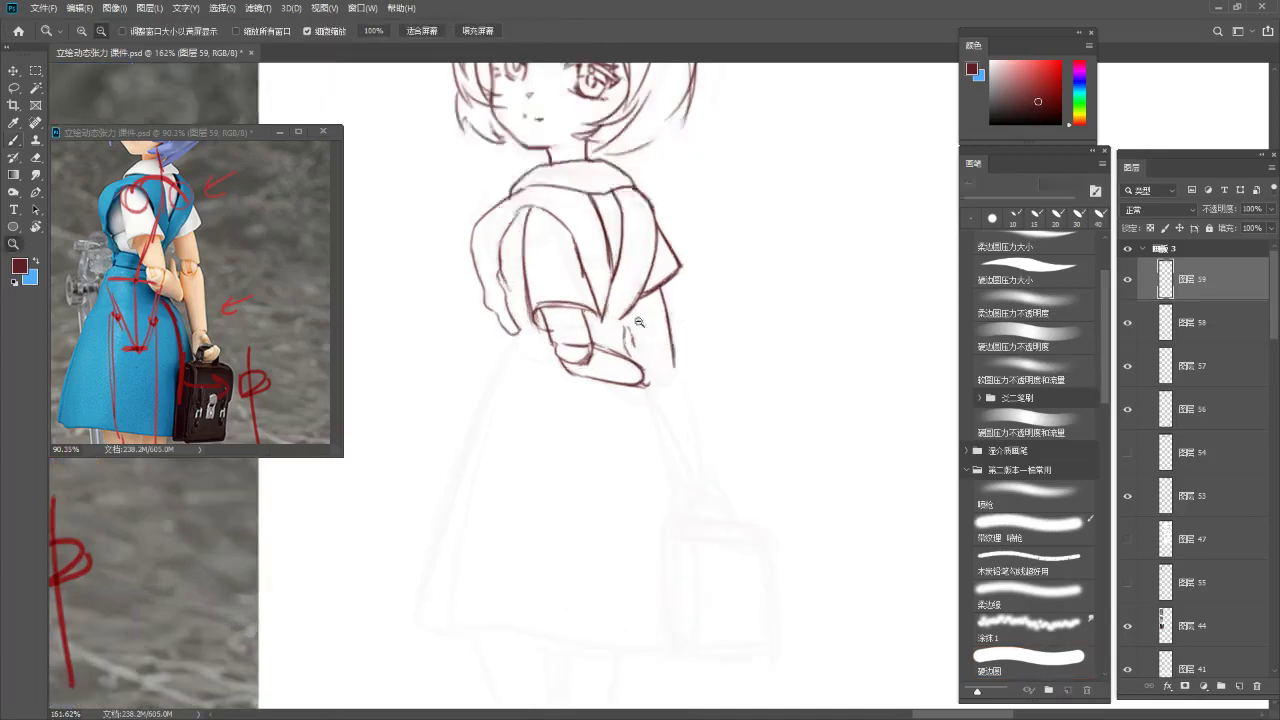
drag(629, 298, 638, 356)
key(ctrl+z)
key(ctrl+z)
key(ctrl+z)
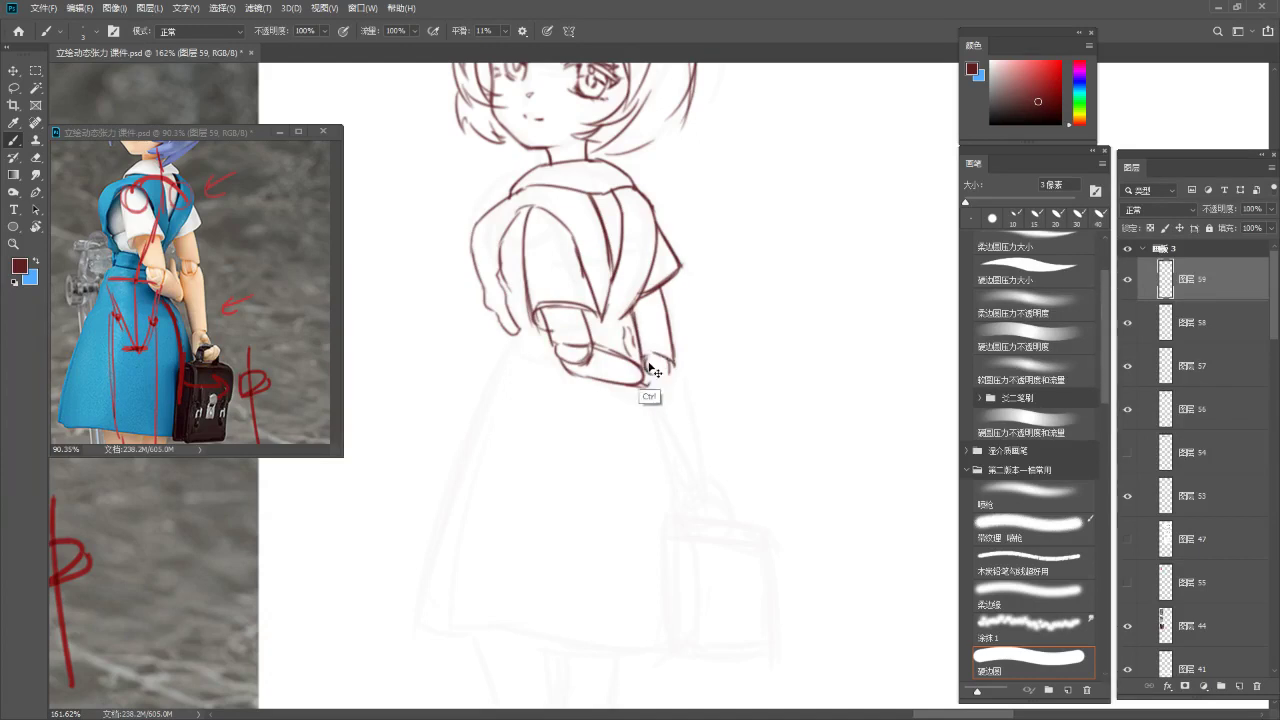
mouse_move(656, 368)
mouse_down()
mouse_move(640, 322)
mouse_move(654, 384)
mouse_up()
key(ctrl+z)
key(ctrl+z)
Draw the two sides of the far forearm from the elbow down to the wrist
drag(631, 333, 667, 416)
drag(656, 311, 682, 415)
key(ctrl+z)
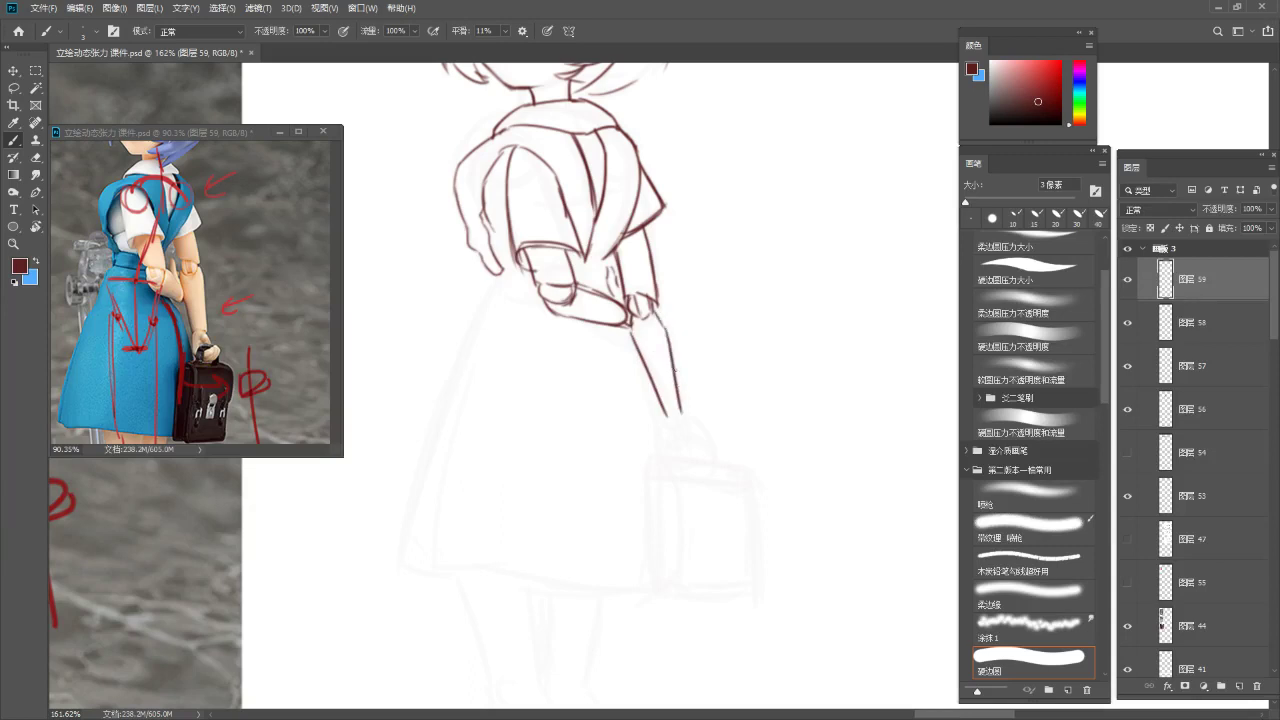
Erase and redraw the inner edge of the far forearm and close it with a curved wrist line
drag(631, 328, 660, 410)
key(ctrl+z)
key(e)
drag(646, 346, 666, 414)
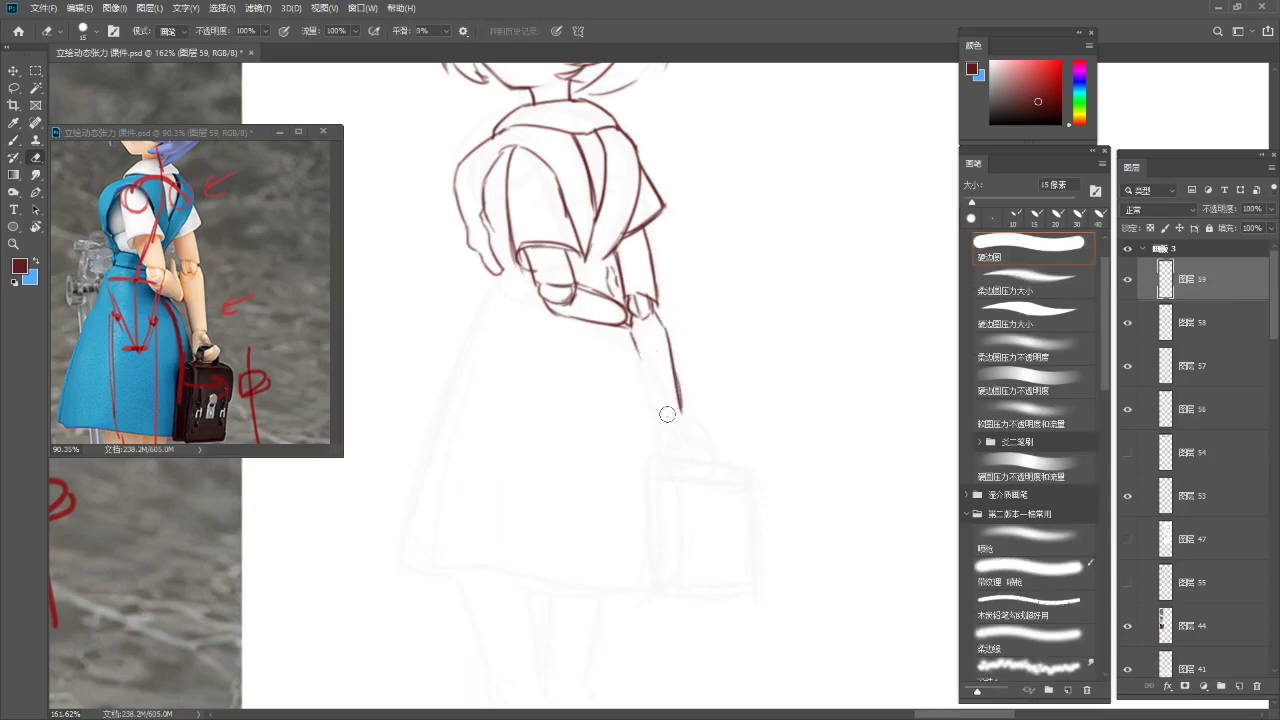
key(b)
drag(633, 336, 661, 413)
key(ctrl+z)
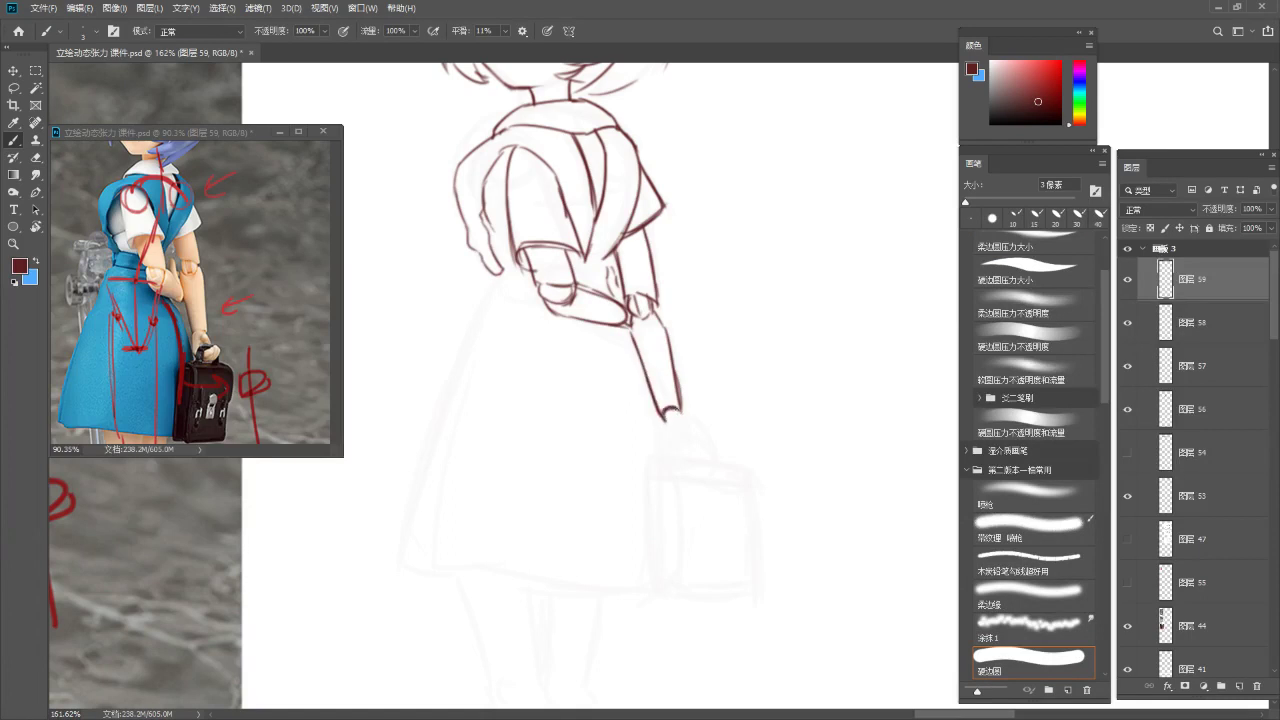
Compare the sketched torso and arms with the figure in the reference photo
key(z)
mouse_move(686, 292)
mouse_down()
mouse_move(631, 363)
mouse_move(600, 354)
mouse_move(700, 256)
mouse_move(765, 260)
mouse_up()
click(236, 308)
drag(234, 309, 302, 260)
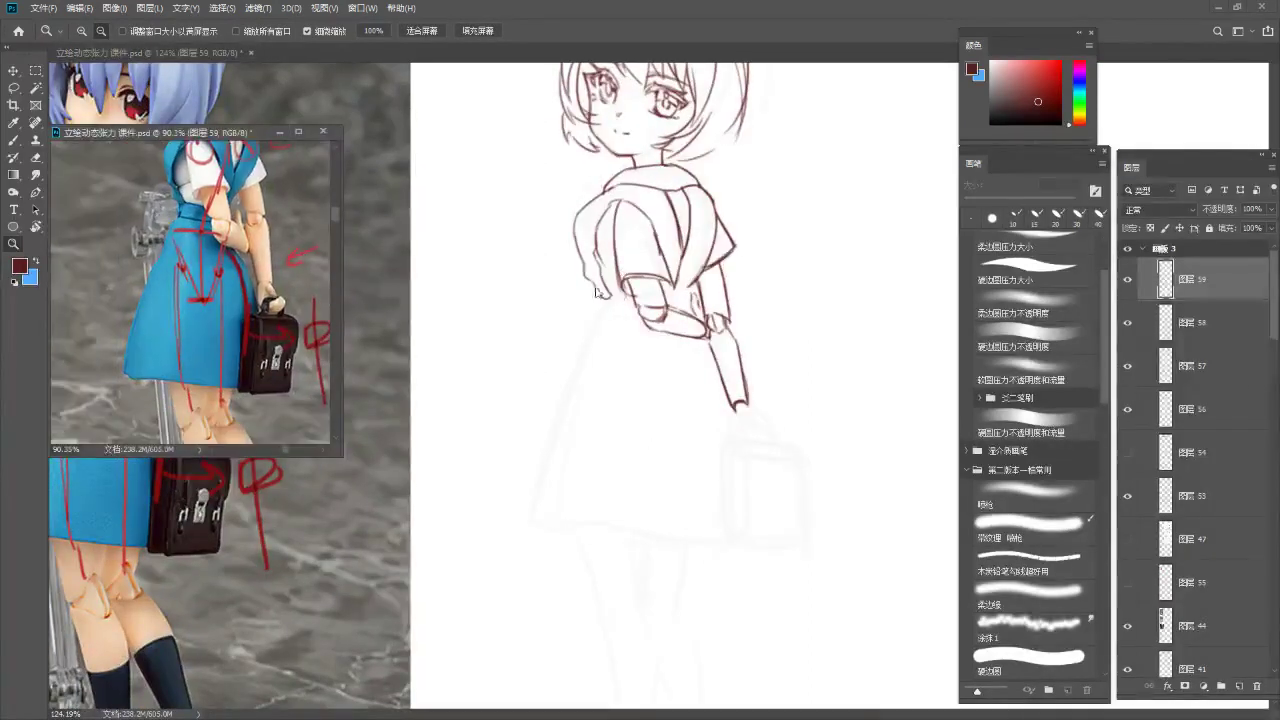
click(525, 275)
key(b)
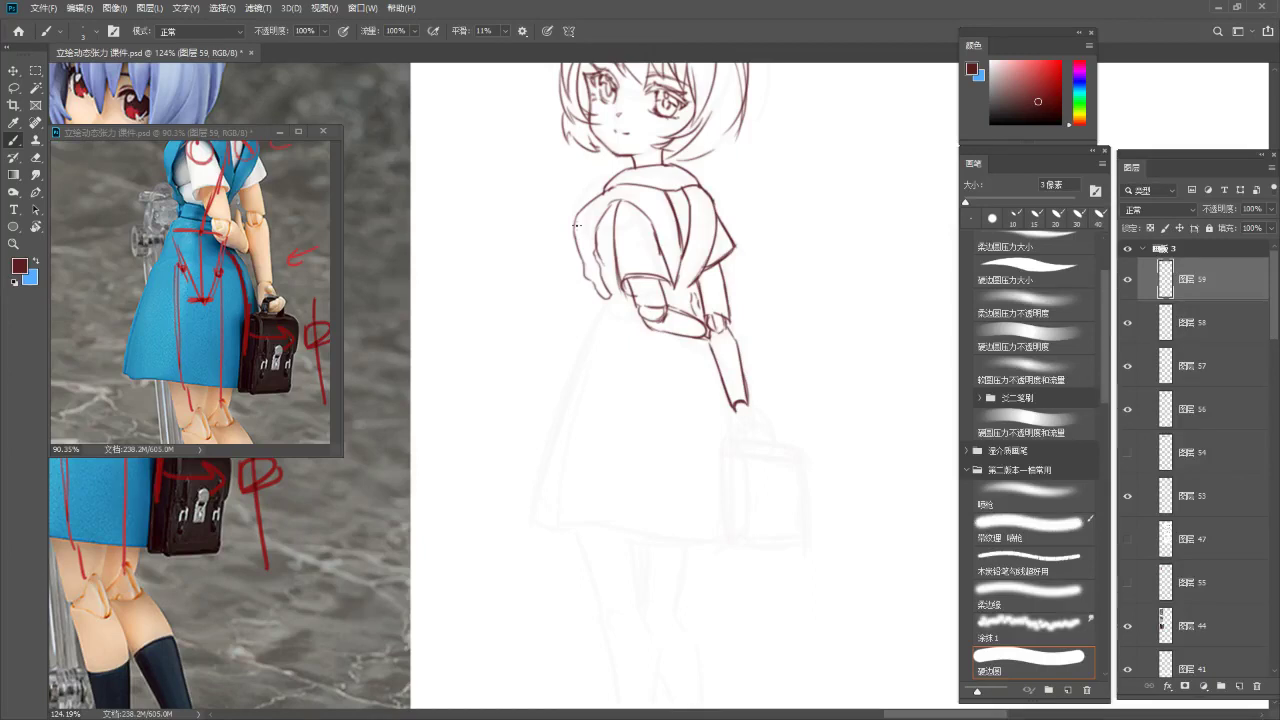
click(276, 298)
drag(271, 269, 237, 329)
click(704, 213)
drag(706, 214, 667, 205)
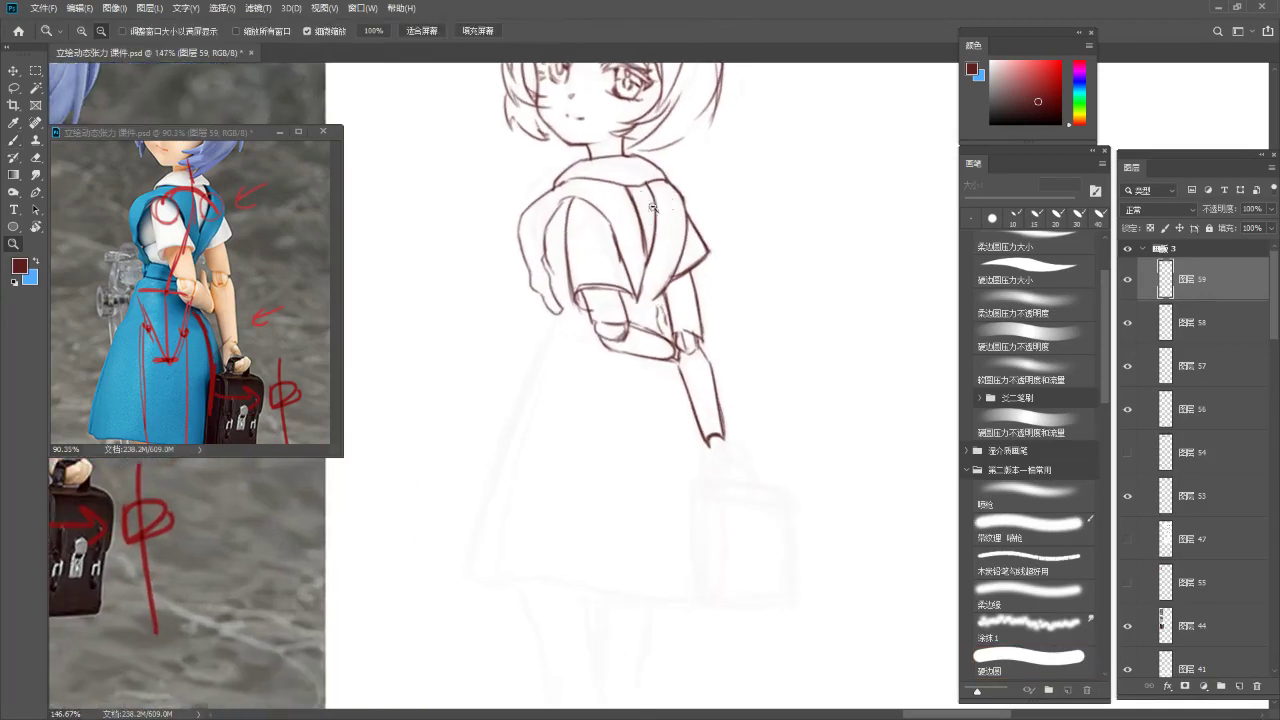
Erase the lower part of the far shoulder strap and redraw it tapering down to the folded forearm
key(b)
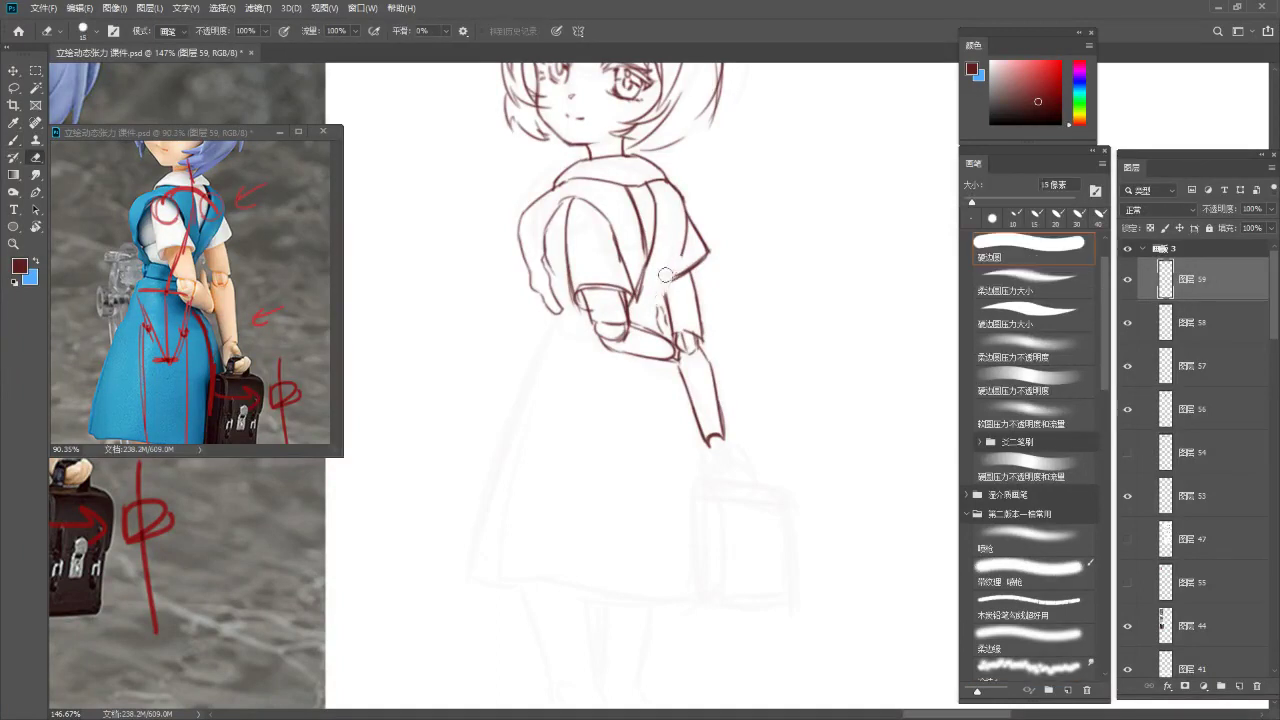
drag(685, 228, 643, 303)
key(ctrl+z)
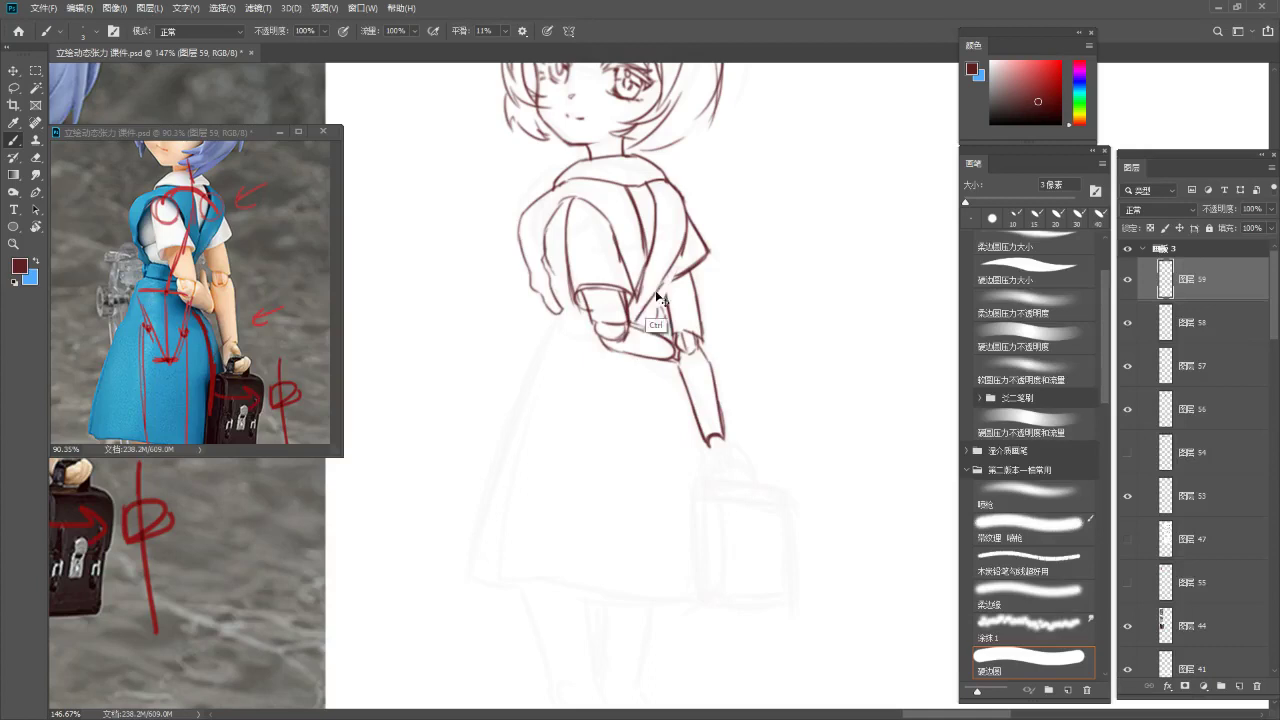
drag(633, 321, 654, 289)
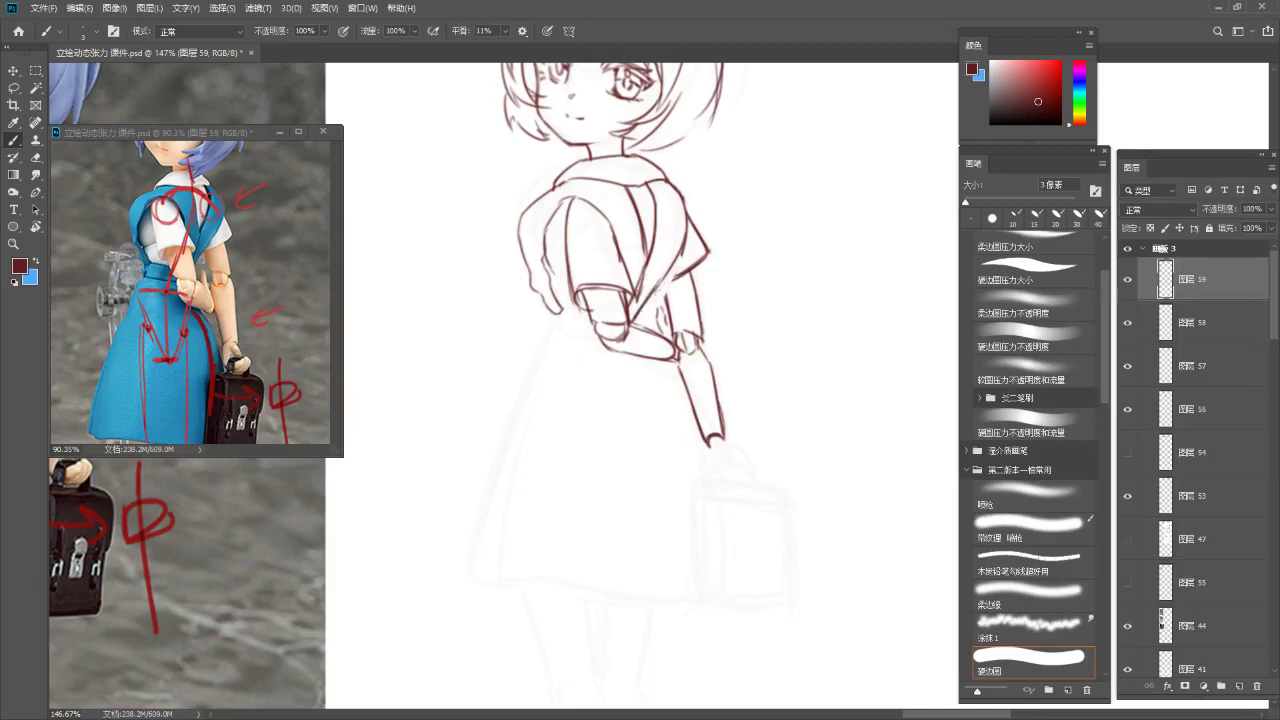
key(e)
scroll(682, 252, up, 2)
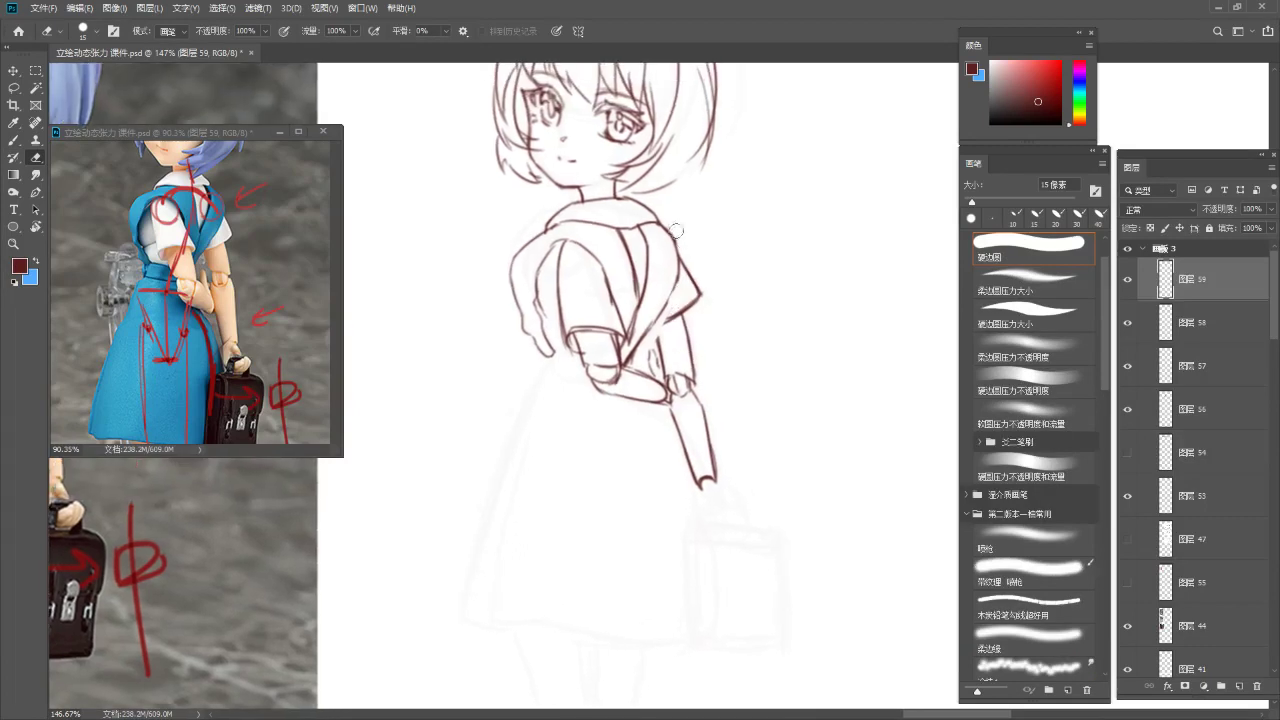
key(b)
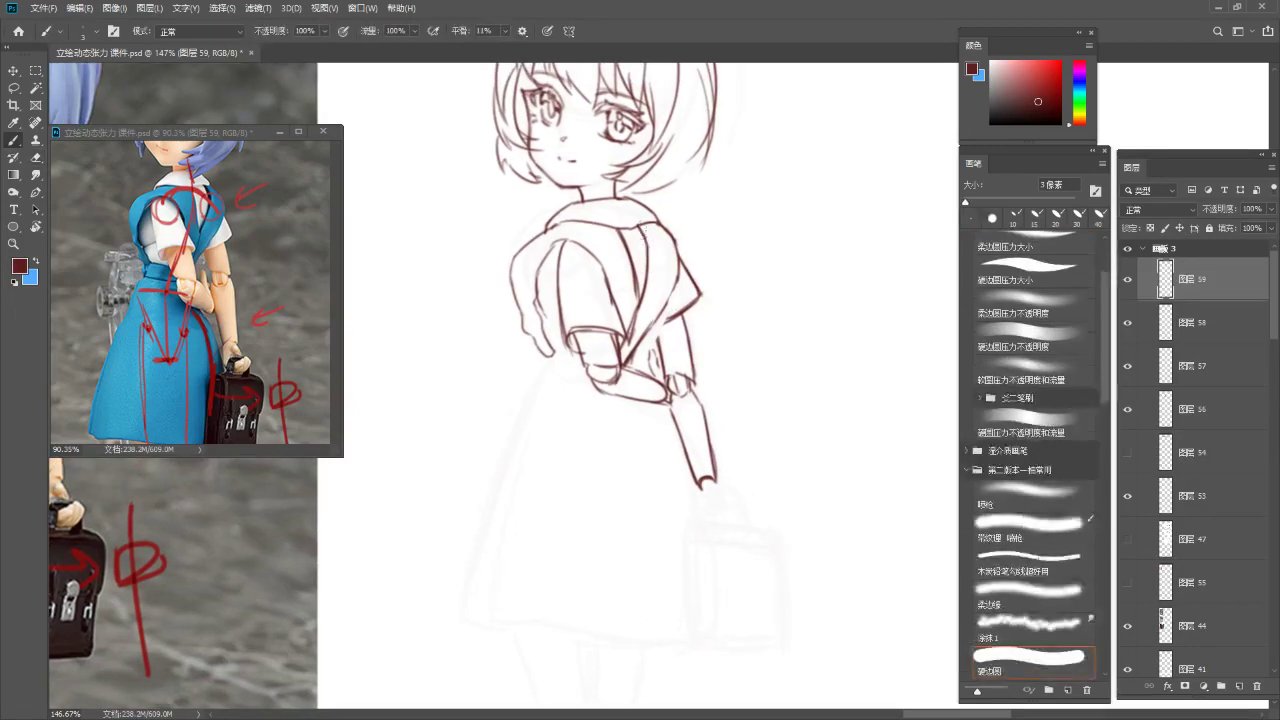
Thicken the inner edge of the far shoulder strap below the collar
drag(646, 244, 643, 287)
key(ctrl+z)
mouse_move(640, 236)
mouse_down()
mouse_move(649, 293)
mouse_move(620, 371)
mouse_move(691, 206)
mouse_move(718, 211)
mouse_move(676, 226)
mouse_up()
key(alt+space)
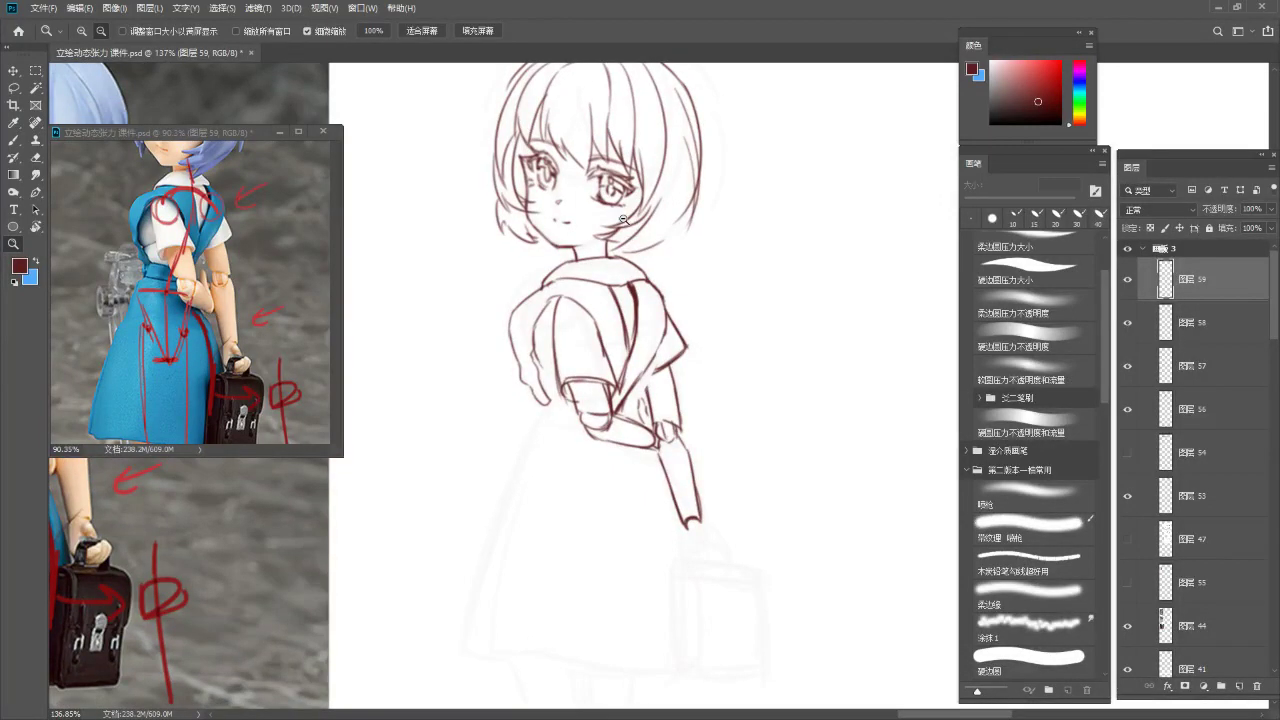
key(b)
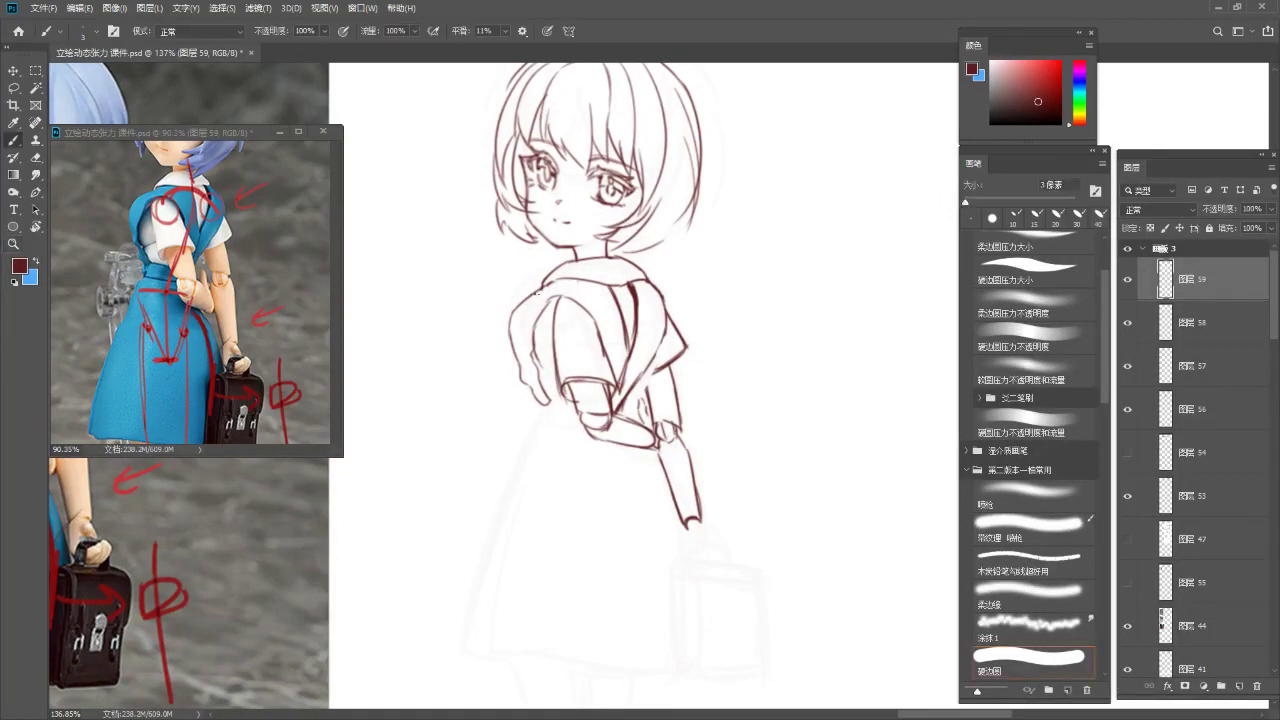
Draw the waist and waistband between the figure's back and the folded forearm, following the reference photo
mouse_move(237, 298)
mouse_down()
mouse_move(238, 224)
mouse_move(245, 264)
mouse_up()
drag(634, 277, 655, 204)
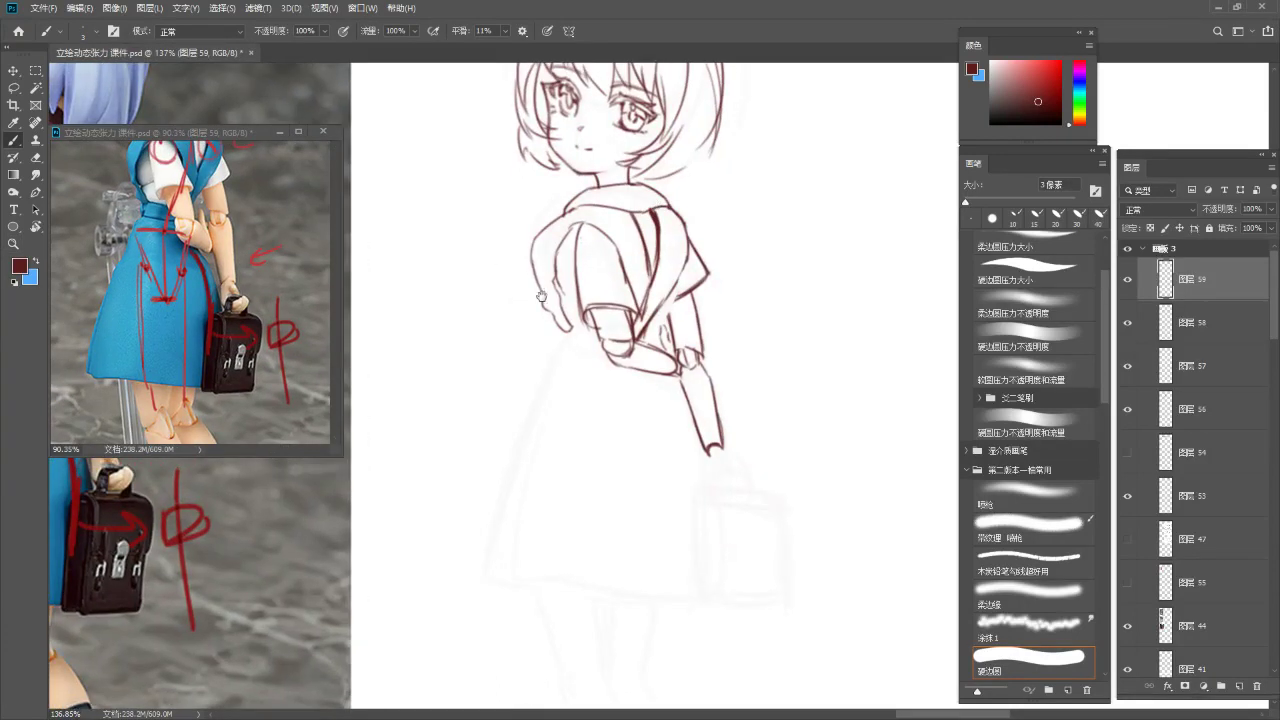
drag(551, 264, 549, 321)
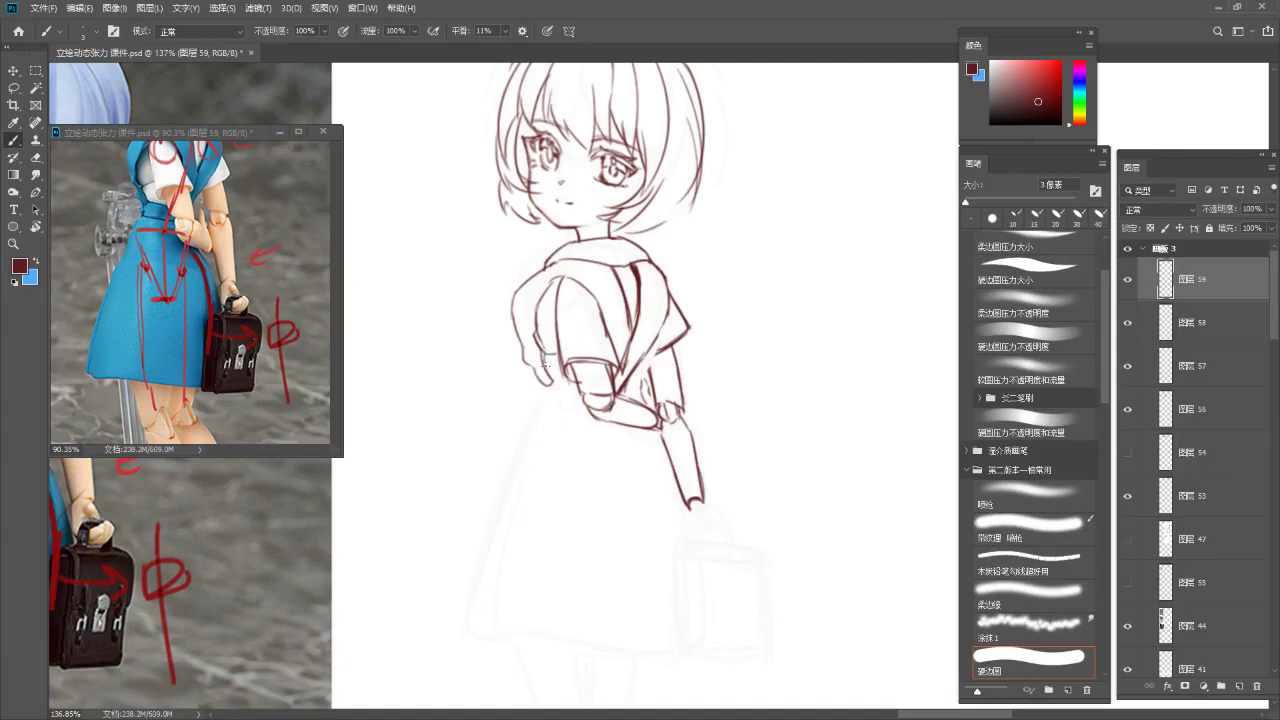
drag(549, 378, 551, 338)
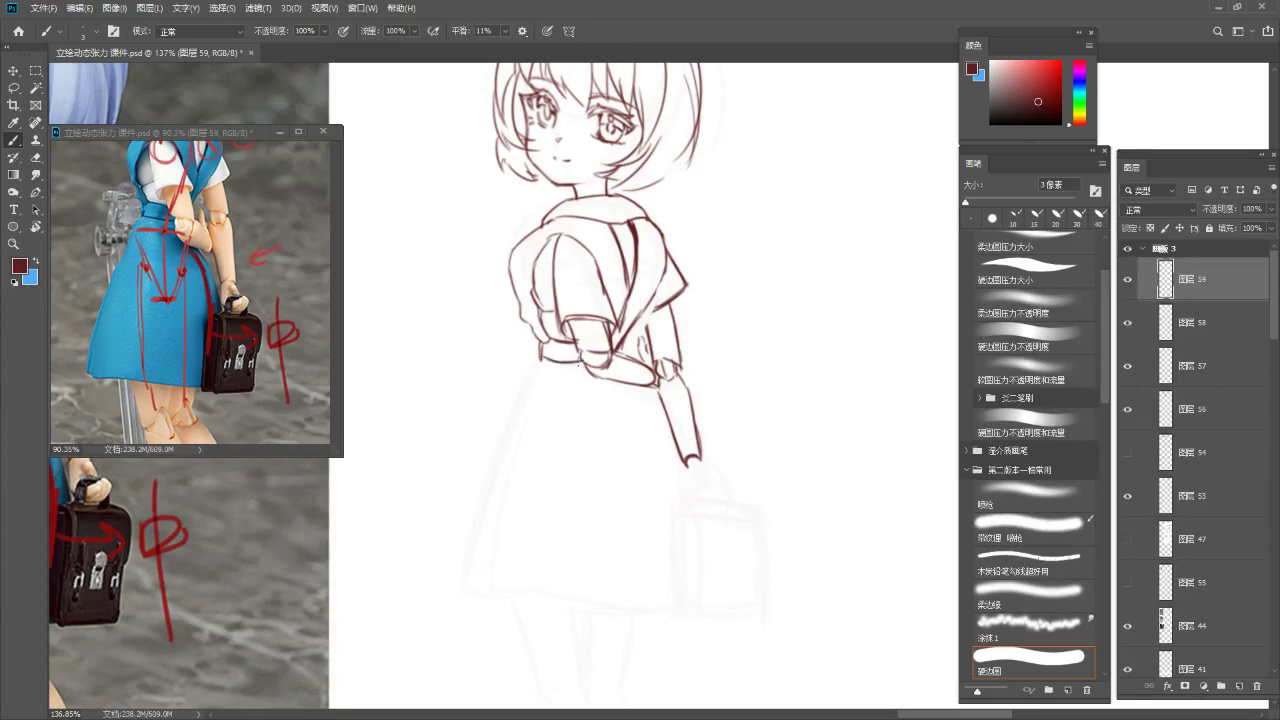
Draw the skirt's back edge flaring from the waistband down to the hem
drag(596, 322, 618, 198)
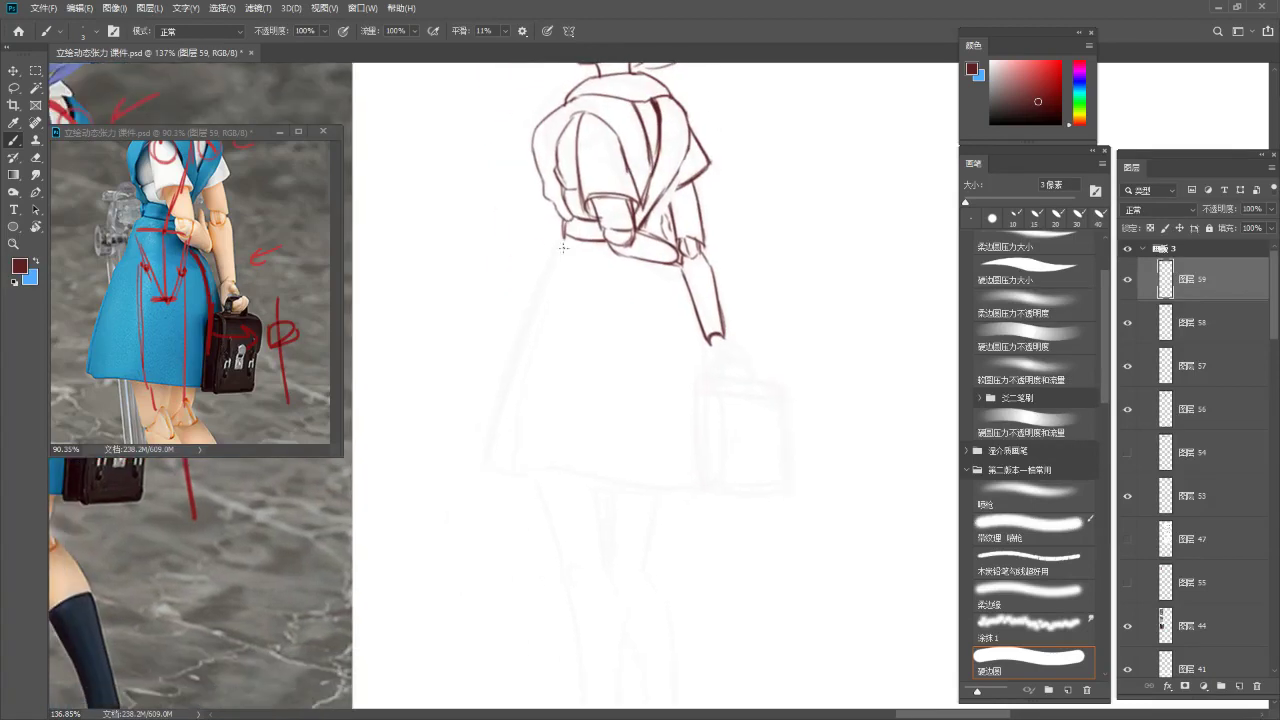
drag(546, 259, 545, 261)
key(ctrl+z)
key(ctrl+z)
drag(552, 250, 510, 405)
key(ctrl+z)
drag(552, 250, 478, 486)
key(ctrl+z)
key(ctrl+z)
drag(549, 290, 486, 460)
key(ctrl+z)
key(ctrl+z)
drag(549, 290, 492, 460)
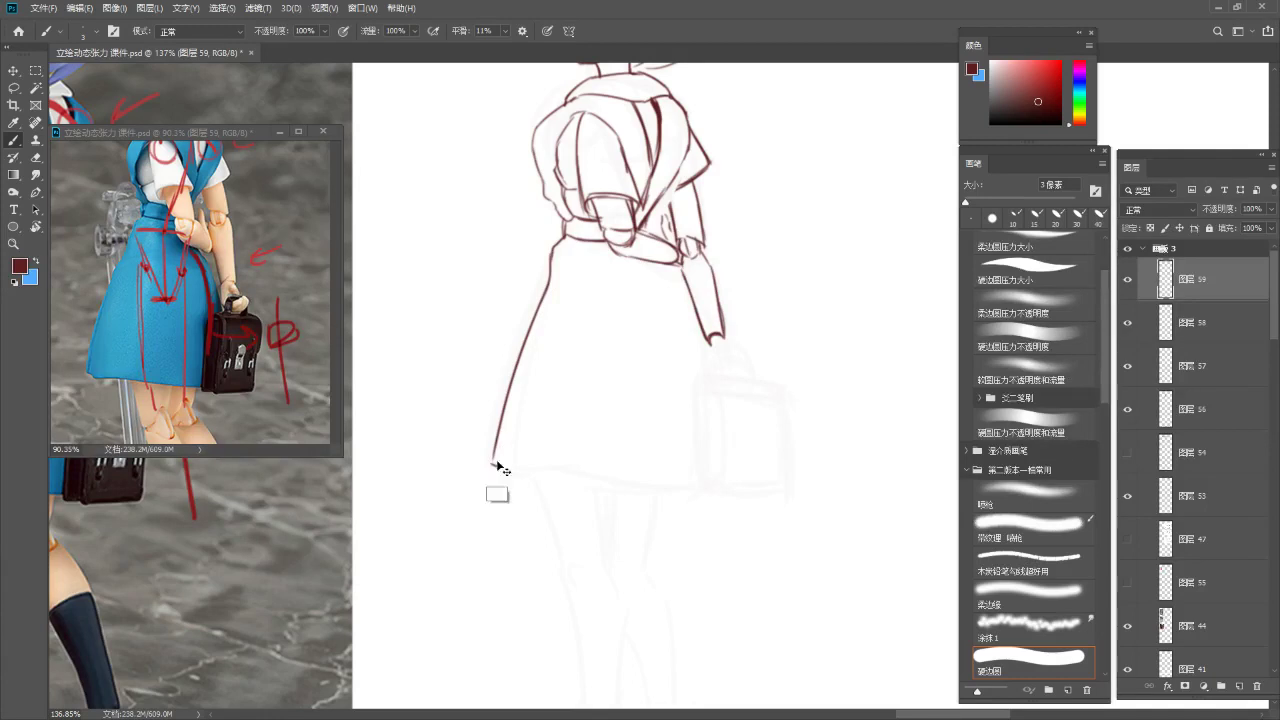
Draw the skirt's hem as a gently curved line from the back corner toward the bag
drag(593, 419, 558, 361)
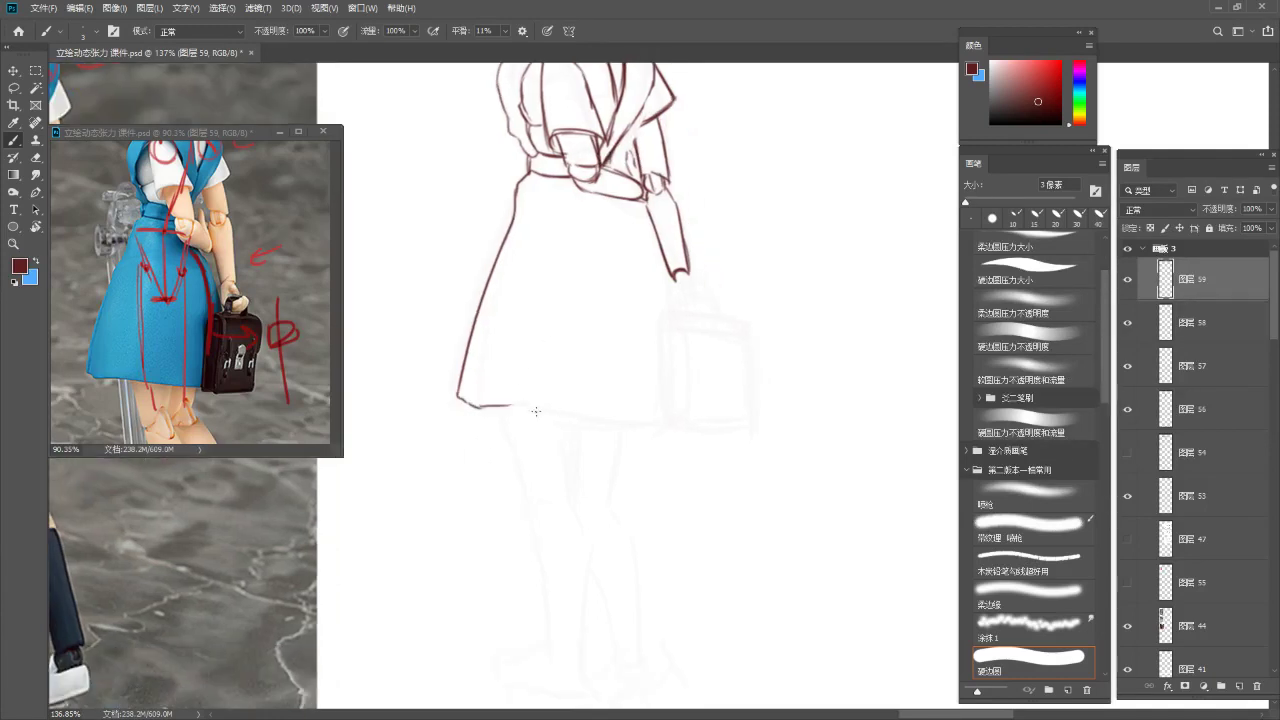
key(ctrl+z)
mouse_move(498, 408)
mouse_down()
mouse_move(624, 423)
mouse_move(600, 419)
mouse_up()
key(ctrl+z)
drag(590, 422, 680, 421)
key(ctrl+z)
Try out strokes for the skirt's front edge below the folded forearm
drag(692, 314, 664, 425)
mouse_move(656, 382)
mouse_down()
mouse_move(617, 426)
mouse_move(642, 394)
mouse_up()
drag(589, 307, 630, 401)
key(ctrl+z)
key(ctrl+z)
key(ctrl+z)
key(ctrl+z)
Draw the skirt's front edge curving from the waist behind the far forearm down toward the bag
mouse_move(590, 308)
mouse_down()
mouse_move(637, 371)
mouse_move(588, 305)
mouse_move(619, 345)
mouse_up()
key(ctrl+z)
drag(616, 336, 633, 414)
key(ctrl+z)
key(ctrl+z)
drag(616, 342, 639, 408)
key(ctrl+z)
key(ctrl+z)
mouse_move(664, 329)
mouse_down()
mouse_move(630, 273)
mouse_move(655, 304)
mouse_up()
key(e)
key(b)
drag(607, 359, 621, 370)
key(ctrl+z)
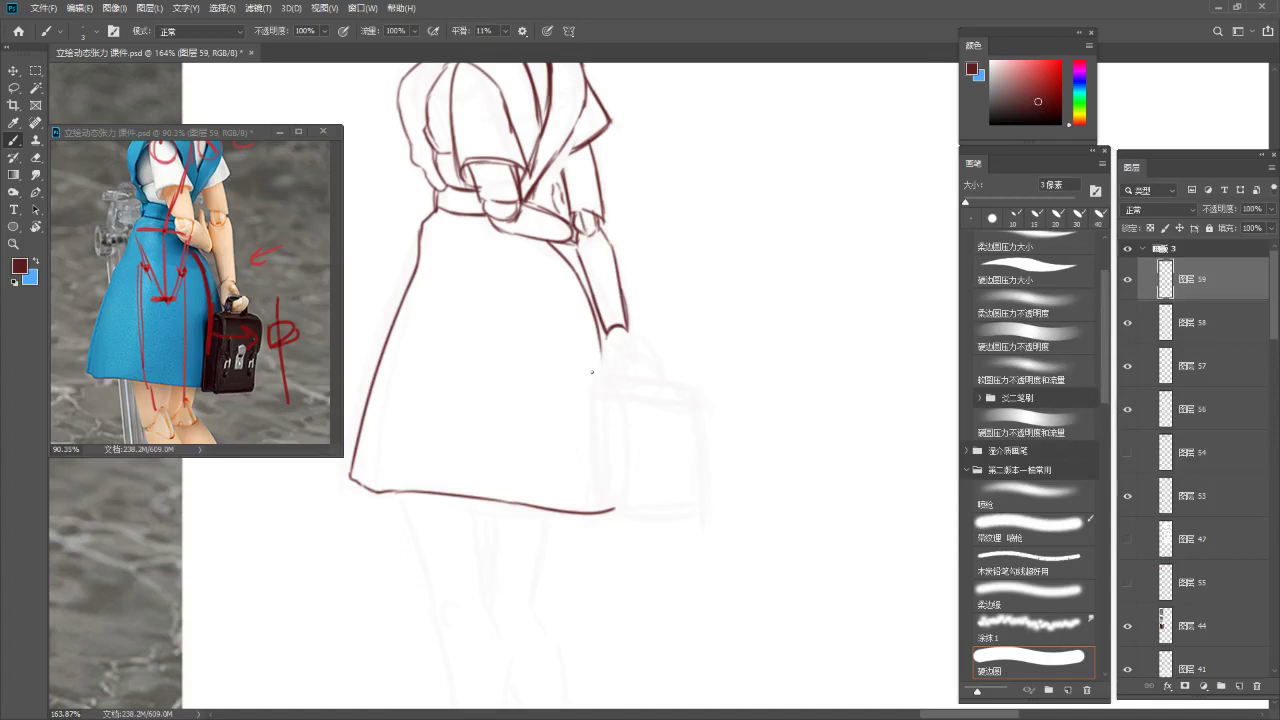
Draw the vertical edge of the bag's side panel nearest the skirt
mouse_move(593, 375)
mouse_down()
mouse_move(621, 388)
mouse_move(608, 374)
mouse_move(621, 388)
mouse_move(630, 306)
mouse_move(591, 409)
mouse_up()
key(ctrl+z)
key(ctrl+z)
key(ctrl+z)
drag(588, 308, 587, 423)
key(ctrl+z)
drag(588, 310, 587, 421)
drag(588, 332, 588, 424)
Draw the second vertical edge of the bag's narrow side panel and tidy its outline
drag(610, 317, 613, 448)
key(ctrl+z)
drag(609, 368, 610, 436)
key(e)
key(b)
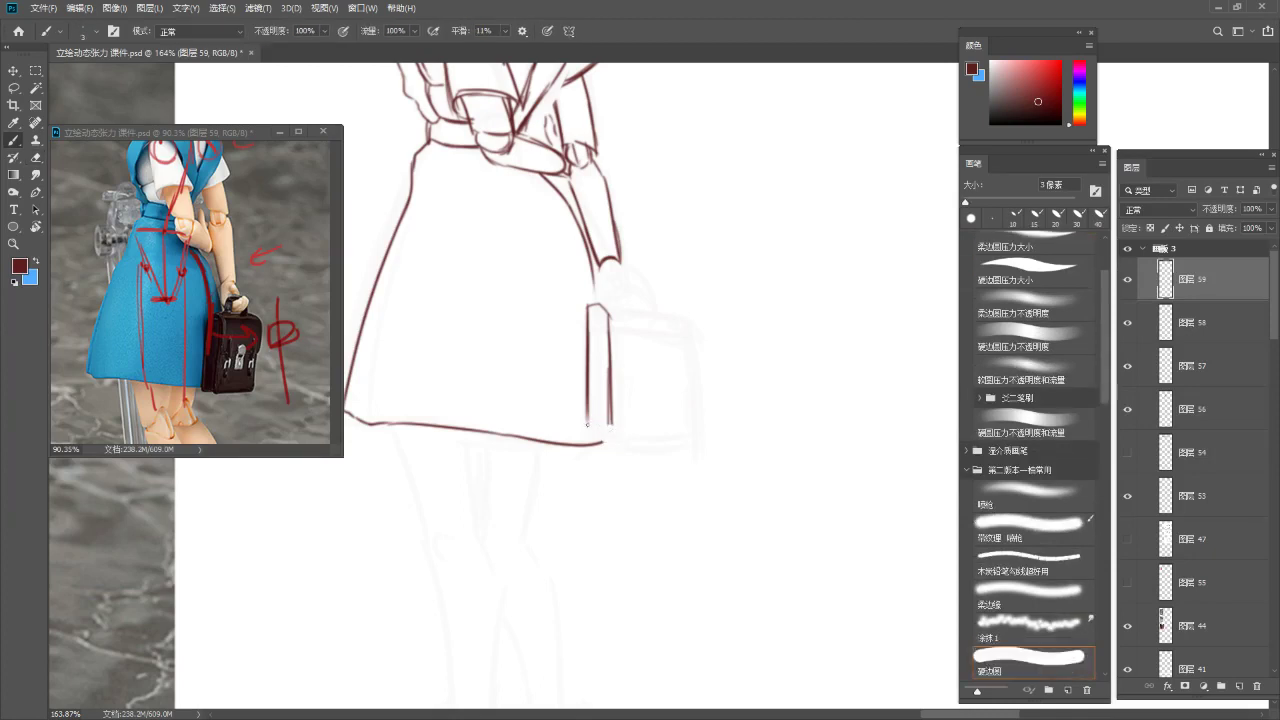
Draw the bottom edge of the bag's front face, slanting slightly upward away from the skirt
drag(610, 431, 705, 419)
key(ctrl+z)
key(ctrl+z)
key(ctrl+z)
key(ctrl+z)
drag(610, 435, 708, 423)
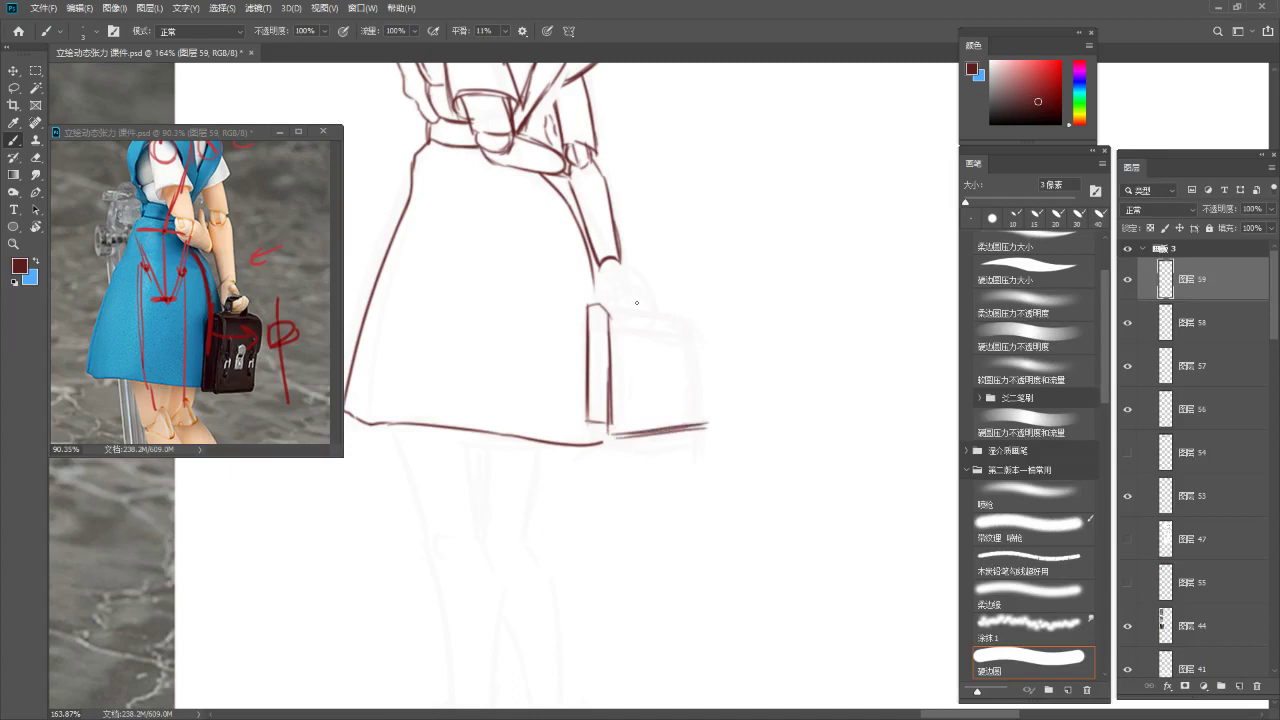
Draw the bag's top edge, the upper part of its outer side and the horizontal flap line
mouse_move(588, 304)
mouse_down()
mouse_move(698, 300)
mouse_move(702, 376)
mouse_up()
key(ctrl+z)
key(ctrl+z)
key(ctrl+z)
drag(692, 299, 698, 350)
key(ctrl+z)
drag(612, 363, 698, 352)
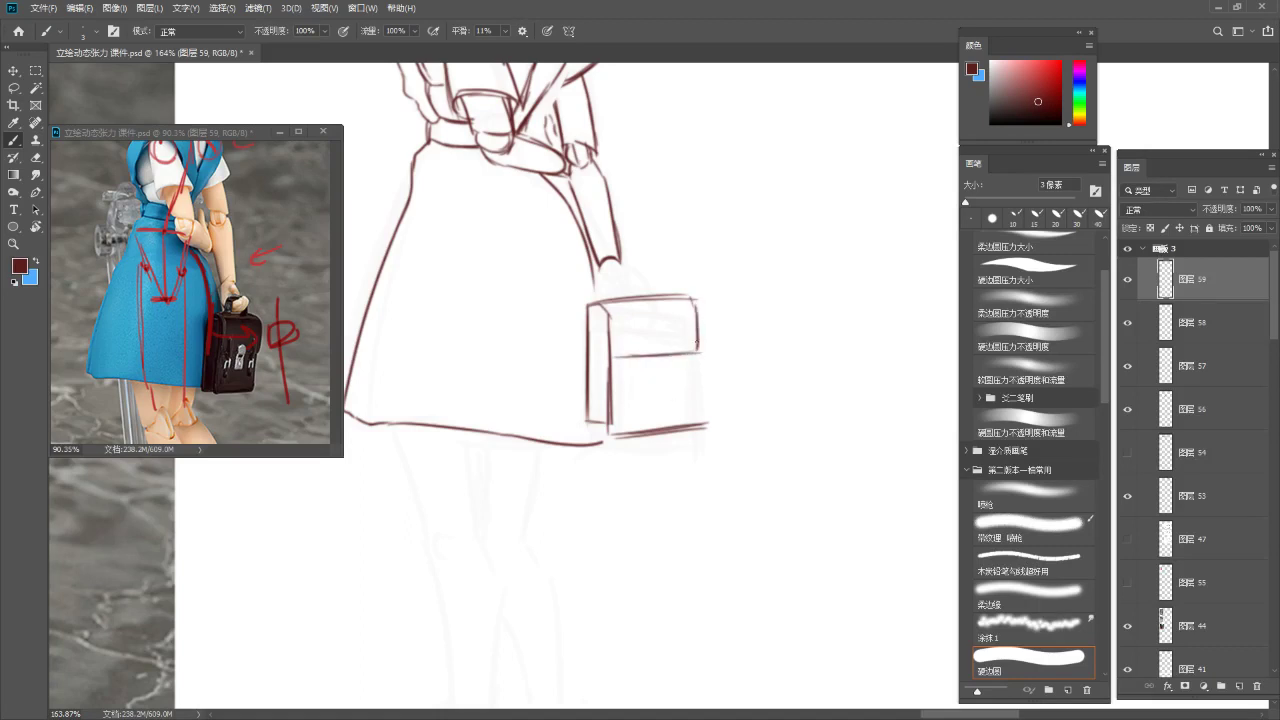
Trim the overshooting bottom line and draw the outer side of the bag down to the lower corner
key(ctrl+z)
key(e)
drag(710, 415, 709, 424)
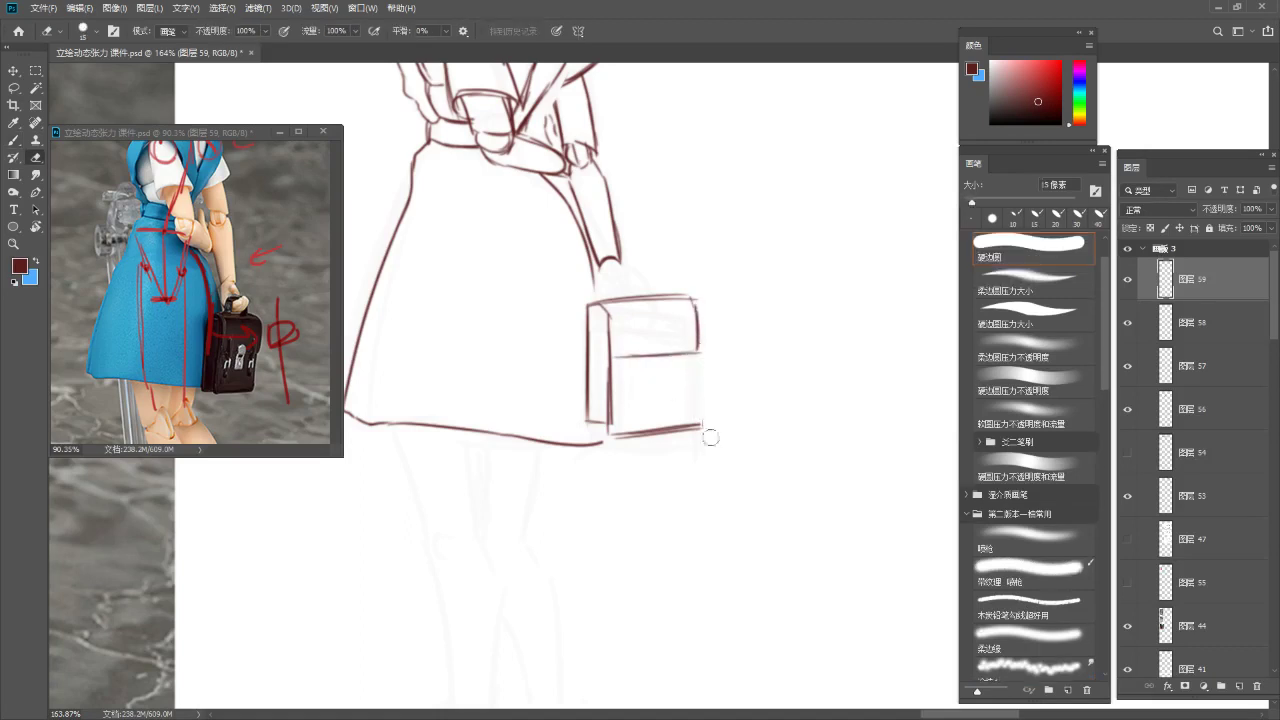
key(b)
key(ctrl+z)
mouse_move(698, 356)
mouse_down()
mouse_move(700, 440)
mouse_move(700, 424)
mouse_up()
key(ctrl+z)
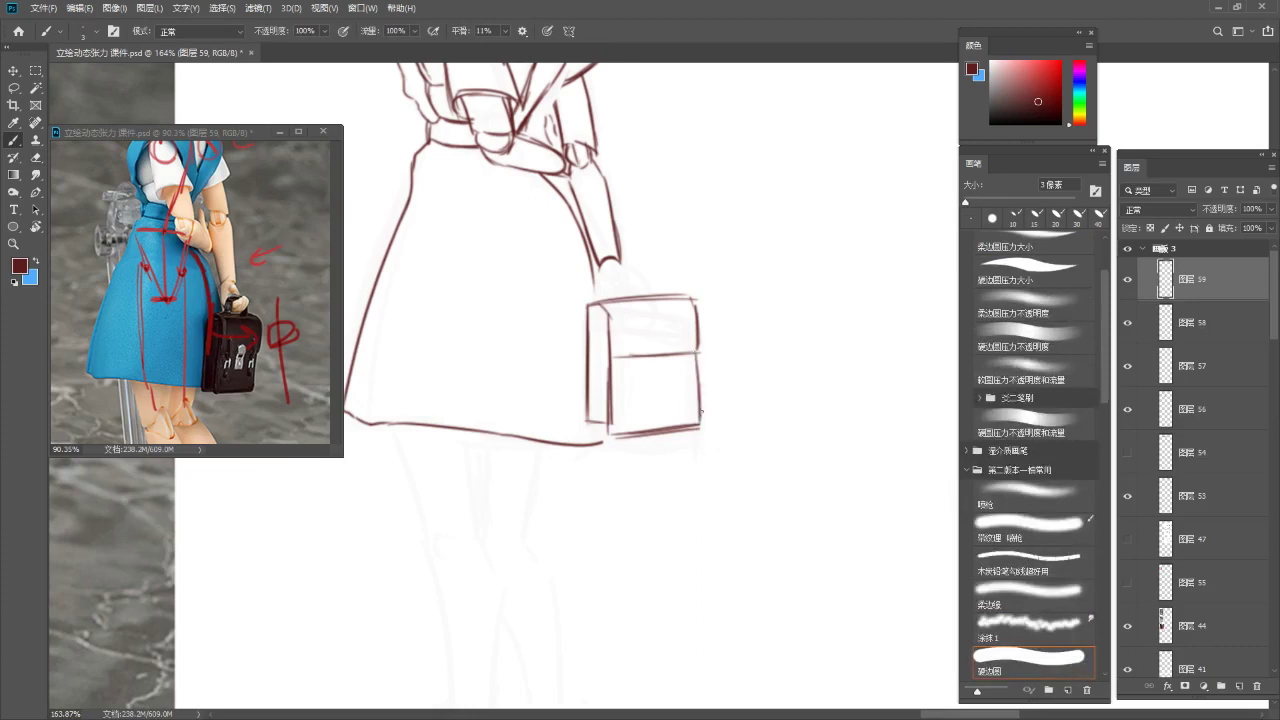
Erase the stray line along the bag's bottom edge and clean up the lower outer corner
key(e)
mouse_move(626, 443)
mouse_down()
mouse_move(714, 432)
mouse_move(655, 431)
mouse_move(701, 418)
mouse_move(610, 430)
mouse_move(702, 418)
mouse_up()
key(b)
key(ctrl+z)
key(ctrl+z)
key(ctrl+z)
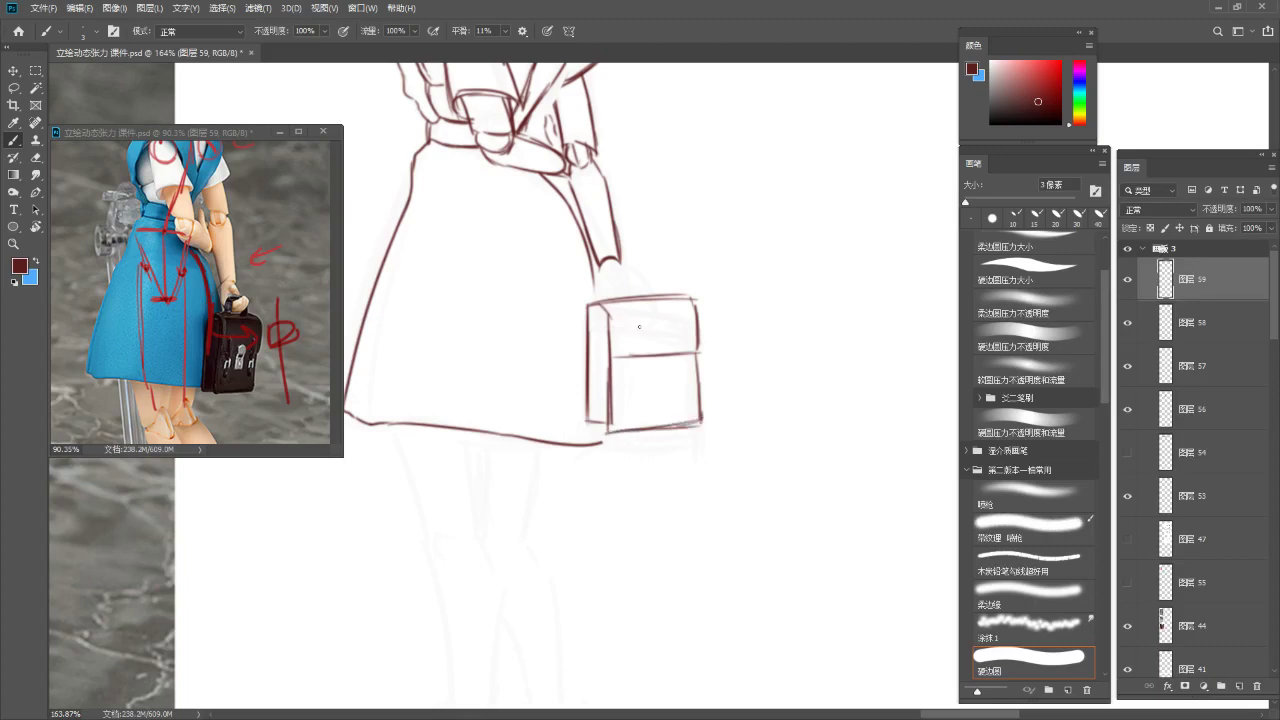
Add a second line just below the bag's top edge and draw a rectangular handle above it
key(ctrl+z)
drag(612, 298, 690, 310)
key(ctrl+z)
drag(612, 320, 696, 310)
key(ctrl+z)
key(ctrl+z)
drag(612, 278, 641, 277)
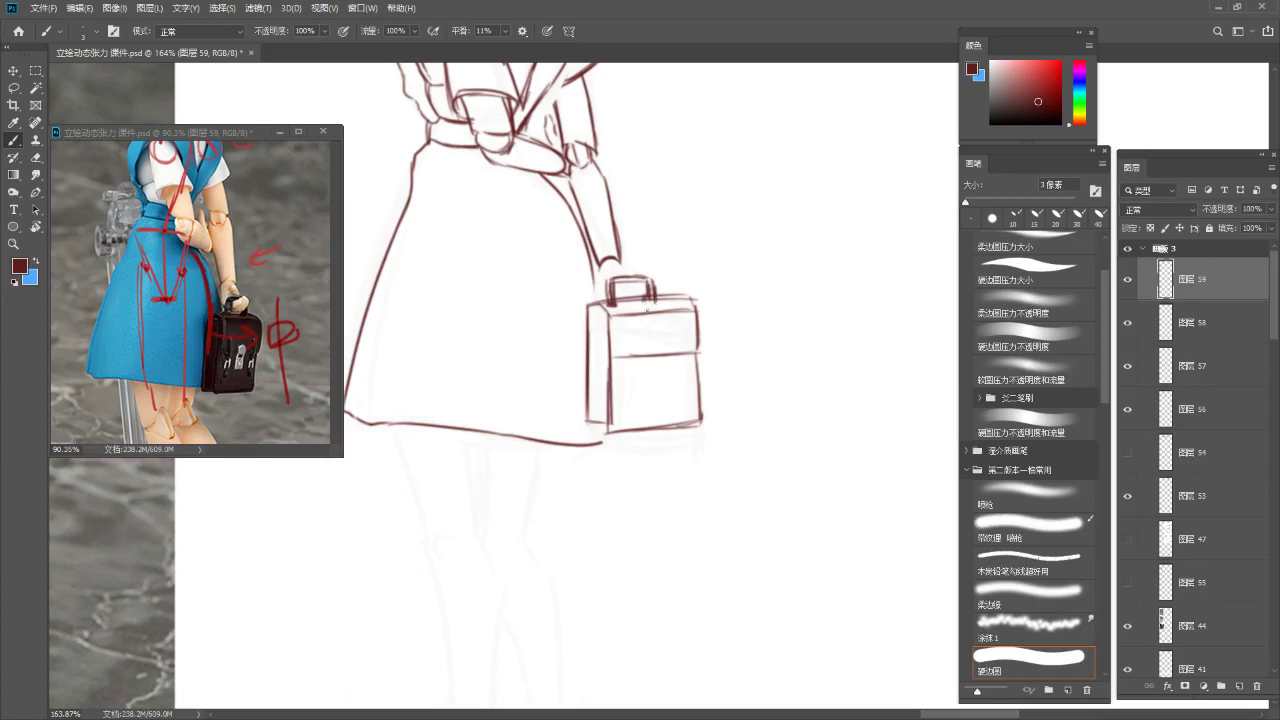
key(ctrl+z)
Redraw the bag's outer side so that it slants slightly inward toward the bottom
mouse_move(697, 322)
mouse_down()
mouse_move(700, 444)
mouse_move(698, 432)
mouse_up()
key(e)
key(b)
drag(699, 308, 691, 436)
key(ctrl+z)
Redraw the two vertical edges of the bag's side panel with cleaner, slightly slanted strokes
mouse_move(612, 311)
mouse_down()
mouse_move(612, 427)
mouse_move(593, 419)
mouse_up()
key(ctrl+z)
key(ctrl+z)
key(ctrl+z)
drag(595, 308, 586, 416)
key(ctrl+z)
mouse_move(612, 315)
mouse_down()
mouse_move(613, 390)
mouse_move(568, 451)
mouse_move(616, 421)
mouse_up()
key(ctrl+z)
Erase the bag's outer side edge and redraw it as a cleaner line slanting slightly inward toward the bottom
key(e)
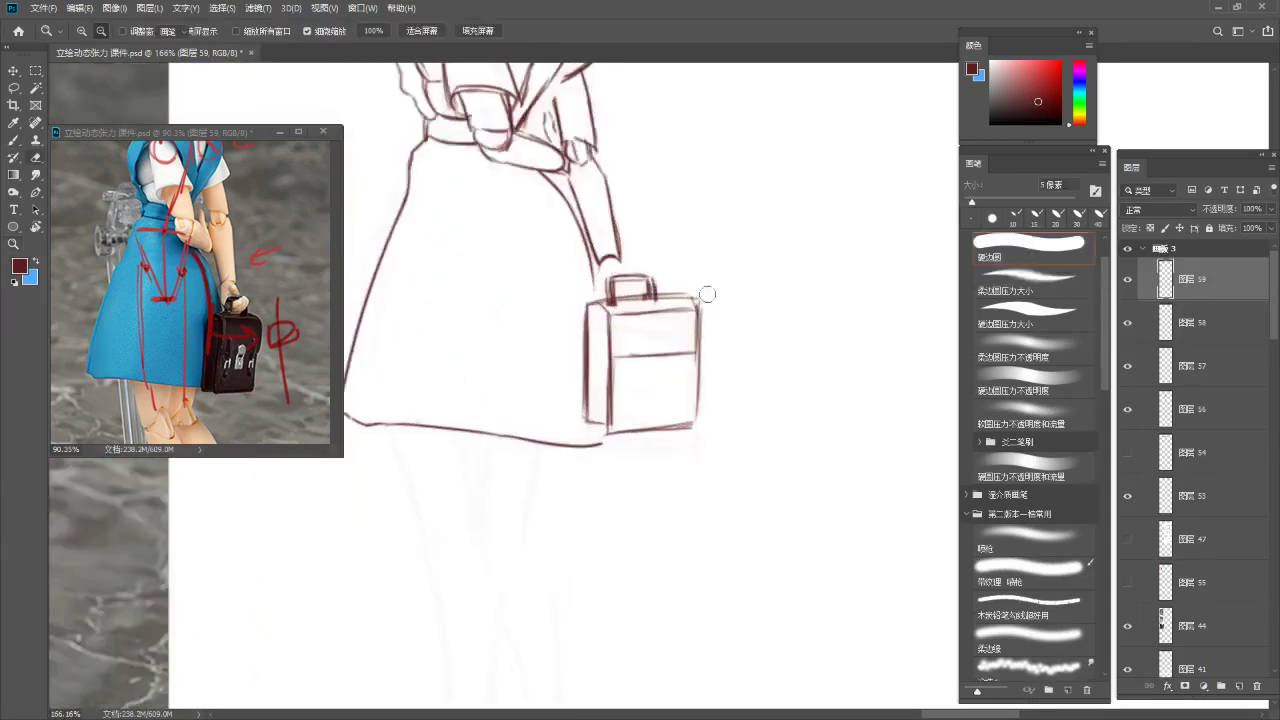
drag(707, 328, 695, 443)
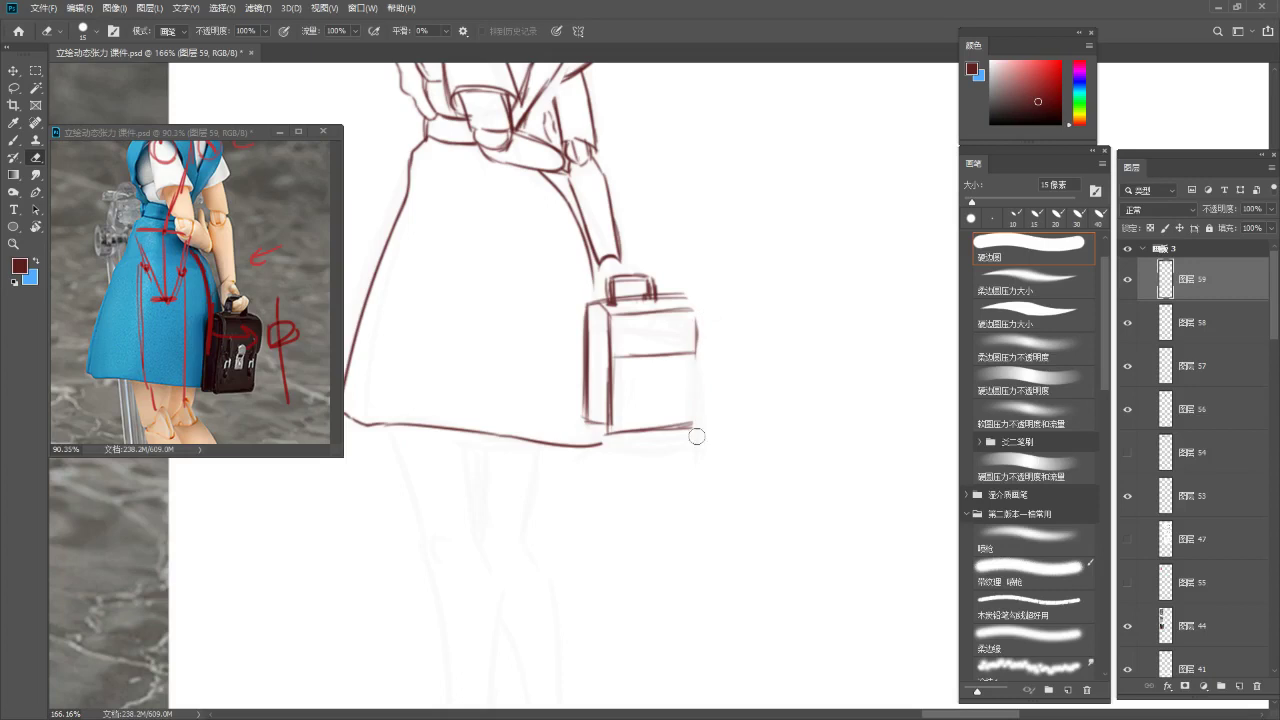
key(b)
drag(698, 322, 697, 418)
key(ctrl+z)
drag(696, 356, 691, 421)
Draw two short vertical straps and a small central clasp across the bag's flap line
drag(614, 314, 615, 355)
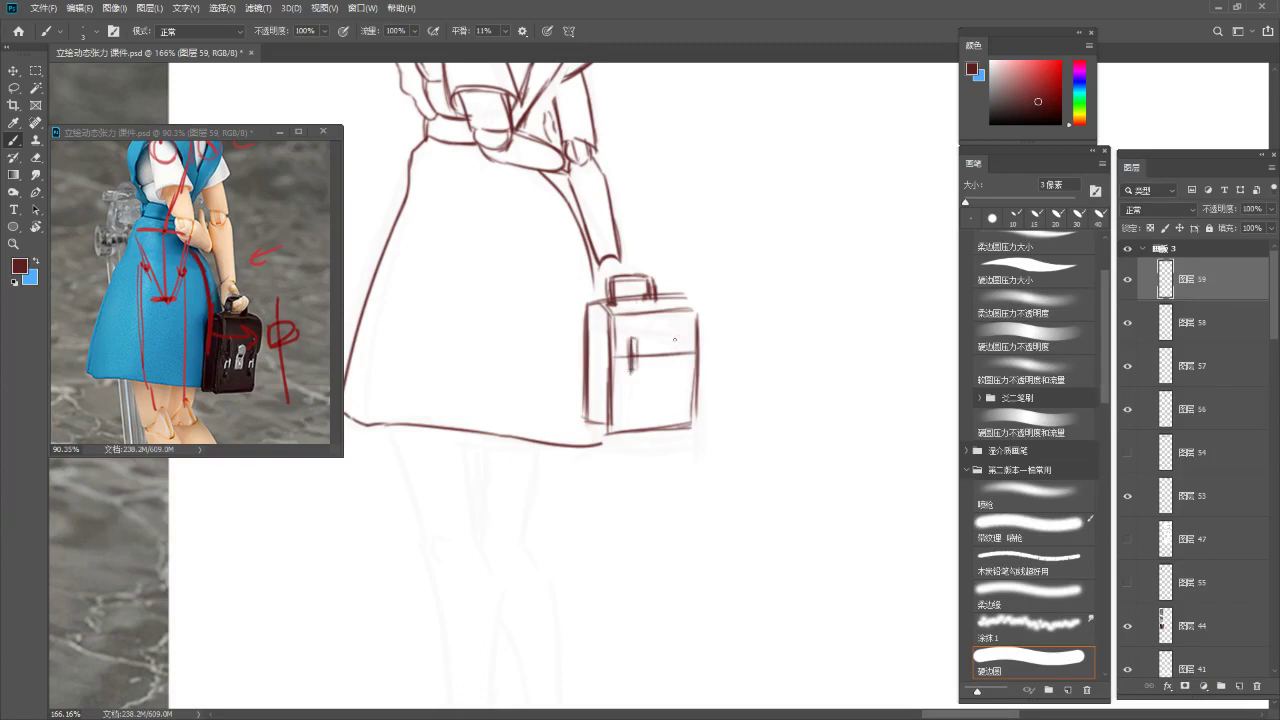
mouse_move(677, 338)
mouse_down()
mouse_move(679, 369)
mouse_move(662, 340)
mouse_up()
key(ctrl+z)
Compare the whole figure sketch with the reference photo, then examine the leg area below the skirt
key(z)
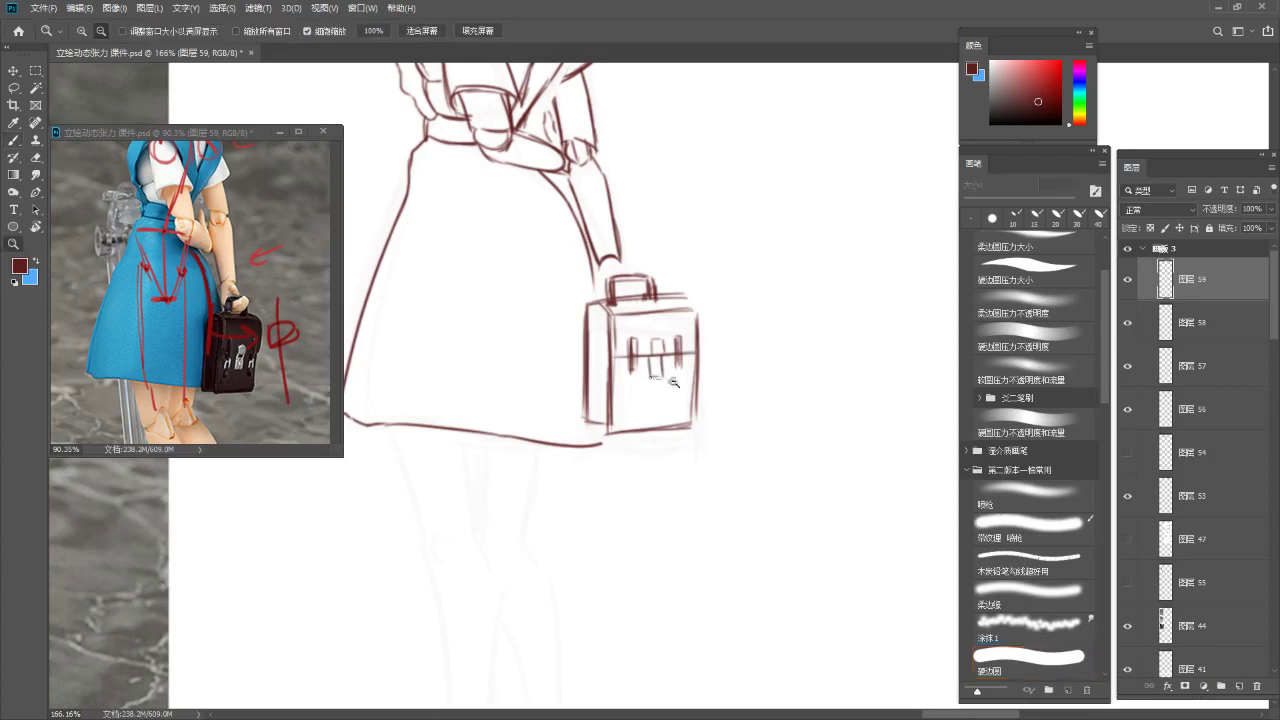
drag(650, 377, 603, 435)
drag(611, 383, 569, 396)
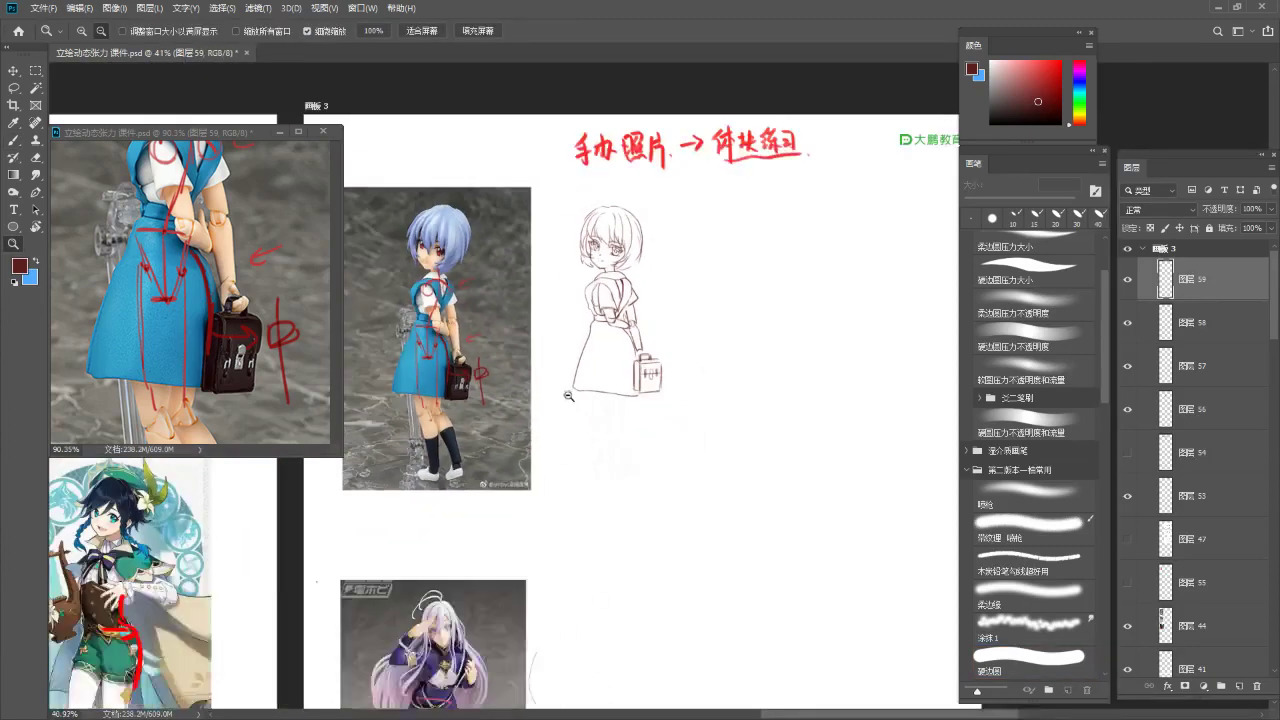
drag(626, 441, 657, 420)
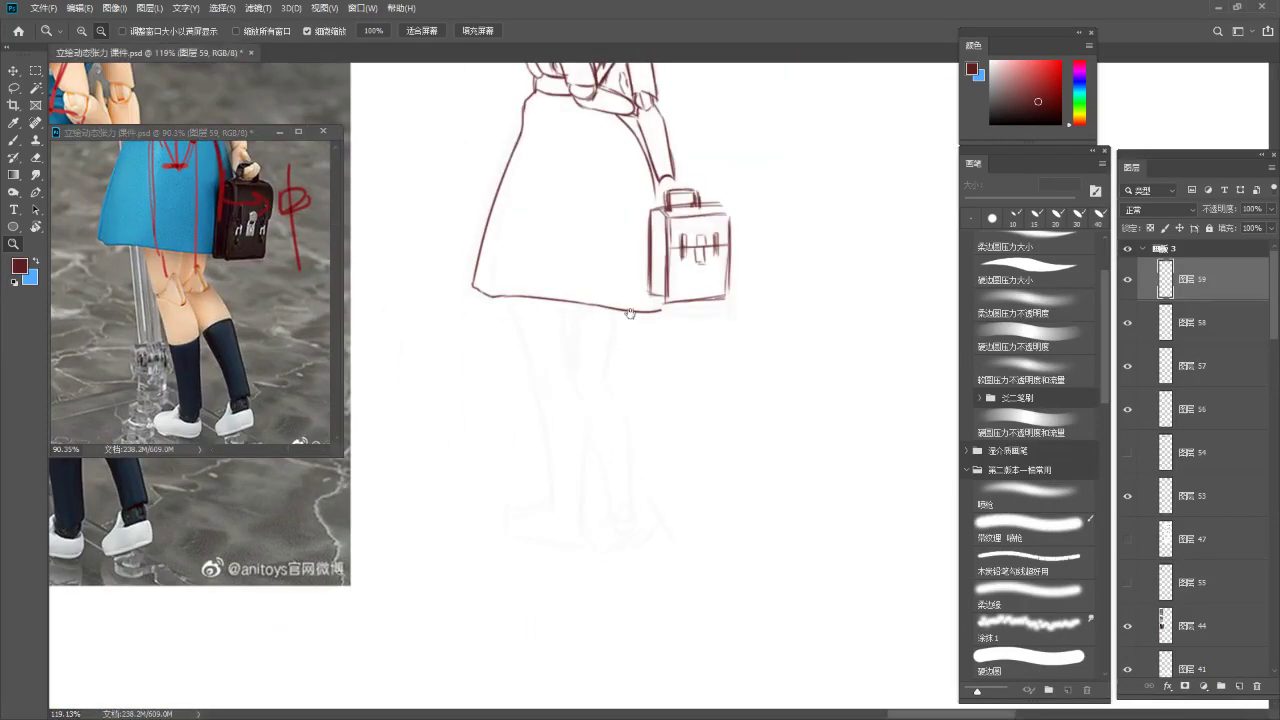
drag(624, 308, 652, 276)
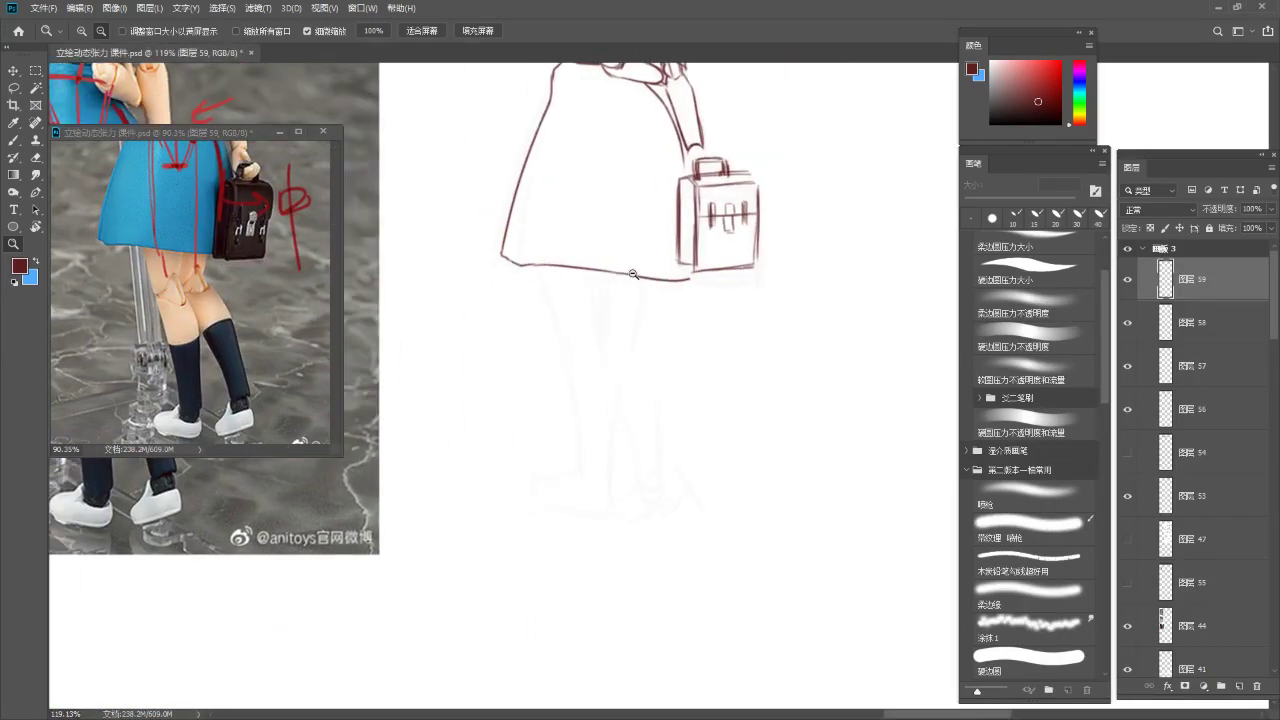
drag(607, 268, 537, 443)
drag(569, 341, 519, 388)
click(285, 326)
drag(285, 326, 243, 351)
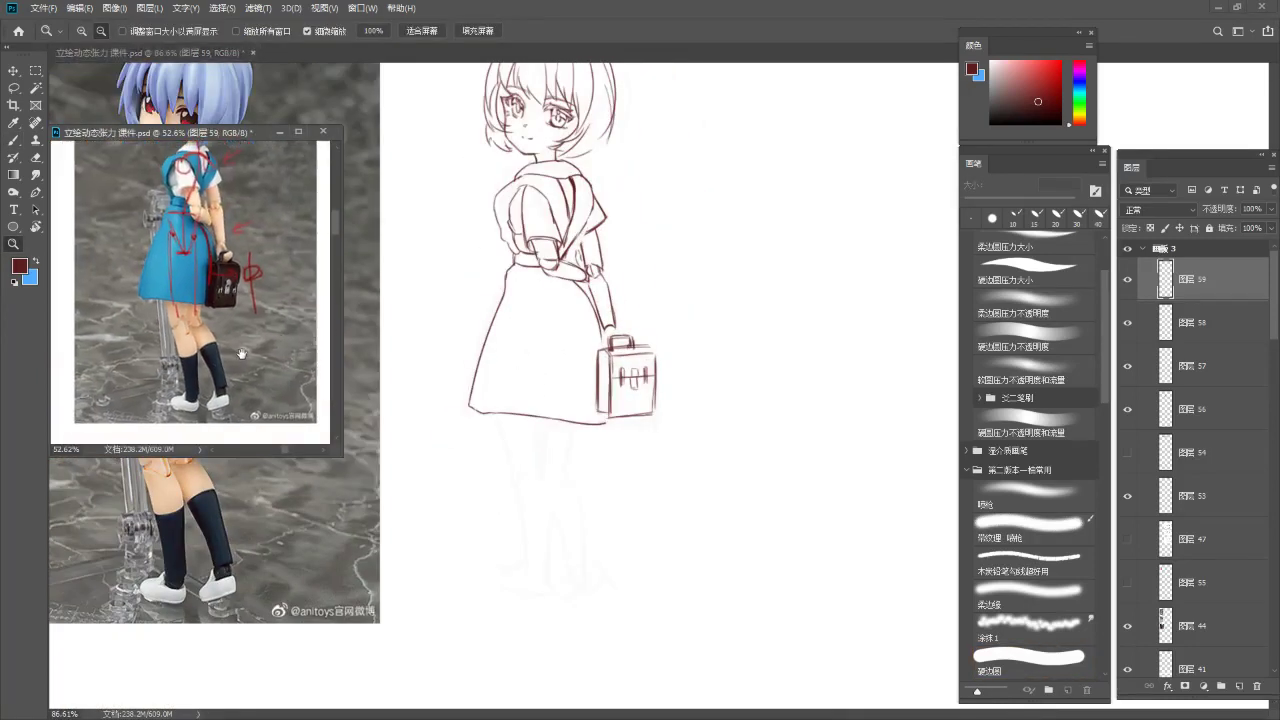
drag(588, 424, 613, 331)
mouse_move(550, 376)
mouse_down()
mouse_move(632, 340)
mouse_move(584, 323)
mouse_up()
Draw the front leg's outer thigh line from the skirt hem down to the knee, following the enlarged reference legs
drag(503, 237, 504, 245)
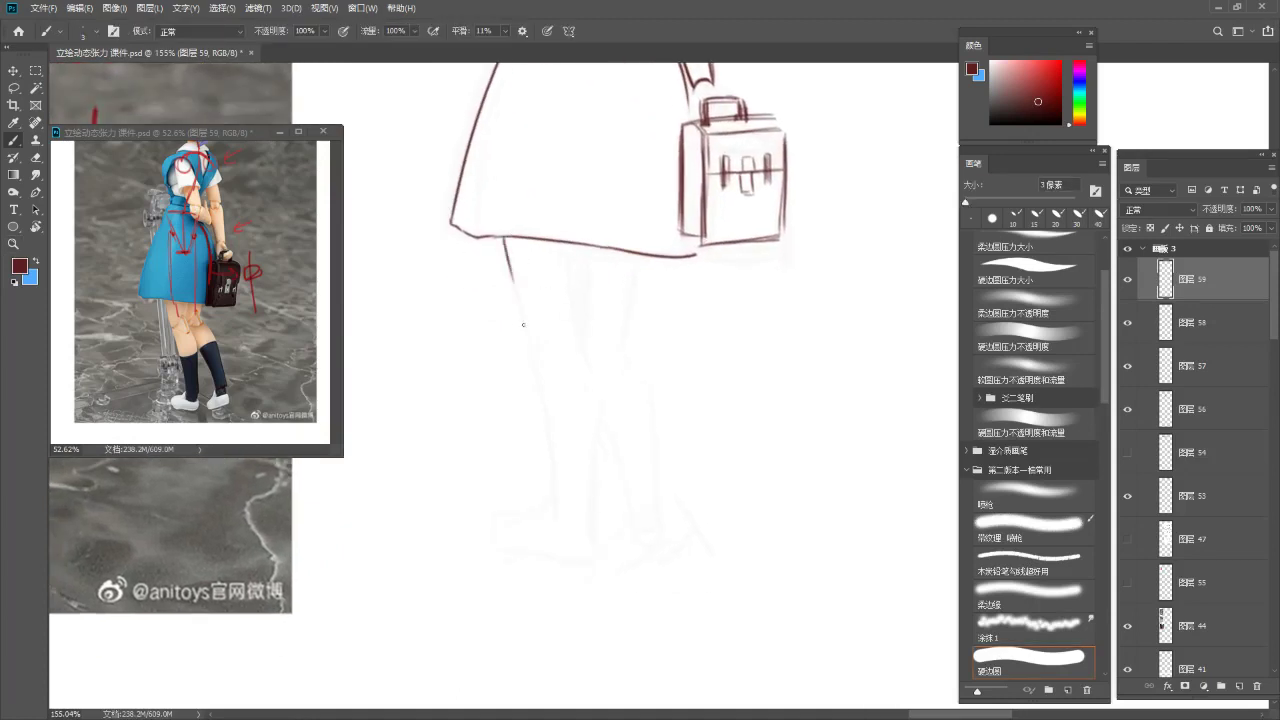
drag(531, 341, 533, 350)
key(ctrl+z)
drag(505, 238, 532, 342)
key(ctrl+z)
drag(505, 238, 532, 345)
key(ctrl+z)
drag(502, 238, 526, 315)
click(222, 373)
drag(215, 376, 288, 343)
click(537, 283)
key(b)
key(ctrl+z)
mouse_move(505, 238)
mouse_down()
mouse_move(520, 316)
mouse_move(540, 335)
mouse_up()
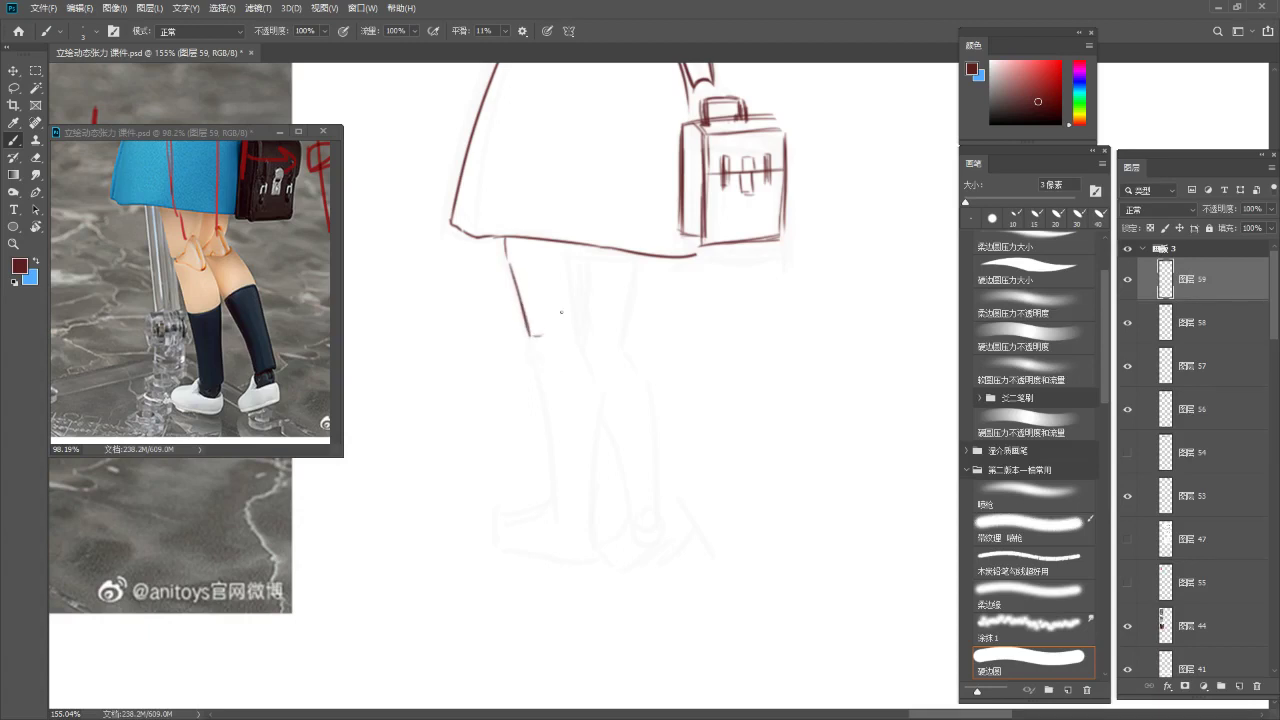
Draw the front leg's inner thigh line and a pointed knee joint shape beneath it
drag(567, 244, 572, 300)
key(ctrl+z)
drag(569, 243, 567, 322)
key(ctrl+z)
key(ctrl+z)
drag(541, 341, 574, 348)
Draw the front leg's shin and calf lines down to the ankle and close them with a rounded end
drag(531, 344, 556, 514)
key(ctrl+z)
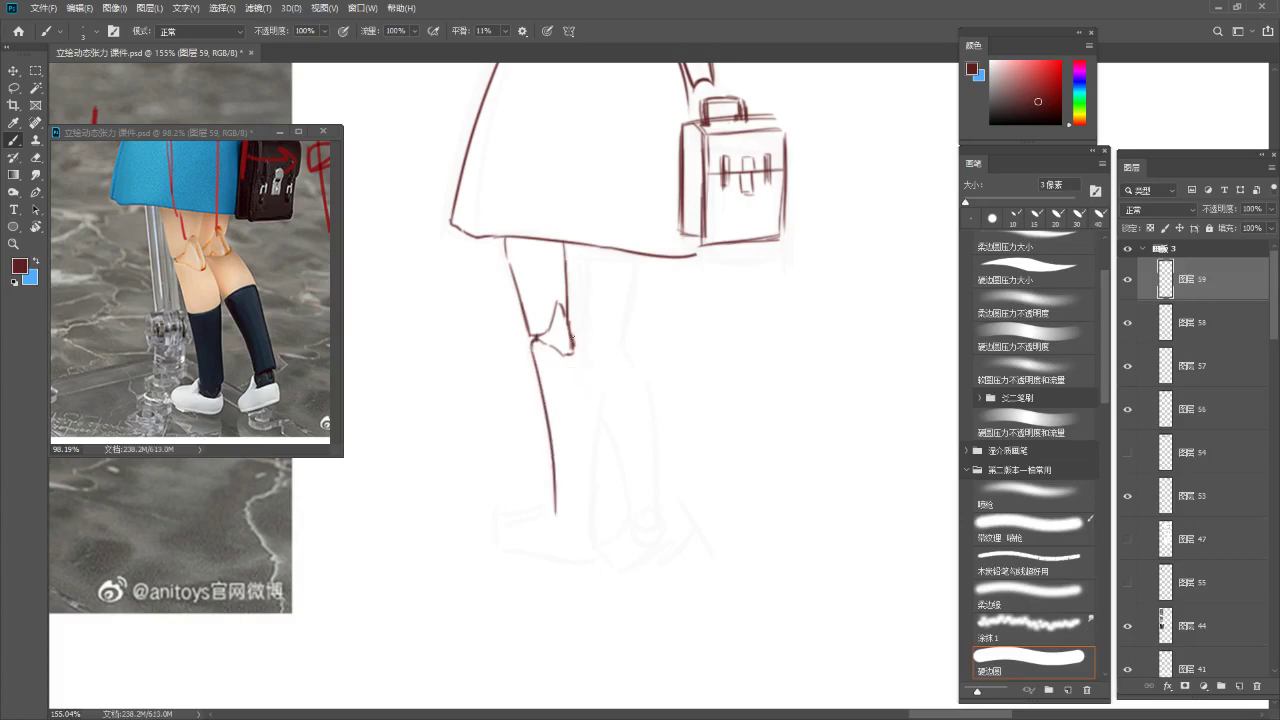
drag(587, 378, 592, 392)
key(ctrl+z)
drag(572, 337, 586, 474)
key(ctrl+z)
mouse_move(592, 398)
mouse_down()
mouse_move(591, 543)
mouse_move(588, 504)
mouse_up()
key(ctrl+z)
drag(588, 456, 586, 534)
key(ctrl+z)
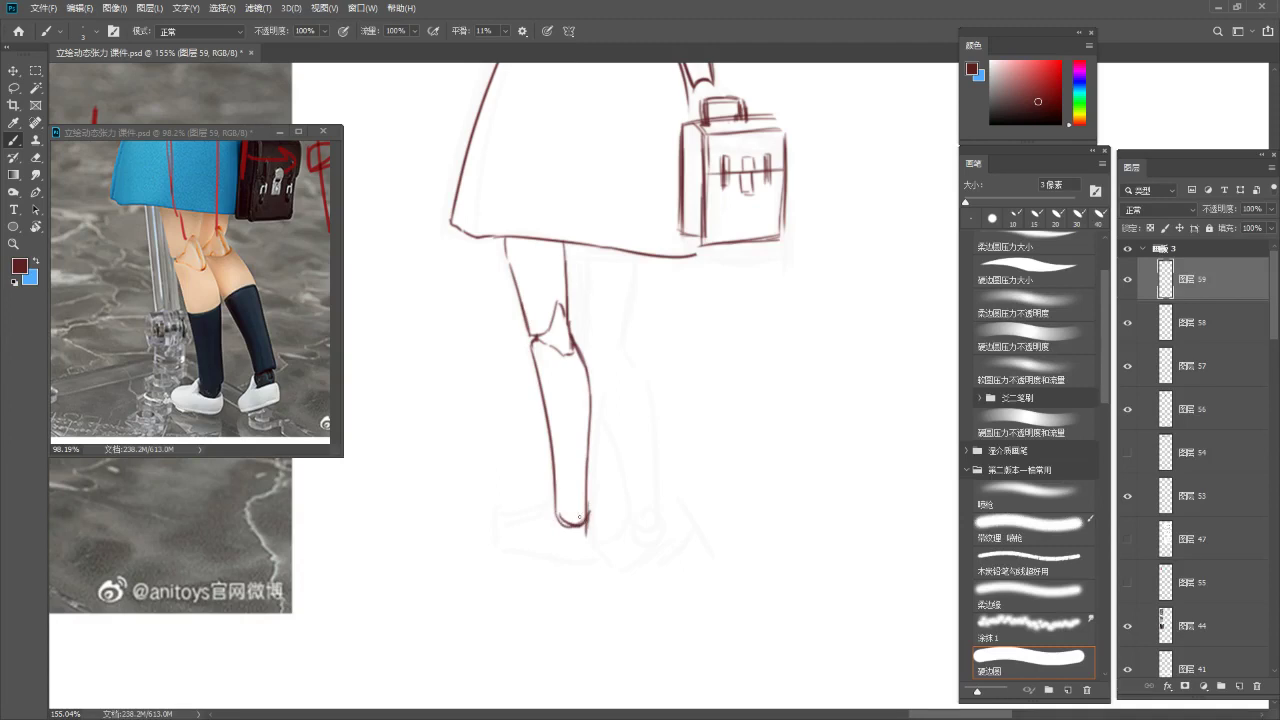
Draw the curved top edge of the sock across the front leg's calf and refine the ankle curve
mouse_move(576, 500)
mouse_down()
mouse_move(540, 487)
mouse_move(603, 437)
mouse_move(595, 403)
mouse_move(531, 466)
mouse_move(578, 426)
mouse_up()
key(ctrl+z)
key(ctrl+z)
drag(586, 352, 592, 294)
scroll(591, 294, up, 3)
drag(503, 357, 553, 320)
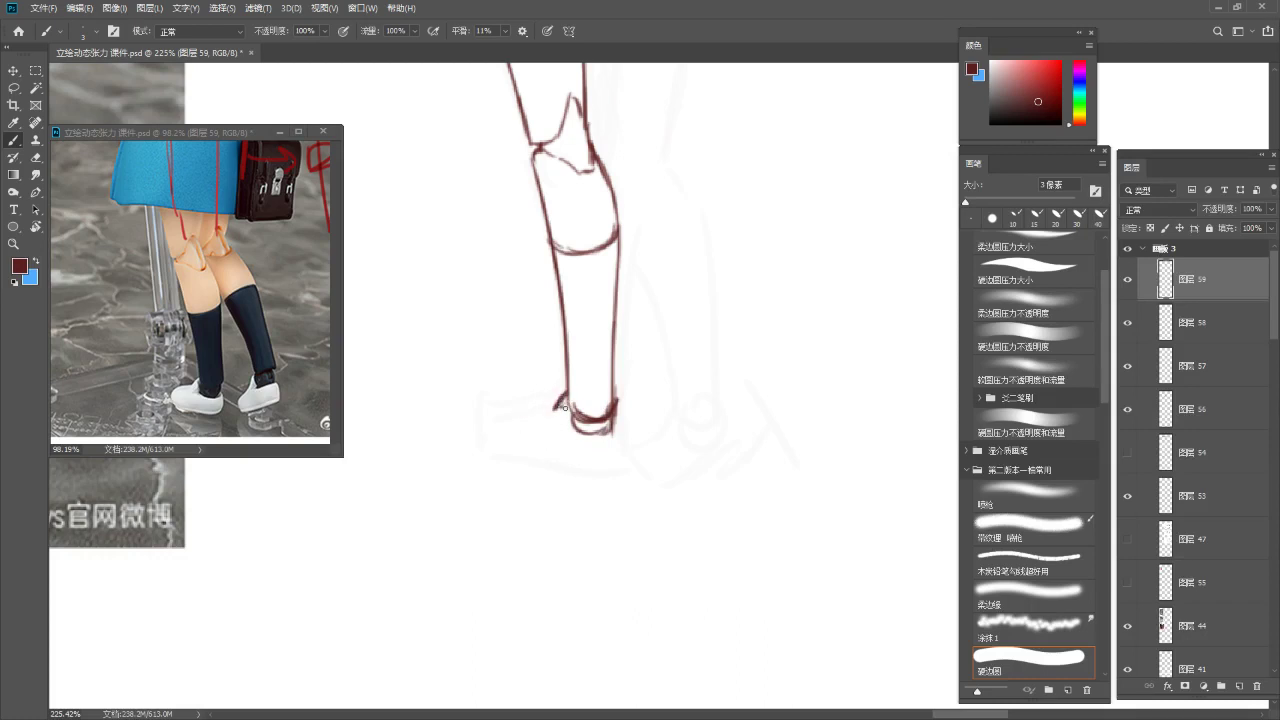
Draw the front foot's shoe with a sloping upper, a rounded toe and the sole line
mouse_move(556, 405)
mouse_down()
mouse_move(492, 420)
mouse_move(491, 440)
mouse_up()
key(ctrl+z)
key(ctrl+z)
mouse_move(502, 415)
mouse_down()
mouse_move(531, 468)
mouse_move(498, 451)
mouse_move(570, 472)
mouse_up()
key(ctrl+z)
key(ctrl+z)
key(ctrl+z)
mouse_move(613, 434)
mouse_down()
mouse_move(615, 490)
mouse_move(613, 478)
mouse_up()
key(ctrl+z)
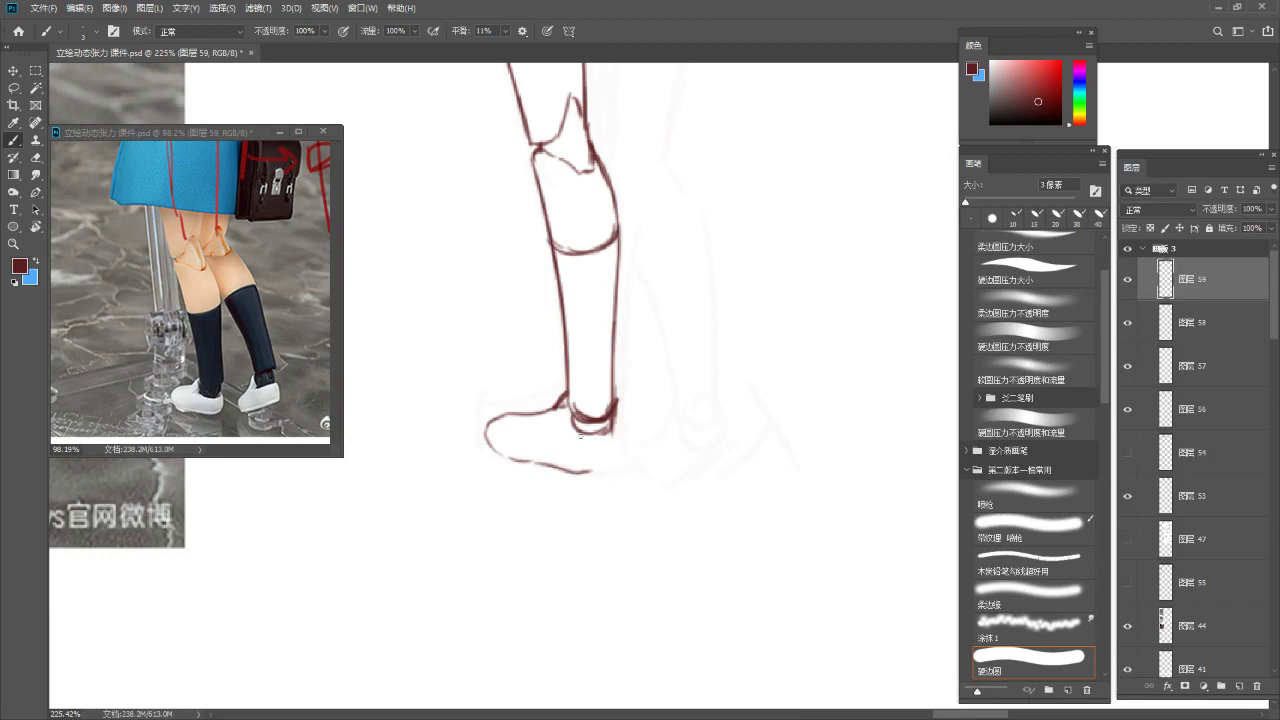
Draw the shoe's heel from the back of the ankle down to the sole
key(ctrl+z)
drag(618, 433, 623, 490)
key(ctrl+z)
mouse_move(617, 430)
mouse_down()
mouse_move(621, 476)
mouse_move(624, 456)
mouse_move(561, 466)
mouse_move(602, 476)
mouse_up()
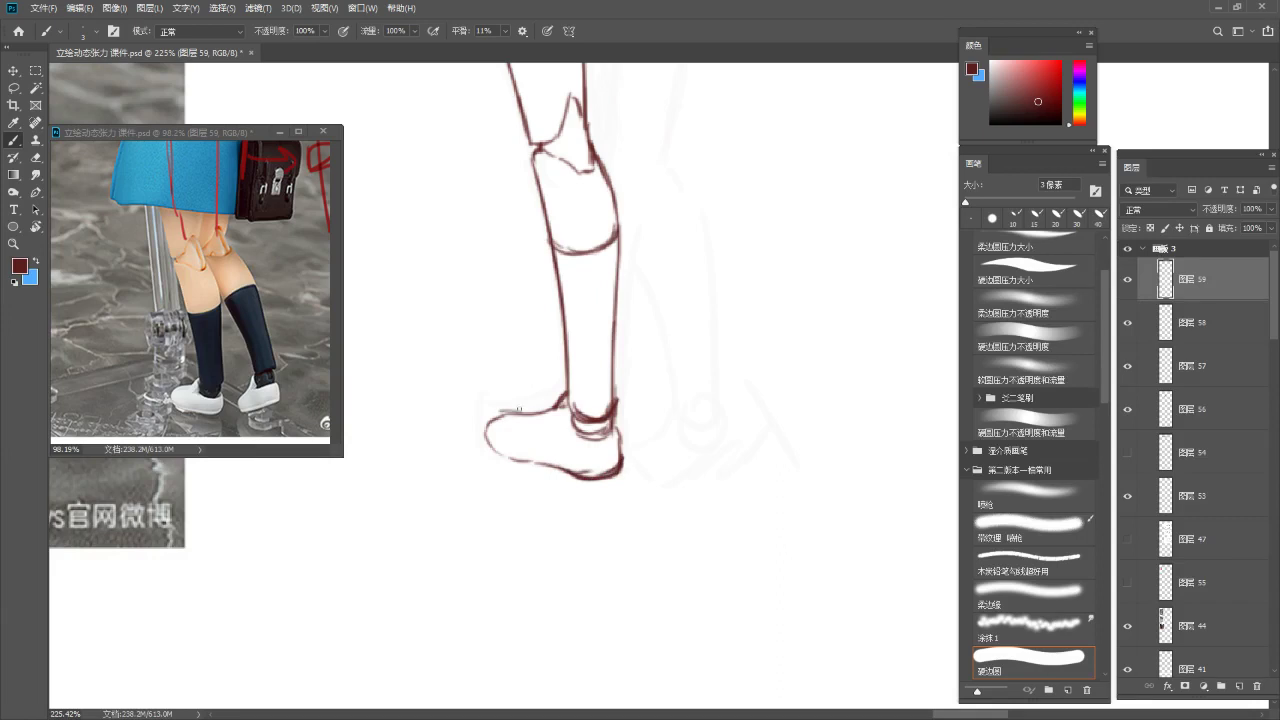
Go over the shoe's outline with a darker line along the upper, toe and sole, and clean up stray marks
mouse_move(506, 411)
mouse_down()
mouse_move(494, 452)
mouse_move(618, 478)
mouse_up()
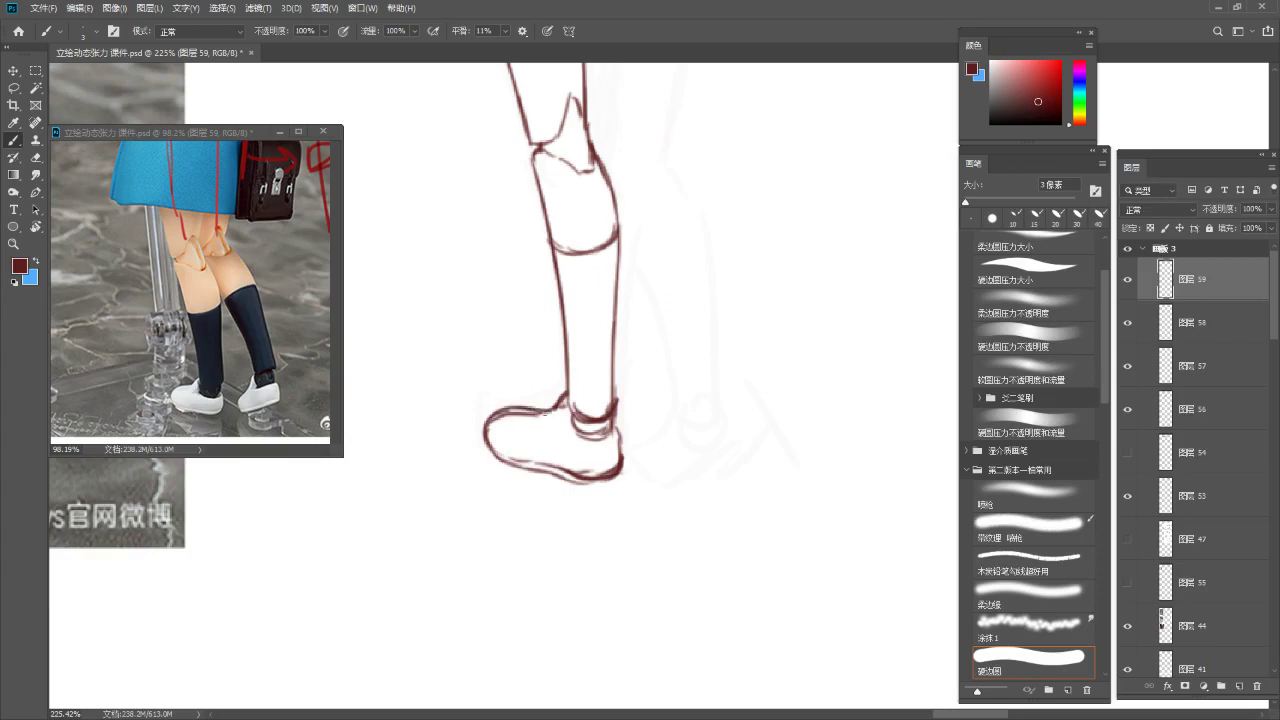
key(e)
mouse_move(520, 422)
mouse_down()
mouse_move(499, 425)
mouse_move(531, 412)
mouse_move(529, 480)
mouse_move(445, 515)
mouse_up()
key(b)
key(ctrl+z)
Draw the rear leg's thigh line from the skirt hem to the knee and sketch its pointed knee joint
key(ctrl+space)
mouse_move(557, 457)
mouse_down()
mouse_move(526, 517)
mouse_move(490, 506)
mouse_up()
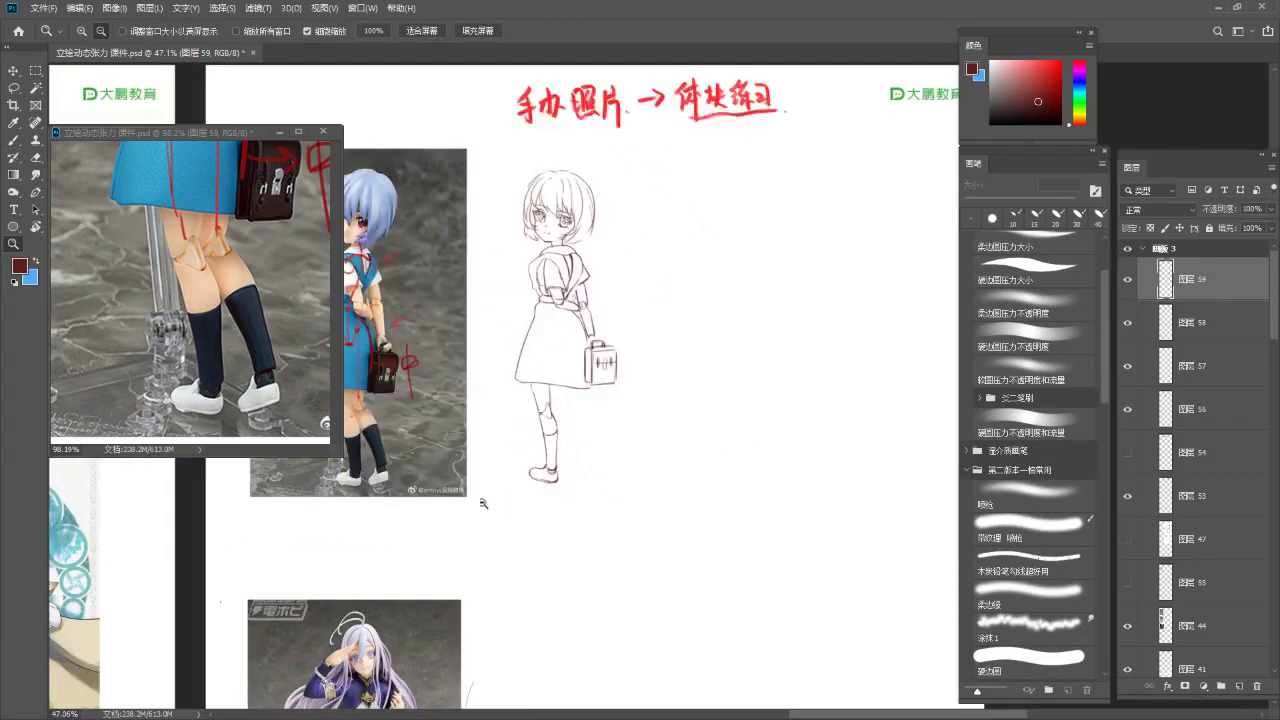
scroll(645, 400, up, 7)
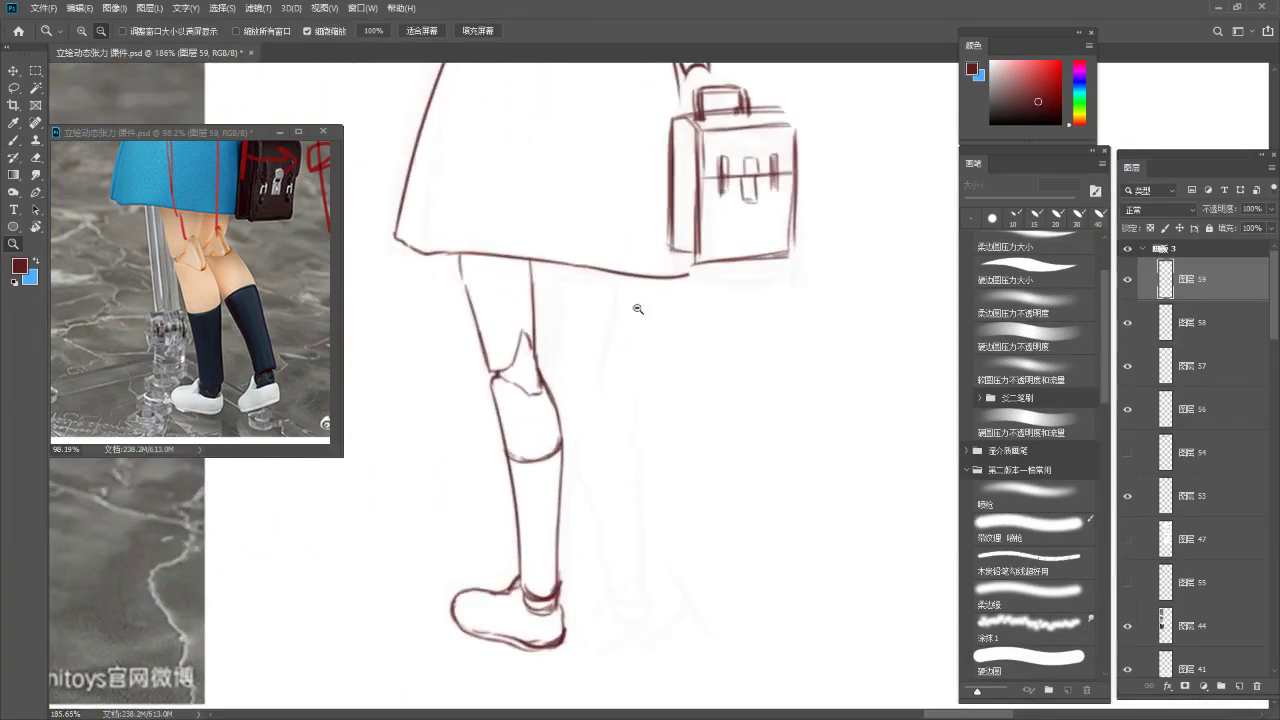
mouse_move(594, 268)
mouse_down()
mouse_move(626, 234)
mouse_move(604, 312)
mouse_up()
key(b)
key(ctrl+z)
key(ctrl+z)
key(ctrl+z)
key(ctrl+z)
key(ctrl+z)
key(ctrl+z)
key(ctrl+z)
key(ctrl+z)
key(ctrl+z)
key(ctrl+z)
key(ctrl+z)
key(ctrl+z)
drag(625, 236, 606, 304)
key(ctrl+z)
mouse_move(624, 236)
mouse_down()
mouse_move(606, 304)
mouse_move(569, 324)
mouse_up()
key(ctrl+z)
key(ctrl+z)
key(ctrl+z)
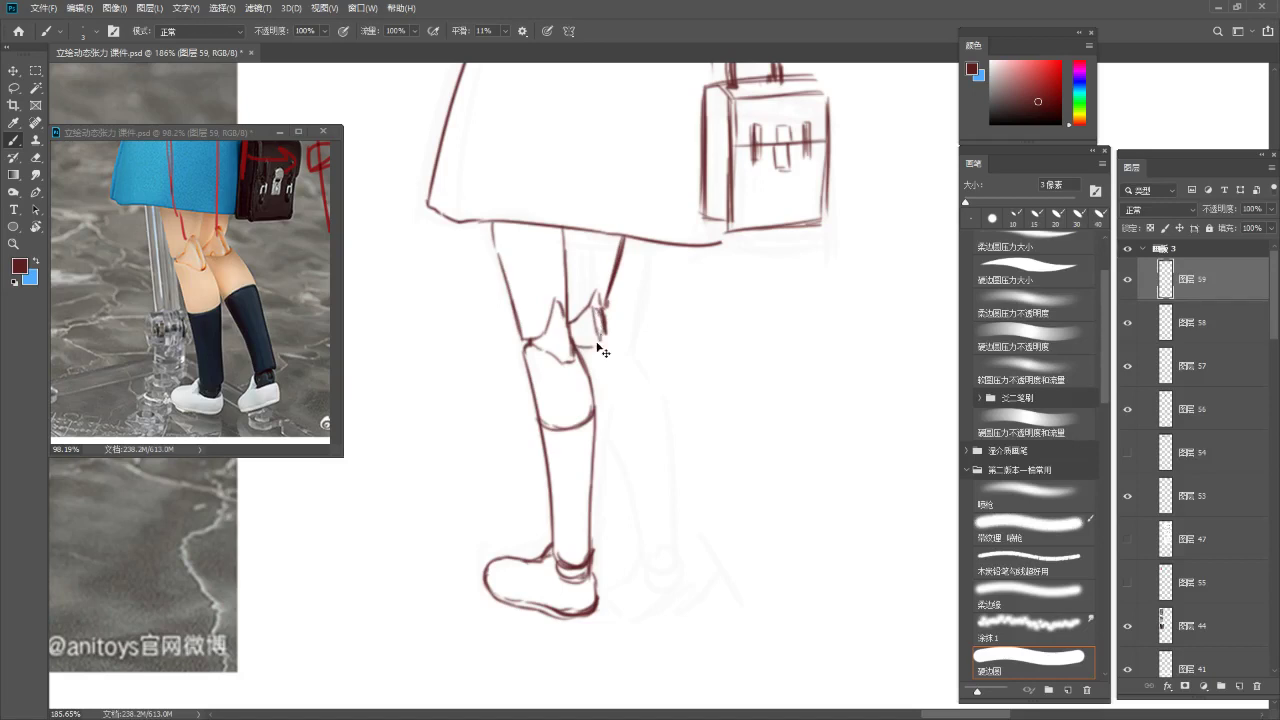
Close the lower edge of the rear leg's knee joint with a short curve
key(ctrl+z)
key(ctrl+z)
mouse_move(576, 341)
mouse_down()
mouse_move(595, 349)
mouse_move(606, 331)
mouse_up()
key(ctrl+z)
Draw the rear leg's upper calf line curving outward below the knee joint
mouse_move(613, 334)
mouse_down()
mouse_move(639, 385)
mouse_move(632, 319)
mouse_move(641, 516)
mouse_move(608, 413)
mouse_move(621, 489)
mouse_up()
key(ctrl+z)
key(ctrl+z)
key(ctrl+z)
key(ctrl+z)
key(ctrl+z)
key(ctrl+z)
key(ctrl+z)
key(ctrl+z)
Draw the two long side lines of the rear leg's sock tapering down toward the ankle
mouse_move(597, 394)
mouse_down()
mouse_move(621, 491)
mouse_move(640, 470)
mouse_move(623, 406)
mouse_move(649, 492)
mouse_up()
key(e)
key(b)
drag(639, 406, 648, 494)
drag(601, 399, 613, 475)
key(ctrl+z)
drag(638, 368, 649, 480)
drag(641, 373, 651, 491)
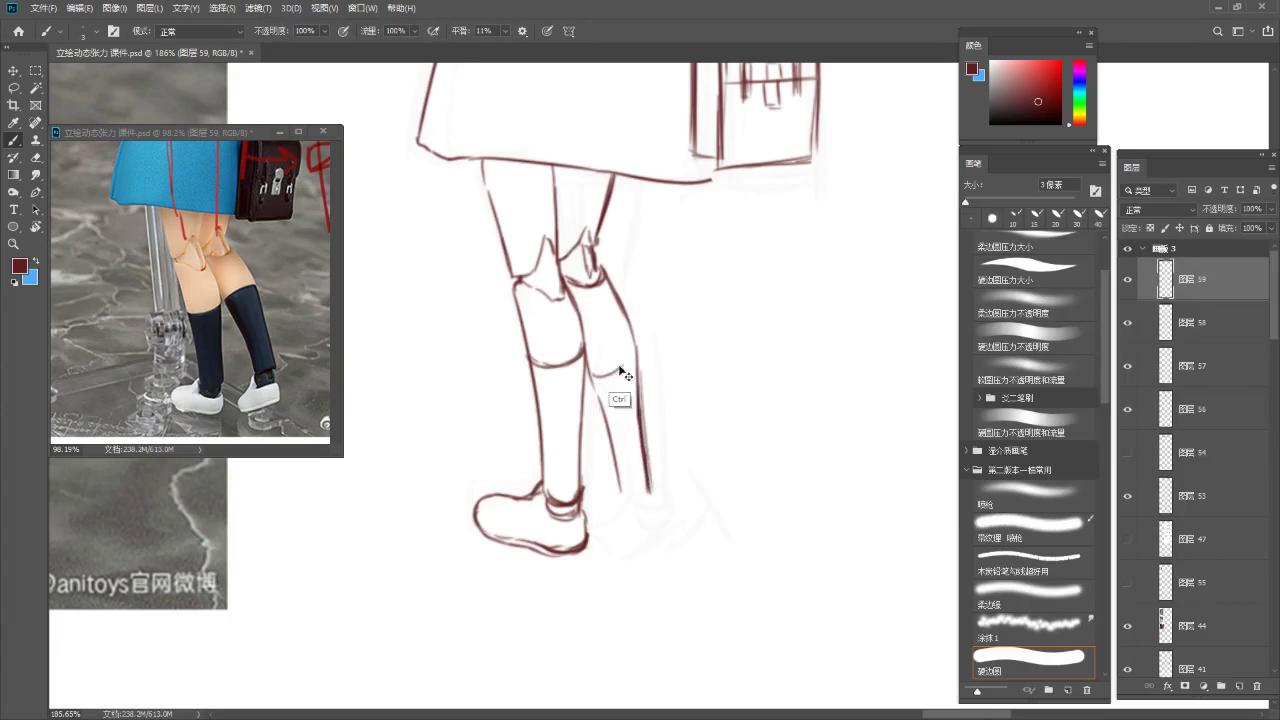
Draw the curved top edge of the sock across the rear leg's calf
key(ctrl+z)
mouse_move(589, 374)
mouse_down()
mouse_move(637, 352)
mouse_move(645, 492)
mouse_up()
key(ctrl+z)
key(ctrl+z)
Erase the thick outer line of the rear leg's sock and redraw it as a single clean stroke to the ankle
key(e)
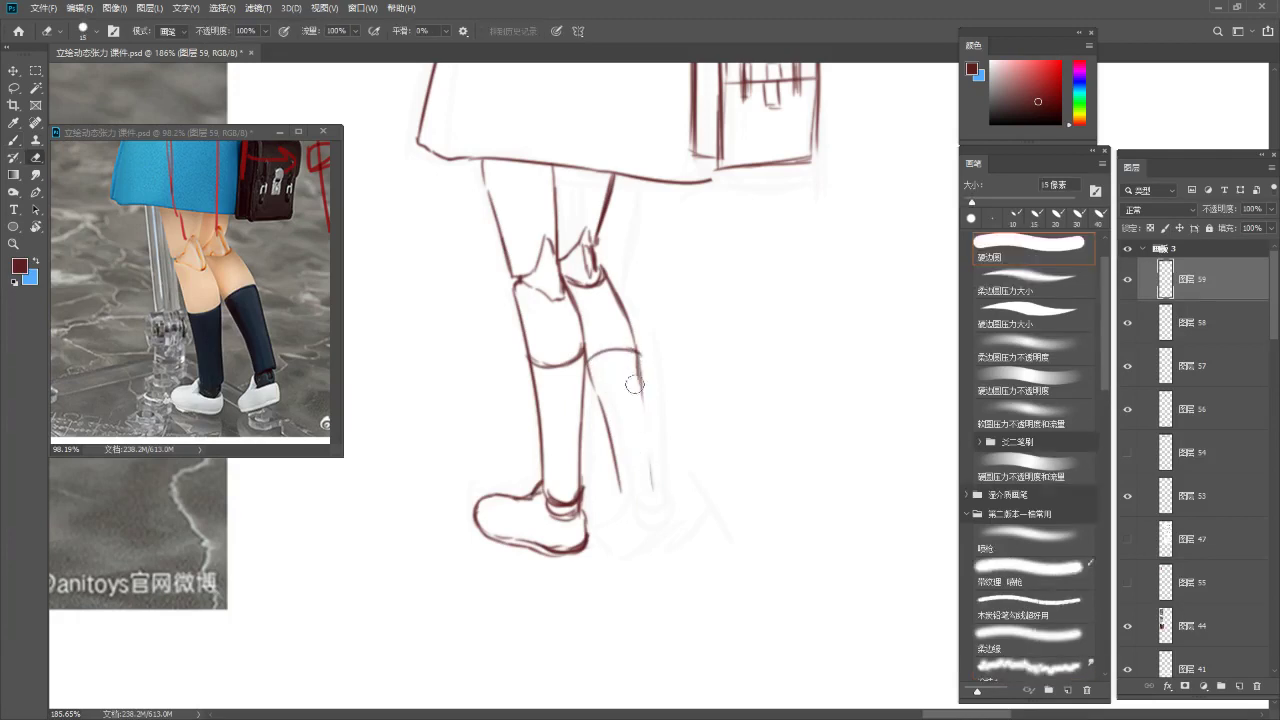
key(b)
drag(640, 366, 653, 480)
key(ctrl+z)
drag(639, 362, 652, 487)
key(ctrl+z)
drag(639, 360, 654, 490)
Erase the rear leg's upper calf line and redraw it as a smoother curve from the knee to the sock
key(e)
mouse_move(611, 303)
mouse_down()
mouse_move(617, 328)
mouse_move(615, 295)
mouse_move(630, 325)
mouse_up()
key(b)
key(ctrl+z)
drag(607, 277, 633, 323)
key(ctrl+z)
mouse_move(607, 277)
mouse_down()
mouse_move(636, 342)
mouse_move(534, 508)
mouse_up()
Select the rear leg's lower part below the knee with the Lasso and rotate it slightly outward with Free Transform
key(z)
drag(616, 460, 656, 480)
drag(641, 348, 648, 412)
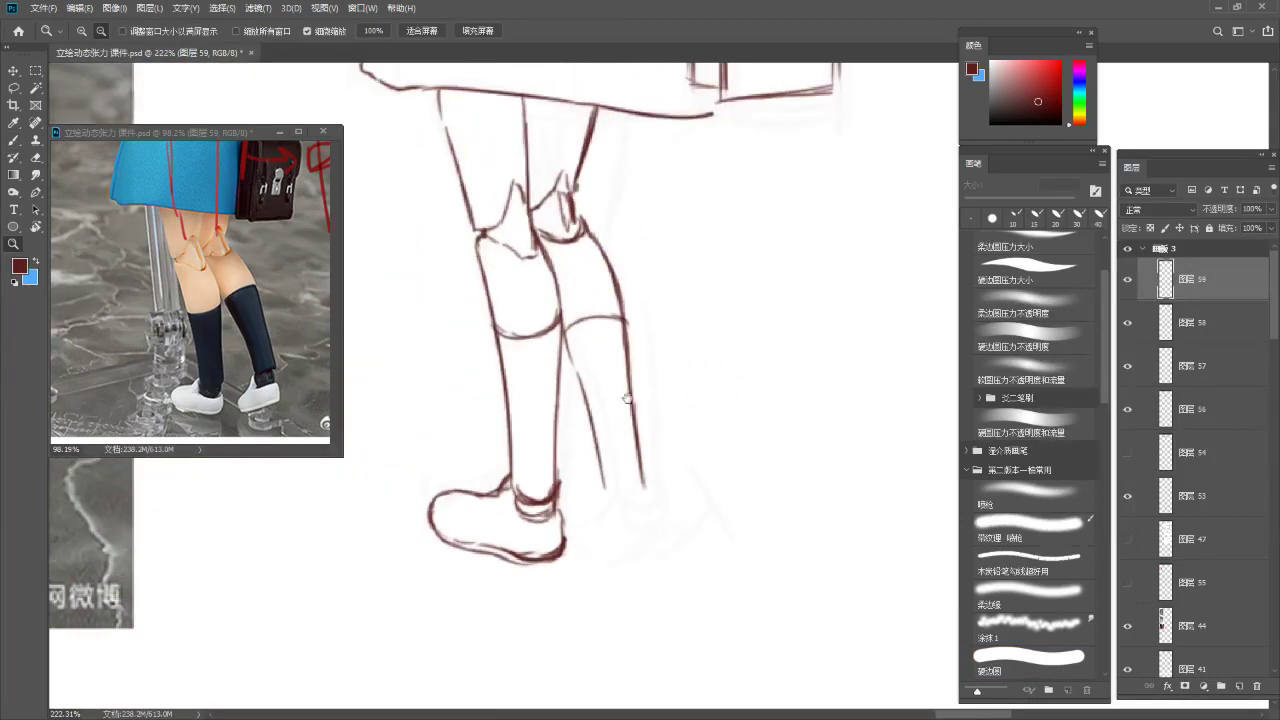
key(l)
mouse_move(598, 200)
mouse_down()
mouse_move(570, 305)
mouse_move(683, 563)
mouse_move(729, 286)
mouse_up()
key(ctrl+t)
mouse_move(771, 563)
mouse_down()
mouse_move(820, 566)
mouse_move(808, 542)
mouse_up()
key(Return)
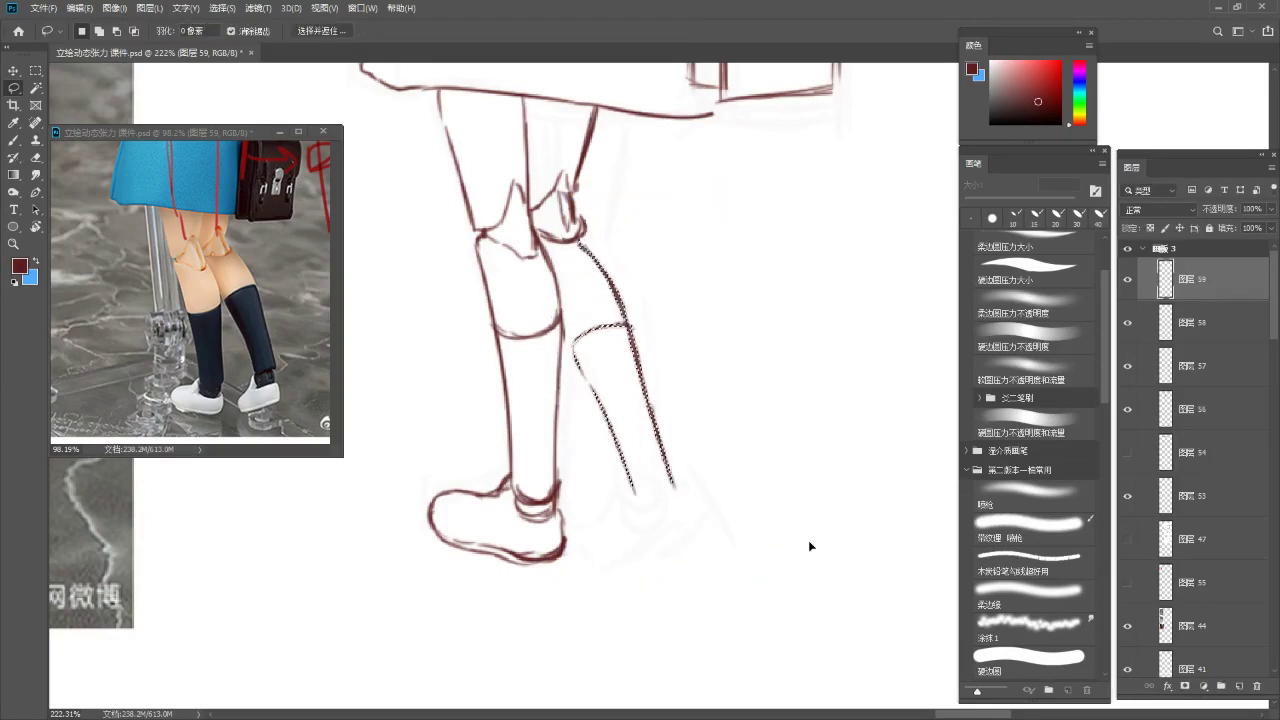
Nudge the selected lower part of the rear leg slightly outward, away from the front leg
key(ctrl+shift+Right)
key(ctrl+shift+Right)
key(ctrl+shift+Right)
key(ctrl+shift+Down)
key(ctrl+shift+Left)
key(ctrl+shift+Left)
key(ctrl+shift+Left)
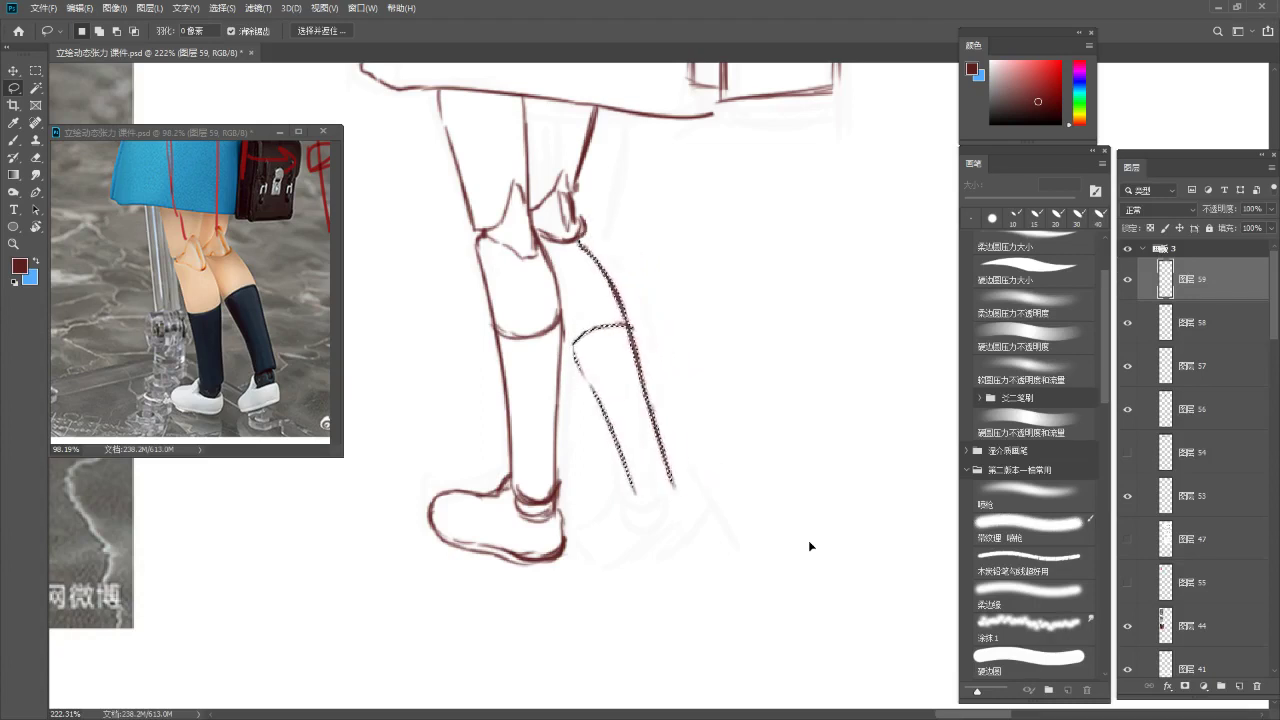
key(ctrl+shift+Right)
key(ctrl+shift+Up)
key(ctrl+shift+Up)
key(ctrl+shift+Down)
key(ctrl+shift+Down)
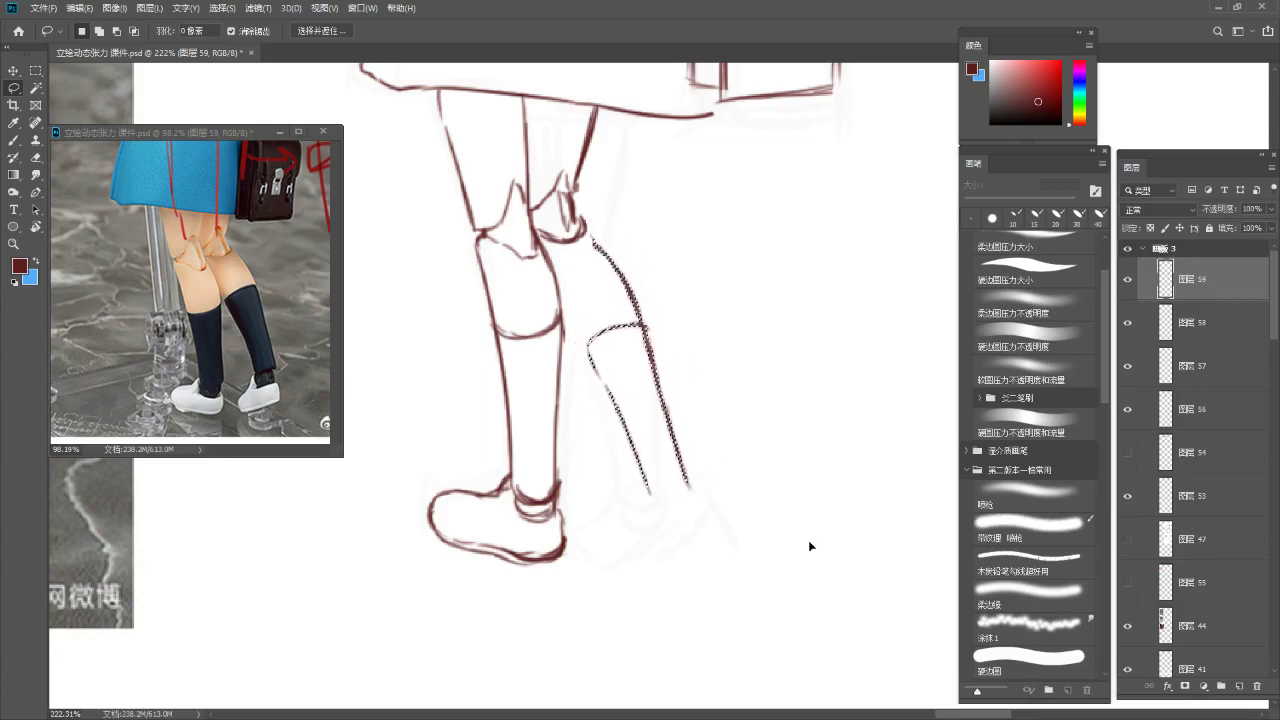
key(ctrl+z)
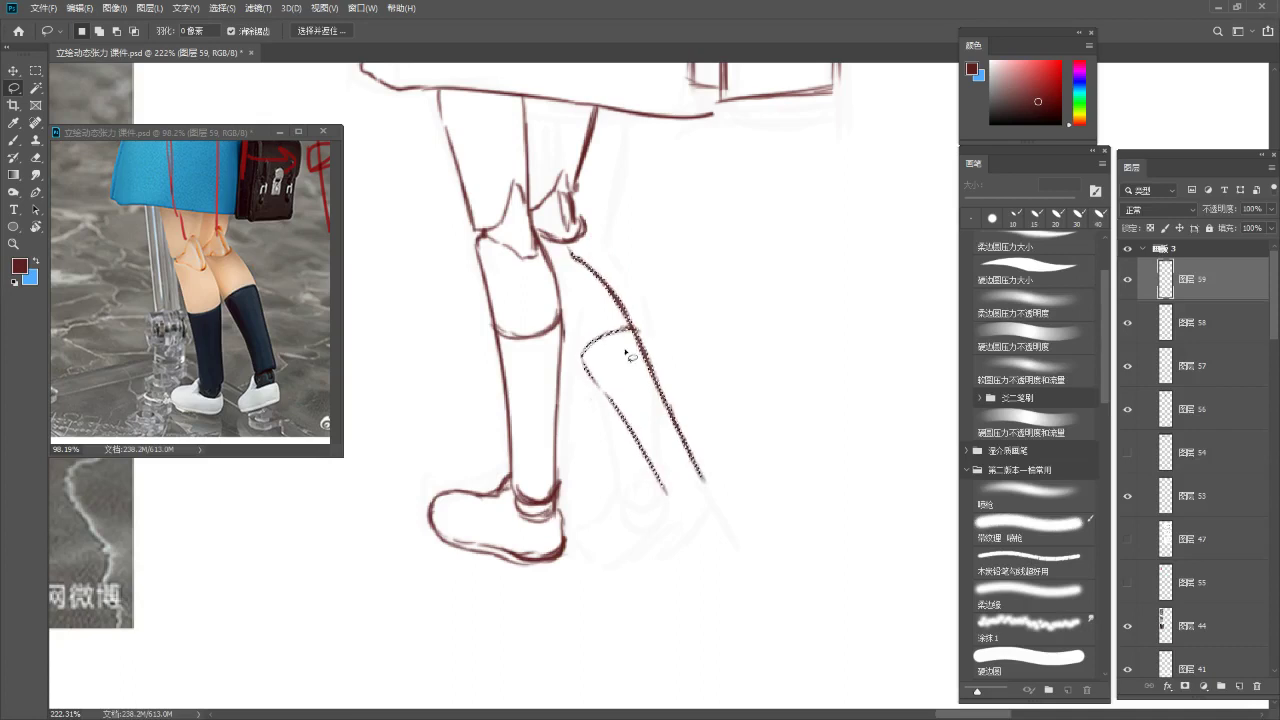
key(ctrl+shift+z)
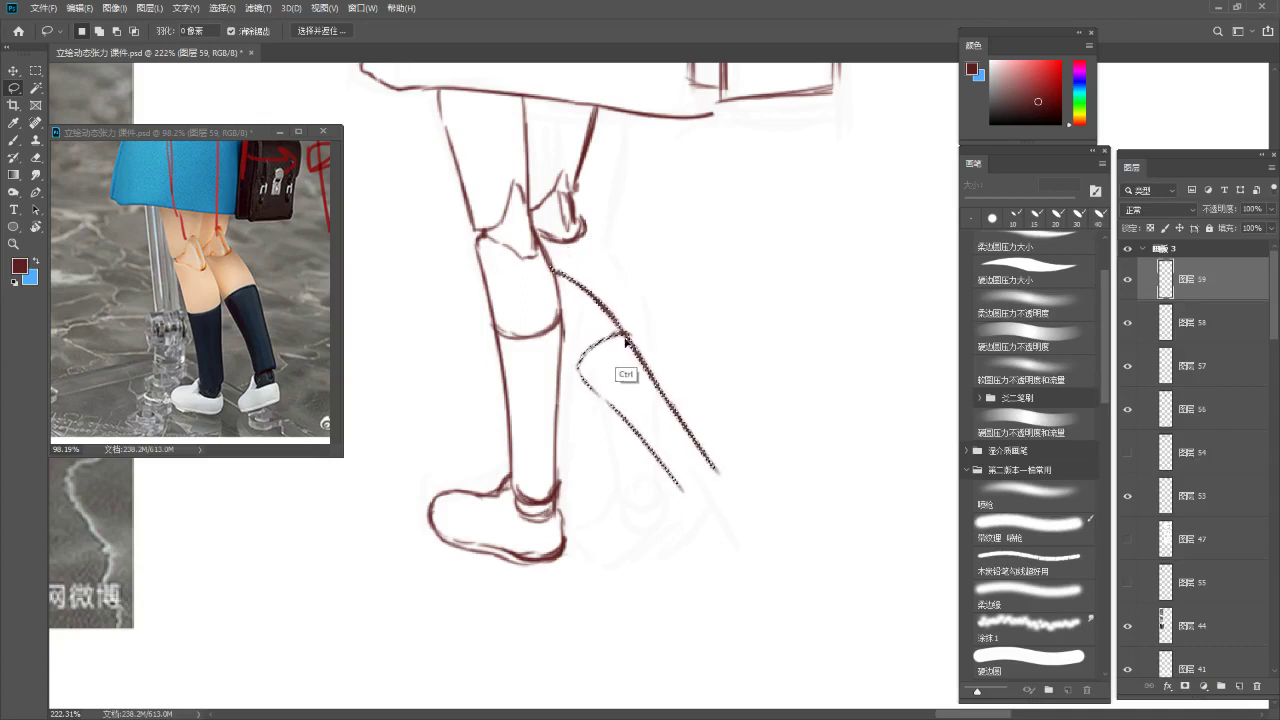
drag(635, 157, 580, 306)
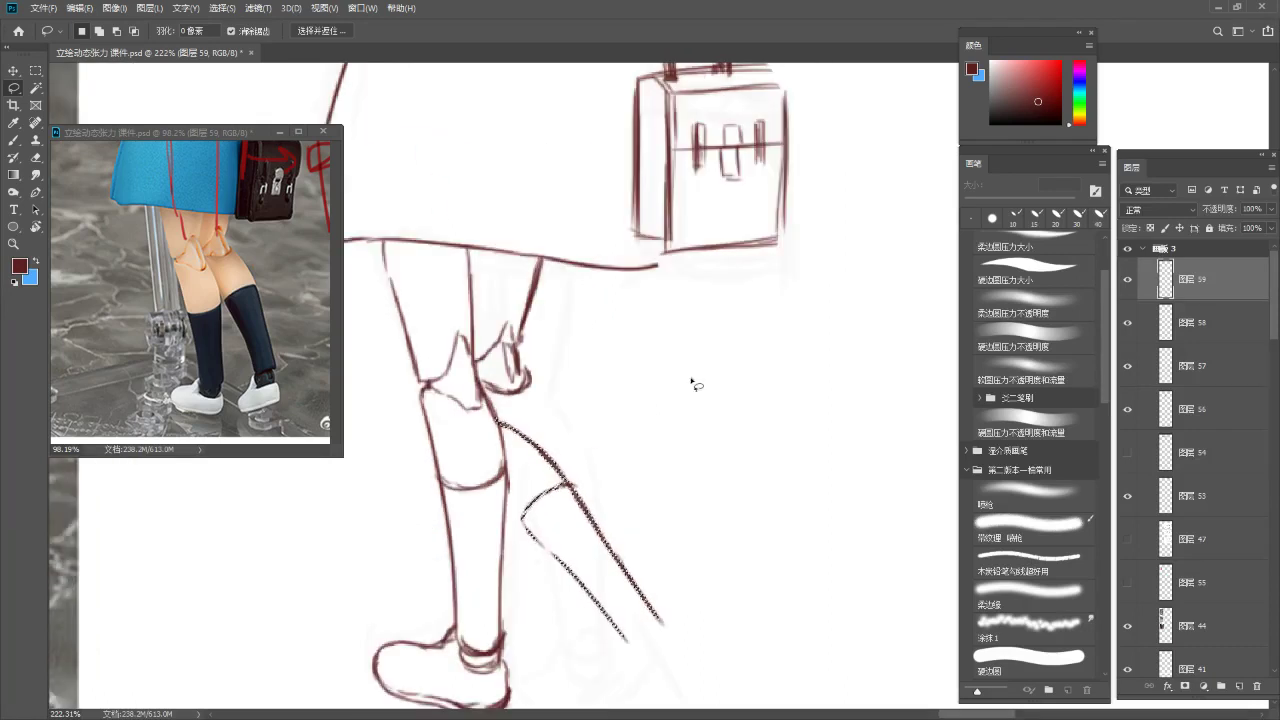
drag(694, 380, 714, 328)
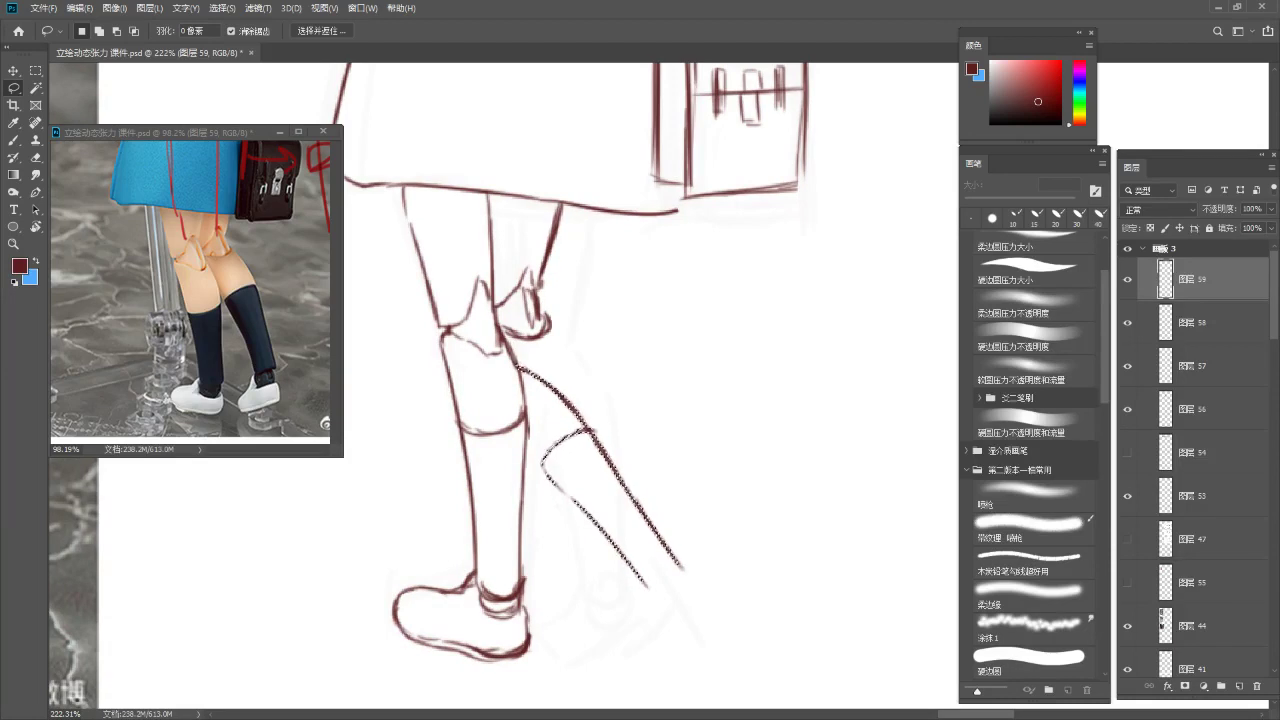
drag(457, 371, 484, 370)
key(ctrl+d)
drag(697, 393, 702, 380)
key(ctrl+z)
key(ctrl+z)
key(ctrl+z)
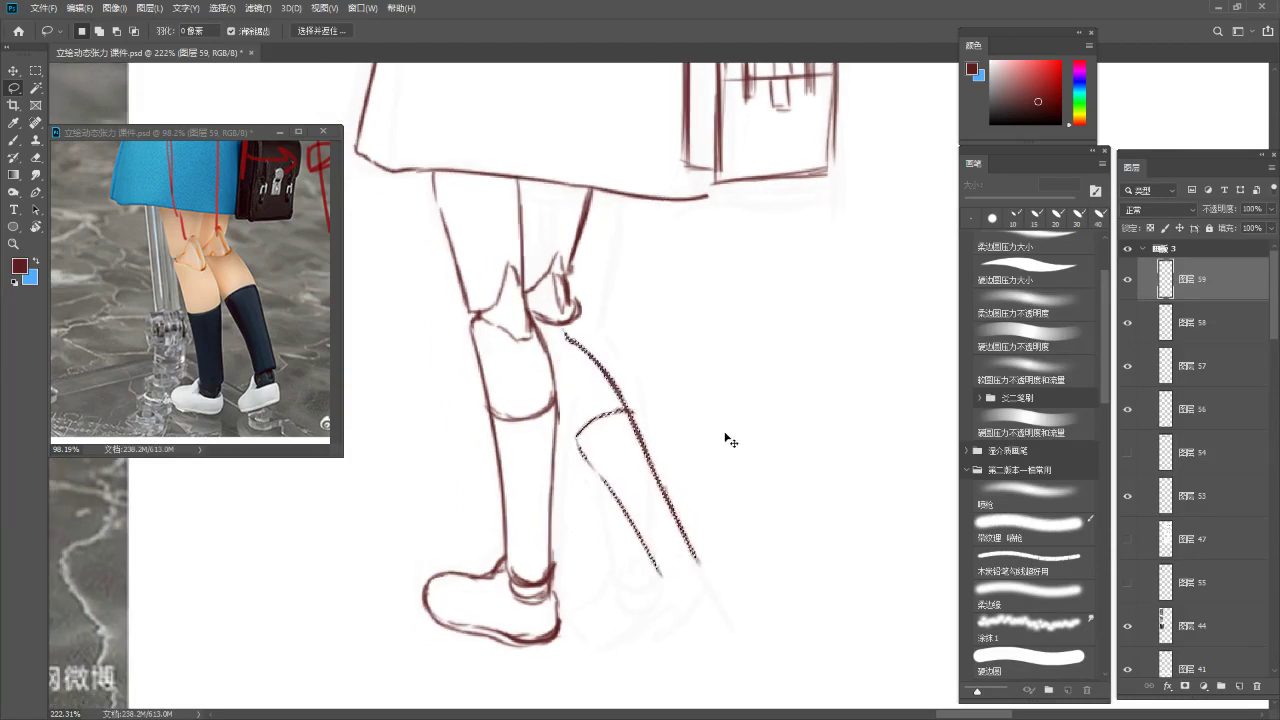
Move the selected rear lower leg slightly up toward the knee joint with Free Transform and deselect it
key(ctrl+t)
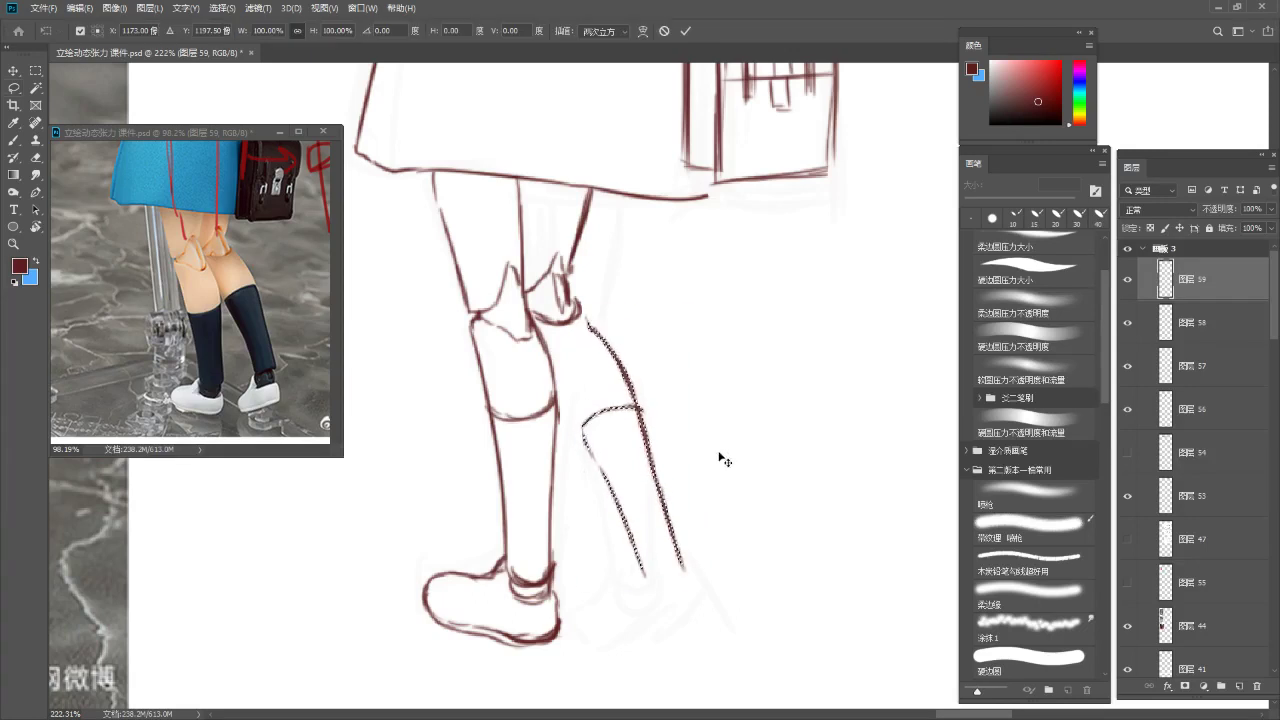
drag(649, 531, 643, 524)
key(Return)
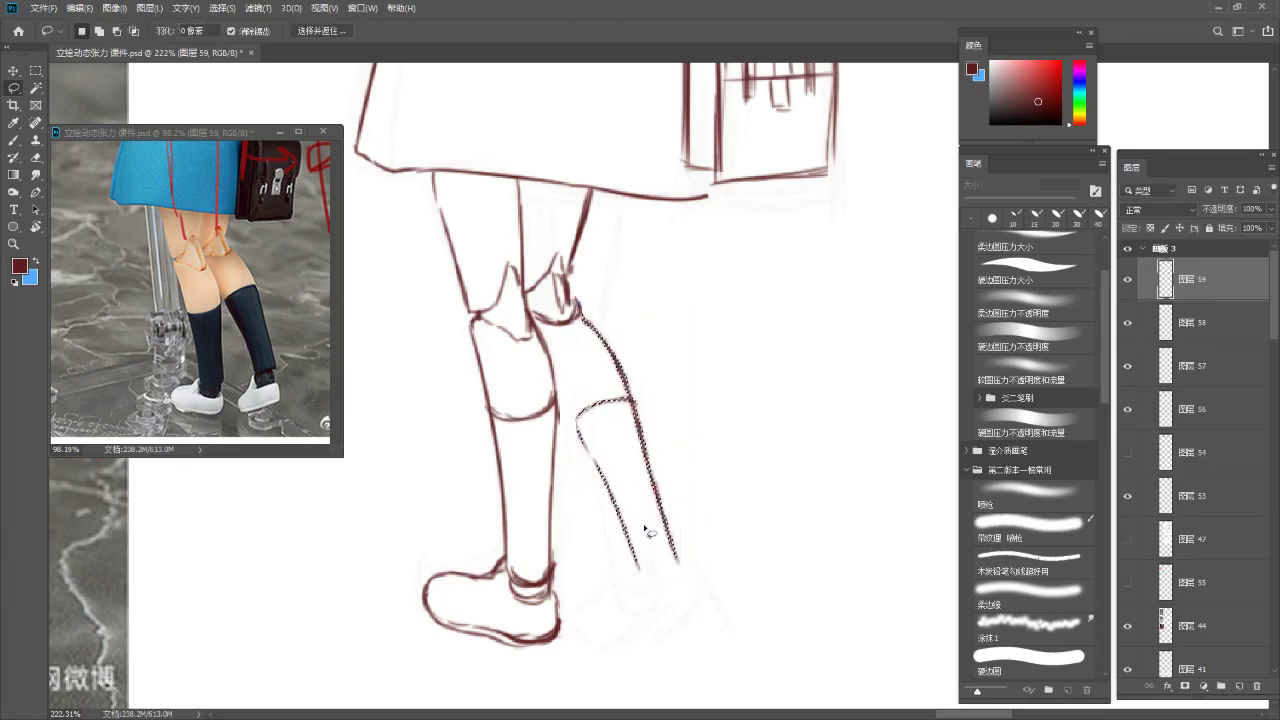
drag(607, 314, 592, 247)
key(ctrl+d)
key(s)
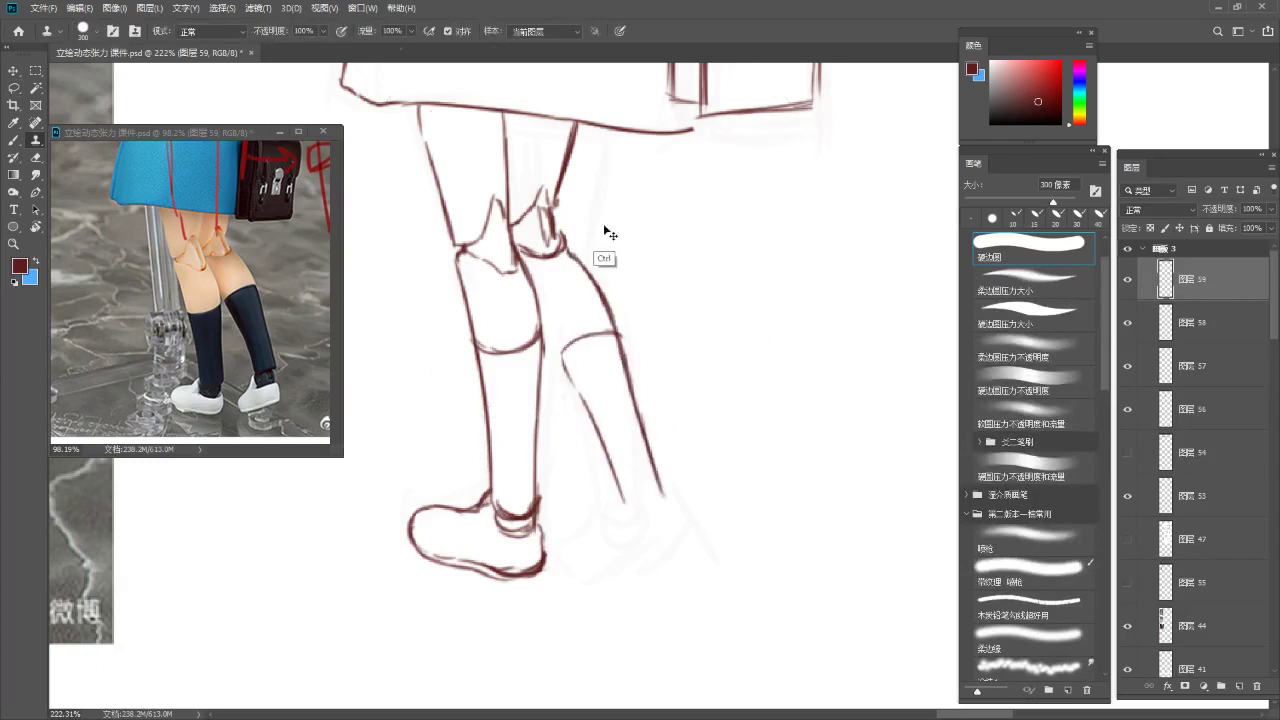
Draw the inner contour of the rear leg's sock from the front leg's calf down to the existing sock line
key(b)
drag(576, 397, 578, 401)
key(ctrl+z)
key(ctrl+z)
mouse_move(540, 322)
mouse_down()
mouse_move(576, 392)
mouse_move(611, 314)
mouse_up()
key(ctrl+z)
drag(557, 275, 600, 362)
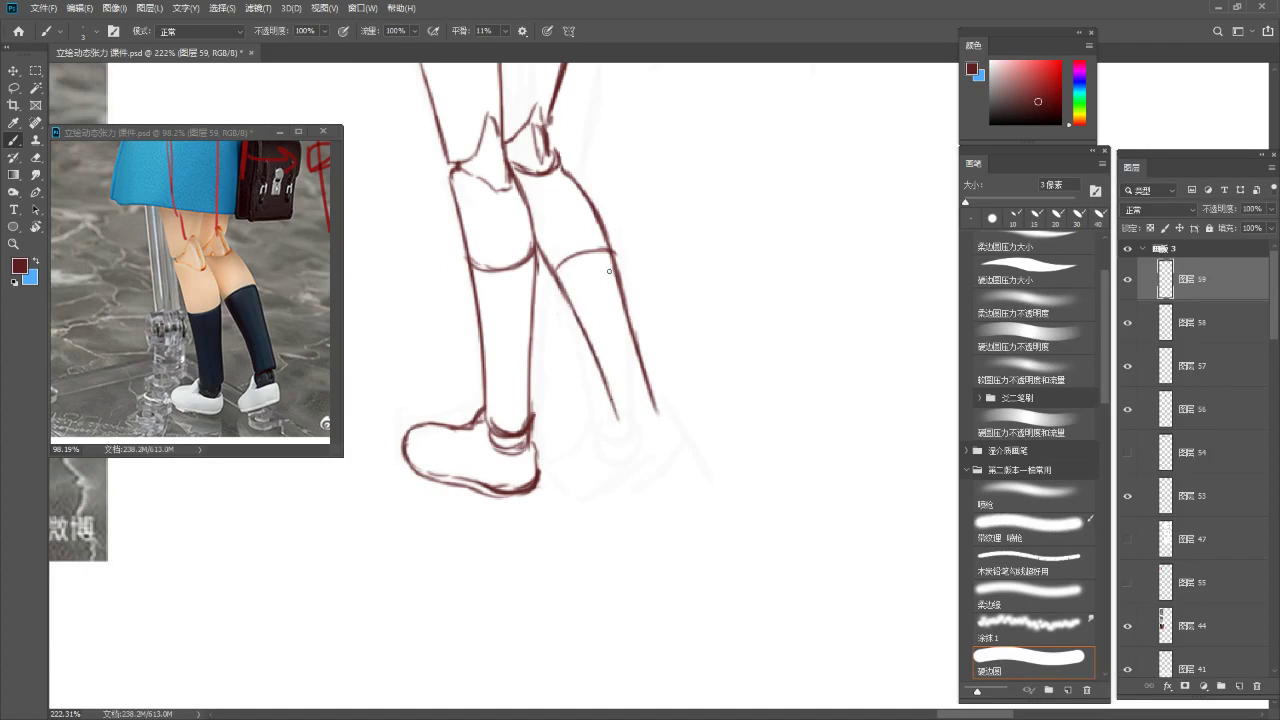
drag(593, 216, 608, 296)
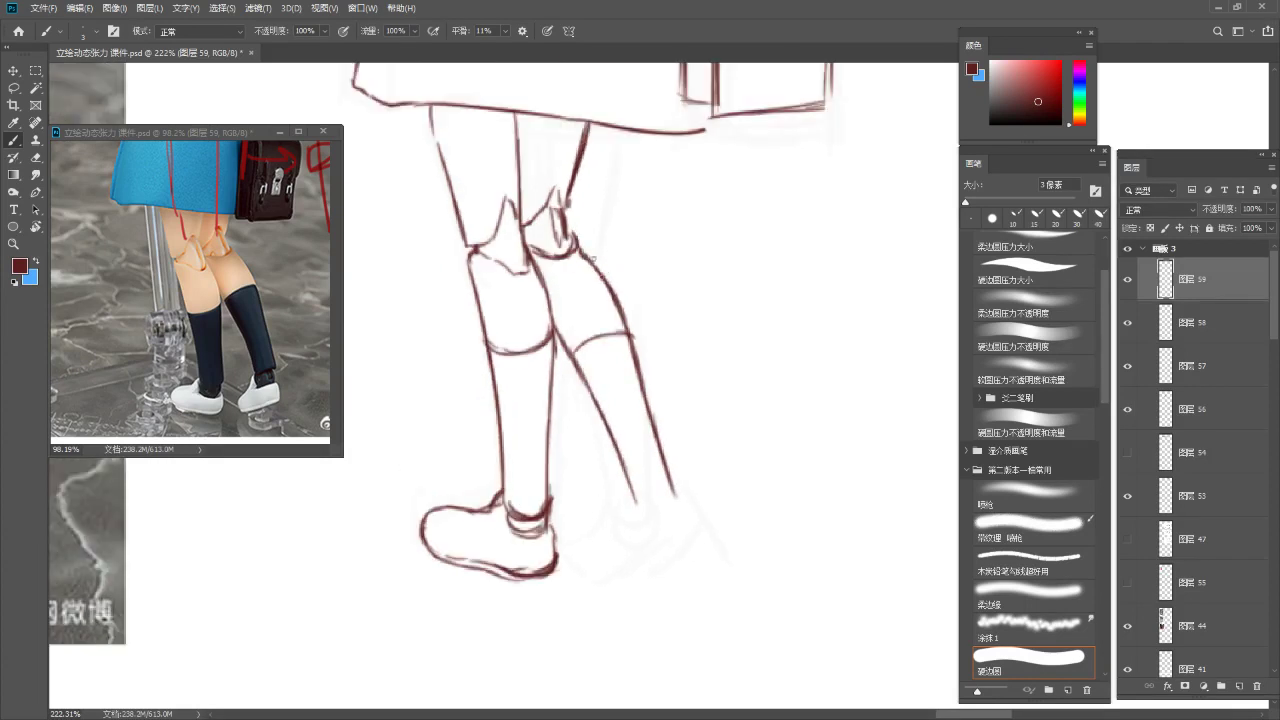
Close the lower end of the rear leg's sock with a short curve and sketch a round ankle joint beneath it
drag(647, 378, 630, 288)
mouse_move(590, 330)
mouse_down()
mouse_move(618, 392)
mouse_move(645, 406)
mouse_move(624, 407)
mouse_up()
key(ctrl+z)
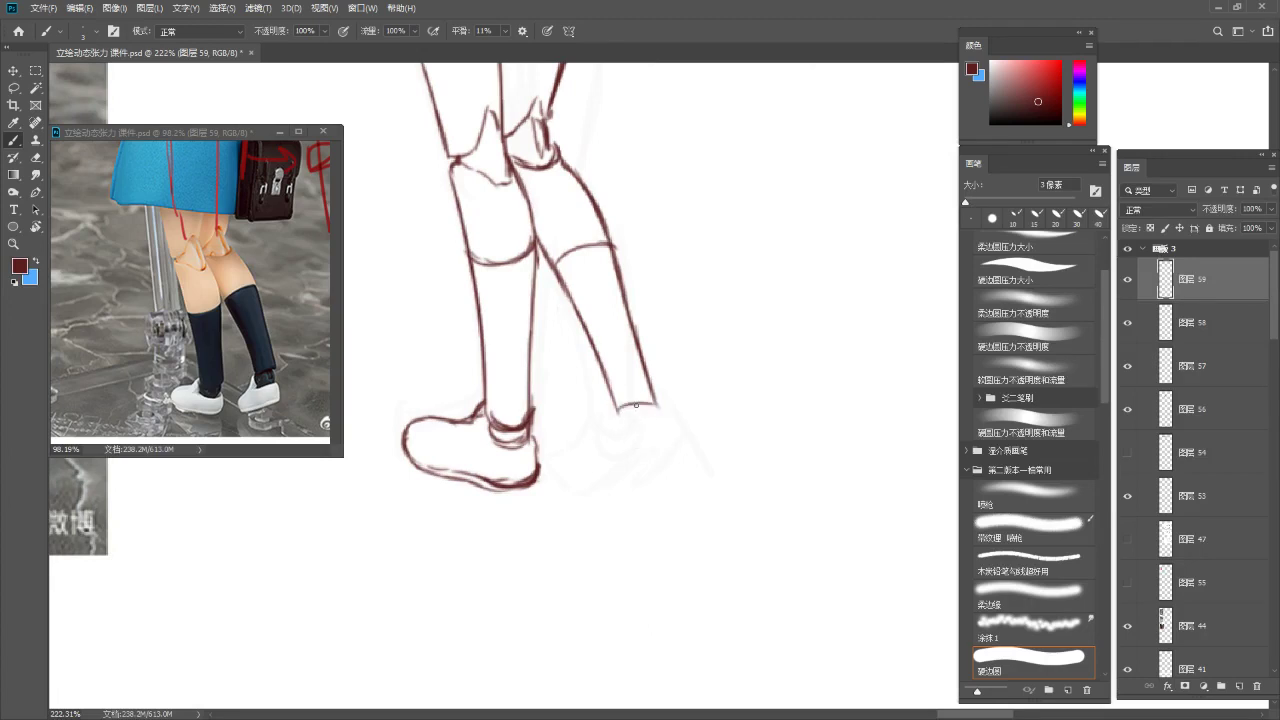
drag(620, 409, 655, 402)
mouse_move(627, 434)
mouse_down()
mouse_move(642, 434)
mouse_move(634, 450)
mouse_up()
key(ctrl+z)
mouse_move(617, 430)
mouse_down()
mouse_move(631, 437)
mouse_move(632, 404)
mouse_up()
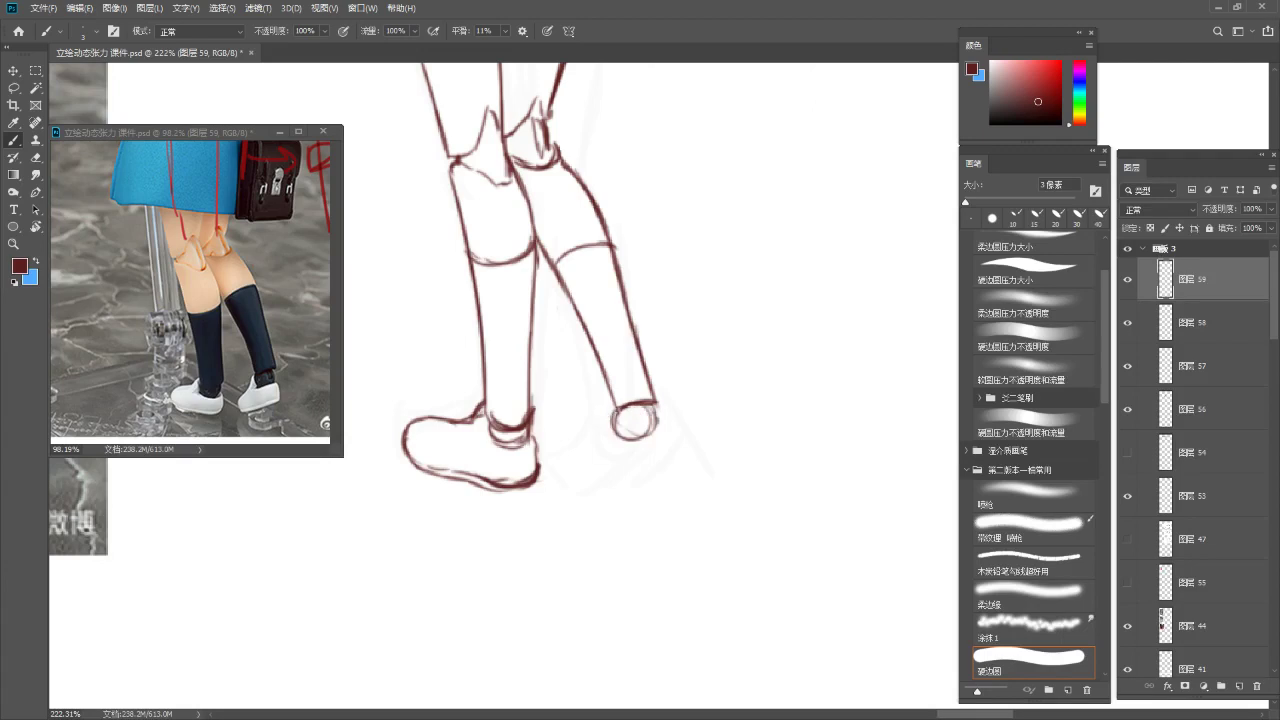
Draw the rear leg's shoe around the ankle joint, undoing and redrawing the sole, toe and heel strokes
key(ctrl+z)
drag(604, 437, 581, 458)
key(ctrl+z)
key(ctrl+z)
mouse_move(596, 485)
mouse_down()
mouse_move(659, 454)
mouse_move(649, 461)
mouse_up()
key(ctrl+z)
key(ctrl+z)
drag(588, 488, 658, 463)
drag(617, 479, 662, 460)
drag(658, 416, 670, 457)
key(ctrl+z)
key(ctrl+z)
key(ctrl+z)
drag(590, 490, 667, 462)
mouse_move(606, 428)
mouse_down()
mouse_move(621, 450)
mouse_move(664, 430)
mouse_move(611, 443)
mouse_move(664, 427)
mouse_move(591, 508)
mouse_up()
key(ctrl+z)
key(ctrl+z)
key(ctrl+z)
key(ctrl+z)
key(ctrl+z)
drag(655, 396, 629, 379)
Examine the proportions of the whole sketched figure against the full reference photo
scroll(655, 428, down, 2)
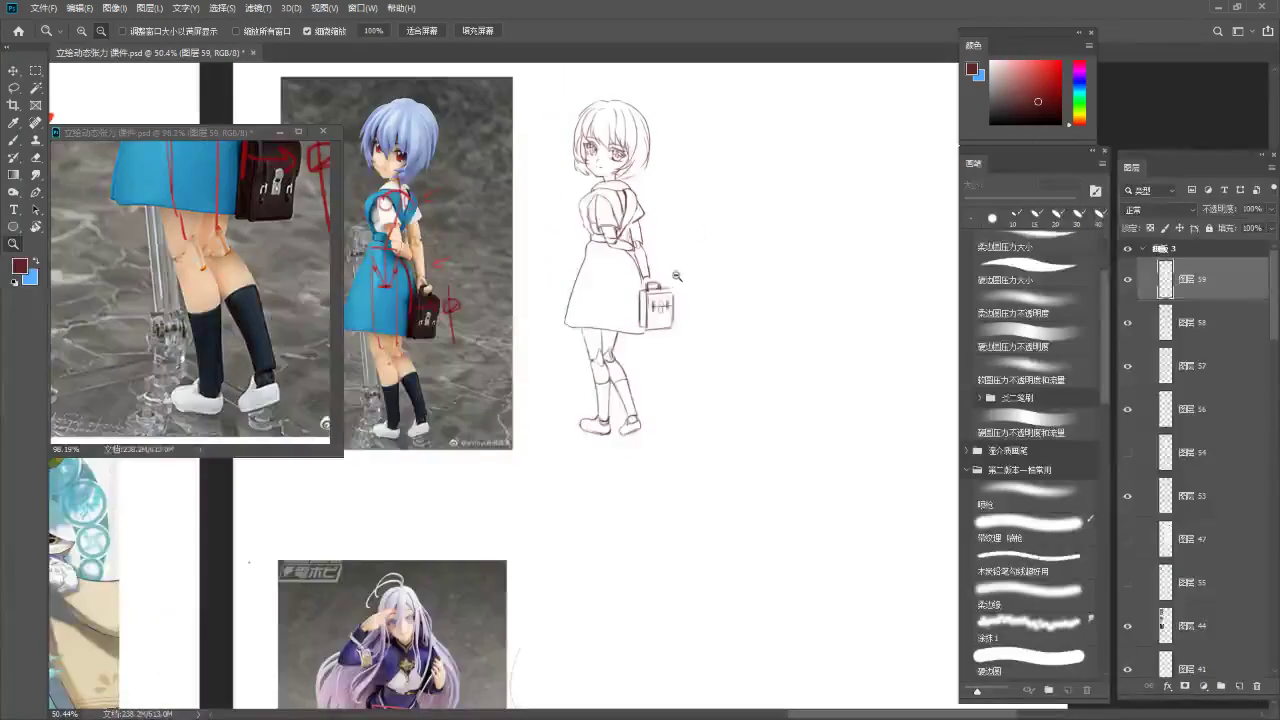
scroll(679, 261, up, 3)
scroll(335, 222, down, 4)
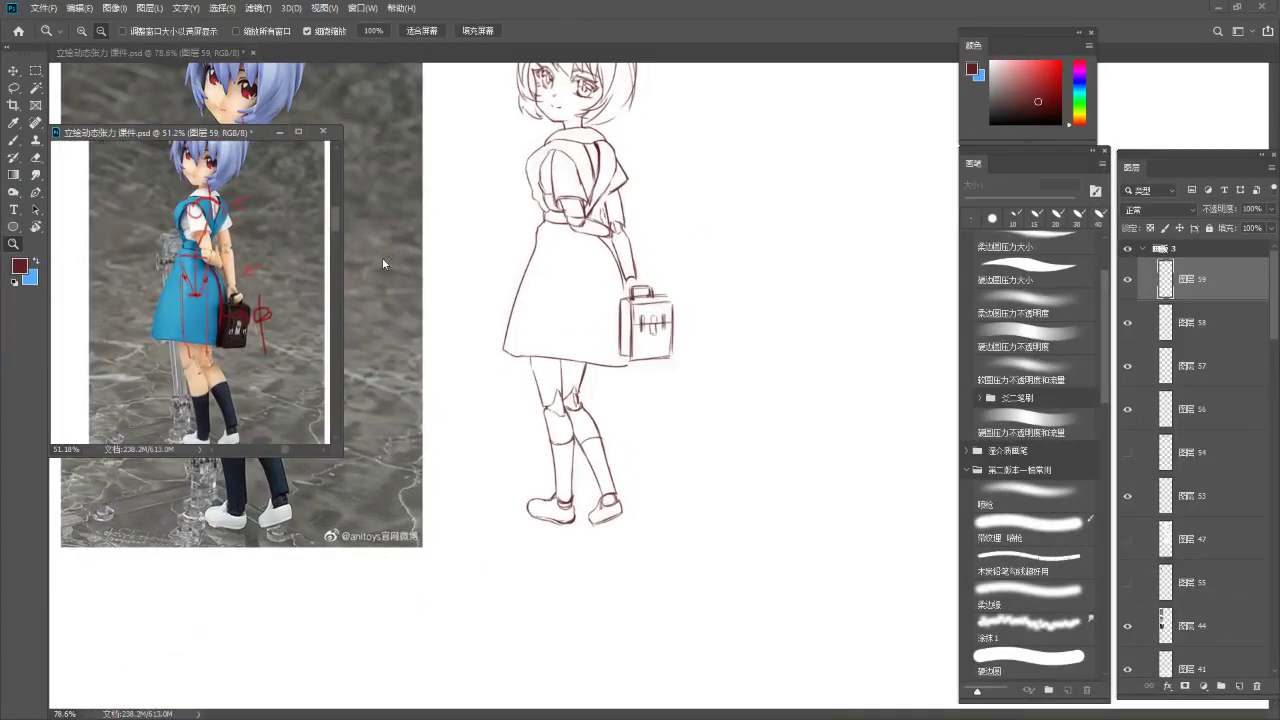
scroll(695, 231, up, 5)
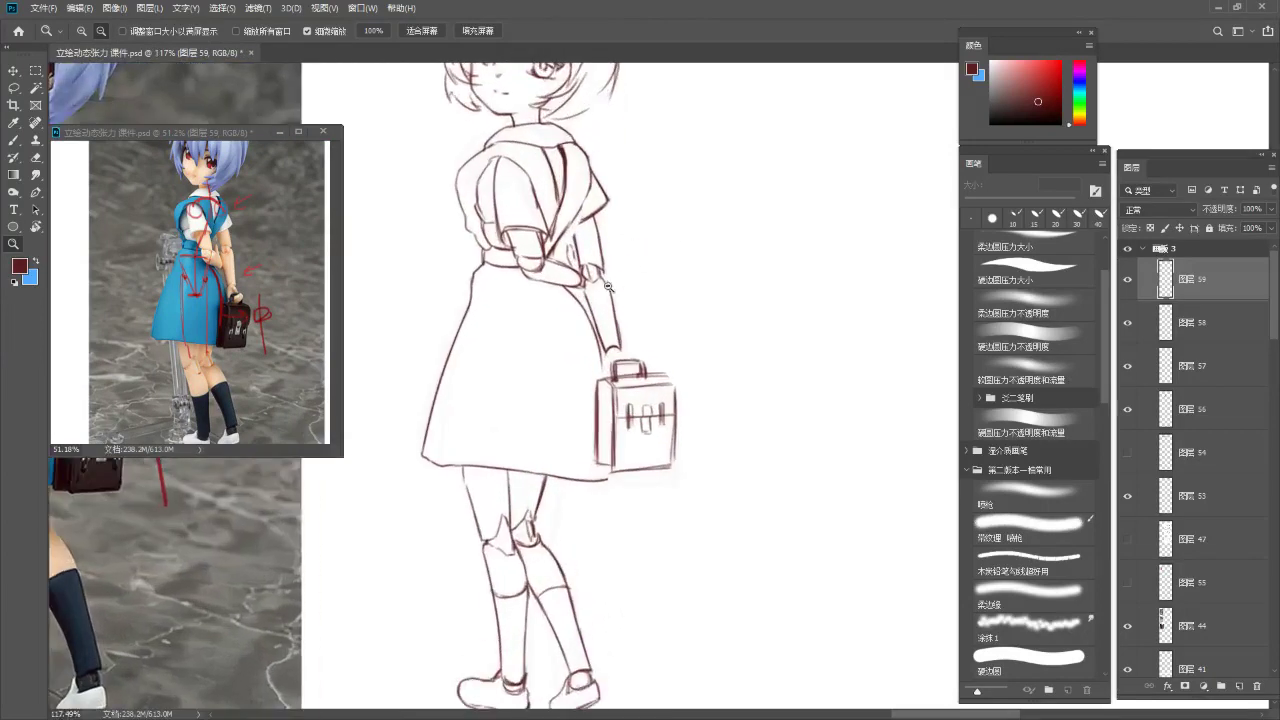
scroll(617, 281, down, 2)
scroll(598, 234, down, 2)
scroll(598, 234, up, 3)
Reduce the eraser to 7 px and erase the excess skirt line beside the wrist above the bag
key(b)
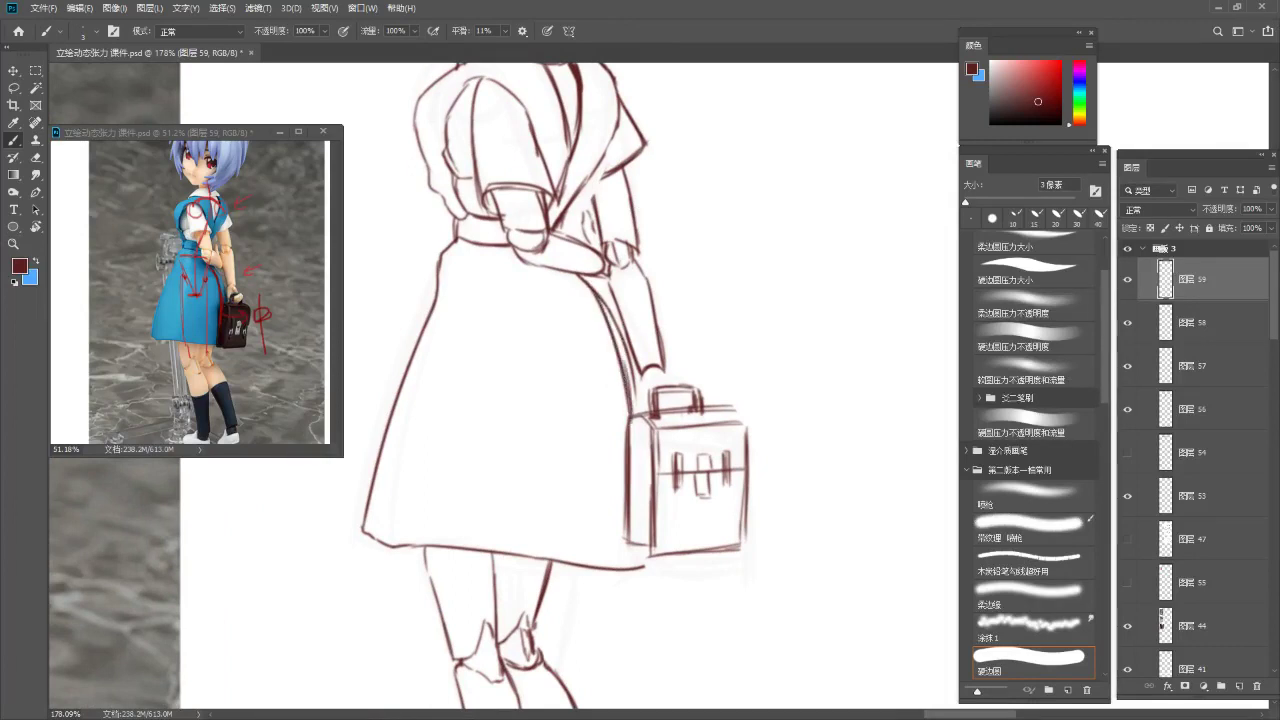
key(e)
key(bracketleft)
key(bracketleft)
key(bracketleft)
key(bracketleft)
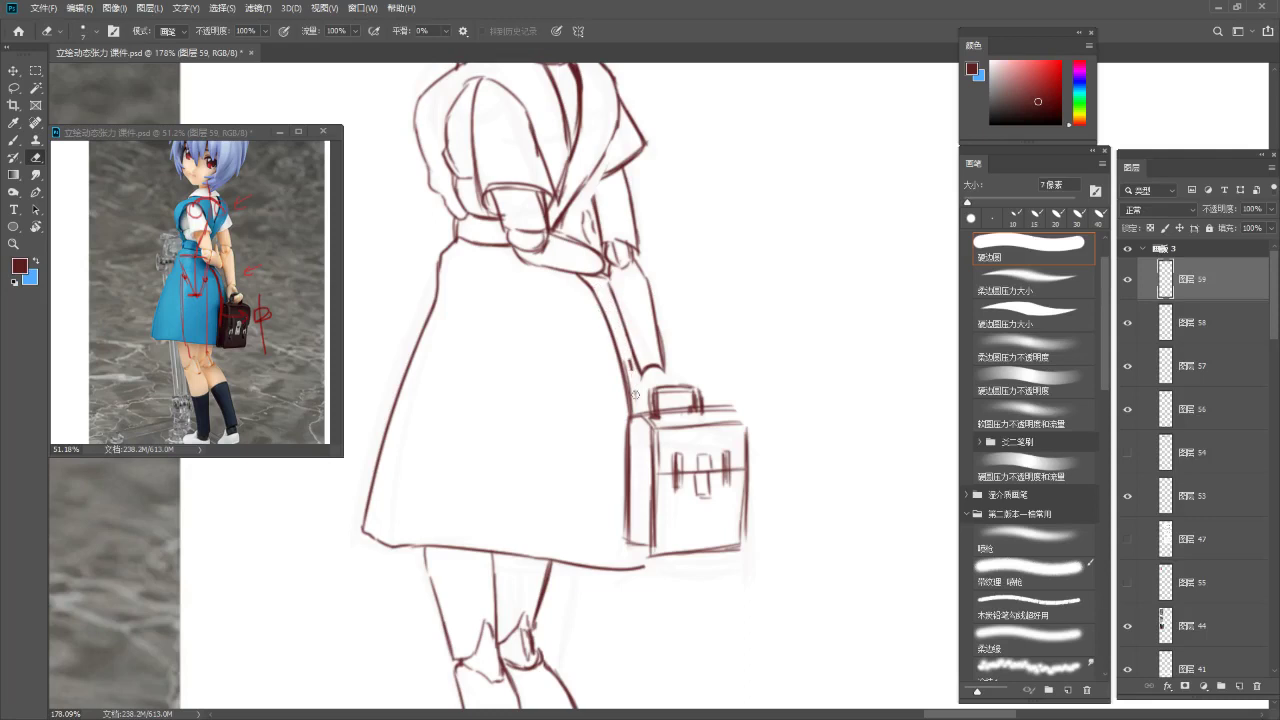
Compare the sketch's head, collar and torso with the upper body in the reference photo
key(z)
drag(626, 337, 568, 440)
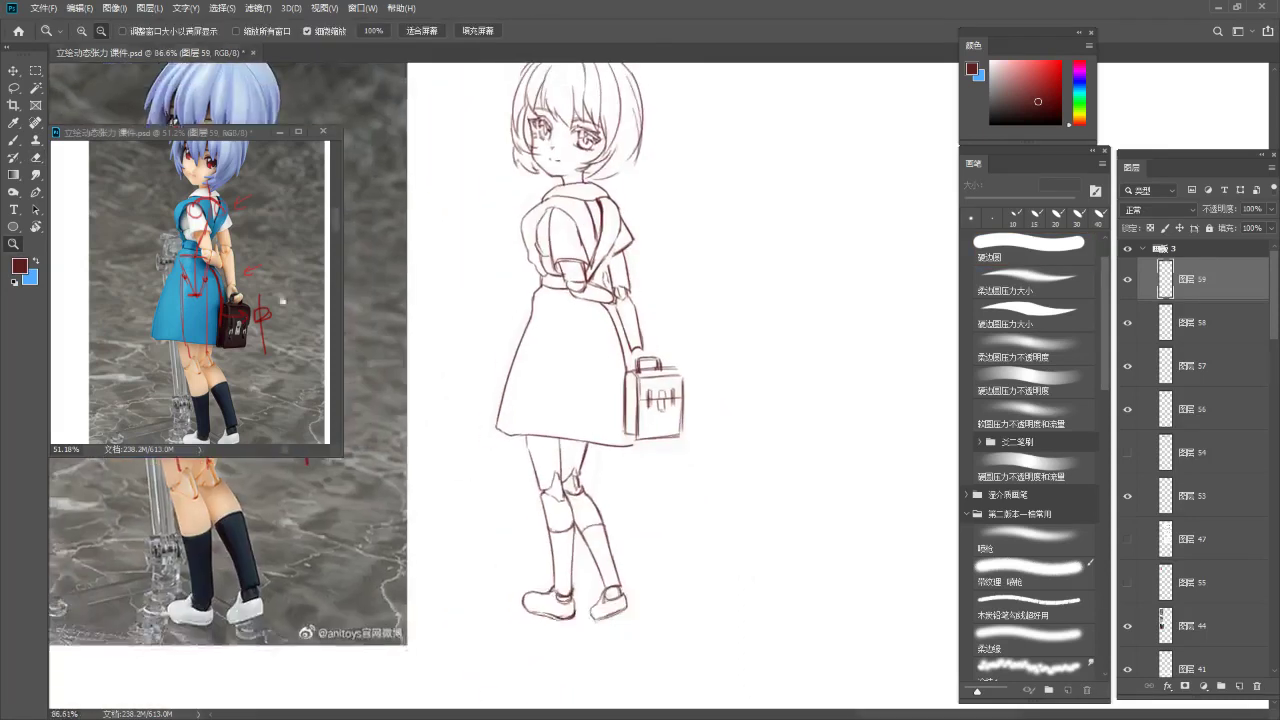
drag(290, 276, 259, 343)
drag(641, 212, 738, 106)
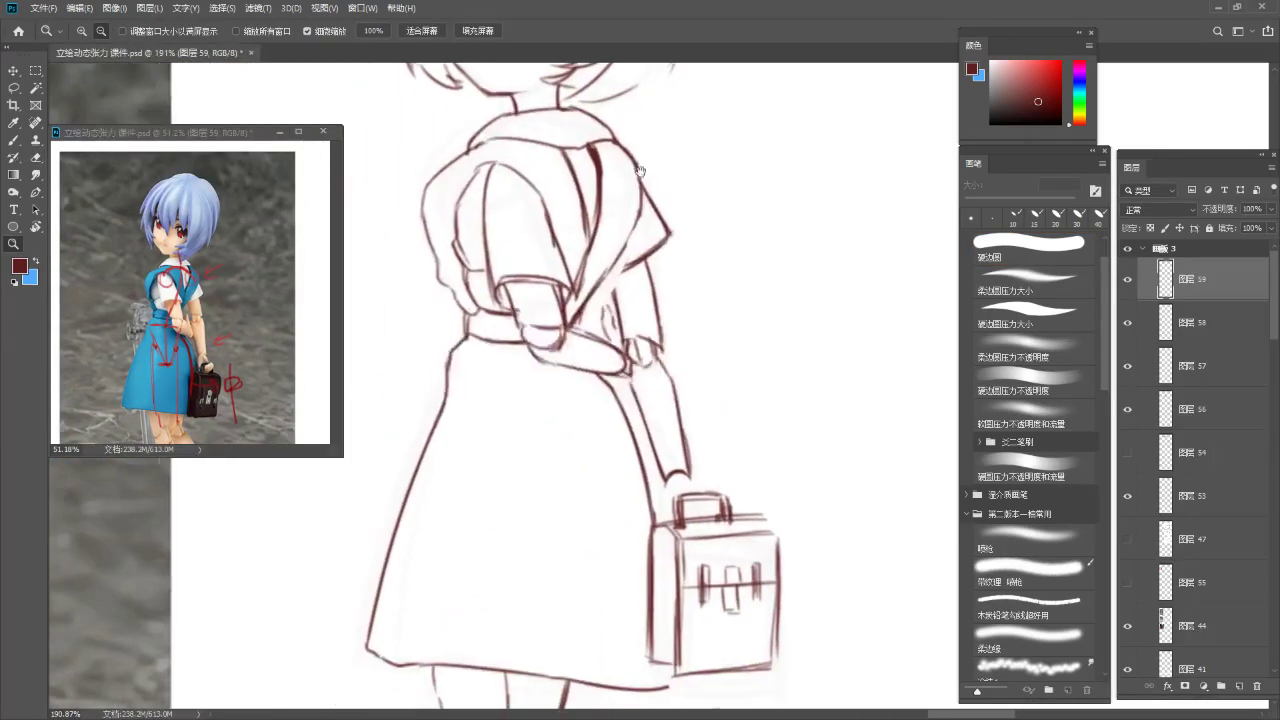
key(b)
mouse_move(640, 184)
mouse_down()
mouse_move(604, 300)
mouse_move(633, 207)
mouse_up()
key(ctrl+z)
key(z)
drag(633, 207, 610, 338)
drag(630, 276, 636, 260)
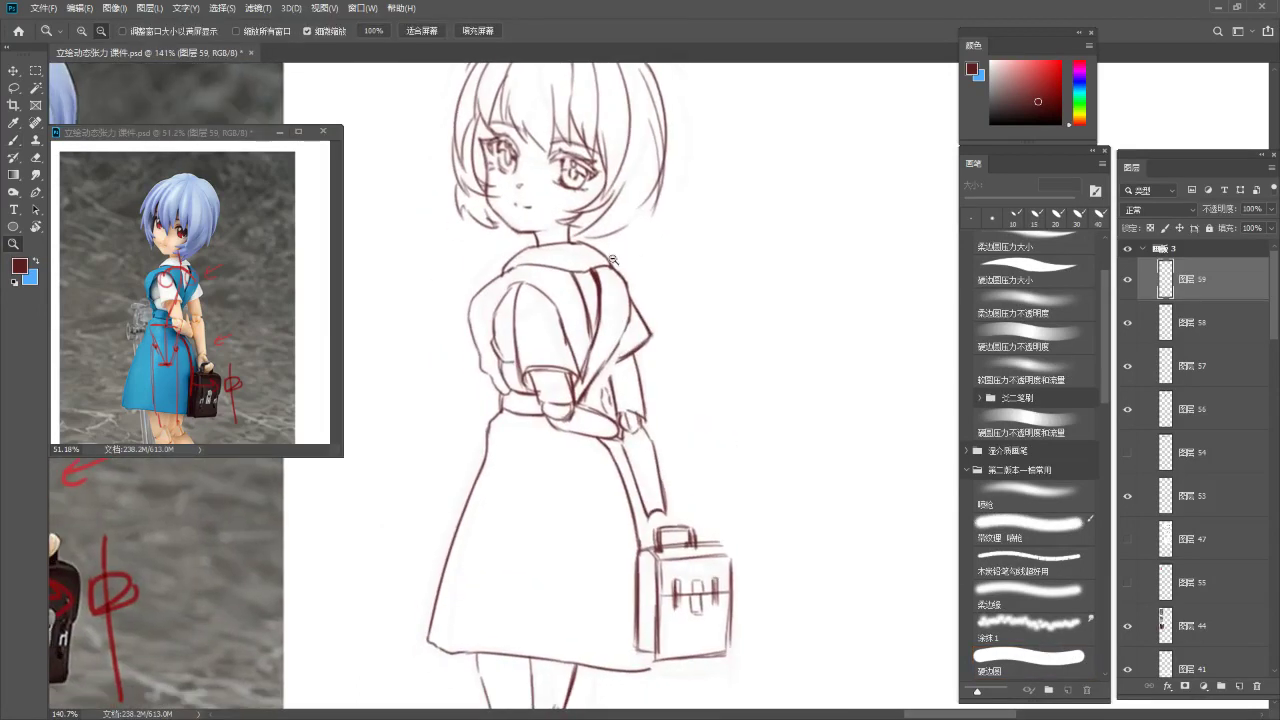
Strengthen the armhole edge behind the near sleeve and the shoulder strap lines below the collar with the 3 px brush
key(b)
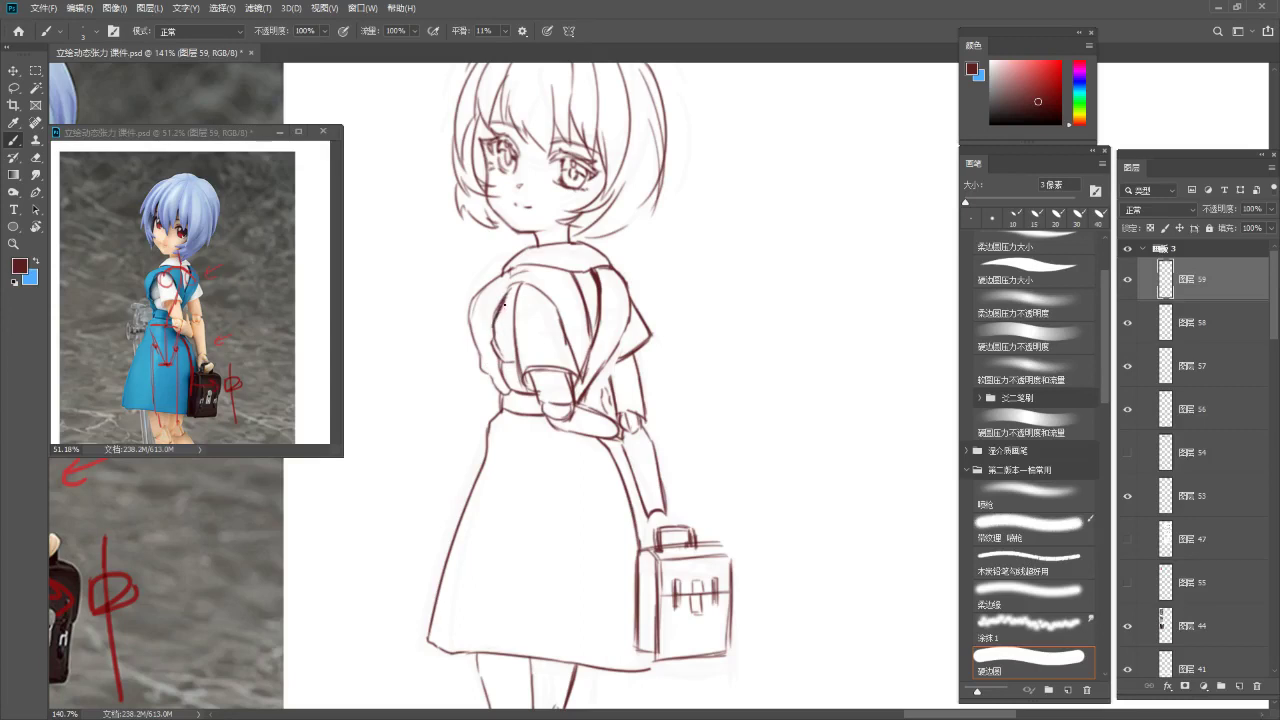
drag(494, 331, 500, 347)
drag(507, 292, 525, 284)
mouse_move(574, 290)
mouse_down()
mouse_move(584, 264)
mouse_move(582, 288)
mouse_up()
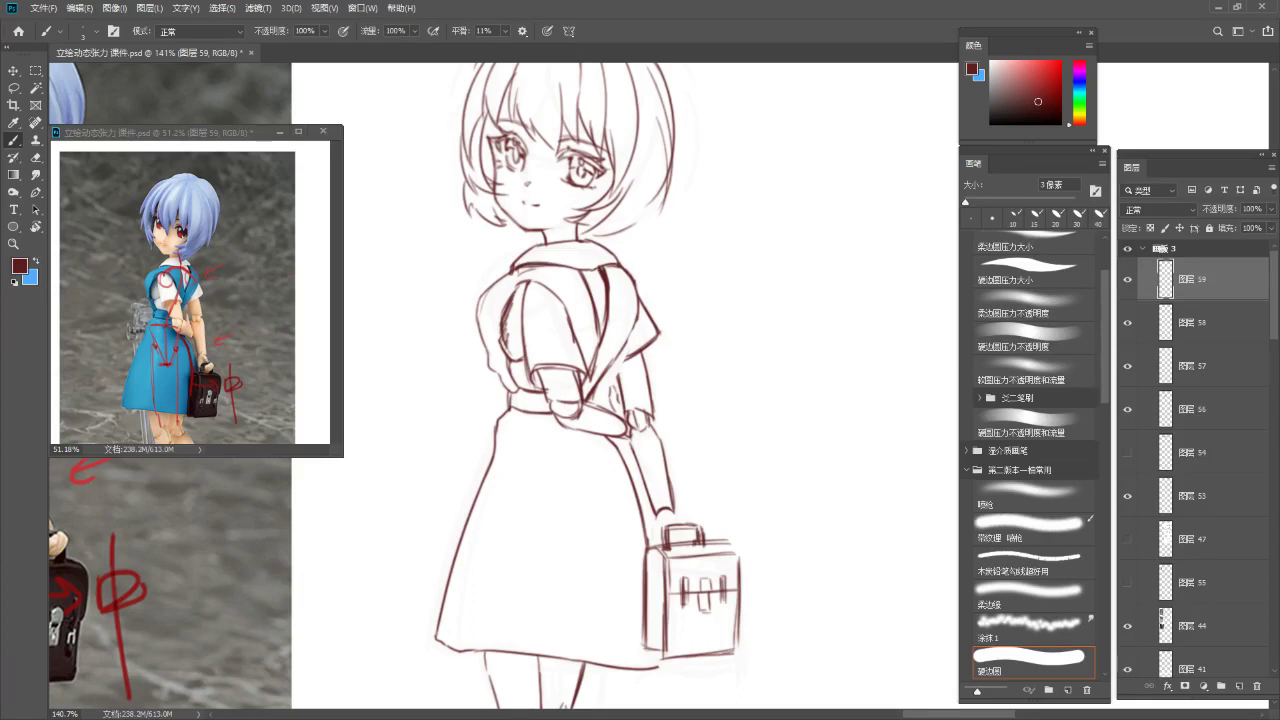
drag(592, 290, 645, 290)
Check which drawing 图层 58 holds by toggling its visibility and merge it down into 图层 57
drag(564, 230, 586, 326)
alt+click(585, 326)
click(1128, 323)
click(1128, 323)
click(1166, 332)
key(ctrl+e)
Scale the head drawing on 图层 57 down slightly with Free Transform and nudge it sideways over the neck
key(ctrl+t)
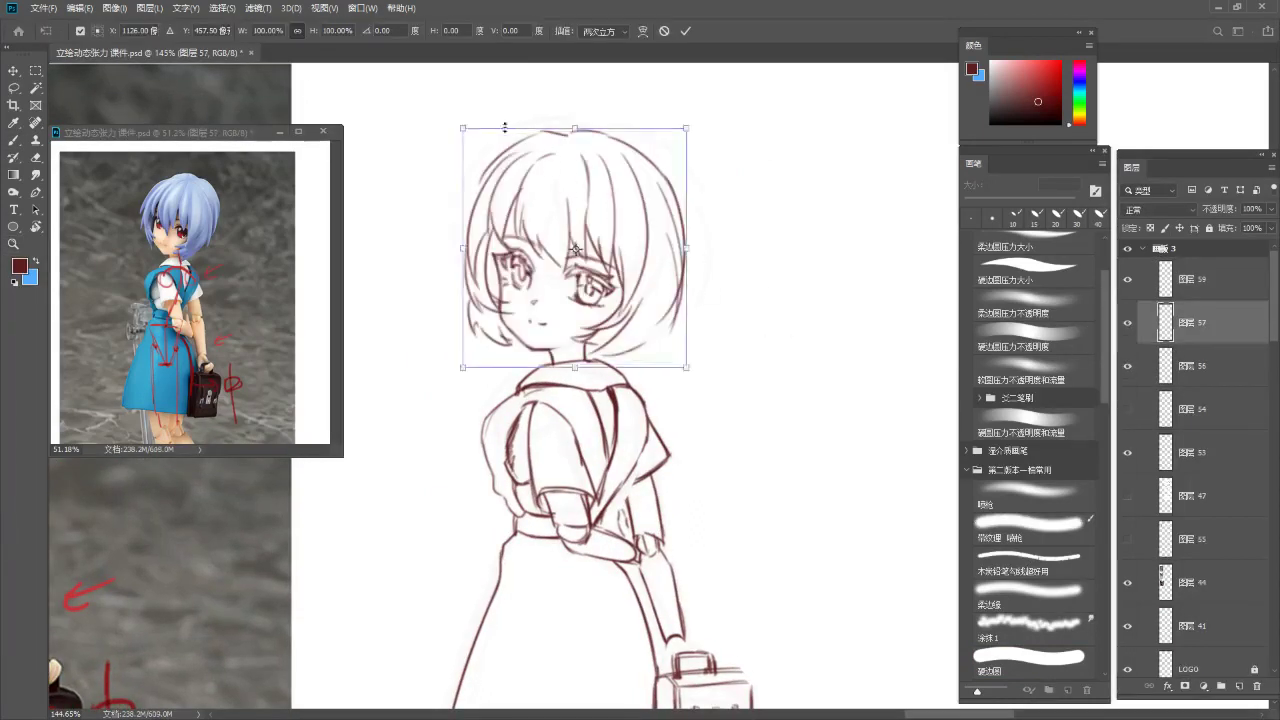
mouse_move(463, 128)
mouse_down()
mouse_move(478, 143)
mouse_move(517, 70)
mouse_up()
key(Return)
key(ctrl+Left)
key(b)
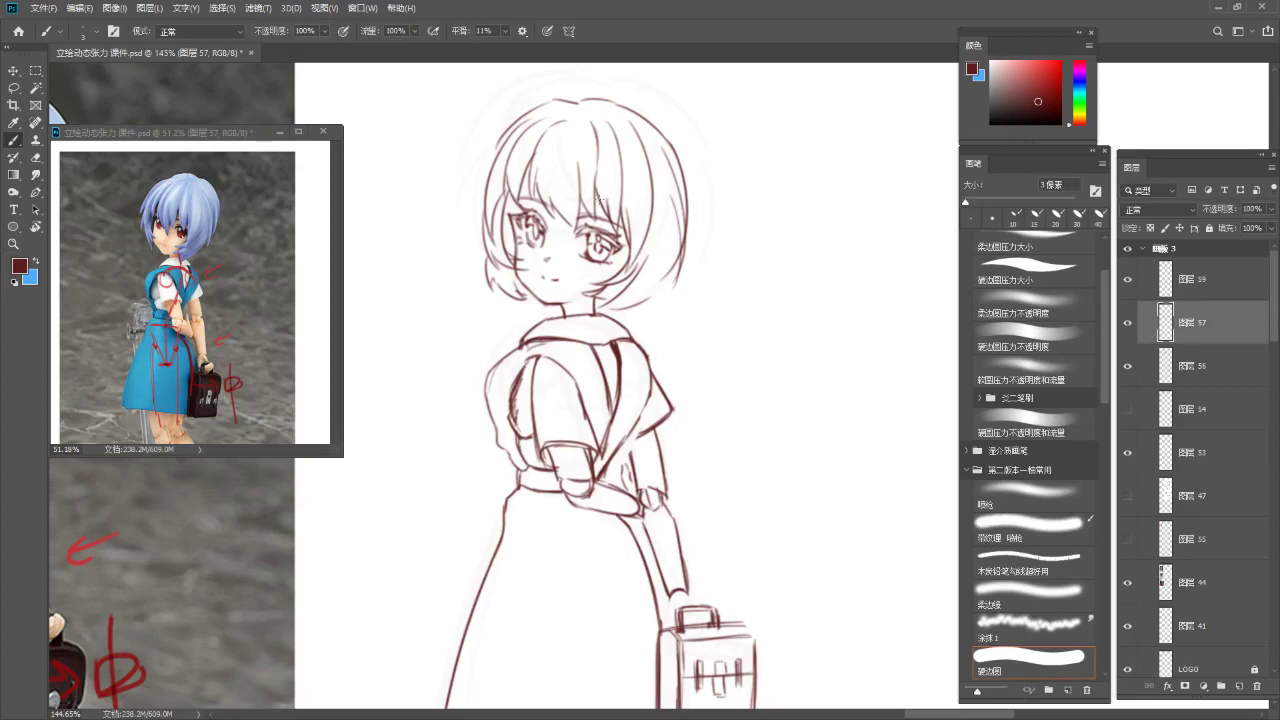
Make 图层 59 active and touch up the neck and collar lines below the hair
click(1190, 280)
mouse_move(624, 292)
mouse_down()
mouse_move(620, 229)
mouse_move(598, 254)
mouse_move(592, 311)
mouse_up()
key(ctrl+z)
key(ctrl+z)
drag(562, 271, 578, 293)
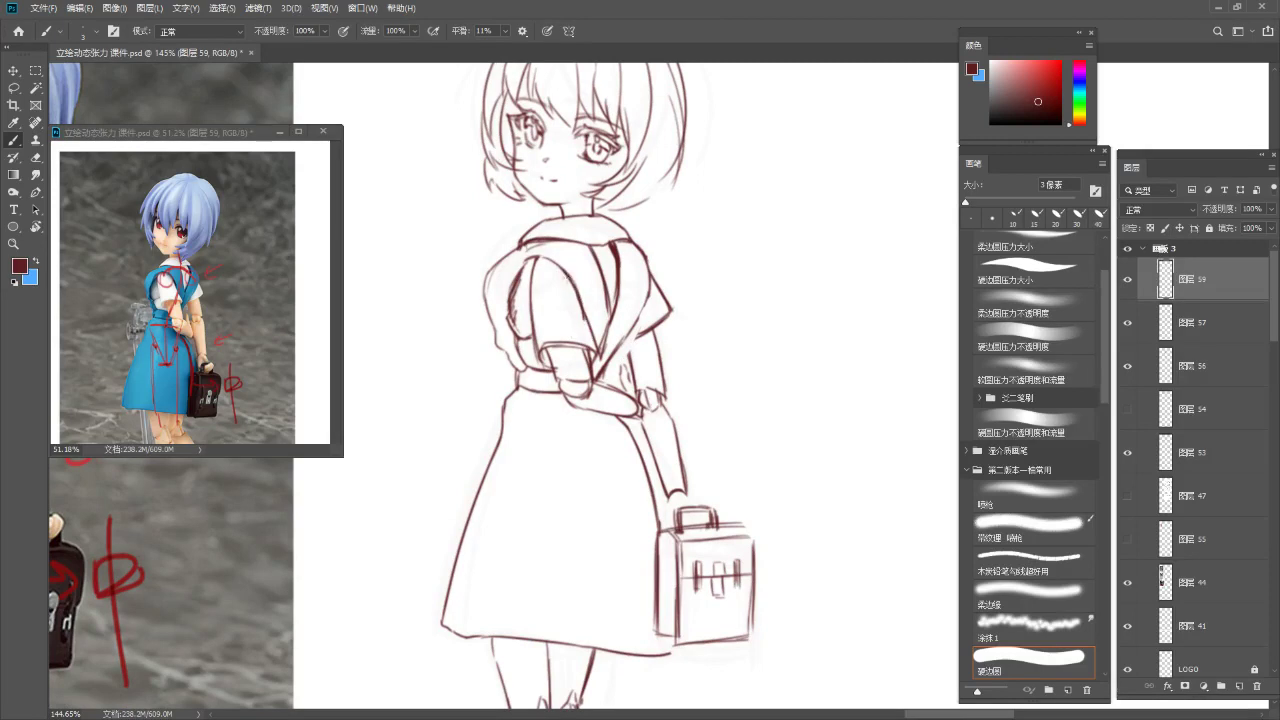
key(e)
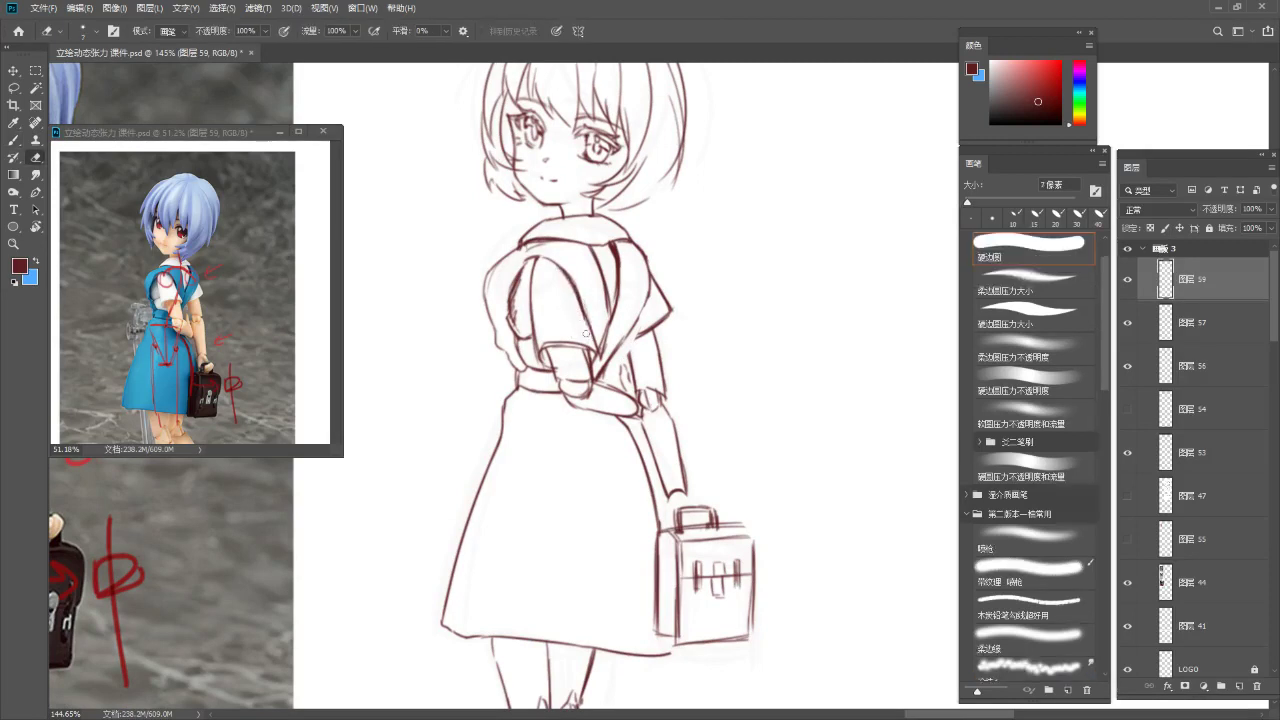
key(b)
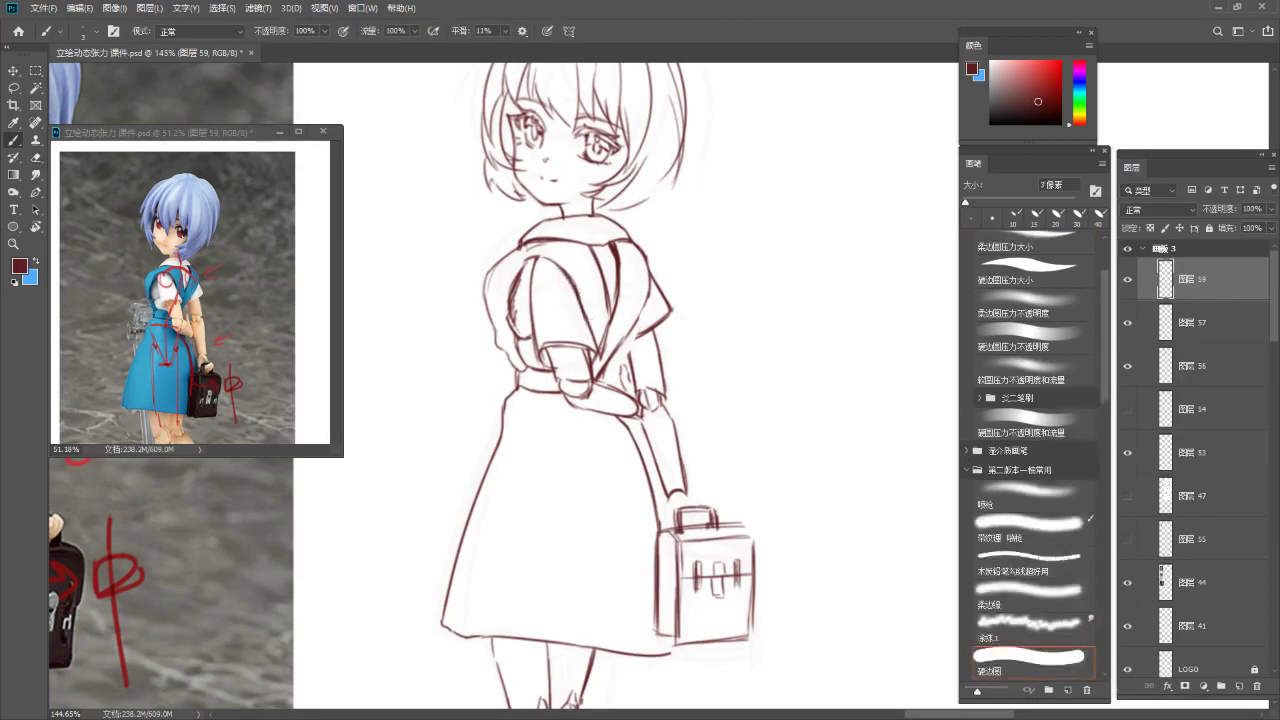
Clean up the shoulder strap lines below the collar by alternately erasing stray marks and redrawing them
scroll(580, 285, up, 2)
key(e)
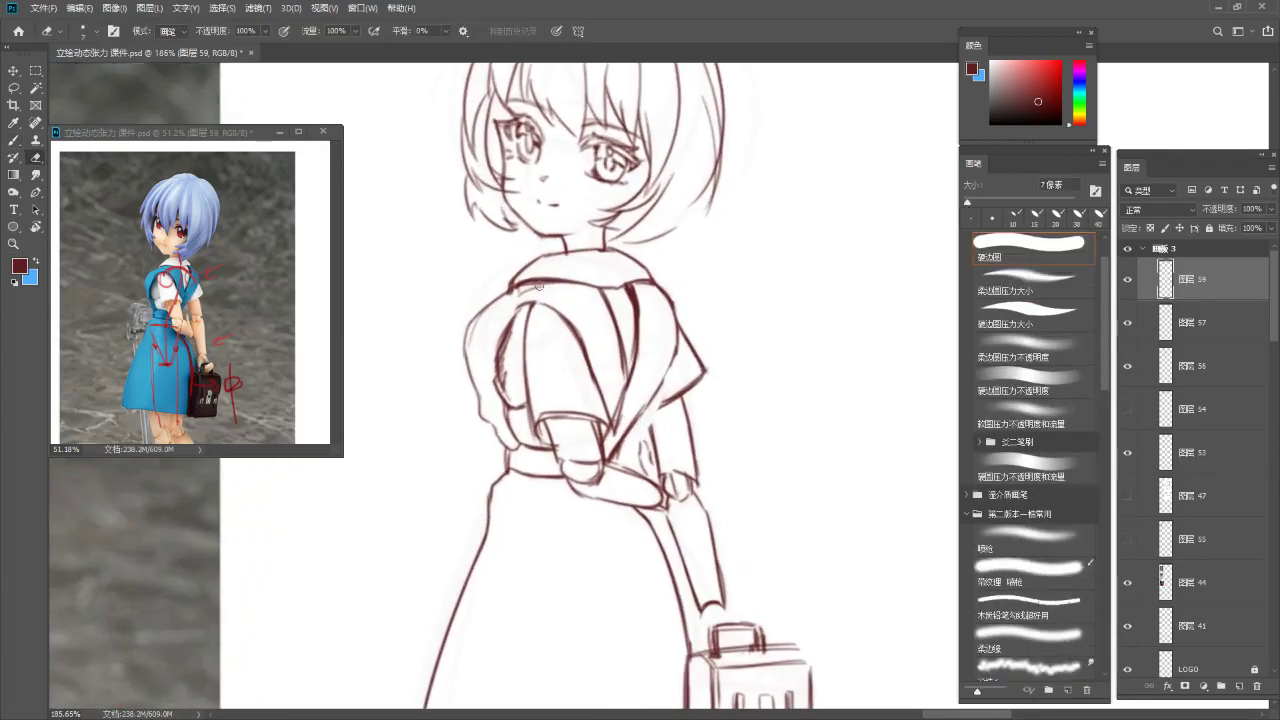
key(b)
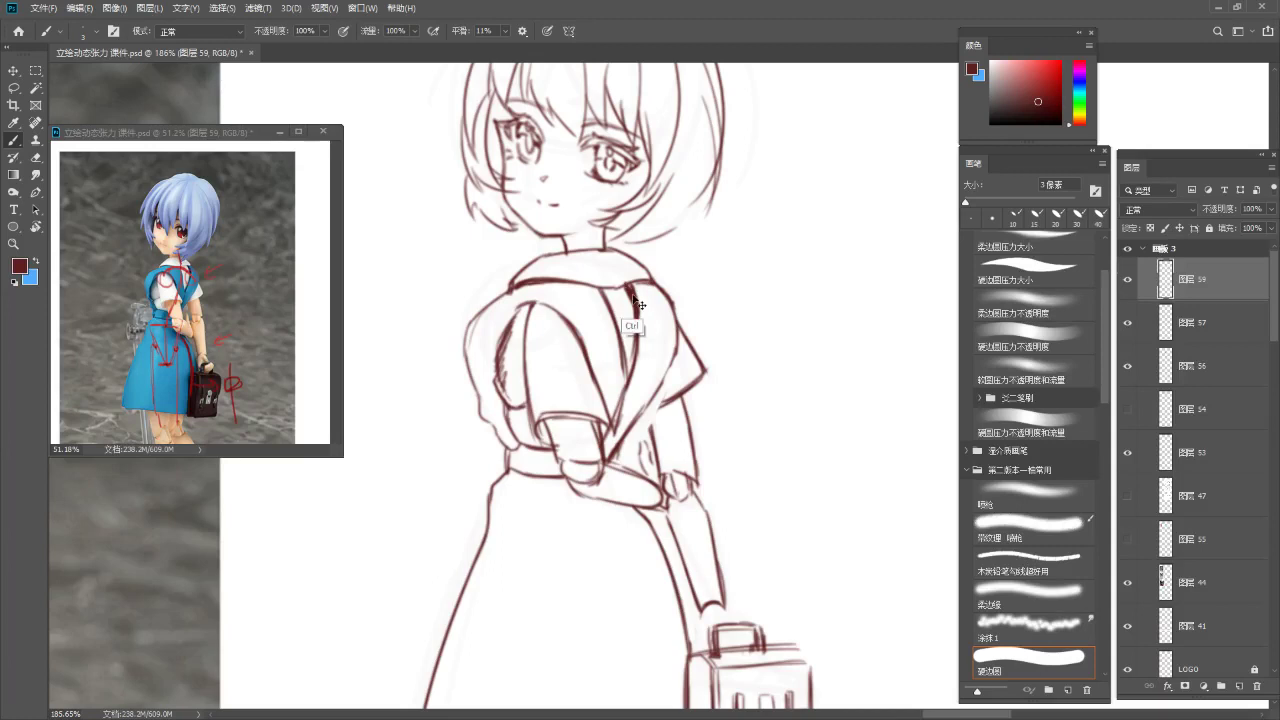
key(e)
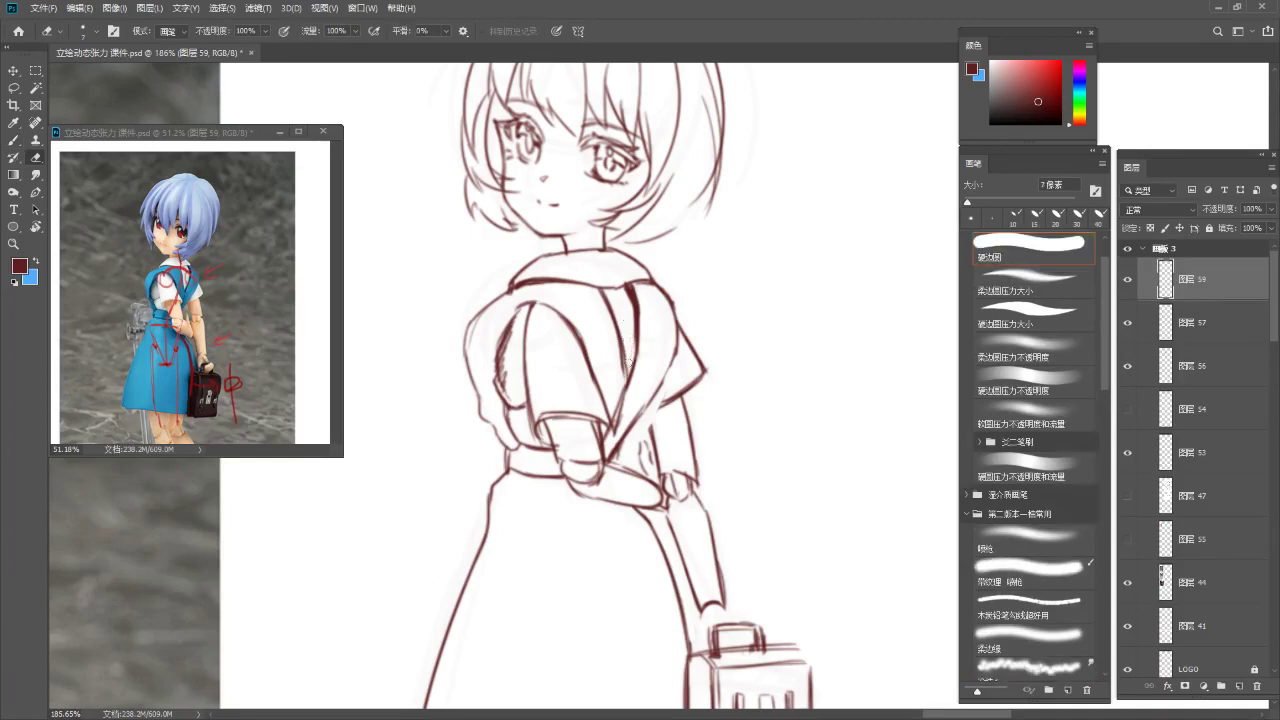
key(b)
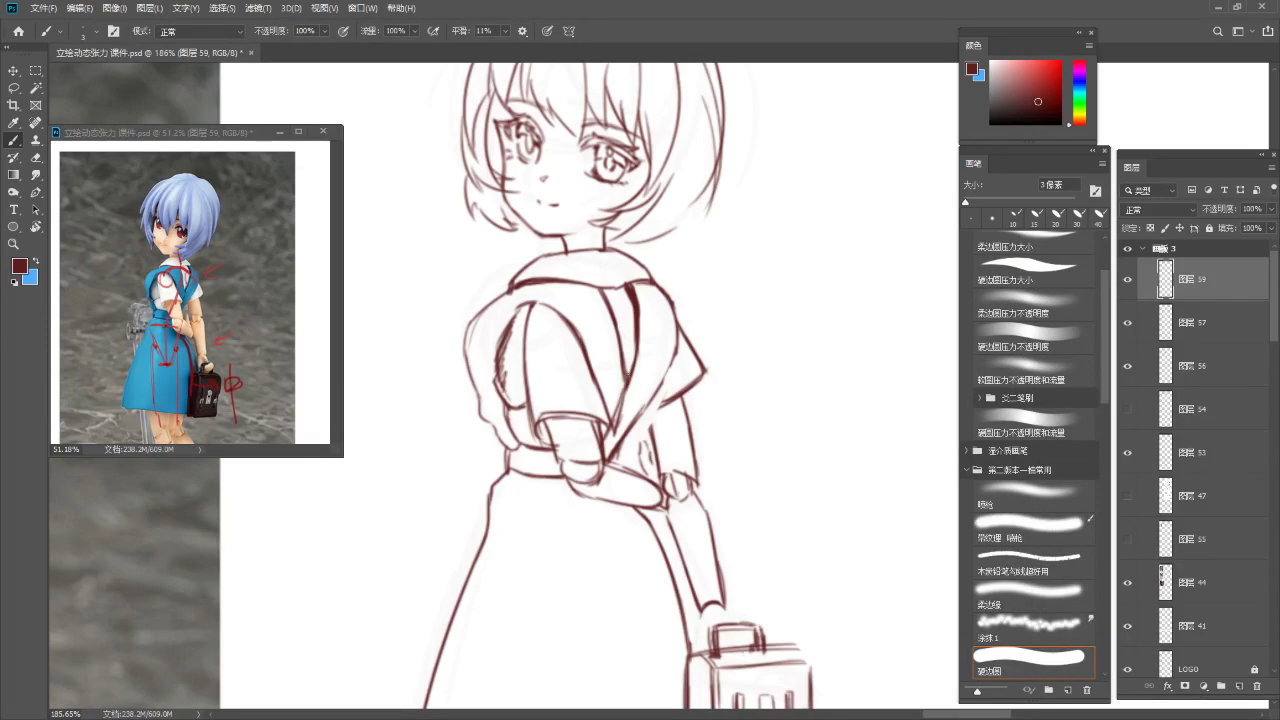
mouse_move(621, 405)
mouse_down()
mouse_move(613, 312)
mouse_move(604, 341)
mouse_up()
key(e)
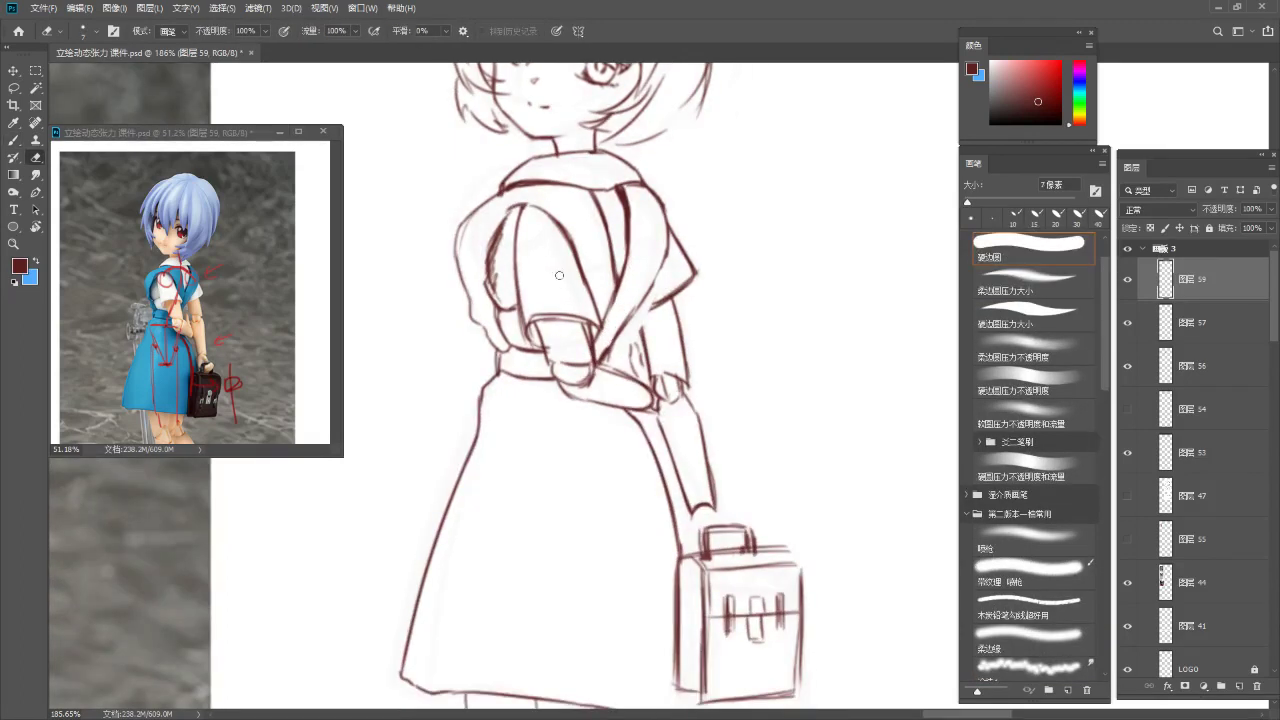
Refine the lower corner of the near sleeve's cuff, erasing stray marks and redrawing its edge against the reference photo
key(z)
drag(570, 300, 593, 298)
drag(194, 304, 279, 271)
mouse_move(533, 284)
mouse_down()
mouse_move(560, 252)
mouse_move(545, 249)
mouse_up()
key(b)
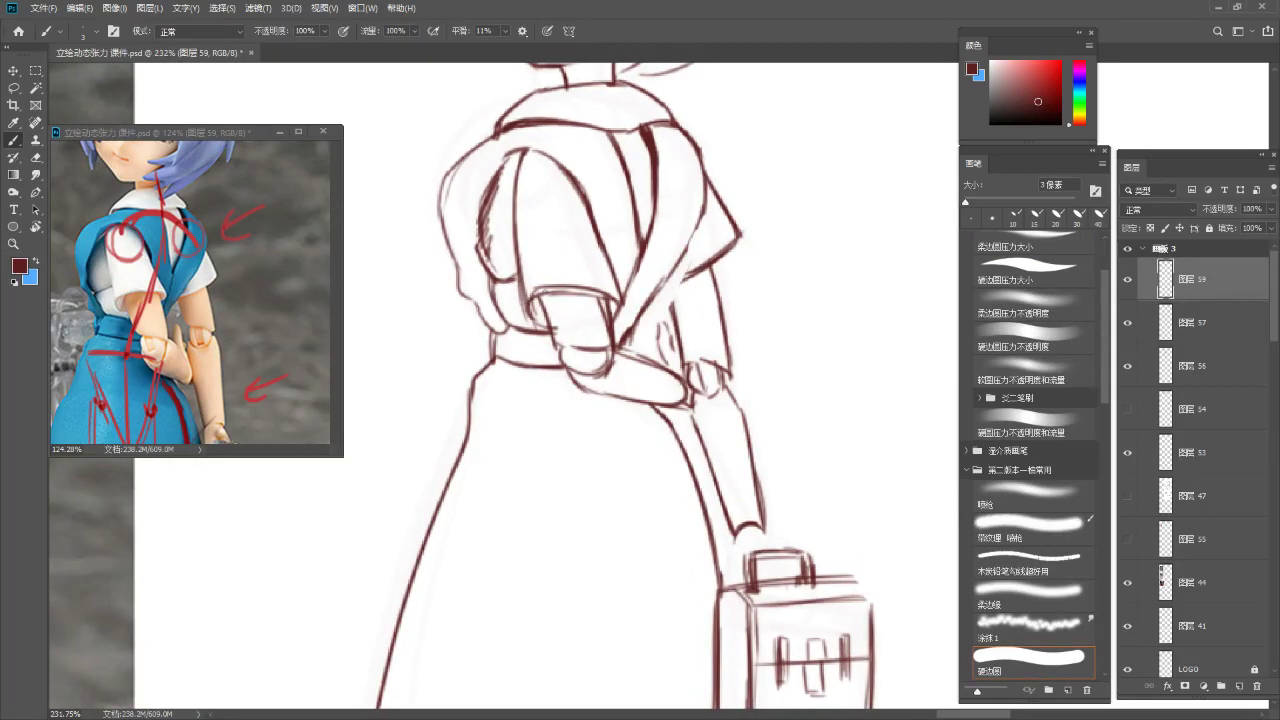
key(e)
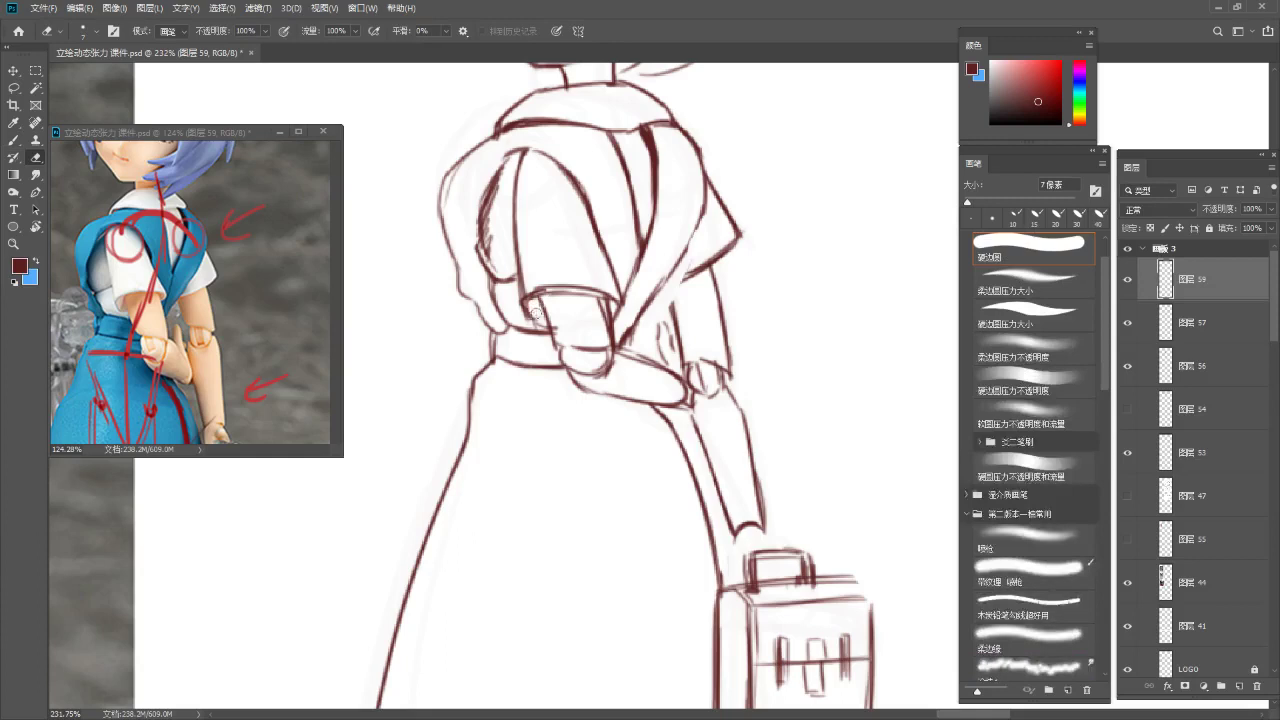
key(b)
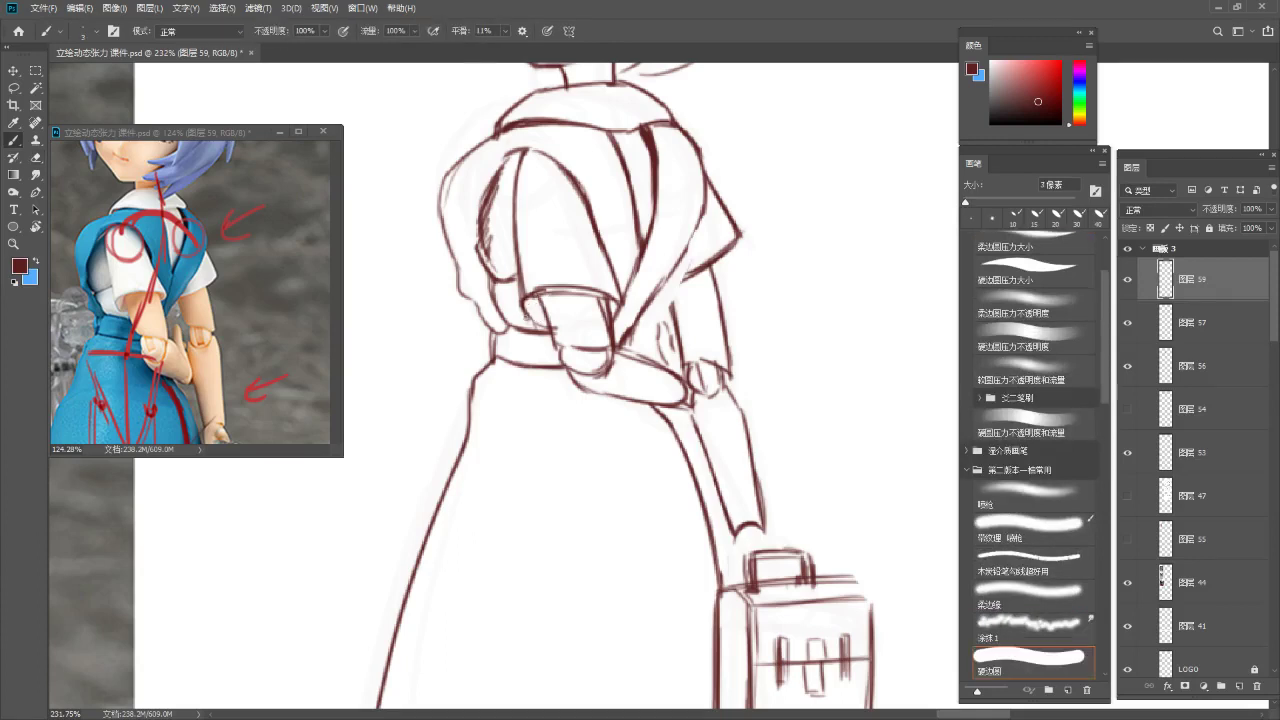
key(ctrl+z)
drag(529, 315, 545, 323)
key(e)
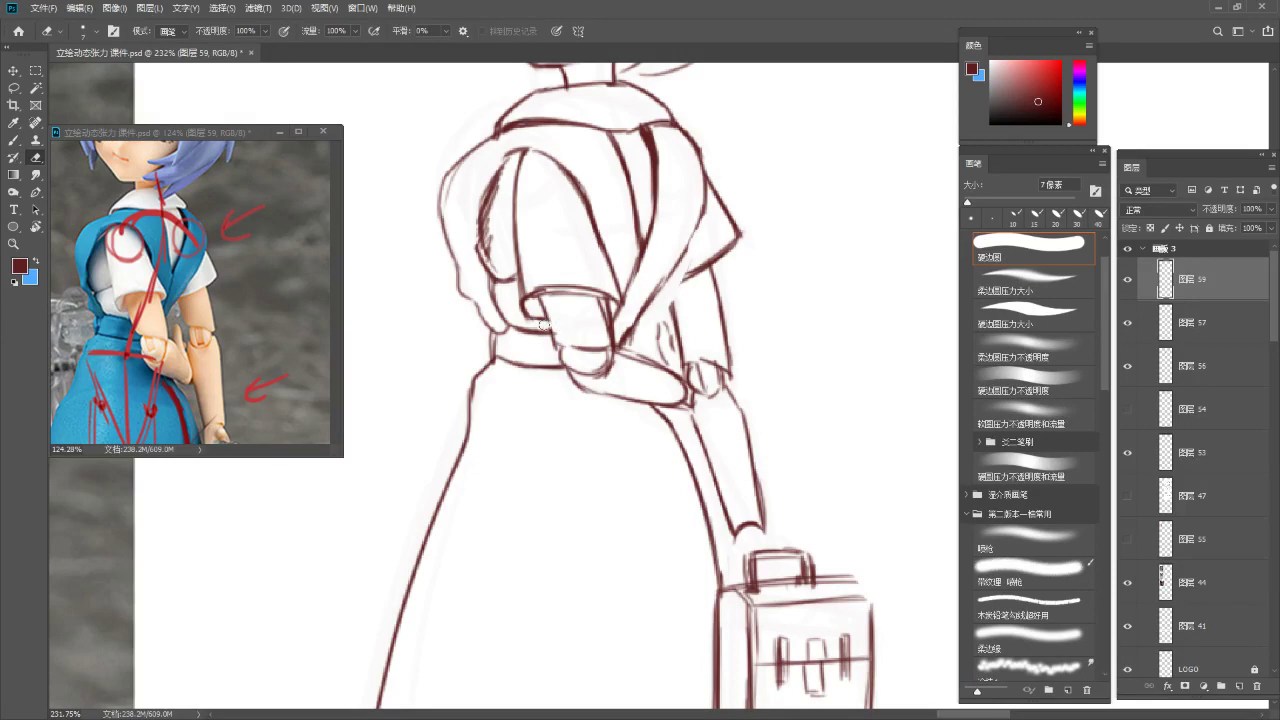
Rework both side lines of the near arm where it emerges below the sleeve cuff
key(b)
key(ctrl+z)
mouse_move(541, 294)
mouse_down()
mouse_move(559, 358)
mouse_move(614, 348)
mouse_up()
key(ctrl+z)
key(ctrl+z)
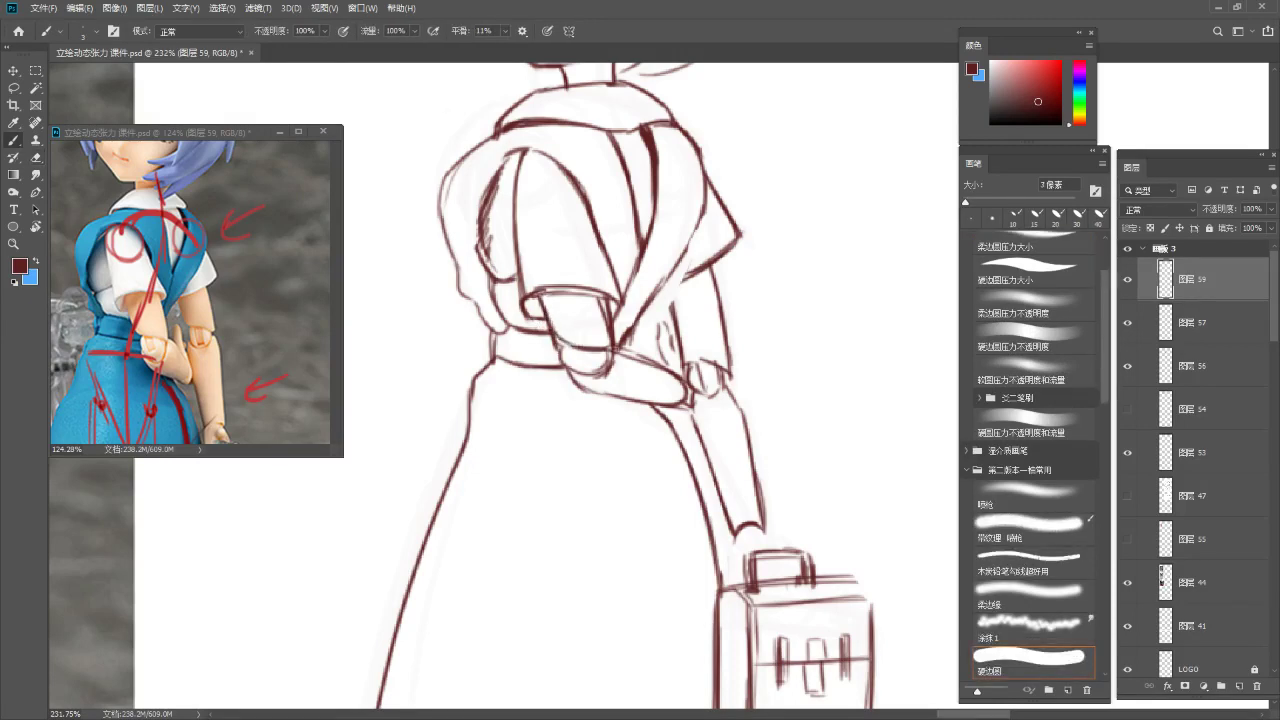
key(e)
drag(599, 297, 616, 342)
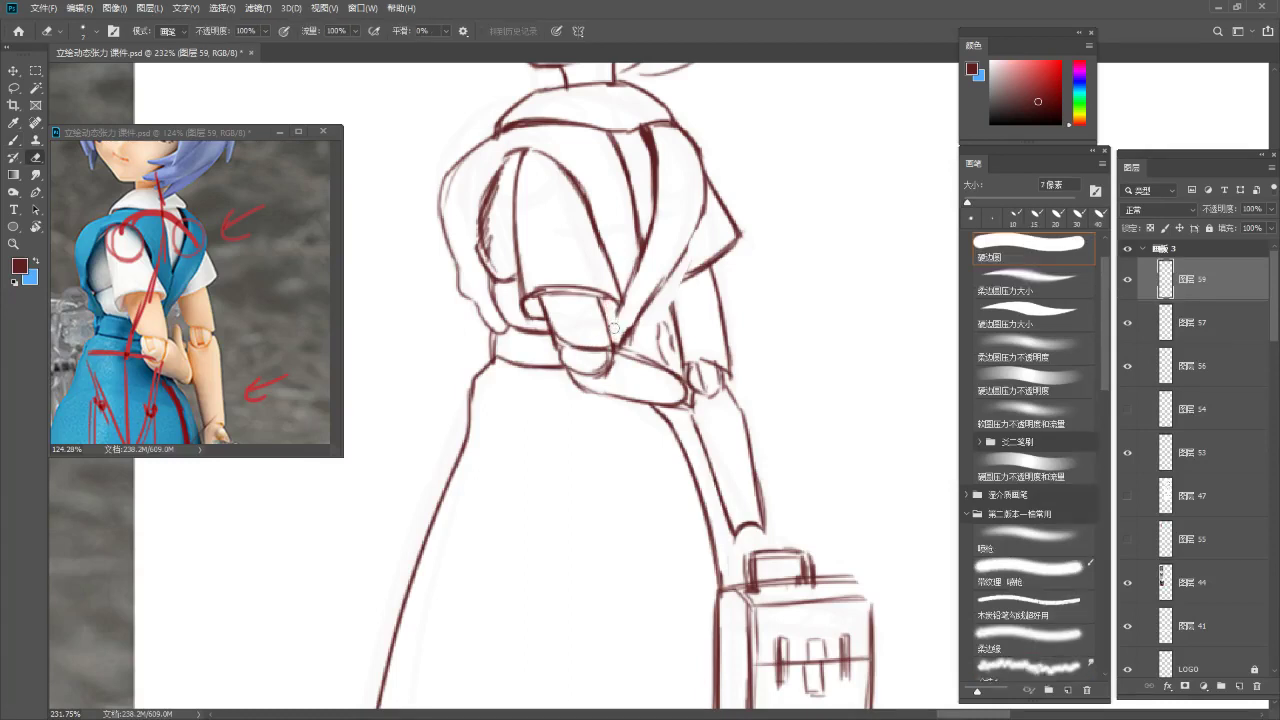
Redraw the near arm's lower edge and the round elbow joint above the waistband, undoing strokes that miss
key(b)
key([)
key([)
key([)
key([)
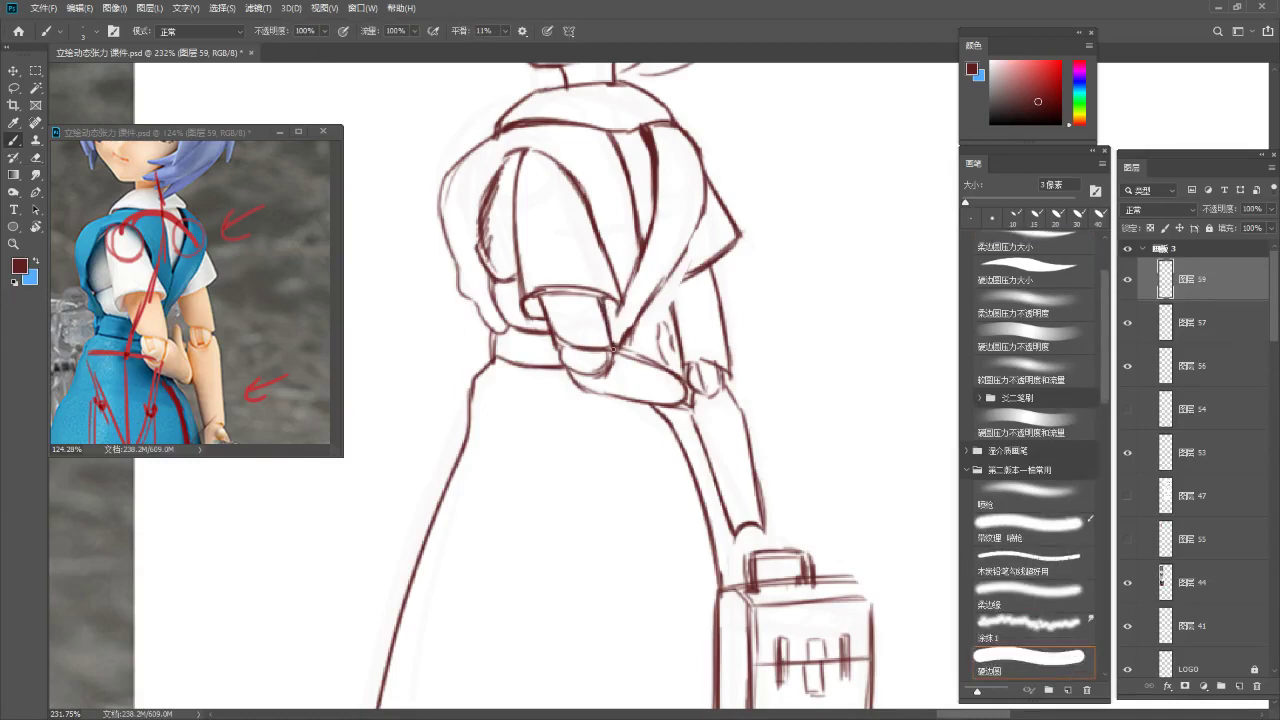
drag(577, 348, 604, 349)
key(ctrl+z)
key(])
key(])
key(])
key(])
key(ctrl+z)
mouse_move(576, 346)
mouse_down()
mouse_move(611, 347)
mouse_move(570, 368)
mouse_move(604, 373)
mouse_move(588, 381)
mouse_move(598, 397)
mouse_move(495, 437)
mouse_up()
key(ctrl+z)
key(ctrl+z)
key(ctrl+z)
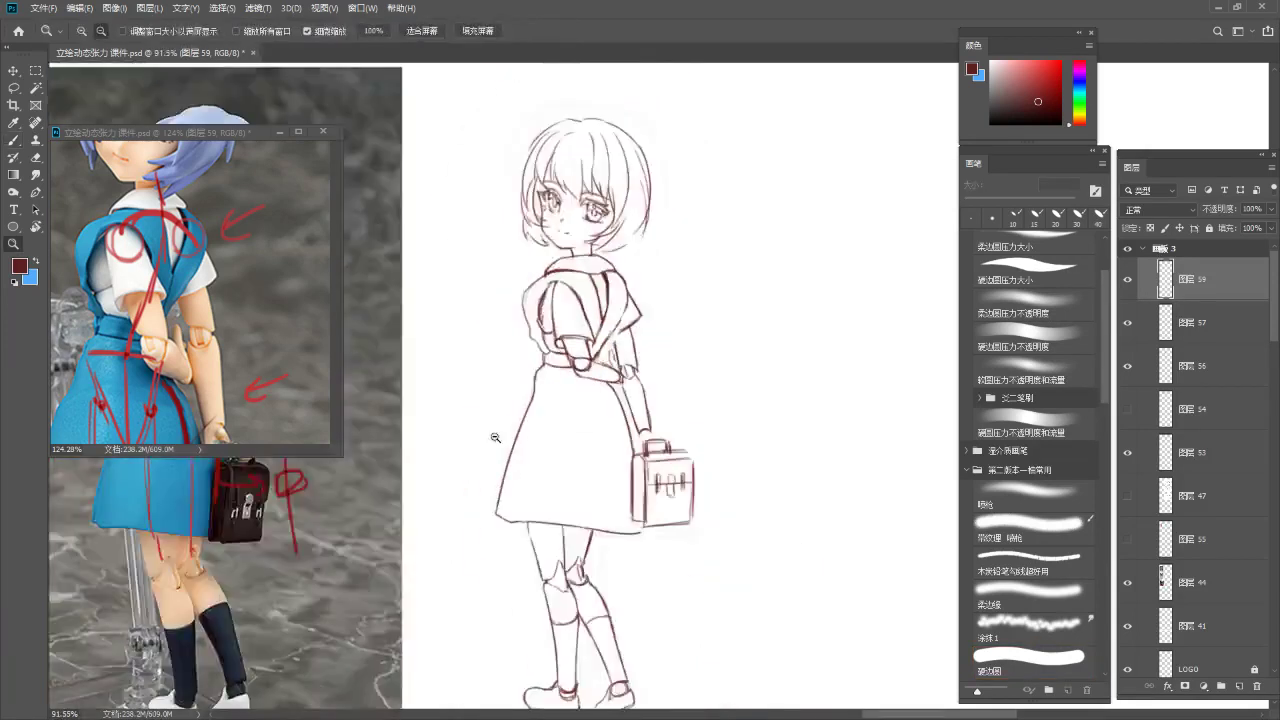
Erase and redraw the far shoulder strap's upper curve where it leaves the collar
drag(246, 255, 266, 291)
mouse_move(630, 282)
mouse_down()
mouse_move(706, 246)
mouse_move(684, 220)
mouse_up()
key(b)
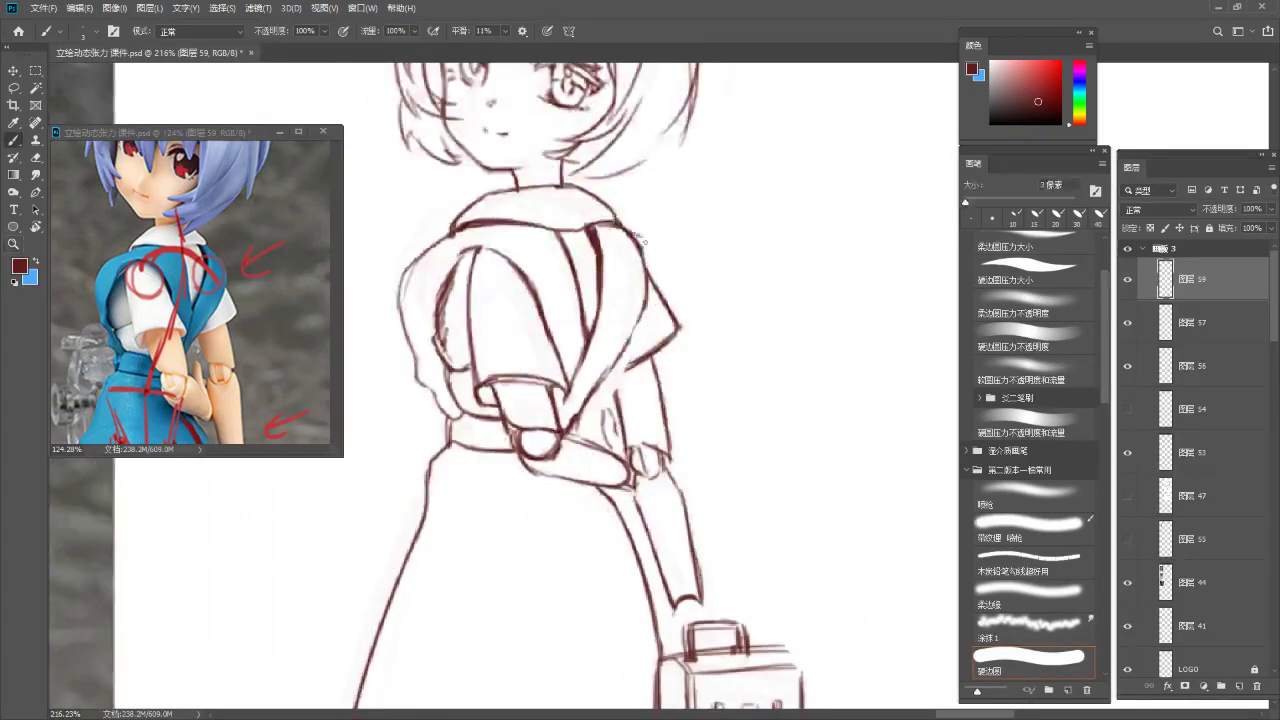
key(e)
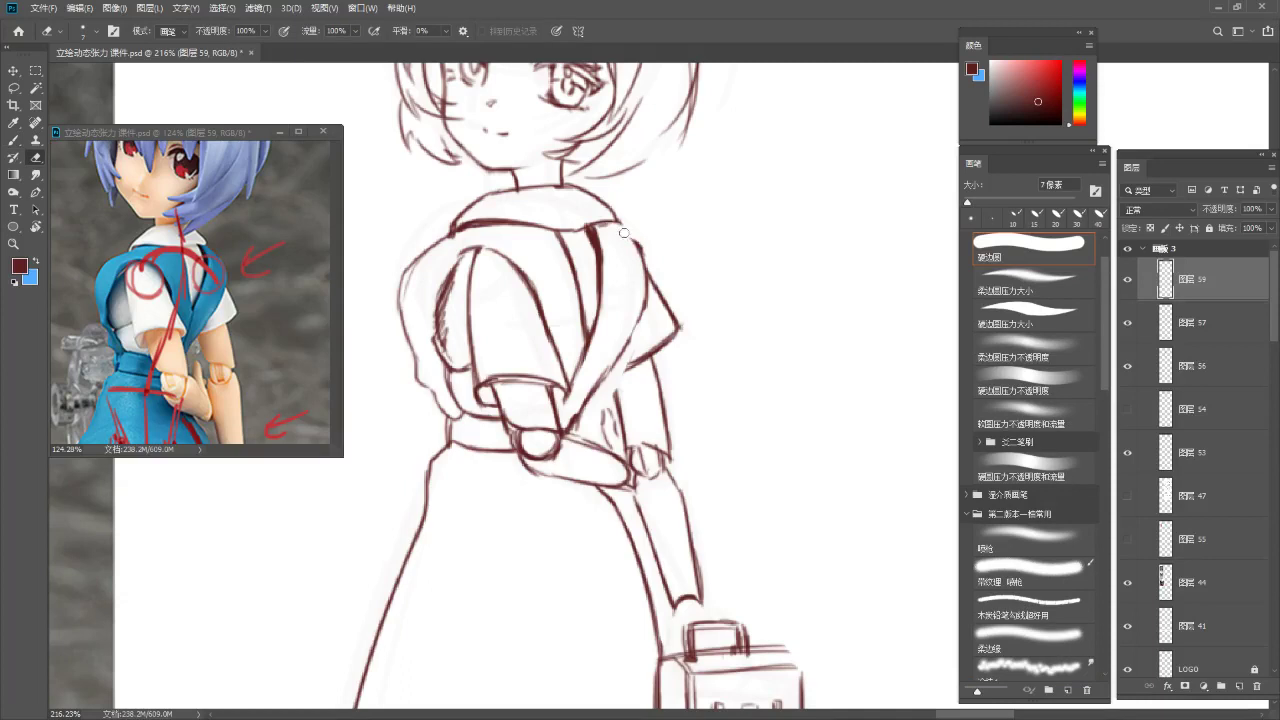
key(b)
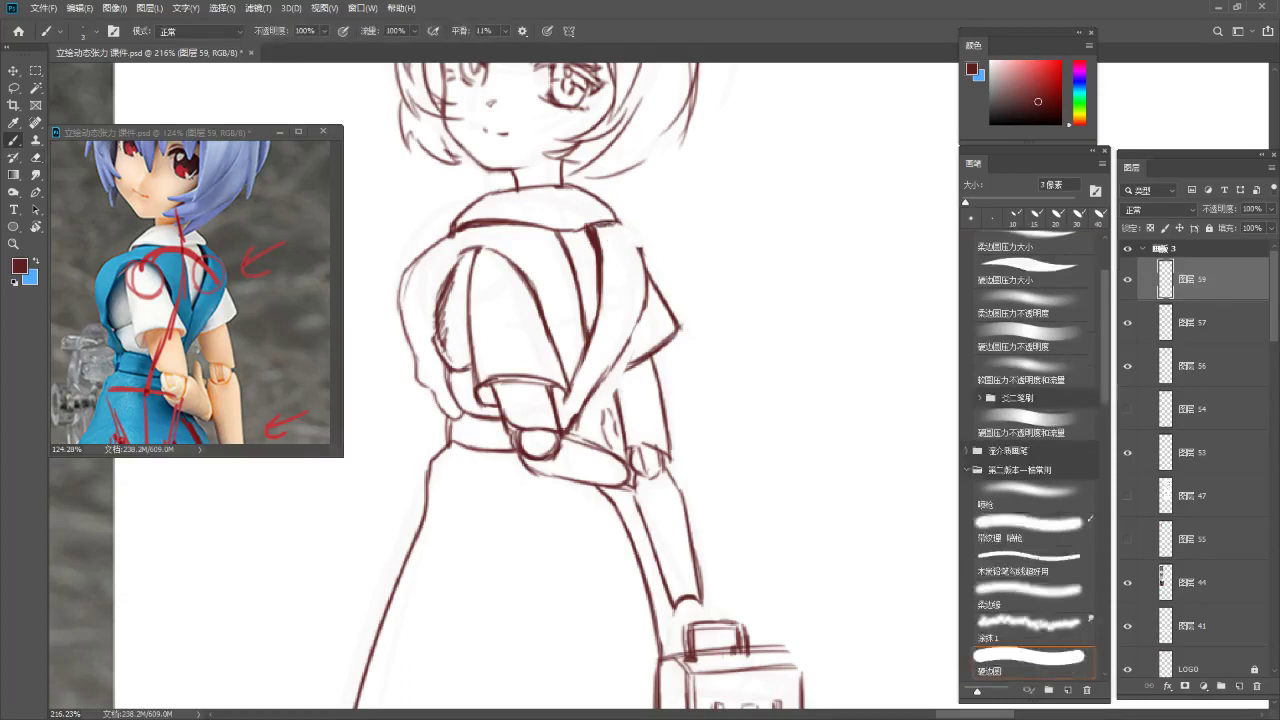
drag(616, 224, 641, 258)
key(ctrl+z)
key(ctrl+z)
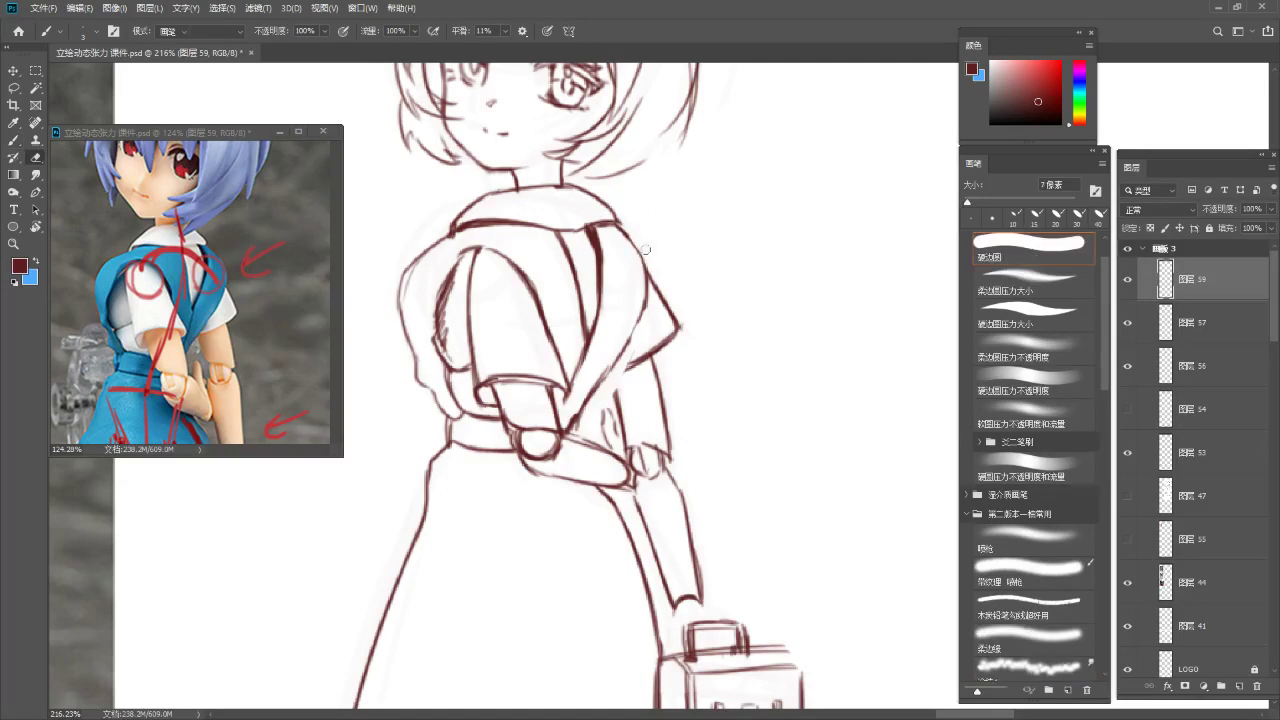
drag(616, 226, 648, 262)
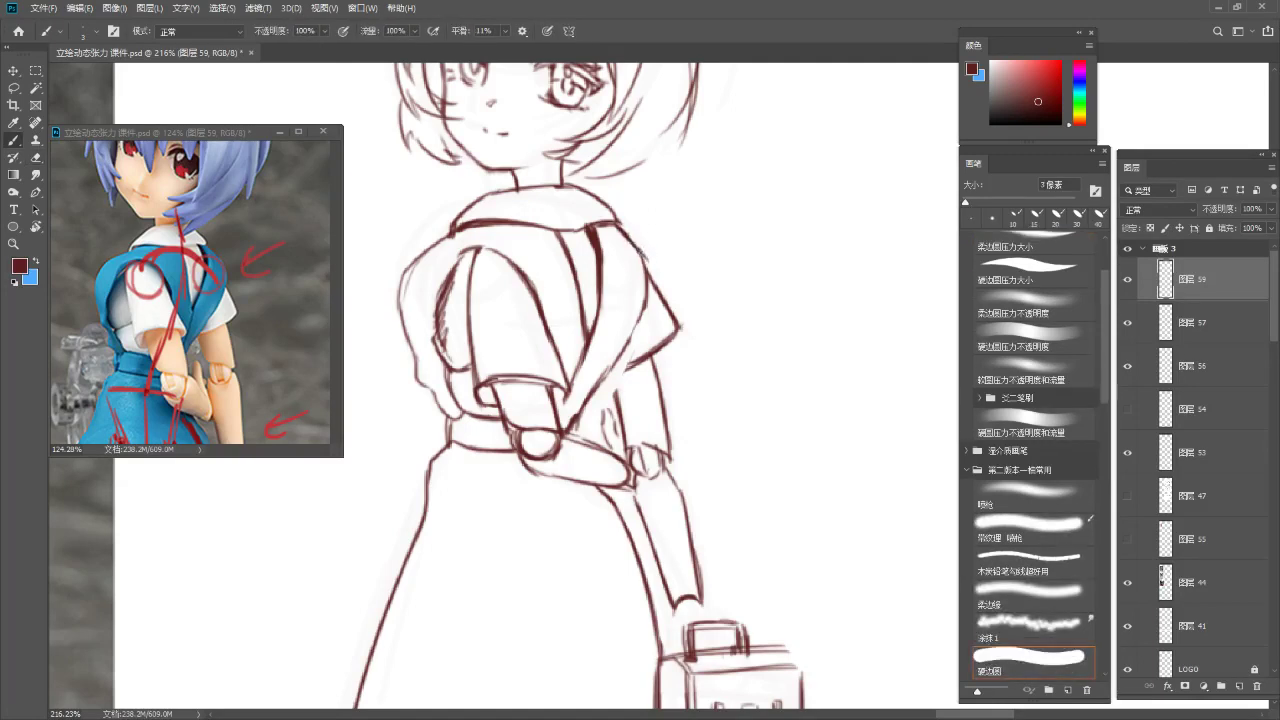
Erase the far shoulder strap's sketchy outer edge and redraw it cleanly down toward the elbow
key(e)
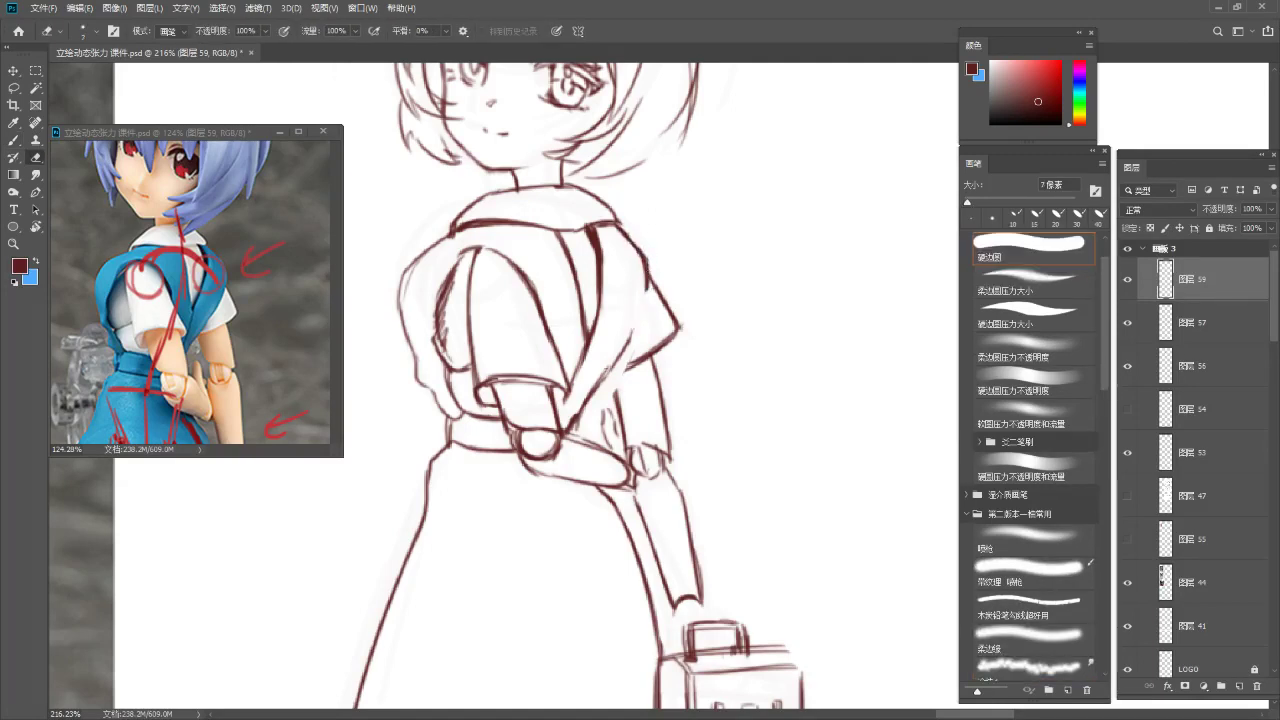
key(b)
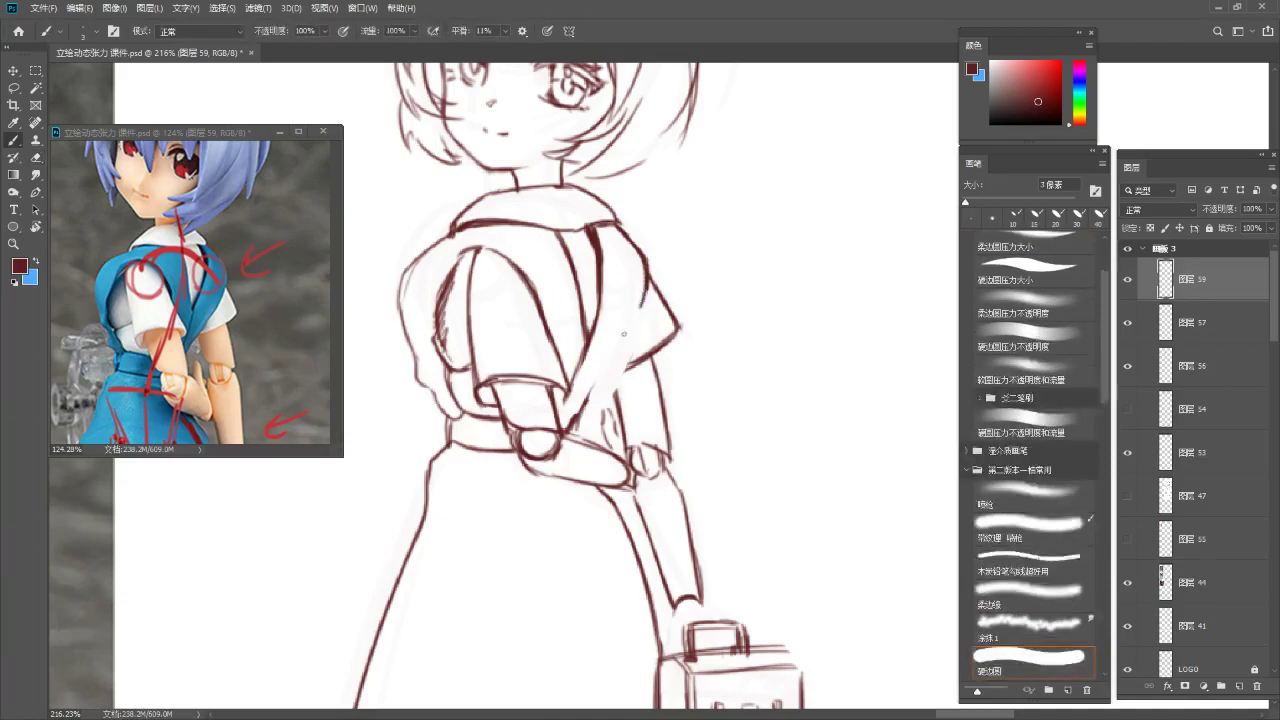
drag(646, 268, 618, 349)
drag(646, 280, 601, 377)
drag(640, 308, 581, 419)
key(ctrl+z)
drag(612, 362, 578, 418)
drag(606, 374, 586, 406)
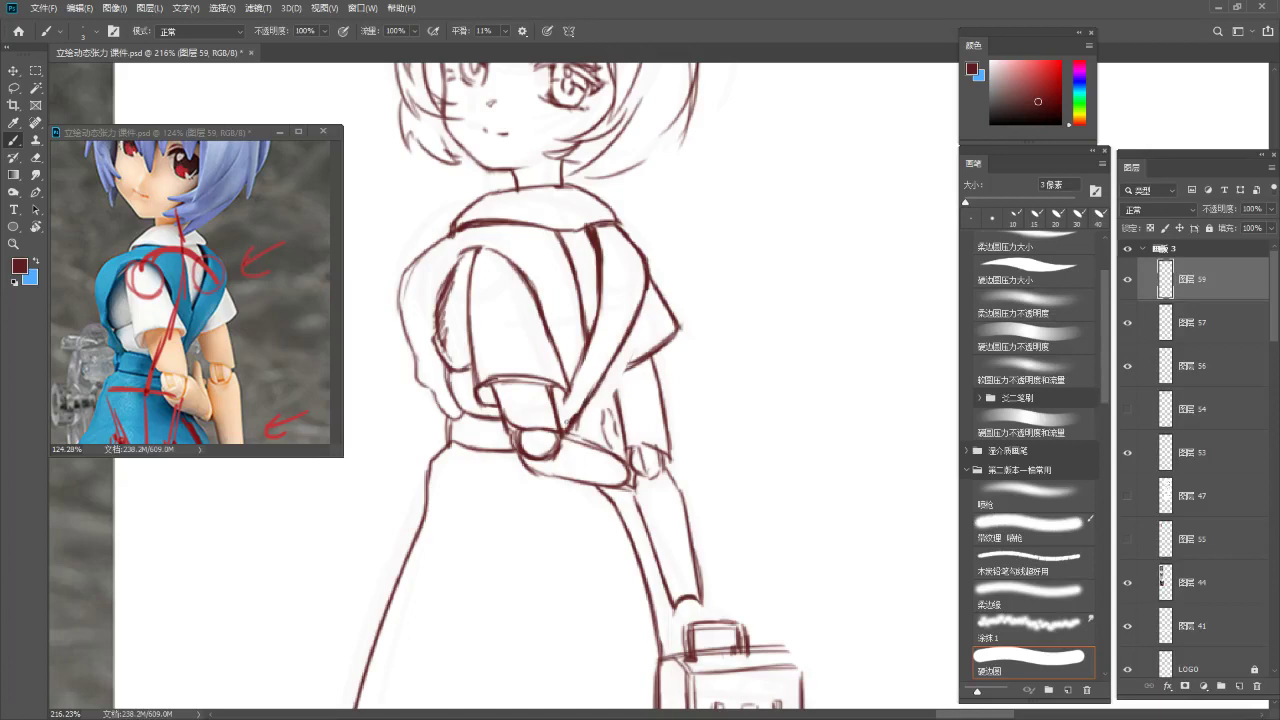
Clean up the far sleeve by redrawing its hem and its outer edge beside the strap
key(e)
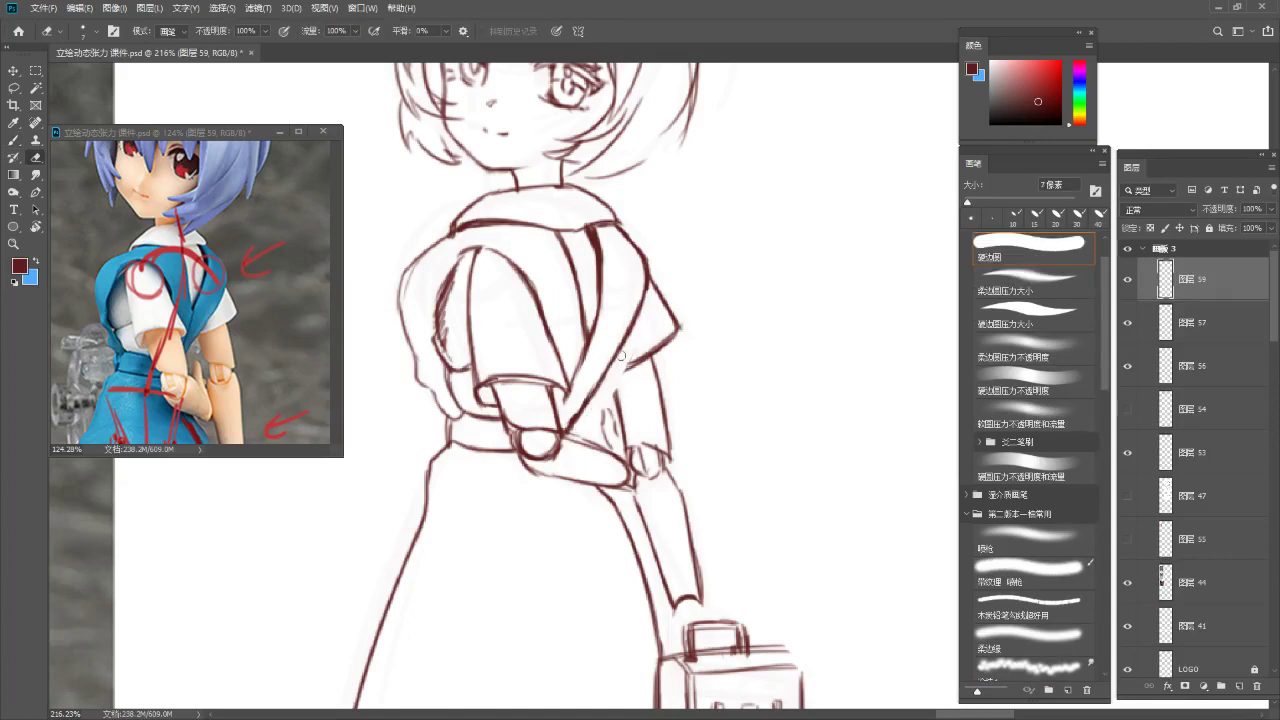
key(b)
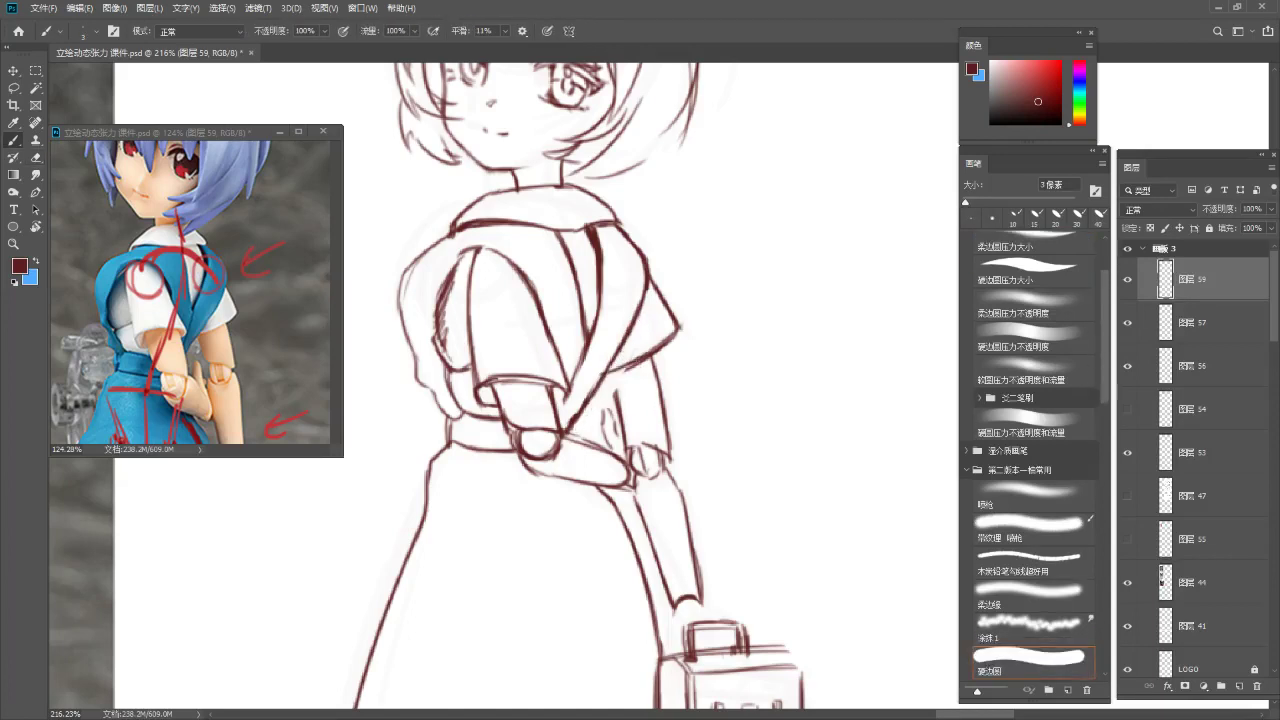
key(e)
drag(664, 300, 686, 347)
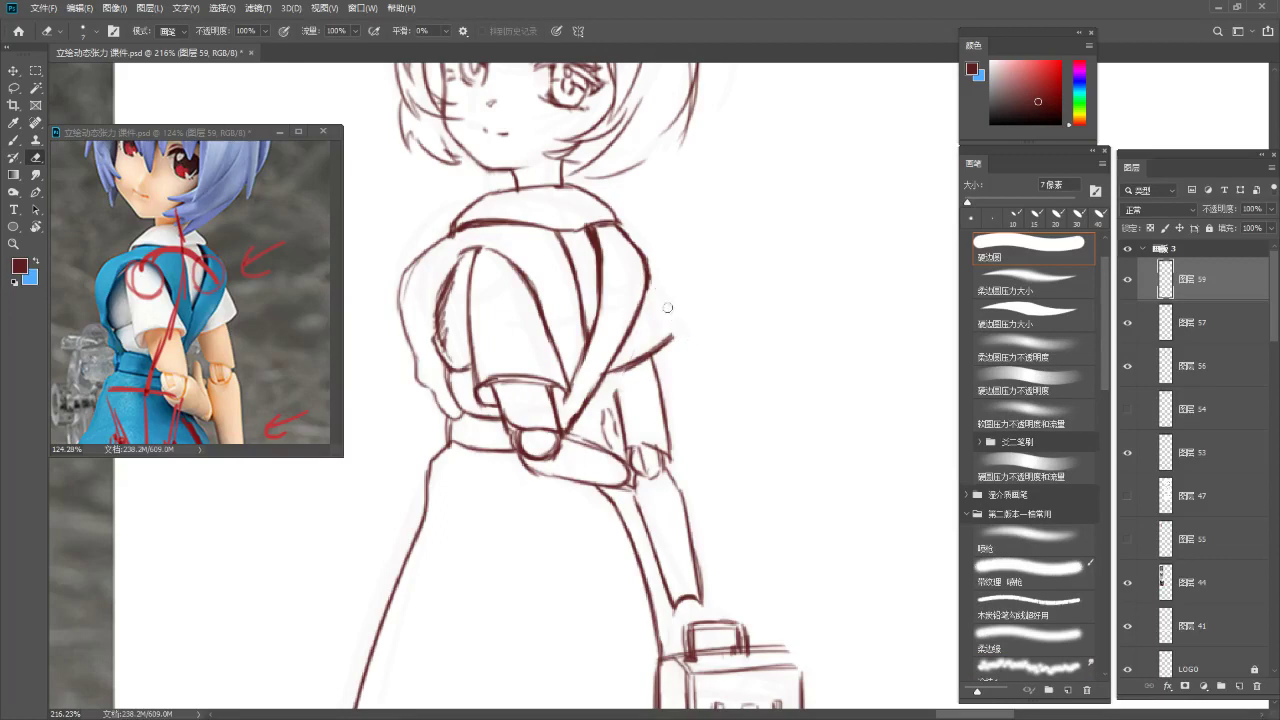
key(b)
drag(652, 290, 676, 332)
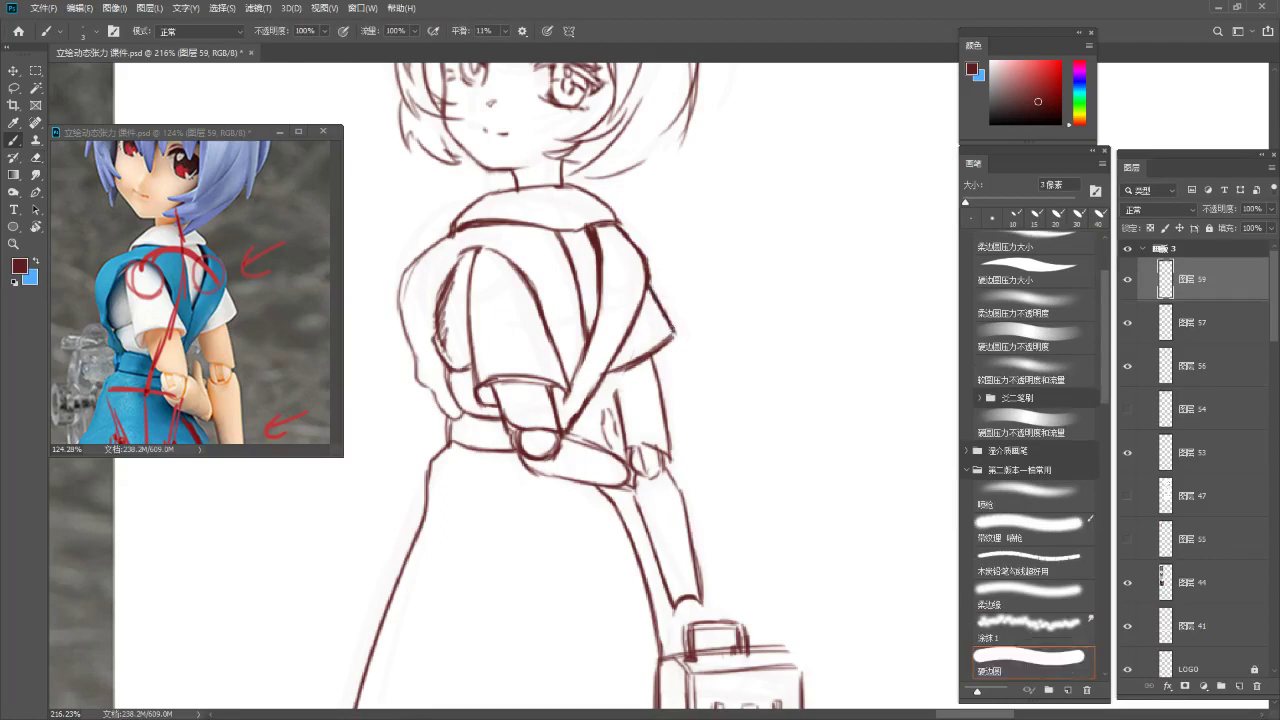
Erase the near shoulder strap's faint upper outline and redraw it as a clean curve from the collar
key(z)
drag(623, 382, 567, 435)
mouse_move(586, 346)
mouse_down()
mouse_move(600, 322)
mouse_move(558, 324)
mouse_up()
key(e)
key(e)
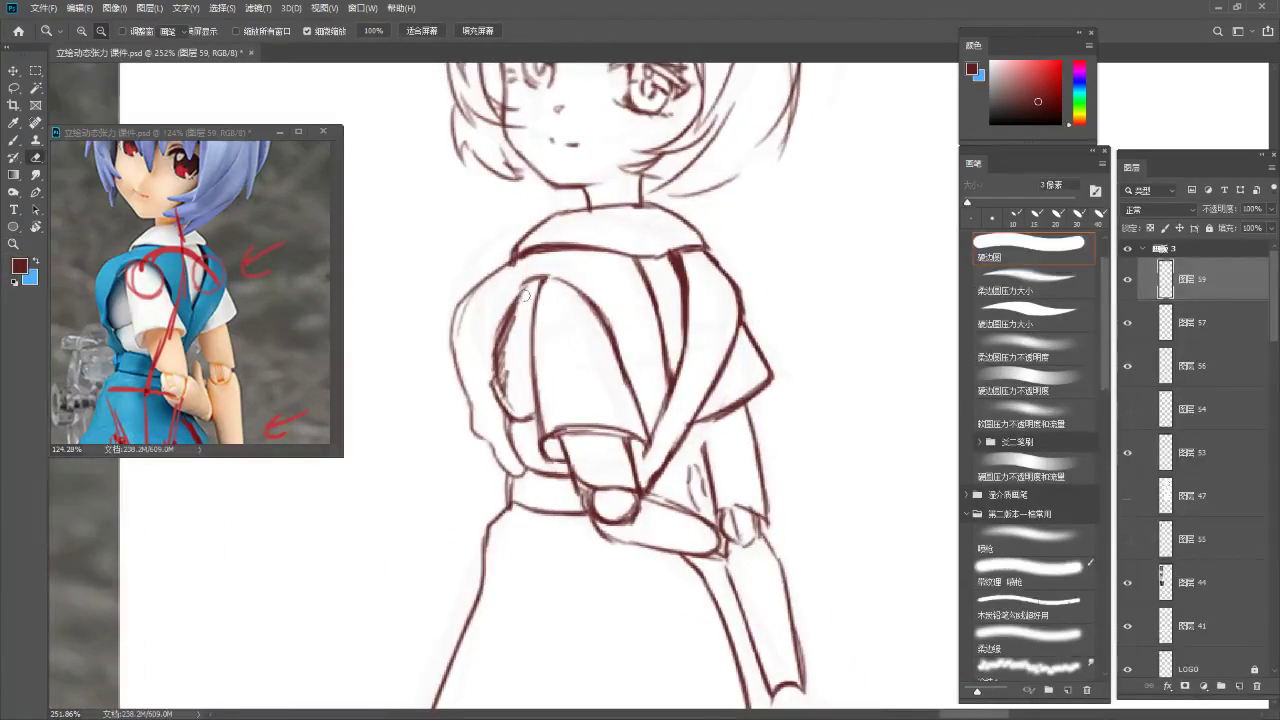
mouse_move(468, 292)
mouse_down()
mouse_move(454, 330)
mouse_move(471, 287)
mouse_up()
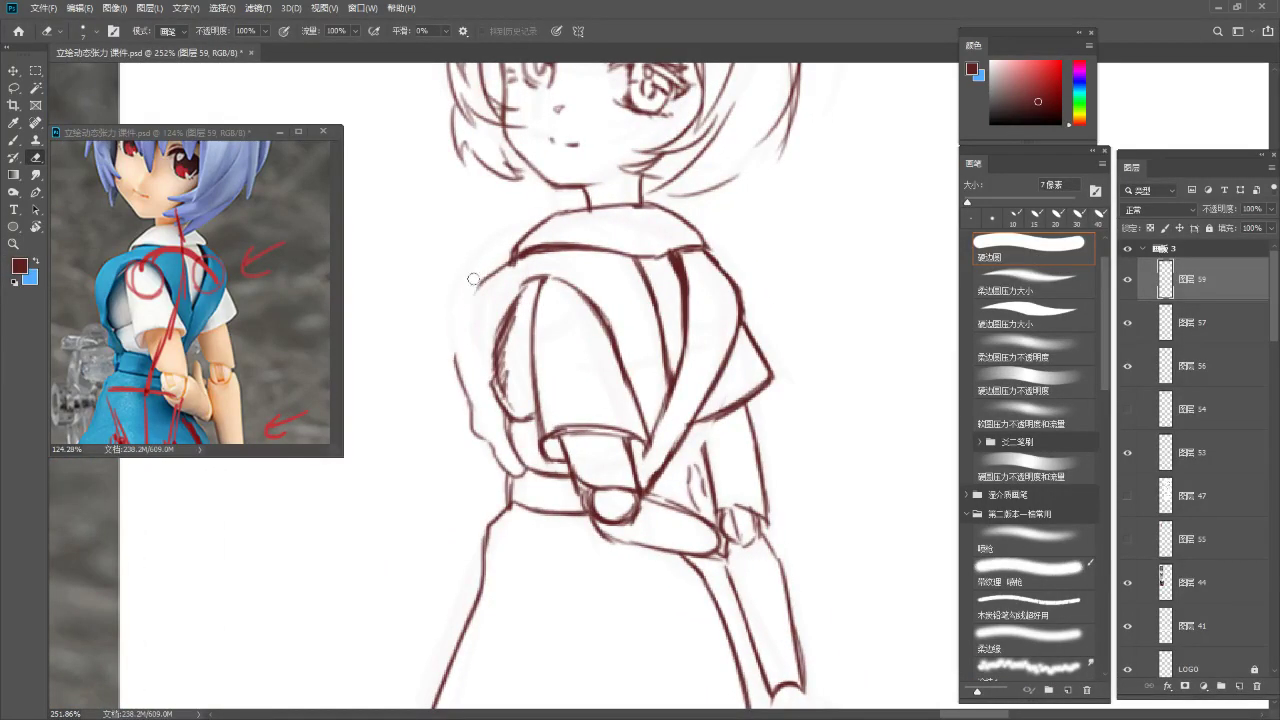
key(b)
key(ctrl+z)
mouse_move(513, 263)
mouse_down()
mouse_move(472, 291)
mouse_move(458, 344)
mouse_up()
key(ctrl+z)
mouse_move(475, 290)
mouse_down()
mouse_move(462, 384)
mouse_move(462, 335)
mouse_move(444, 320)
mouse_up()
Redraw the near strap's outer edge down the back to the waist and touch up the line under the sleeve
key(e)
key(b)
key(b)
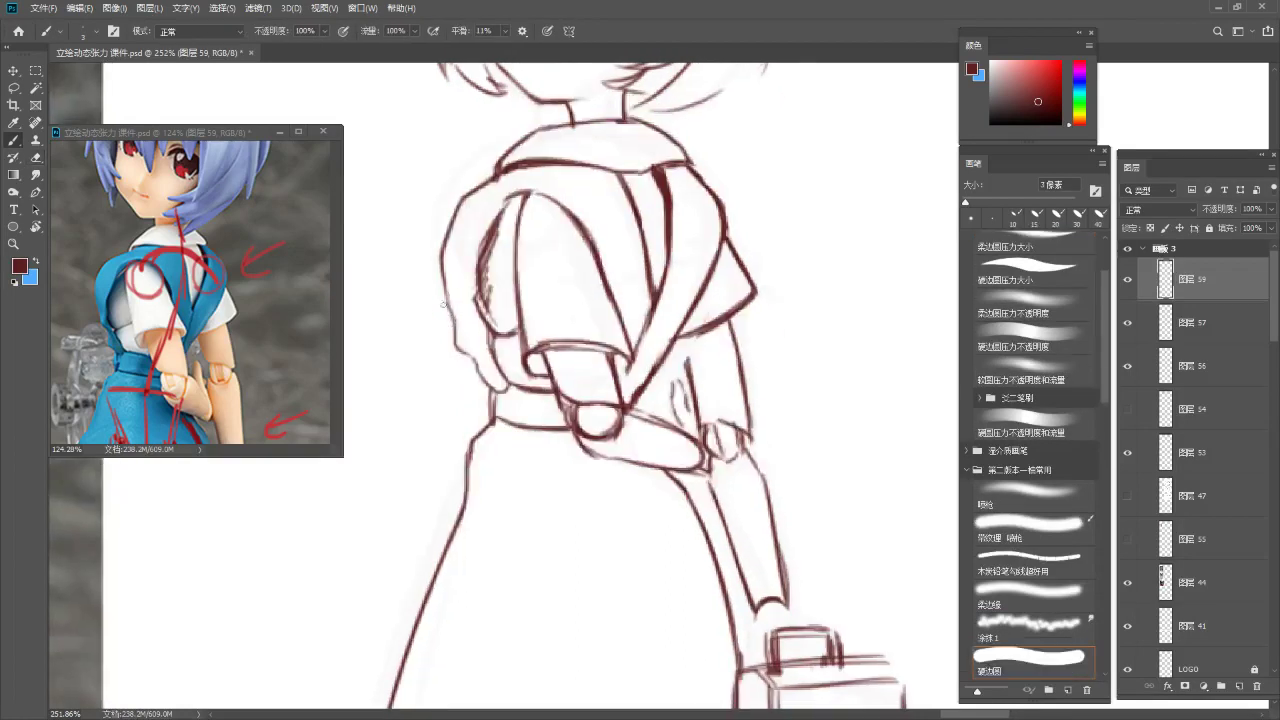
key(ctrl+z)
mouse_move(443, 268)
mouse_down()
mouse_move(452, 321)
mouse_move(482, 368)
mouse_up()
key(ctrl+z)
drag(510, 384, 548, 381)
Refine the lines between the near strap and armhole, darken the waistband's back end, and undo the crease sketched on the skirt
key(e)
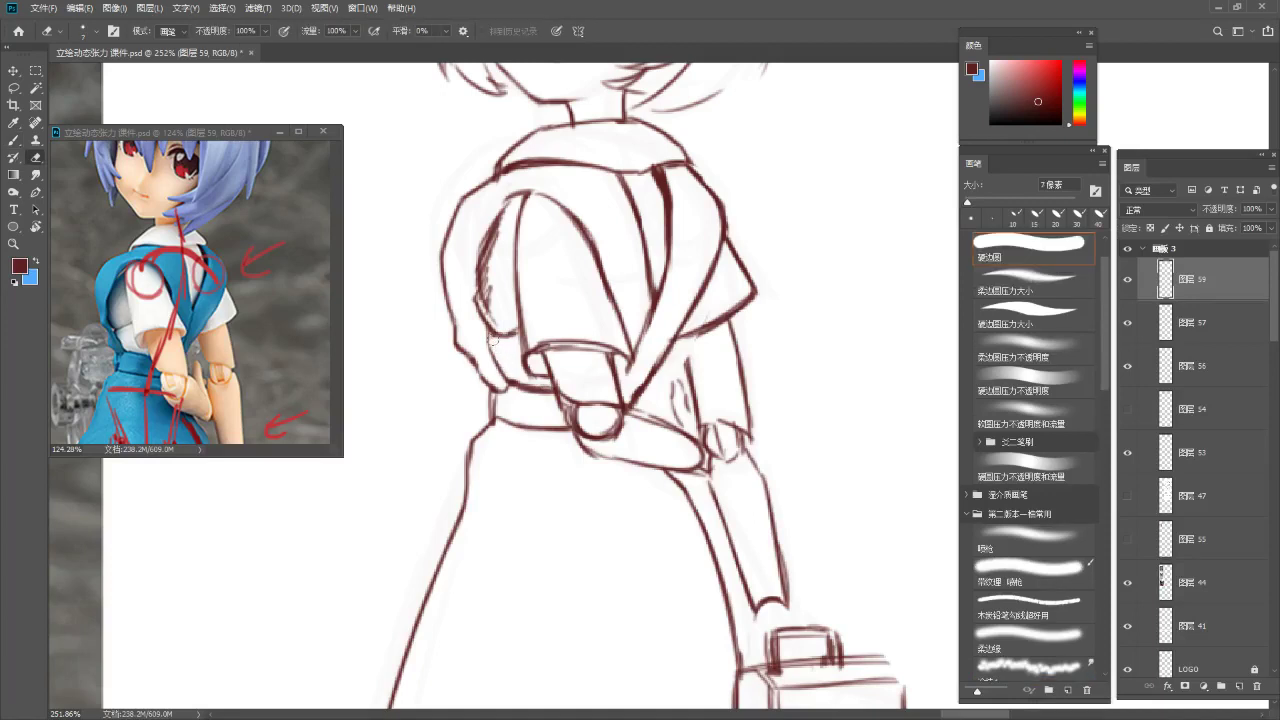
key(b)
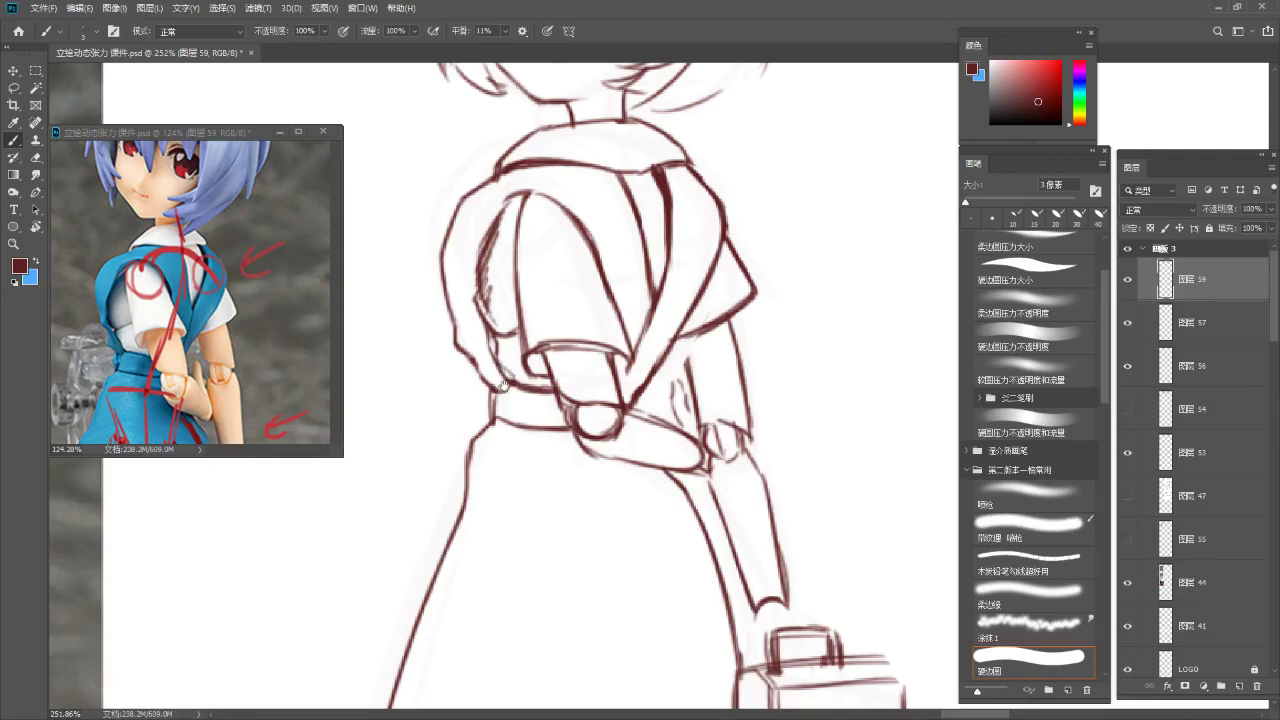
drag(504, 387, 501, 337)
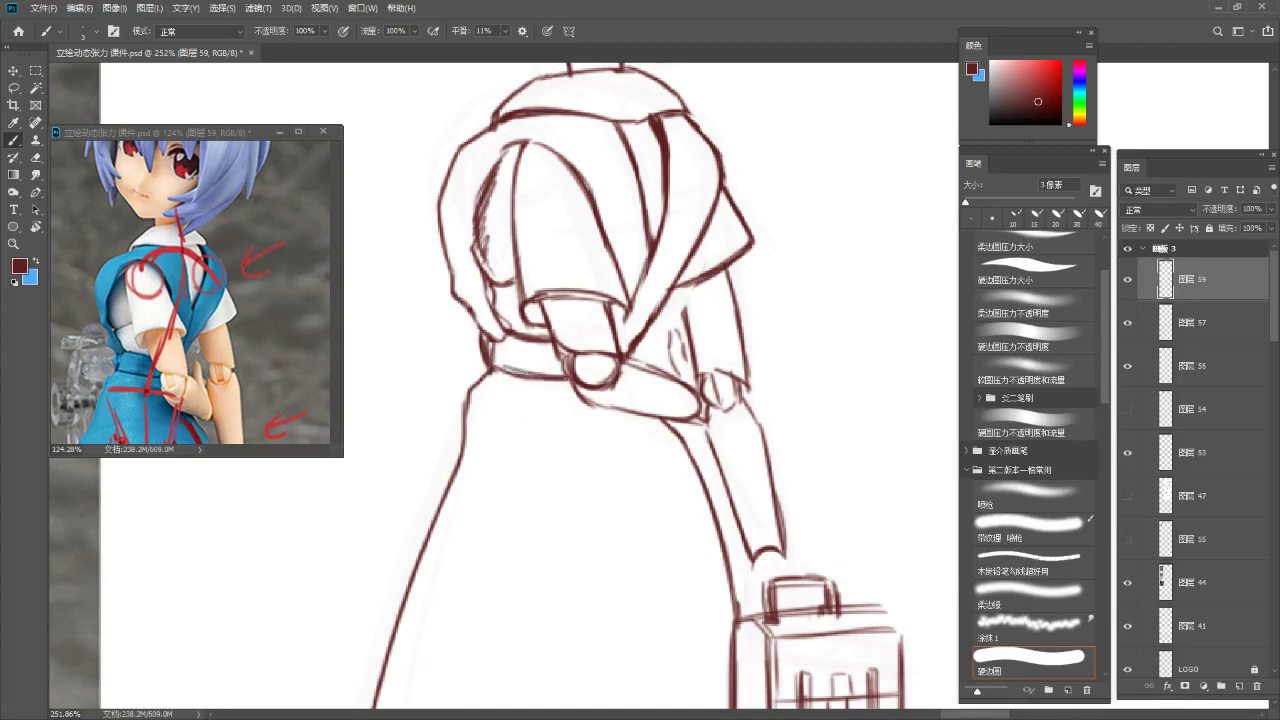
scroll(560, 368, down, 1)
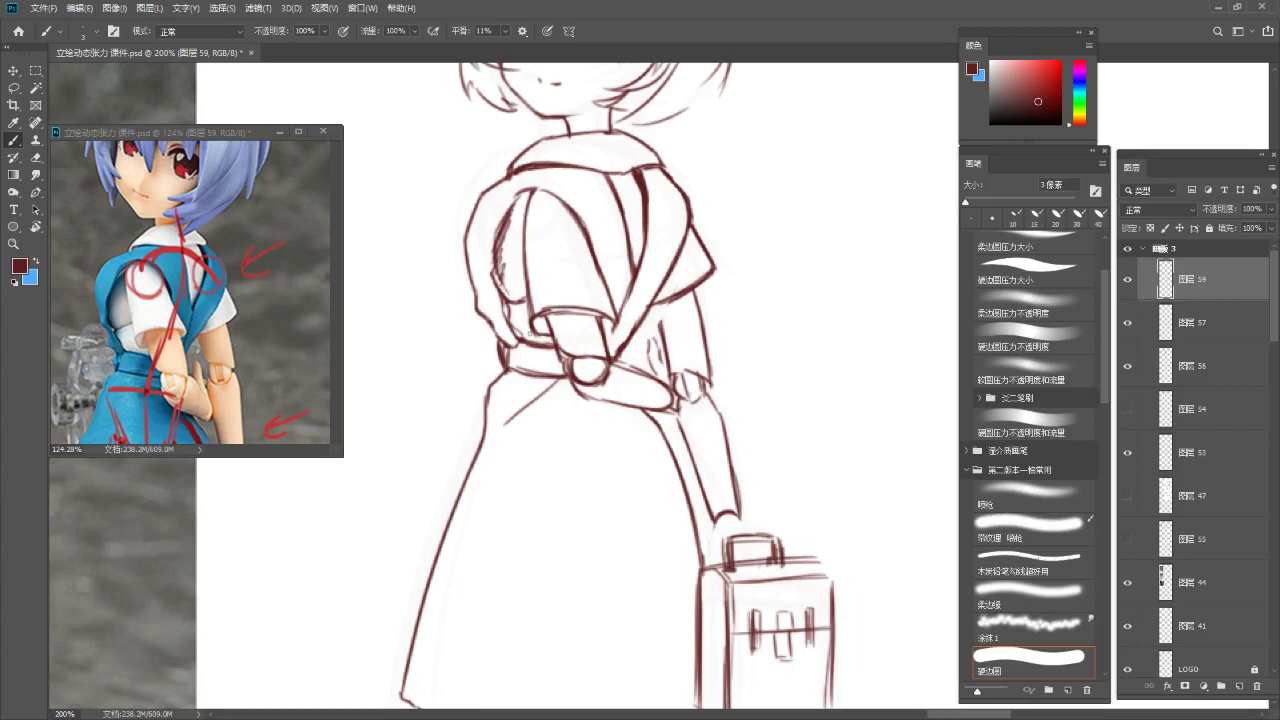
key(ctrl+z)
Erase the far strap's outer edge again and redraw it from the shoulder down to the elbow in smoother strokes
drag(602, 286, 517, 317)
drag(612, 250, 650, 252)
scroll(650, 252, up, 5)
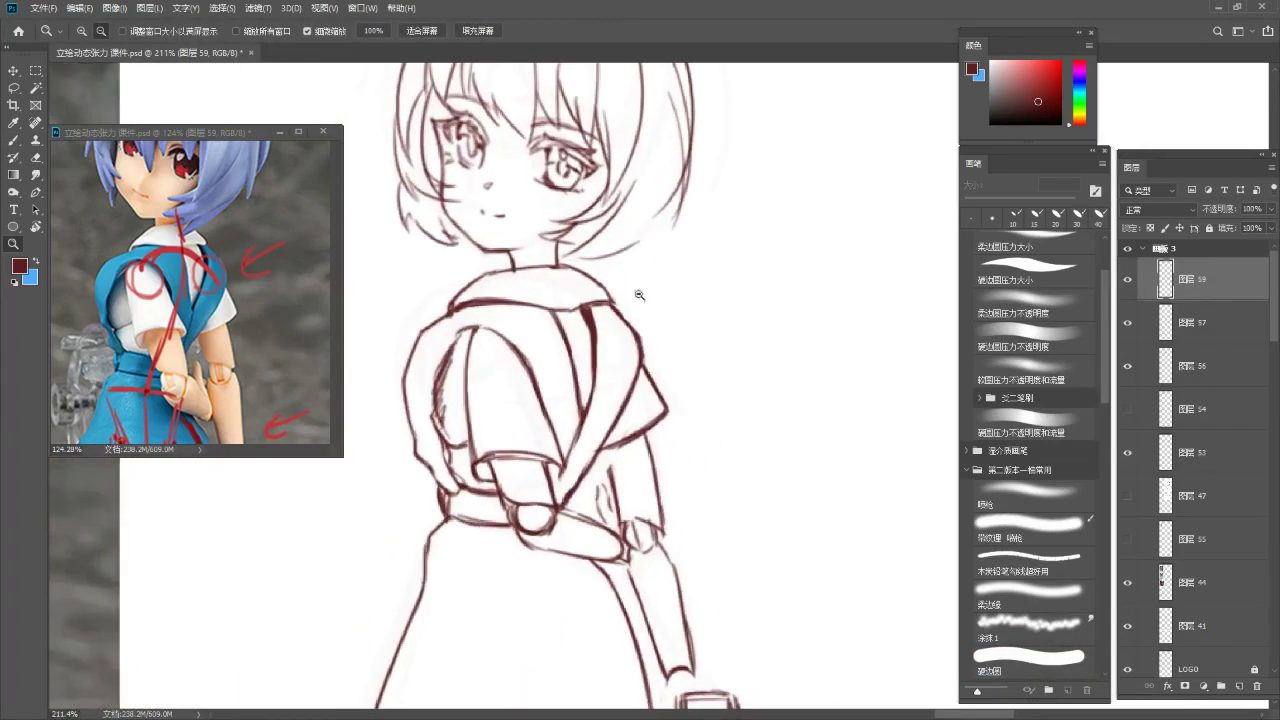
key(e)
key(b)
key(ctrl)
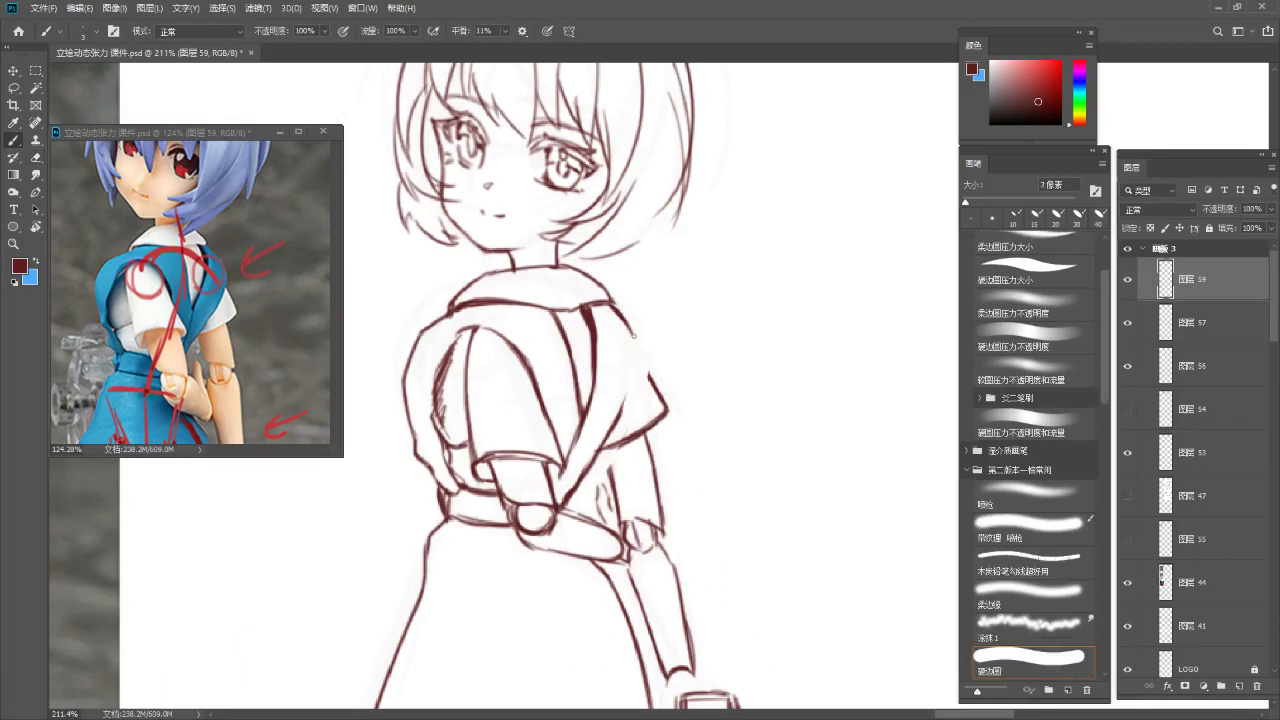
drag(633, 334, 622, 413)
mouse_move(634, 353)
mouse_down()
mouse_move(676, 418)
mouse_move(569, 459)
mouse_up()
key(e)
key(b)
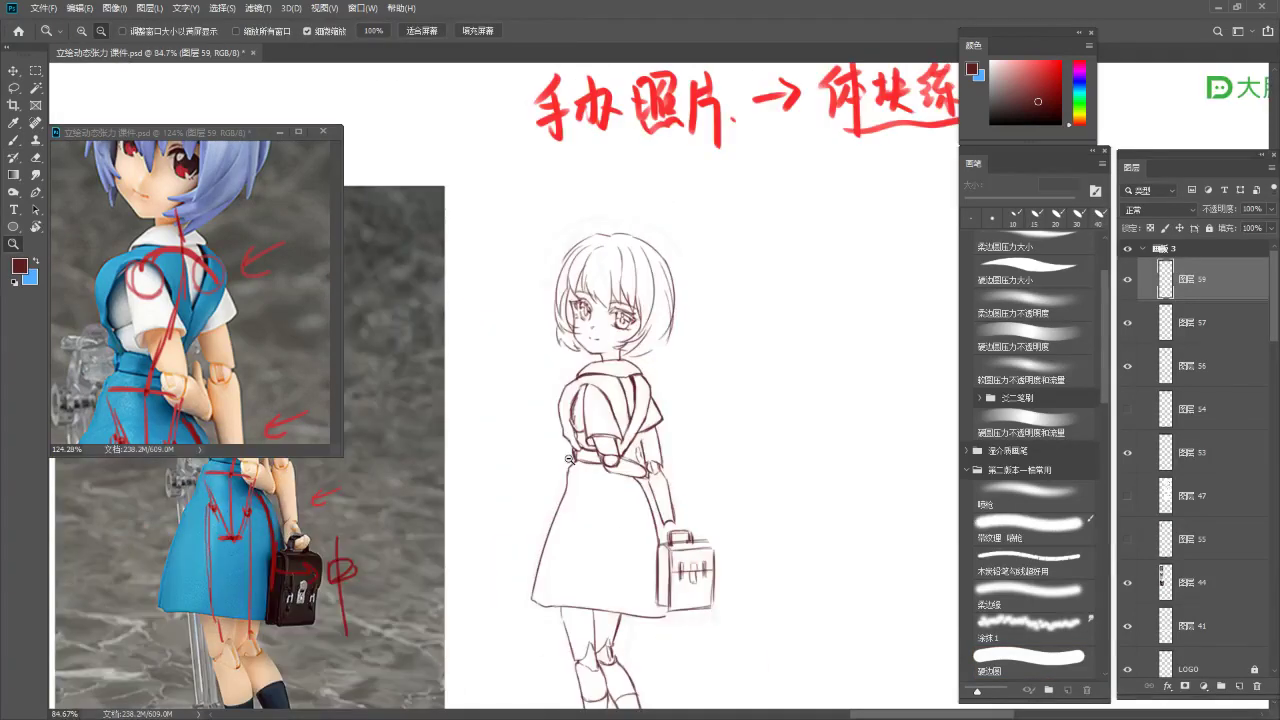
Compare the skirt with the reference photo and draw an inner line along its back edge down to the hem
drag(618, 346, 625, 279)
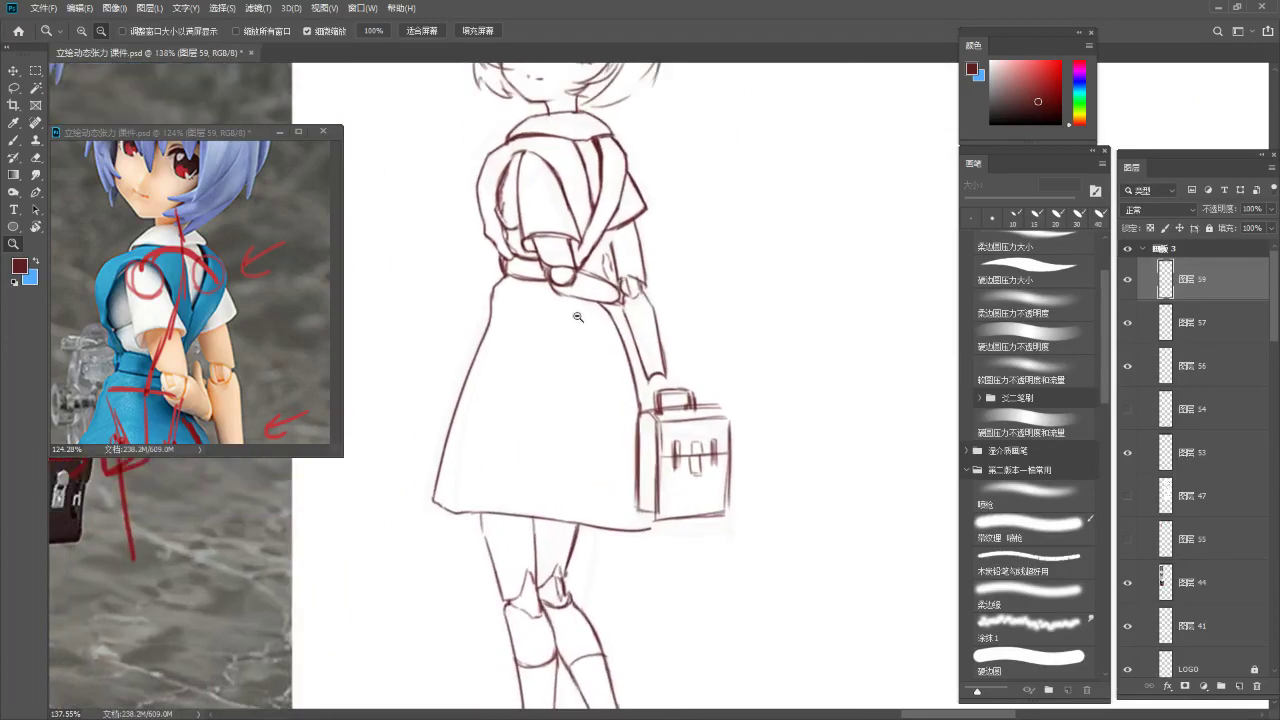
drag(576, 321, 578, 287)
drag(238, 344, 281, 134)
drag(257, 252, 214, 273)
drag(564, 291, 588, 251)
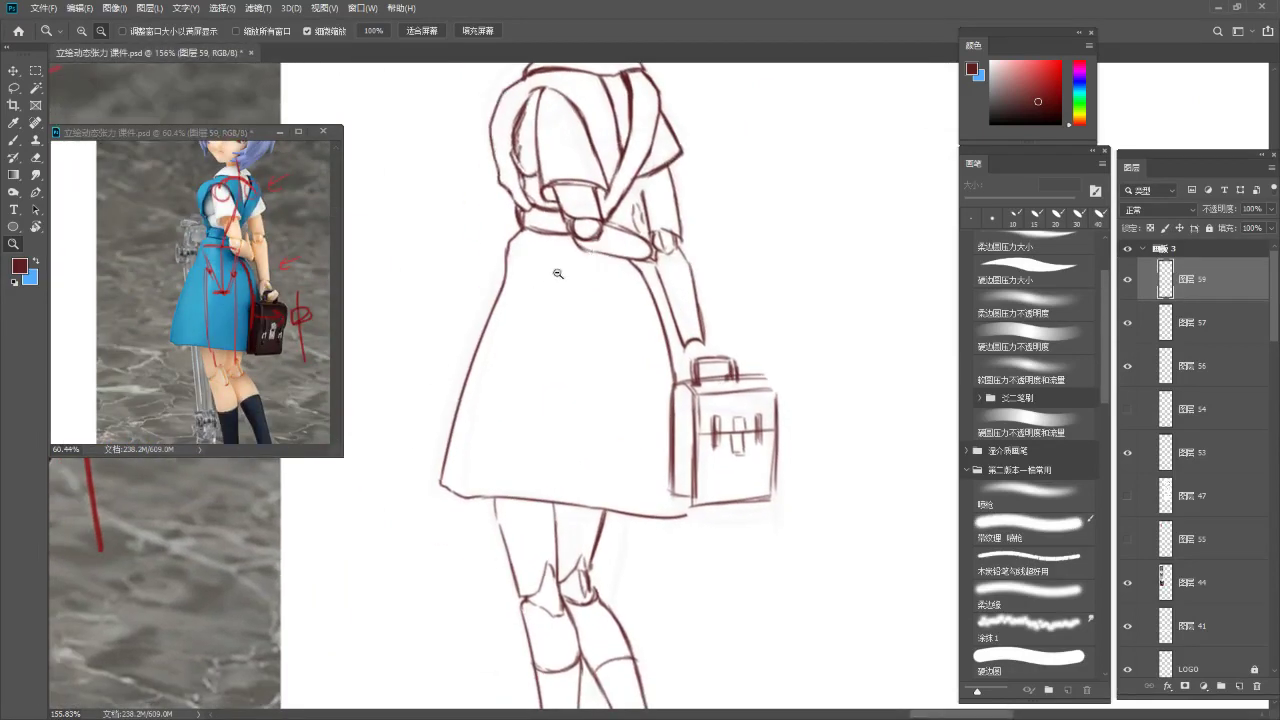
drag(542, 291, 563, 263)
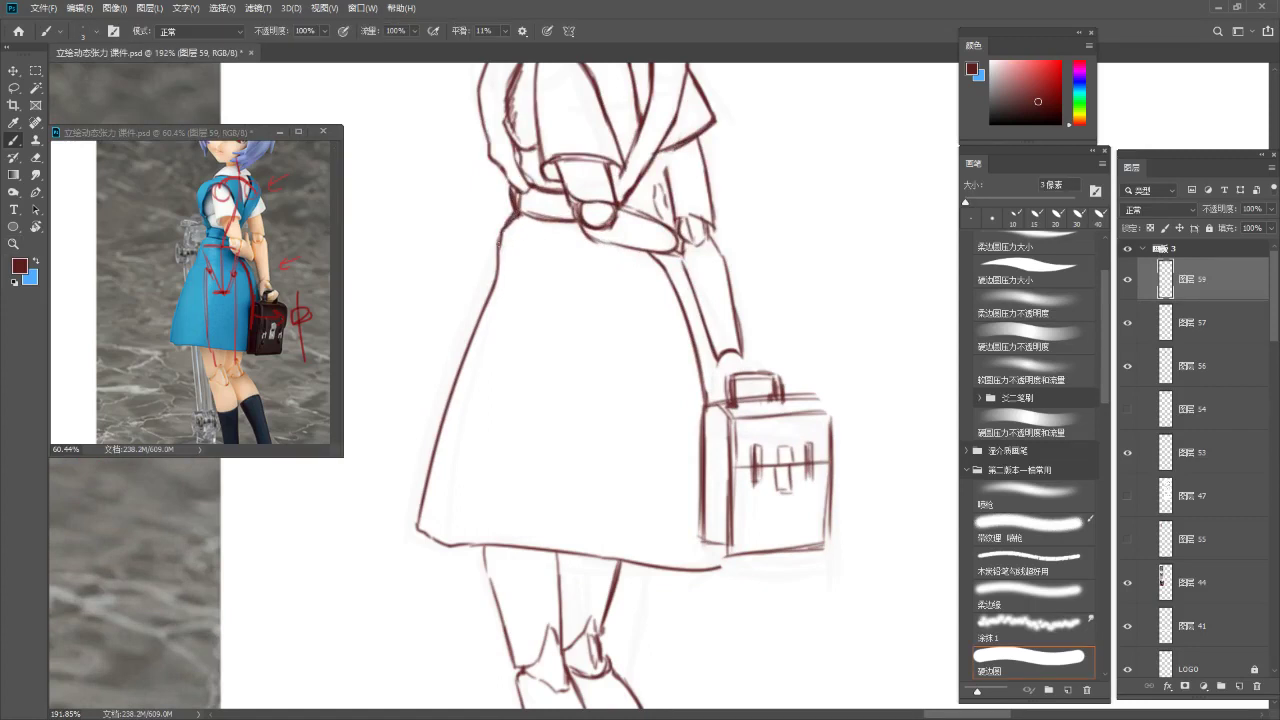
drag(494, 318, 502, 262)
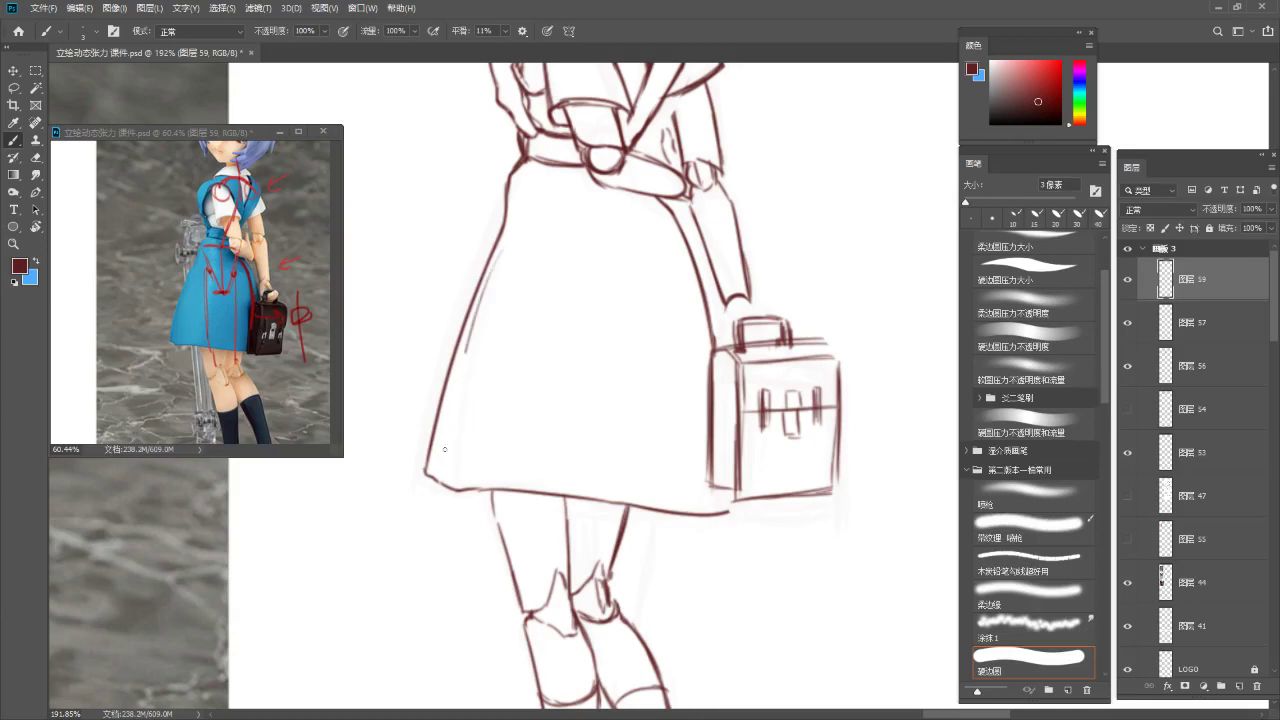
drag(456, 408, 438, 485)
Redraw the front end of the skirt hem so it curves up to the bag and erase the leftover old line
drag(541, 490, 670, 497)
key(ctrl+z)
mouse_move(593, 498)
mouse_down()
mouse_move(733, 502)
mouse_move(694, 517)
mouse_move(654, 511)
mouse_up()
key(ctrl+z)
key(ctrl+z)
key(e)
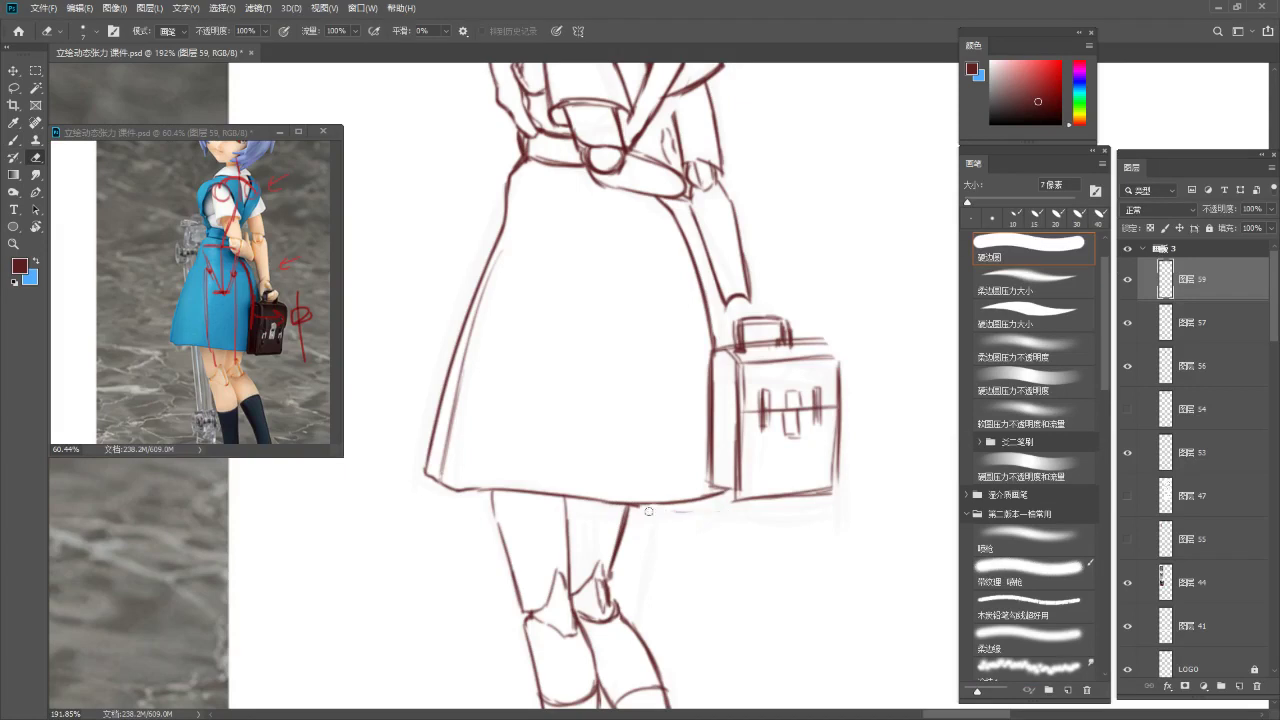
key(b)
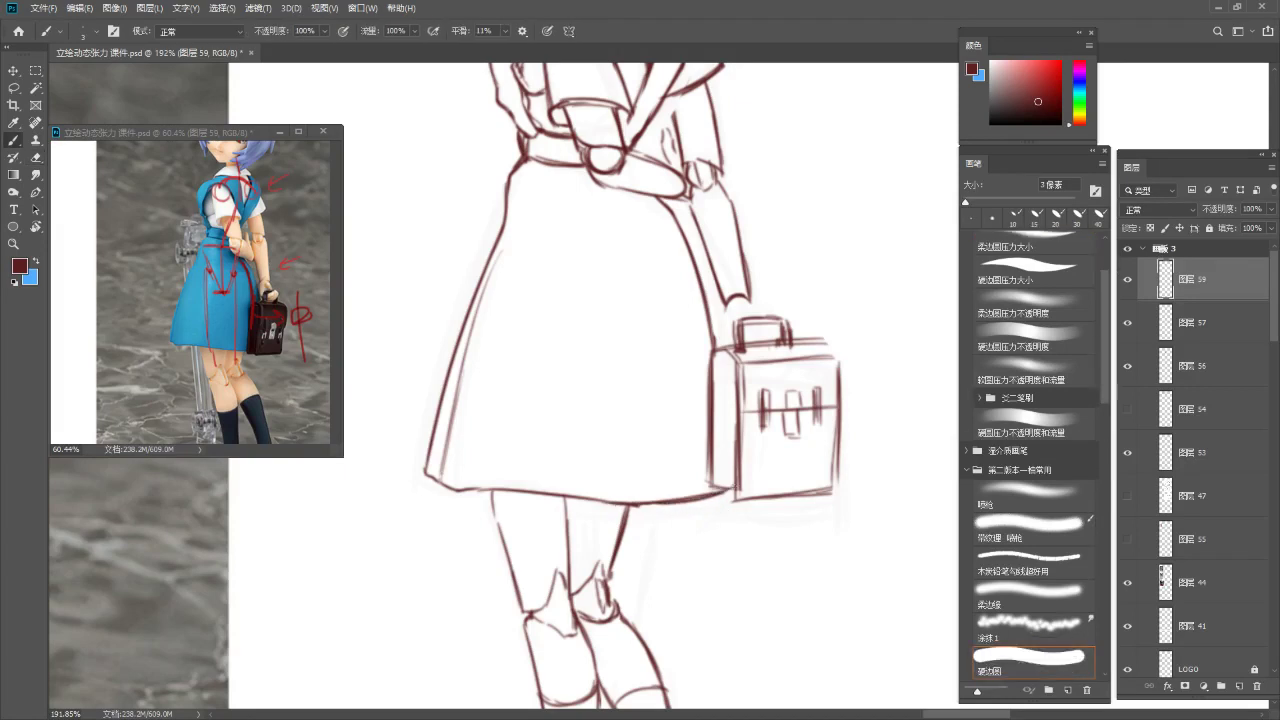
Draw the hand gripping the briefcase handle at the end of the far arm, following the reference photo
mouse_move(679, 300)
mouse_down()
mouse_move(554, 317)
mouse_move(624, 371)
mouse_up()
drag(265, 300, 313, 350)
click(619, 342)
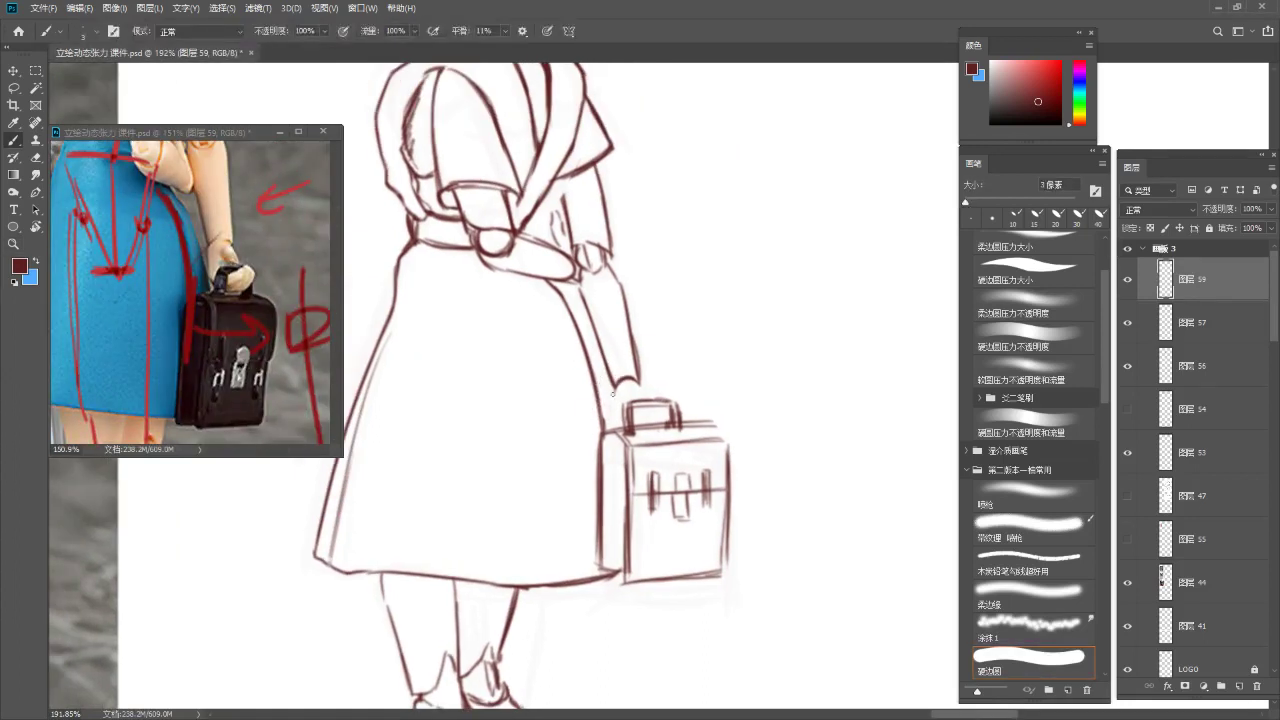
drag(616, 387, 616, 421)
drag(640, 421, 655, 410)
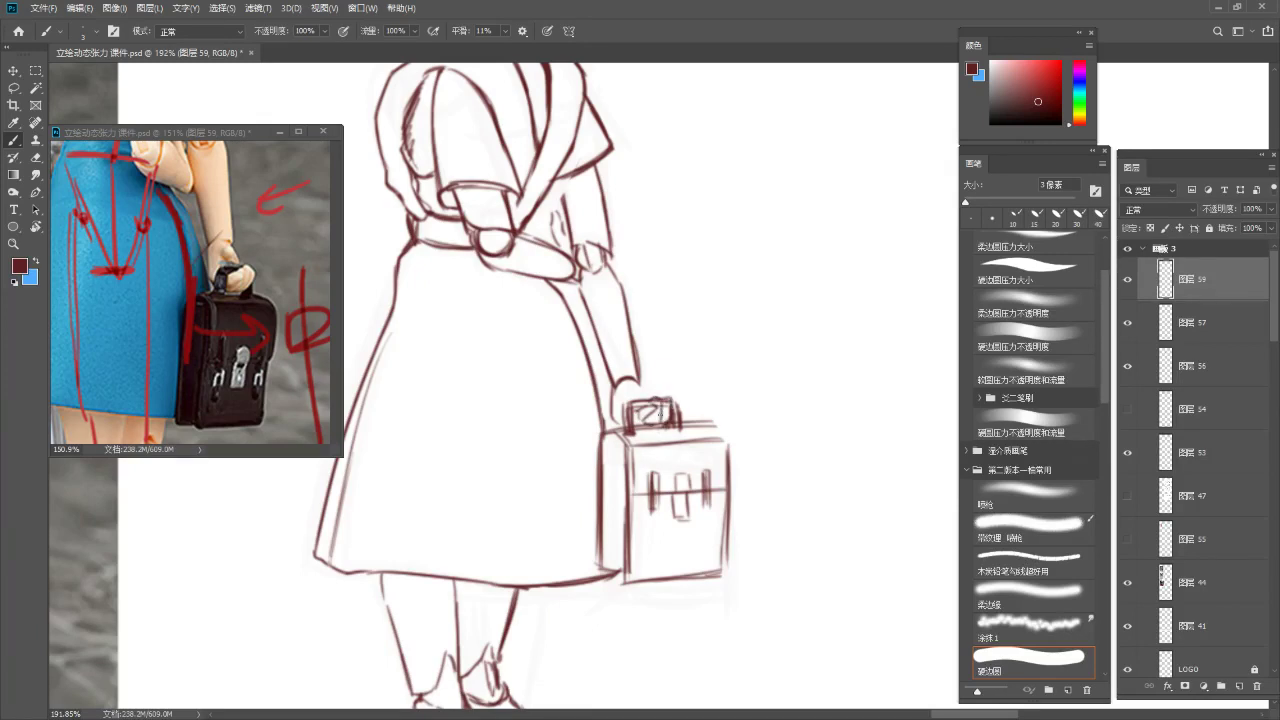
drag(632, 391, 598, 406)
Compare the full figure's proportions, hand and bag with the reference photo
drag(654, 345, 628, 375)
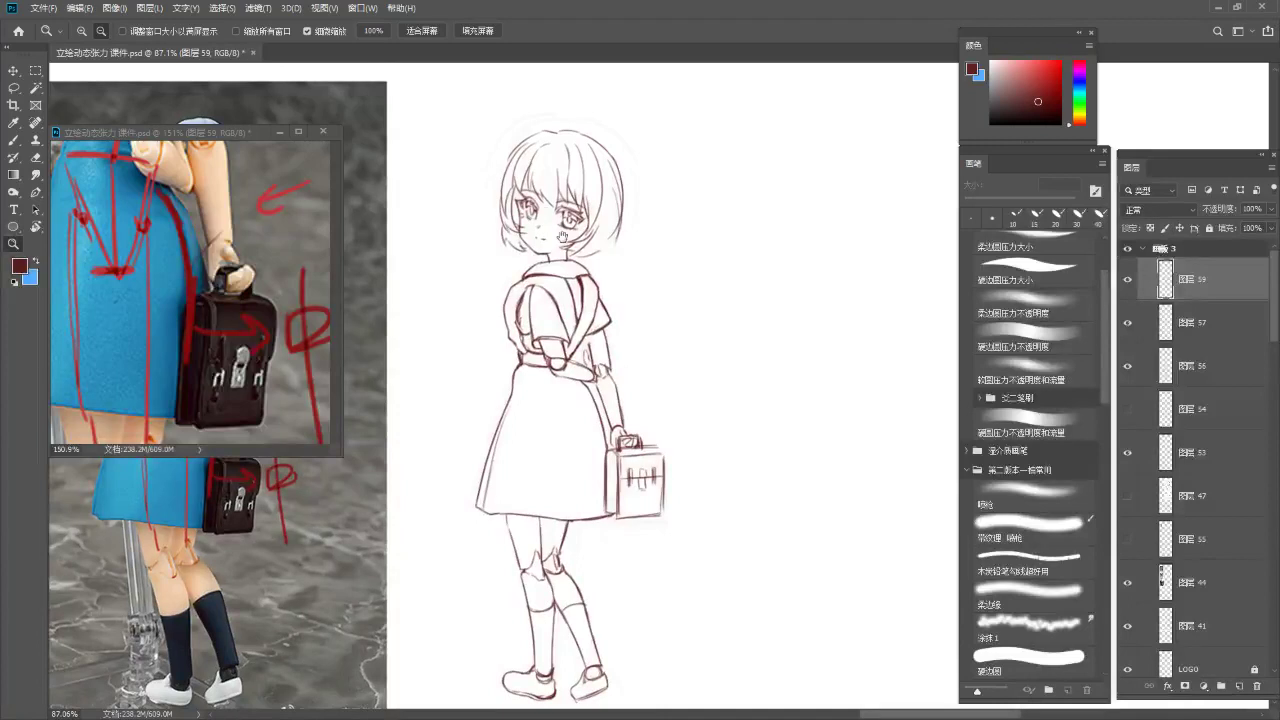
drag(587, 258, 614, 234)
drag(243, 281, 196, 285)
drag(238, 362, 219, 282)
drag(649, 480, 674, 471)
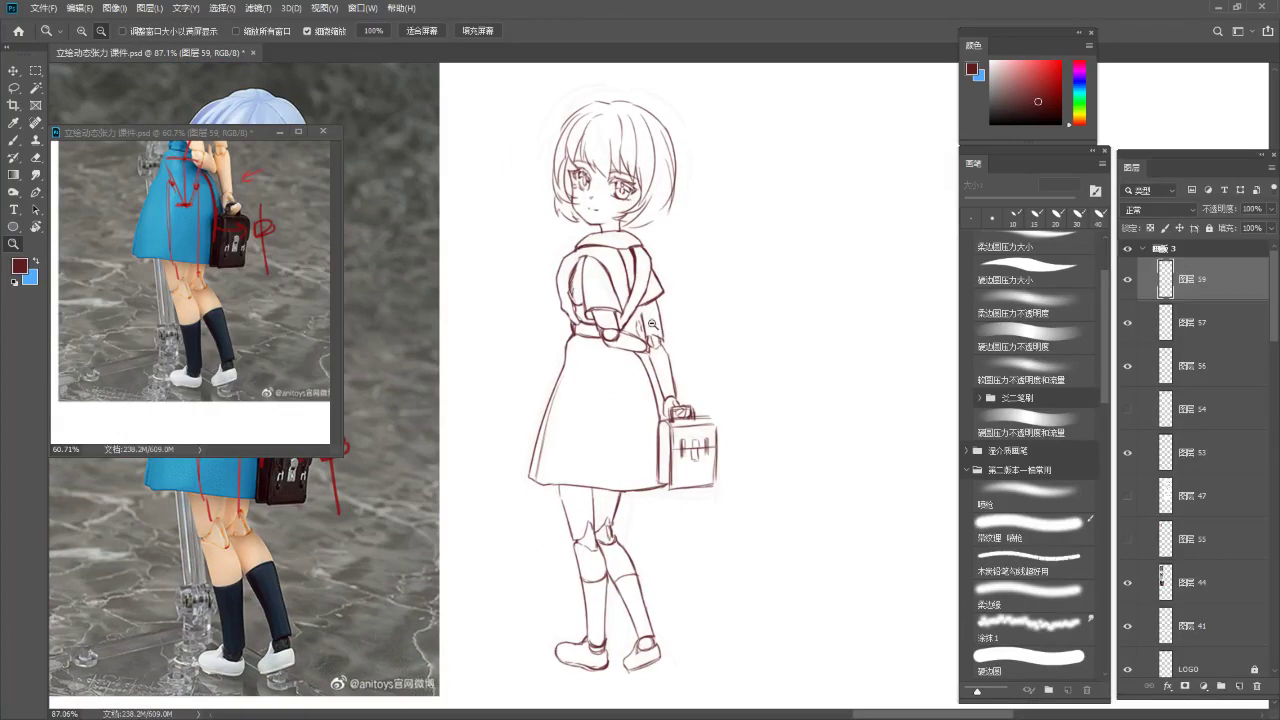
click(253, 283)
drag(257, 277, 245, 343)
drag(230, 297, 325, 287)
click(617, 214)
drag(612, 297, 772, 262)
drag(587, 317, 549, 291)
key(b)
key(ctrl+z)
drag(654, 402, 671, 455)
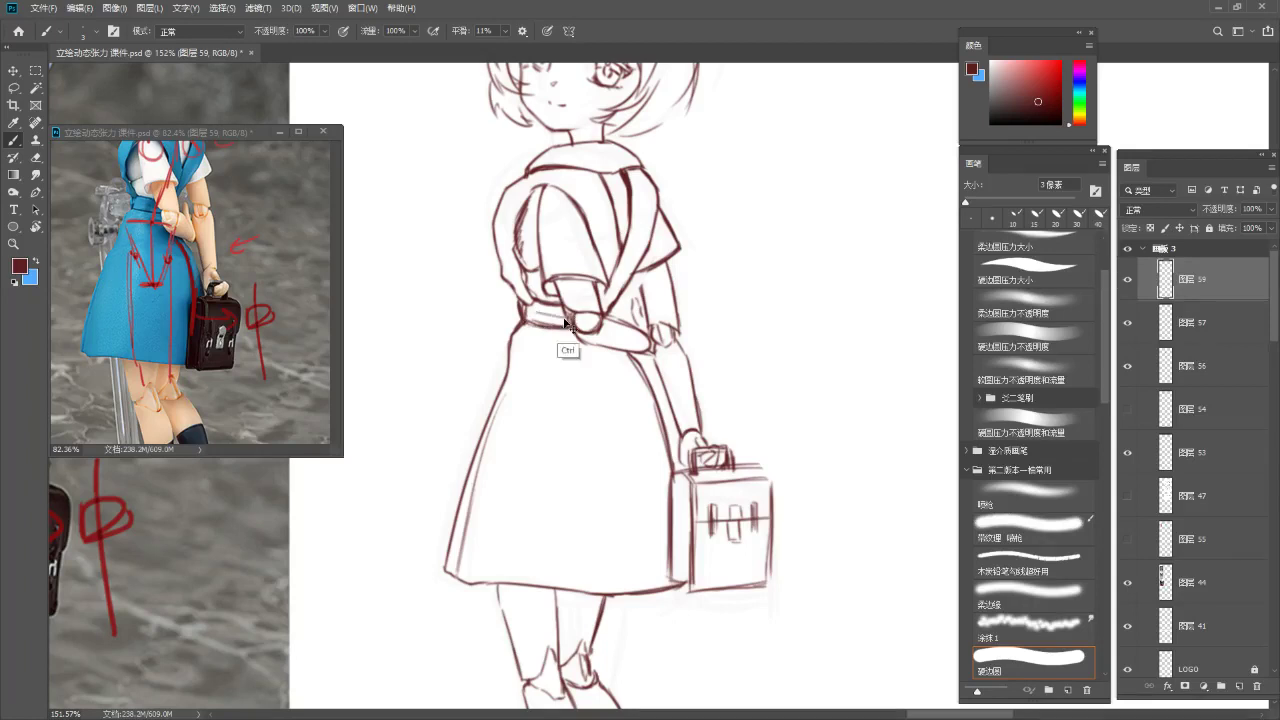
Review the finished line drawing at several scales alongside the other figurine reference photos on the canvas
key(z)
drag(295, 350, 240, 350)
mouse_move(312, 392)
mouse_down()
mouse_move(257, 337)
mouse_move(264, 358)
mouse_move(287, 357)
mouse_up()
key(b)
key(z)
mouse_move(679, 228)
mouse_down()
mouse_move(614, 236)
mouse_move(568, 156)
mouse_up()
key(b)
key(z)
drag(638, 353, 624, 294)
drag(597, 590, 594, 234)
scroll(594, 234, down, 3)
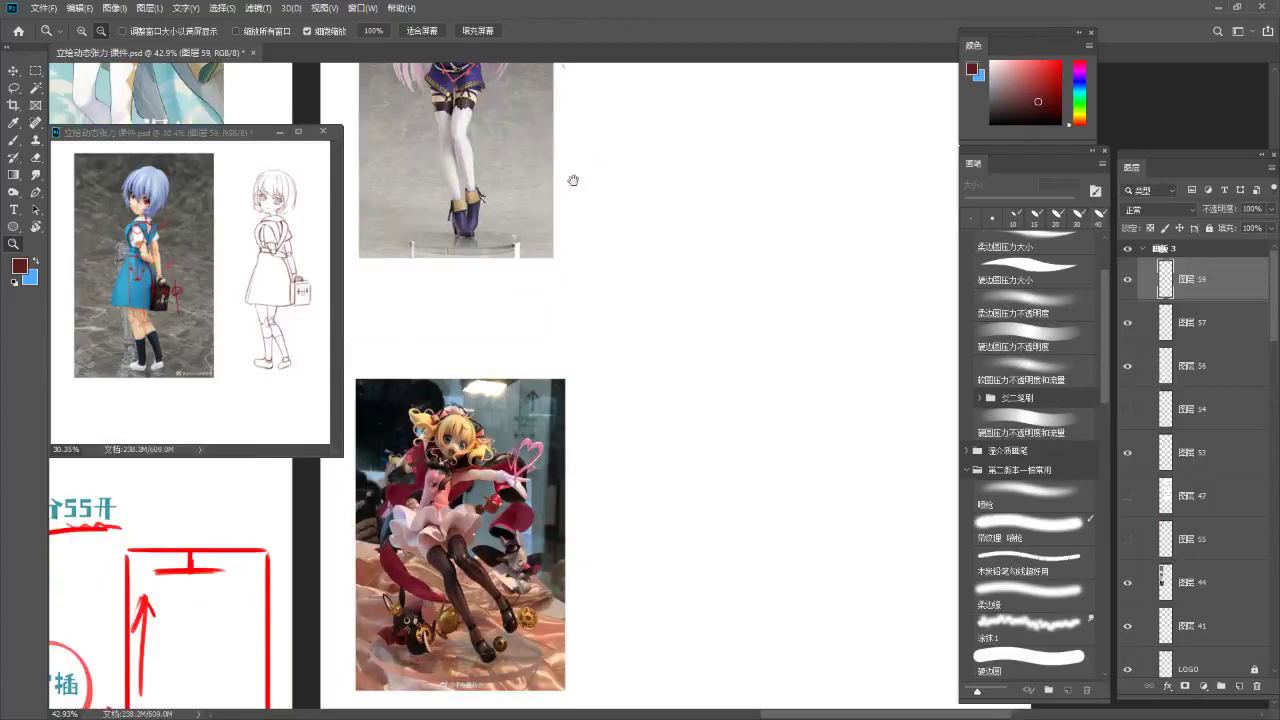
drag(594, 214, 603, 262)
drag(645, 153, 634, 571)
scroll(634, 571, up, 3)
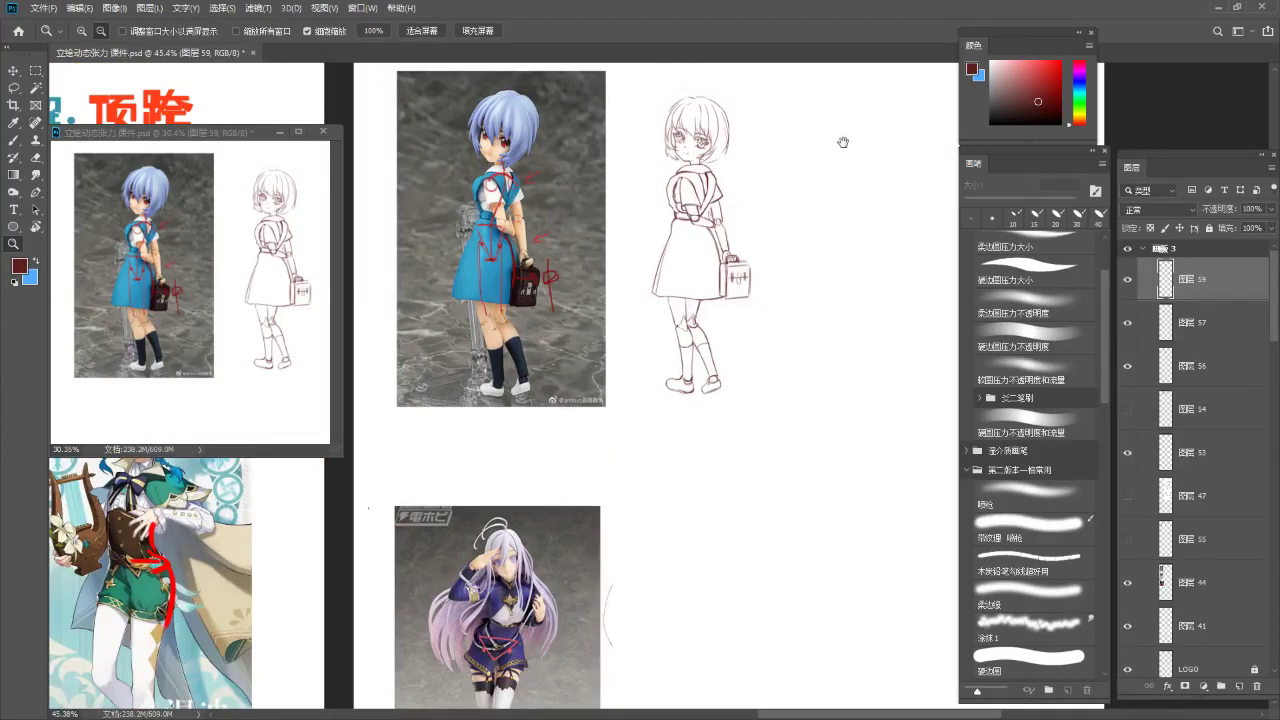
scroll(690, 295, up, 3)
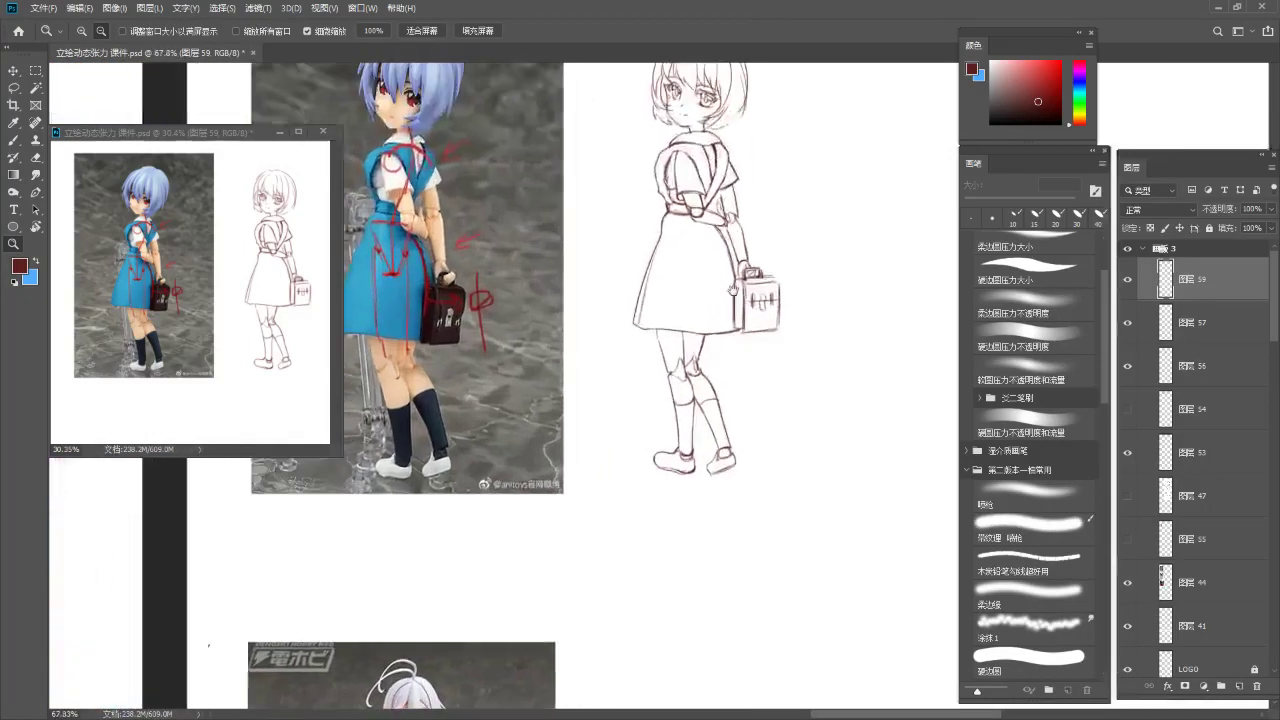
Check layer 图层 59 by hiding and showing it, and stretch the line drawing slightly downward with Free Transform
click(1127, 279)
click(1127, 279)
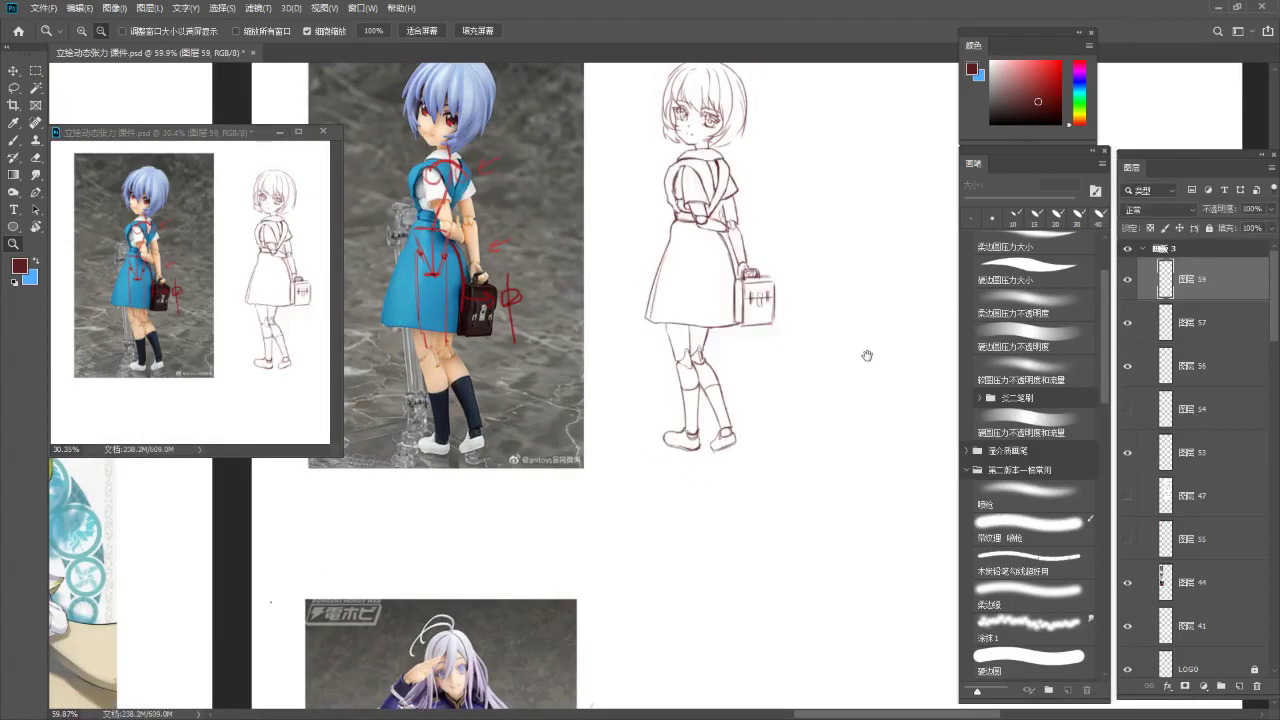
drag(869, 334, 865, 364)
key(ctrl+t)
drag(614, 483, 614, 489)
key(Return)
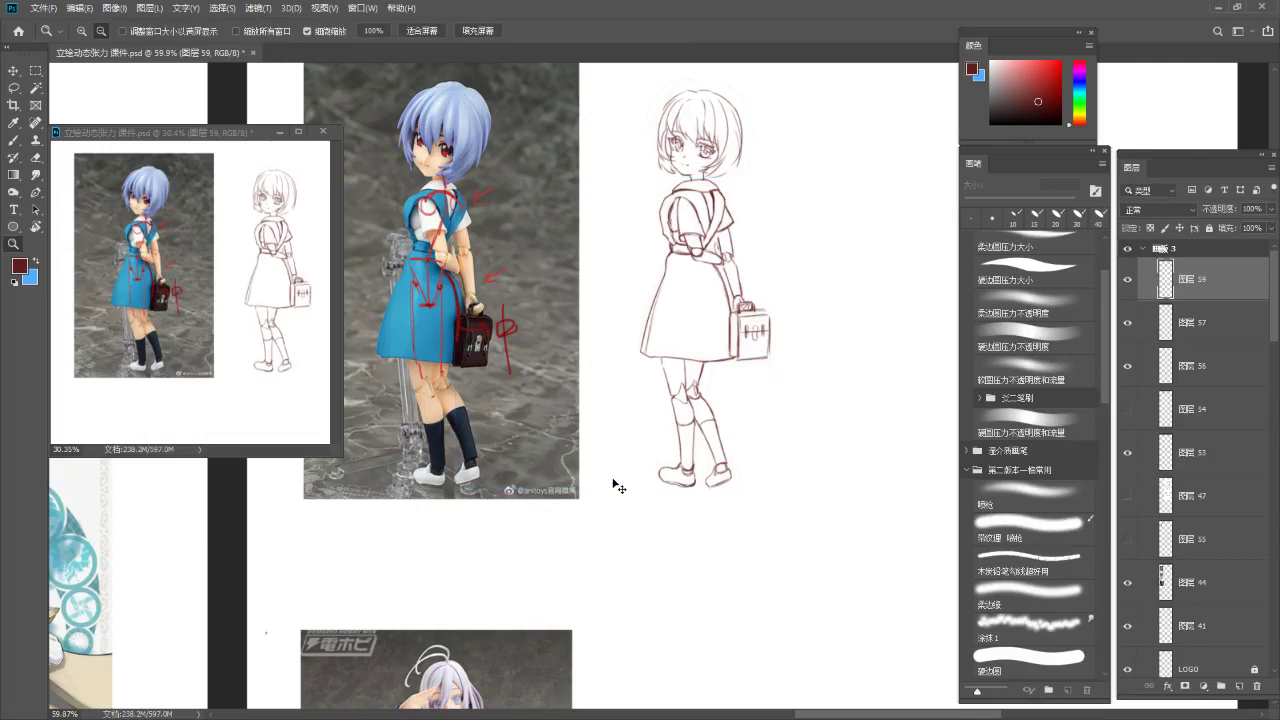
Switch to Microsoft Edge in a maximized window, open the bookmarked Huaban site and dismiss the restore-pages prompt
scroll(530, 355, down, 3)
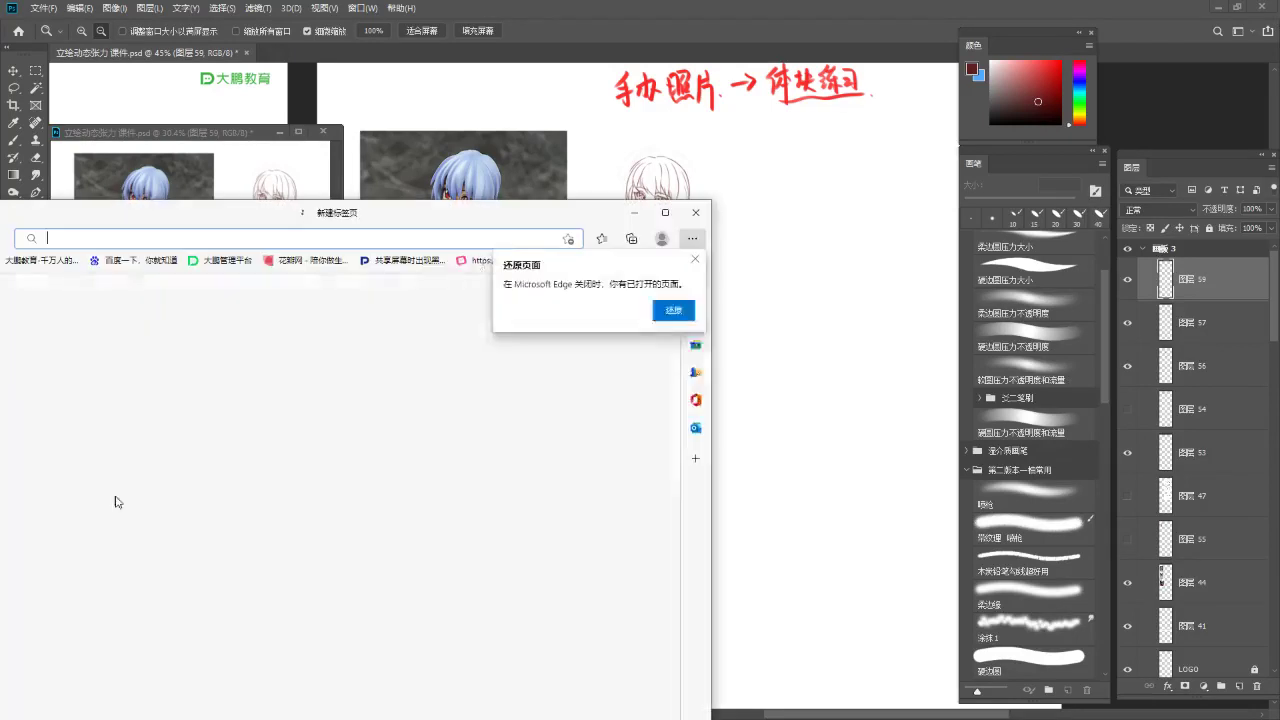
click(667, 213)
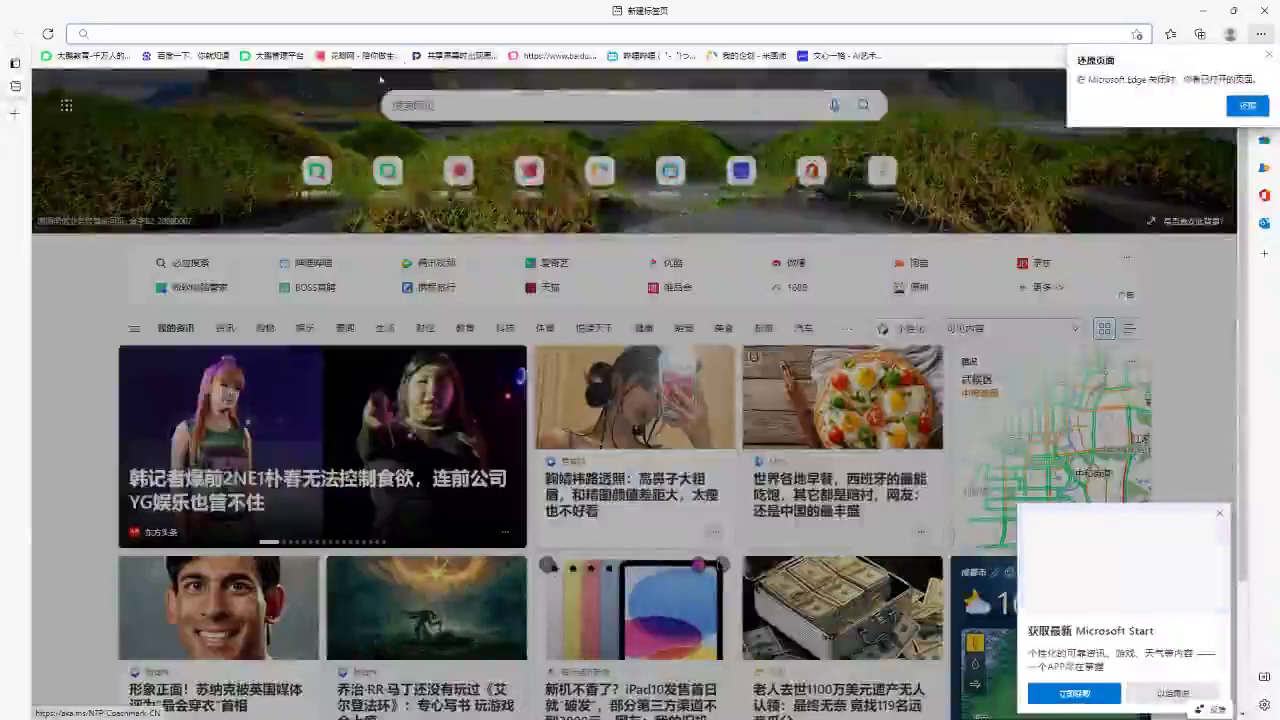
click(390, 57)
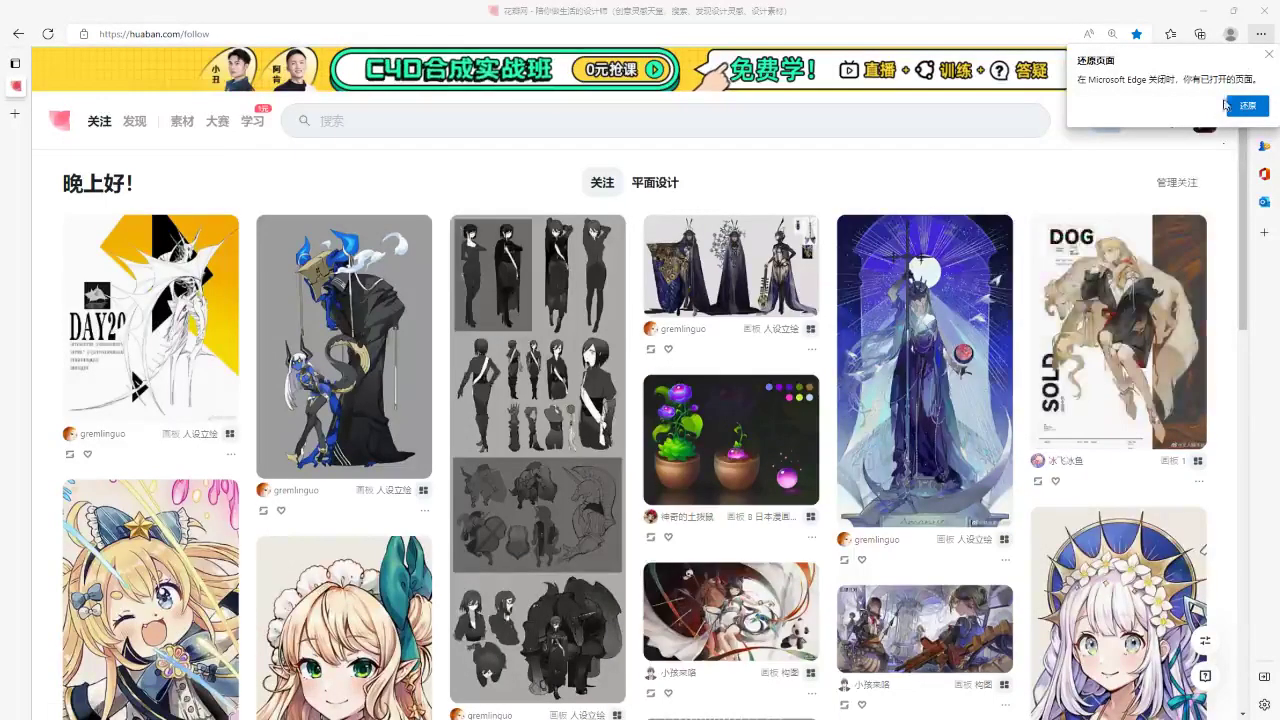
click(1268, 55)
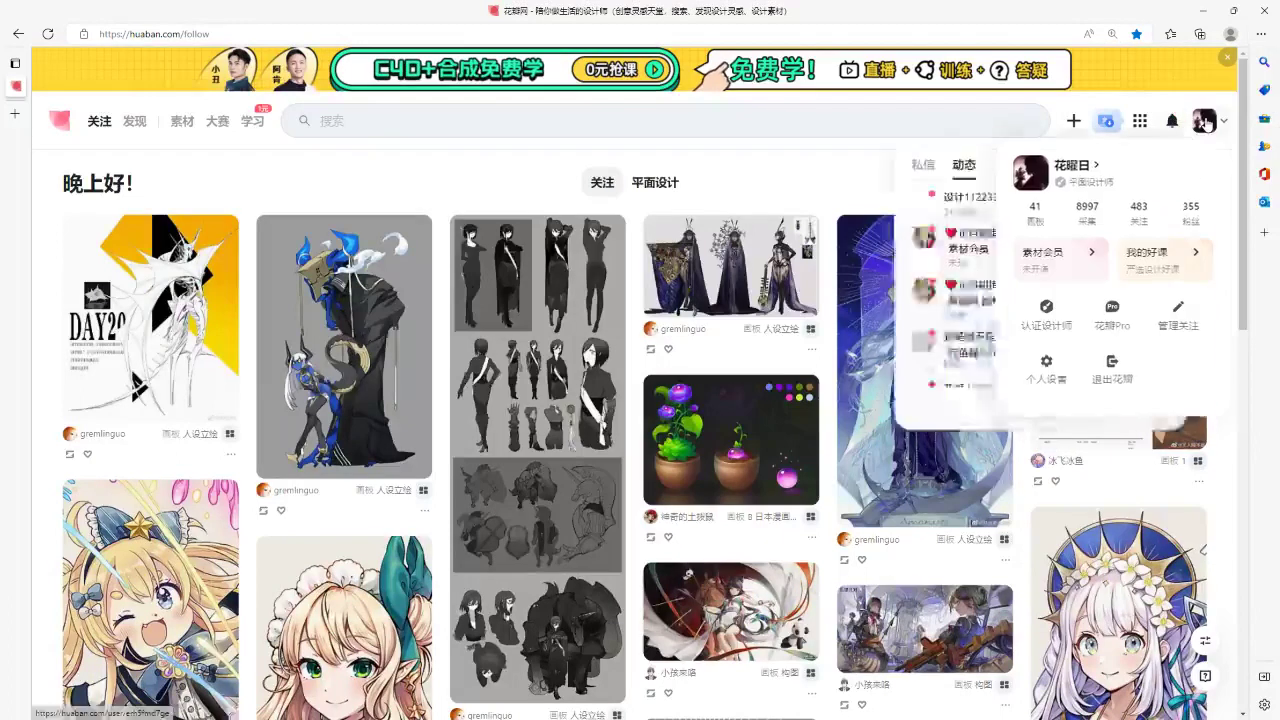
Go to the account's own Huaban profile and open the 立绘参考 board
click(1205, 121)
scroll(343, 236, down, 1)
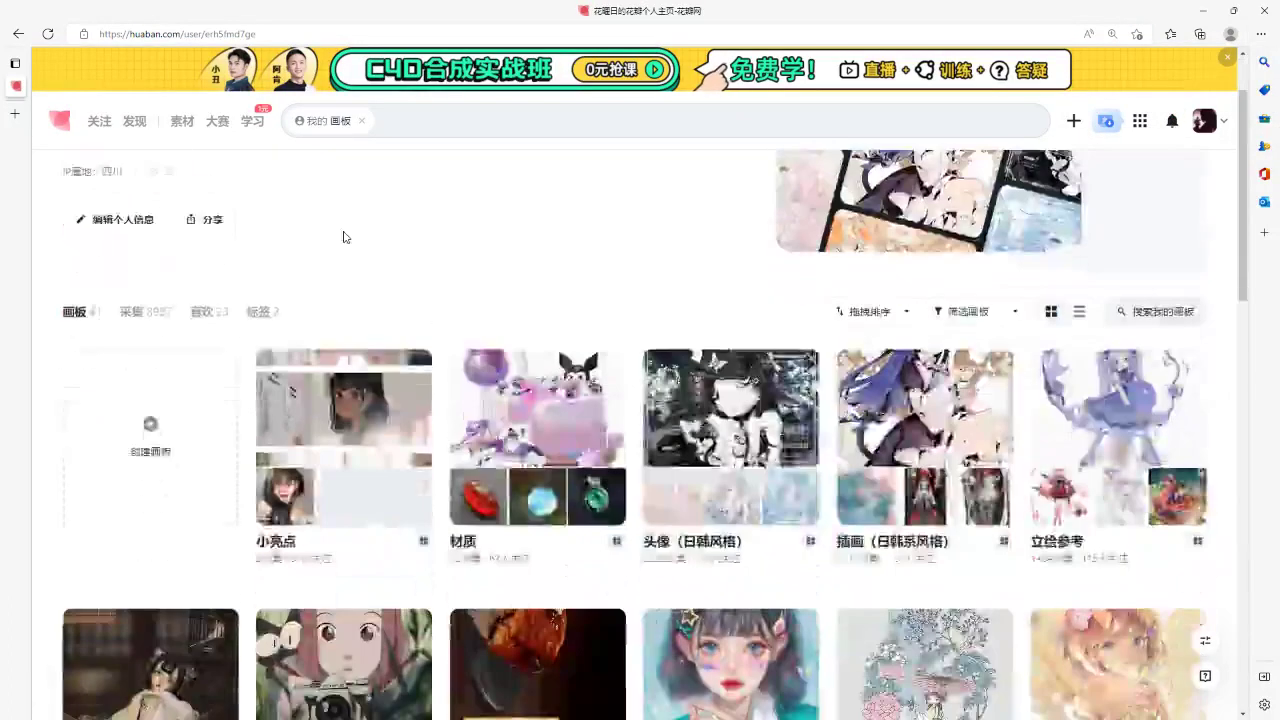
scroll(343, 236, down, 2)
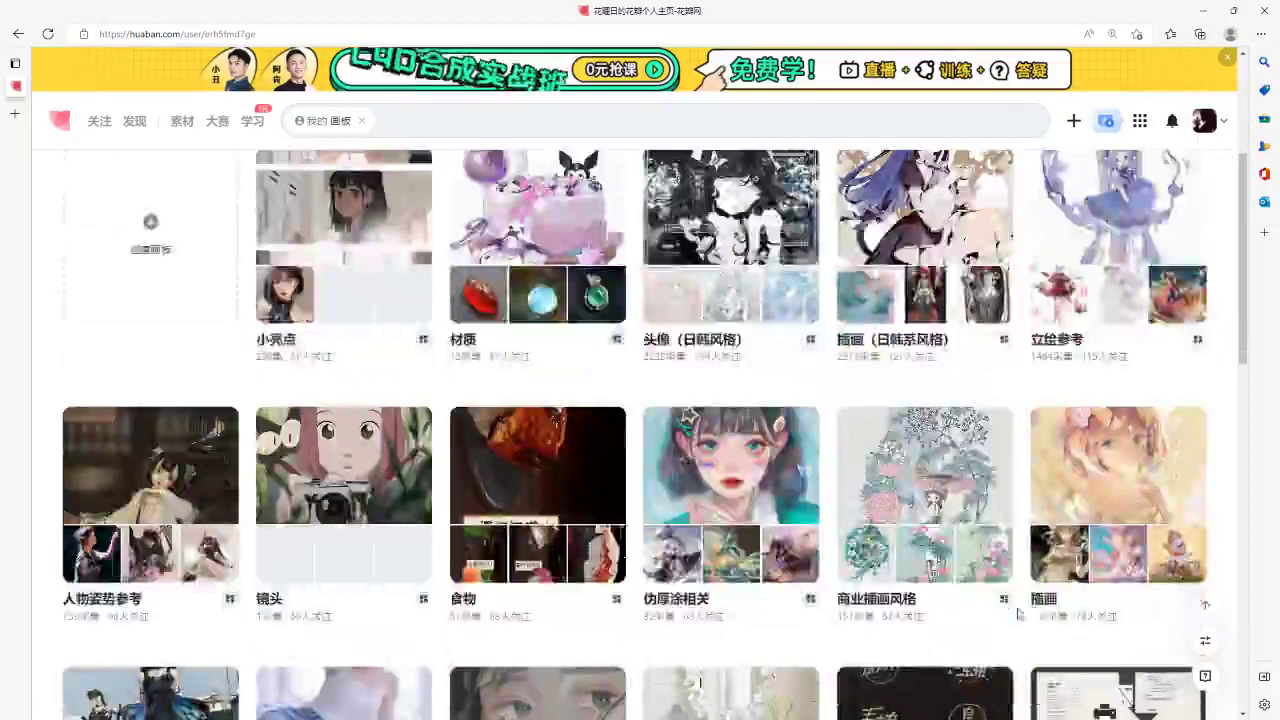
click(1108, 276)
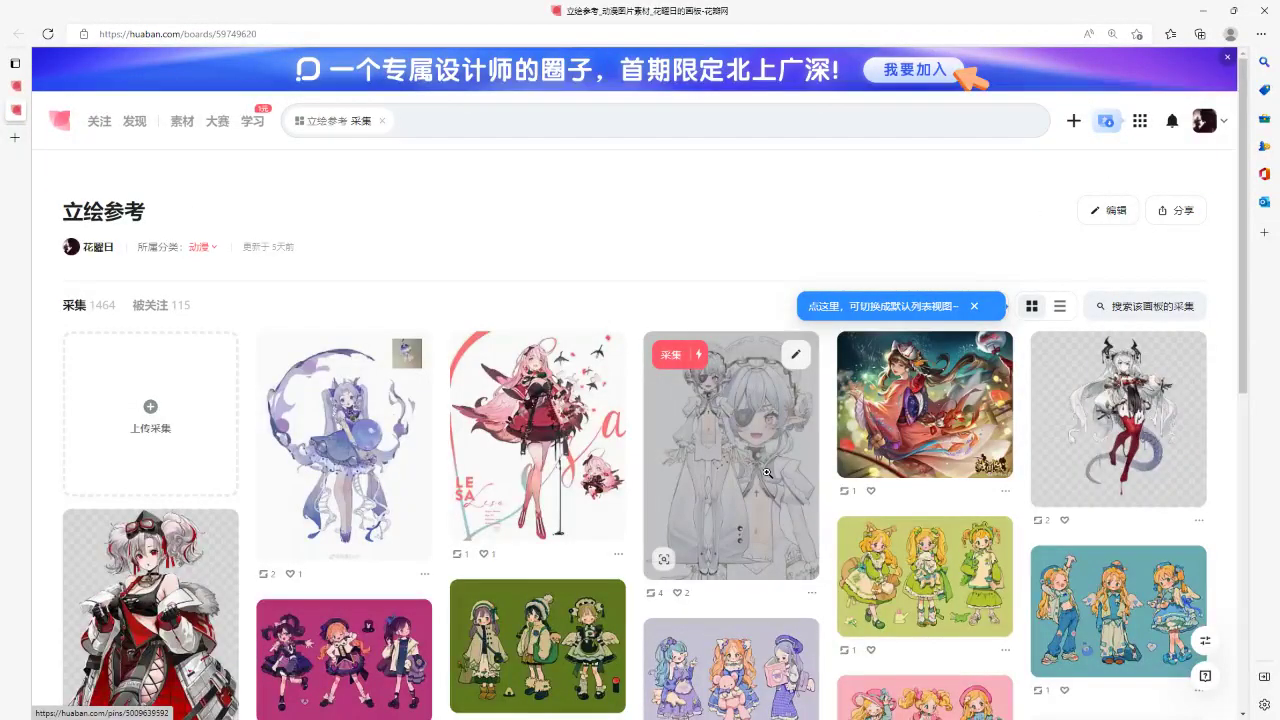
Look through the first pins of the 立绘参考 board and preview the magenta three-girl illustration
scroll(767, 472, down, 5)
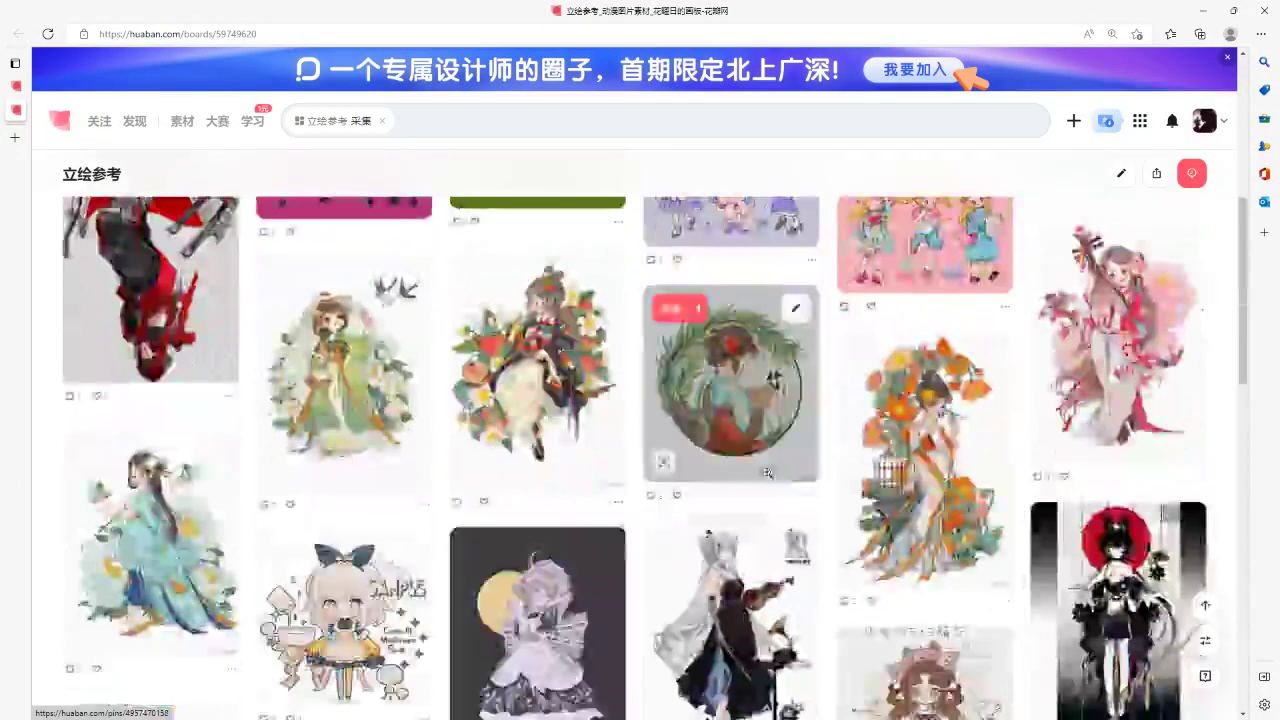
scroll(769, 478, up, 2)
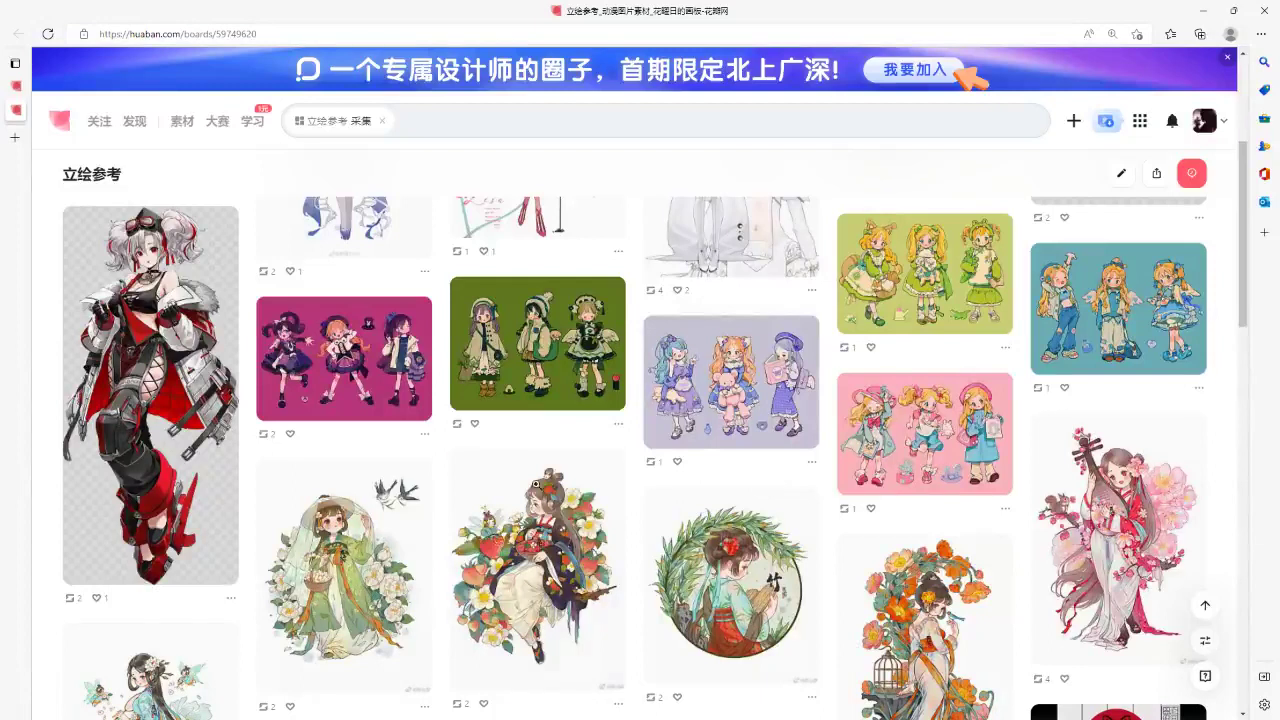
click(389, 385)
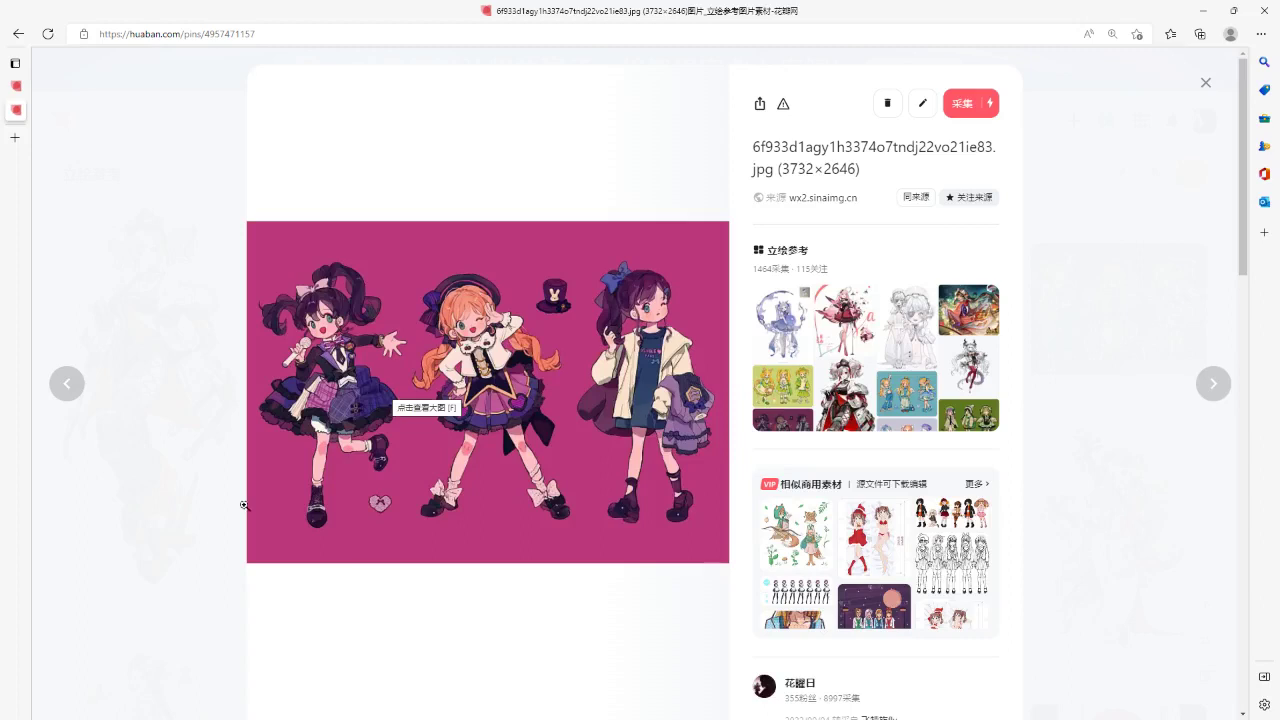
click(204, 544)
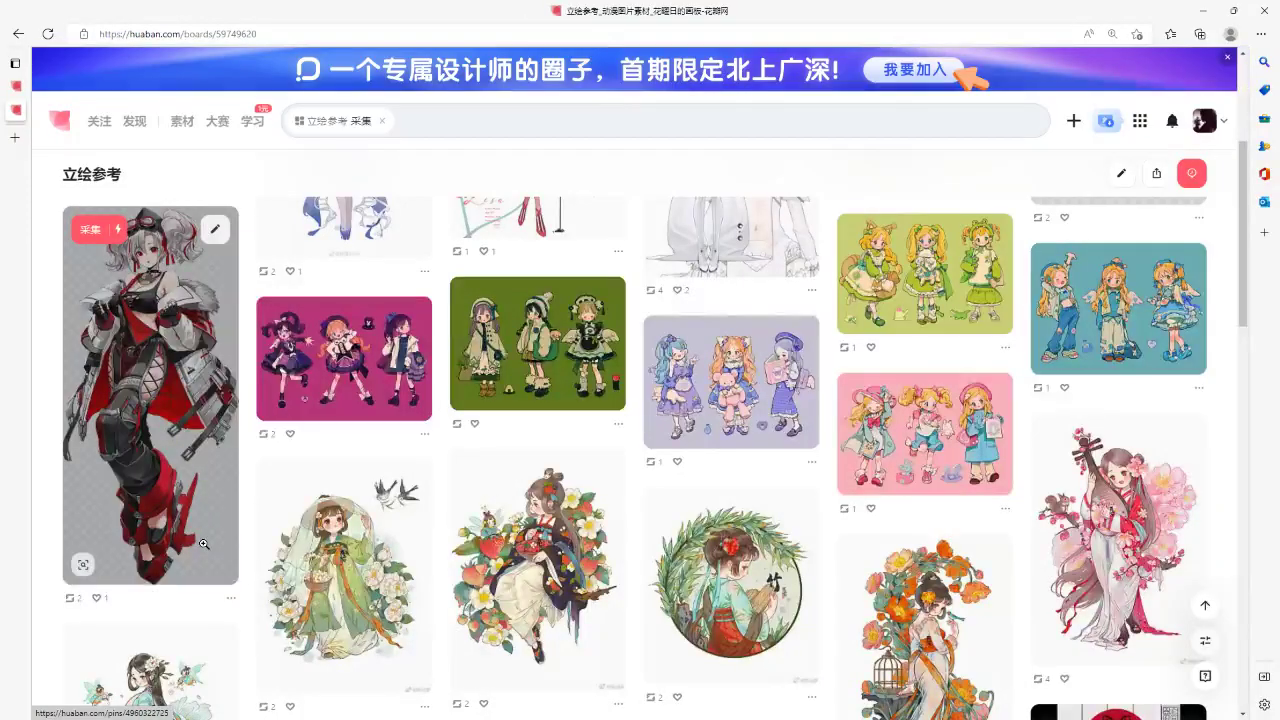
Browse further down the 立绘参考 board to examine its character illustrations
scroll(204, 544, down, 15)
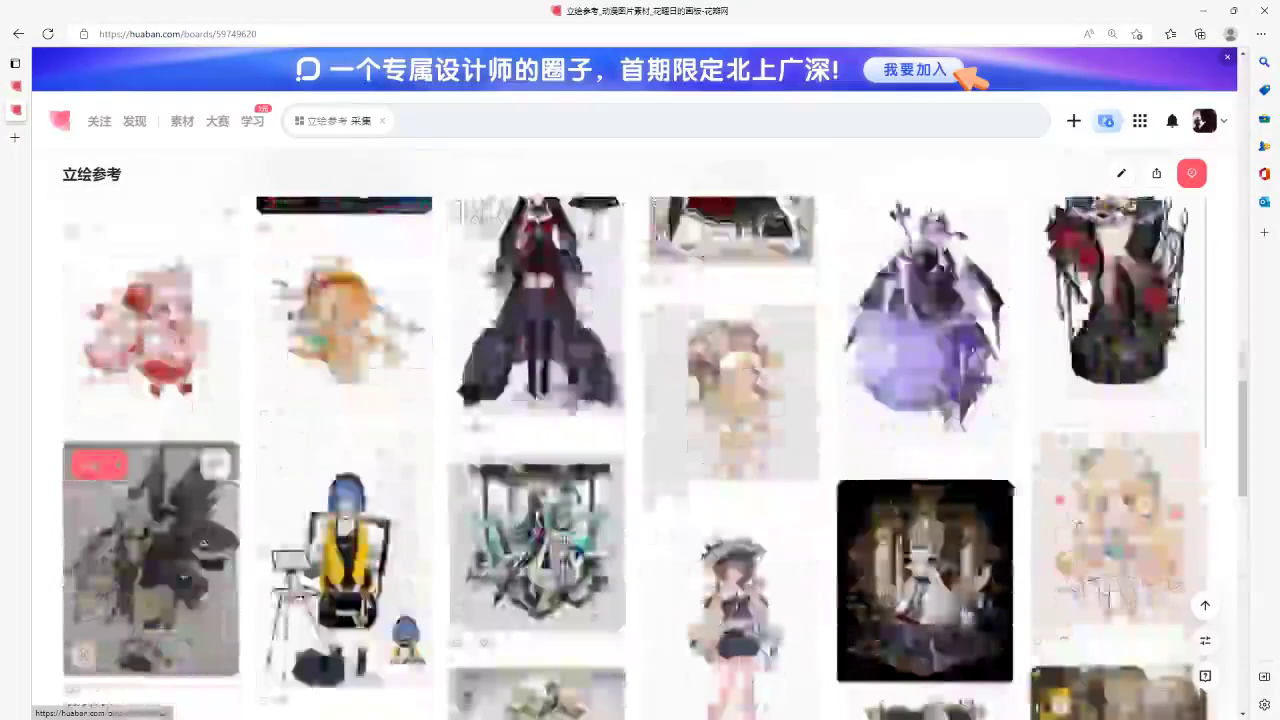
scroll(204, 544, down, 2)
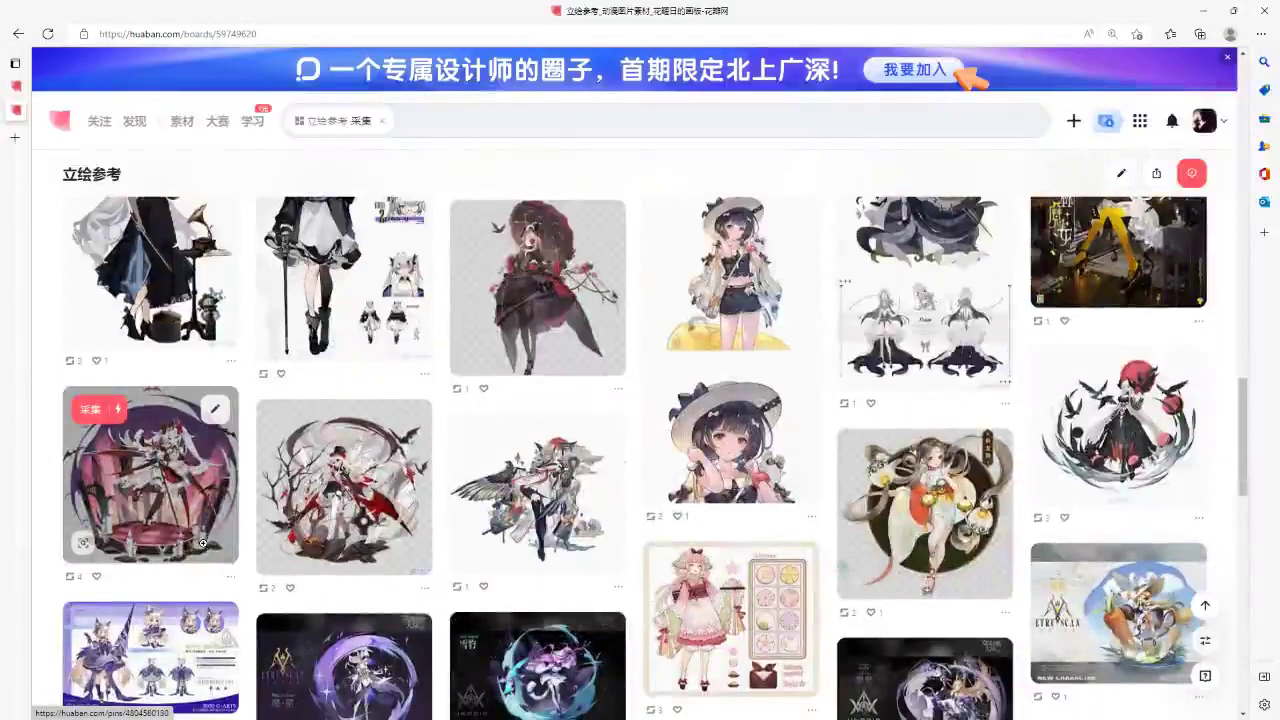
scroll(202, 544, down, 8)
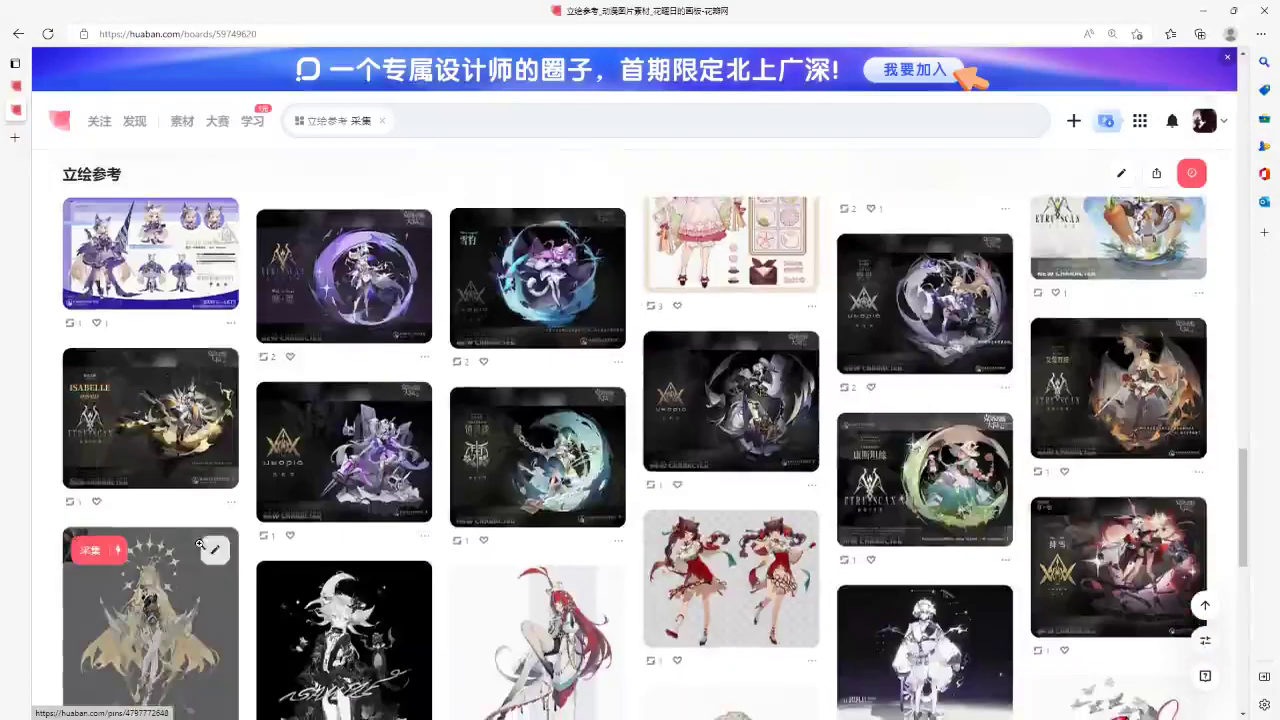
scroll(202, 544, down, 12)
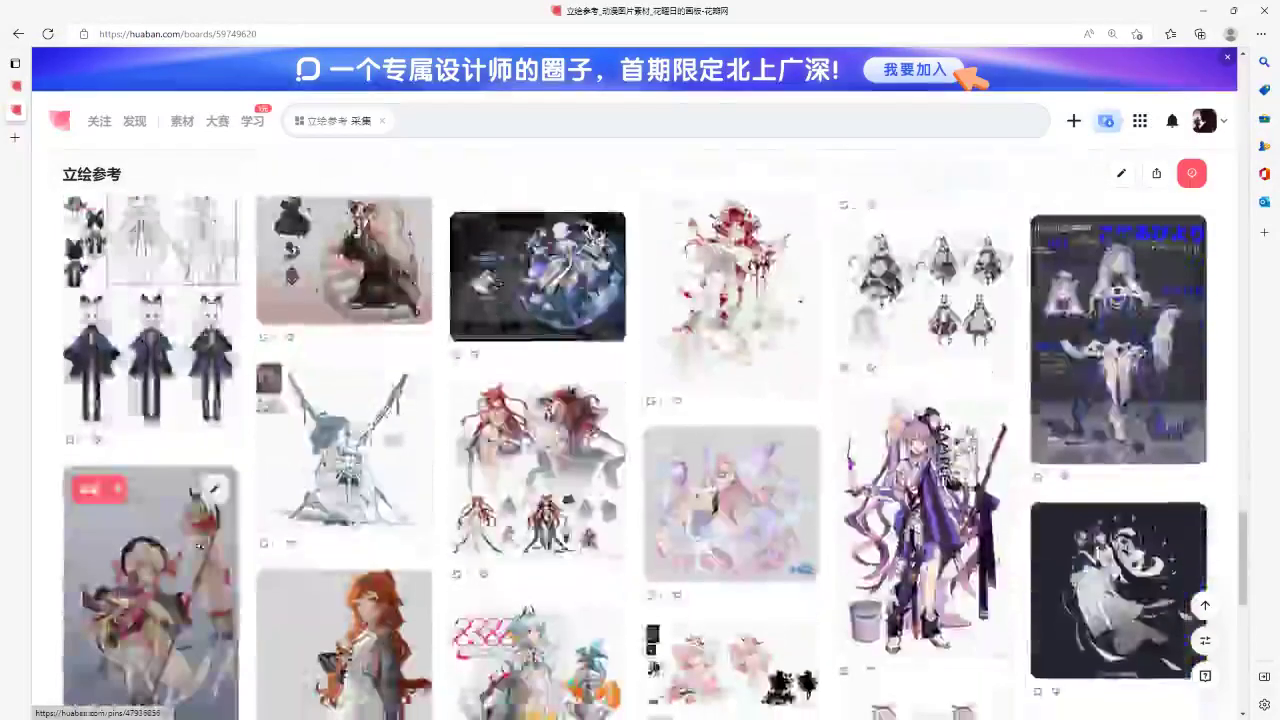
scroll(197, 544, down, 4)
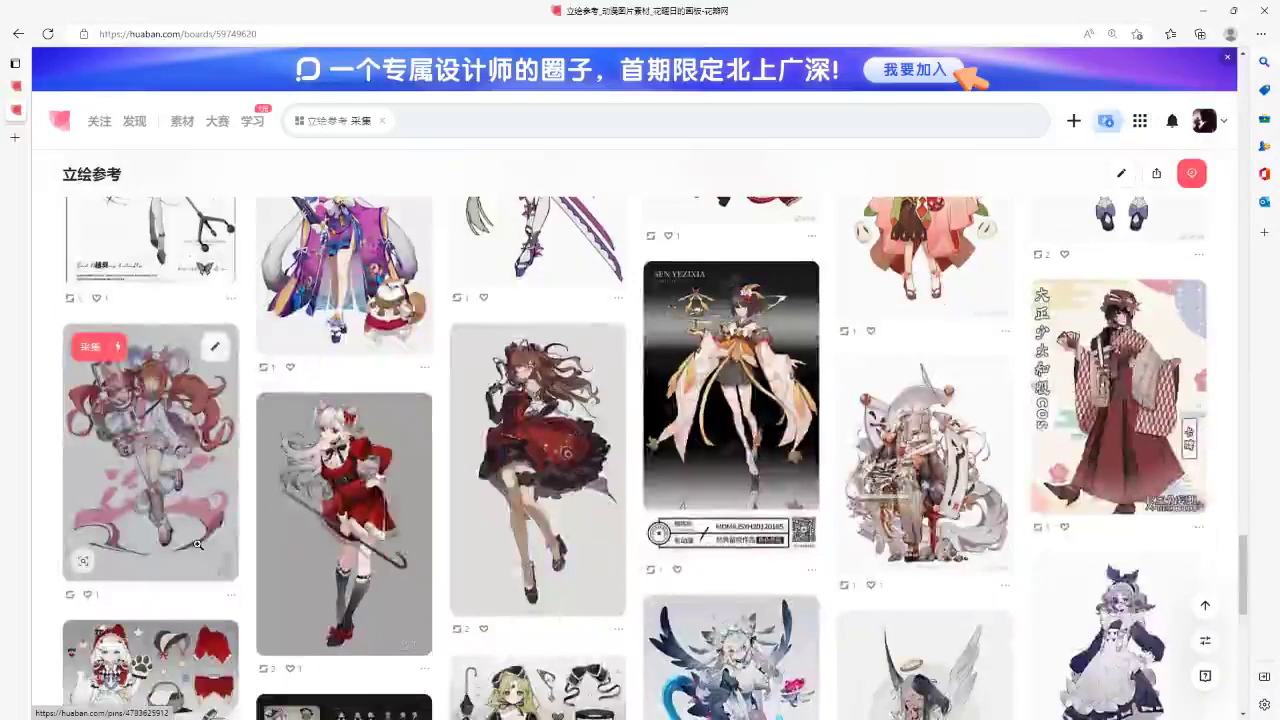
scroll(197, 544, down, 10)
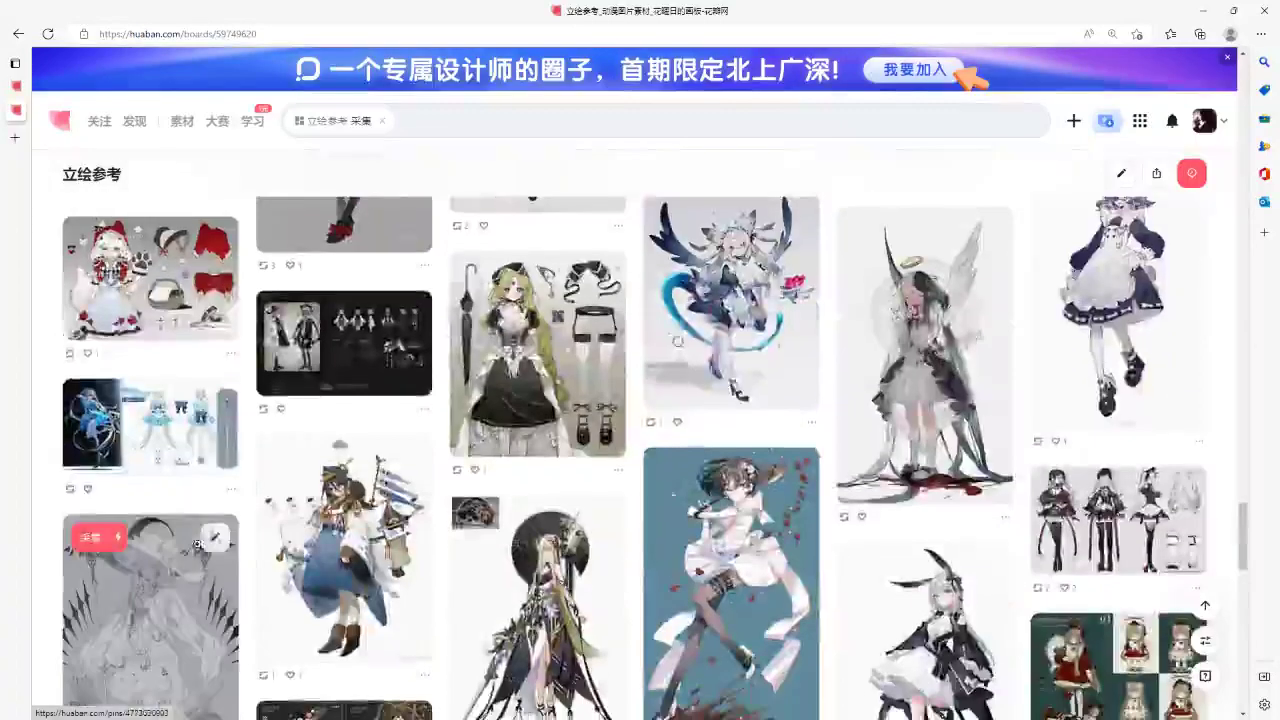
scroll(197, 544, down, 8)
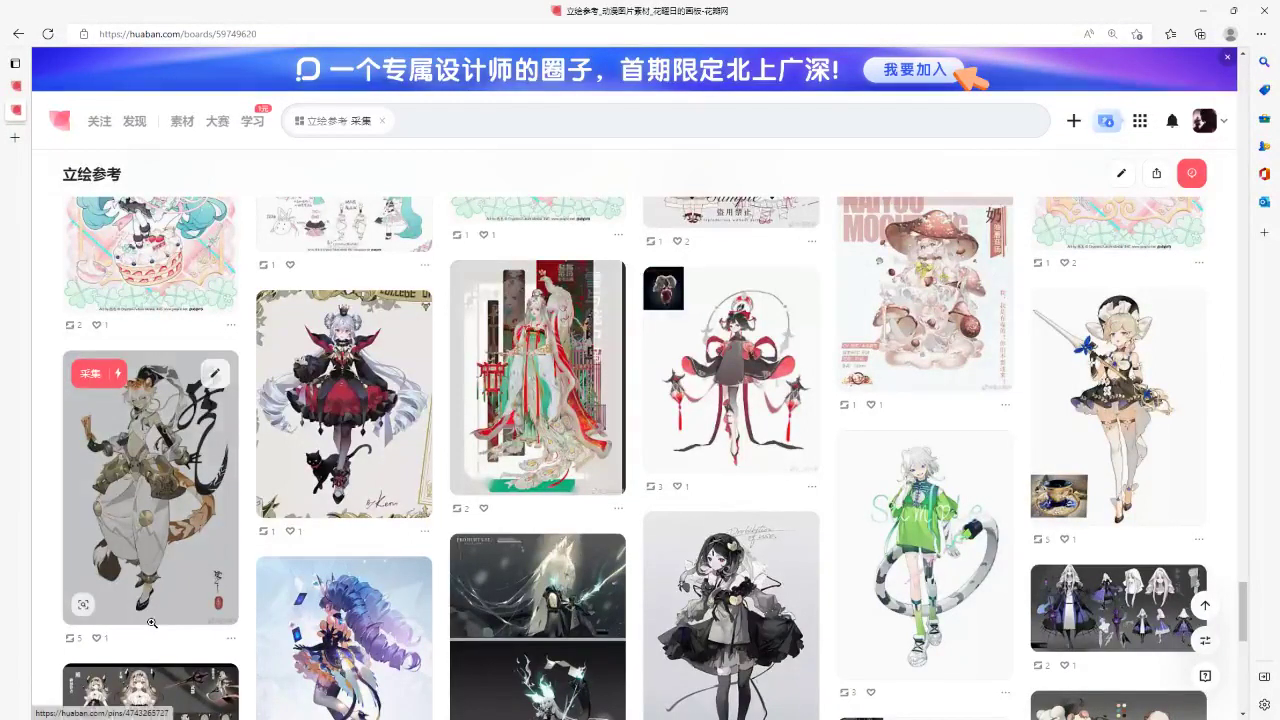
Return to the Huaban profile, open the 人物姿势参考 board and browse its pose photos
click(1206, 128)
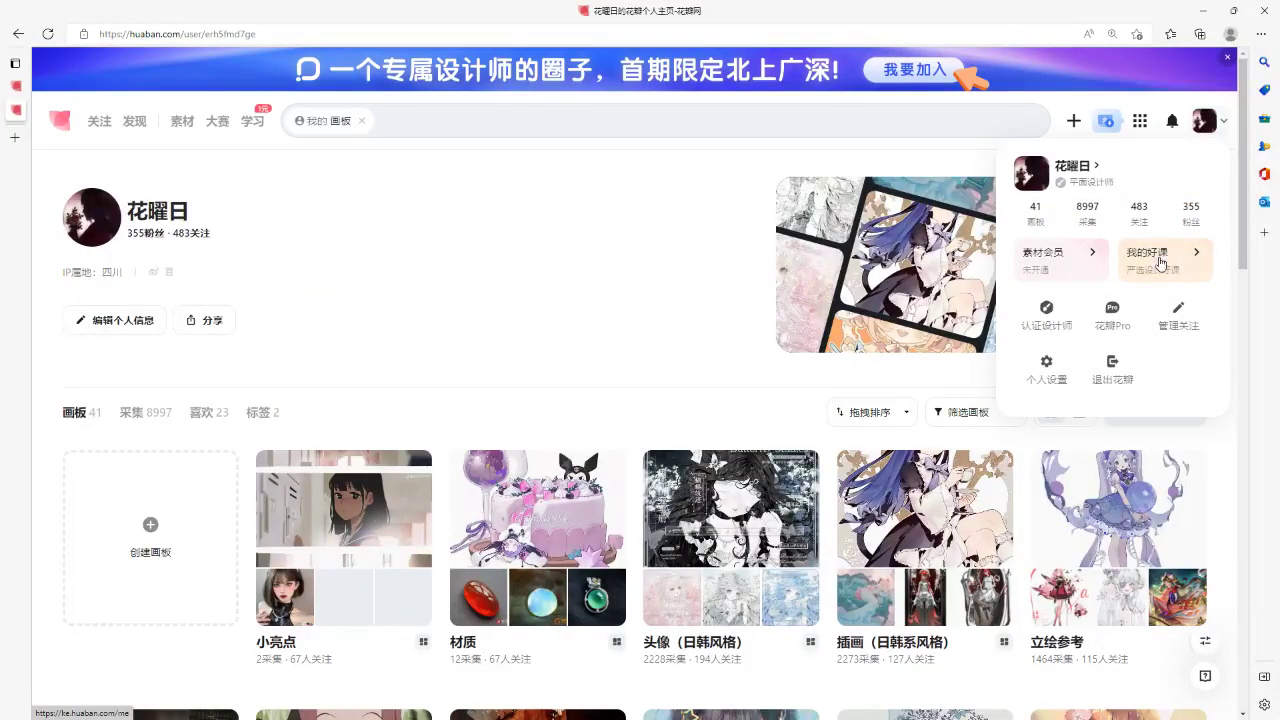
scroll(529, 326, down, 3)
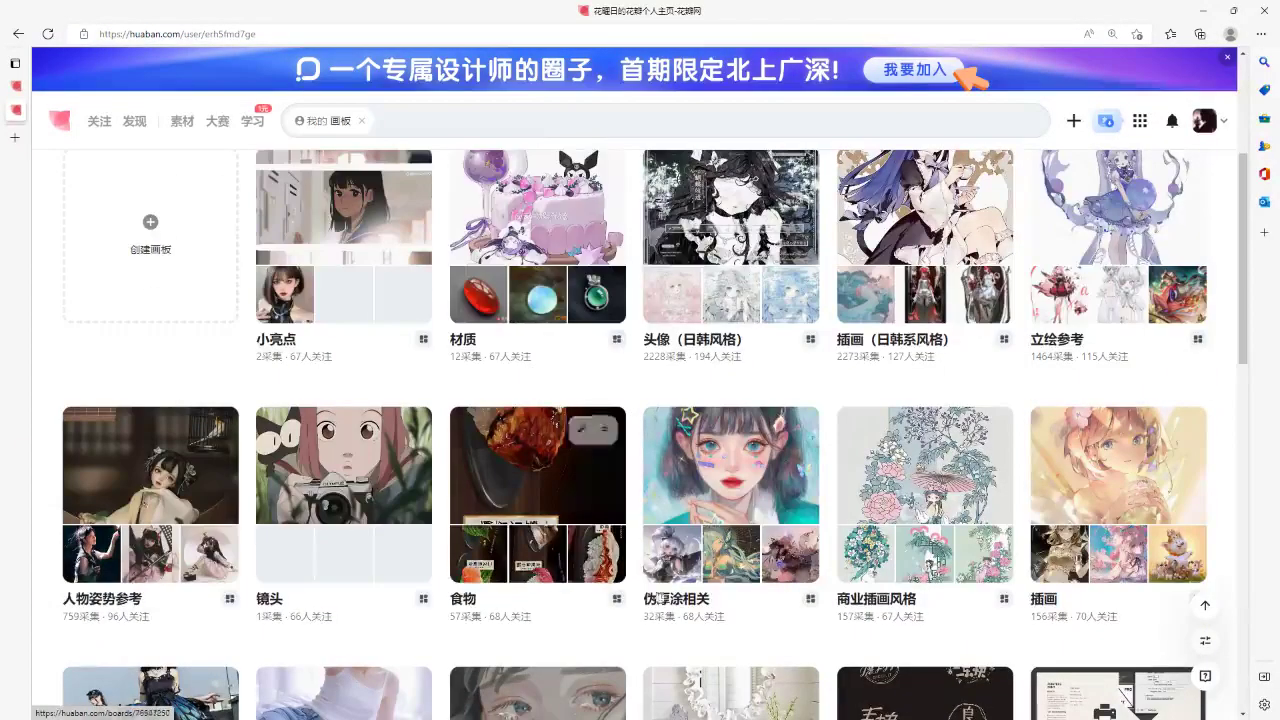
click(168, 556)
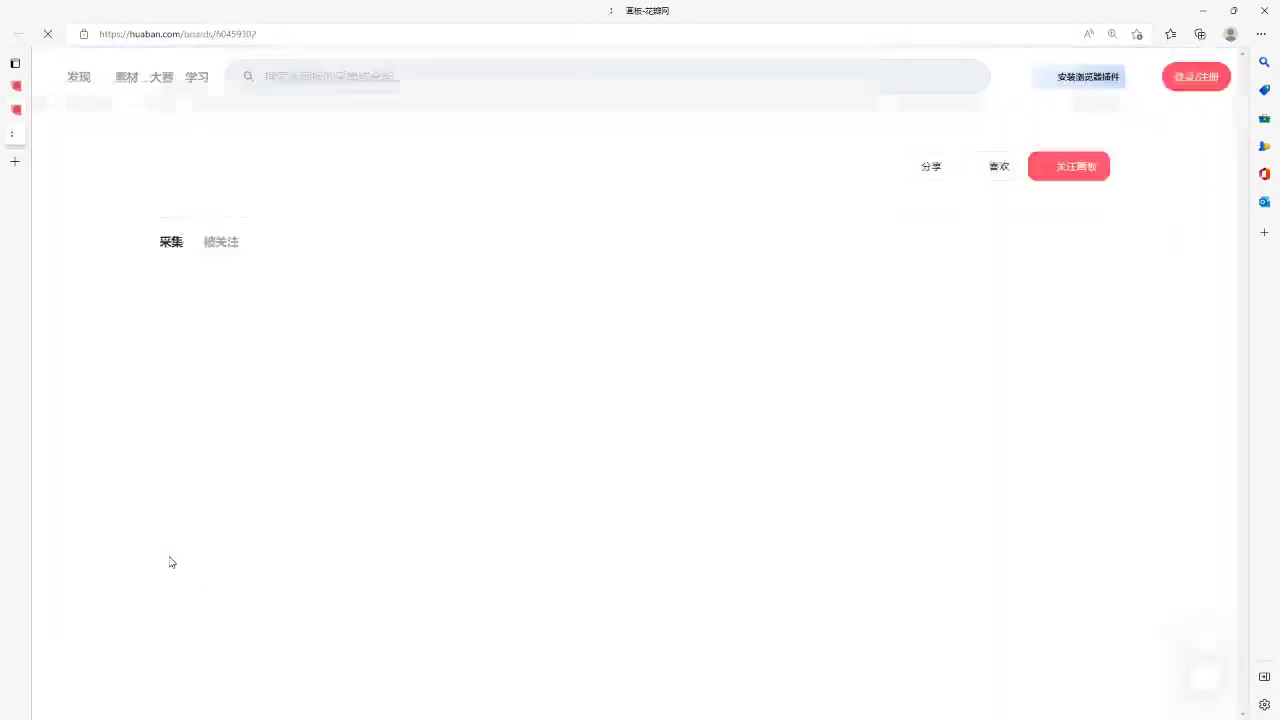
scroll(168, 556, down, 7)
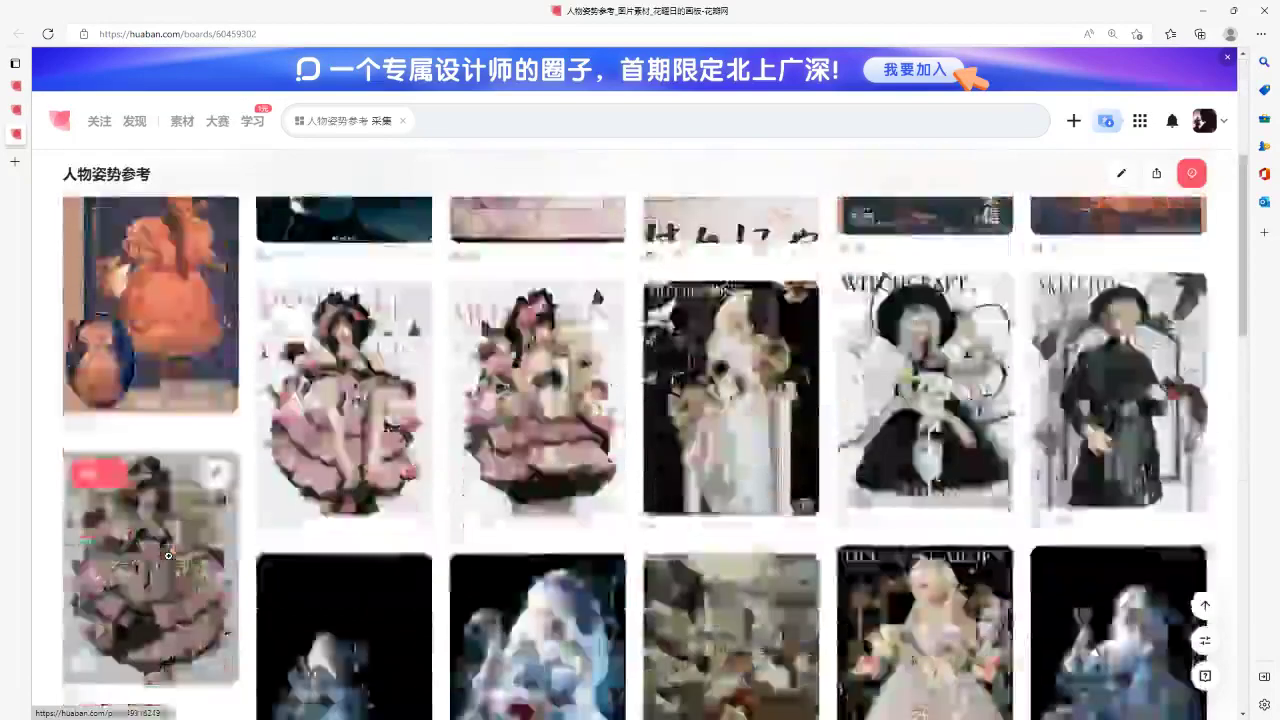
scroll(168, 556, down, 2)
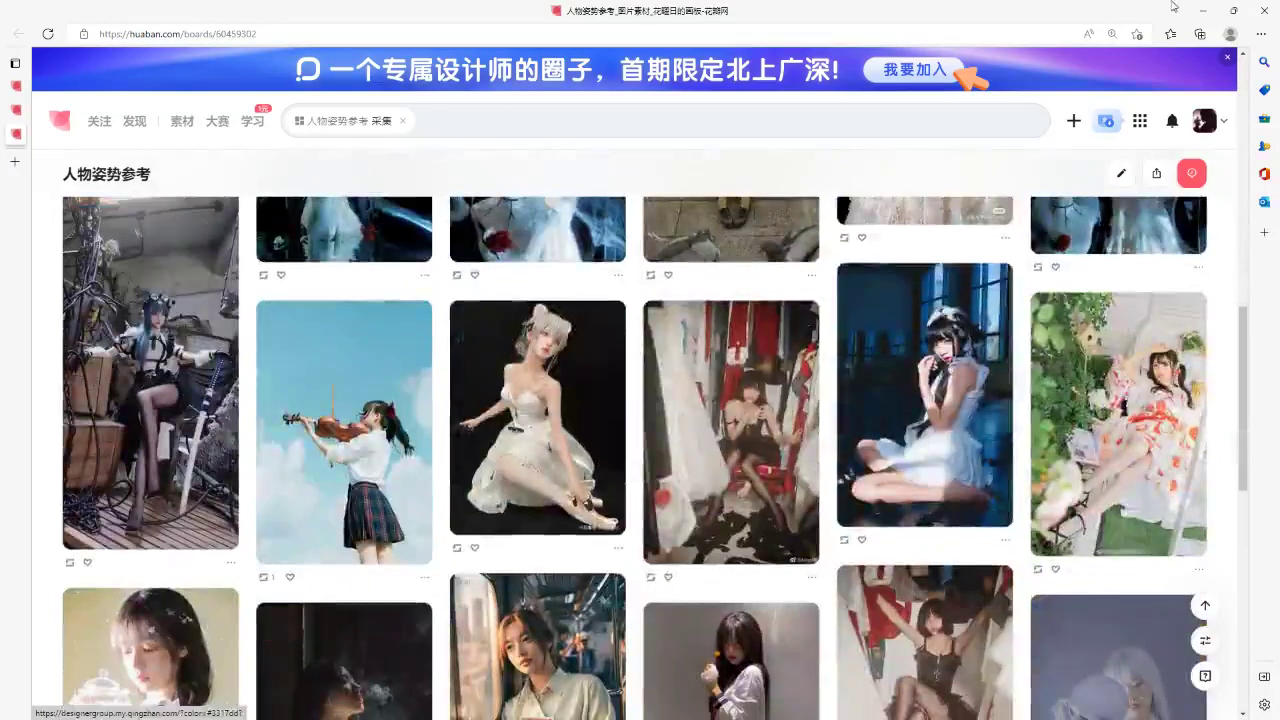
Switch back to Photoshop and place the screenshot containing another schoolgirl line drawing into the lesson document
click(1194, 11)
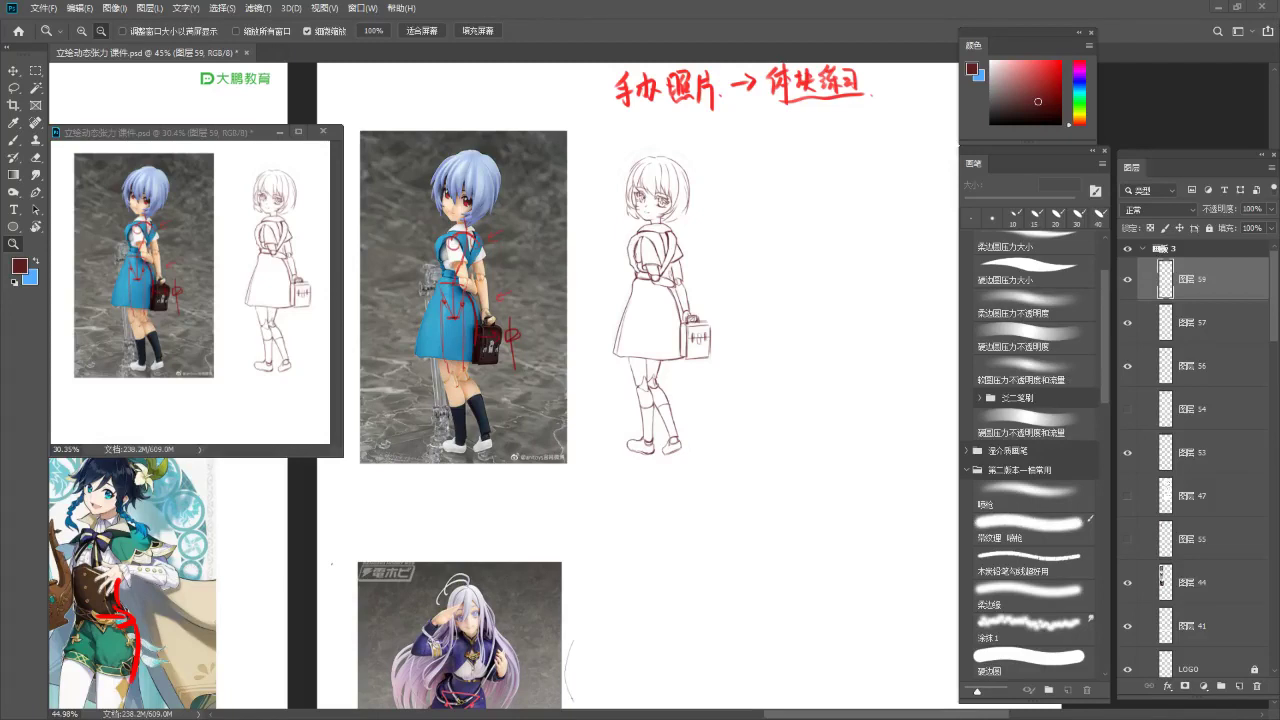
drag(426, 403, 553, 380)
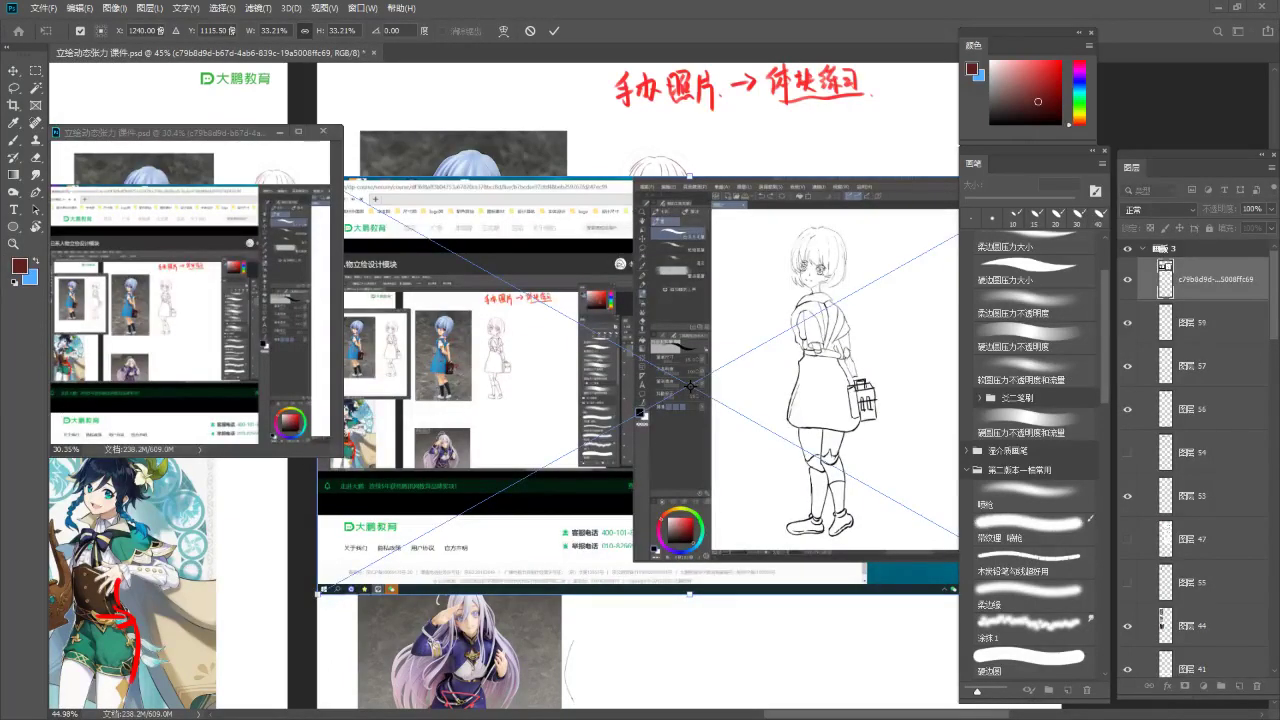
scroll(871, 471, down, 4)
scroll(880, 459, up, 5)
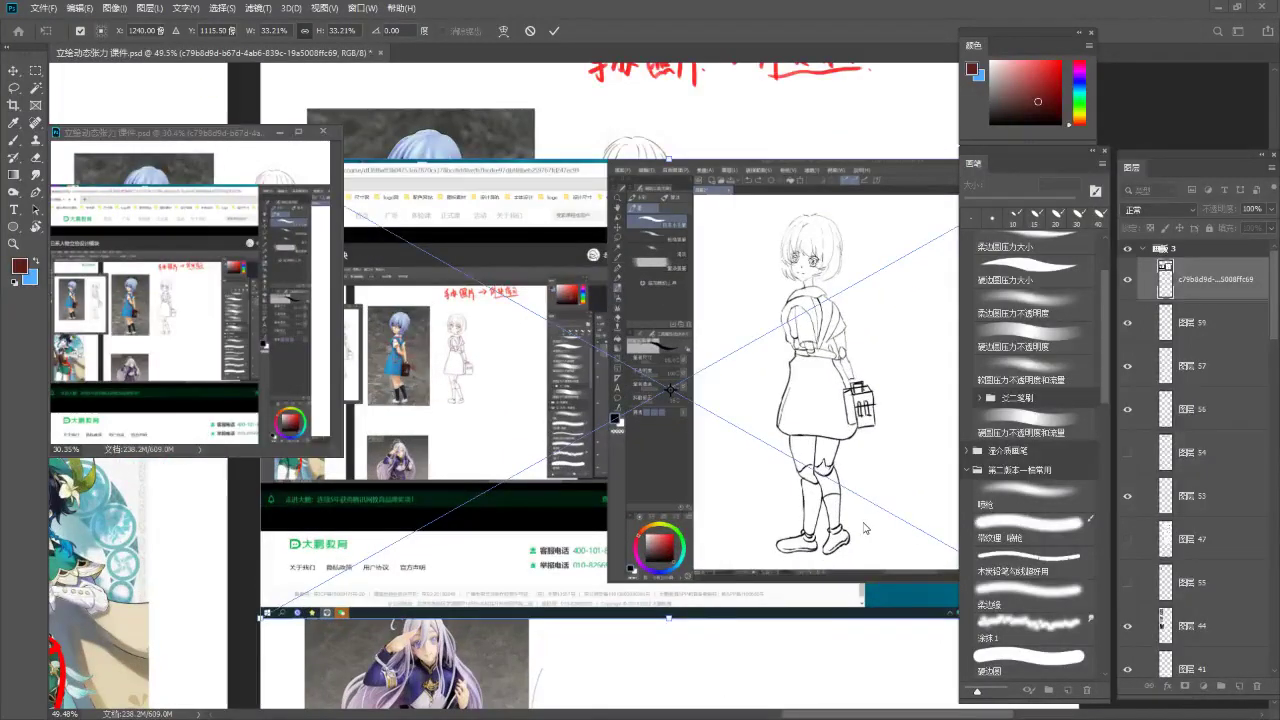
drag(852, 501, 679, 485)
key(z)
key(v)
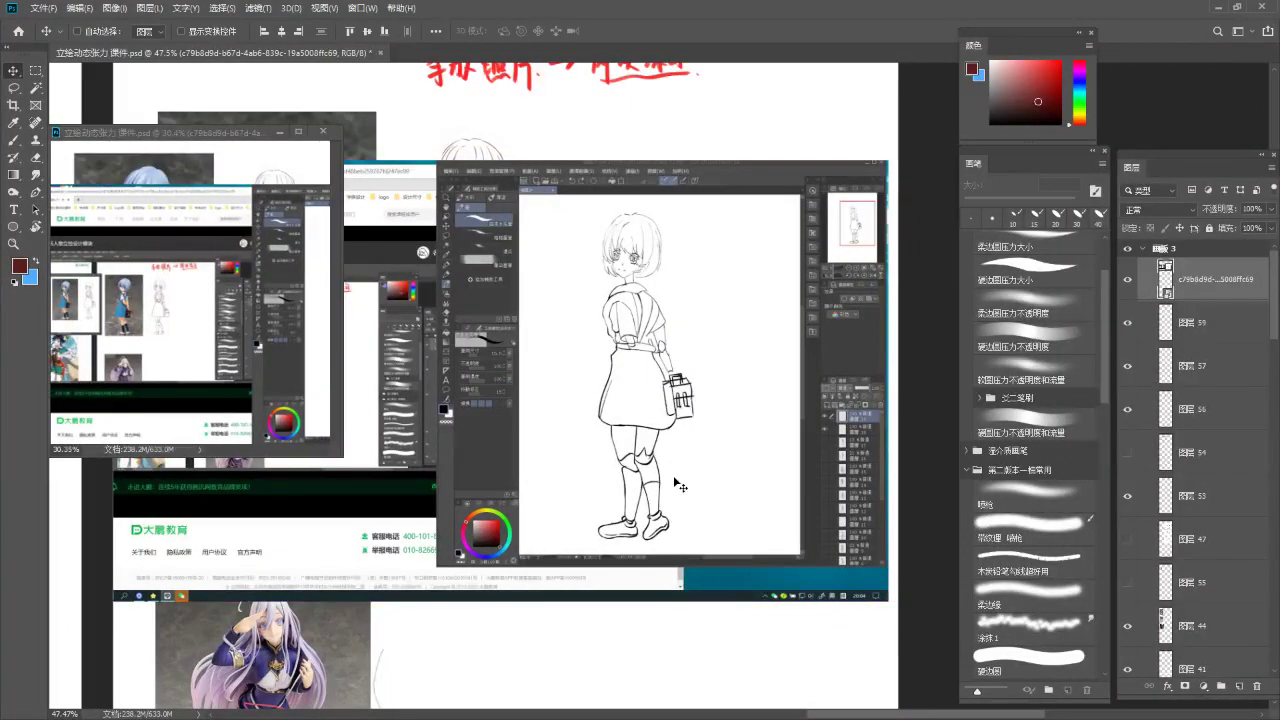
Add an empty layer above the placed screenshot and toggle the screenshot's visibility to compare it with the sketch underneath
key(ctrl+shift+alt+n)
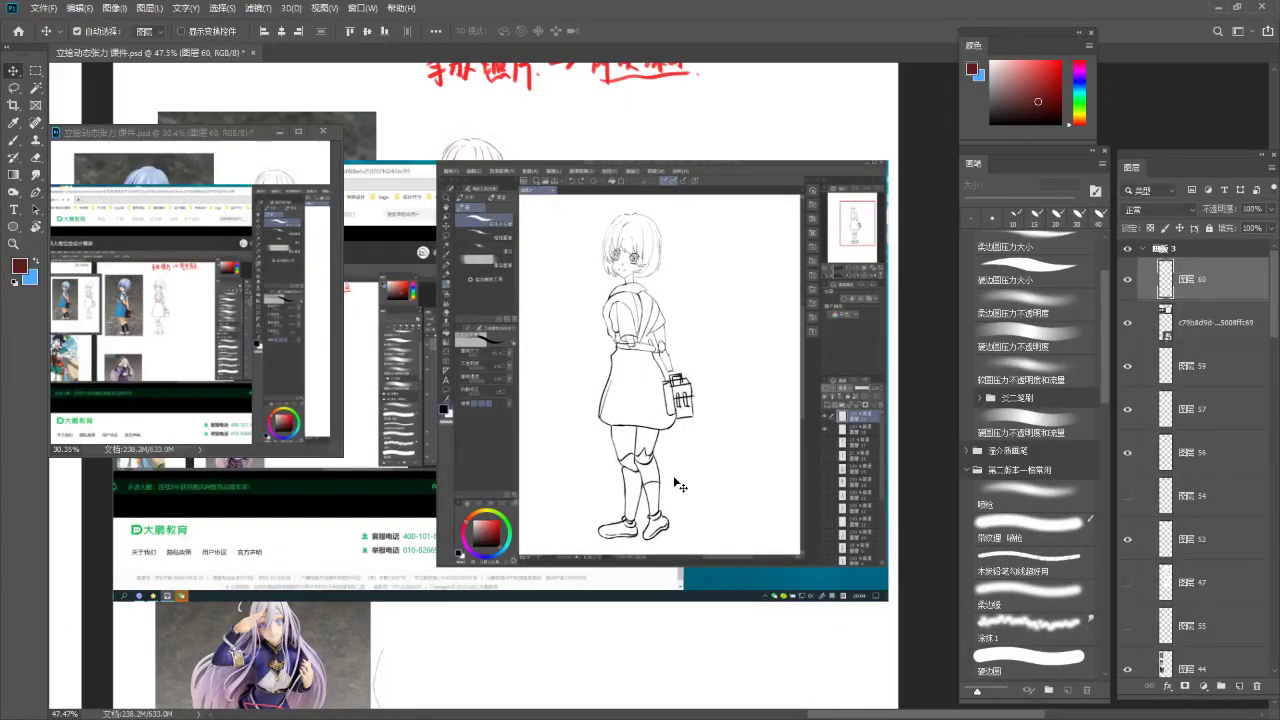
drag(762, 272, 780, 209)
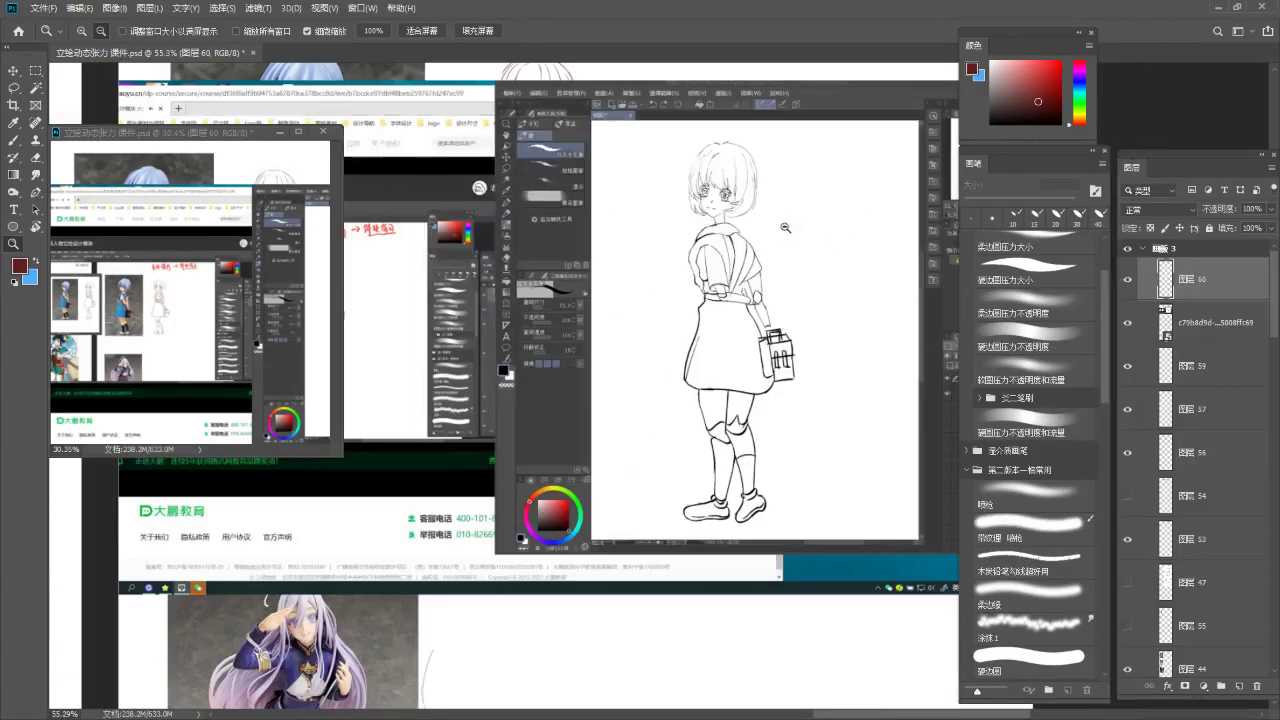
key(b)
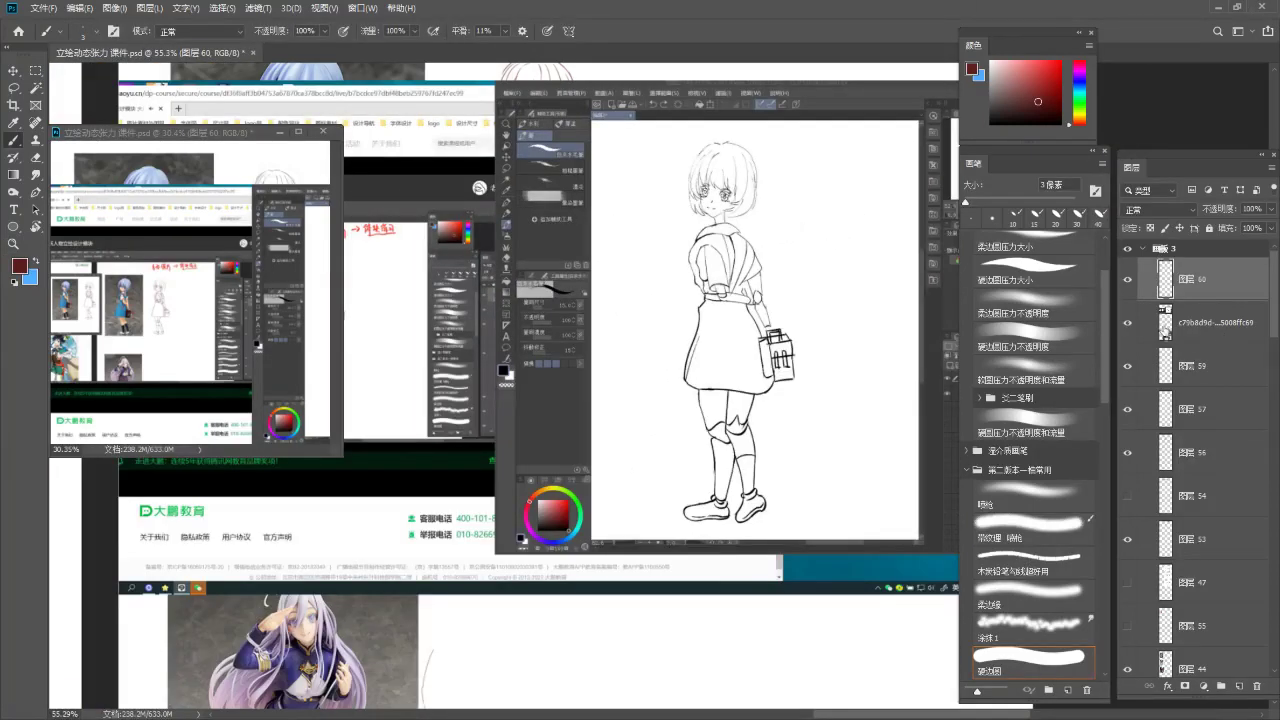
click(1130, 324)
click(1127, 330)
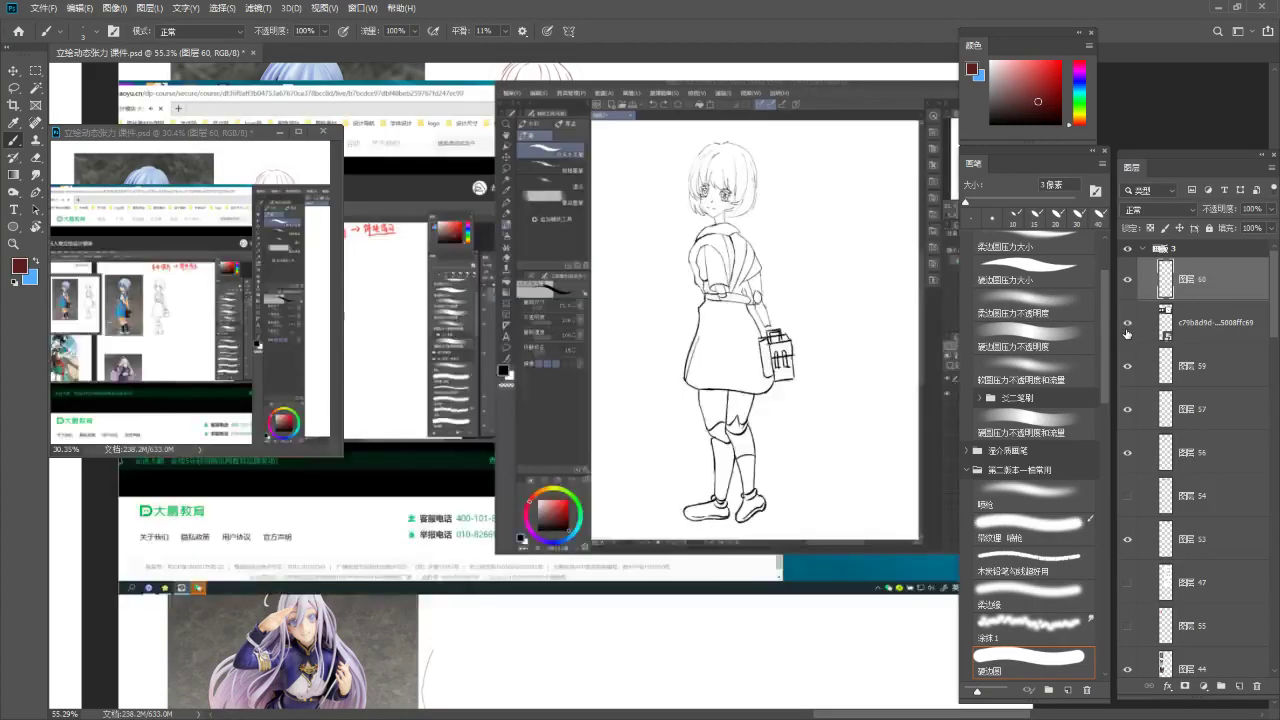
click(1127, 326)
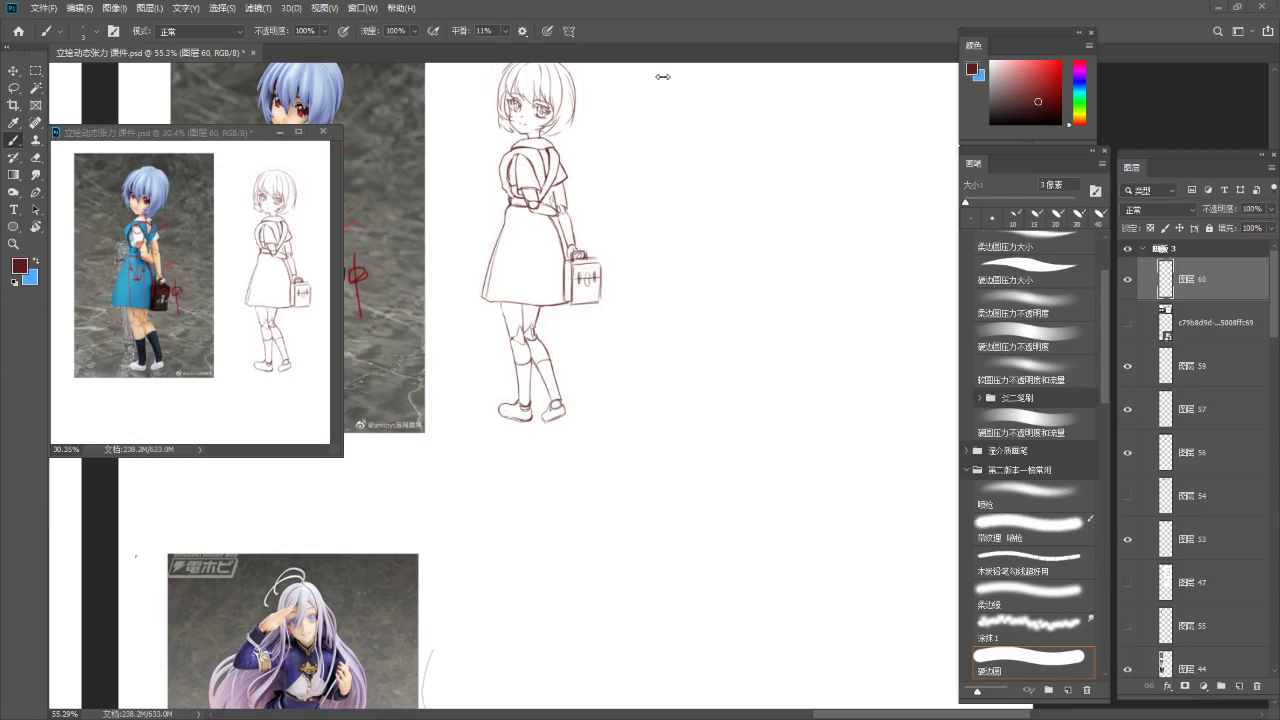
click(1128, 323)
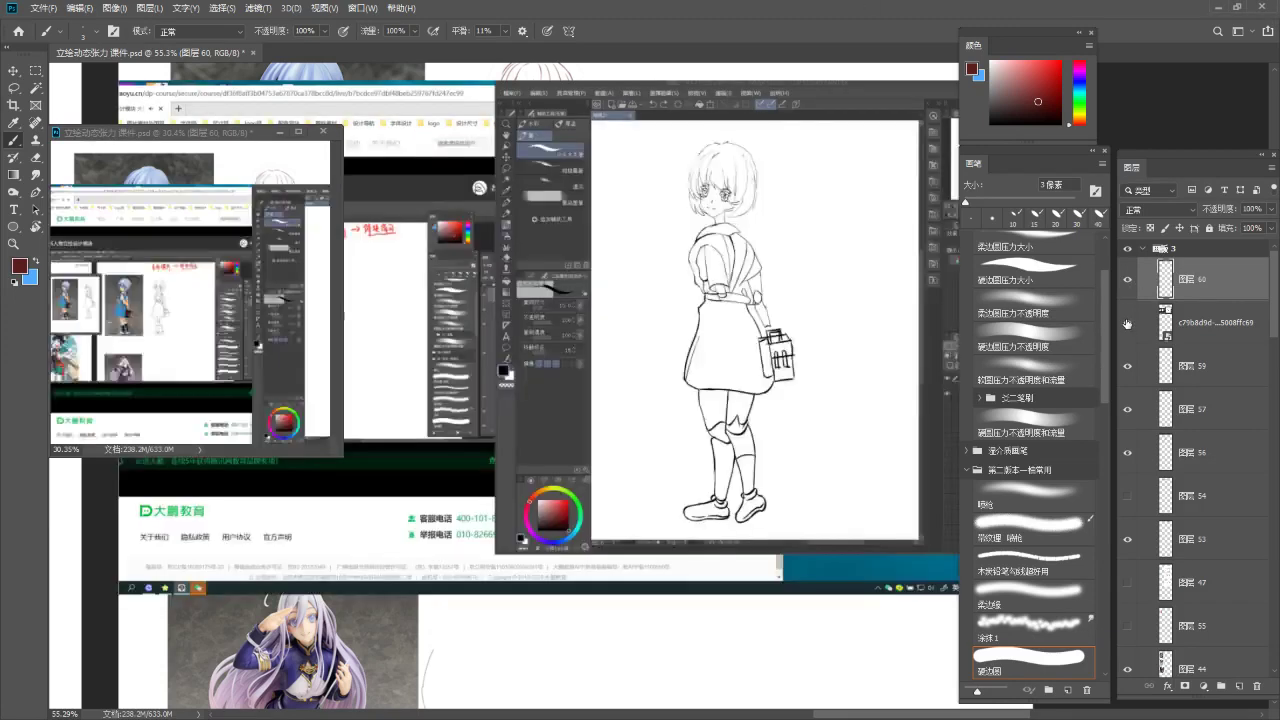
Copy the rectangular area around the screenshot's line-drawn girl onto its own layer and hide the screenshot layer
drag(702, 387, 615, 417)
drag(570, 378, 617, 375)
drag(538, 402, 418, 372)
key(m)
mouse_move(489, 120)
mouse_down()
mouse_move(682, 512)
mouse_move(678, 532)
mouse_up()
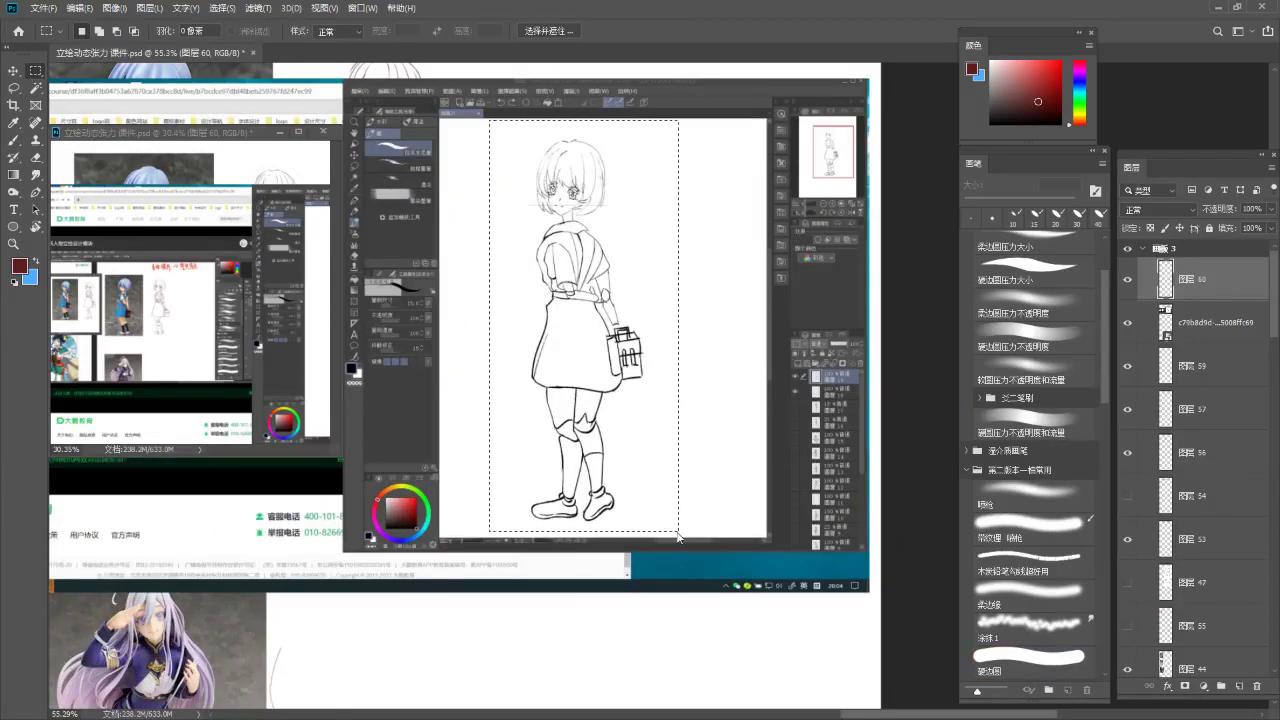
key(ctrl+j)
key(Return)
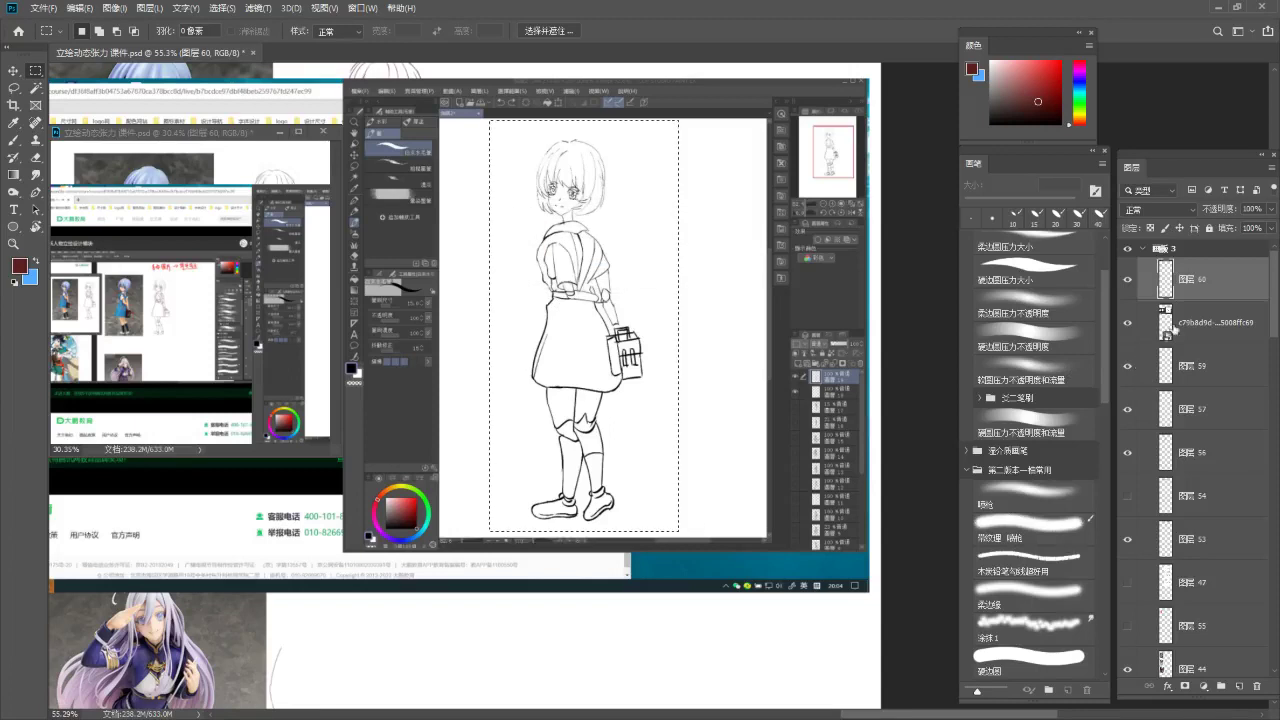
right_click(1215, 325)
click(1163, 391)
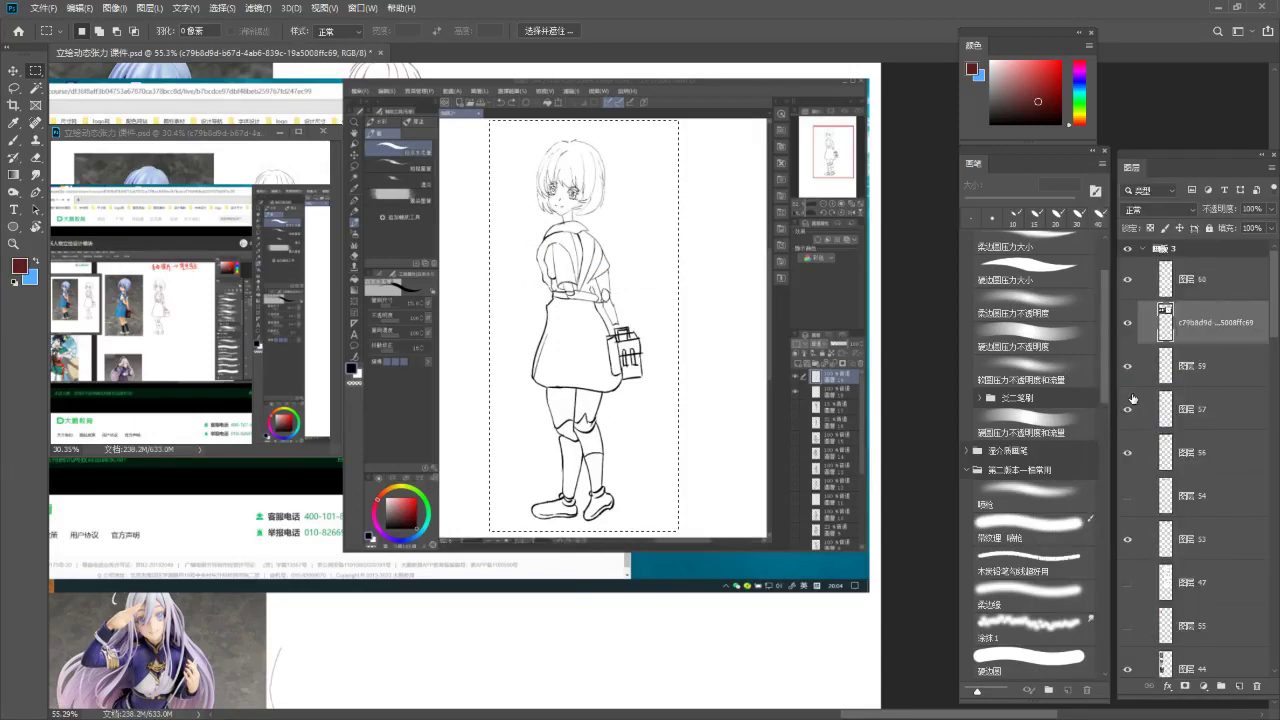
key(ctrl+shift+alt+n)
click(1128, 366)
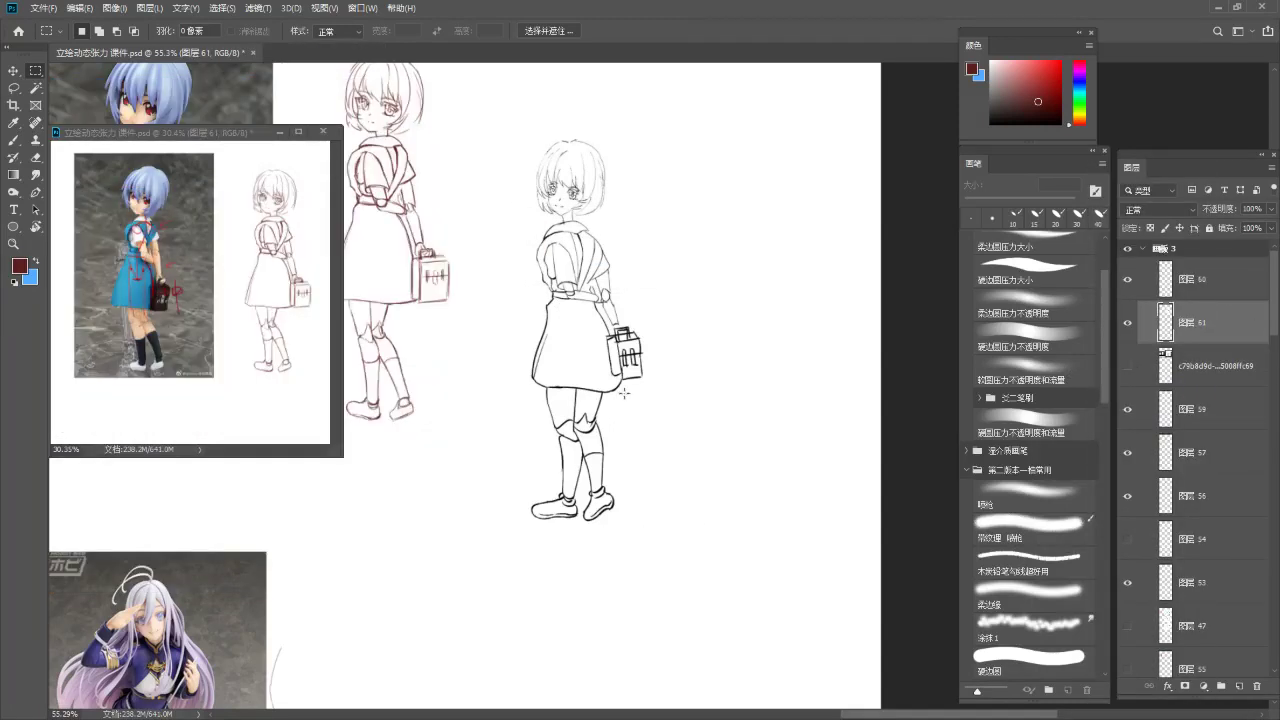
Move the copied line drawing beside the blue-haired figurine photo, covering the earlier sketch, and enlarge the figurine in the floating reference window
mouse_move(626, 373)
mouse_down()
mouse_move(731, 443)
mouse_move(505, 312)
mouse_move(511, 342)
mouse_move(603, 375)
mouse_up()
key(v)
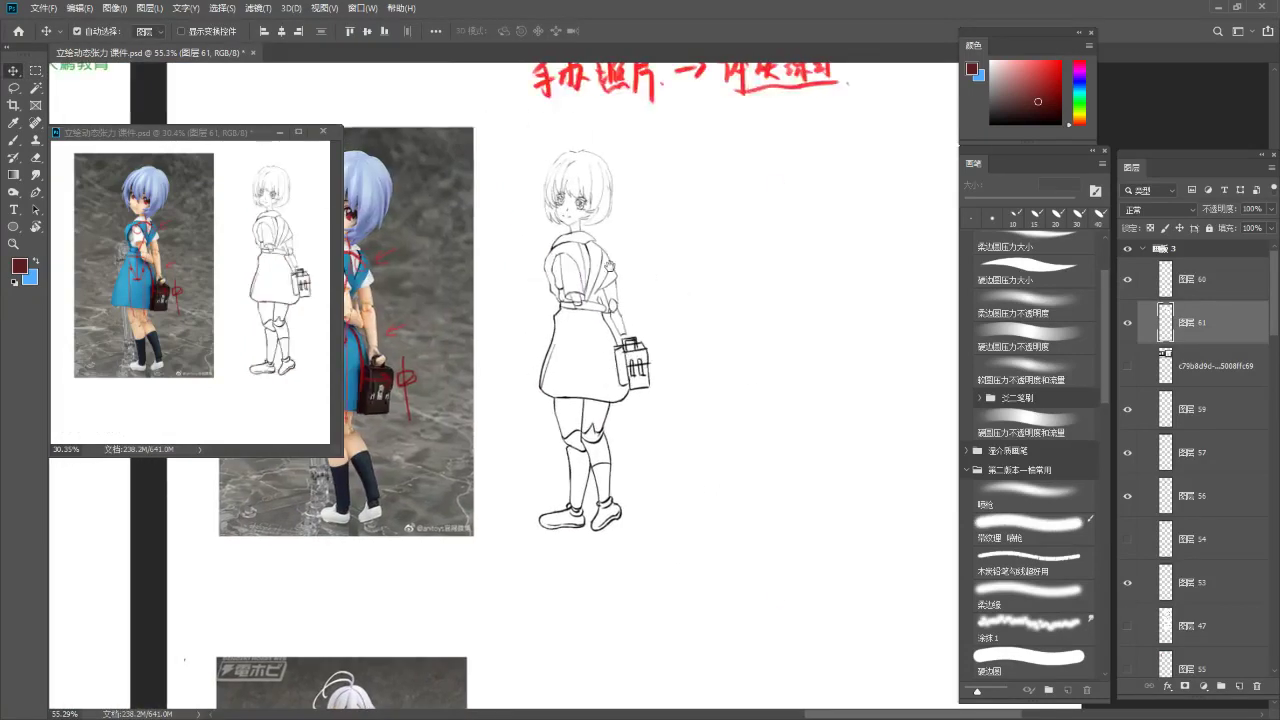
drag(577, 319, 574, 348)
drag(90, 181, 128, 182)
scroll(128, 183, up, 2)
click(674, 520)
scroll(562, 284, up, 3)
scroll(562, 284, up, 1)
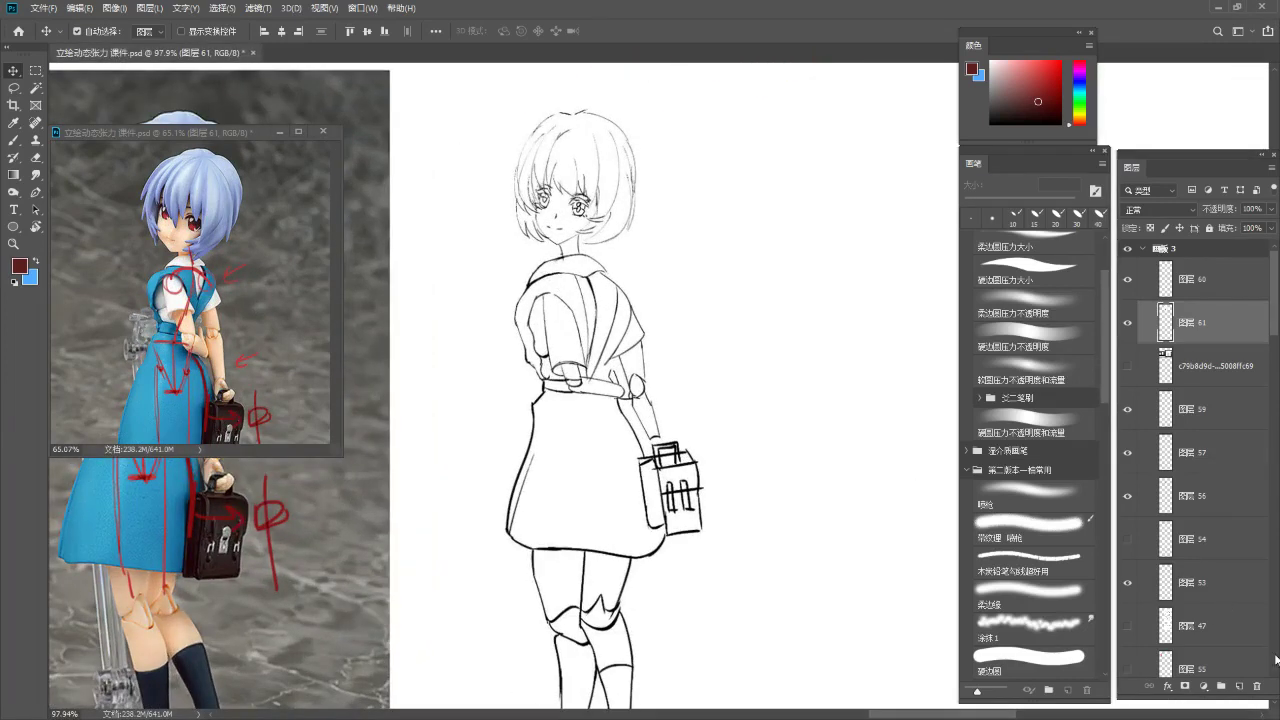
Add a new layer above the copied drawing and set the Brush colour to bright red for corrections
click(1240, 687)
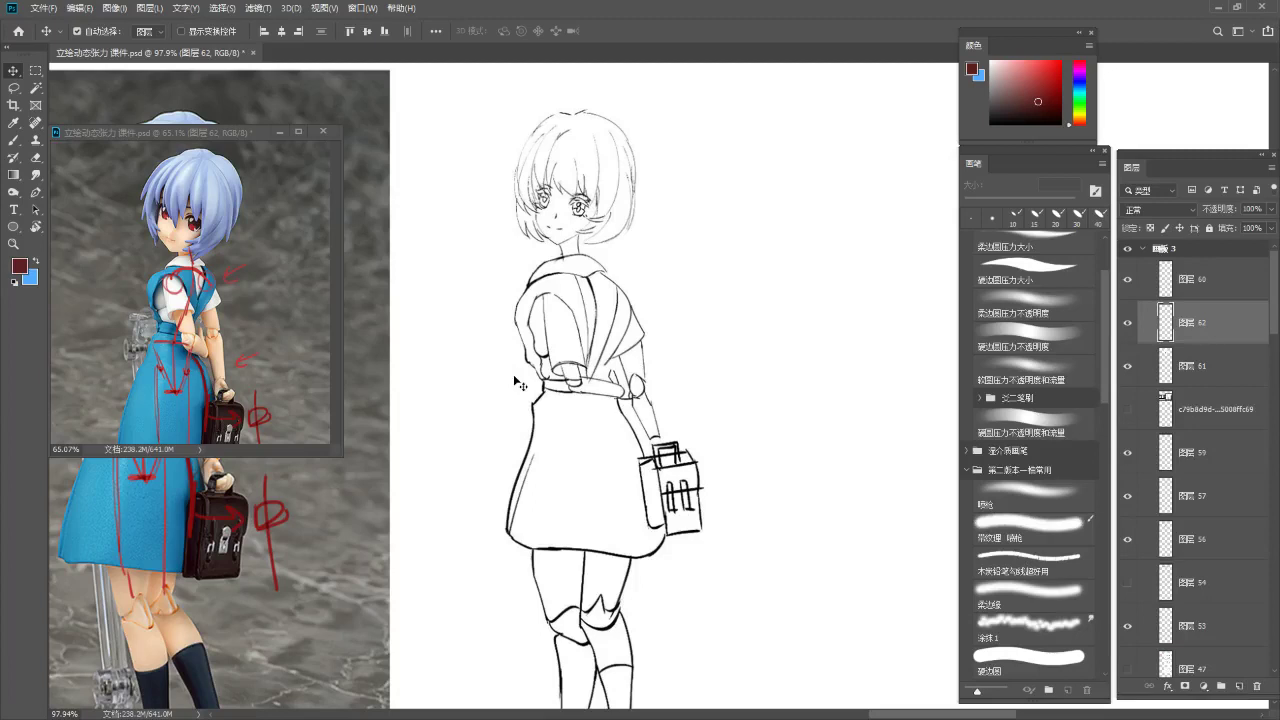
key(b)
mouse_move(557, 184)
mouse_down()
mouse_move(614, 181)
mouse_move(618, 218)
mouse_up()
scroll(618, 216, down, 2)
key(b)
drag(516, 197, 641, 263)
key(ctrl+z)
click(1059, 62)
Draw a curved red eye guideline across the girl's face
drag(514, 172, 639, 257)
key(ctrl+z)
mouse_move(528, 195)
mouse_down()
mouse_move(560, 248)
mouse_move(635, 271)
mouse_move(656, 257)
mouse_up()
key(ctrl+z)
key(ctrl+z)
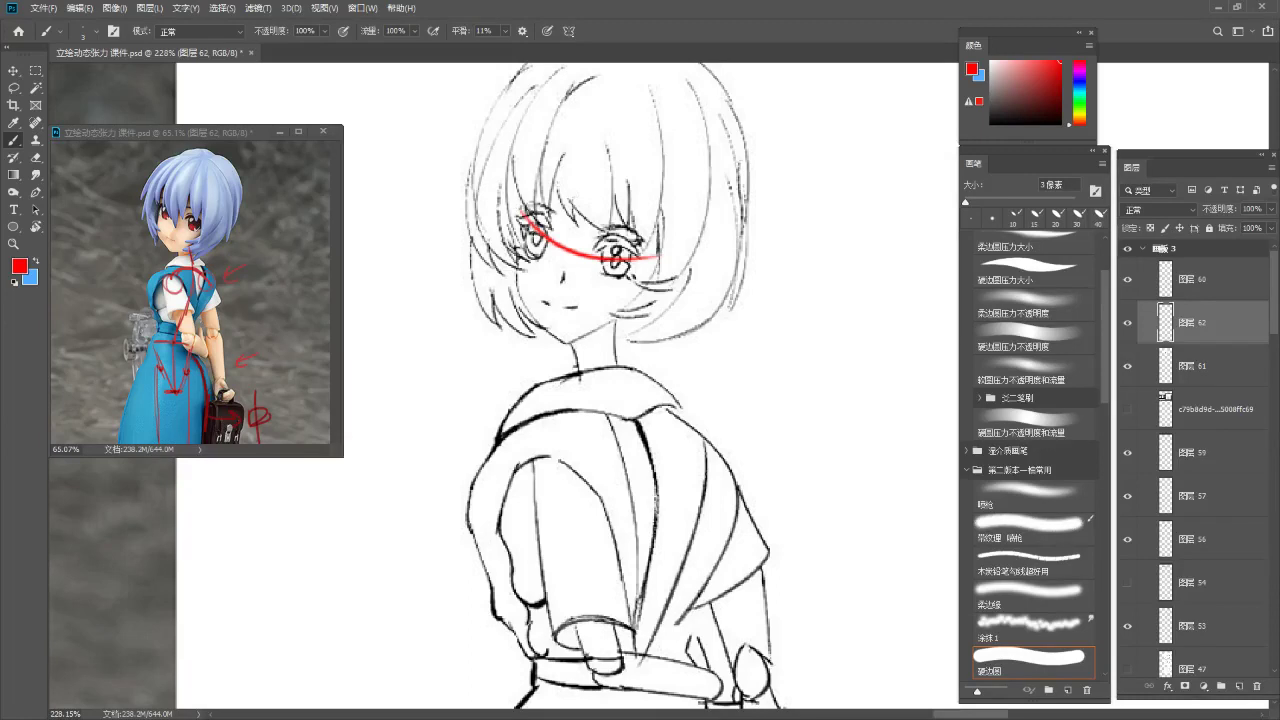
key(ctrl+z)
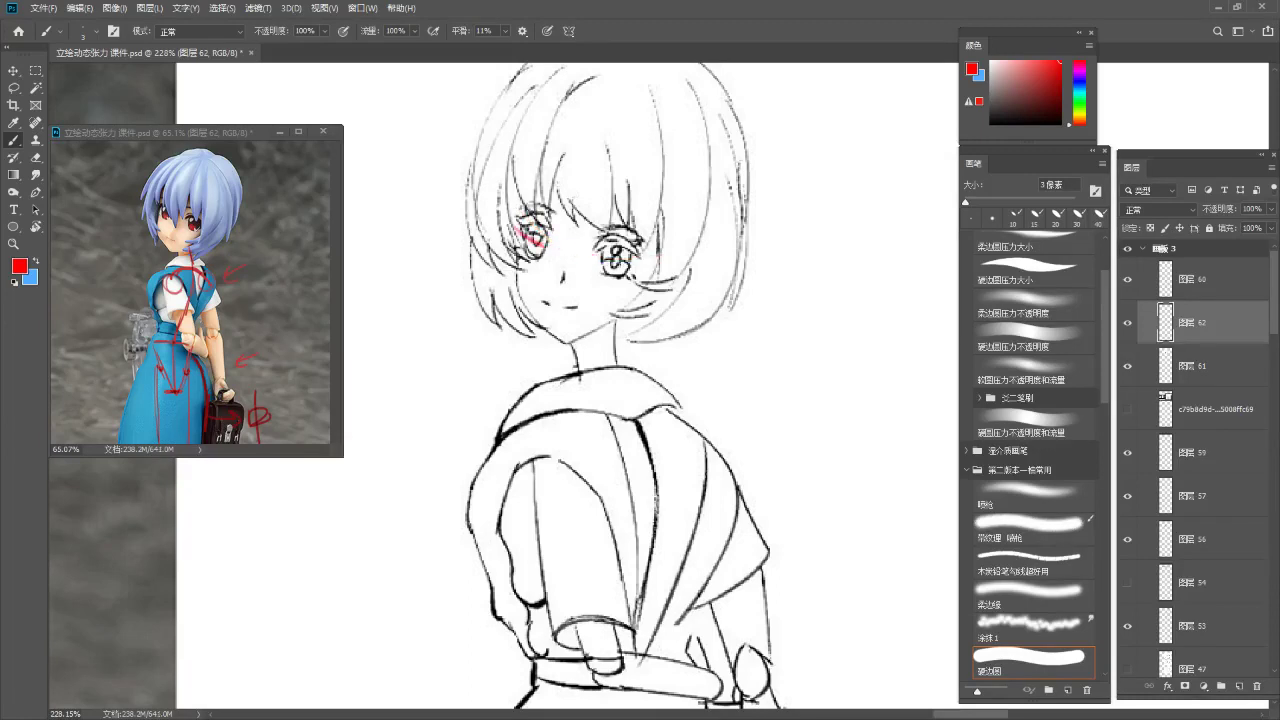
key(ctrl+shift+z)
key(ctrl+z)
Draw a red centre line from the girl's forehead down through the face to the neck
drag(590, 165, 574, 368)
key(ctrl+z)
drag(562, 180, 573, 370)
scroll(572, 294, up, 1)
Mark the far cheek contour and the curve of the chin in red on the girl's face
mouse_move(513, 224)
mouse_down()
mouse_move(517, 308)
mouse_move(516, 284)
mouse_move(538, 330)
mouse_up()
key(ctrl+z)
key(ctrl+z)
key(ctrl+z)
drag(514, 283, 525, 314)
mouse_move(526, 318)
mouse_down()
mouse_move(566, 349)
mouse_move(634, 326)
mouse_up()
key(ctrl+z)
key(ctrl+z)
key(ctrl+z)
key(ctrl+z)
key(ctrl+z)
drag(567, 348, 620, 330)
key(ctrl+z)
mouse_move(566, 347)
mouse_down()
mouse_move(613, 333)
mouse_move(594, 352)
mouse_move(605, 338)
mouse_move(566, 348)
mouse_up()
key(ctrl+z)
key(ctrl+z)
key(ctrl+z)
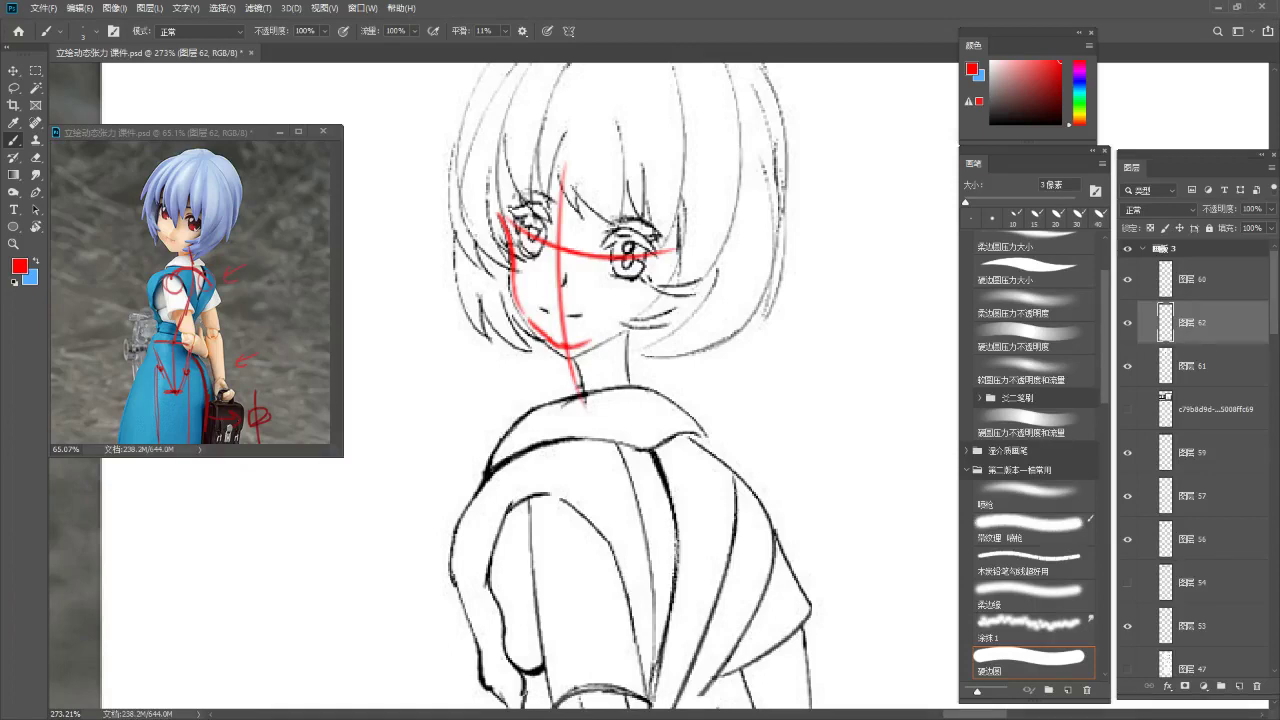
Draw corrected red shapes for both eyes along the curved eye guideline
drag(585, 409, 604, 509)
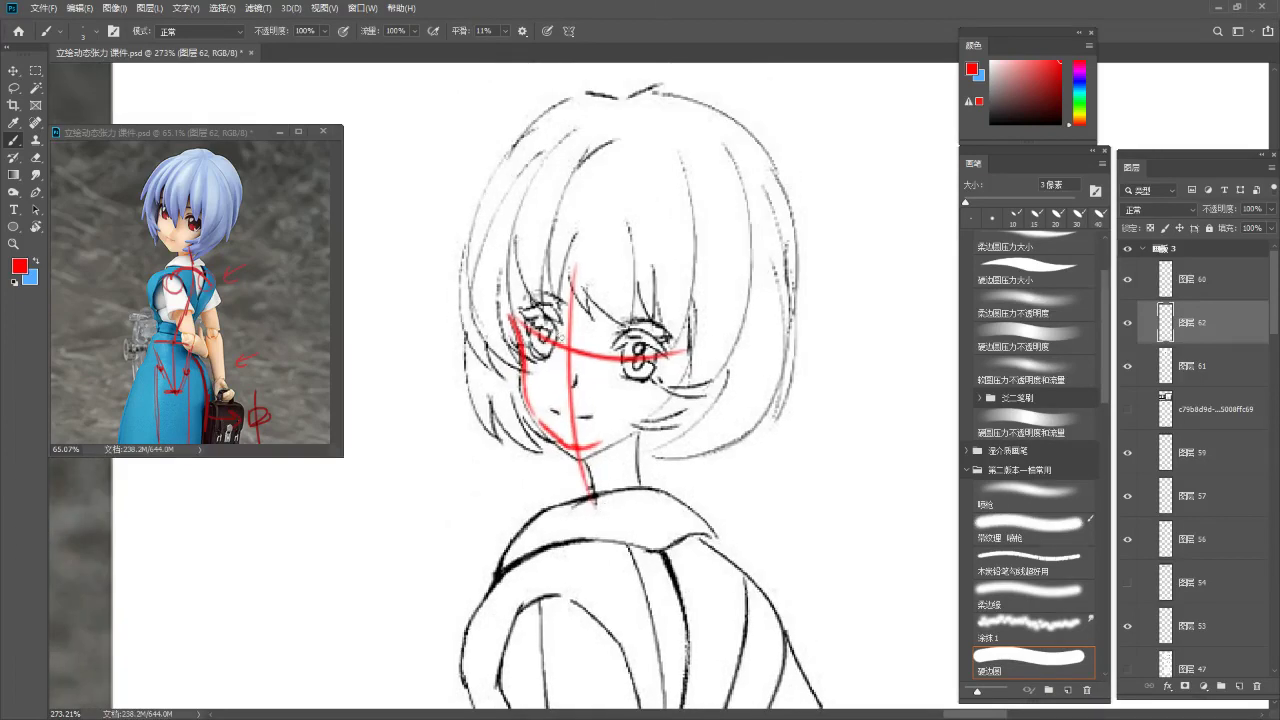
key(ctrl+z)
drag(532, 328, 642, 360)
key(ctrl+z)
key(ctrl+z)
mouse_move(534, 328)
mouse_down()
mouse_move(662, 359)
mouse_move(646, 360)
mouse_up()
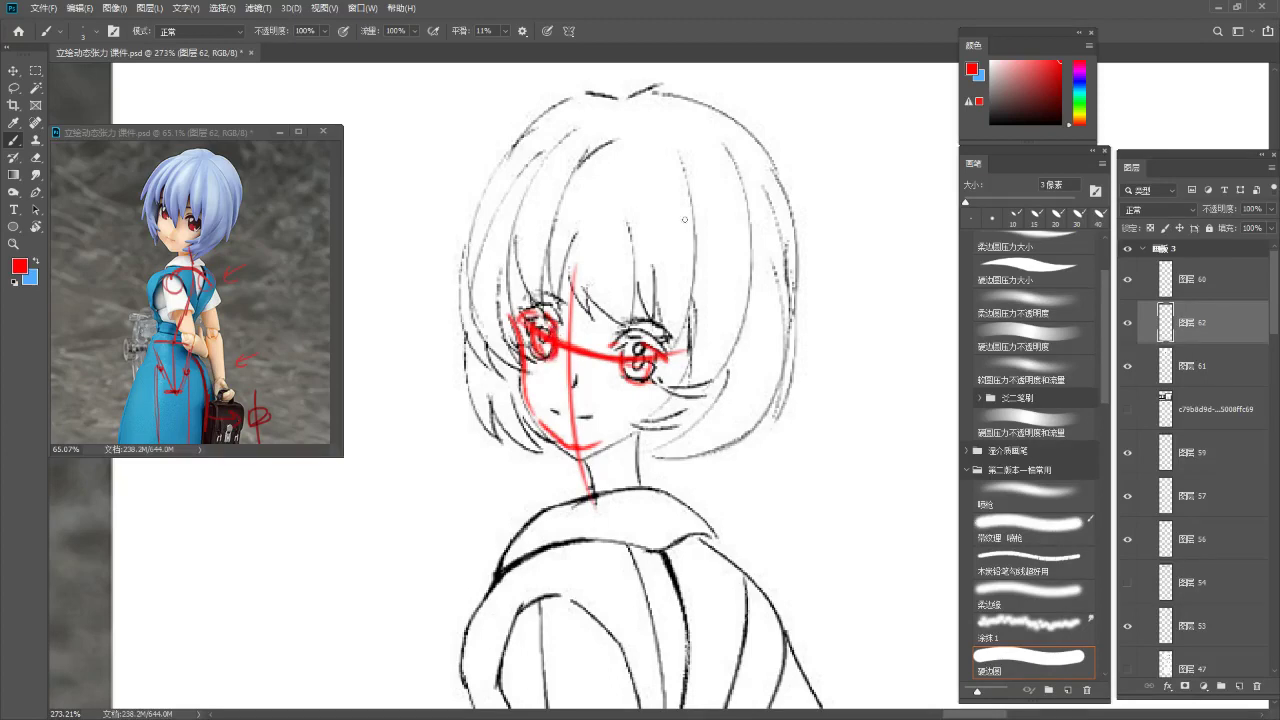
Try sketching crossing red strokes over the figurine's far eye in the reference photo
click(190, 213)
mouse_move(178, 212)
mouse_down()
mouse_move(254, 290)
mouse_move(314, 290)
mouse_move(214, 245)
mouse_move(207, 291)
mouse_up()
key(x)
key(ctrl+z)
key(ctrl+z)
click(991, 123)
drag(185, 206, 208, 296)
key(ctrl+z)
drag(186, 205, 211, 289)
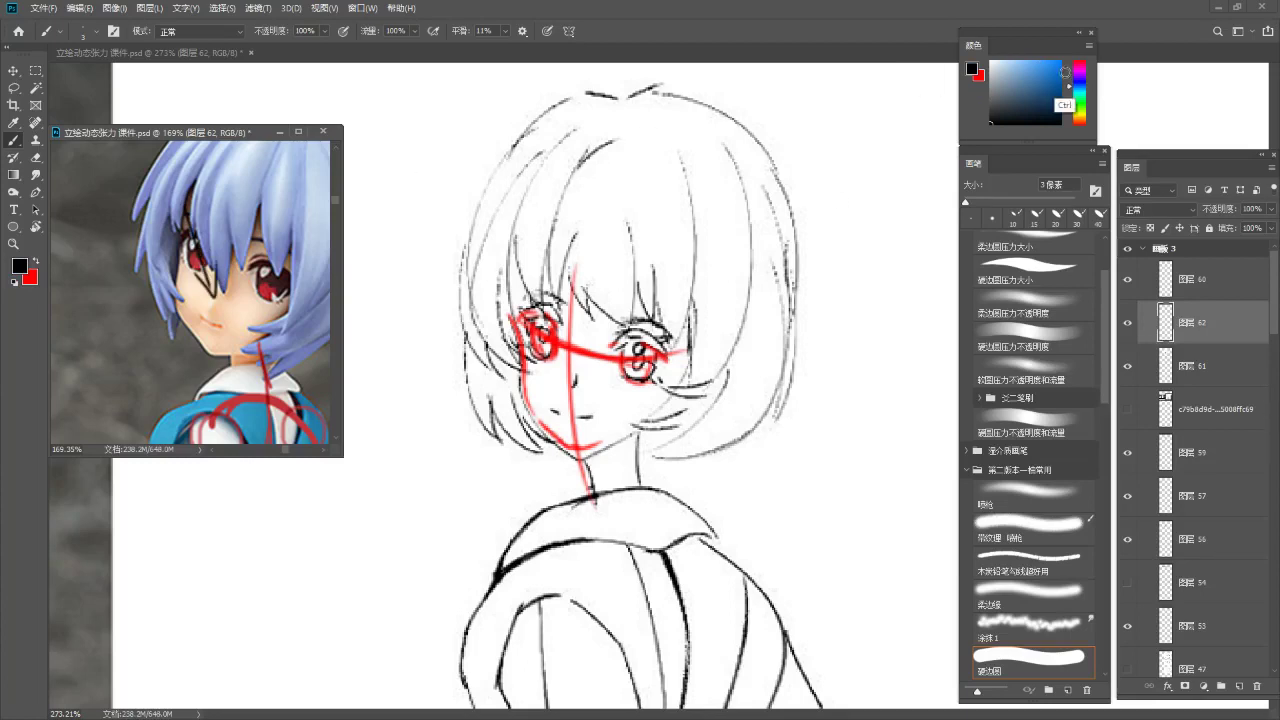
click(1068, 62)
click(1055, 62)
drag(193, 206, 214, 290)
mouse_move(208, 213)
mouse_down()
mouse_move(182, 293)
mouse_move(192, 288)
mouse_up()
key(ctrl+z)
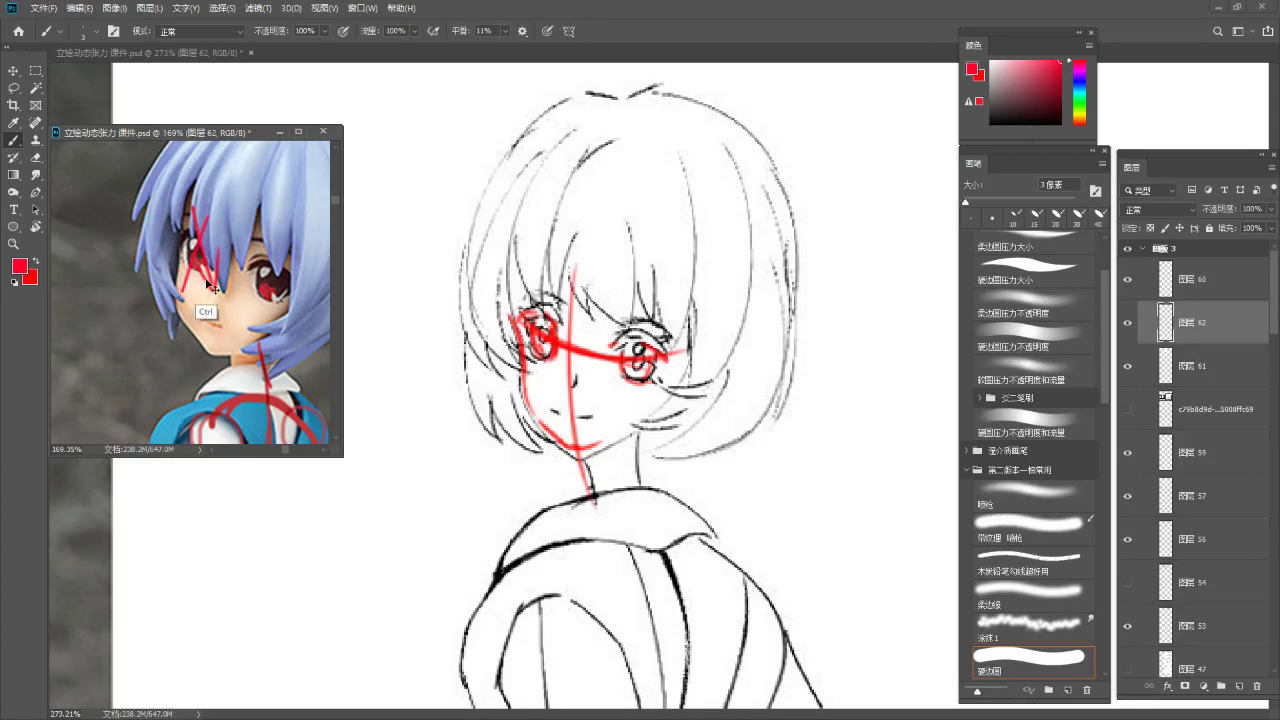
Try drawing the eye guideline across the figurine's face in the reference photo, and undo the photo markings
key(z)
alt+click(166, 300)
drag(247, 265, 198, 284)
click(564, 203)
drag(564, 203, 528, 206)
mouse_move(568, 201)
mouse_down()
mouse_move(682, 177)
mouse_move(582, 231)
mouse_up()
click(190, 240)
key(b)
mouse_move(125, 228)
mouse_down()
mouse_move(215, 288)
mouse_move(205, 270)
mouse_move(166, 263)
mouse_up()
key(ctrl+z)
key(ctrl+z)
key(ctrl+z)
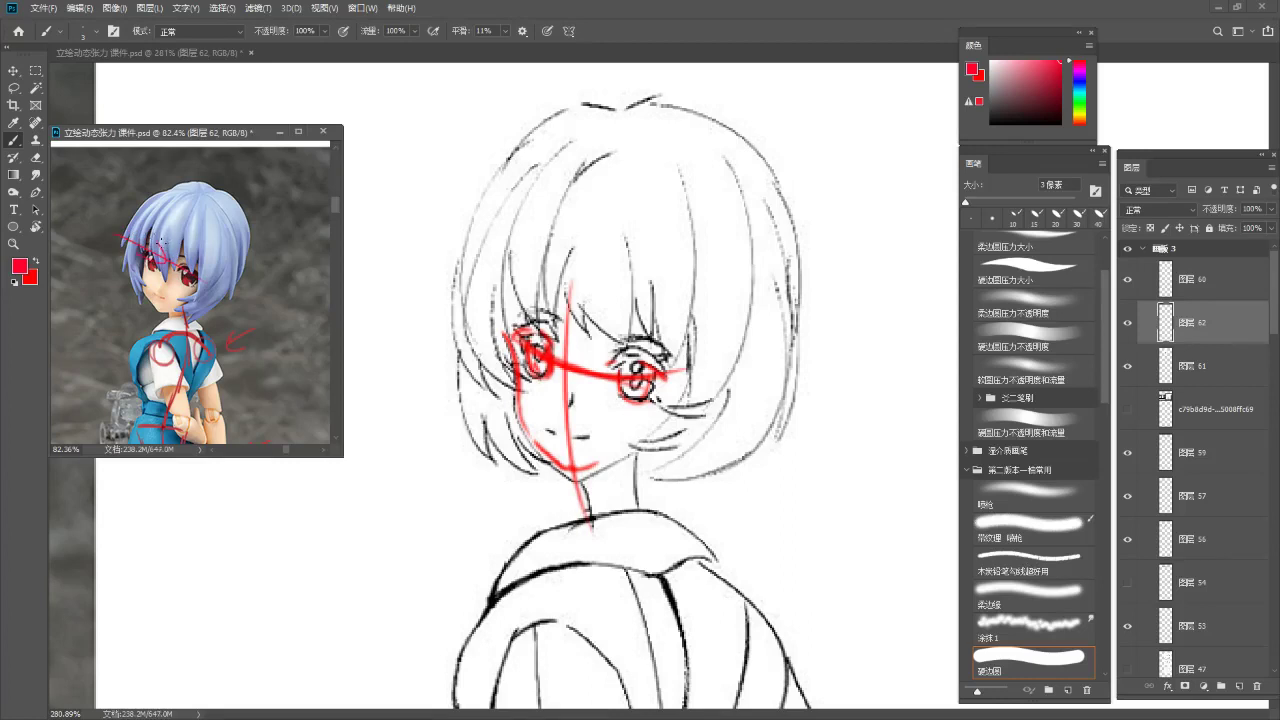
key(ctrl+z)
key(ctrl+z)
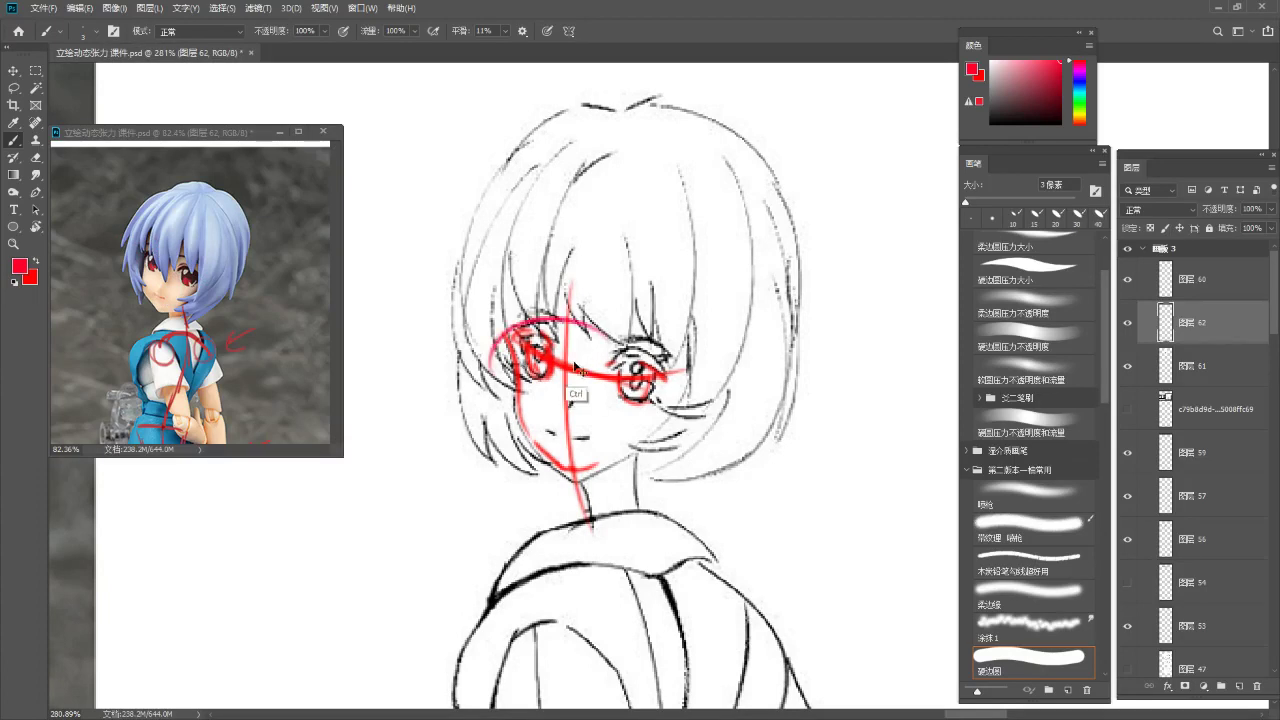
Redraw the far-side hair outline in red from the crown down into pointed fringe tips
drag(558, 115, 430, 272)
key(ctrl+z)
drag(430, 272, 460, 225)
mouse_move(460, 225)
mouse_down()
mouse_move(459, 282)
mouse_move(510, 330)
mouse_move(506, 298)
mouse_up()
key(ctrl+z)
drag(498, 254, 506, 292)
drag(504, 265, 526, 298)
Draw the red fringe edge above the eyes and the long side strand framing the near cheek
mouse_move(552, 248)
mouse_down()
mouse_move(590, 322)
mouse_move(545, 306)
mouse_move(688, 354)
mouse_up()
key(ctrl+z)
drag(658, 281, 679, 346)
drag(657, 141, 704, 314)
key(ctrl+z)
mouse_move(684, 160)
mouse_down()
mouse_move(702, 236)
mouse_move(678, 361)
mouse_up()
mouse_move(681, 283)
mouse_down()
mouse_move(681, 398)
mouse_move(662, 418)
mouse_up()
key(ctrl+z)
mouse_move(686, 354)
mouse_down()
mouse_move(612, 421)
mouse_move(665, 378)
mouse_up()
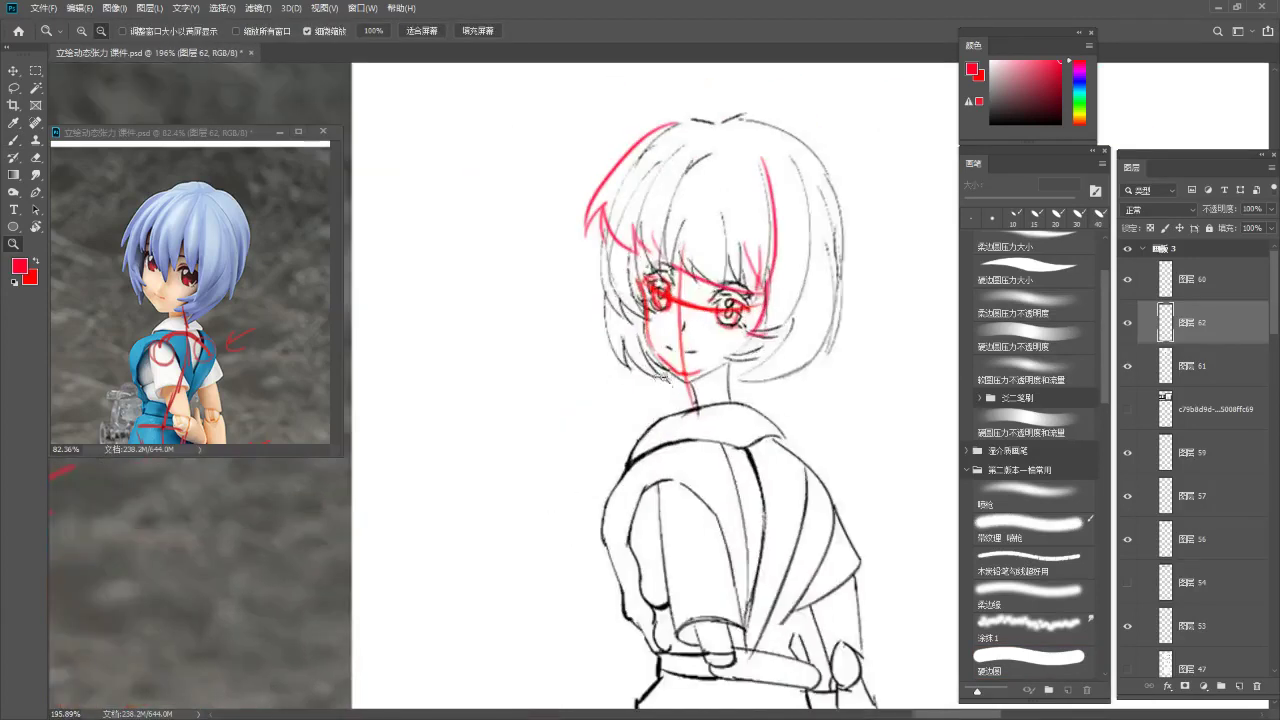
Draw the lower far-side hair in red, continuing the outline down past the cheek with a few pointed tips
drag(753, 213, 650, 222)
mouse_move(577, 240)
mouse_down()
mouse_move(574, 350)
mouse_move(591, 367)
mouse_up()
key(ctrl+z)
drag(598, 321, 587, 371)
mouse_move(636, 290)
mouse_down()
mouse_move(580, 323)
mouse_move(625, 325)
mouse_up()
key(b)
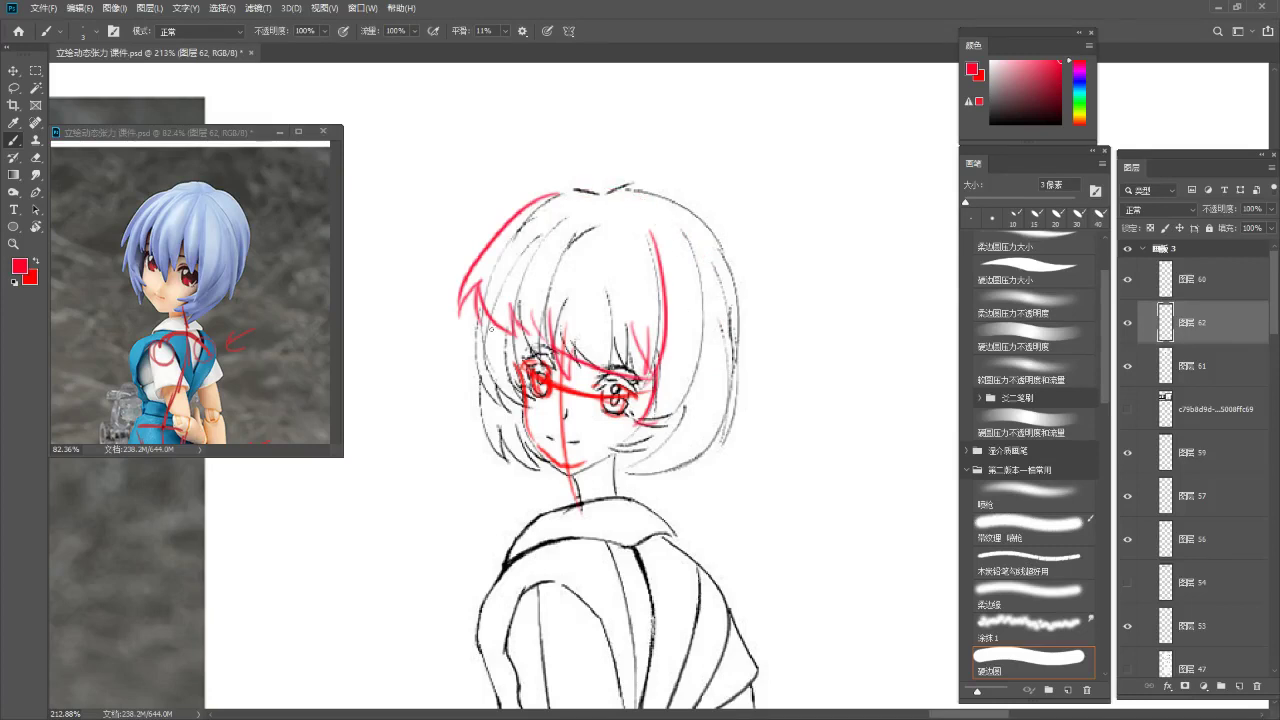
key(ctrl+z)
drag(470, 338, 462, 412)
key(ctrl+z)
key(ctrl+z)
mouse_move(474, 316)
mouse_down()
mouse_move(461, 400)
mouse_move(477, 413)
mouse_up()
drag(475, 411, 480, 438)
key(ctrl+z)
Draw a tighter red contour for the back of the hair, curving from the crown down to the jaw
mouse_move(584, 190)
mouse_down()
mouse_move(670, 216)
mouse_move(676, 444)
mouse_up()
mouse_move(725, 332)
mouse_down()
mouse_move(717, 426)
mouse_move(650, 451)
mouse_up()
mouse_move(687, 403)
mouse_down()
mouse_move(658, 447)
mouse_move(610, 460)
mouse_up()
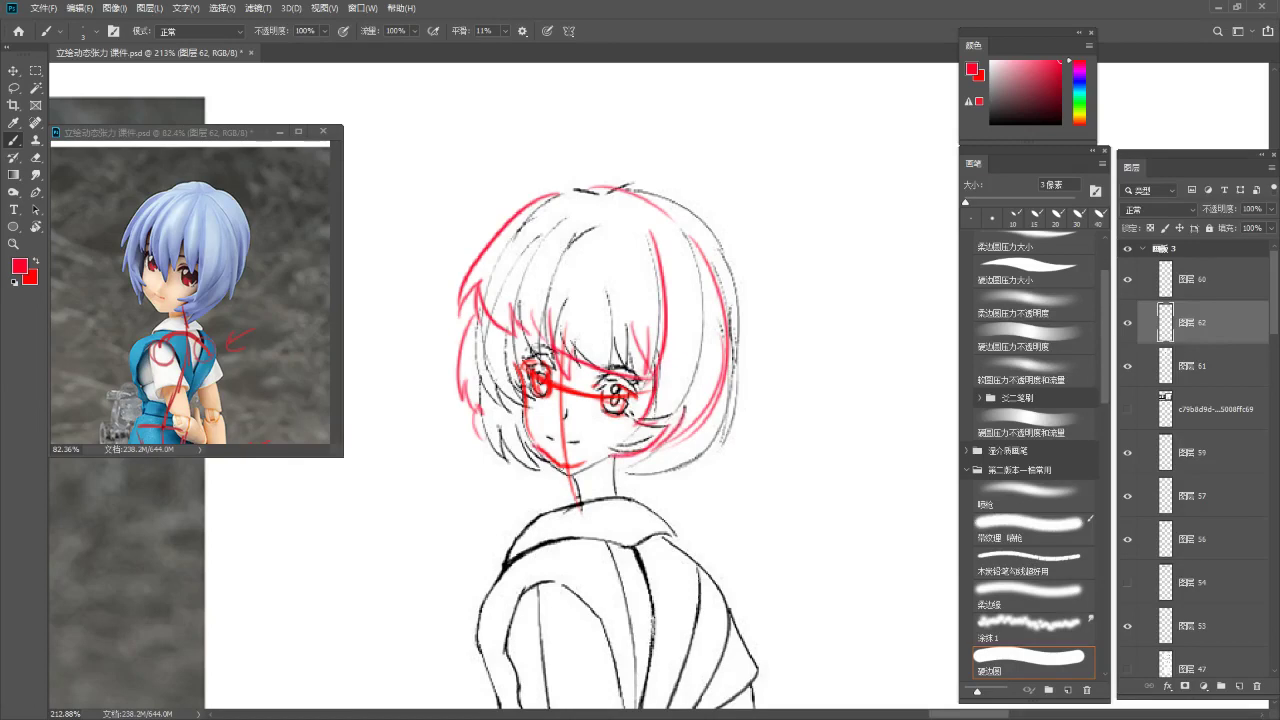
Paint over the girl's original nose and mouth in white and redraw them as small red marks following the centre line
alt+click(548, 434)
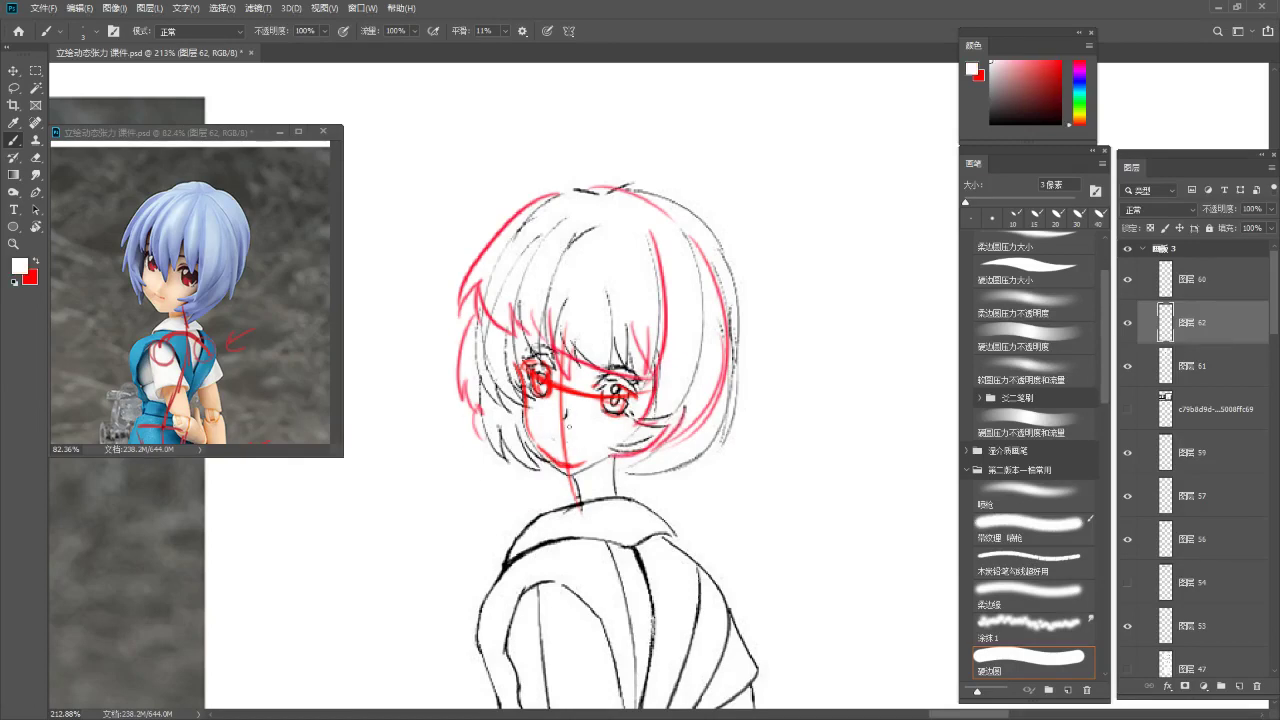
drag(564, 417, 625, 417)
alt+click(555, 346)
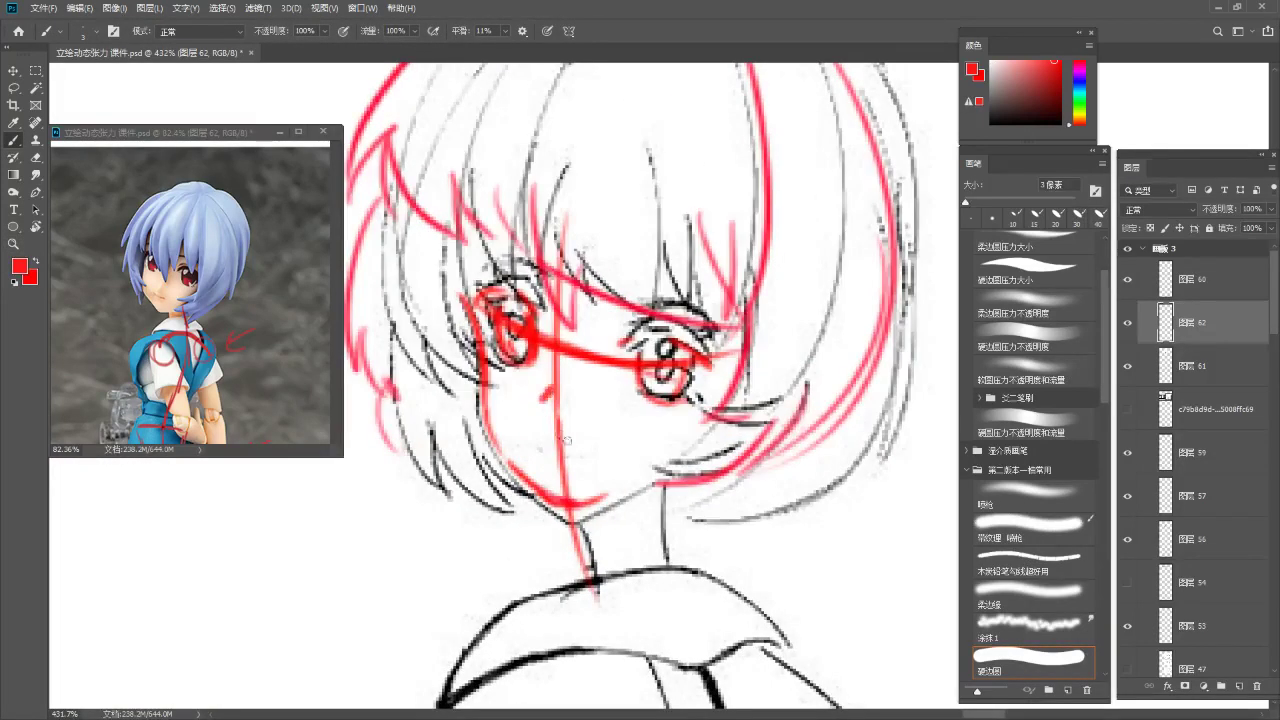
key(ctrl+z)
key(ctrl+z)
click(541, 435)
click(580, 437)
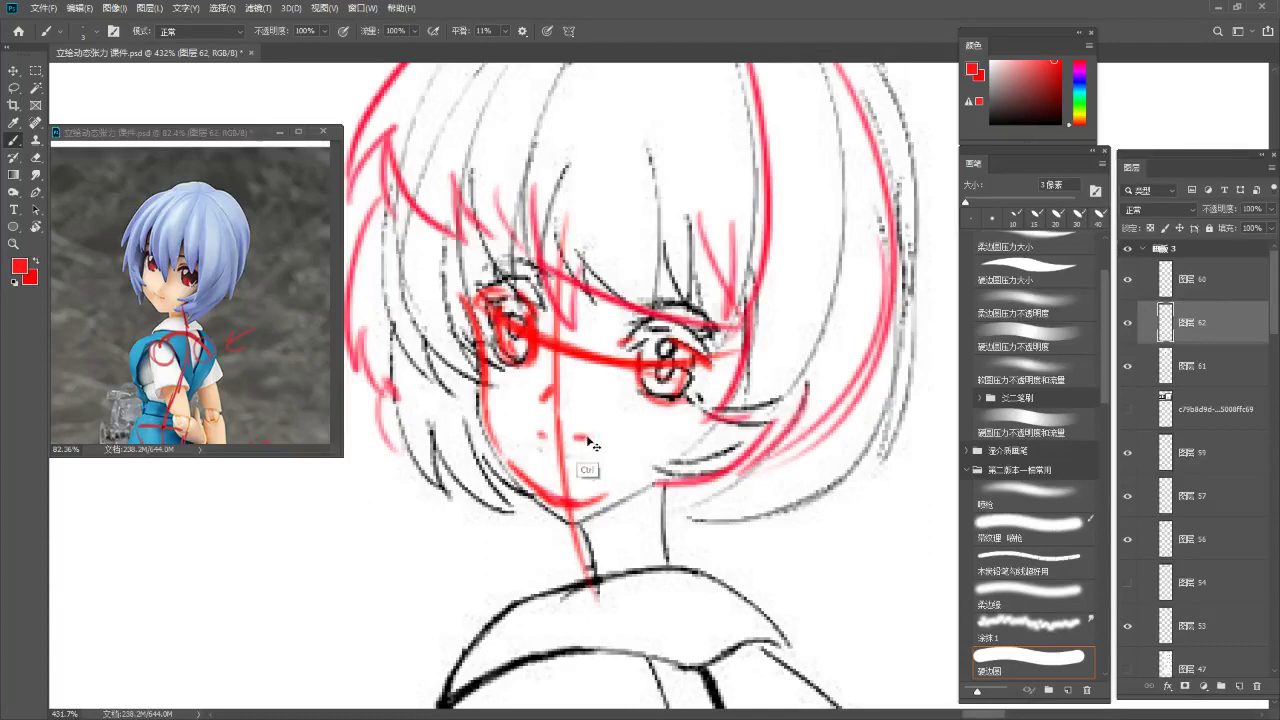
scroll(577, 447, down, 5)
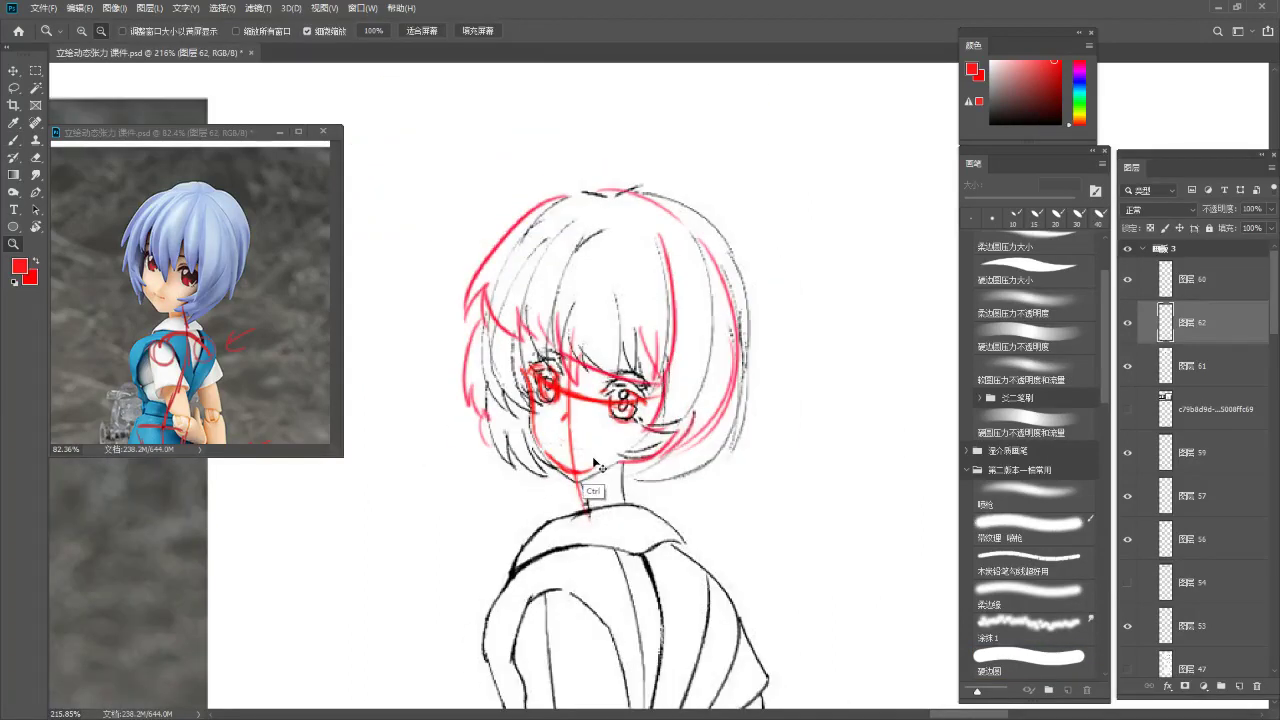
scroll(577, 451, up, 4)
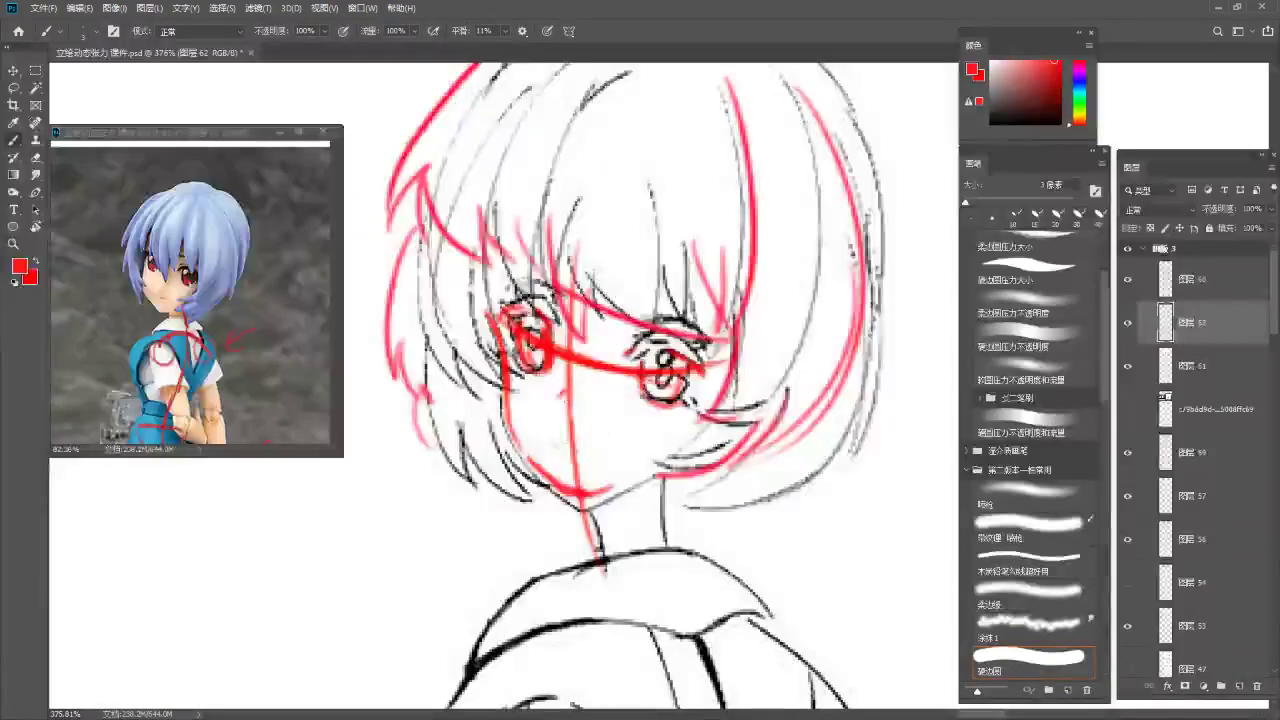
click(562, 437)
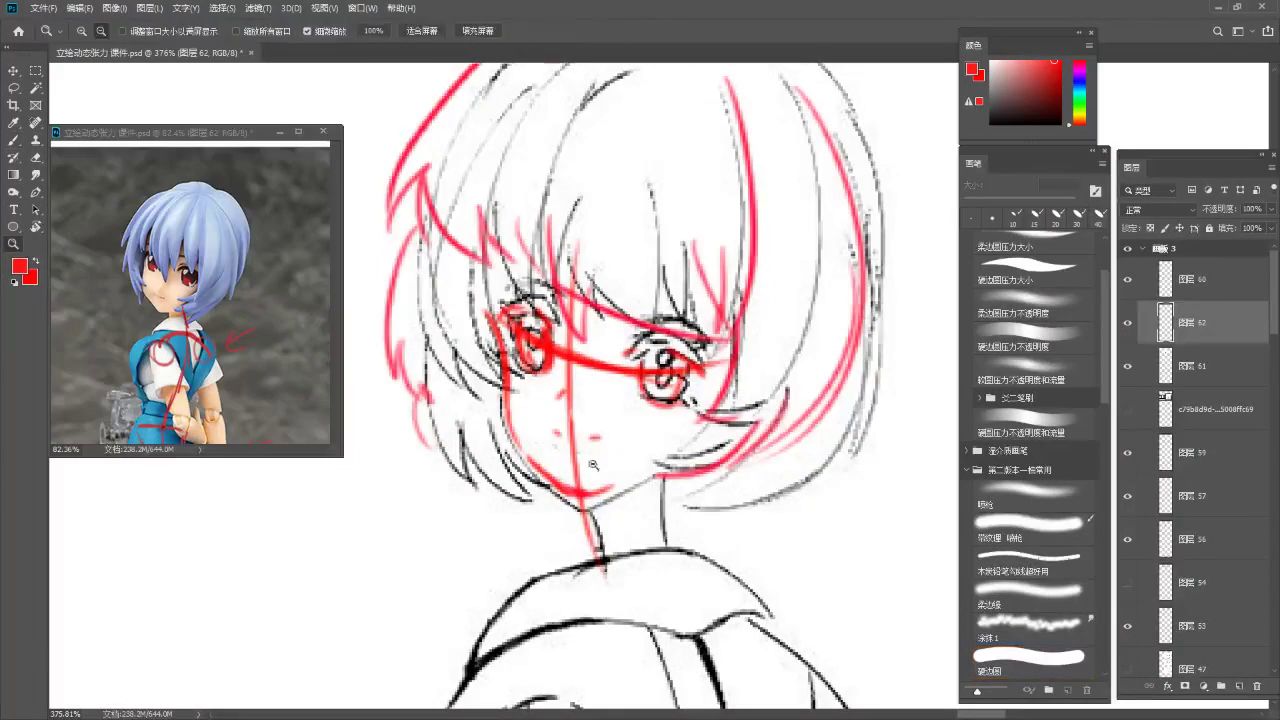
Redraw the overall strap's outer edge in red from the collar over the near shoulder and down toward the waist
scroll(591, 438, down, 4)
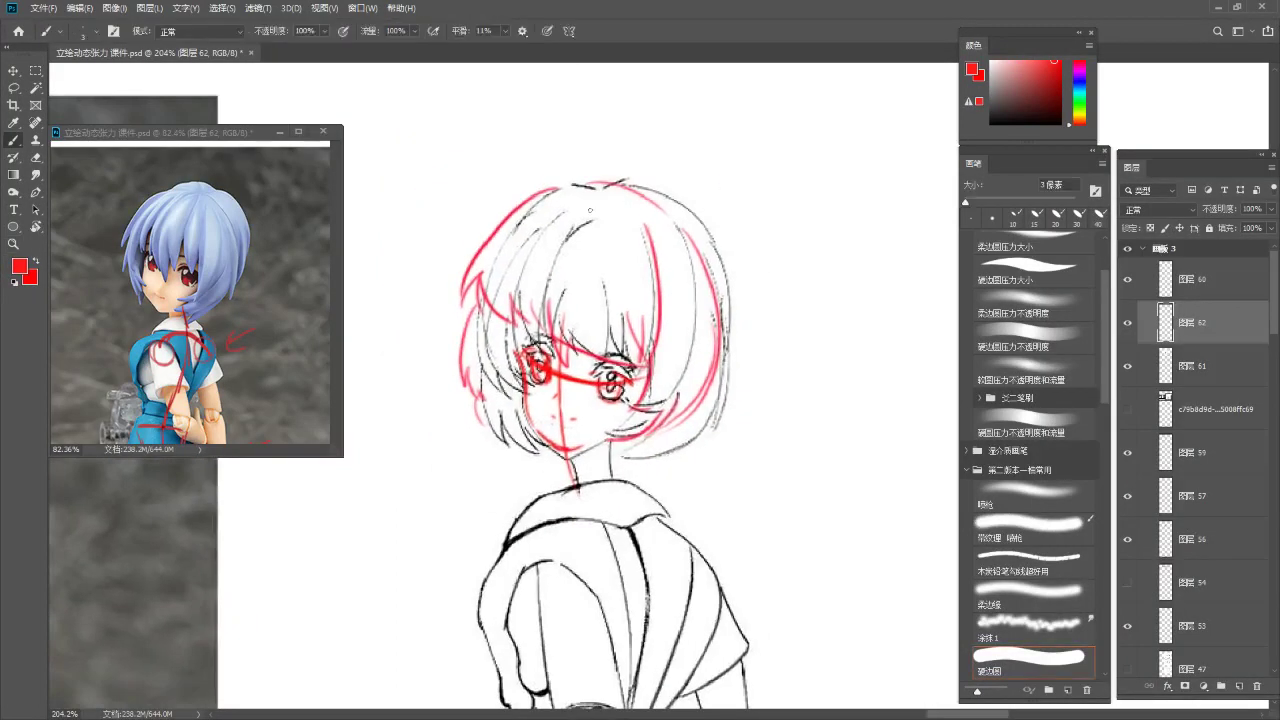
scroll(671, 285, up, 2)
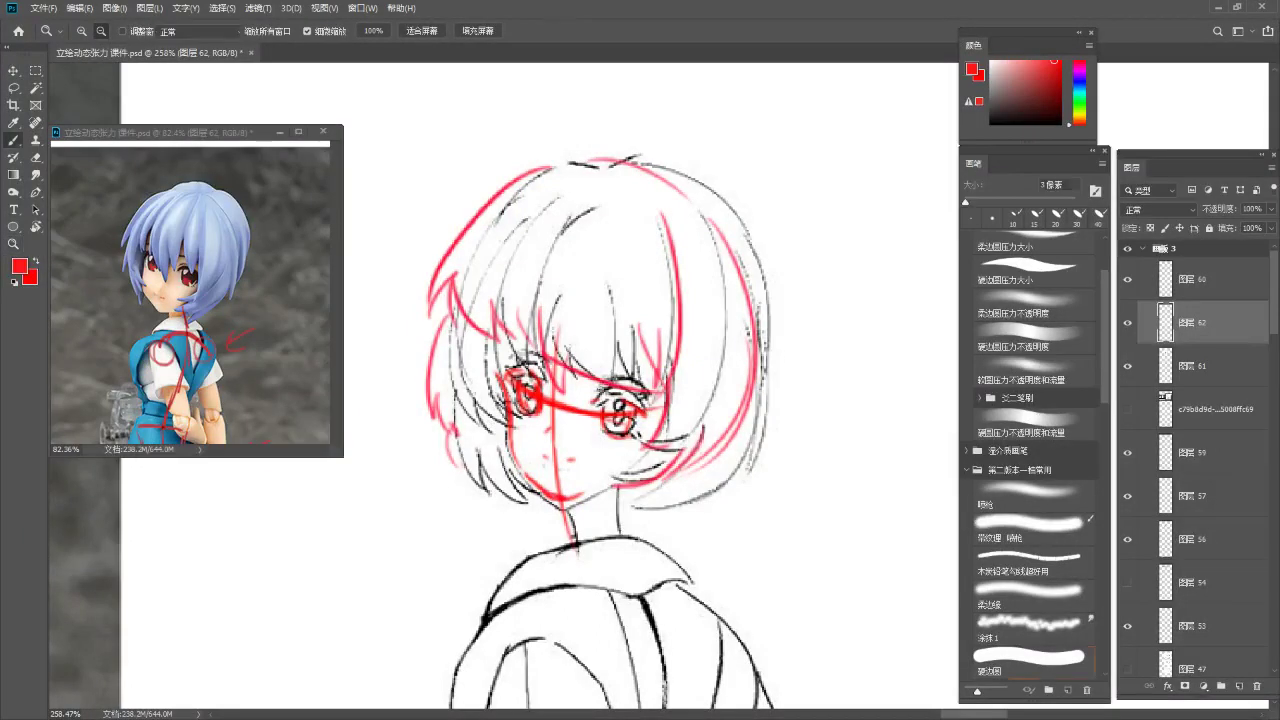
click(246, 132)
drag(258, 243, 213, 262)
drag(254, 346, 215, 266)
drag(717, 388, 712, 211)
mouse_move(672, 335)
mouse_down()
mouse_move(667, 245)
mouse_move(643, 265)
mouse_move(633, 253)
mouse_up()
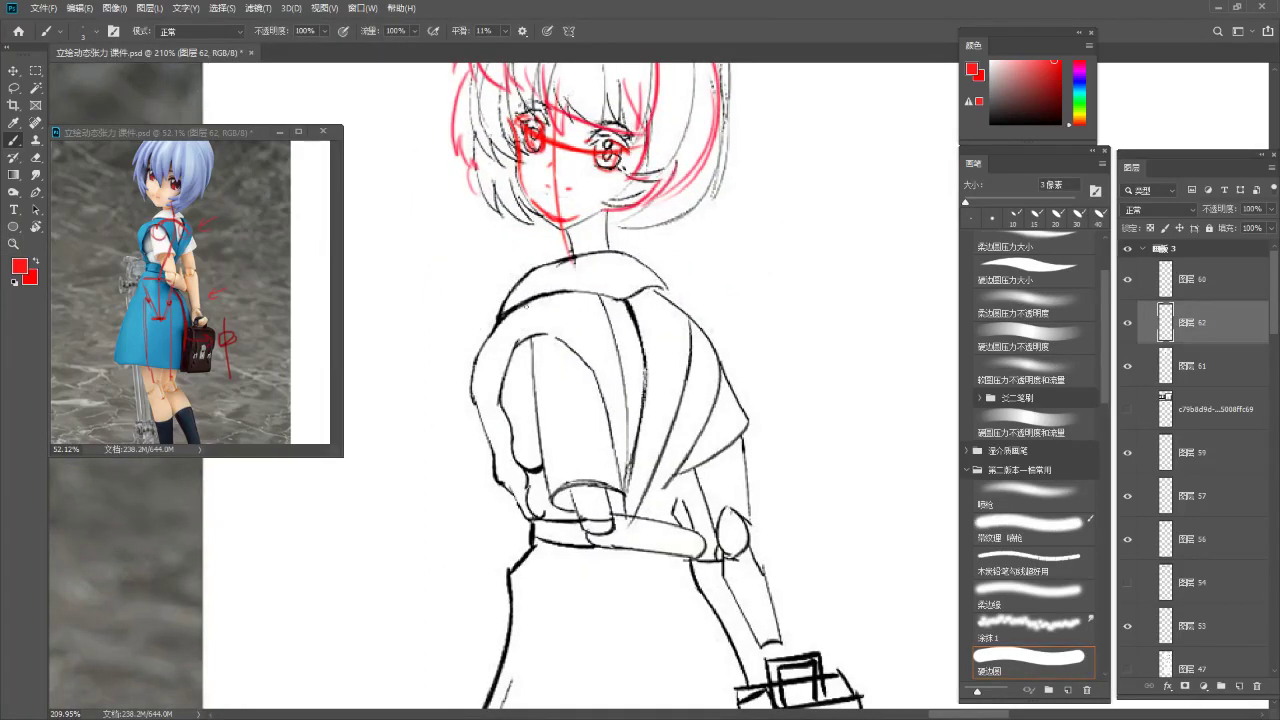
drag(476, 328, 602, 302)
key(ctrl+z)
drag(493, 324, 608, 298)
key(ctrl+z)
mouse_move(497, 322)
mouse_down()
mouse_move(601, 296)
mouse_move(606, 307)
mouse_up()
mouse_move(498, 321)
mouse_down()
mouse_move(472, 366)
mouse_move(502, 478)
mouse_up()
Redraw both edges of the near short sleeve in red, curving from the shoulder down to the cuff
mouse_move(541, 326)
mouse_down()
mouse_move(512, 428)
mouse_move(501, 428)
mouse_move(524, 410)
mouse_move(544, 487)
mouse_up()
key(ctrl+z)
key(ctrl+z)
key(ctrl+z)
drag(540, 364, 544, 490)
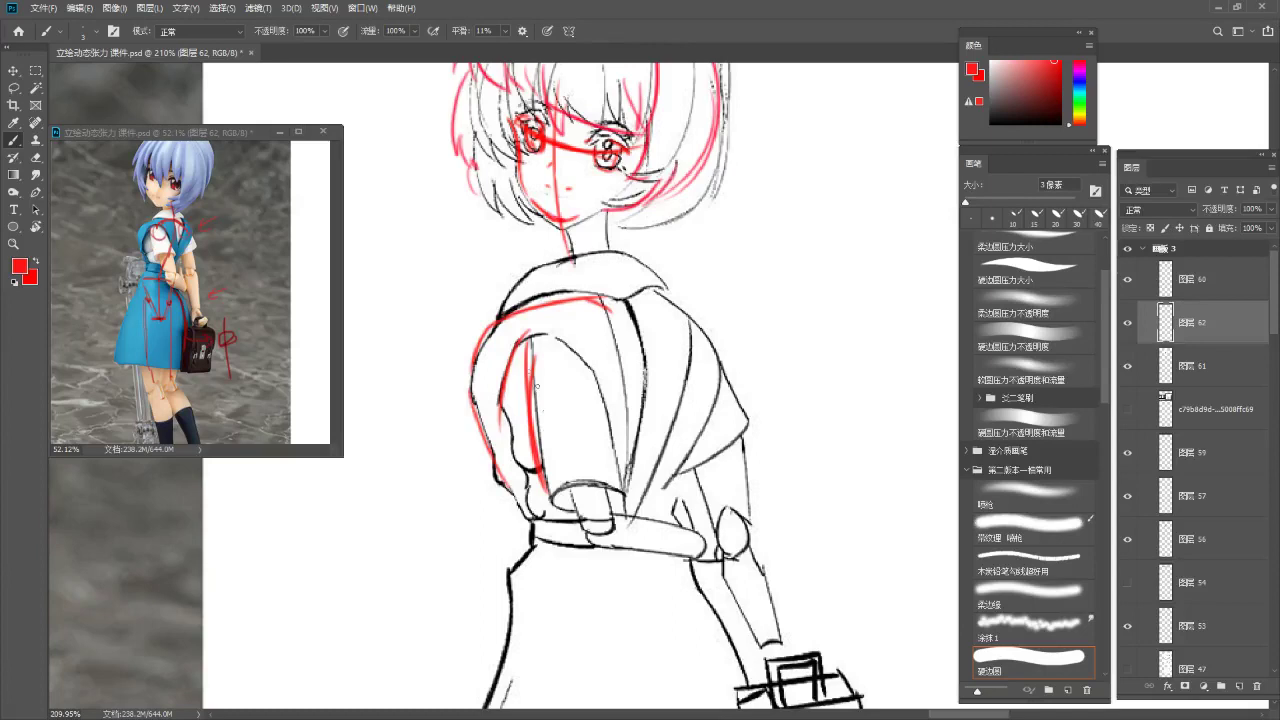
mouse_move(525, 343)
mouse_down()
mouse_move(576, 345)
mouse_move(610, 391)
mouse_up()
key(ctrl+z)
key(ctrl+z)
drag(574, 342, 632, 471)
Sketch the near sleeve's cuff opening and the short piece of arm below it in red
mouse_move(553, 496)
mouse_down()
mouse_move(588, 473)
mouse_move(591, 489)
mouse_move(637, 488)
mouse_move(591, 405)
mouse_move(539, 427)
mouse_move(556, 470)
mouse_up()
key(ctrl+z)
key(ctrl+z)
drag(534, 416, 556, 468)
drag(573, 415, 588, 454)
key(ctrl+z)
Draw the back strap in red as a V shape running from the far shoulder down to the waistband
key(z)
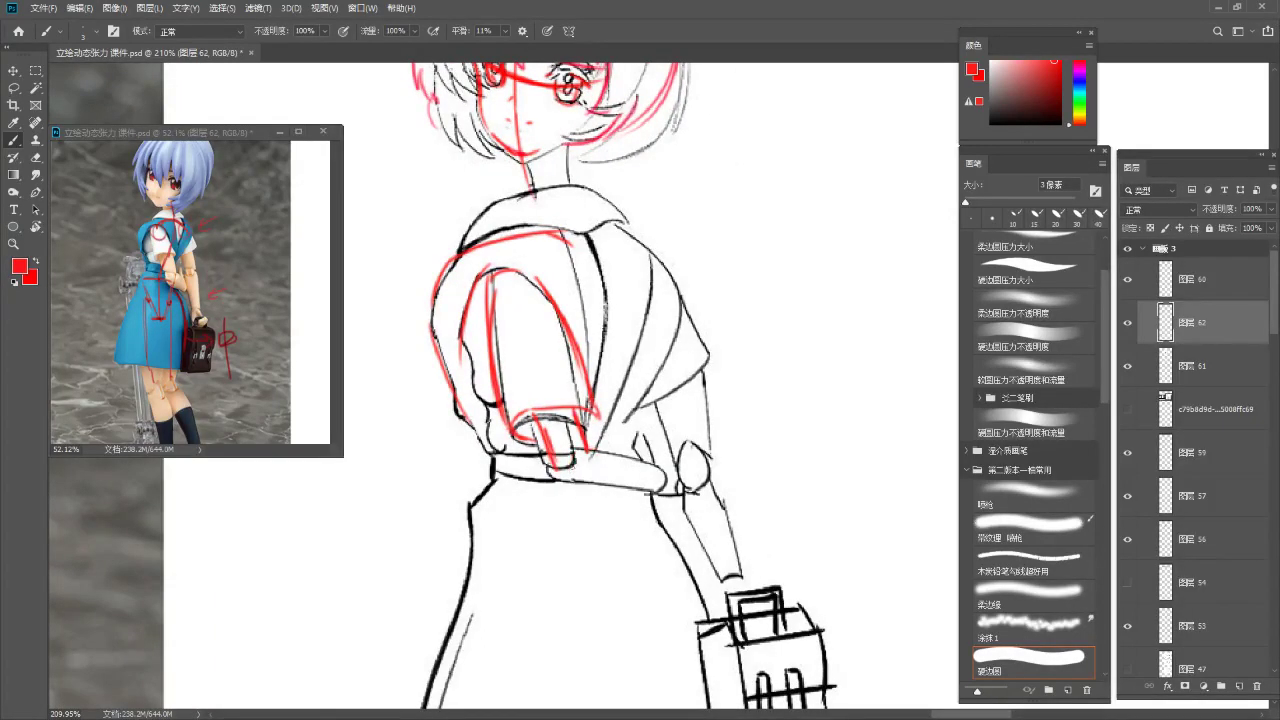
alt+click(576, 460)
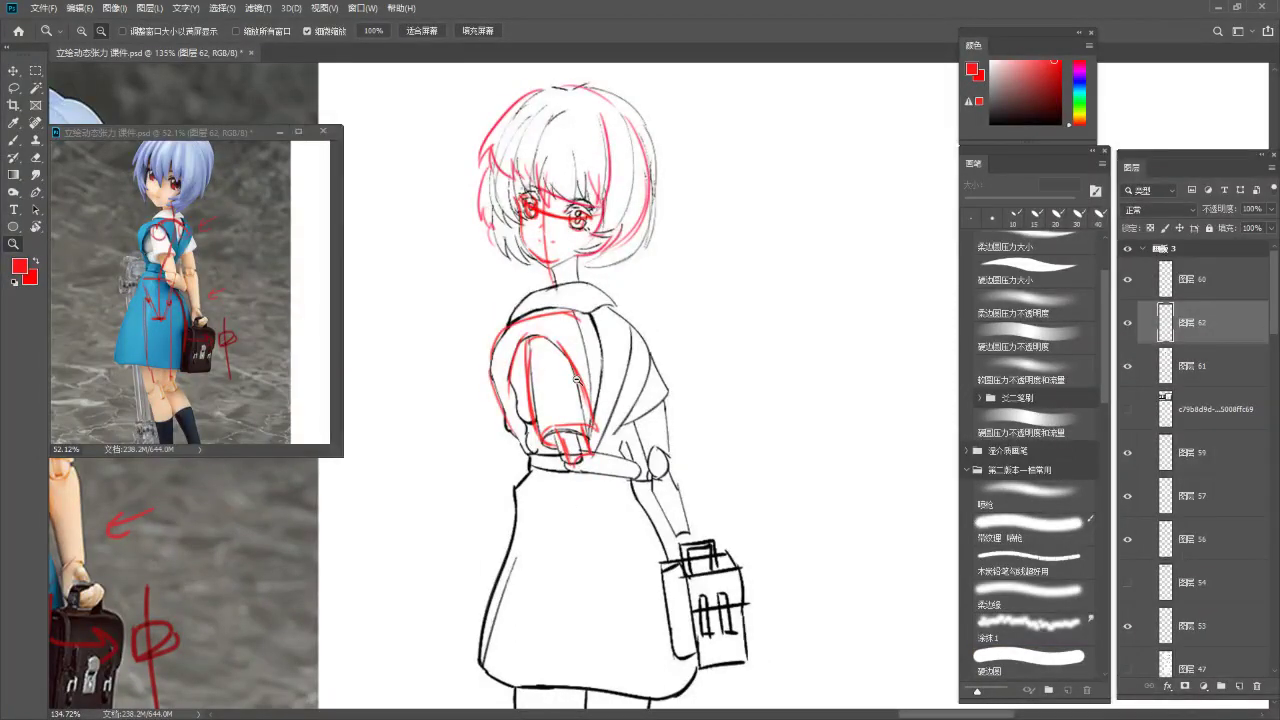
drag(601, 345, 603, 307)
key(b)
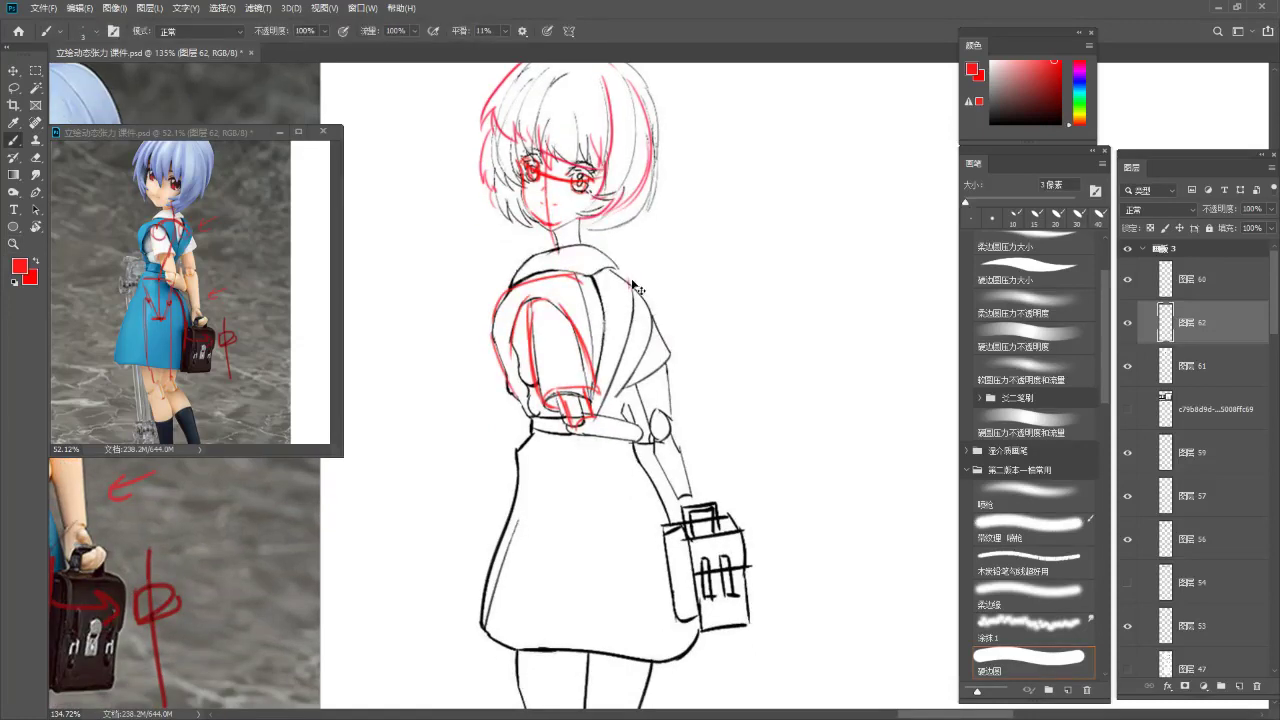
mouse_move(623, 279)
mouse_down()
mouse_move(651, 345)
mouse_move(654, 308)
mouse_move(652, 343)
mouse_up()
drag(656, 298, 640, 369)
drag(634, 294, 597, 397)
key(ctrl+z)
mouse_move(651, 356)
mouse_down()
mouse_move(604, 426)
mouse_move(603, 413)
mouse_up()
key(ctrl+z)
drag(640, 361, 538, 505)
Shift the brush to a slightly pinker red and trace the near leg's front contour on the reference photo
key(z)
drag(640, 279, 552, 348)
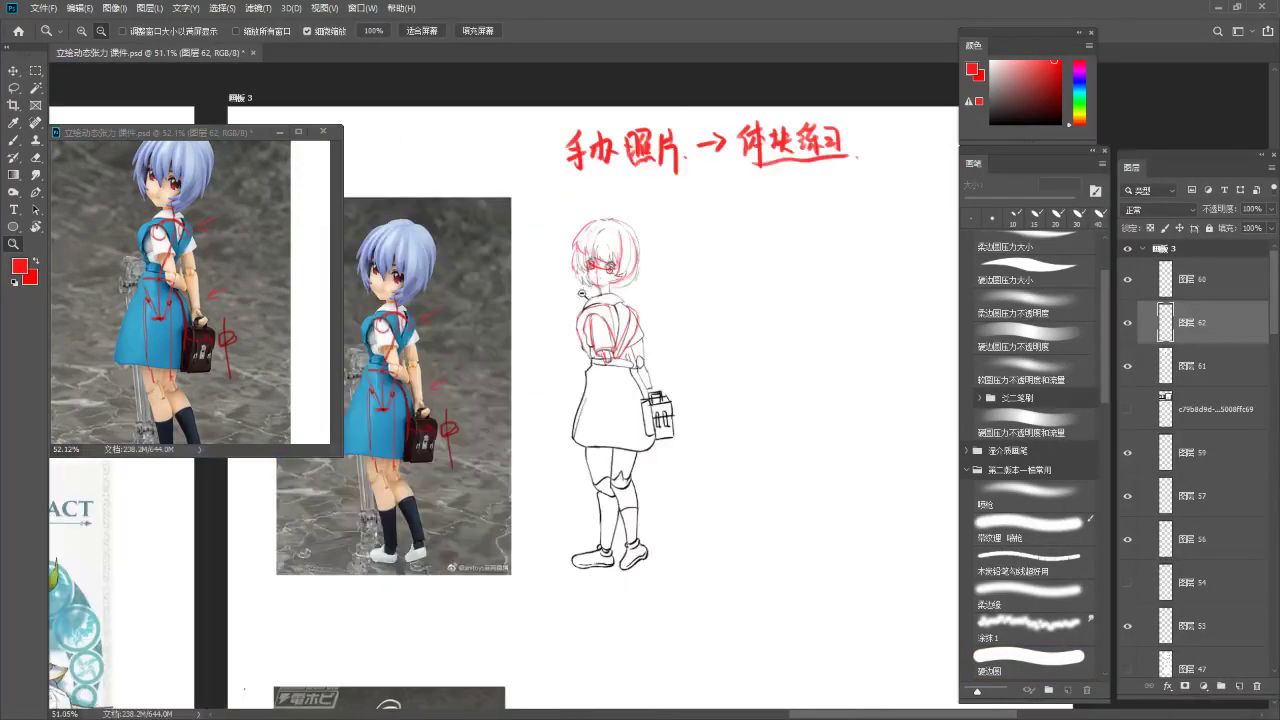
key(b)
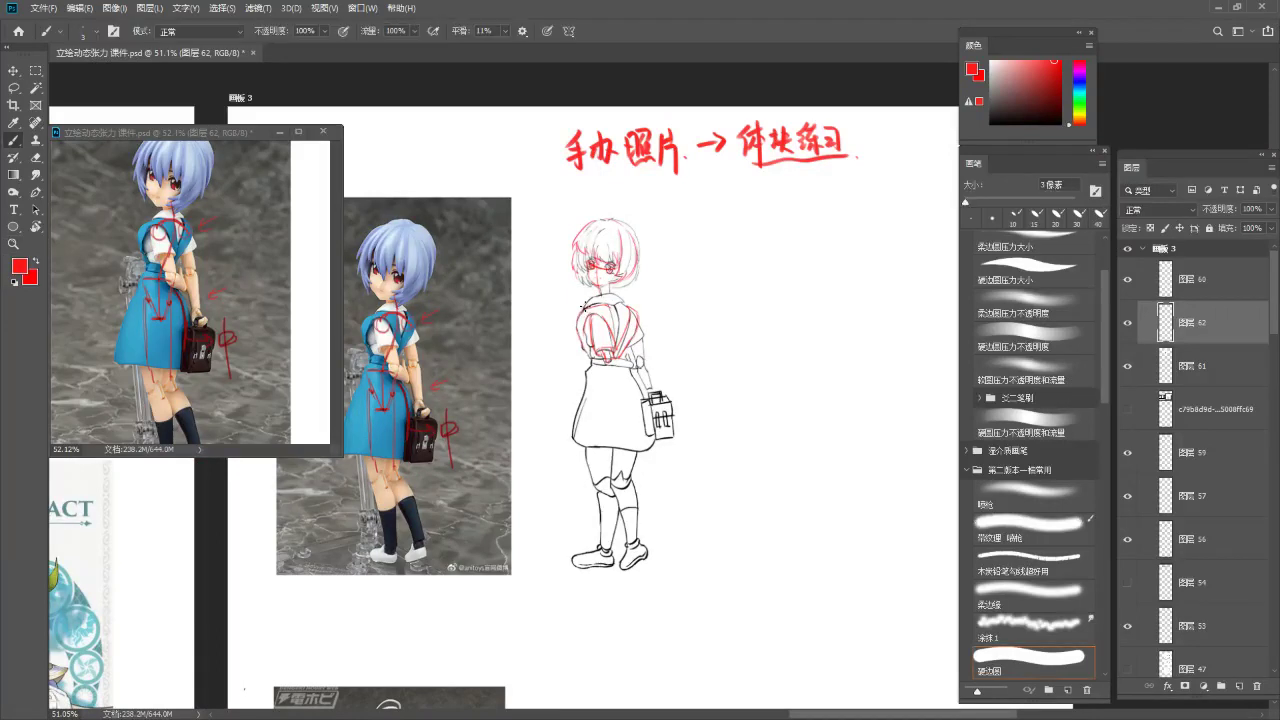
drag(649, 274, 640, 246)
key(z)
drag(200, 350, 198, 222)
drag(597, 505, 632, 430)
key(b)
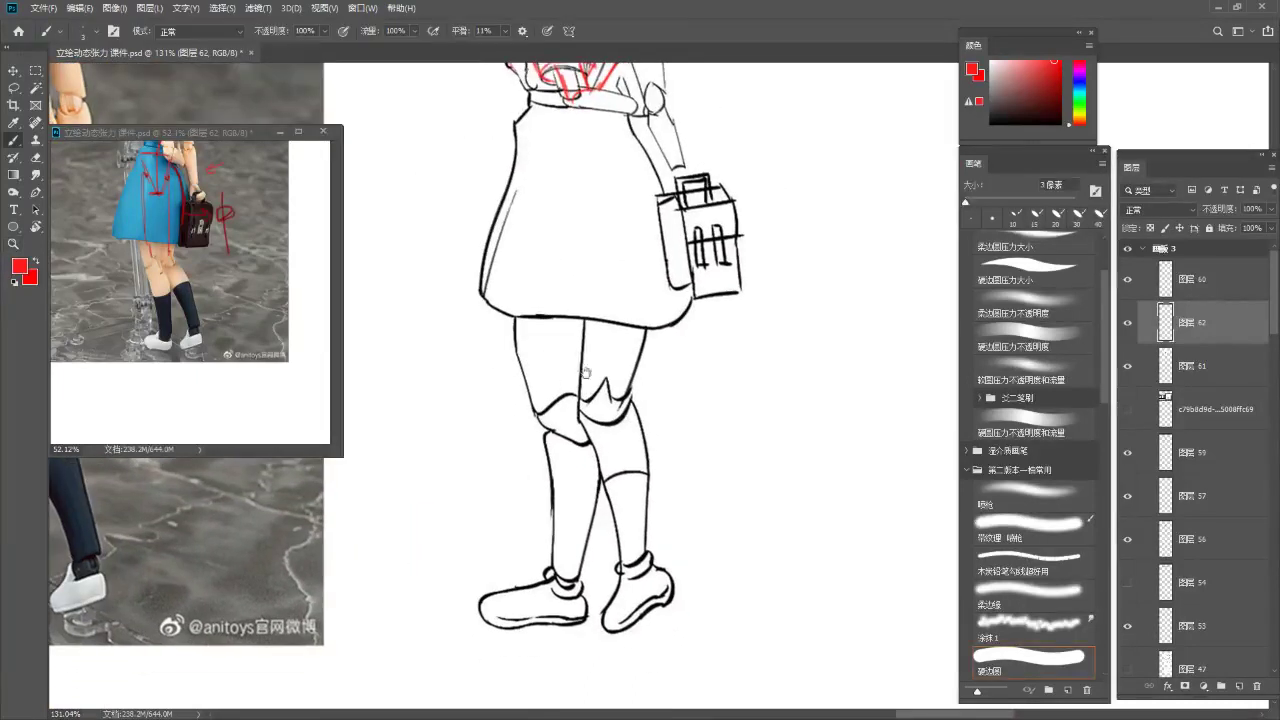
drag(601, 388, 609, 355)
click(244, 252)
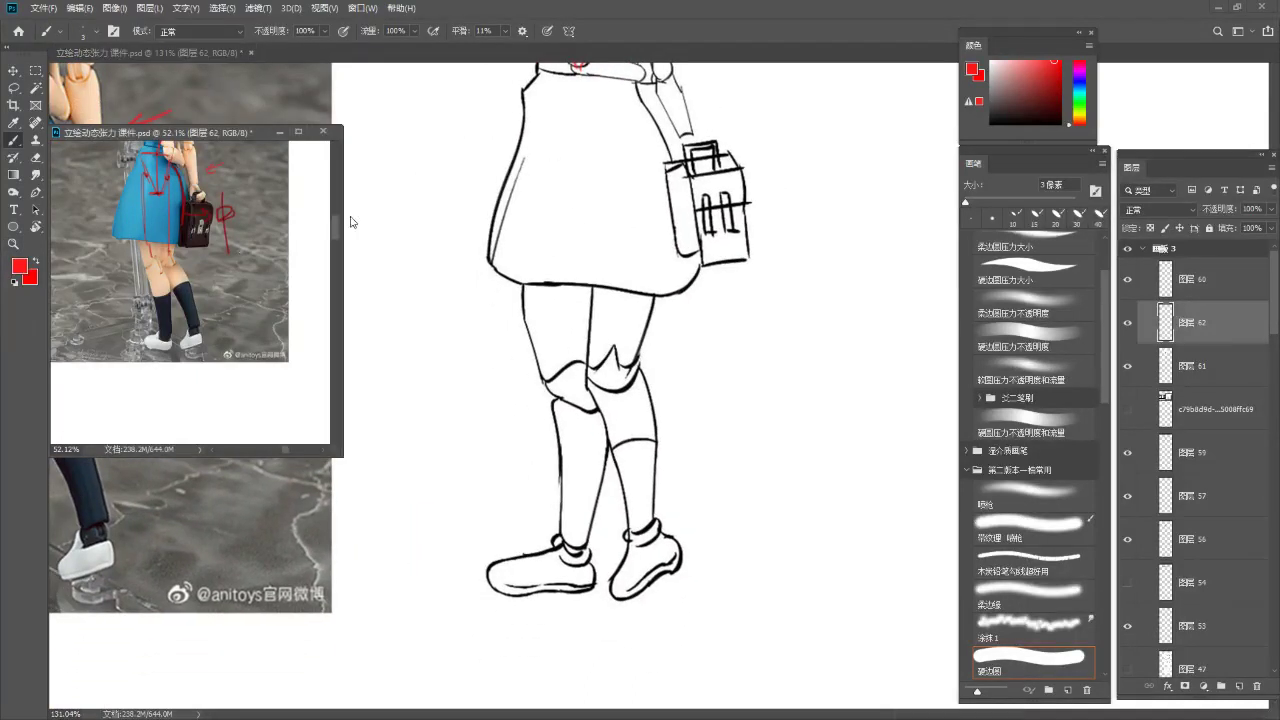
drag(1080, 100, 1083, 62)
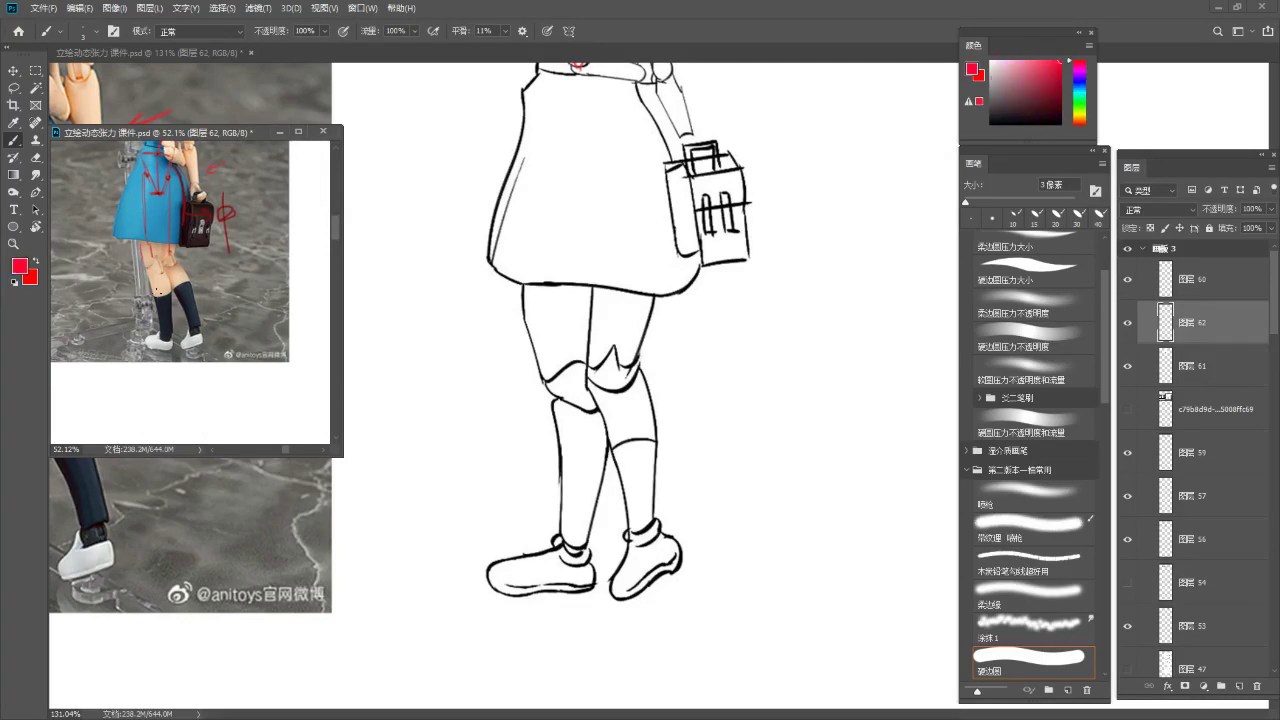
drag(152, 262, 162, 336)
drag(147, 270, 164, 348)
Redraw the near thigh's front edge in red from the skirt hem to the knee
click(640, 304)
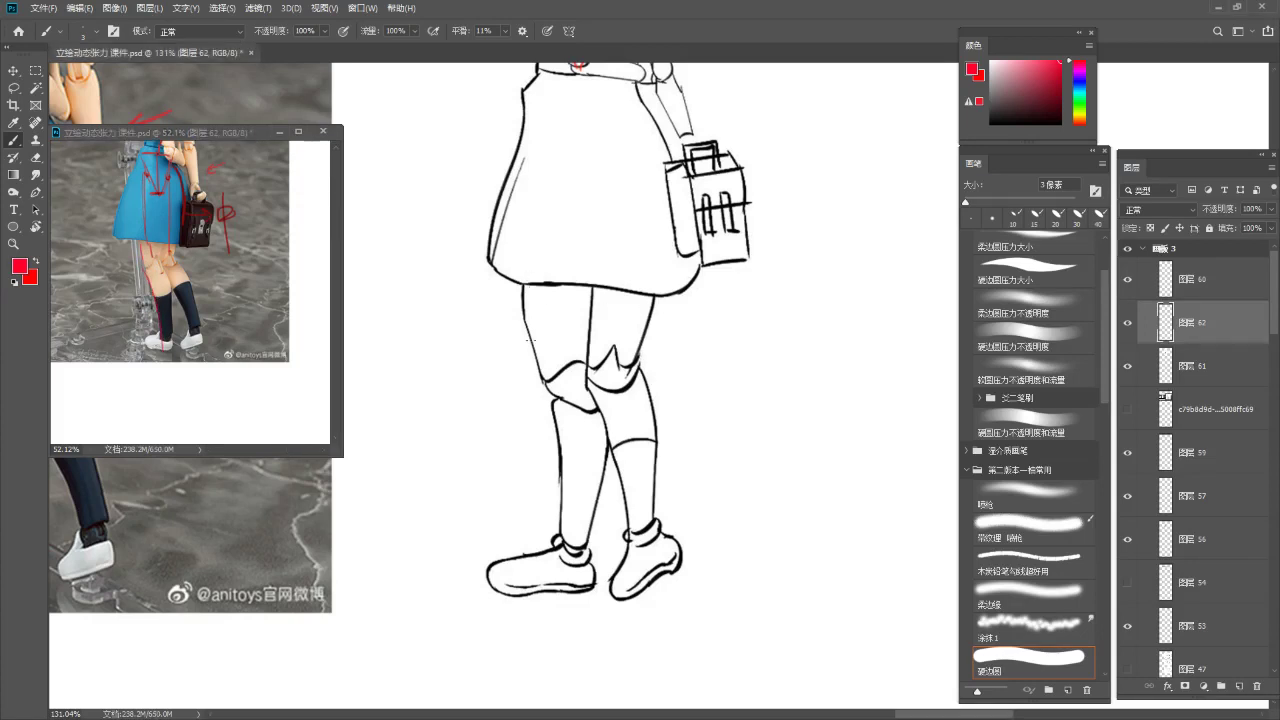
drag(525, 280, 553, 394)
key(ctrl+z)
key(ctrl+z)
drag(527, 279, 558, 516)
key(ctrl+z)
key(ctrl+z)
key(ctrl+z)
key(ctrl+z)
key(ctrl+z)
key(ctrl+z)
Redraw the near shin in red, slanting inward from the knee to the ankle
drag(547, 390, 564, 520)
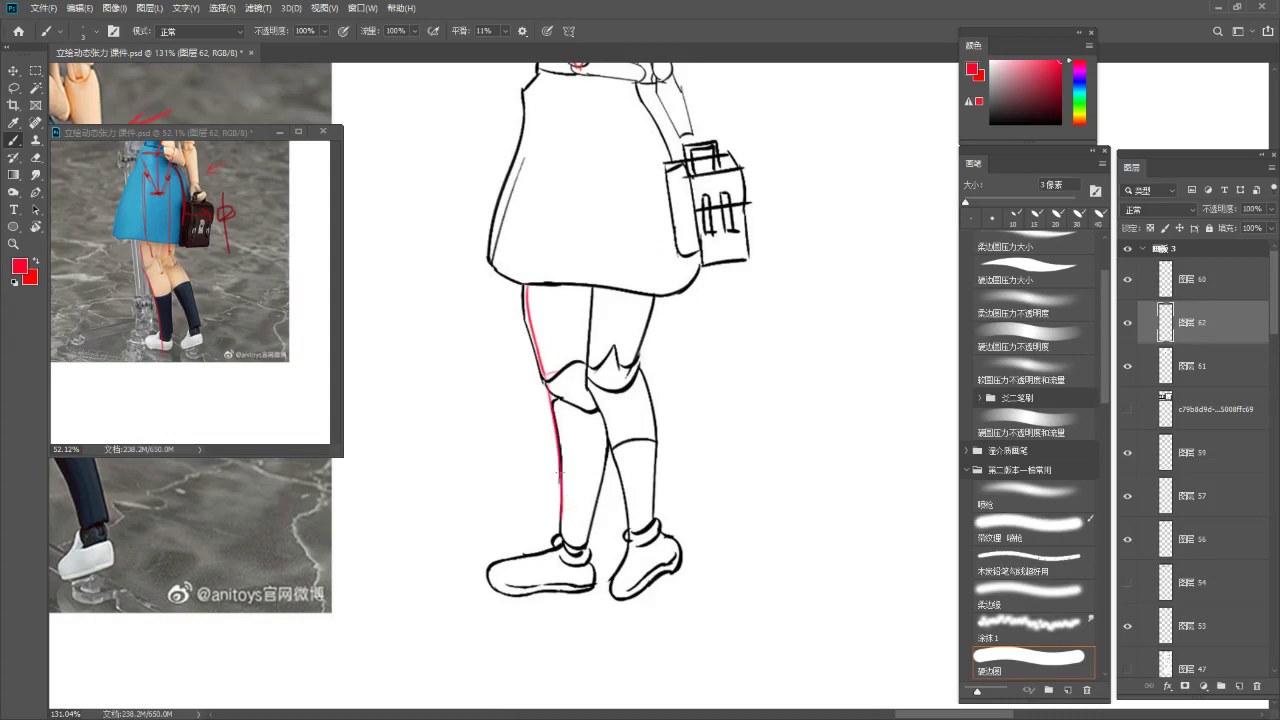
key(ctrl+z)
drag(549, 390, 561, 500)
key(ctrl+z)
drag(549, 391, 561, 538)
key(ctrl+z)
drag(548, 389, 561, 548)
key(ctrl+z)
drag(568, 470, 572, 546)
key(ctrl+z)
drag(552, 399, 574, 547)
key(ctrl+z)
key(ctrl+z)
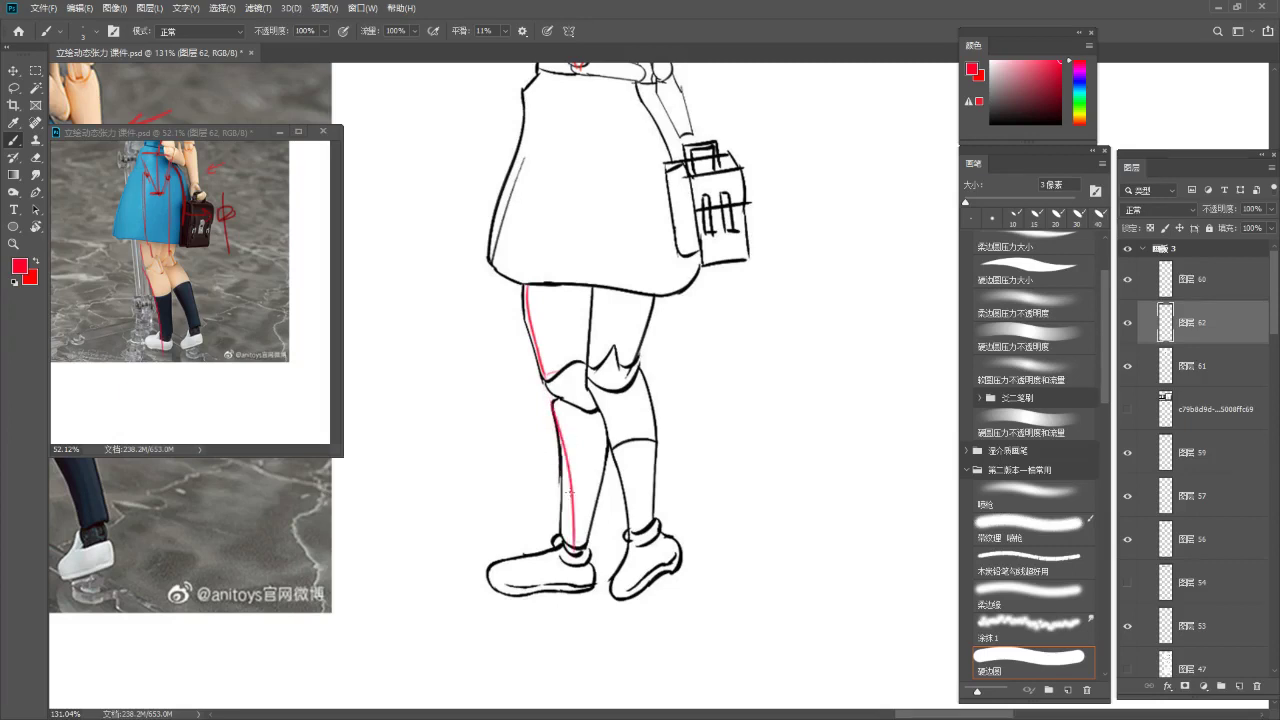
Draw the back of the near calf in red, curving from the knee down to the ankle
mouse_move(590, 387)
mouse_down()
mouse_move(616, 459)
mouse_move(605, 481)
mouse_move(612, 435)
mouse_move(598, 545)
mouse_up()
key(ctrl+z)
key(ctrl+z)
mouse_move(597, 436)
mouse_down()
mouse_move(591, 546)
mouse_move(523, 583)
mouse_up()
Compare the corrected leg lines and the whole figure with an enlarged view of the reference photo's legs
key(z)
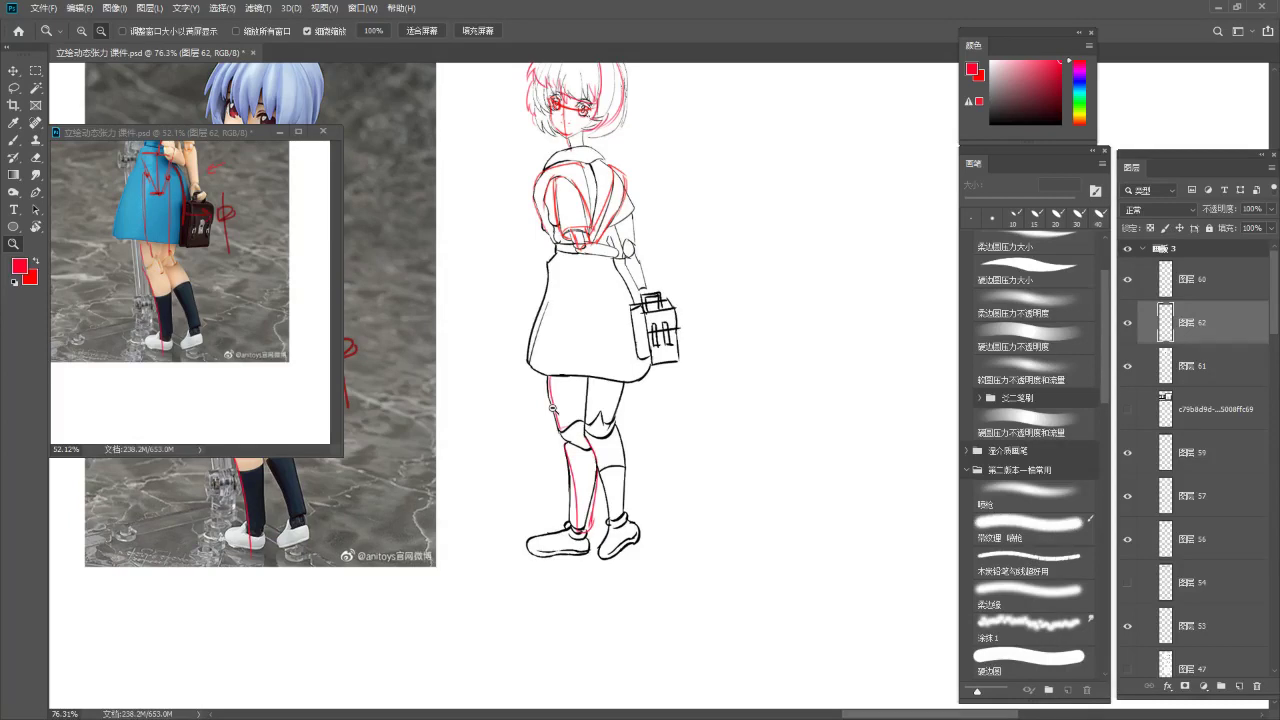
key(b)
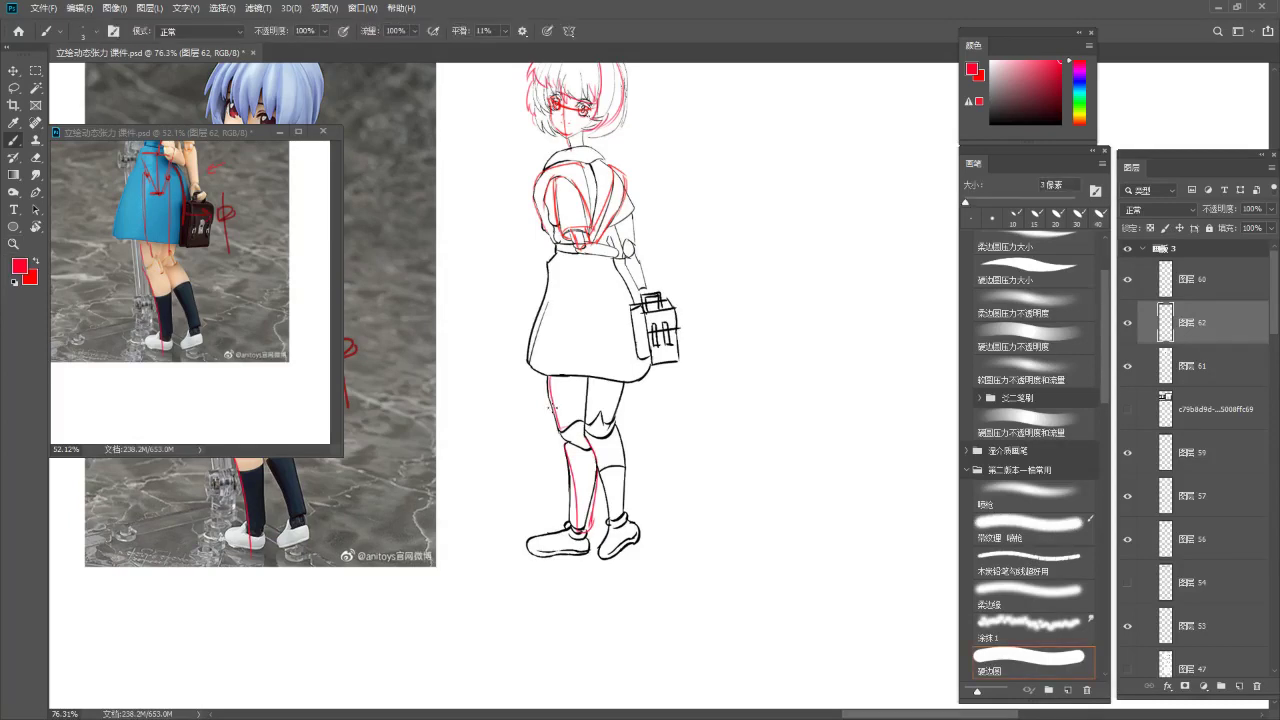
drag(560, 266, 561, 330)
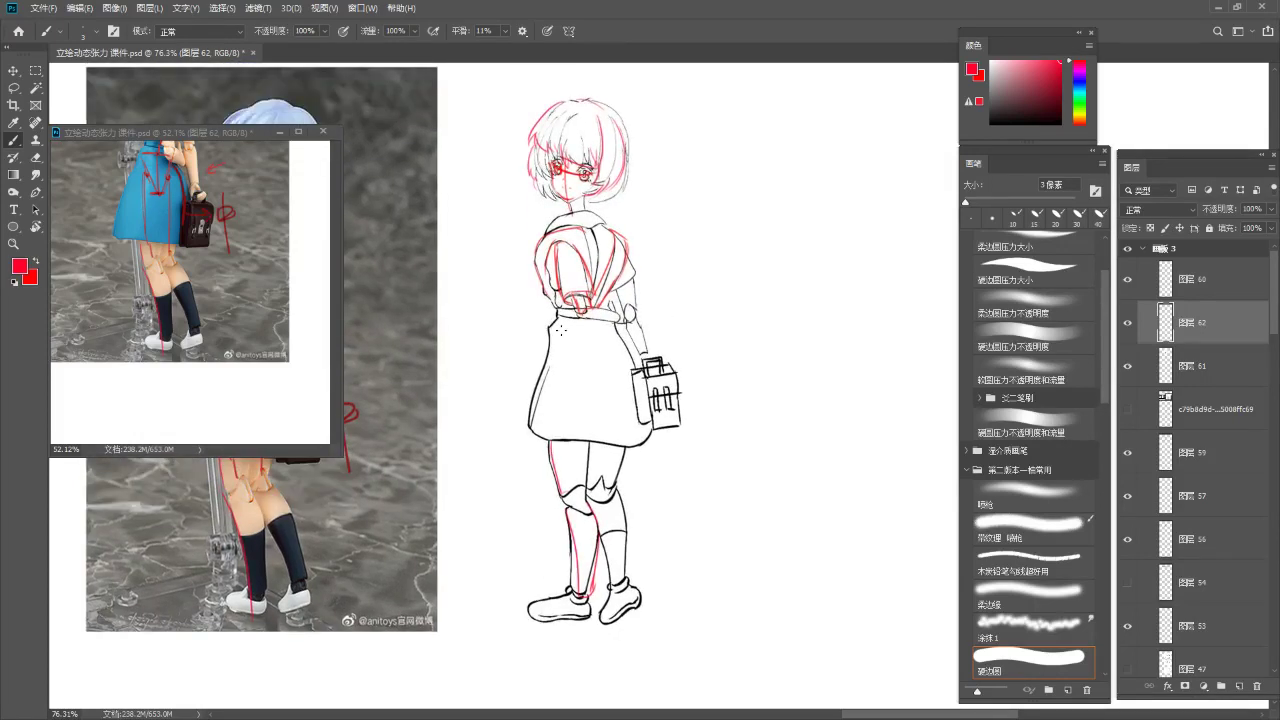
click(141, 313)
drag(141, 313, 157, 374)
scroll(170, 385, up, 6)
scroll(160, 312, up, 2)
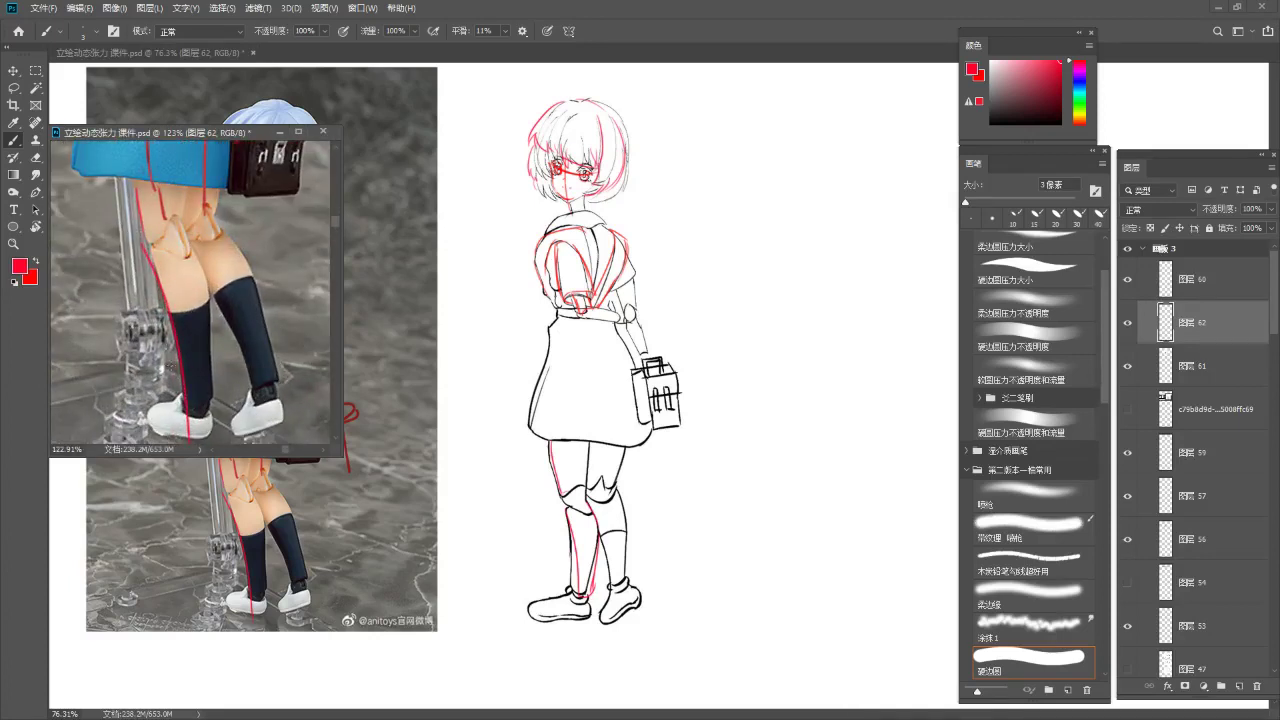
click(817, 585)
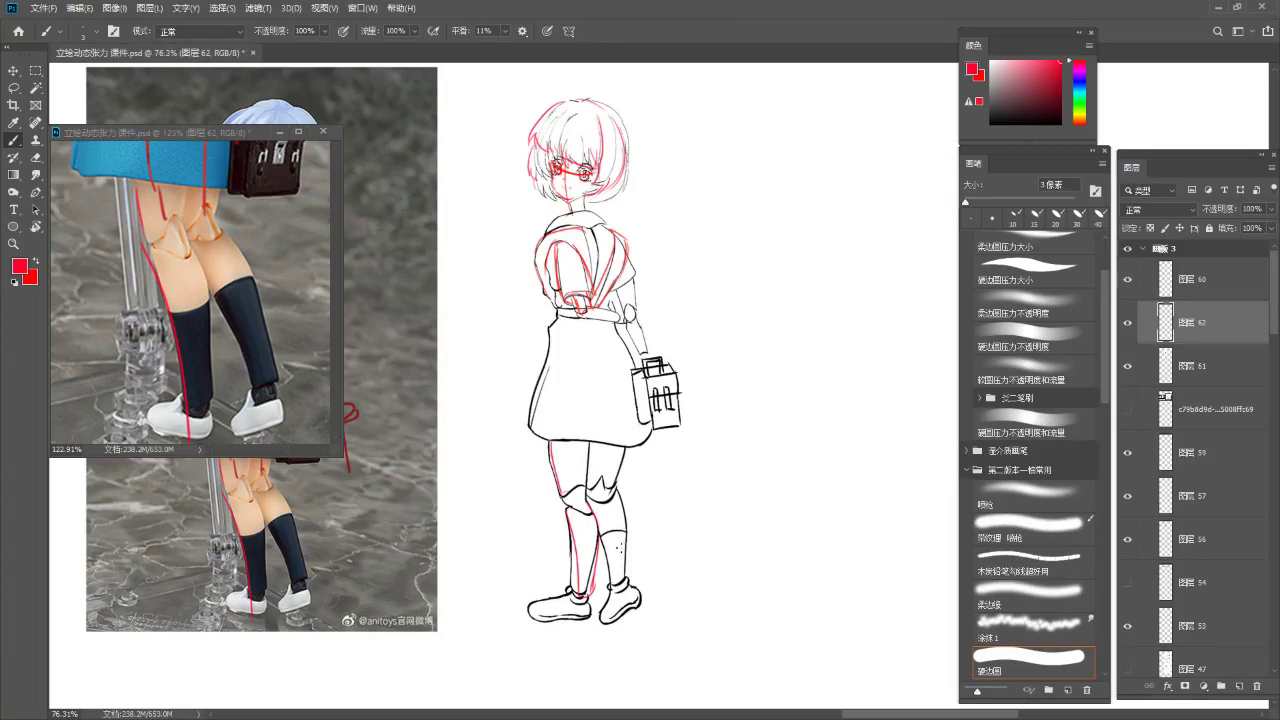
scroll(632, 551, up, 3)
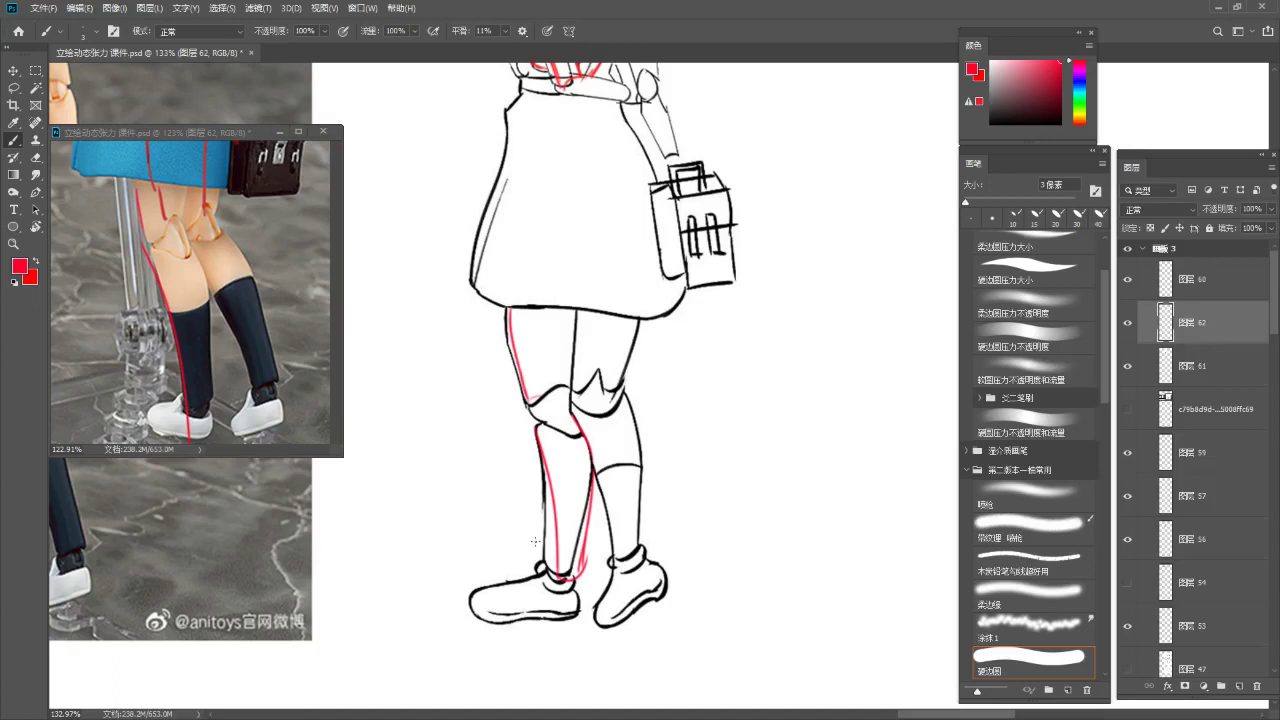
scroll(538, 566, down, 6)
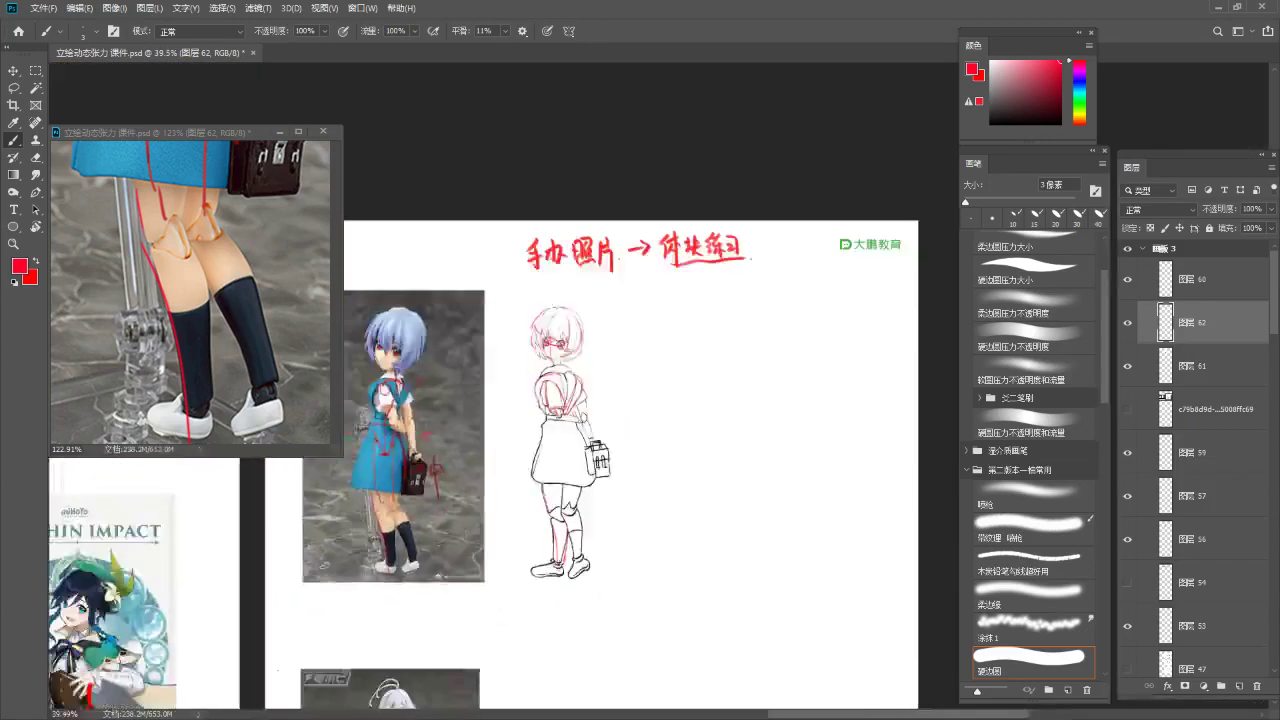
scroll(538, 566, up, 2)
Review the artboard's remaining figurine photos, then switch to the browser and look through the 人物姿势参考 board for a pose reference
click(16, 71)
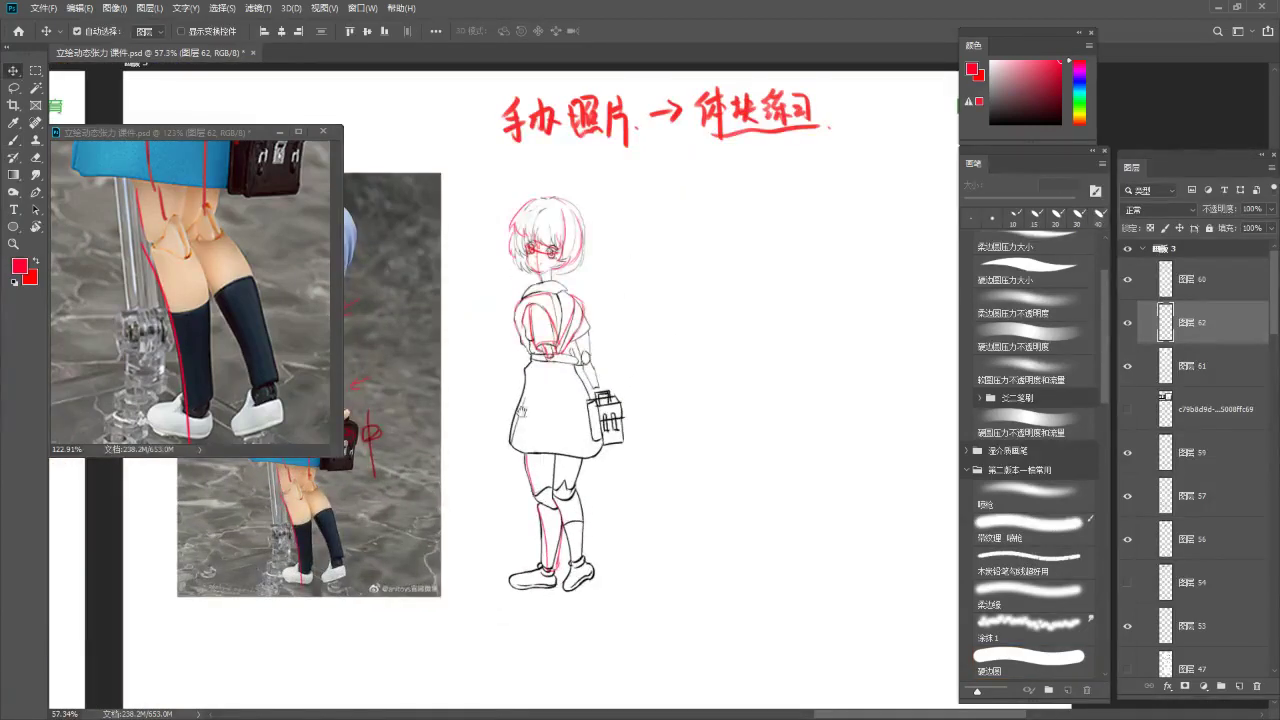
scroll(522, 411, down, 5)
scroll(528, 415, down, 2)
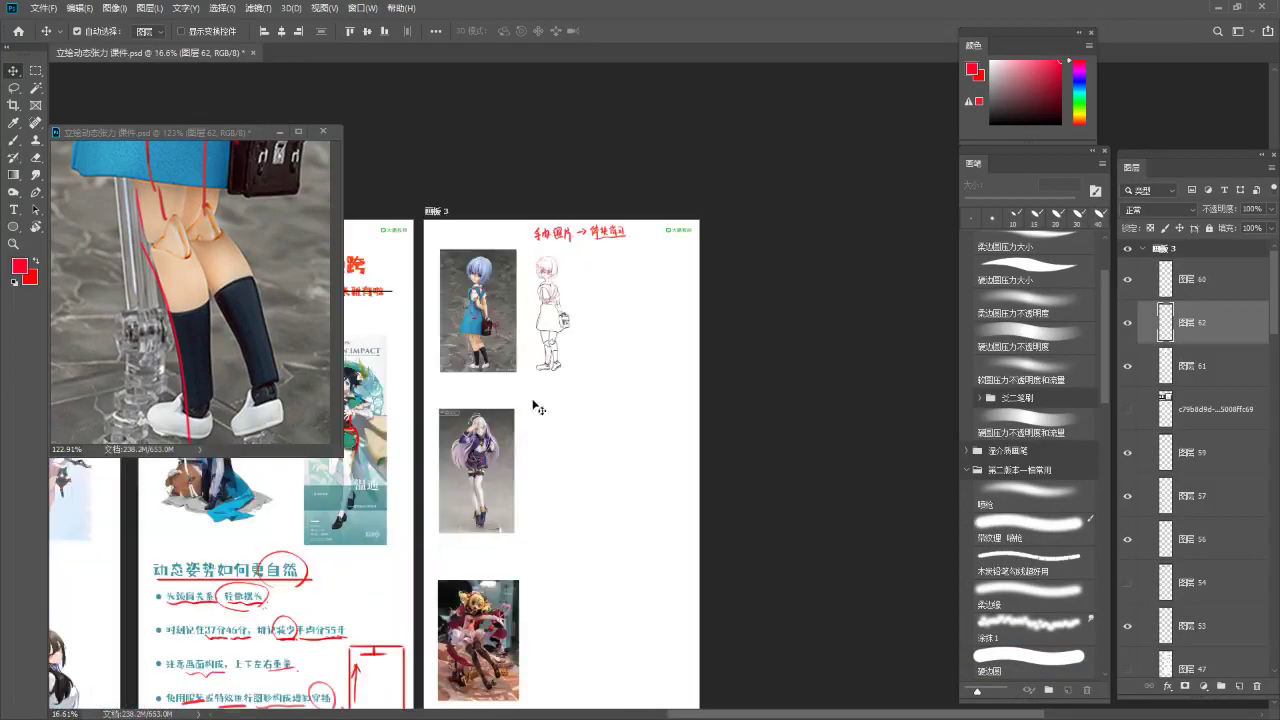
scroll(586, 600, up, 2)
drag(592, 595, 614, 431)
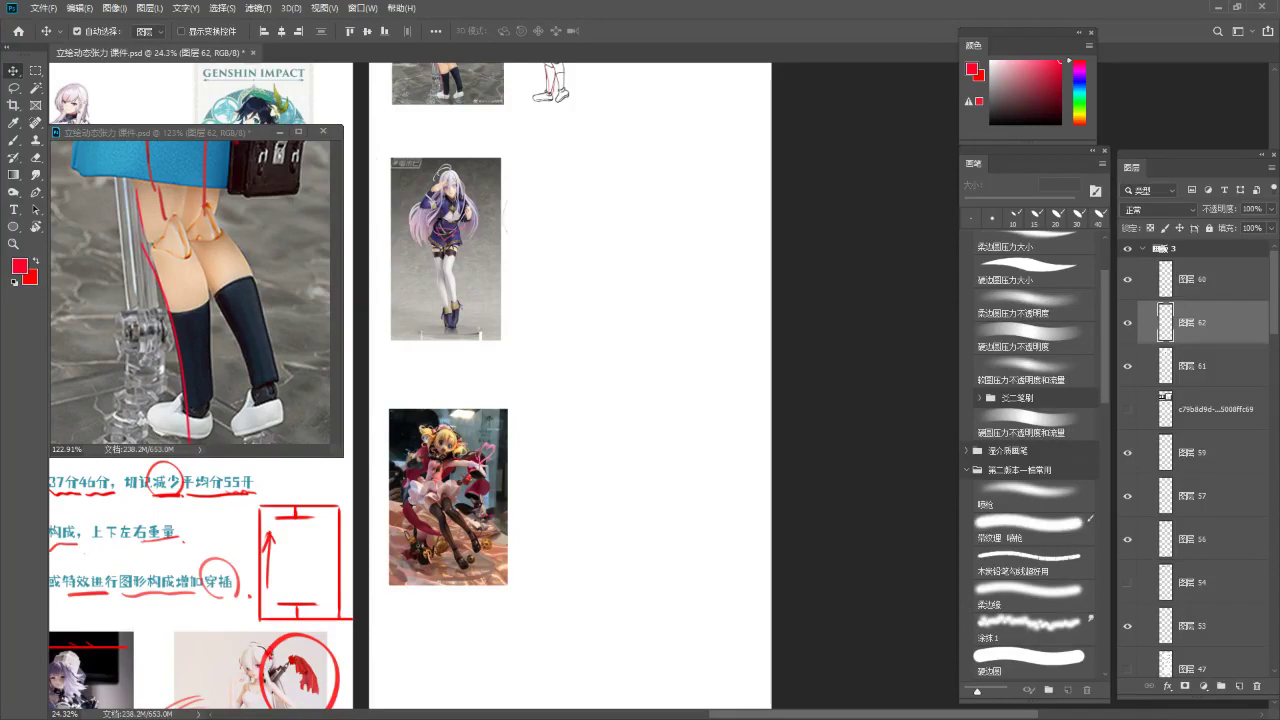
click(1210, 6)
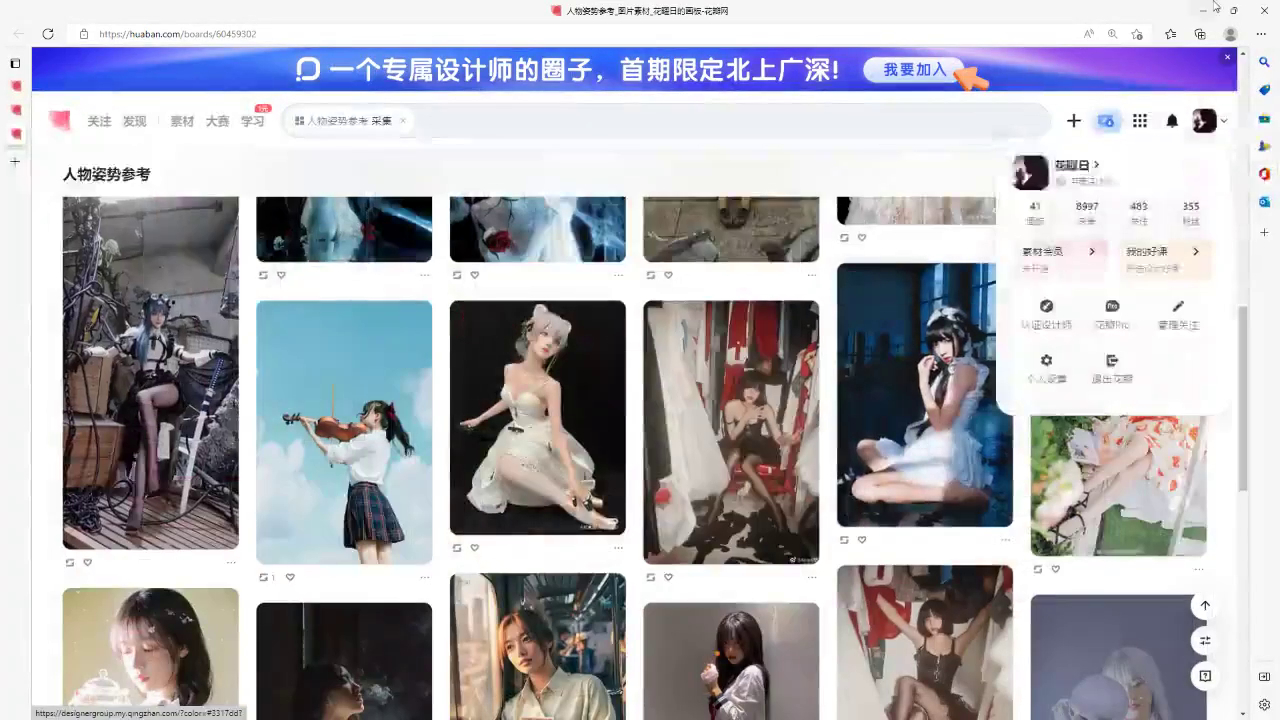
scroll(755, 572, down, 10)
scroll(755, 572, down, 15)
scroll(755, 572, down, 5)
scroll(755, 572, down, 5)
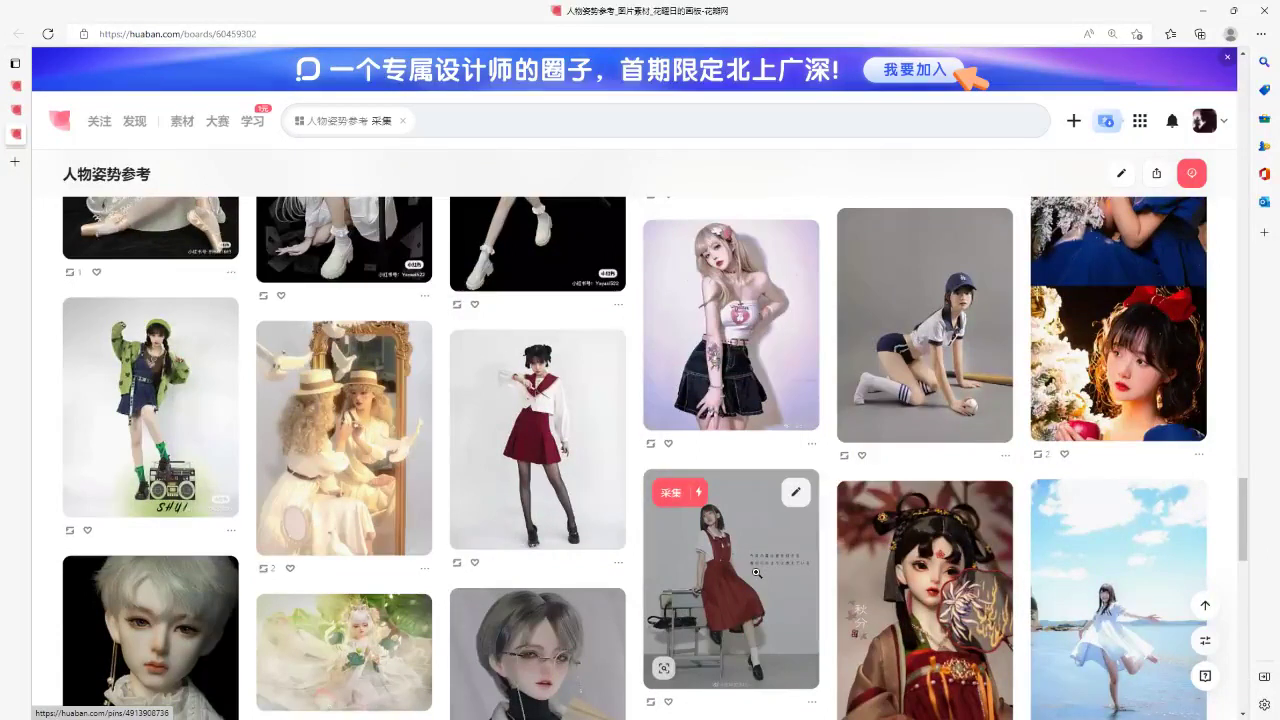
scroll(757, 573, down, 1)
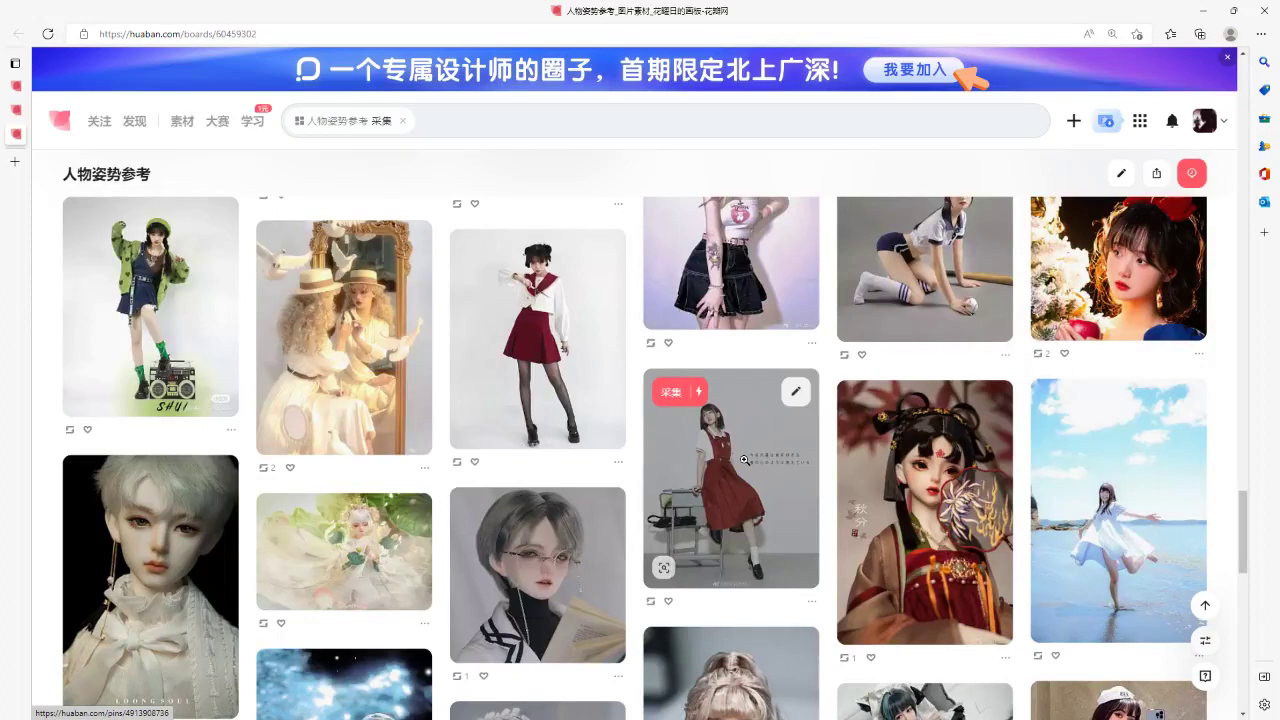
Open the photo of the girl in a sailor top and dark red skirt at full size and copy the image
click(622, 440)
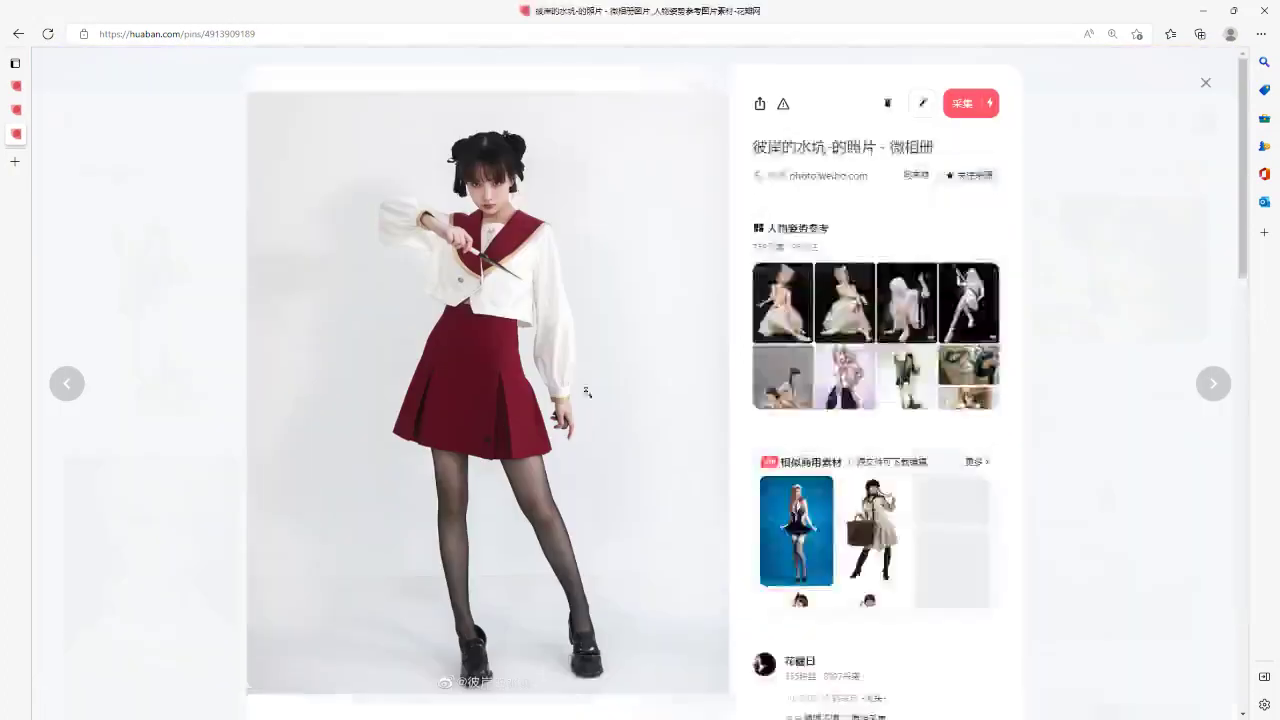
click(589, 386)
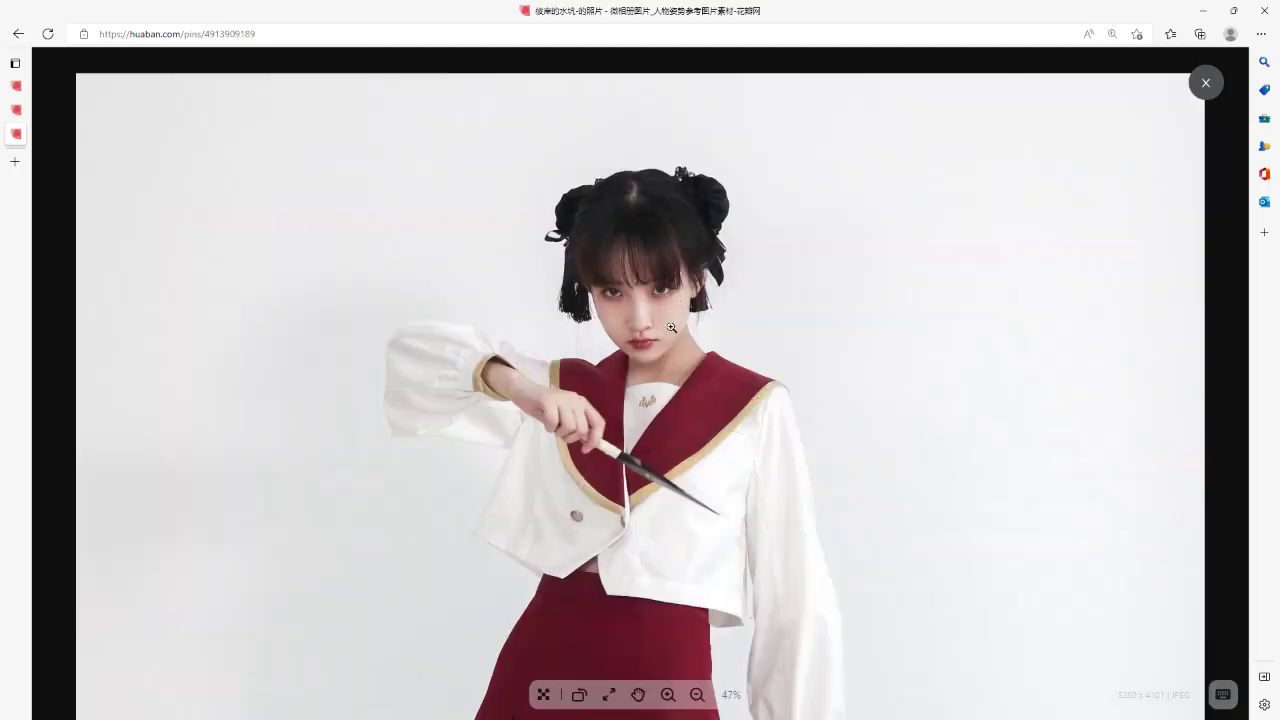
right_click(671, 327)
click(695, 381)
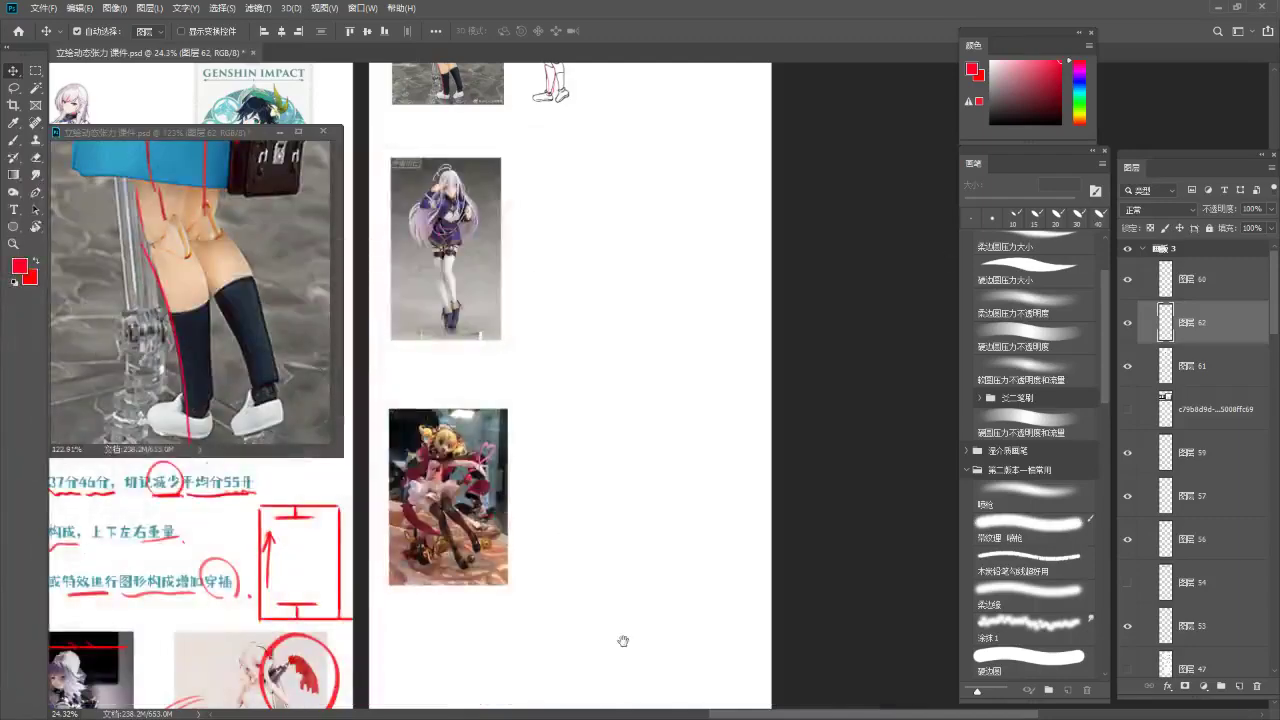
Return to Photoshop, paste the copied photo, scale it to 46.34% and place it below the figurine photos on the artboard
drag(623, 641, 683, 263)
key(ctrl+v)
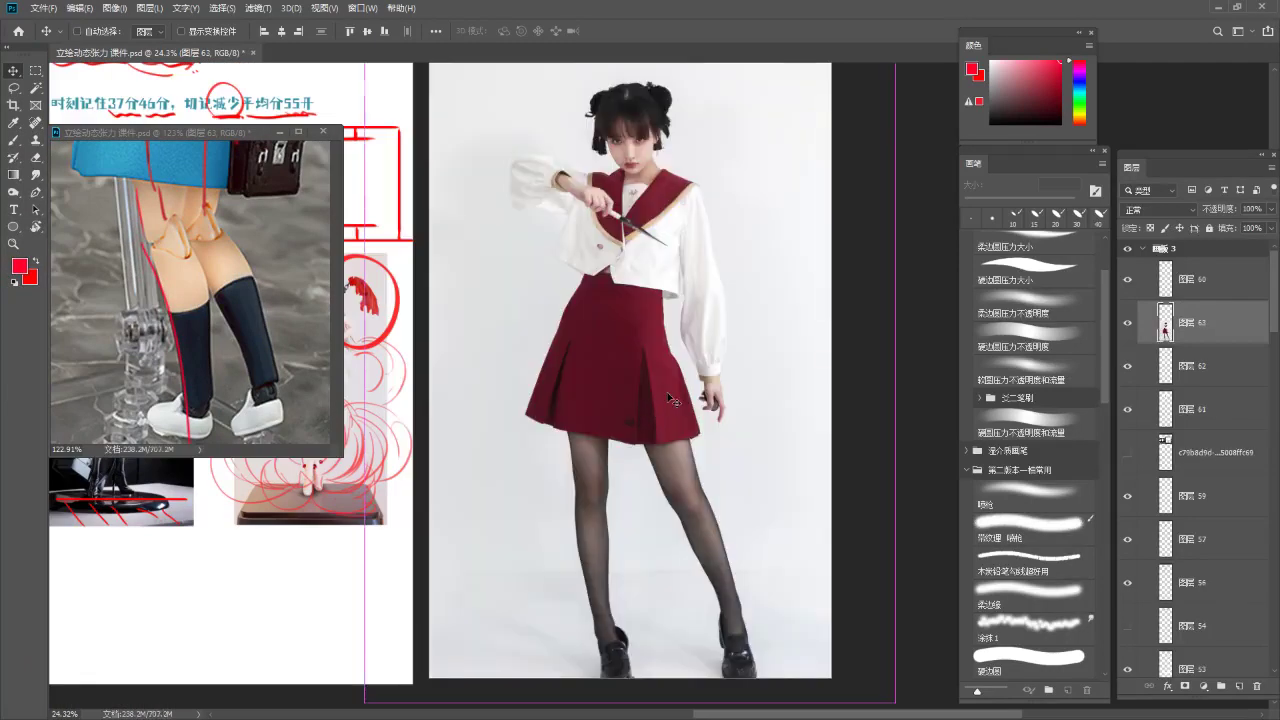
key(ctrl+t)
scroll(676, 392, down, 2)
drag(790, 592, 575, 455)
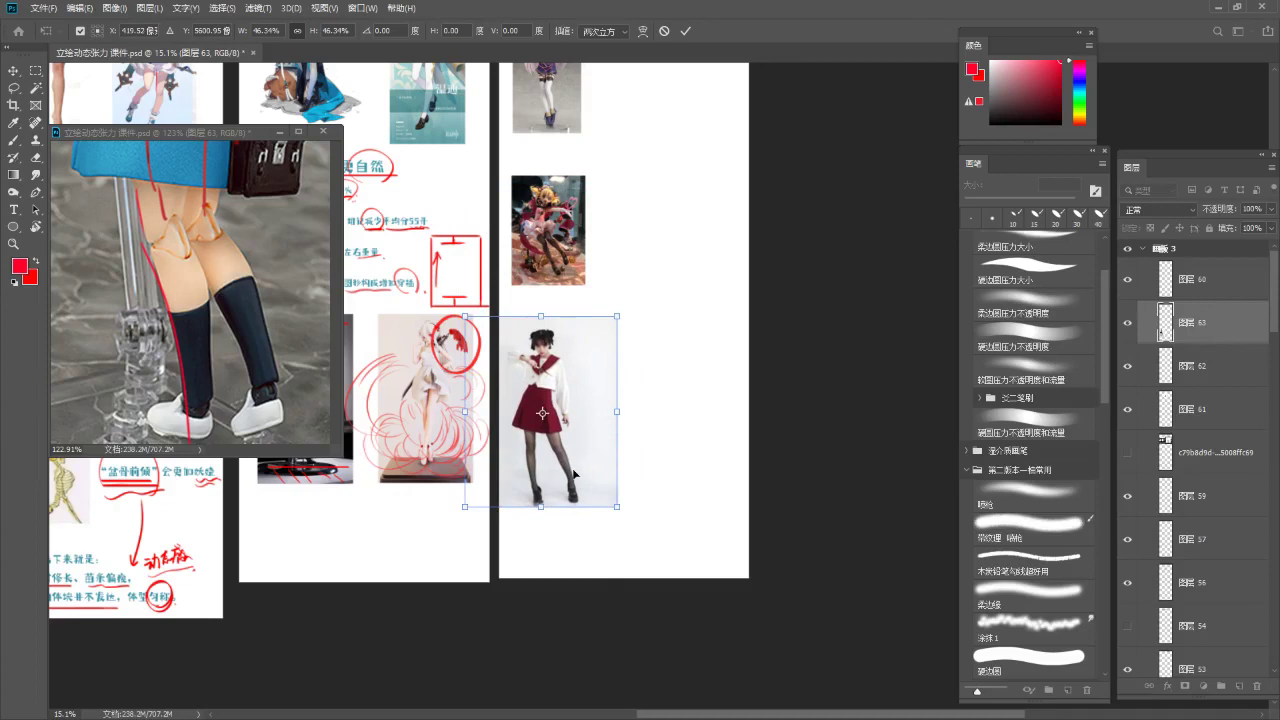
key(Return)
scroll(605, 445, up, 2)
scroll(602, 433, up, 2)
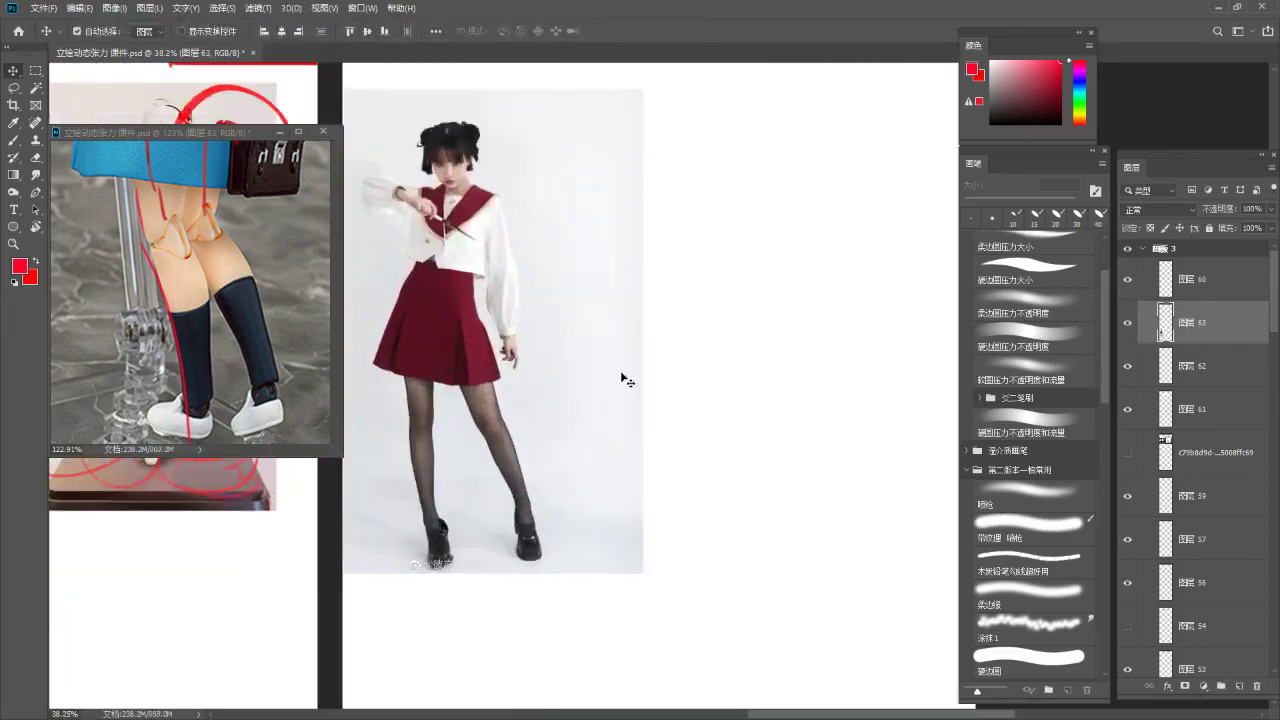
click(229, 440)
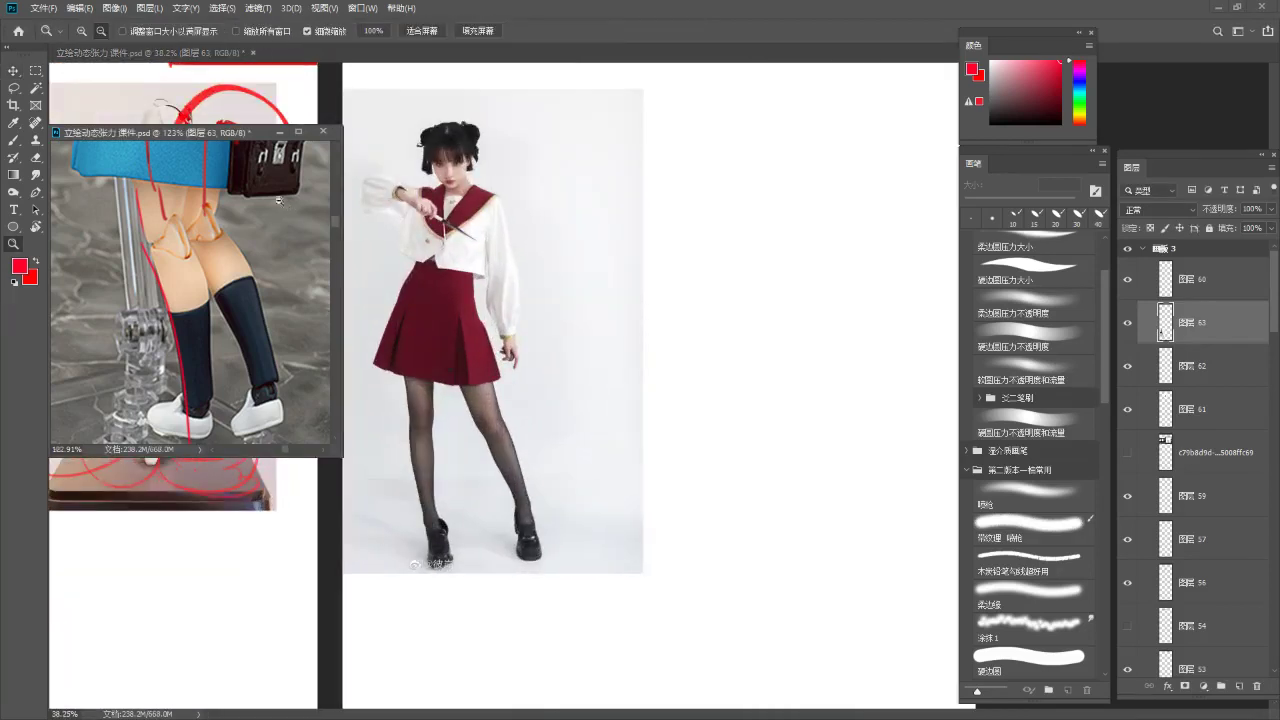
Show the sailor-uniform photo enlarged in the floating reference window and resize that window to fit beside the artboard's blank drawing area
drag(229, 430, 150, 420)
drag(300, 430, 216, 150)
drag(226, 425, 229, 130)
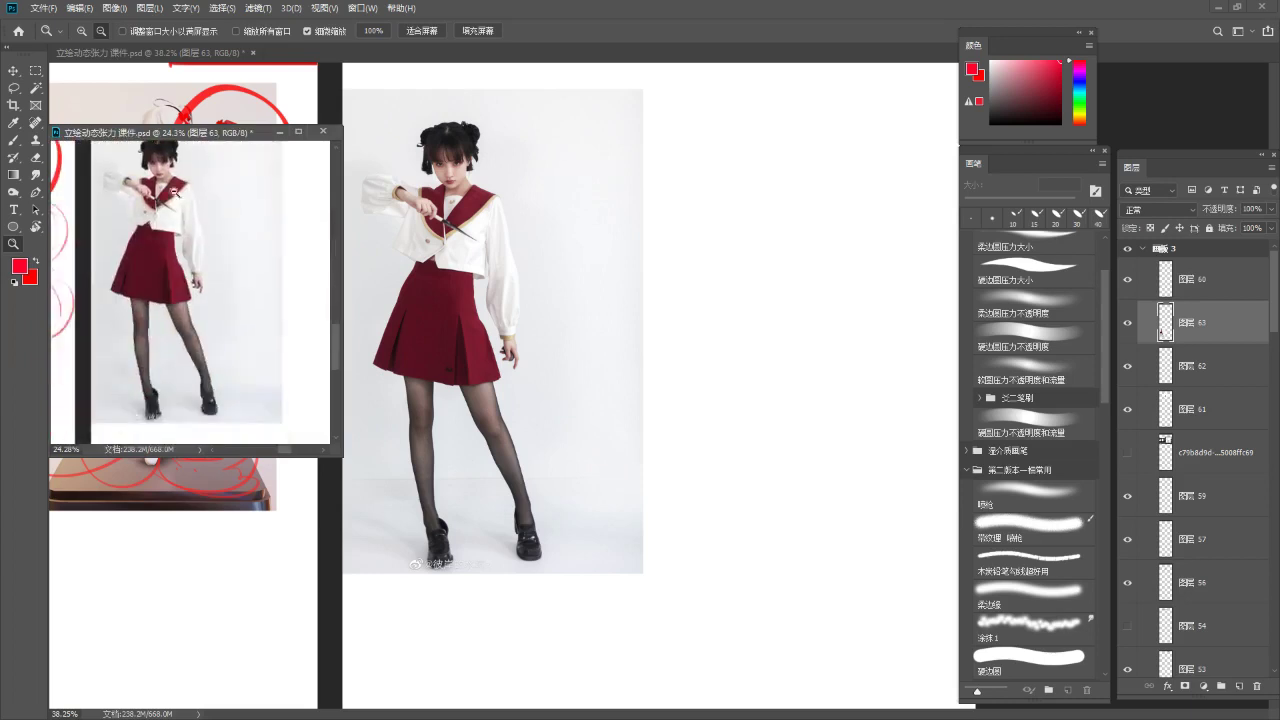
drag(192, 178, 221, 182)
drag(221, 226, 225, 266)
drag(771, 223, 720, 220)
key(b)
mouse_move(230, 131)
mouse_down()
mouse_move(152, 131)
mouse_move(233, 109)
mouse_up()
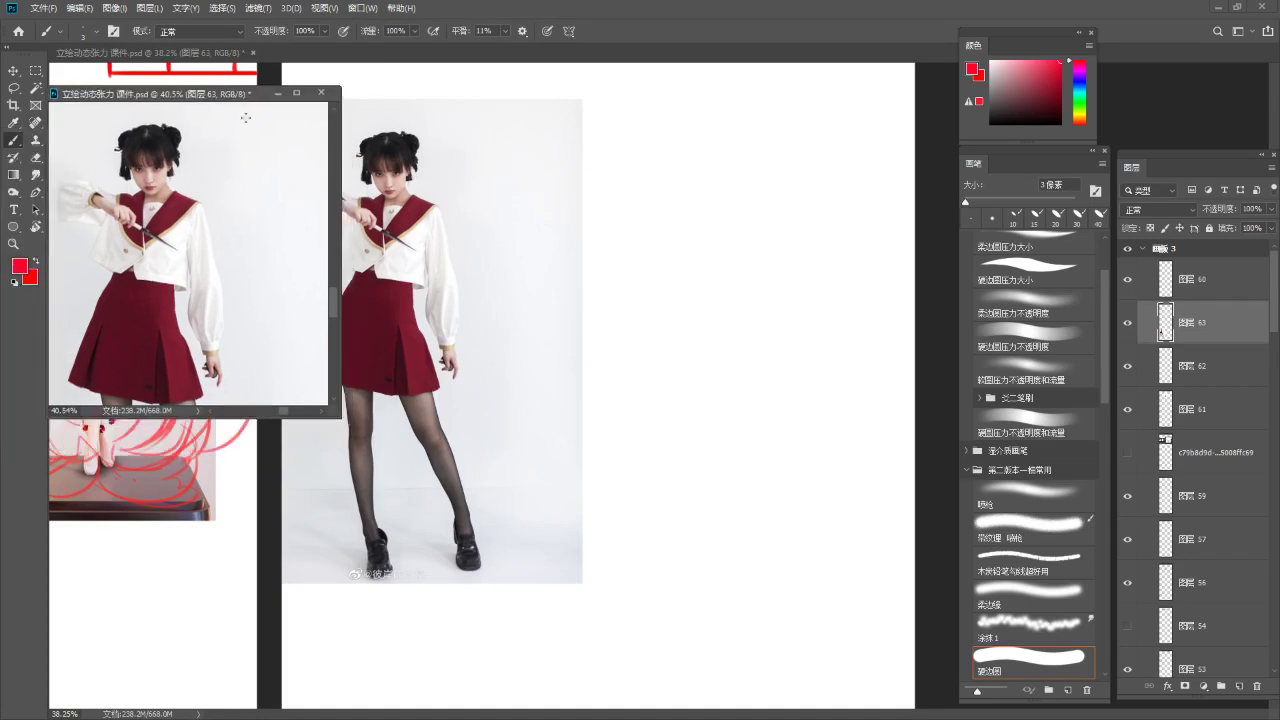
drag(339, 420, 284, 489)
click(548, 281)
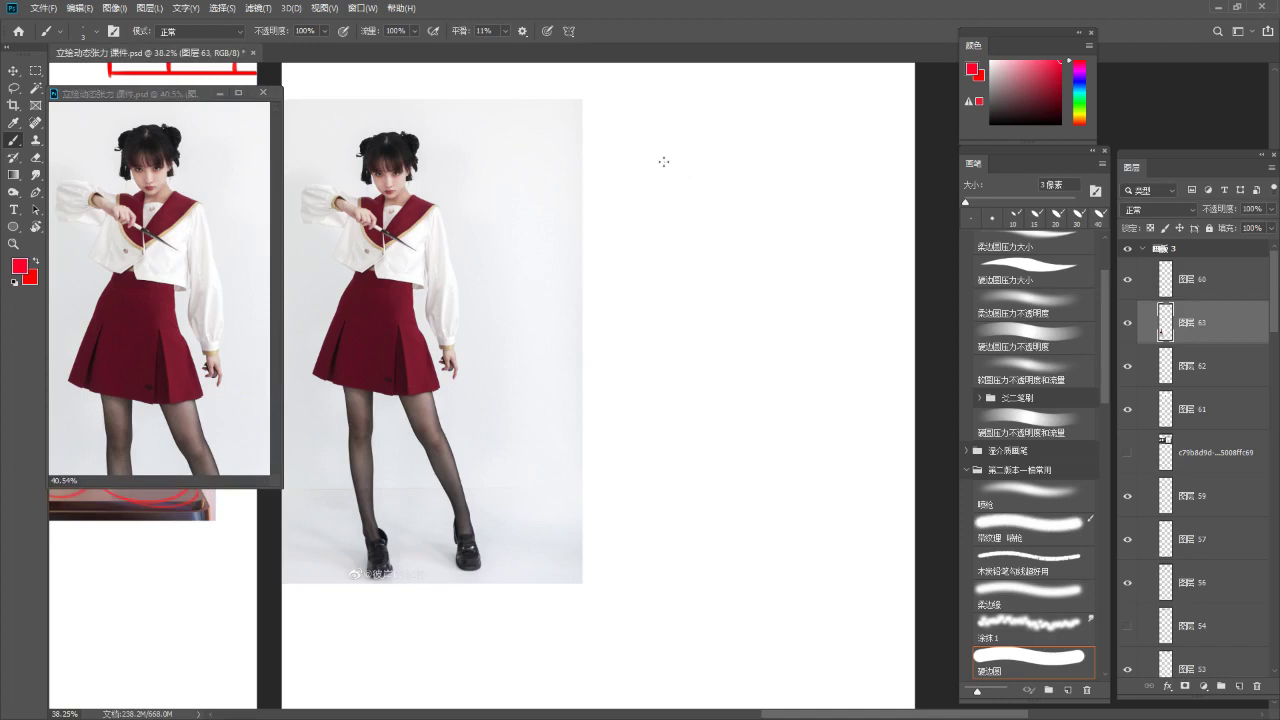
Pick a dark reddish-brown brush colour and, at 7 pixels, sketch the head circle, centre line and pointed chin beside the photo
key(ctrl+z)
click(1030, 104)
drag(1080, 70, 1076, 130)
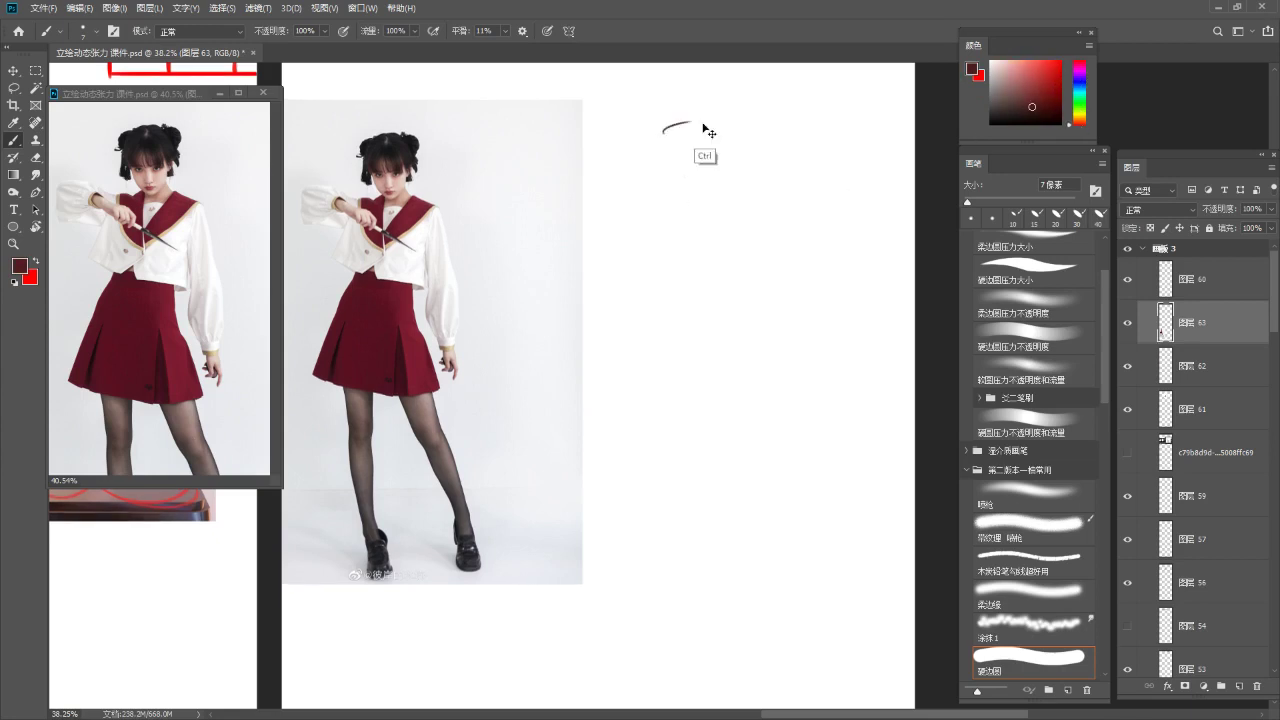
key(ctrl+z)
key(ctrl+z)
mouse_move(674, 122)
mouse_down()
mouse_move(709, 131)
mouse_move(695, 143)
mouse_move(675, 116)
mouse_move(663, 127)
mouse_move(693, 164)
mouse_up()
key(ctrl+z)
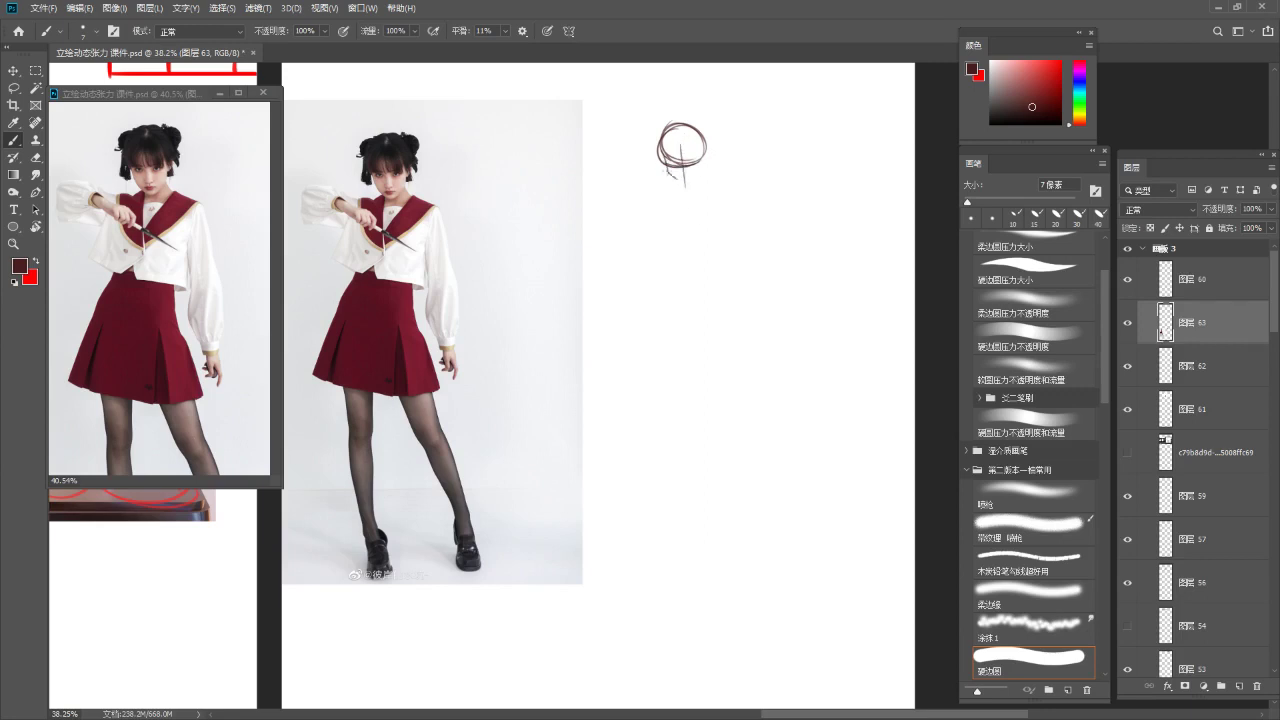
key(ctrl+z)
drag(700, 150, 698, 176)
Thin out the overlapping construction lines of the head circle with an enlarged eraser
key(e)
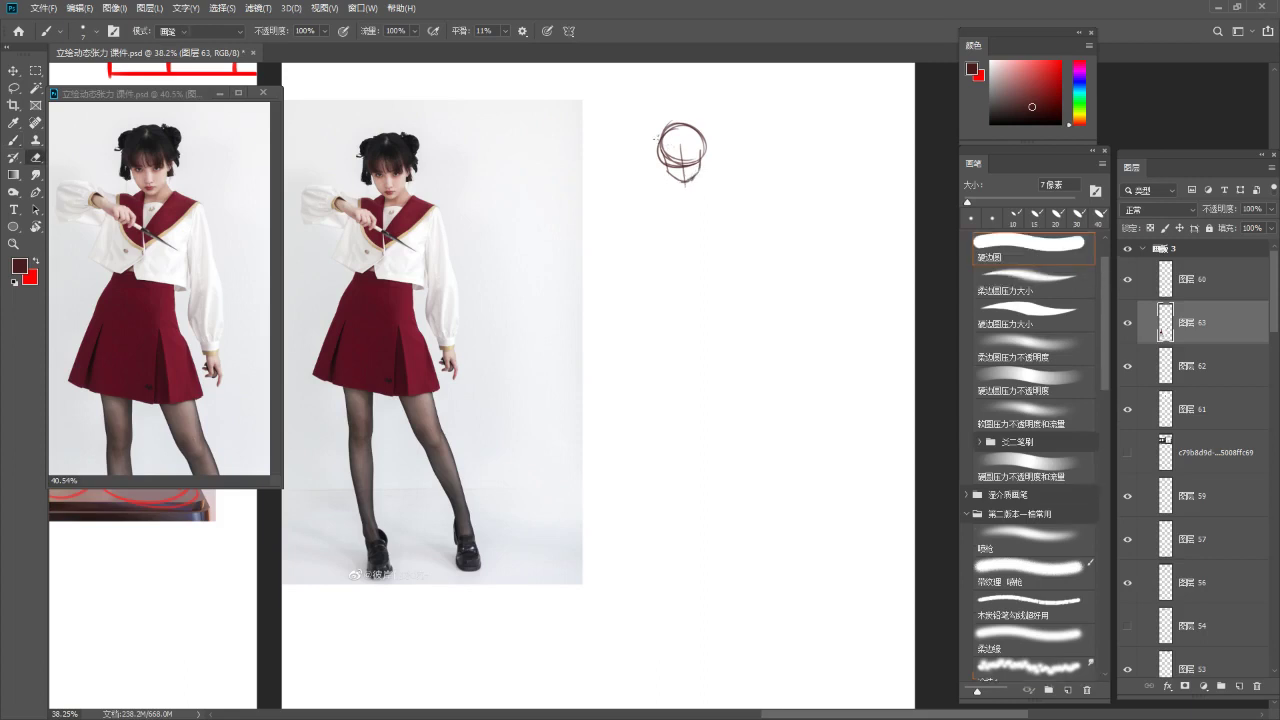
key(bracketright)
key(bracketright)
key(bracketright)
key(bracketright)
key(bracketright)
key(bracketright)
key(bracketright)
key(bracketright)
key(bracketright)
key(bracketleft)
key(bracketleft)
key(bracketleft)
mouse_move(668, 128)
mouse_down()
mouse_move(653, 162)
mouse_move(674, 129)
mouse_move(706, 128)
mouse_move(707, 160)
mouse_move(671, 136)
mouse_move(700, 154)
mouse_up()
Sketch the two hair buns, the fringe and the side locks around the head
key(b)
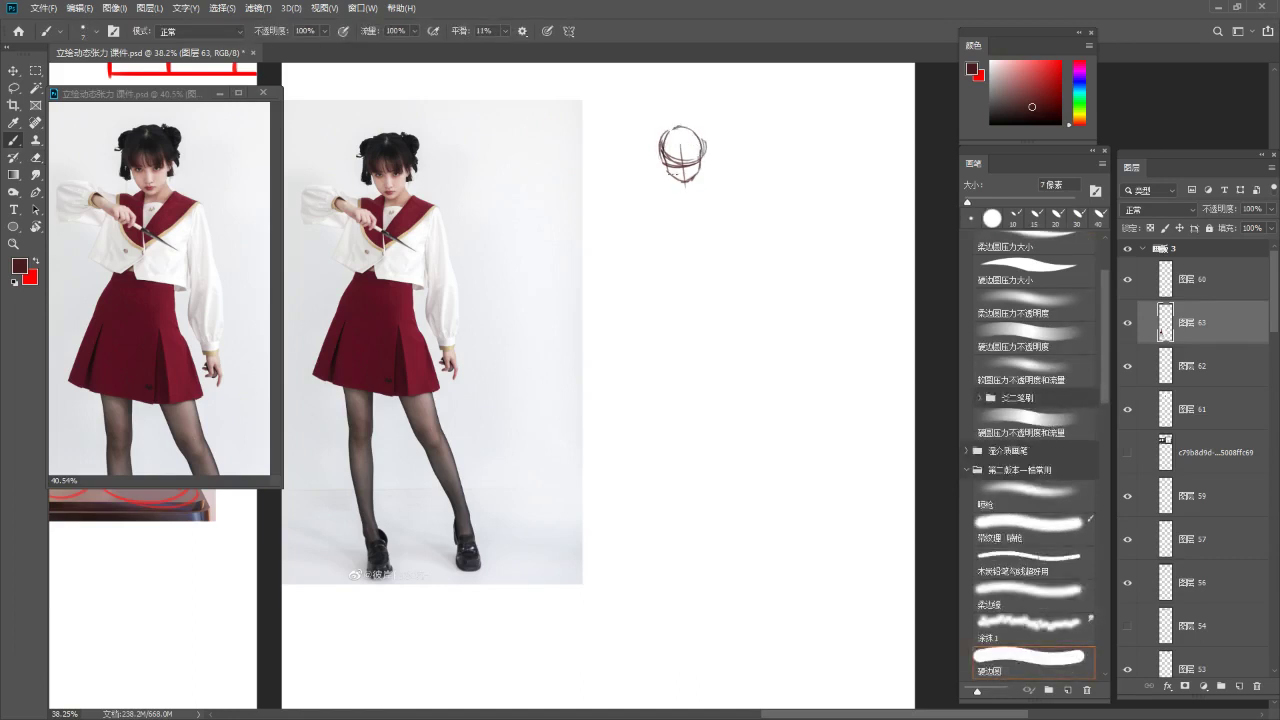
drag(658, 190, 714, 190)
key(ctrl+z)
mouse_move(674, 149)
mouse_down()
mouse_move(677, 162)
mouse_move(711, 145)
mouse_move(664, 132)
mouse_up()
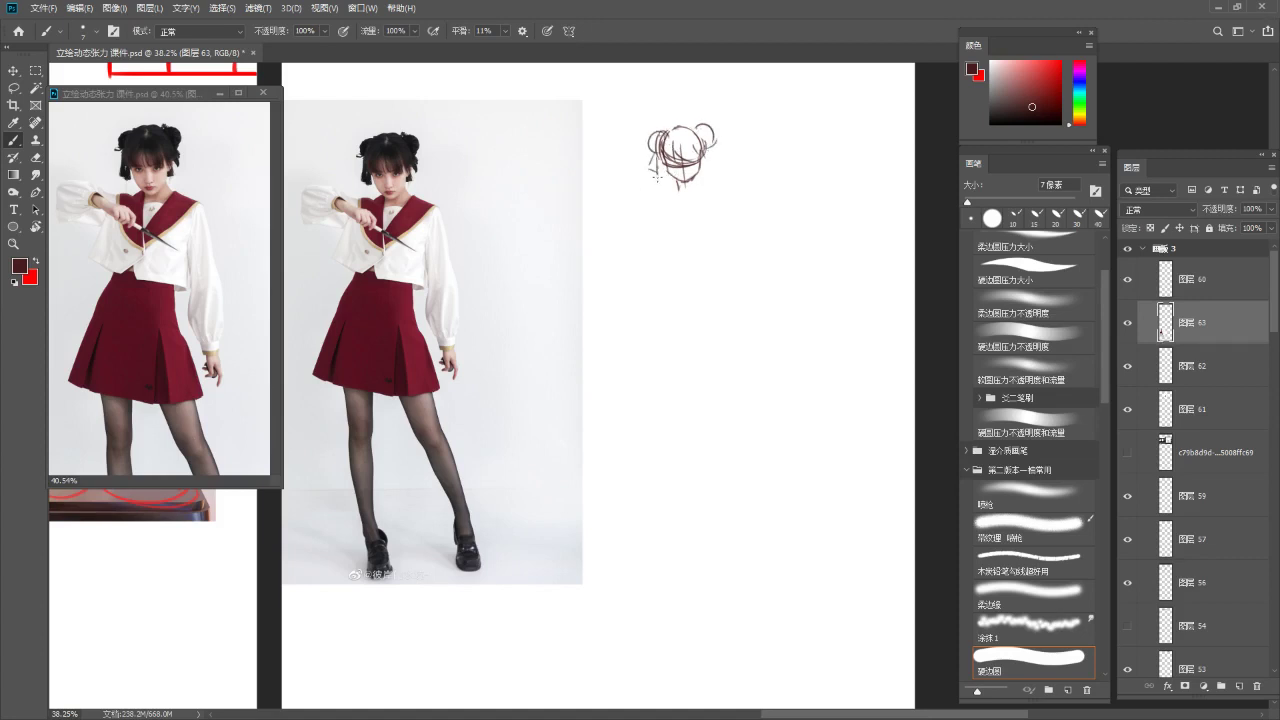
drag(712, 152, 716, 167)
key(ctrl+z)
Sketch the neck, the shoulder line and the first slanted side line of the sailor top
mouse_move(684, 181)
mouse_down()
mouse_move(682, 193)
mouse_move(724, 195)
mouse_move(679, 192)
mouse_move(692, 238)
mouse_move(650, 250)
mouse_up()
key(ctrl+z)
key(ctrl+z)
key(ctrl+z)
key(ctrl+z)
key(ctrl+z)
key(ctrl+z)
mouse_move(657, 203)
mouse_down()
mouse_move(637, 274)
mouse_move(649, 250)
mouse_up()
key(ctrl+z)
drag(657, 205, 644, 243)
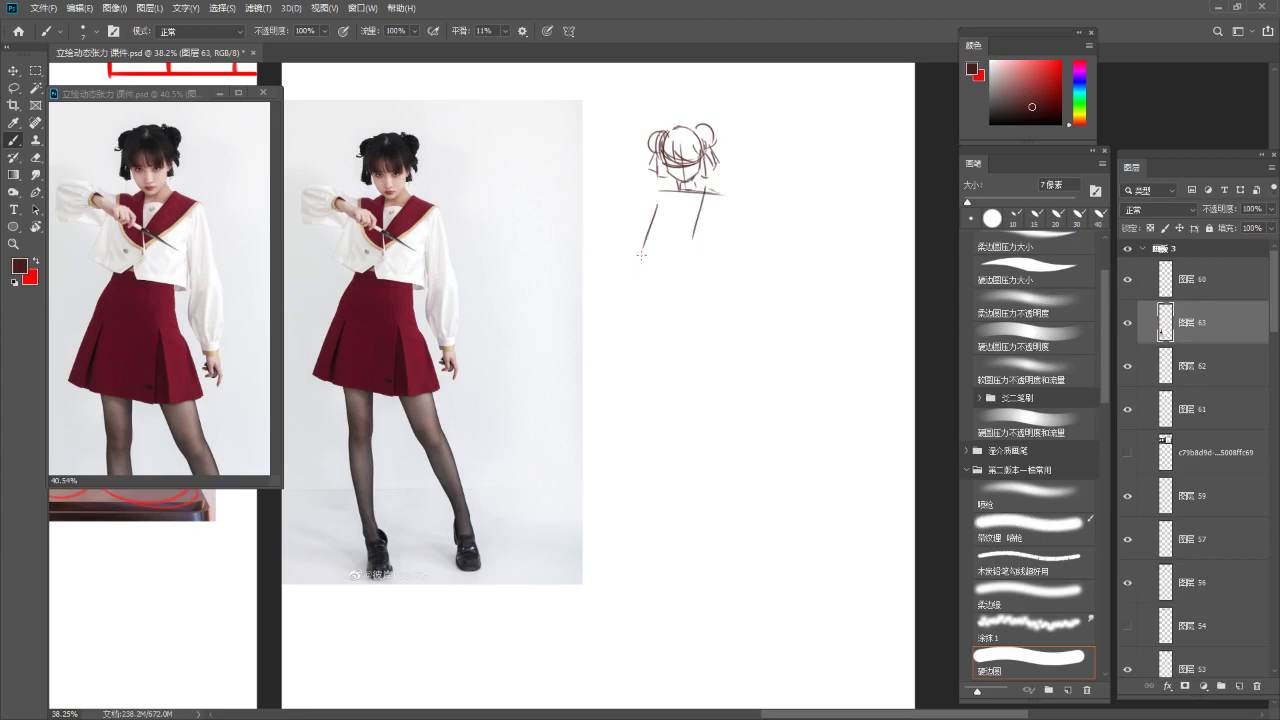
Sketch the V-shaped collar, the angled hem and the far side of the sailor top
drag(677, 193, 687, 222)
key(ctrl+z)
mouse_move(675, 190)
mouse_down()
mouse_move(687, 221)
mouse_move(666, 270)
mouse_move(730, 271)
mouse_up()
key(ctrl+z)
key(ctrl+z)
key(ctrl+z)
drag(715, 213, 737, 266)
key(ctrl+z)
drag(713, 210, 735, 257)
key(ctrl+z)
drag(713, 210, 727, 261)
Try out the outer and inner contour lines of the hanging arm from the shoulder down
drag(722, 195, 770, 348)
key(ctrl+z)
drag(750, 258, 761, 329)
drag(731, 259, 741, 304)
key(ctrl+z)
key(ctrl+z)
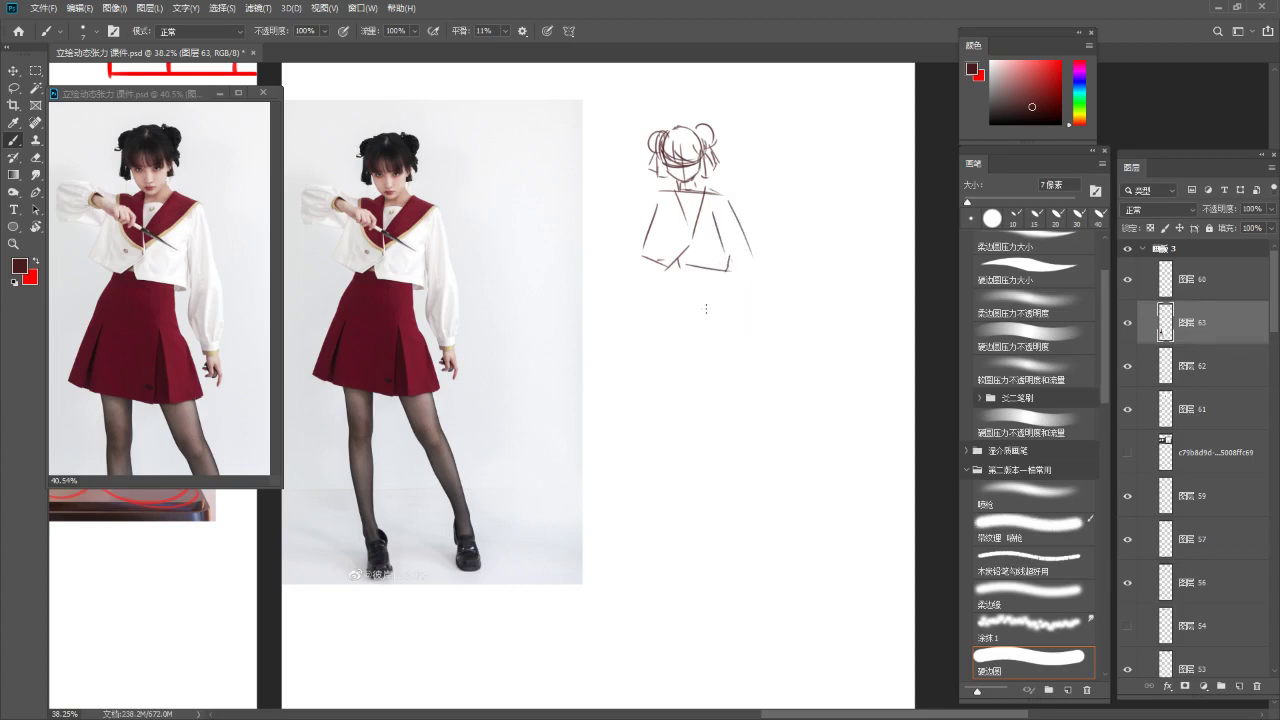
Lasso the sketched torso and squash its height to 81.36% with Free Transform
key(ctrl+z)
key(e)
key(l)
mouse_move(720, 195)
mouse_down()
mouse_move(654, 200)
mouse_move(798, 288)
mouse_up()
key(ctrl+t)
mouse_move(706, 340)
mouse_down()
mouse_move(702, 358)
mouse_move(706, 312)
mouse_up()
key(shift)
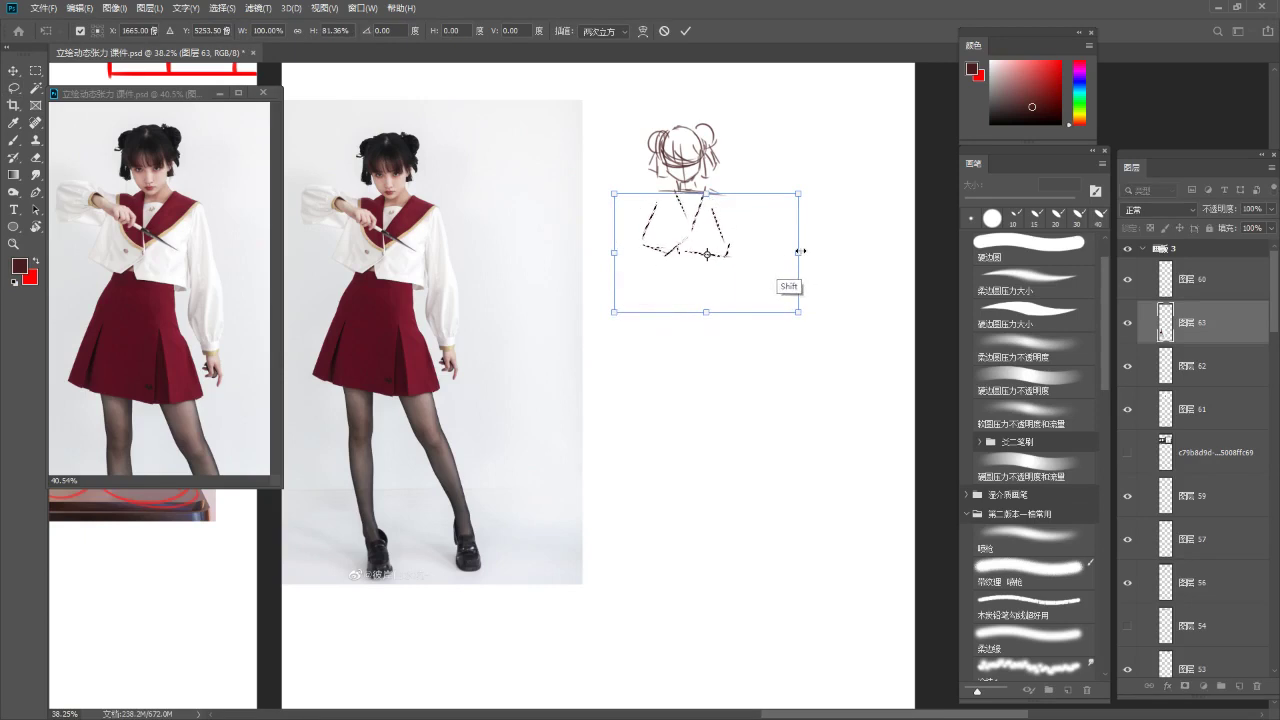
key(Return)
Redraw both side lines of the shortened sailor top between the shoulders and the hem
key(b)
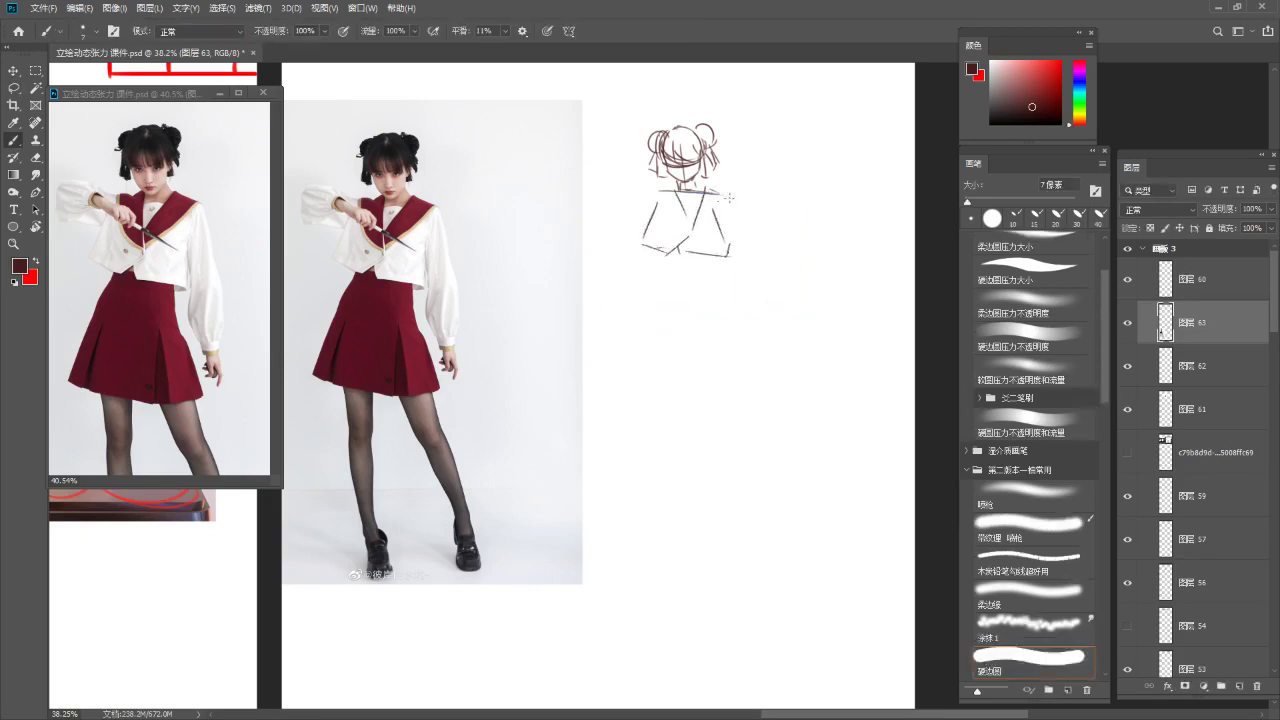
key(ctrl+z)
drag(712, 203, 720, 252)
key(ctrl+z)
key(e)
key(b)
key(ctrl+z)
drag(658, 203, 641, 238)
key(ctrl+z)
Sketch the flared skirt below the top, with slanted sides and an angled hem
mouse_move(659, 258)
mouse_down()
mouse_move(638, 325)
mouse_move(639, 306)
mouse_move(698, 346)
mouse_move(676, 342)
mouse_move(728, 335)
mouse_up()
key(ctrl+z)
key(ctrl+z)
key(ctrl+z)
drag(713, 262, 738, 325)
key(ctrl+z)
key(ctrl+z)
key(ctrl+z)
key(ctrl+z)
mouse_move(637, 316)
mouse_down()
mouse_move(703, 338)
mouse_move(741, 312)
mouse_up()
key(ctrl+z)
key(ctrl+z)
key(ctrl+z)
key(ctrl+z)
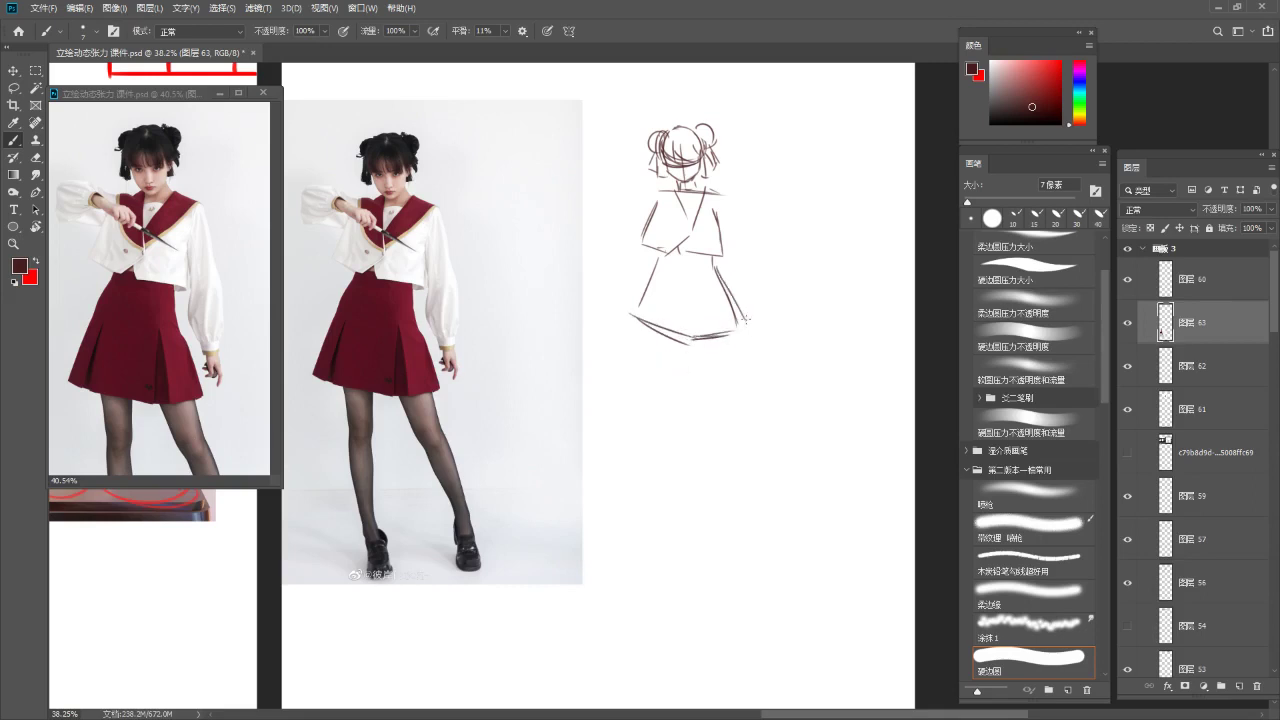
Redraw and reinforce the skirt's side line beneath the hanging arm
key(ctrl+z)
key(ctrl+z)
drag(712, 265, 738, 325)
drag(735, 303, 740, 328)
Sketch the hanging arm from the shoulder to a wide sleeve and cuff beside the skirt
mouse_move(725, 205)
mouse_down()
mouse_move(757, 281)
mouse_move(719, 291)
mouse_move(759, 278)
mouse_move(728, 272)
mouse_move(753, 323)
mouse_up()
key(ctrl+z)
key(ctrl+z)
key(ctrl+z)
key(ctrl+z)
key(ctrl+z)
drag(758, 272, 763, 316)
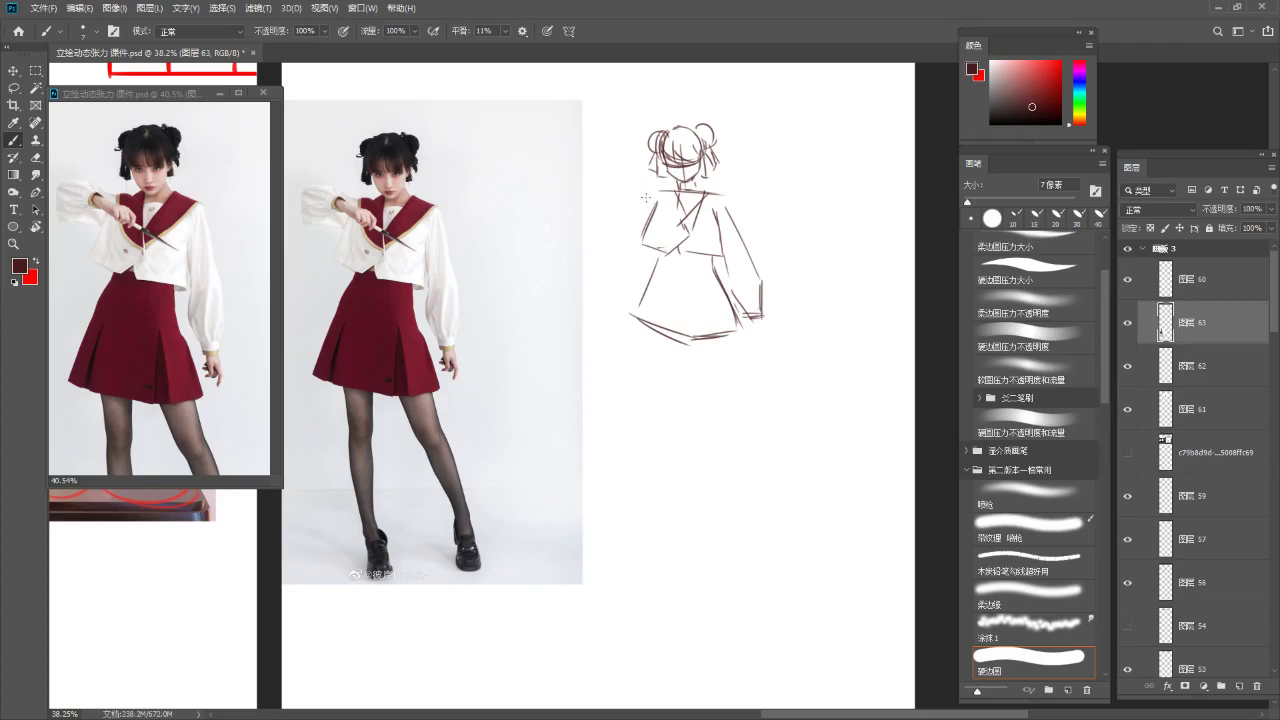
Sketch the raised arm bent at the elbow with its forearm crossing the chest
drag(662, 193, 651, 213)
mouse_move(661, 194)
mouse_down()
mouse_move(615, 191)
mouse_move(629, 184)
mouse_move(605, 214)
mouse_move(639, 228)
mouse_move(670, 215)
mouse_move(688, 233)
mouse_up()
key(ctrl+z)
Sketch the outer thigh line and knee curve of the straight standing leg below the skirt
mouse_move(667, 355)
mouse_down()
mouse_move(671, 440)
mouse_move(669, 395)
mouse_move(691, 396)
mouse_move(643, 423)
mouse_up()
key(ctrl+z)
key(ctrl+z)
key(ctrl+z)
mouse_move(716, 381)
mouse_down()
mouse_move(749, 366)
mouse_move(729, 386)
mouse_move(763, 375)
mouse_move(744, 372)
mouse_move(762, 405)
mouse_move(706, 398)
mouse_up()
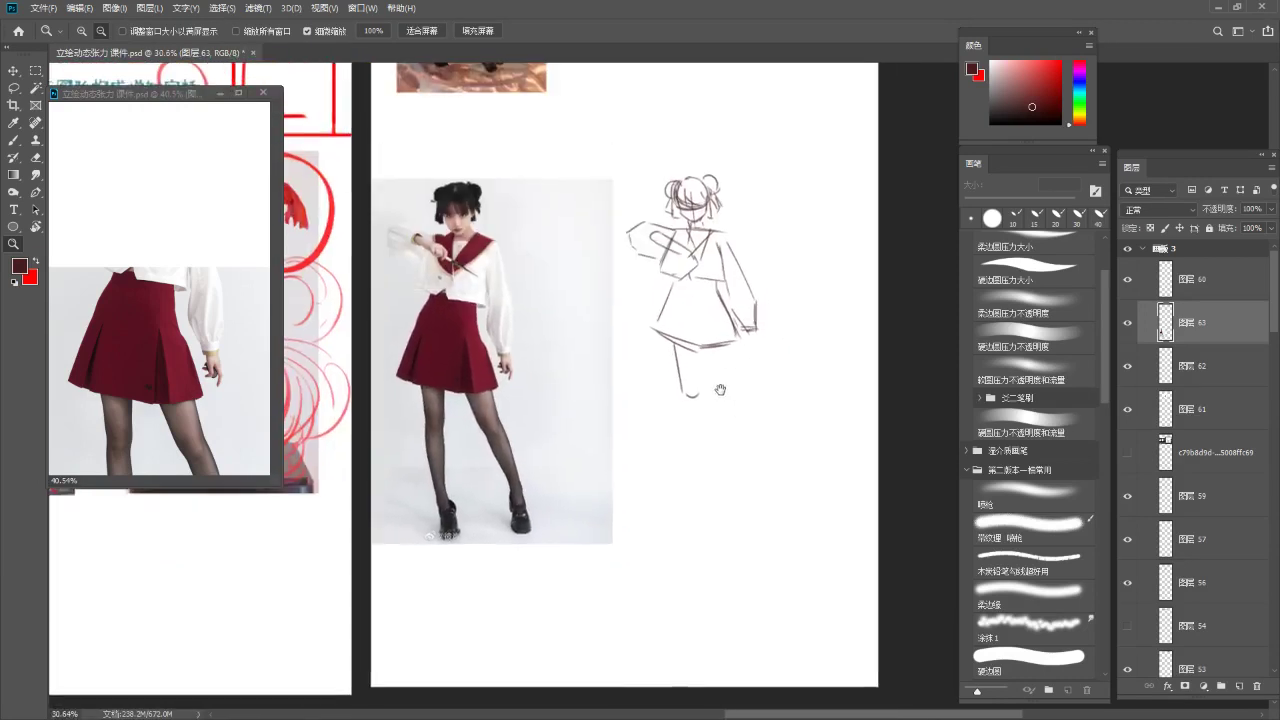
key(b)
key(ctrl+z)
Sketch the standing leg's inner thigh line and a long shin line down to the ankle
drag(697, 350, 708, 506)
key(ctrl+z)
drag(694, 412, 697, 485)
key(ctrl+z)
drag(694, 403, 698, 495)
key(ctrl+z)
drag(693, 414, 700, 496)
Sketch the thigh of the outstretched leg and its slanted shin line down to the ankle
drag(718, 356, 730, 416)
key(ctrl+z)
mouse_move(719, 353)
mouse_down()
mouse_move(742, 417)
mouse_move(731, 408)
mouse_up()
key(ctrl+z)
mouse_move(719, 354)
mouse_down()
mouse_move(731, 384)
mouse_move(717, 399)
mouse_move(741, 388)
mouse_move(760, 475)
mouse_up()
key(ctrl+z)
key(ctrl+z)
key(ctrl+z)
drag(738, 408, 758, 487)
key(ctrl+z)
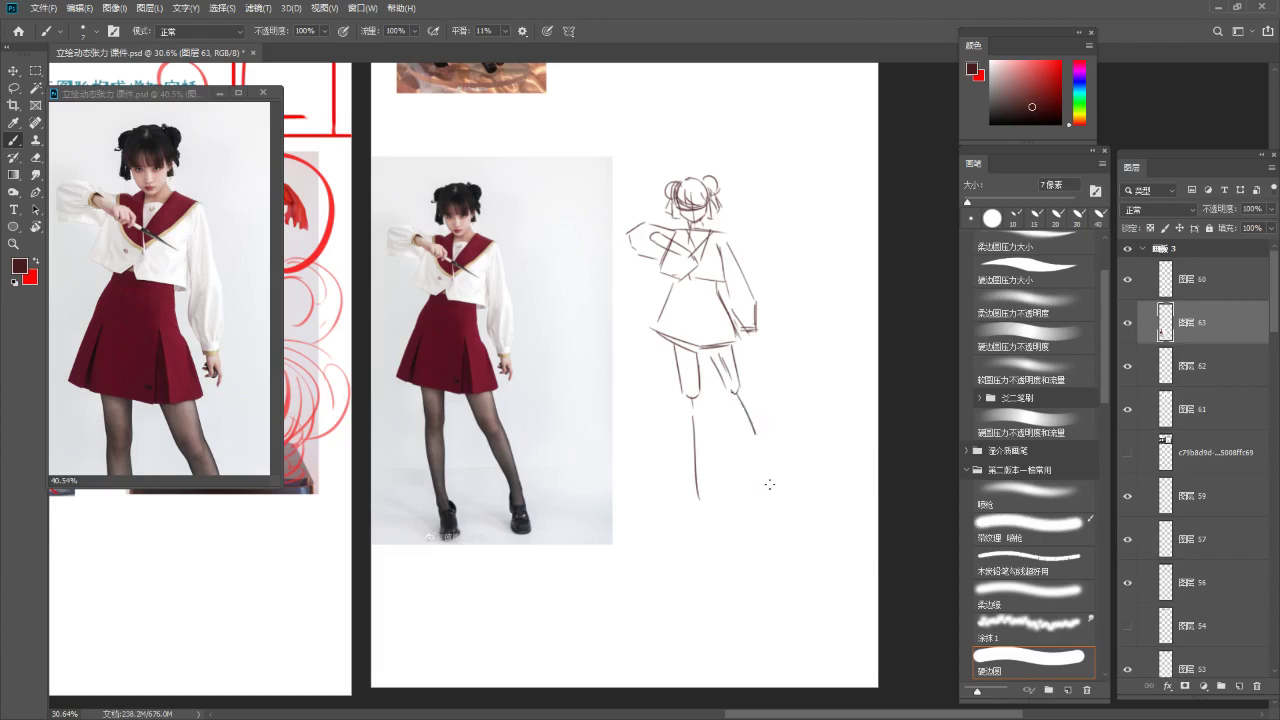
drag(737, 393, 768, 490)
Sketch simple blocky shoe shapes with flat sole lines at the ends of both legs
mouse_move(711, 490)
mouse_down()
mouse_move(716, 523)
mouse_move(713, 507)
mouse_up()
key(ctrl+z)
drag(768, 504, 765, 521)
mouse_move(765, 522)
mouse_down()
mouse_move(781, 522)
mouse_move(783, 501)
mouse_up()
key(ctrl+z)
key(ctrl+z)
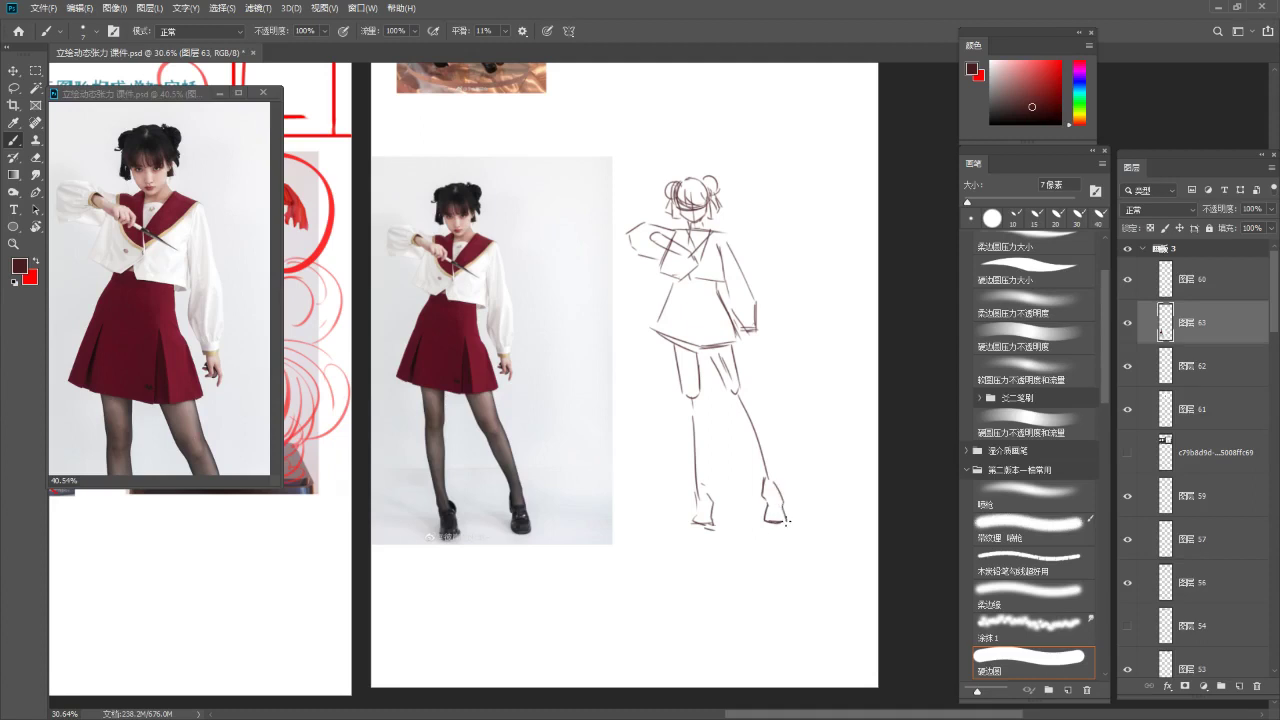
Add the knee and outer calf contours to the outstretched leg
drag(731, 398, 763, 477)
key(ctrl+z)
key(ctrl+z)
drag(744, 396, 774, 476)
key(ctrl+z)
key(ctrl+z)
drag(761, 416, 772, 471)
key(ctrl+z)
key(ctrl+z)
Add the outer and inner calf contours of the standing leg down to the ankle
drag(693, 447, 698, 494)
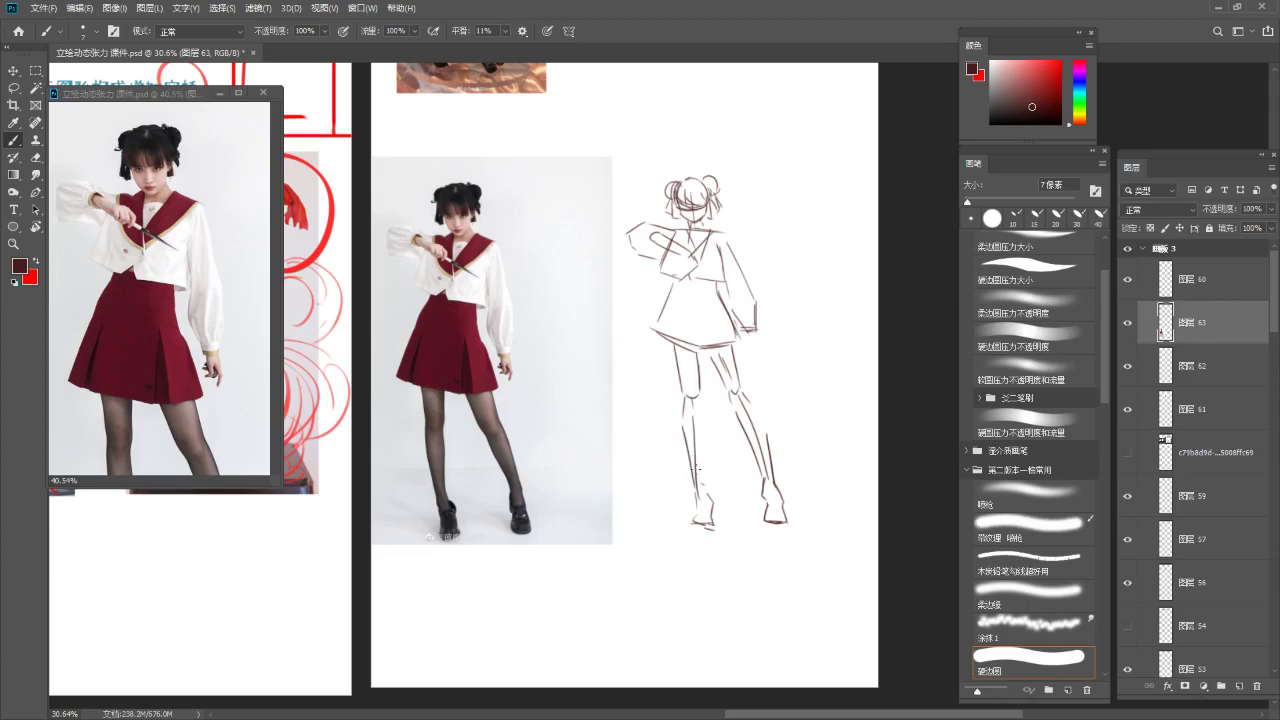
key(ctrl+z)
drag(686, 435, 697, 493)
drag(702, 411, 705, 490)
key(ctrl+z)
drag(706, 443, 704, 489)
key(ctrl+z)
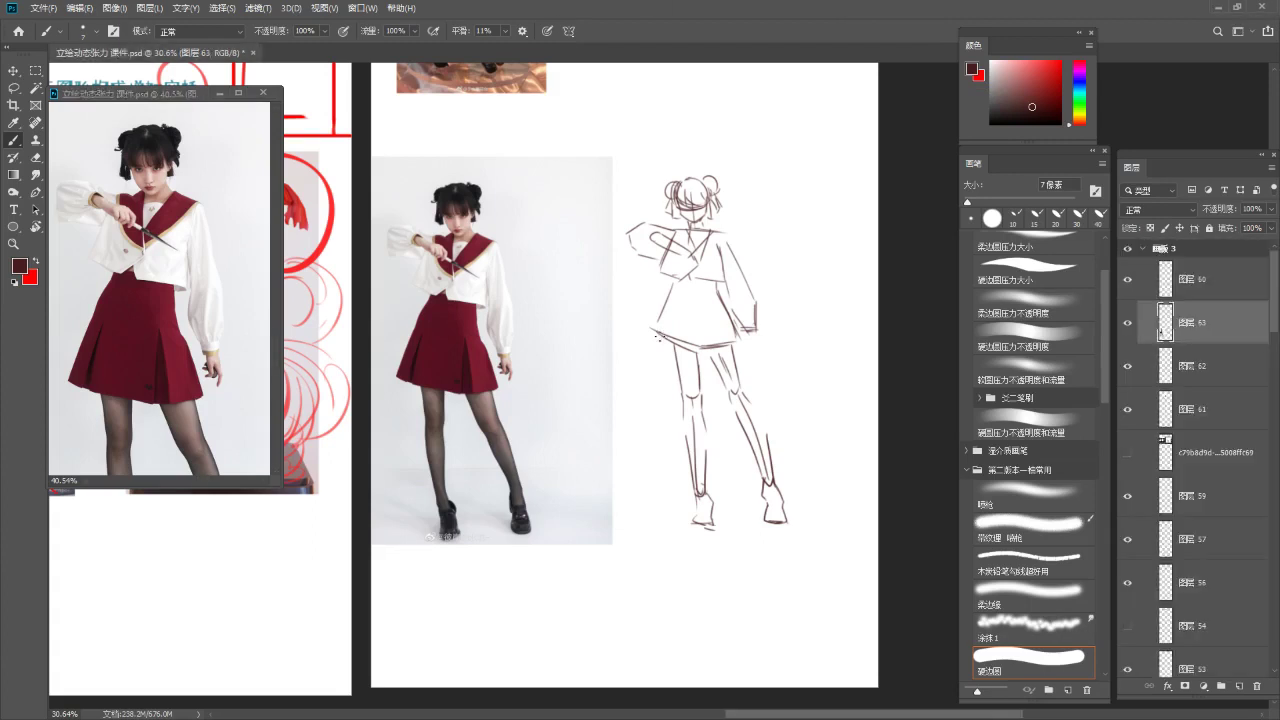
key(z)
mouse_move(755, 313)
mouse_down()
mouse_move(744, 316)
mouse_move(752, 302)
mouse_up()
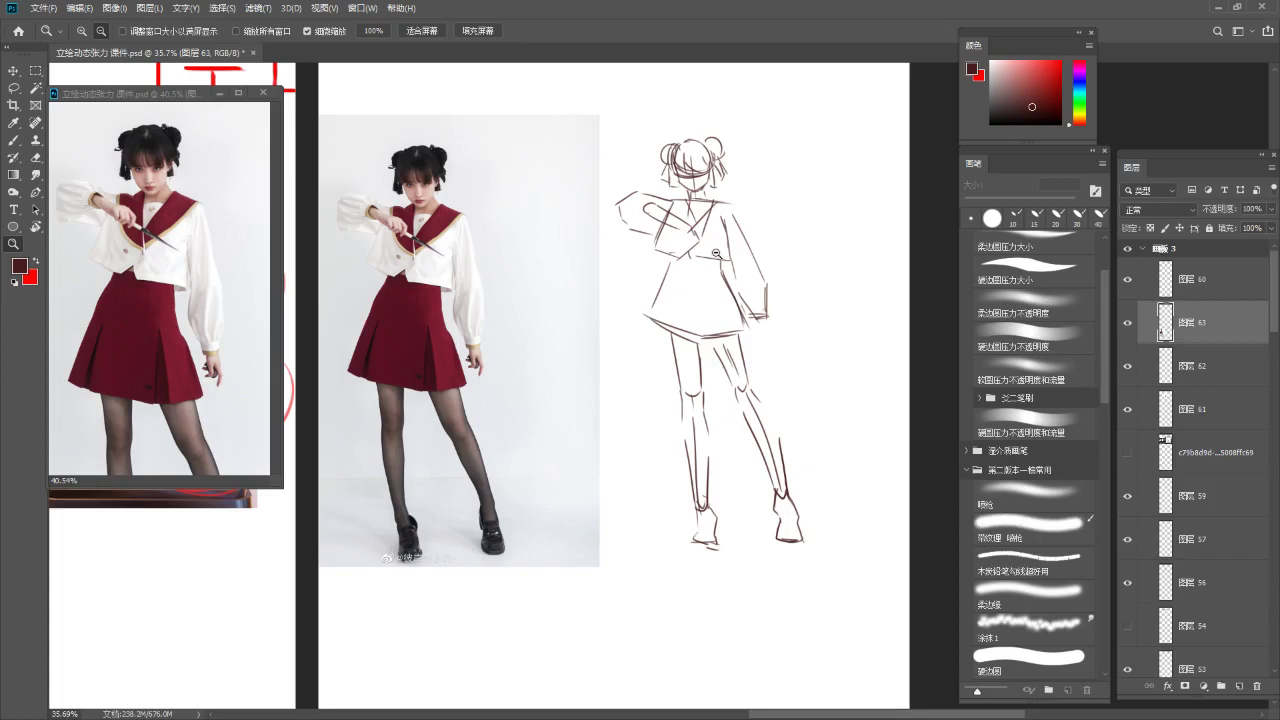
Redraw the skirt's hem as a doubled slanted line and restate the skirt's side edge beside the lowered sleeve
key(b)
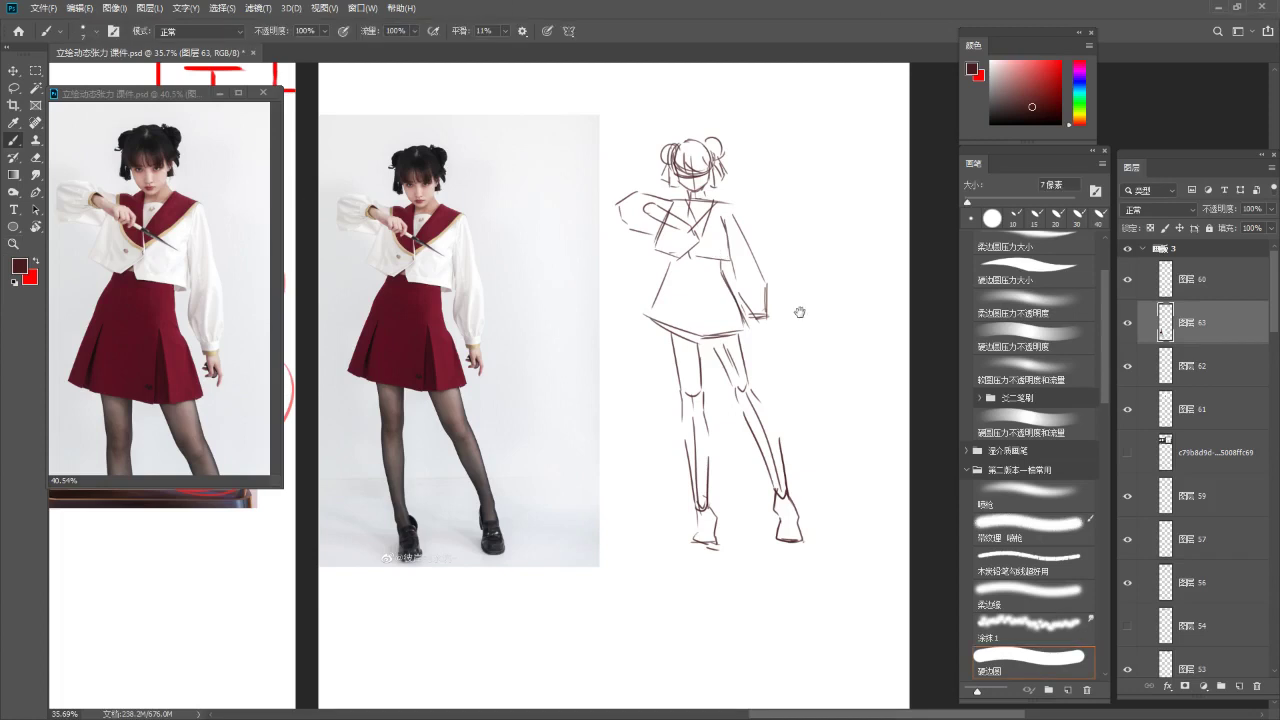
scroll(719, 401, down, 1)
scroll(748, 366, up, 1)
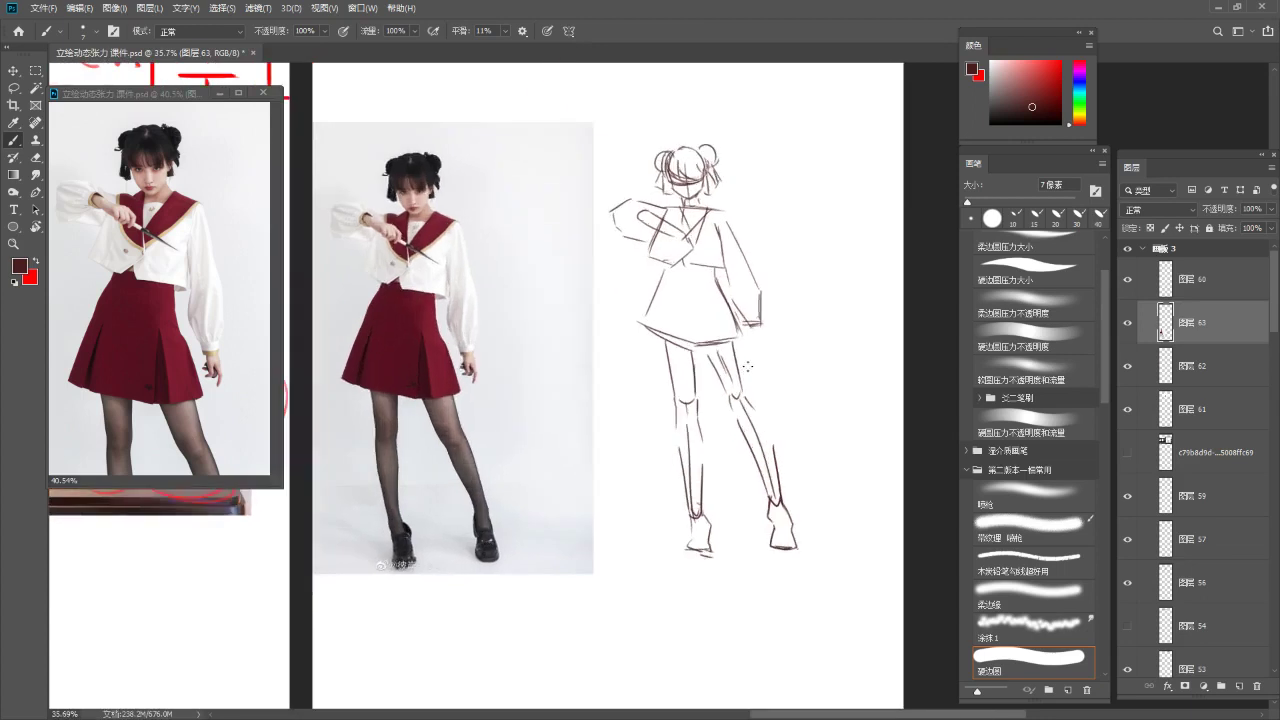
drag(641, 326, 734, 360)
key(ctrl+z)
key(ctrl+z)
key(ctrl+z)
drag(652, 338, 696, 354)
drag(690, 356, 751, 353)
key(ctrl+z)
drag(744, 357, 736, 318)
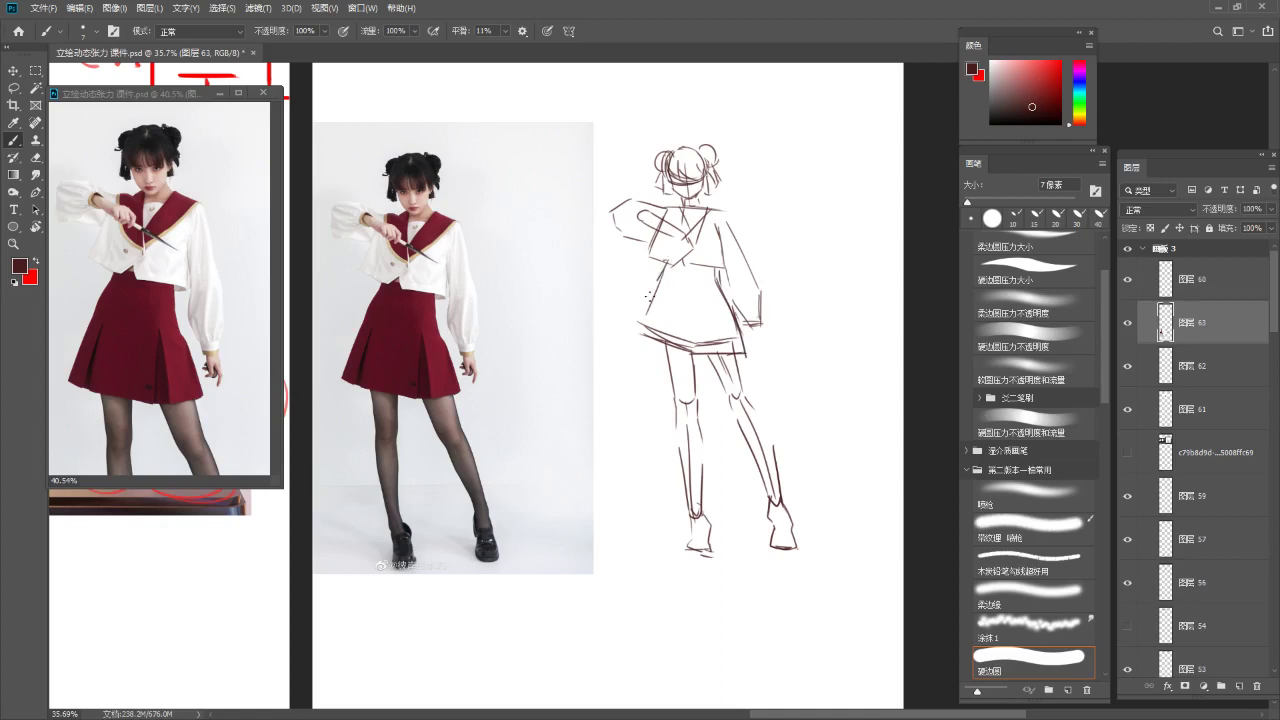
Extend the skirt's side edges down to the lower hem and rough in the lowered hand below the sleeve cuff
mouse_move(656, 288)
mouse_down()
mouse_move(641, 354)
mouse_move(746, 366)
mouse_up()
key(ctrl+z)
key(ctrl+z)
drag(766, 345, 754, 364)
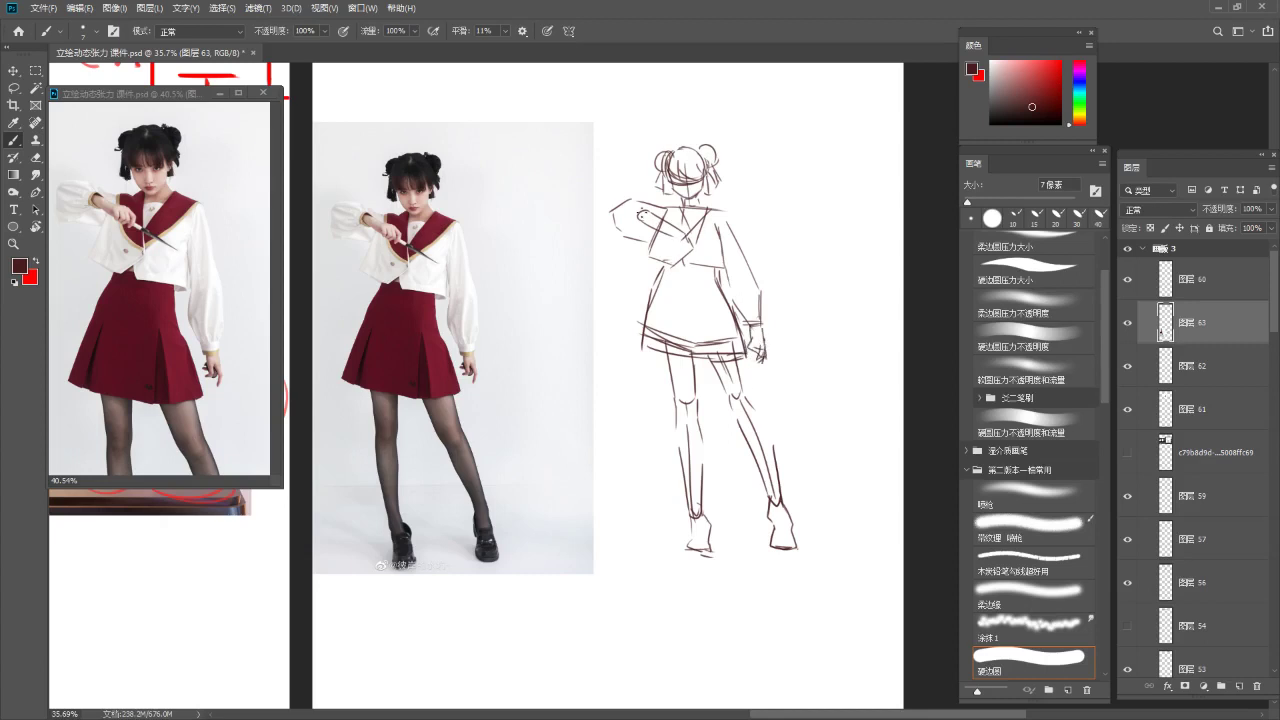
Rough in the raised hand at the chest and redraw the skirt's slanted side edges
key(ctrl+z)
key(ctrl+z)
drag(671, 236, 691, 235)
drag(692, 266, 632, 354)
mouse_move(717, 375)
mouse_down()
mouse_move(754, 343)
mouse_move(746, 318)
mouse_up()
Erase stray lines on the standing leg and redraw its thigh and knee below the skirt hem
key(e)
drag(655, 364, 665, 411)
key(b)
key(ctrl+z)
drag(664, 414, 675, 406)
mouse_move(674, 348)
mouse_down()
mouse_move(675, 454)
mouse_move(677, 434)
mouse_up()
mouse_move(717, 326)
mouse_down()
mouse_move(740, 322)
mouse_move(731, 291)
mouse_up()
key(b)
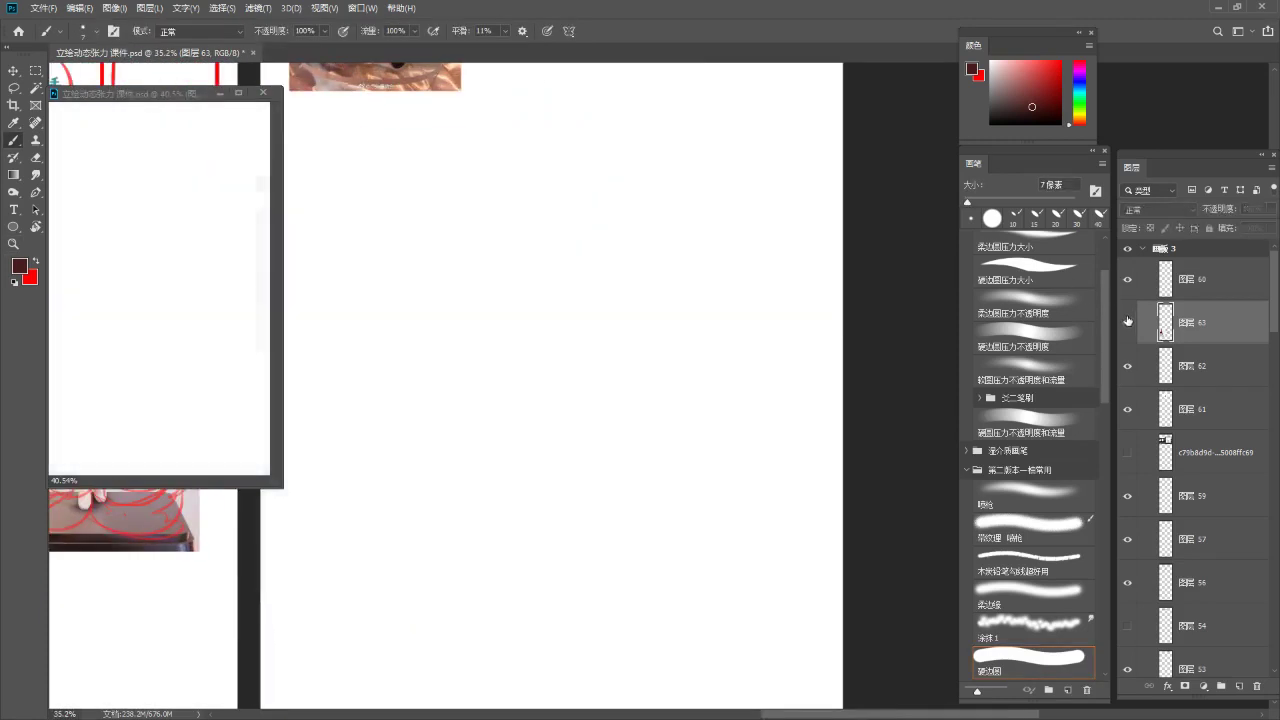
Put the lassoed pose sketch on its own layer and fade it to 11% opacity
key(l)
mouse_move(717, 187)
mouse_down()
mouse_move(565, 228)
mouse_move(600, 582)
mouse_move(748, 232)
mouse_up()
key(ctrl+j)
key(b)
click(1127, 328)
click(1127, 328)
click(1271, 209)
drag(1268, 226, 1213, 228)
Enlarge the floating reference window and frame the girl's upper body in it, with the canvas framed on the faded head and torso
click(668, 228)
key(ctrl+space)
mouse_move(603, 186)
mouse_down()
mouse_move(728, 182)
mouse_move(572, 108)
mouse_up()
drag(654, 197, 561, 162)
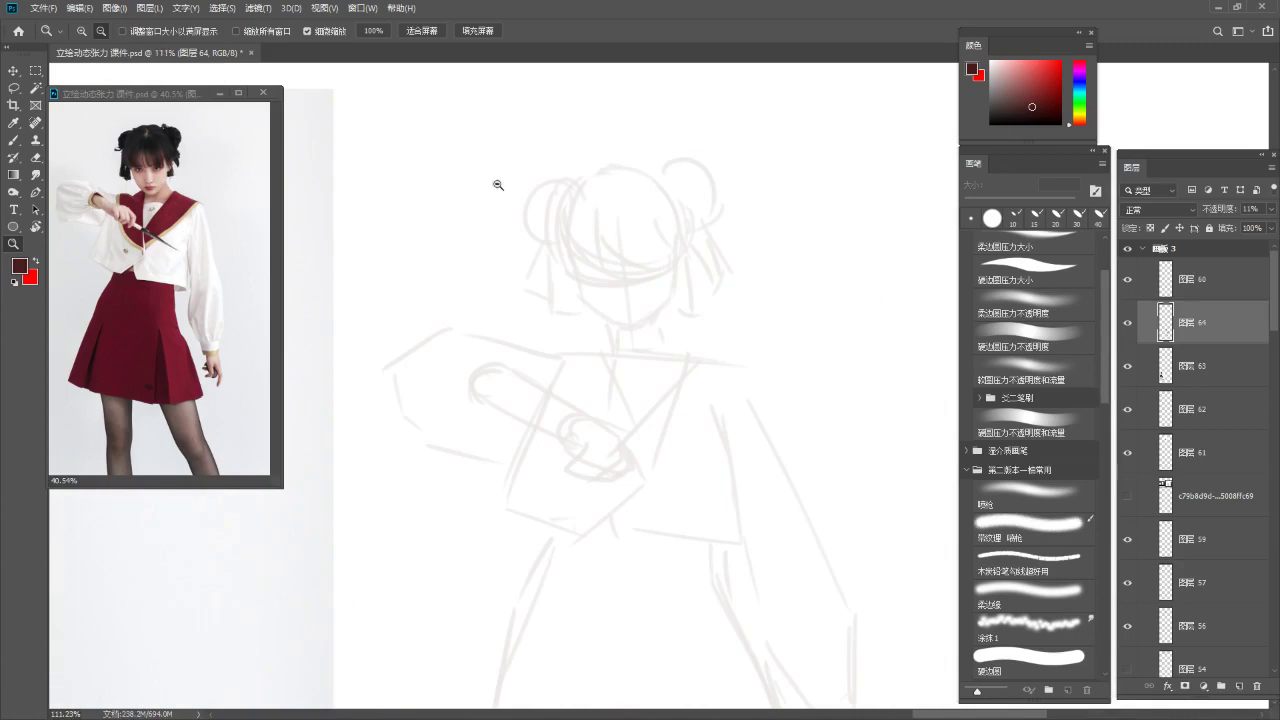
key(space)
mouse_move(181, 222)
mouse_down()
mouse_move(201, 276)
mouse_move(224, 234)
mouse_up()
key(ctrl+space)
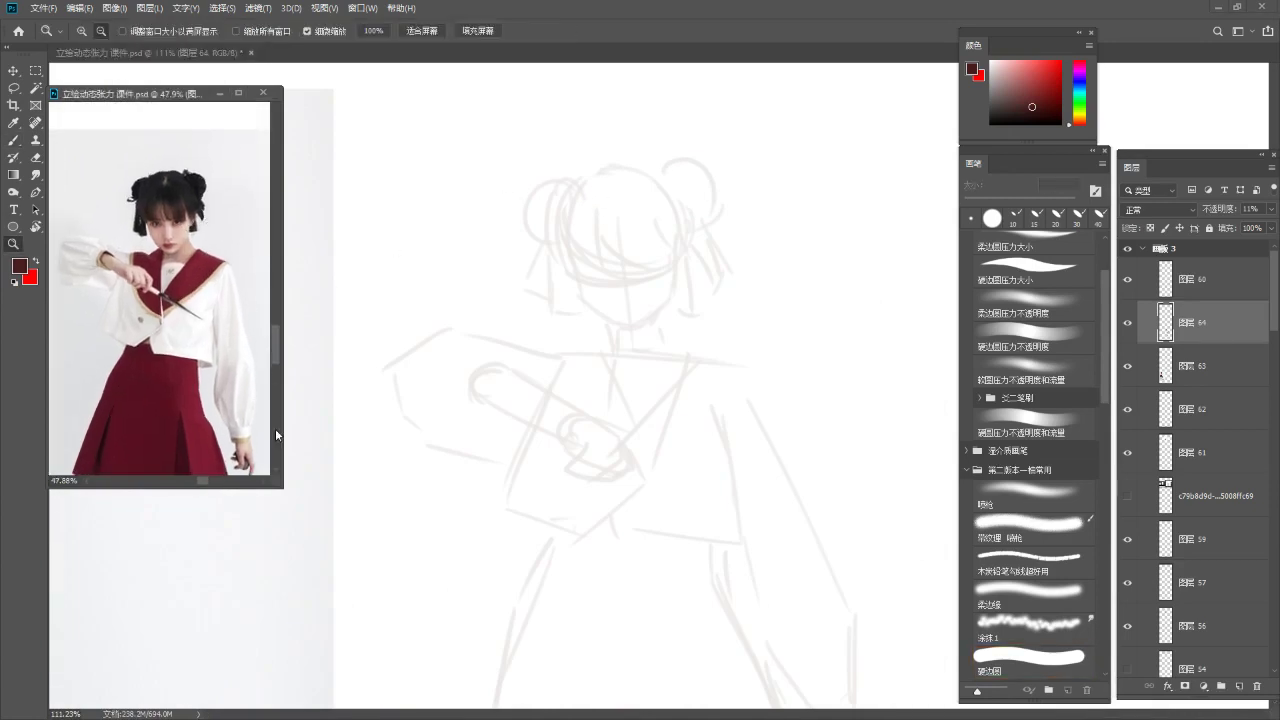
drag(281, 490, 391, 503)
drag(67, 297, 194, 318)
drag(260, 275, 313, 256)
drag(258, 343, 185, 346)
click(826, 360)
drag(683, 372, 702, 338)
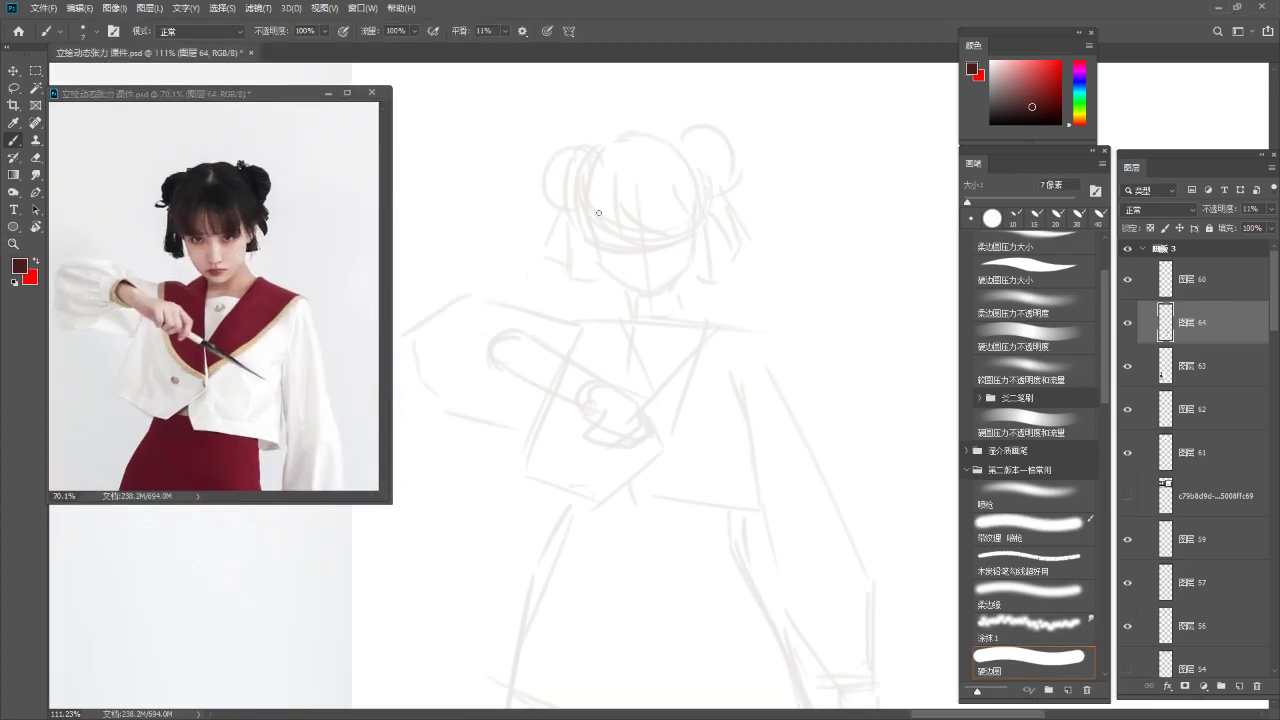
Turn on paint symmetry with a vertical axis and place it over the sketched figure
click(569, 31)
click(603, 83)
drag(415, 357, 629, 491)
key(Return)
Rotate the symmetry axis to -3.16° and align it with the centre line of the face
click(570, 32)
click(609, 248)
drag(653, 325, 648, 230)
drag(654, 143, 614, 144)
drag(600, 306, 643, 237)
drag(651, 100, 590, 108)
drag(580, 320, 648, 328)
drag(646, 92, 646, 91)
drag(653, 316, 649, 317)
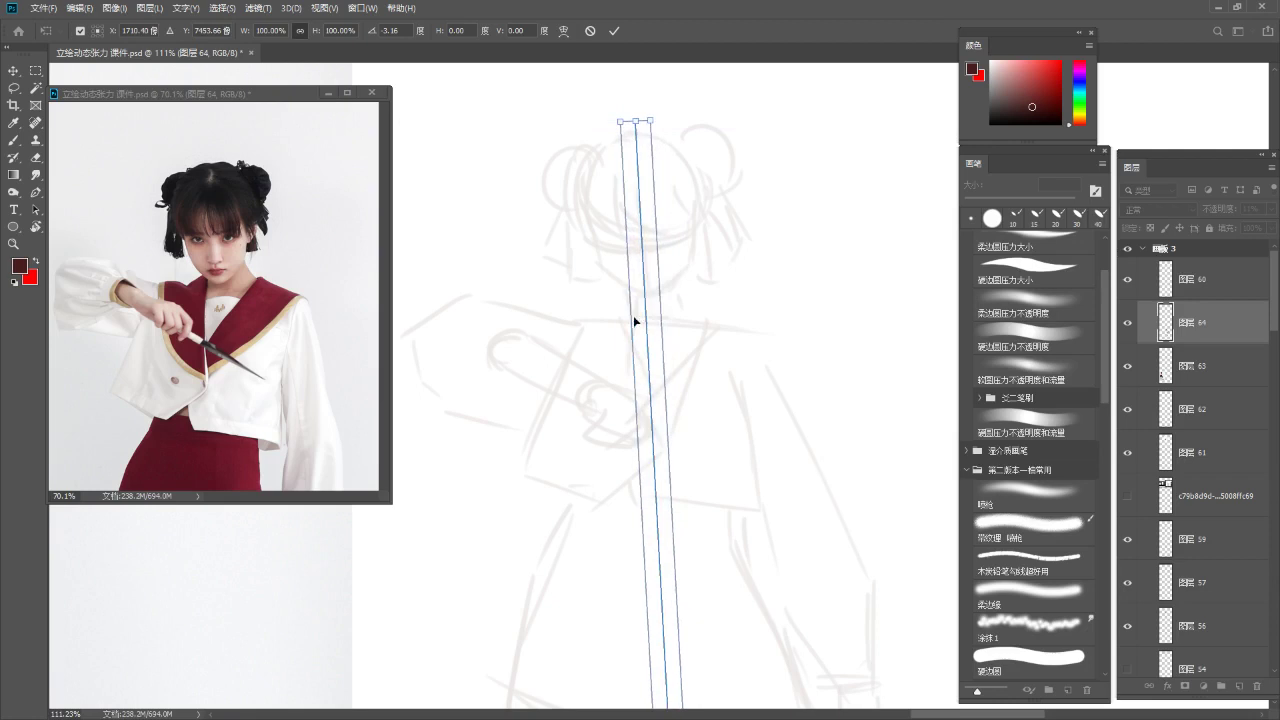
key(Return)
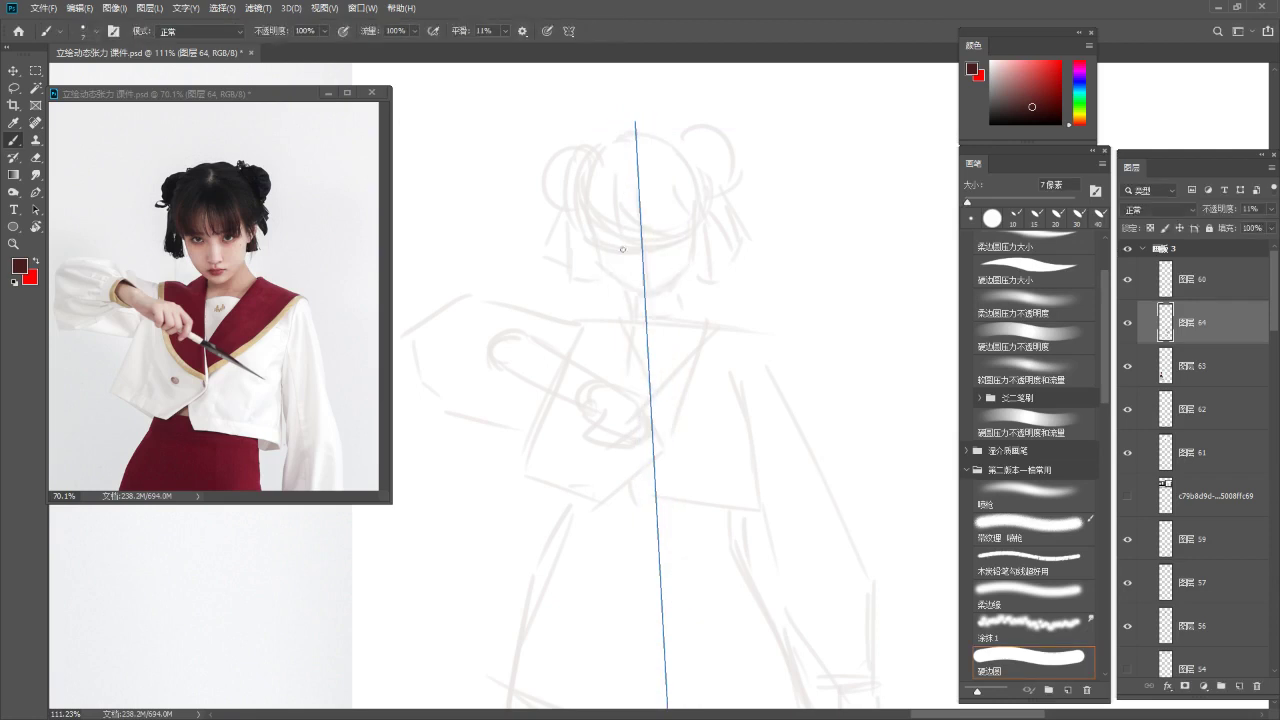
Draw both eyes with upper lashes and irises on a new layer, mirrored across the axis with a 3 px brush
key(ctrl+t)
key(ctrl+alt+shift+n)
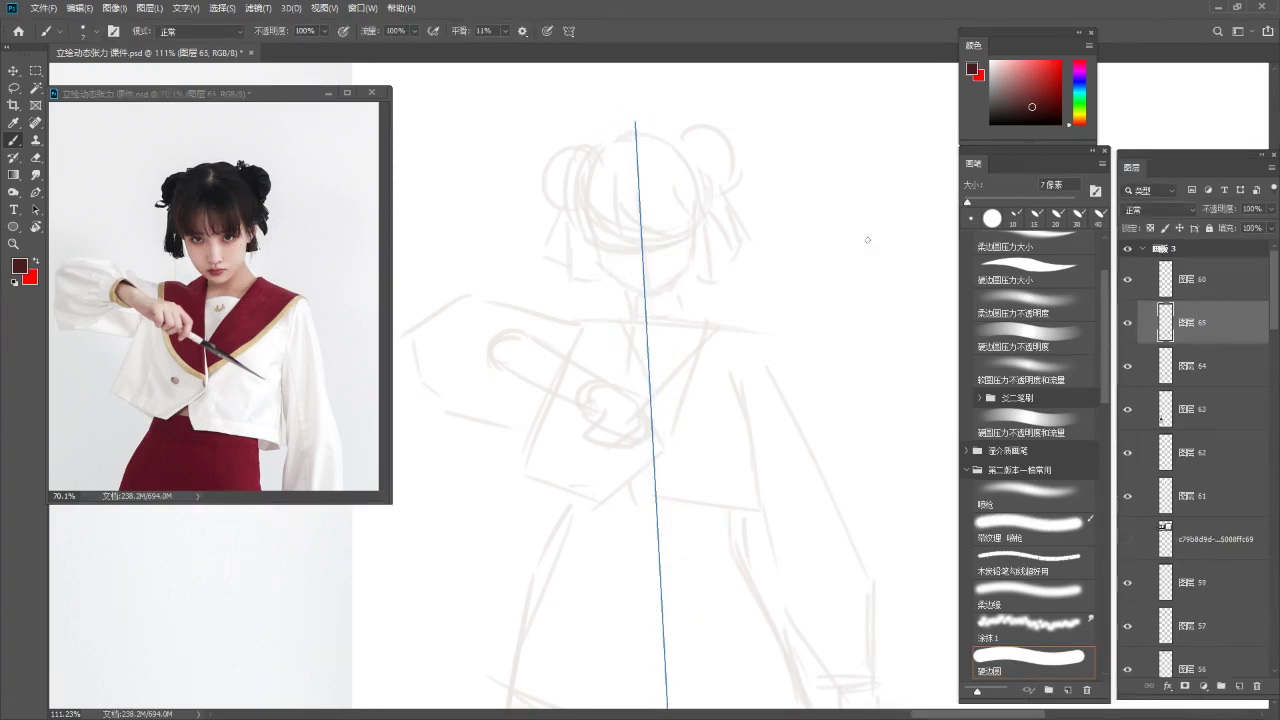
key(z)
mouse_move(651, 303)
mouse_down()
mouse_move(678, 286)
mouse_move(659, 292)
mouse_up()
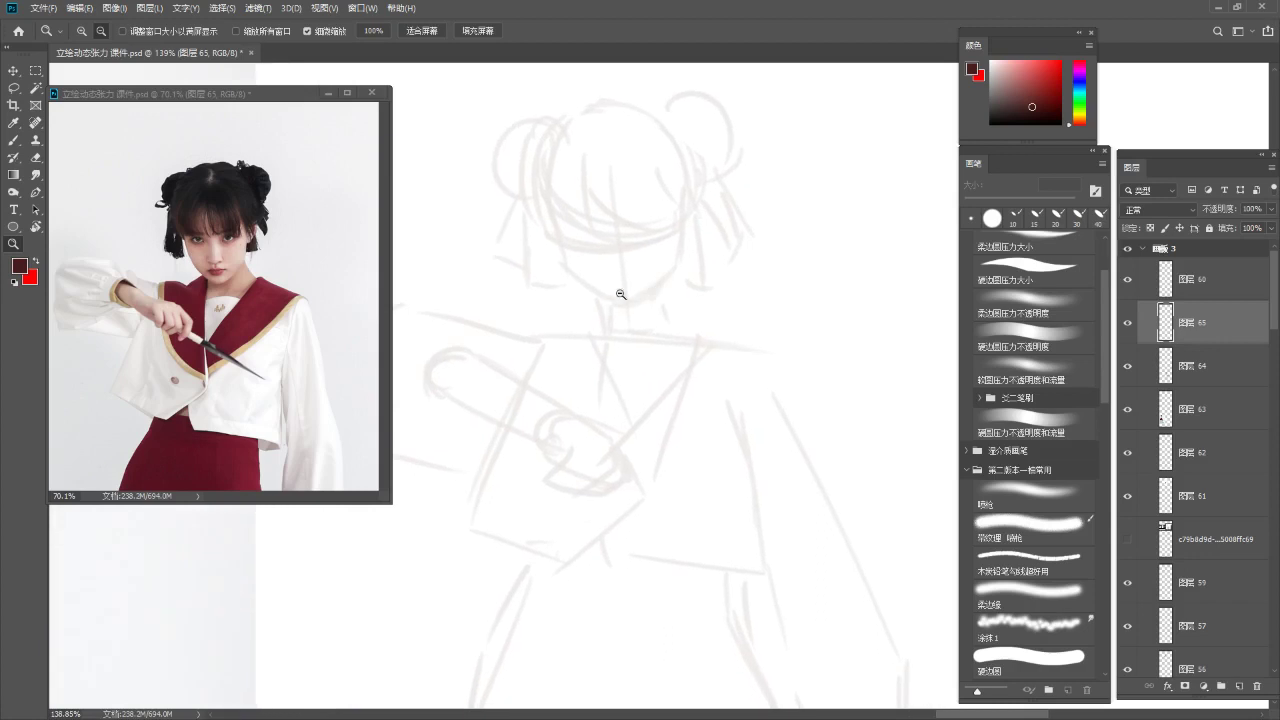
key(b)
drag(576, 240, 567, 248)
key(ctrl+z)
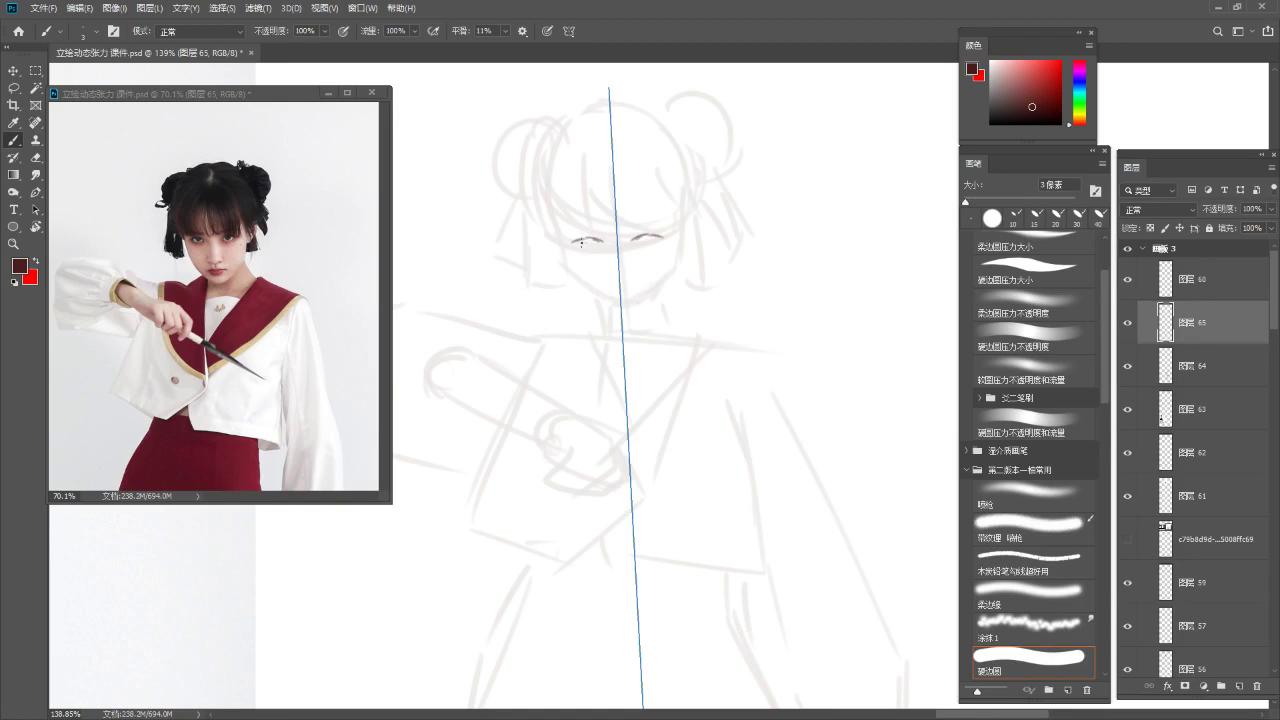
key(e)
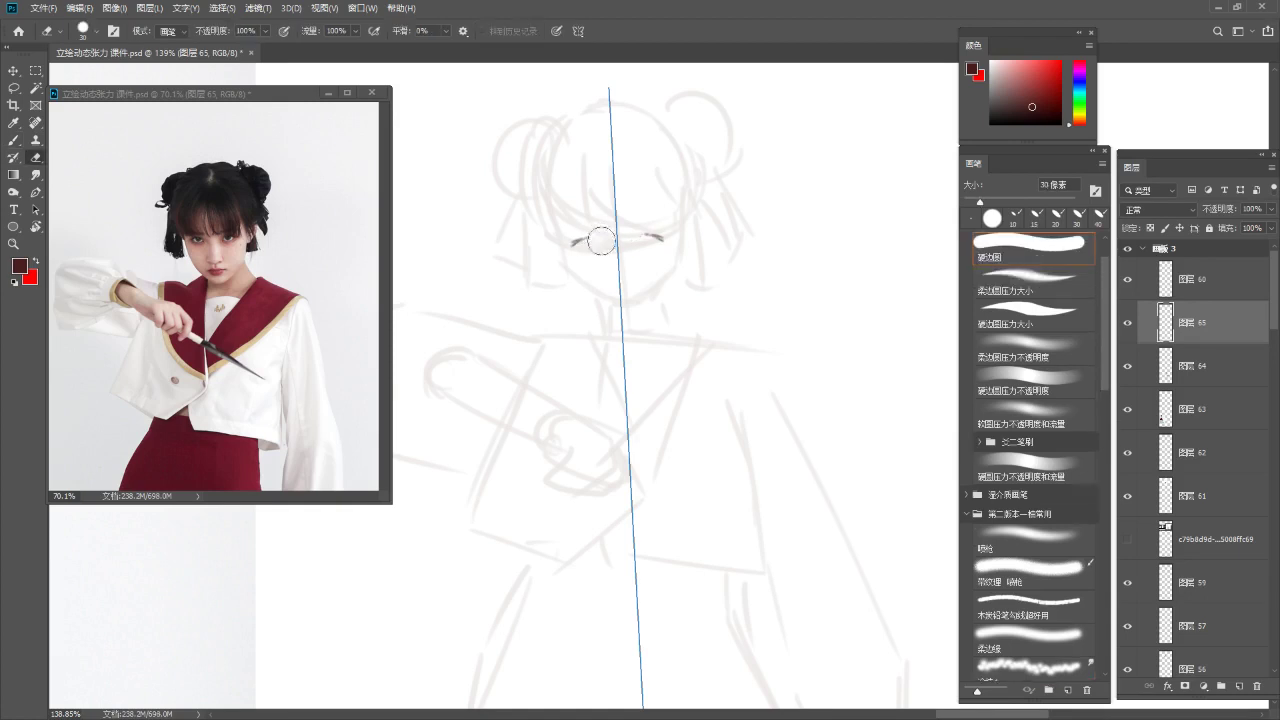
key(b)
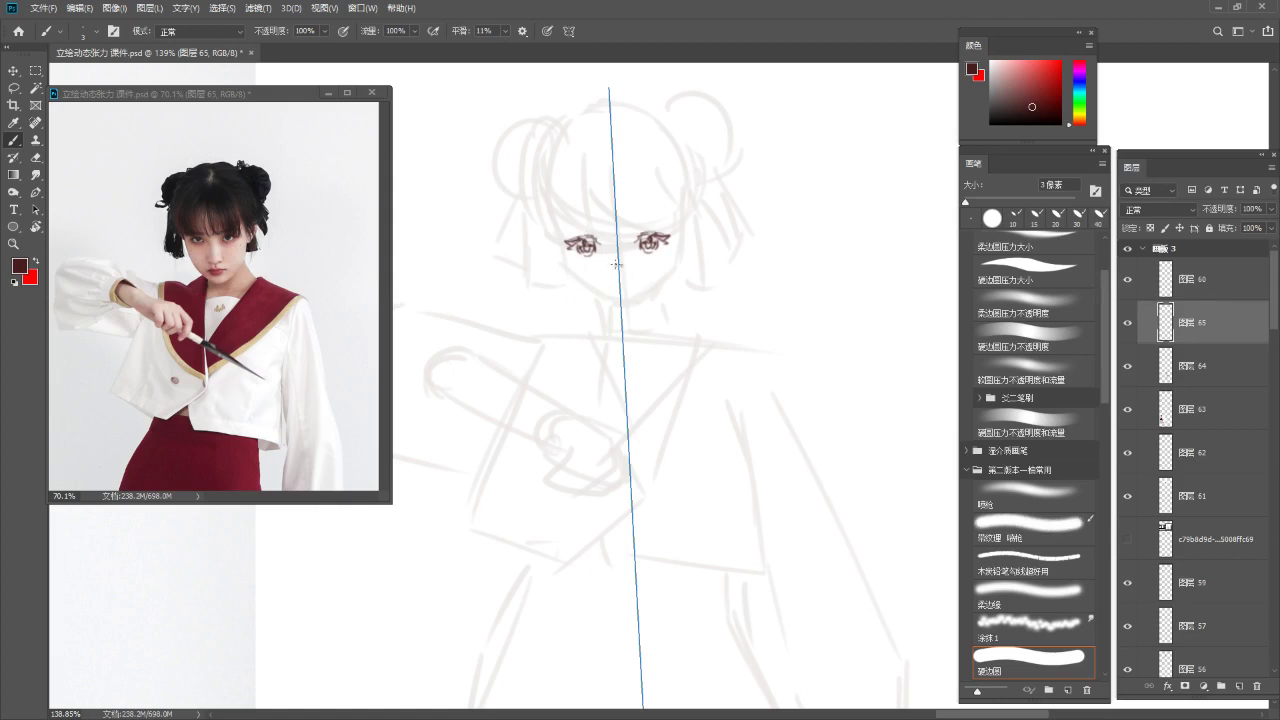
Lasso the drawn eyes and shift them slightly closer to the symmetry axis
key(l)
mouse_move(590, 214)
mouse_down()
mouse_move(567, 272)
mouse_move(630, 210)
mouse_move(651, 120)
mouse_up()
key(b)
drag(647, 243, 645, 244)
key(ctrl+d)
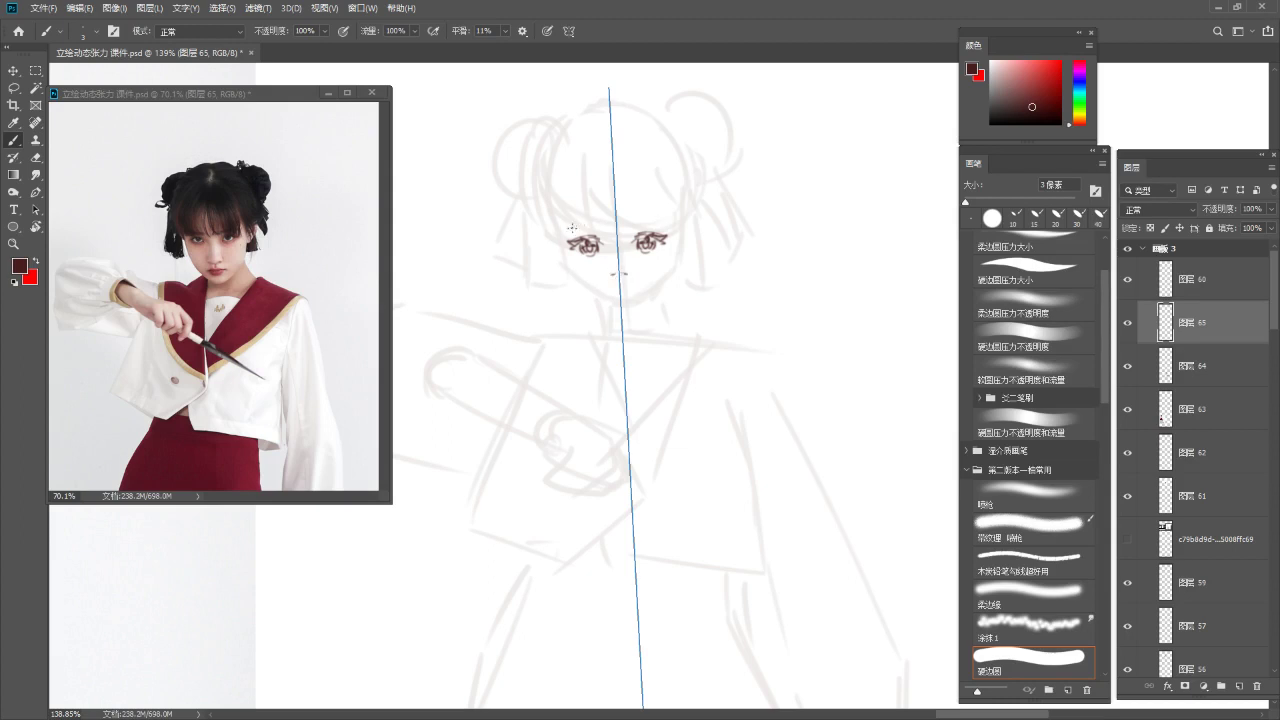
Draw eyebrows above both eyes and start the face edges beside the outer eye corners
key(ctrl+z)
drag(579, 230, 601, 230)
key(ctrl+z)
key(ctrl+shift+z)
key(ctrl+z)
drag(571, 230, 594, 230)
key(ctrl+z)
drag(568, 250, 576, 278)
key(ctrl+z)
key(e)
key(b)
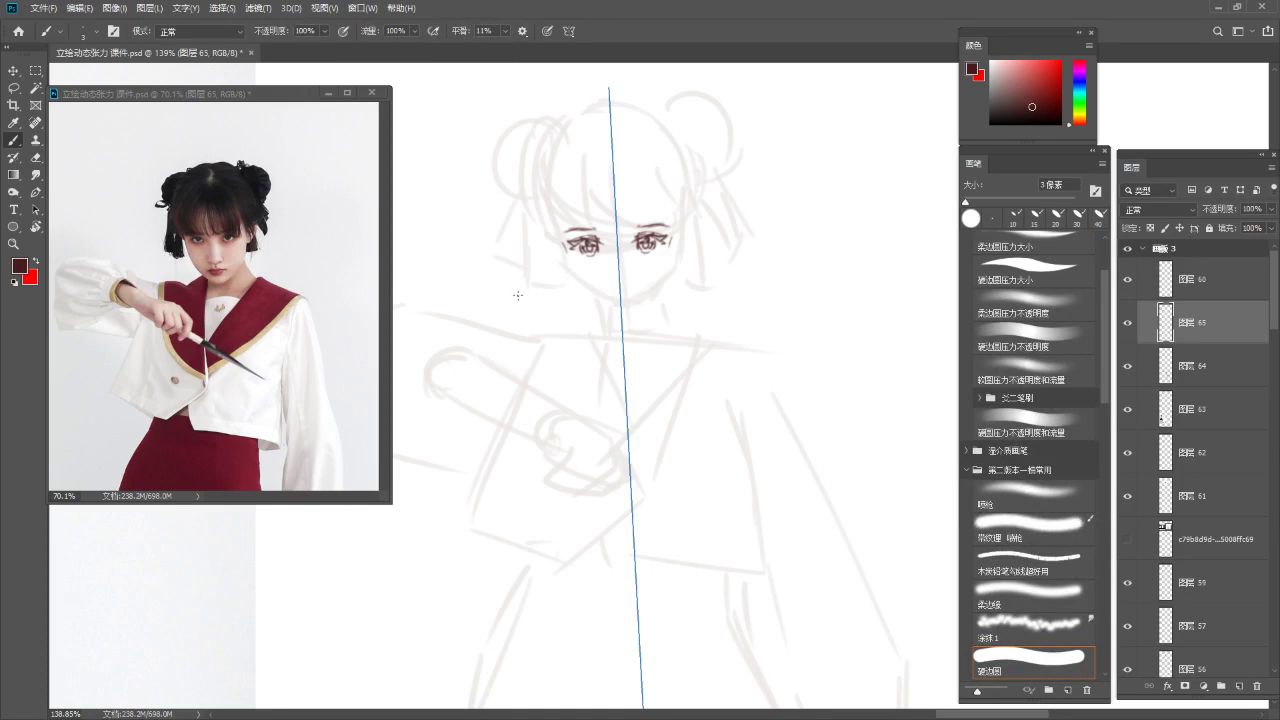
Erase the eyebrows and redraw them as thinner arcs above the eyes
mouse_move(622, 226)
mouse_down()
mouse_move(607, 214)
mouse_move(633, 209)
mouse_up()
key(z)
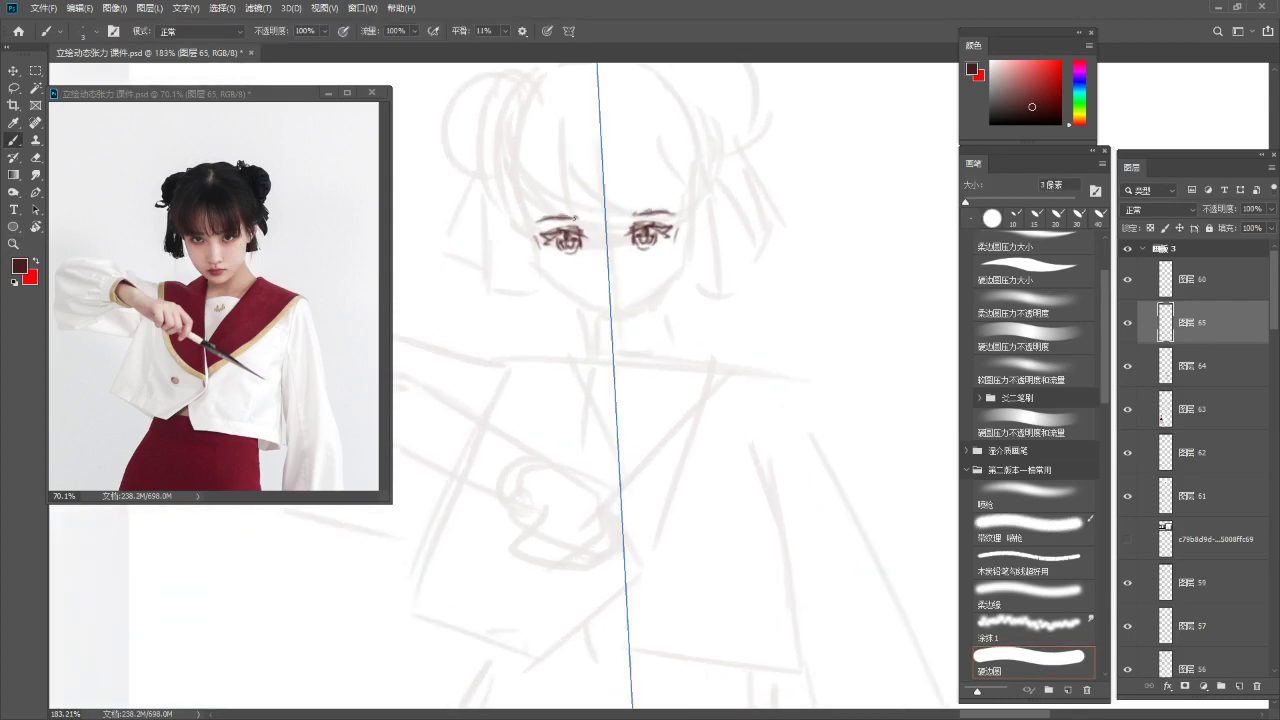
key(e)
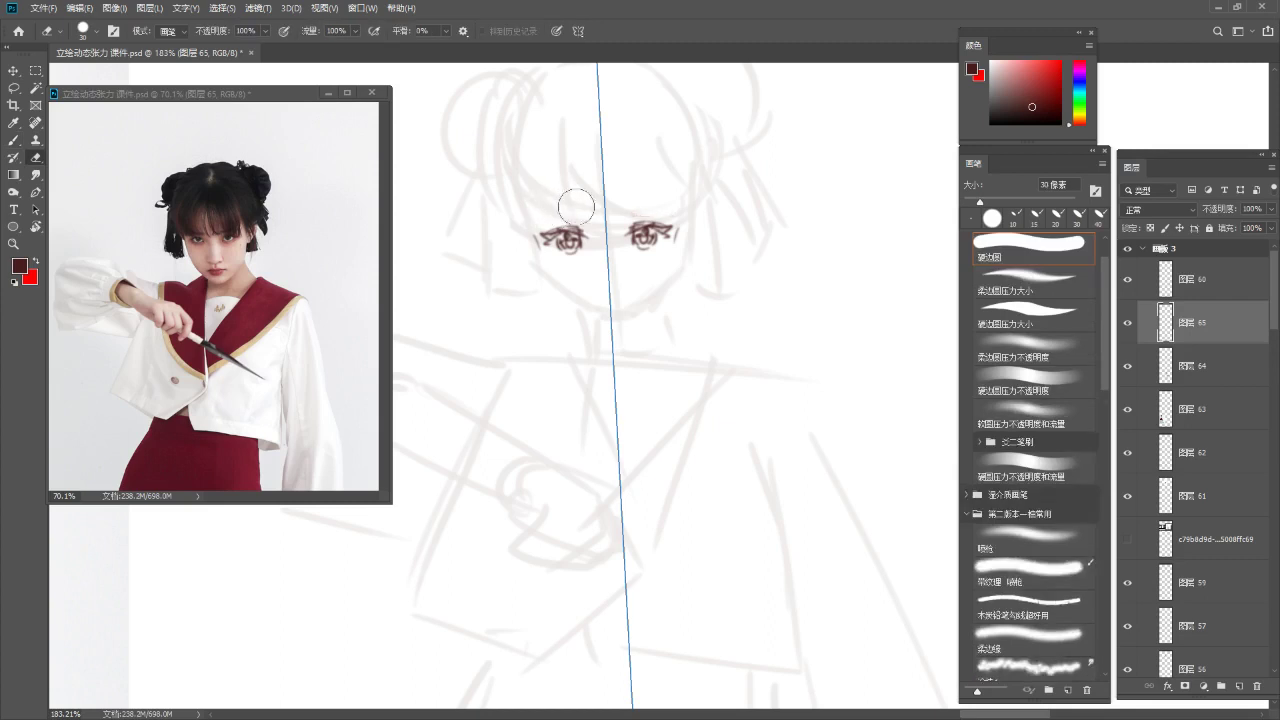
key(b)
key(ctrl+z)
drag(575, 213, 589, 220)
key(ctrl+z)
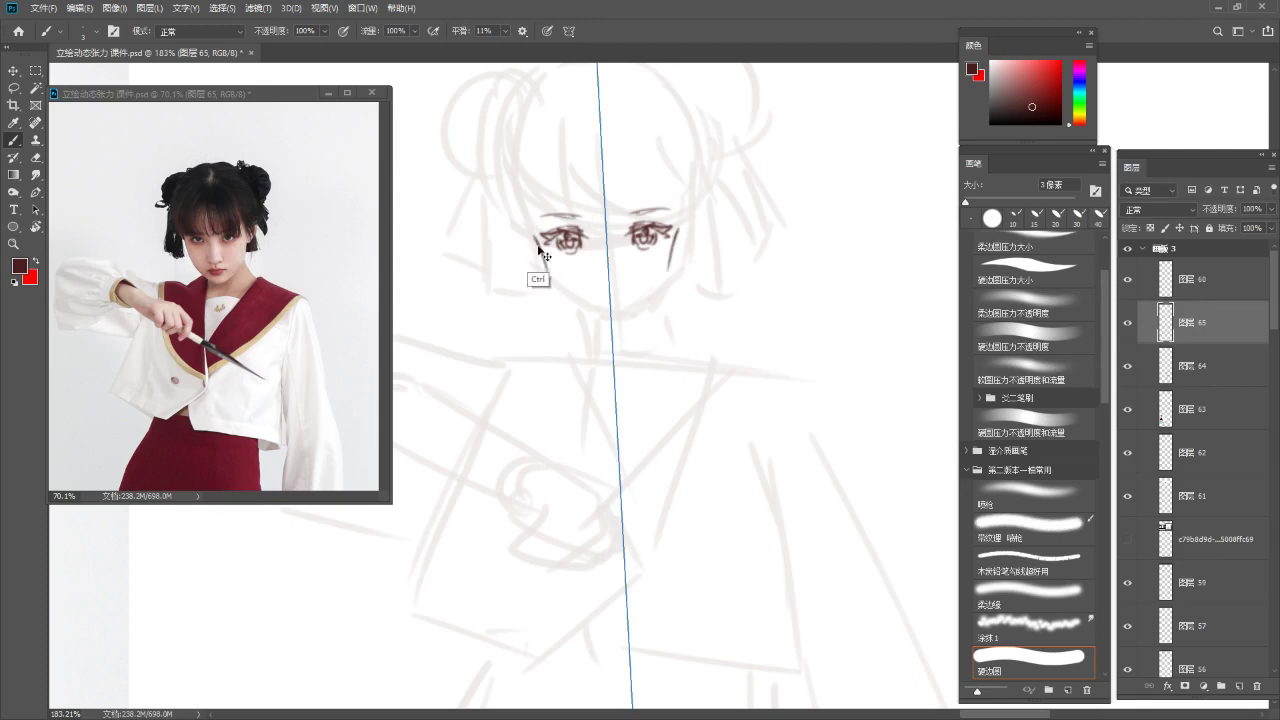
Draw the mirrored cheek and jaw contour down to the chin and add the ears beside the eyes
drag(548, 258, 561, 289)
key(ctrl+z)
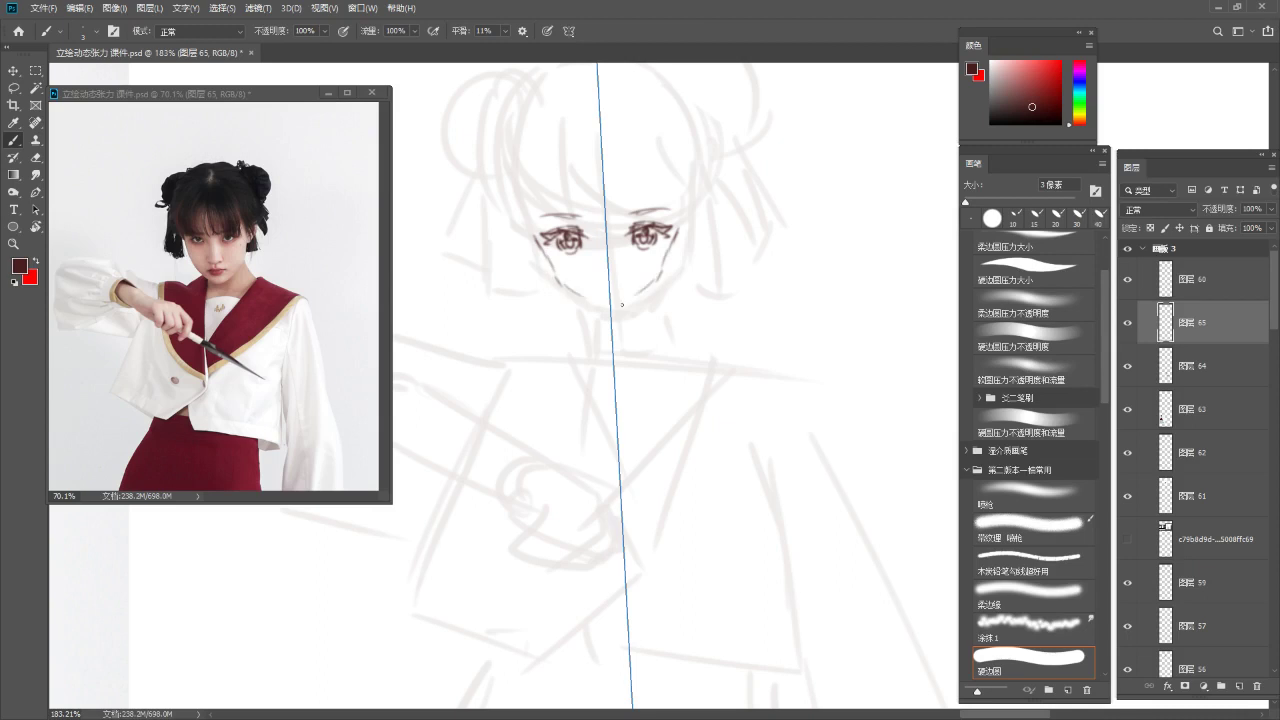
drag(583, 293, 606, 303)
drag(605, 279, 600, 281)
key(ctrl+z)
mouse_move(537, 235)
mouse_down()
mouse_move(597, 318)
mouse_move(545, 283)
mouse_up()
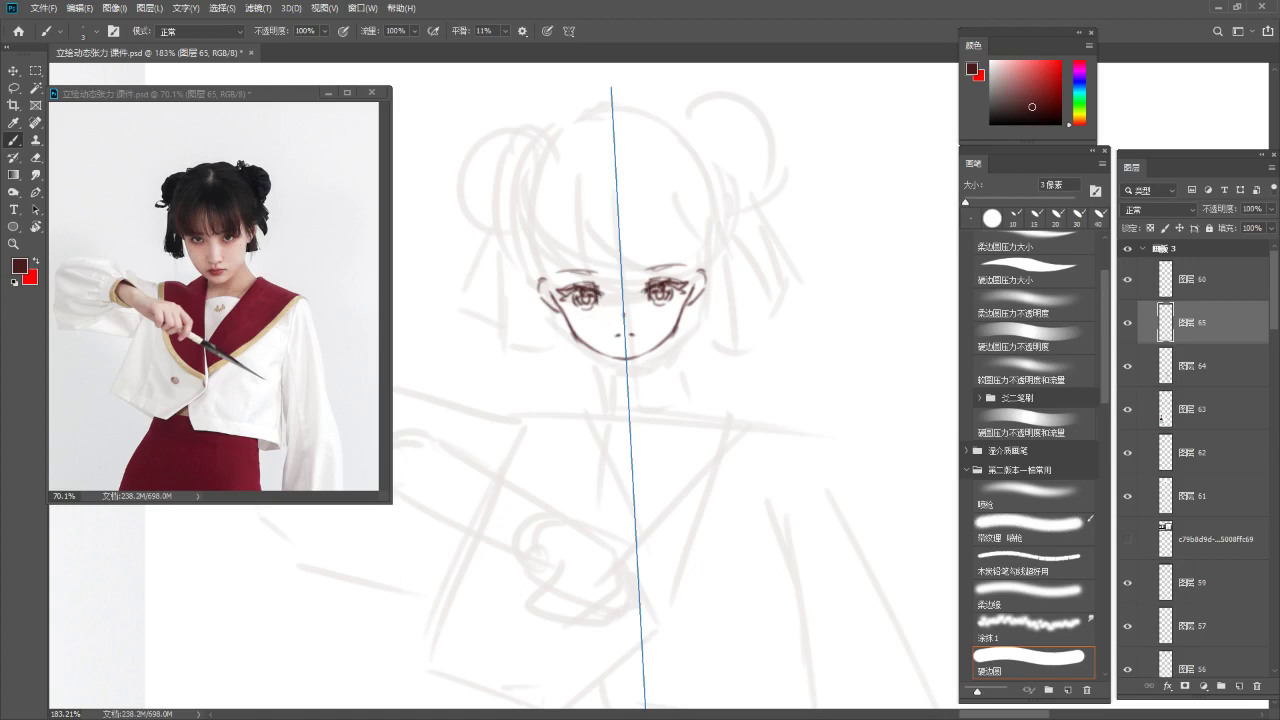
Clean up the lines around the cheeks and refine the face contour and facial features
key(e)
drag(592, 320, 575, 305)
key(b)
drag(613, 284, 607, 298)
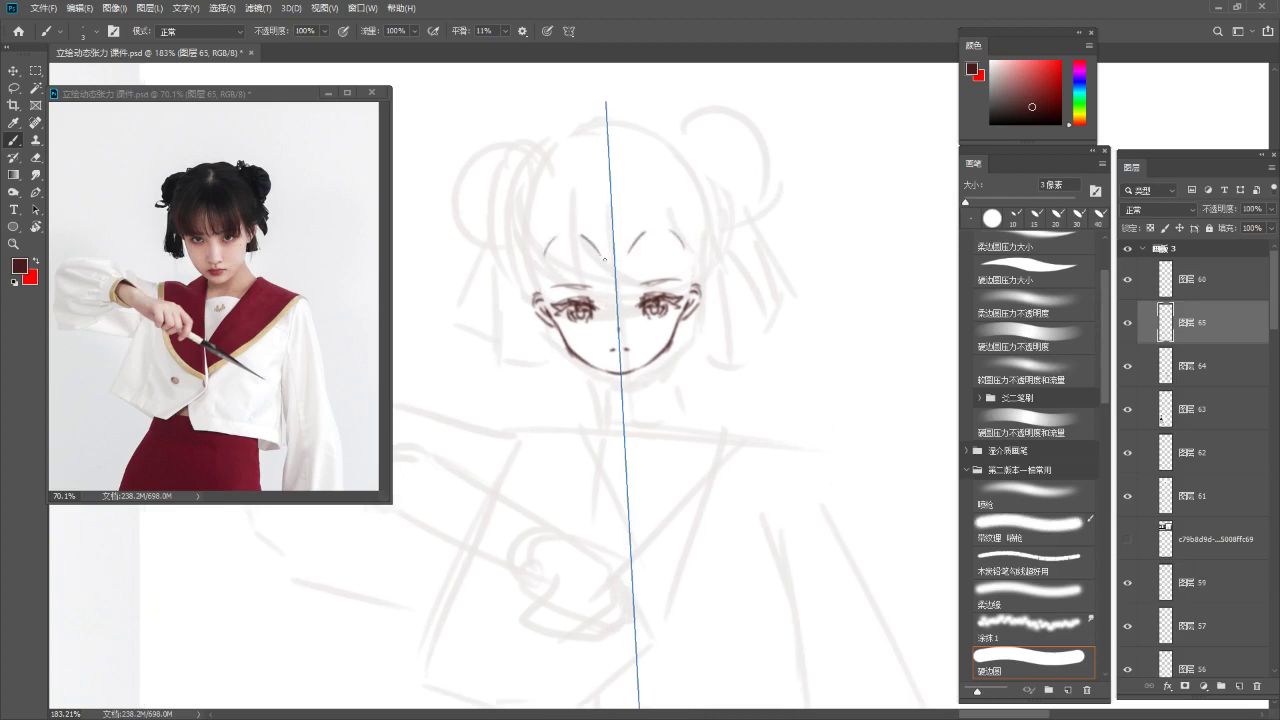
key(ctrl+z)
drag(559, 233, 542, 263)
key(ctrl+z)
key(ctrl+z)
drag(572, 157, 608, 152)
key(ctrl+z)
drag(545, 232, 537, 294)
key(ctrl+z)
key(ctrl+z)
key(ctrl+z)
Draw the pointed side locks and first fringe strands above the eyes on a new layer
key(ctrl+shift+alt+n)
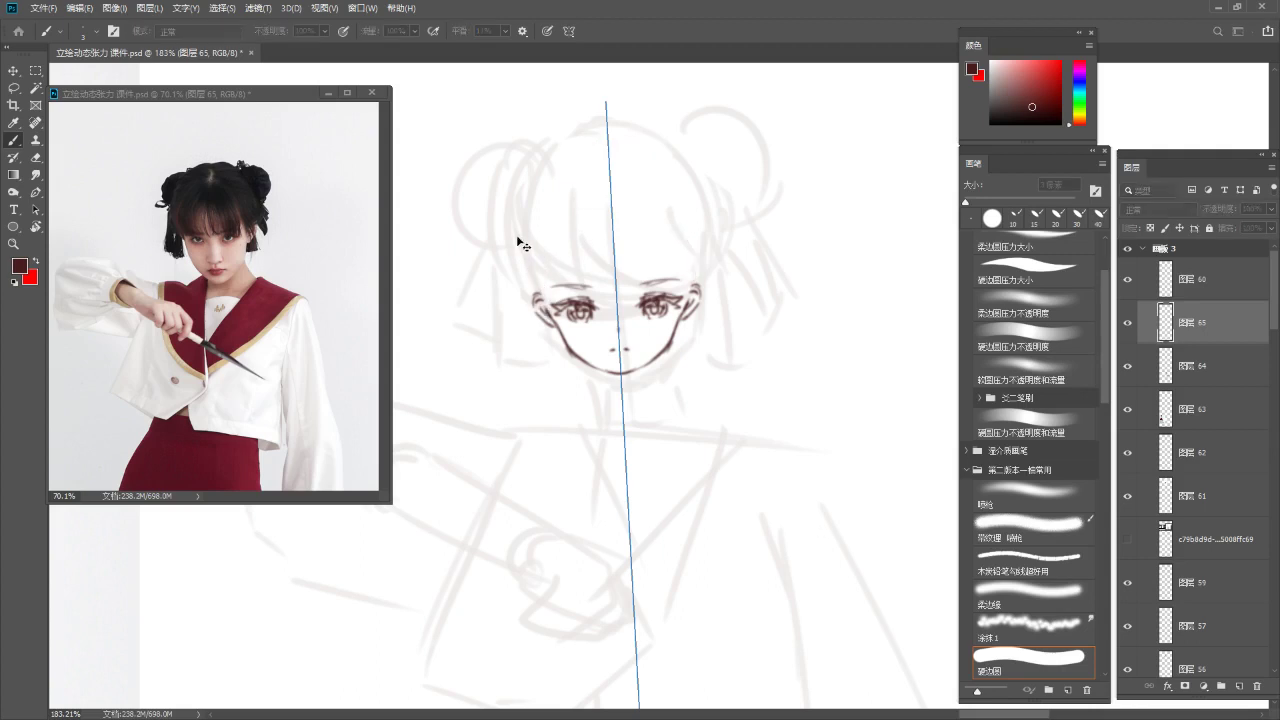
drag(626, 233, 618, 200)
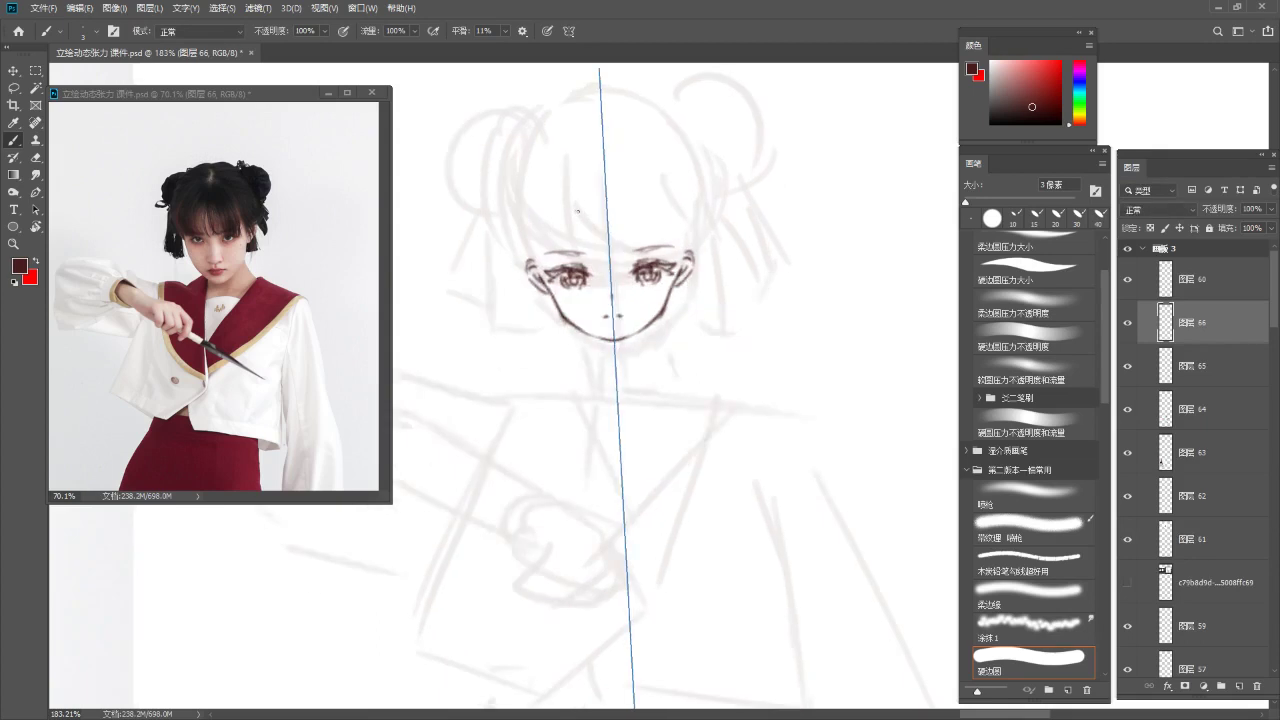
key(ctrl+z)
drag(538, 178, 541, 261)
key(ctrl+z)
drag(539, 240, 551, 266)
drag(576, 196, 570, 242)
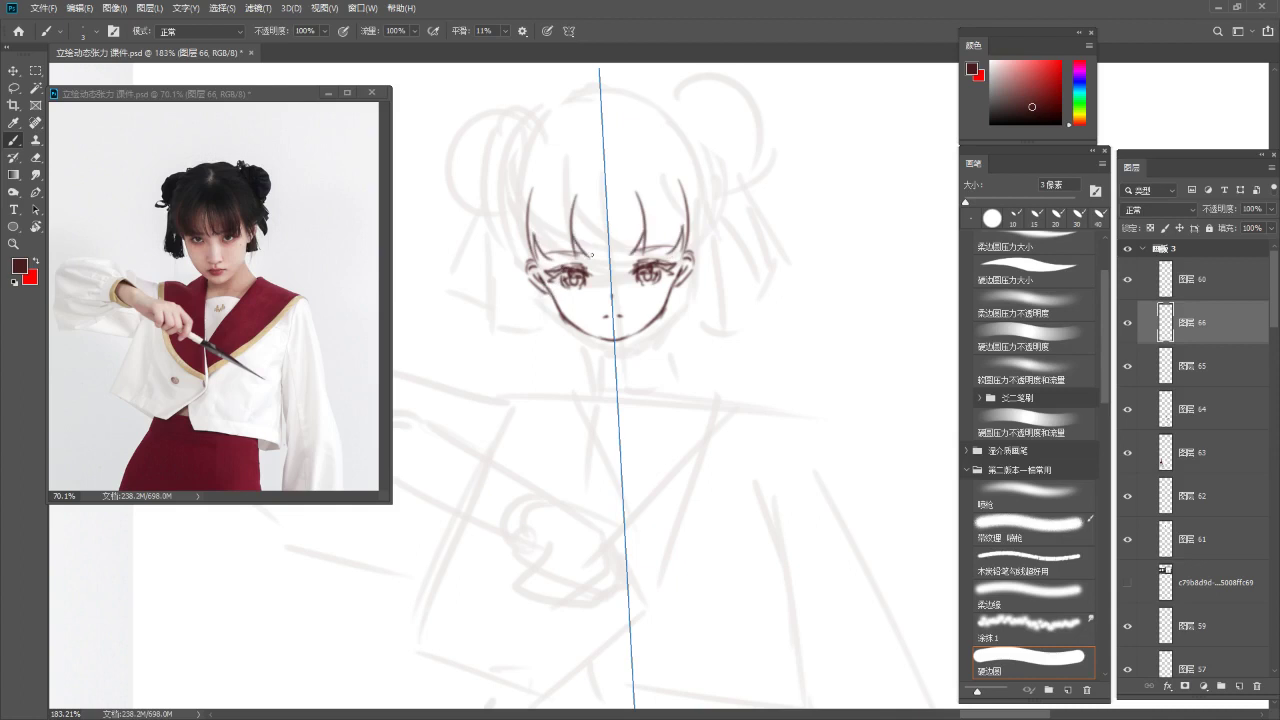
Replace the inner fringe strands with curved, forked locks on both sides of the axis
mouse_move(577, 196)
mouse_down()
mouse_move(596, 203)
mouse_move(588, 259)
mouse_up()
key(ctrl+z)
key(ctrl+z)
key(ctrl+z)
drag(582, 237, 574, 255)
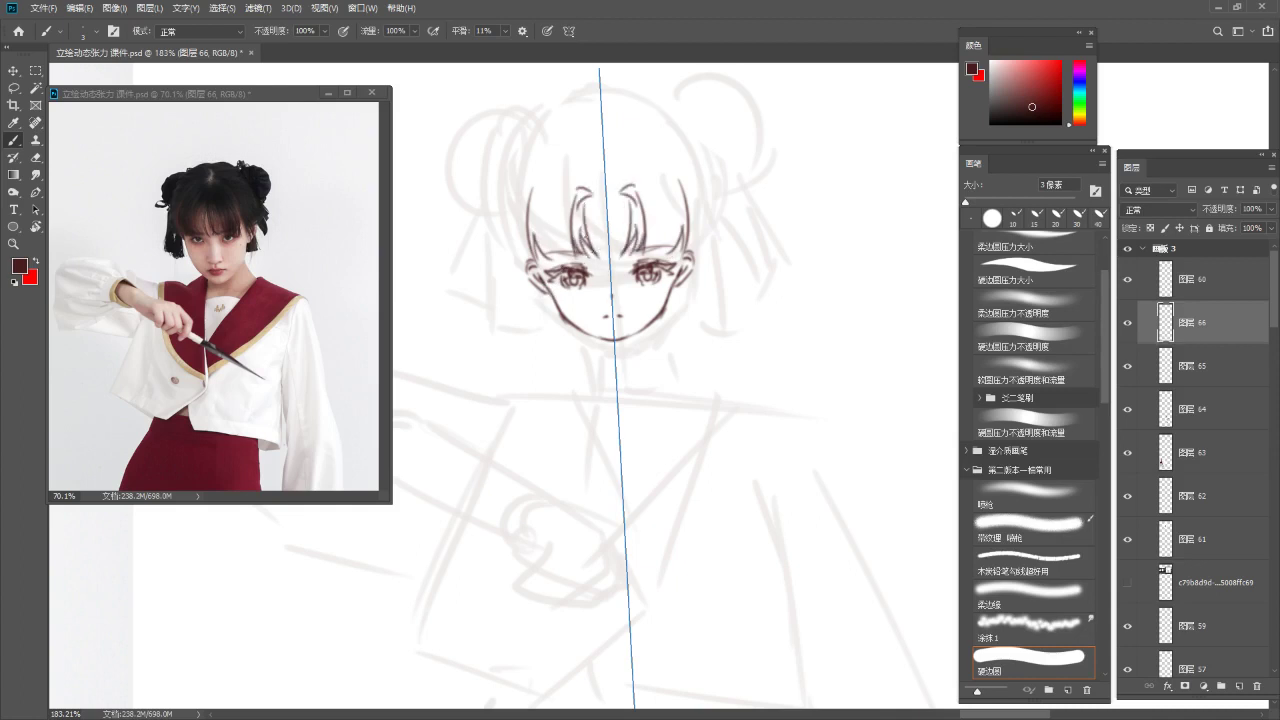
Draw the rounded crown outline and the side hair contours running down to the ears
mouse_move(574, 129)
mouse_down()
mouse_move(577, 168)
mouse_move(527, 188)
mouse_move(540, 172)
mouse_move(606, 164)
mouse_up()
key(ctrl+z)
key(ctrl+z)
key(ctrl+z)
key(ctrl+z)
mouse_move(588, 160)
mouse_down()
mouse_move(555, 177)
mouse_move(513, 270)
mouse_up()
key(ctrl+z)
key(ctrl+z)
drag(526, 207, 533, 302)
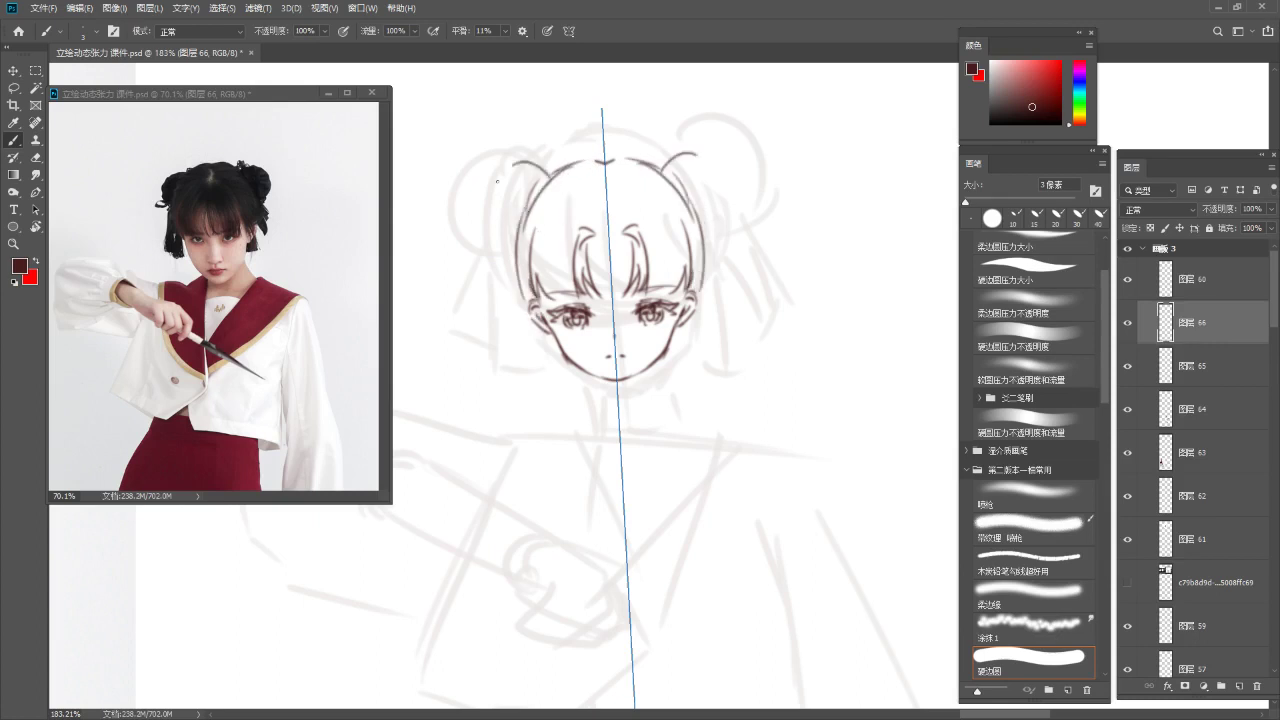
Draw the coiled hair segments at the sides of the crown and the small ribbon ties below them
drag(509, 183, 508, 189)
mouse_move(509, 193)
mouse_down()
mouse_move(512, 248)
mouse_move(516, 208)
mouse_move(542, 180)
mouse_up()
key(ctrl+z)
key(ctrl+z)
mouse_move(511, 238)
mouse_down()
mouse_move(480, 287)
mouse_move(485, 252)
mouse_up()
mouse_move(485, 252)
mouse_down()
mouse_move(486, 269)
mouse_move(513, 242)
mouse_move(488, 275)
mouse_up()
key(ctrl+z)
key(ctrl+z)
drag(488, 256, 490, 265)
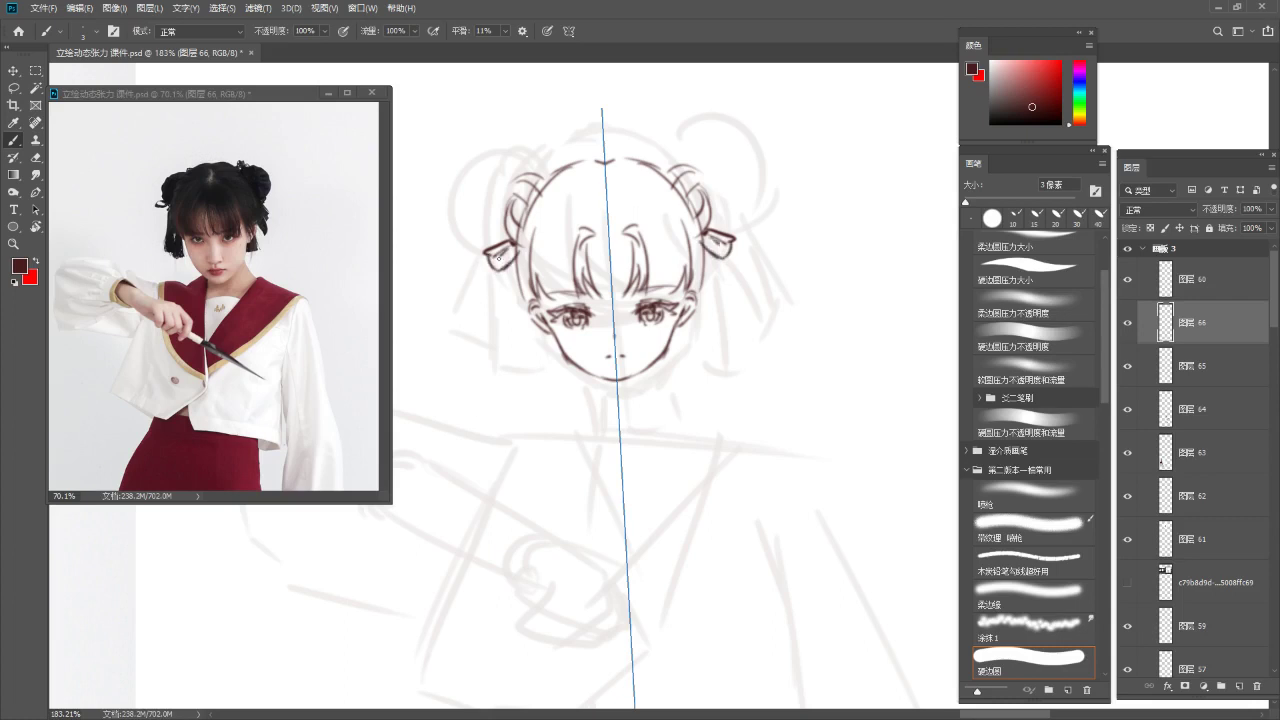
Add short curved strands across the forehead above the fringe locks
key(ctrl+z)
mouse_move(562, 218)
mouse_down()
mouse_move(548, 239)
mouse_move(588, 228)
mouse_move(533, 236)
mouse_up()
key(ctrl+z)
drag(578, 218, 584, 215)
Scale the hair layer down to 91.43% width and 92.06% height around the face
key(ctrl+t)
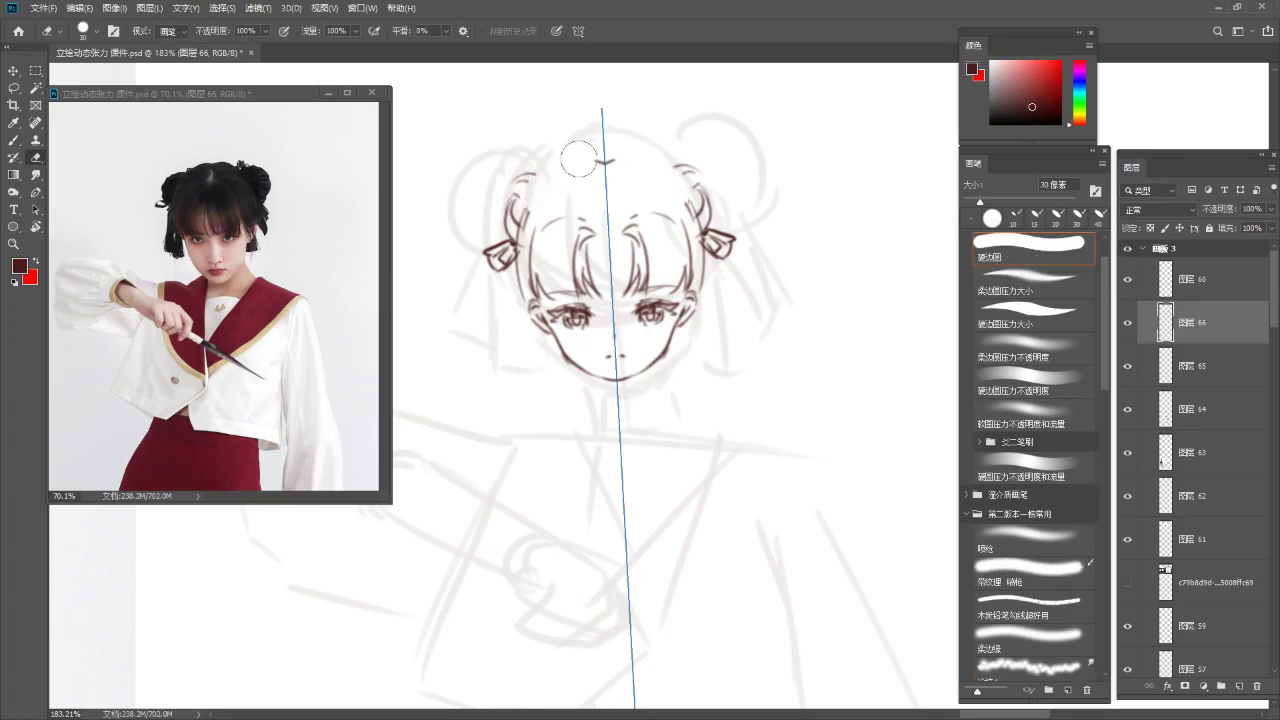
drag(738, 157, 723, 170)
drag(481, 170, 488, 168)
key(Return)
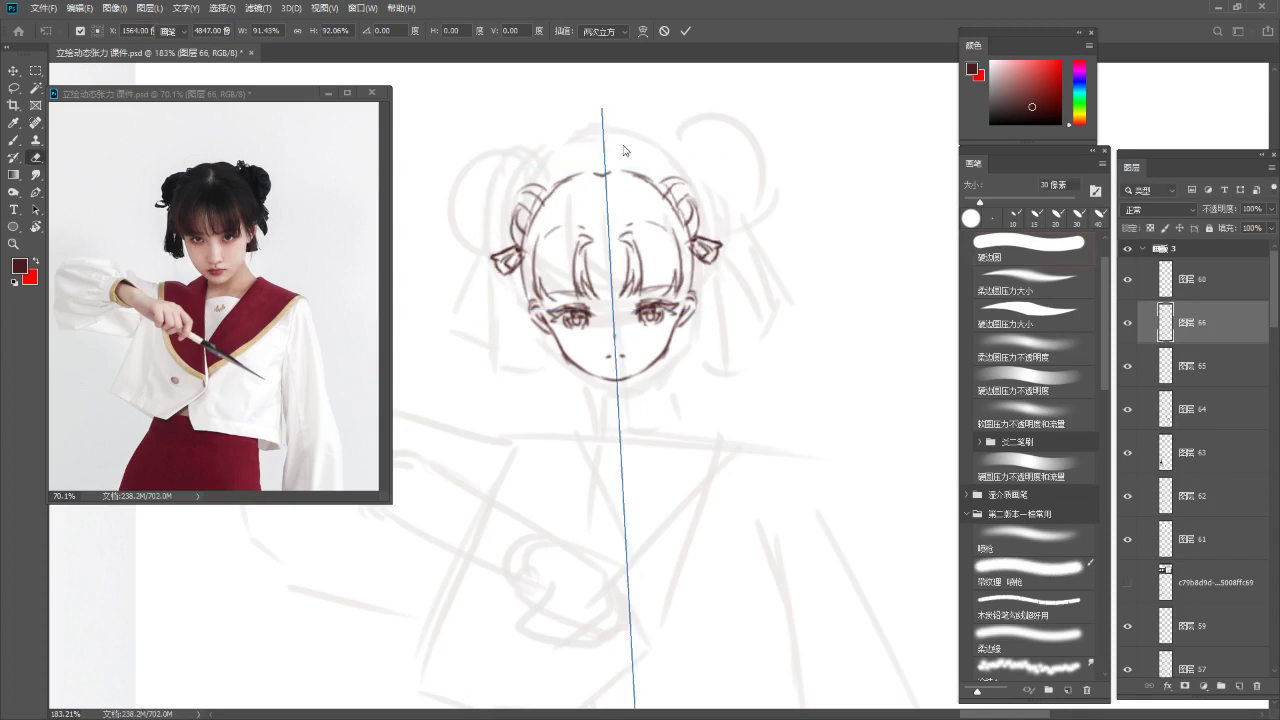
Draw the loose hair tufts hanging from the ribbon ties beside both ears
key(ctrl+space)
drag(624, 213, 604, 238)
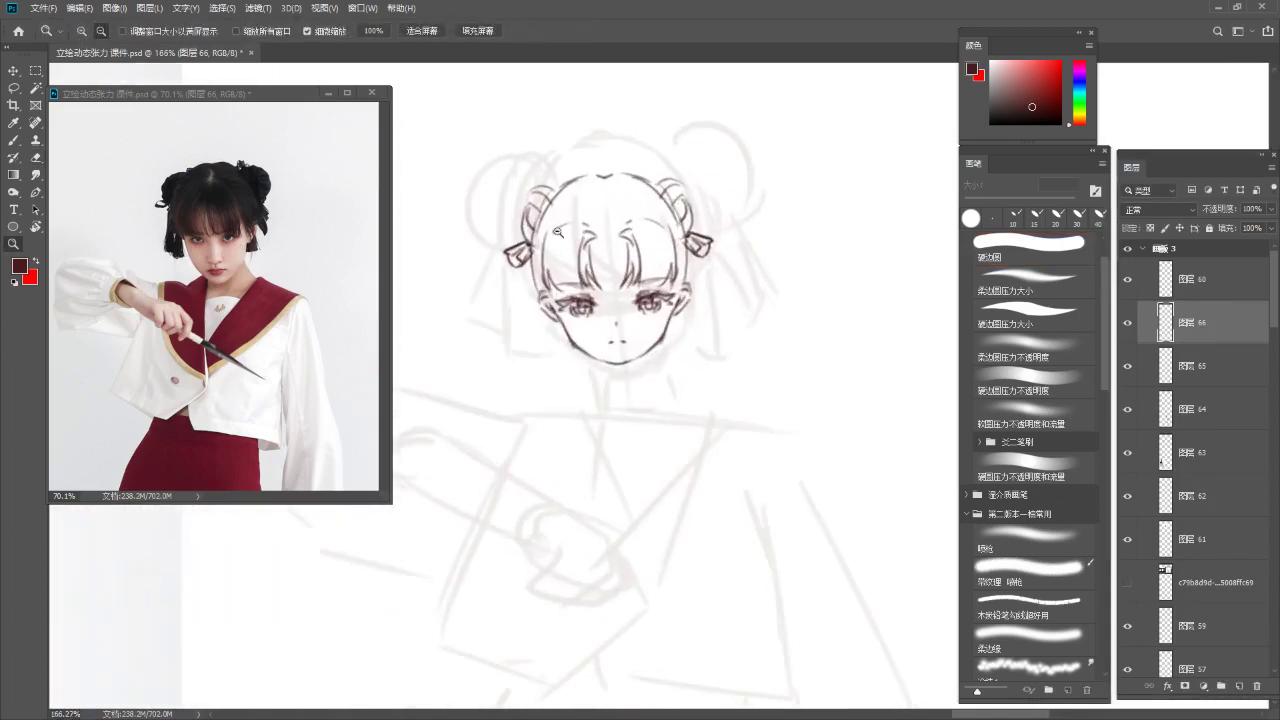
key(b)
key(ctrl+z)
mouse_move(522, 264)
mouse_down()
mouse_move(514, 324)
mouse_move(541, 306)
mouse_up()
drag(536, 269, 543, 307)
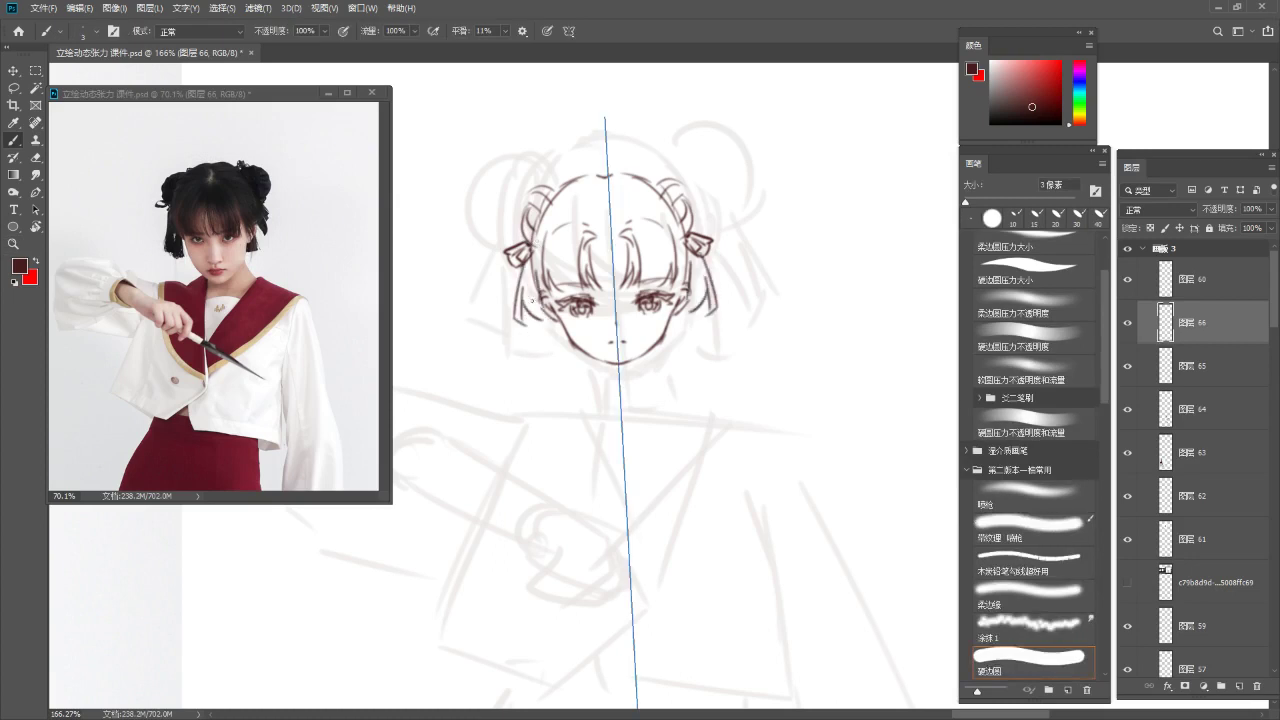
Add short curved outer strands to the mirrored hair coils above the ribbon ties
key(ctrl+z)
mouse_move(660, 185)
mouse_down()
mouse_move(700, 206)
mouse_move(684, 170)
mouse_up()
drag(698, 202, 702, 228)
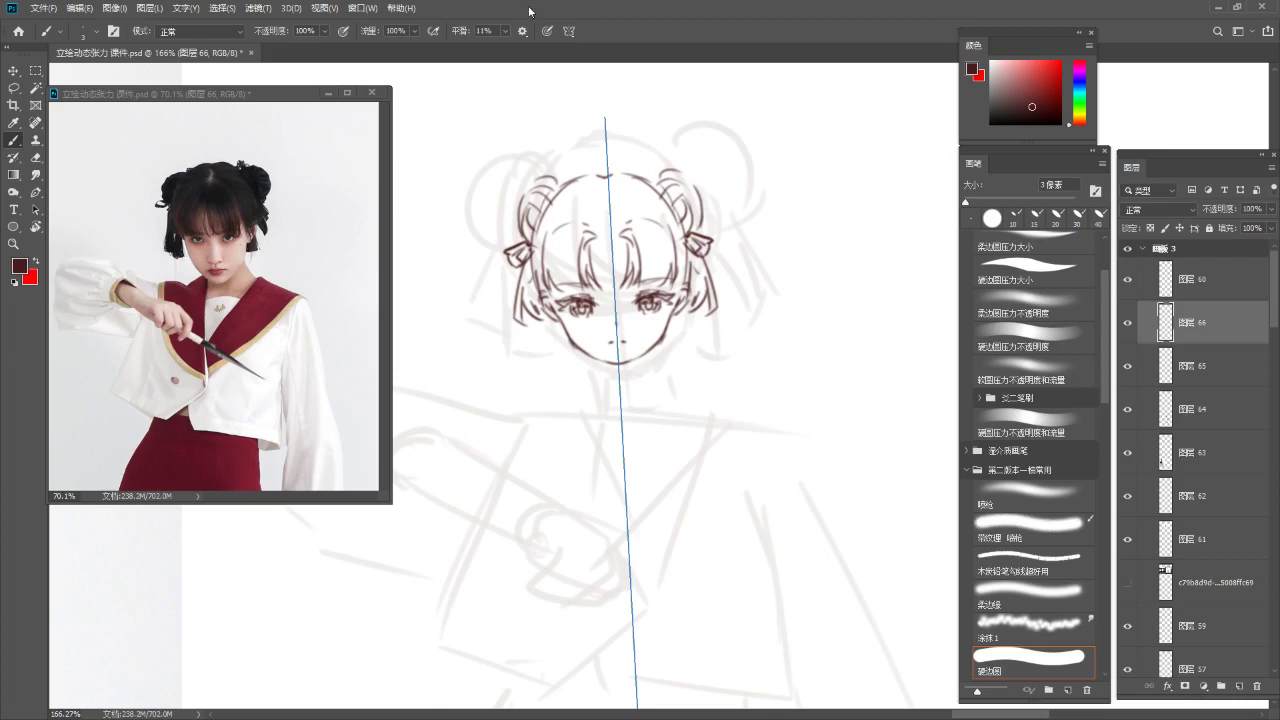
Turn off the paint symmetry and merge the separate face and hair layers together
click(569, 31)
click(592, 46)
click(1129, 322)
click(1129, 322)
click(1168, 291)
key(ctrl+e)
key(ctrl+e)
Scale up the merged head drawing to fit the head of the faded pose sketch
key(ctrl+t)
drag(505, 166, 467, 135)
drag(720, 366, 757, 395)
mouse_move(699, 364)
mouse_down()
mouse_move(699, 333)
mouse_move(701, 361)
mouse_move(611, 413)
mouse_move(711, 395)
mouse_up()
key(Return)
drag(711, 395, 696, 316)
Draw a short neck line below the jaw and merge layer 图层 66 down into 图层 65
key(ctrl+alt+shift+n)
mouse_move(631, 288)
mouse_down()
mouse_move(667, 287)
mouse_move(566, 327)
mouse_up()
key(b)
key(z)
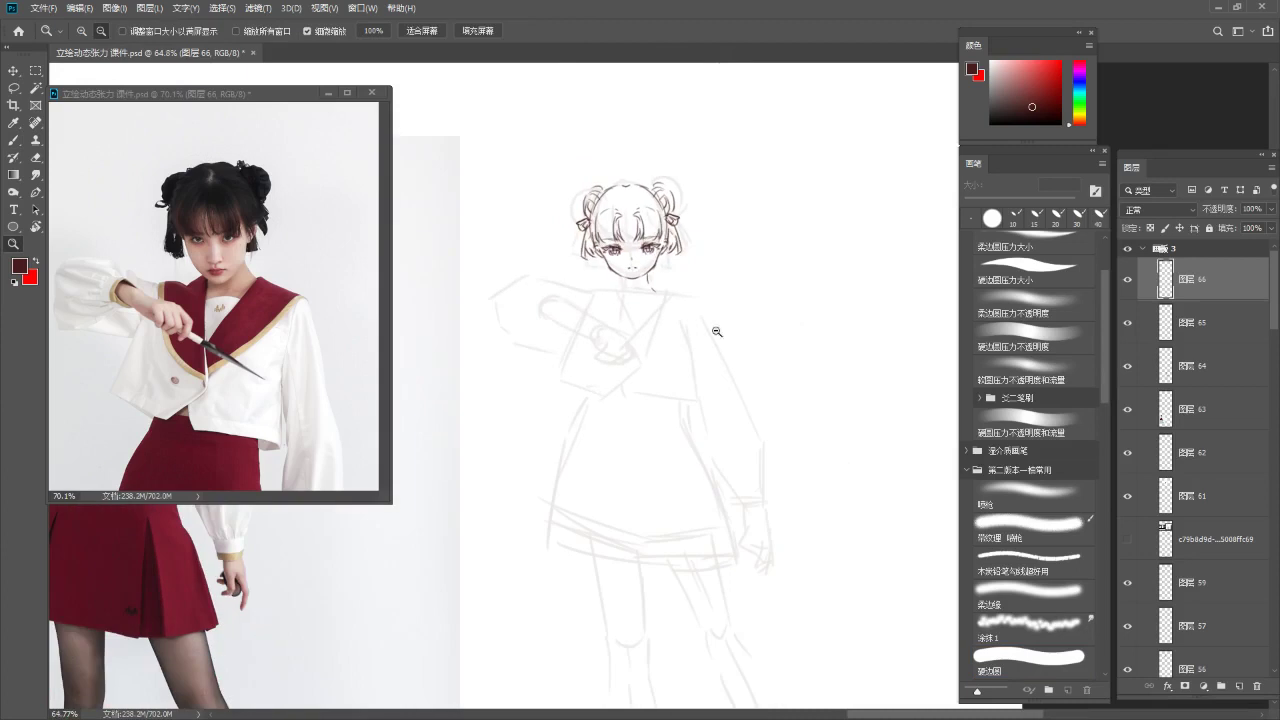
key(ctrl+e)
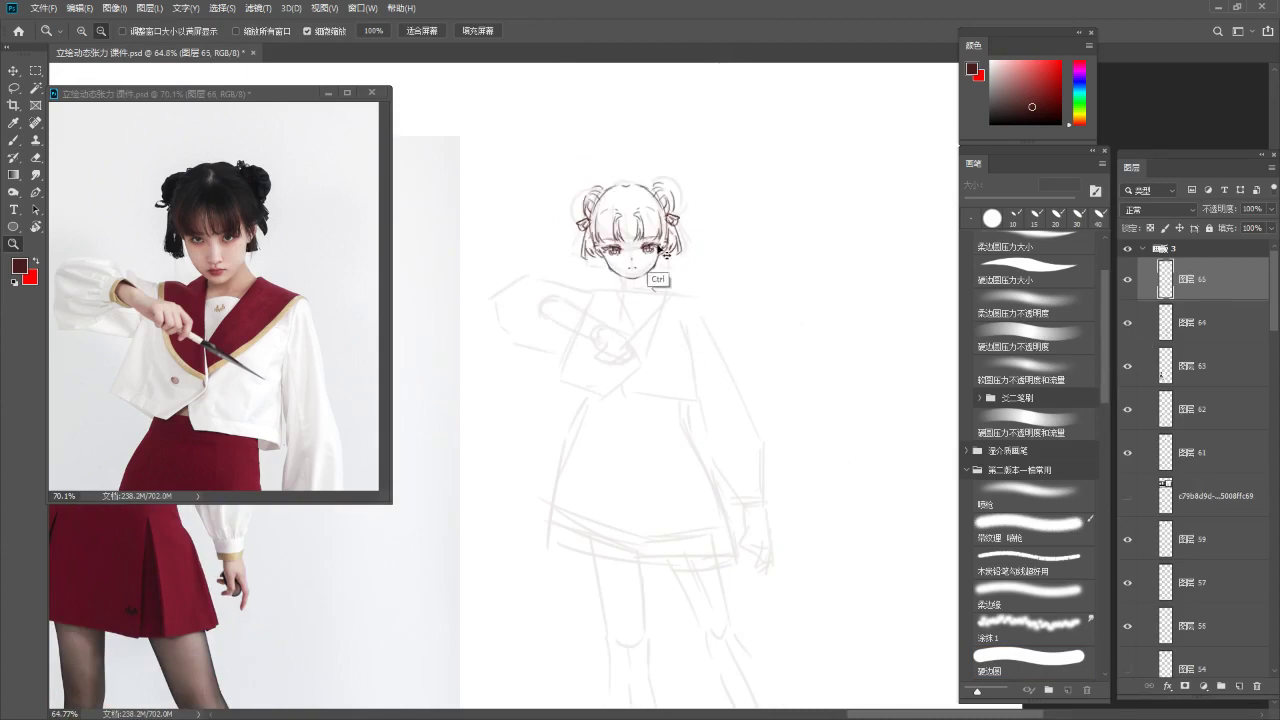
Adjust the placement of the merged head drawing over the pose sketch with Free Transform
key(ctrl+t)
drag(696, 307, 695, 259)
key(Return)
Draw the neck and shoulder line on the raised-arm side and the long inner edge of that collar flap
click(280, 304)
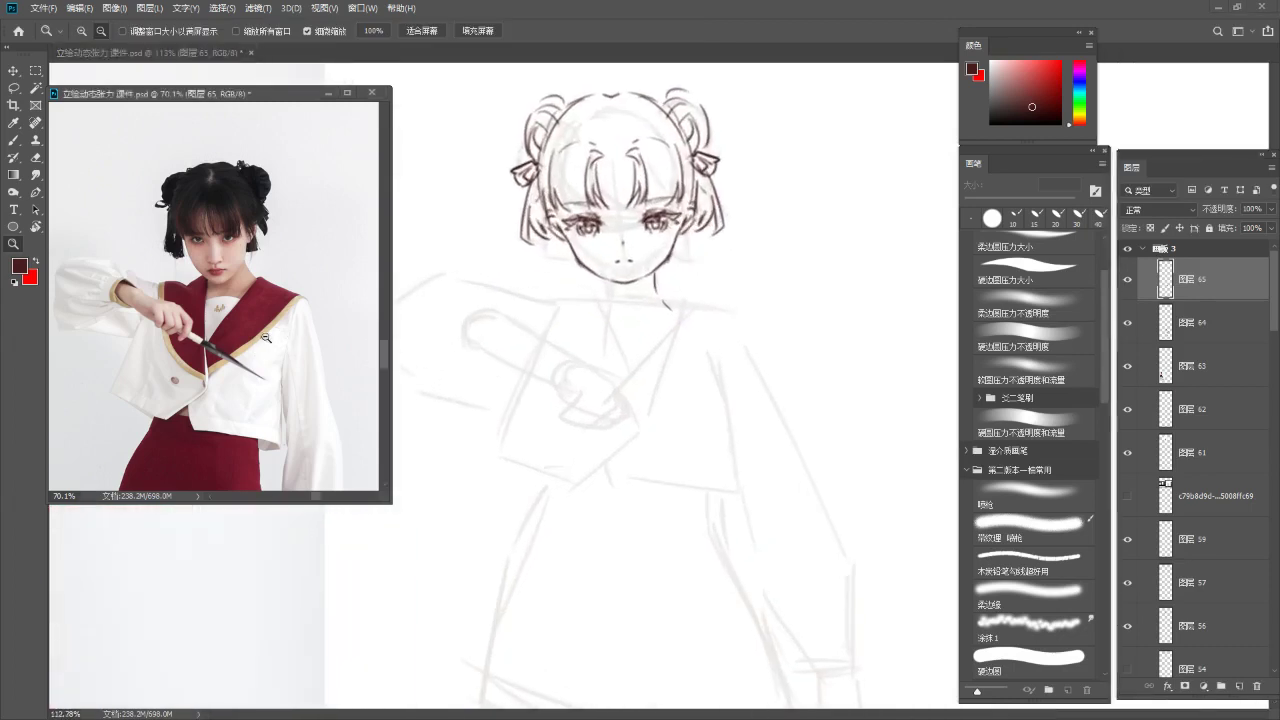
drag(280, 304, 257, 318)
drag(275, 360, 242, 330)
mouse_move(612, 285)
mouse_down()
mouse_move(672, 260)
mouse_move(578, 260)
mouse_up()
key(b)
mouse_move(620, 348)
mouse_down()
mouse_move(614, 256)
mouse_move(643, 364)
mouse_up()
key(ctrl+z)
key(ctrl+z)
drag(614, 245, 653, 410)
key(ctrl+z)
drag(615, 274, 660, 470)
key(ctrl+z)
mouse_move(619, 303)
mouse_down()
mouse_move(660, 482)
mouse_move(665, 471)
mouse_up()
key(ctrl+z)
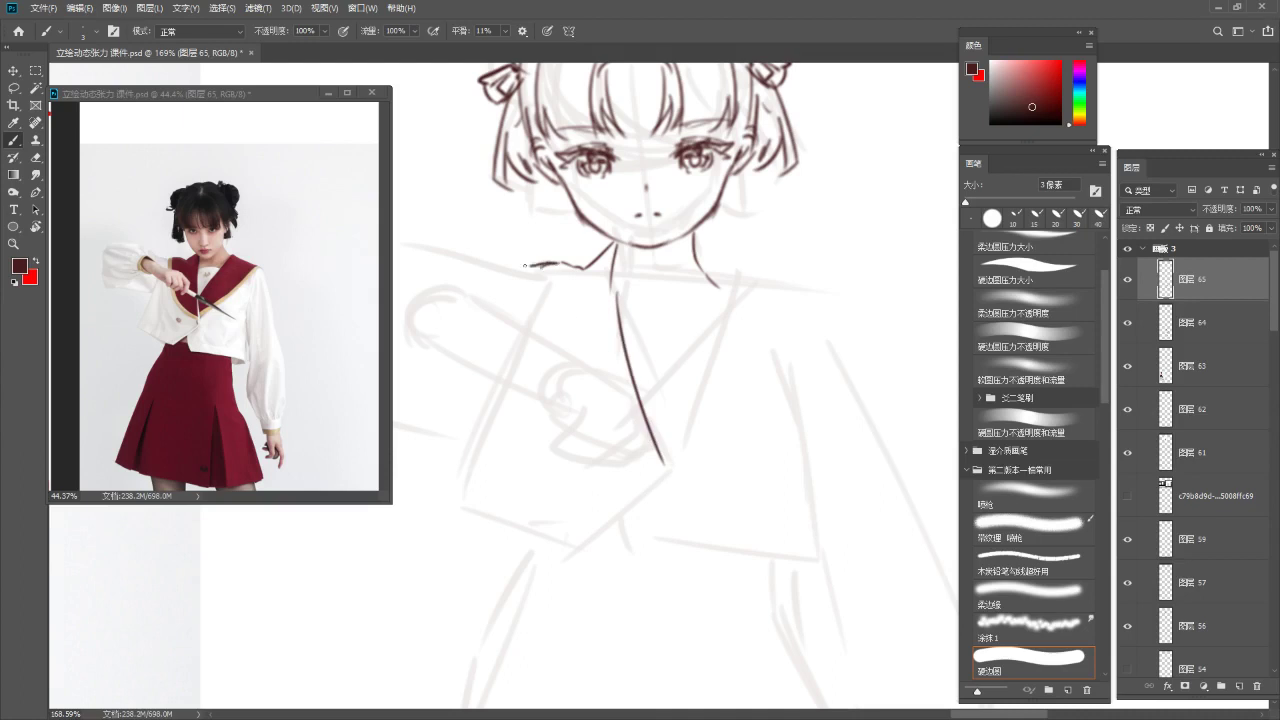
Draw the outer edge of the raised-arm side's collar flap, curving down from the shoulder
mouse_move(530, 267)
mouse_down()
mouse_move(519, 334)
mouse_move(526, 291)
mouse_move(551, 379)
mouse_up()
key(ctrl+z)
key(ctrl+z)
mouse_move(532, 291)
mouse_down()
mouse_move(566, 426)
mouse_move(602, 452)
mouse_move(543, 403)
mouse_move(628, 462)
mouse_up()
key(ctrl+z)
key(ctrl+z)
key(ctrl+z)
Close the same collar flap at its lower tip with a parallel trim line and reinforce its inner edge
drag(543, 402, 674, 484)
mouse_move(535, 273)
mouse_down()
mouse_move(554, 400)
mouse_move(635, 465)
mouse_up()
key(ctrl+z)
key(ctrl+z)
drag(570, 410, 668, 471)
drag(717, 365, 688, 307)
mouse_move(585, 200)
mouse_down()
mouse_move(630, 396)
mouse_move(612, 350)
mouse_move(648, 428)
mouse_up()
key(ctrl+z)
key(ctrl+z)
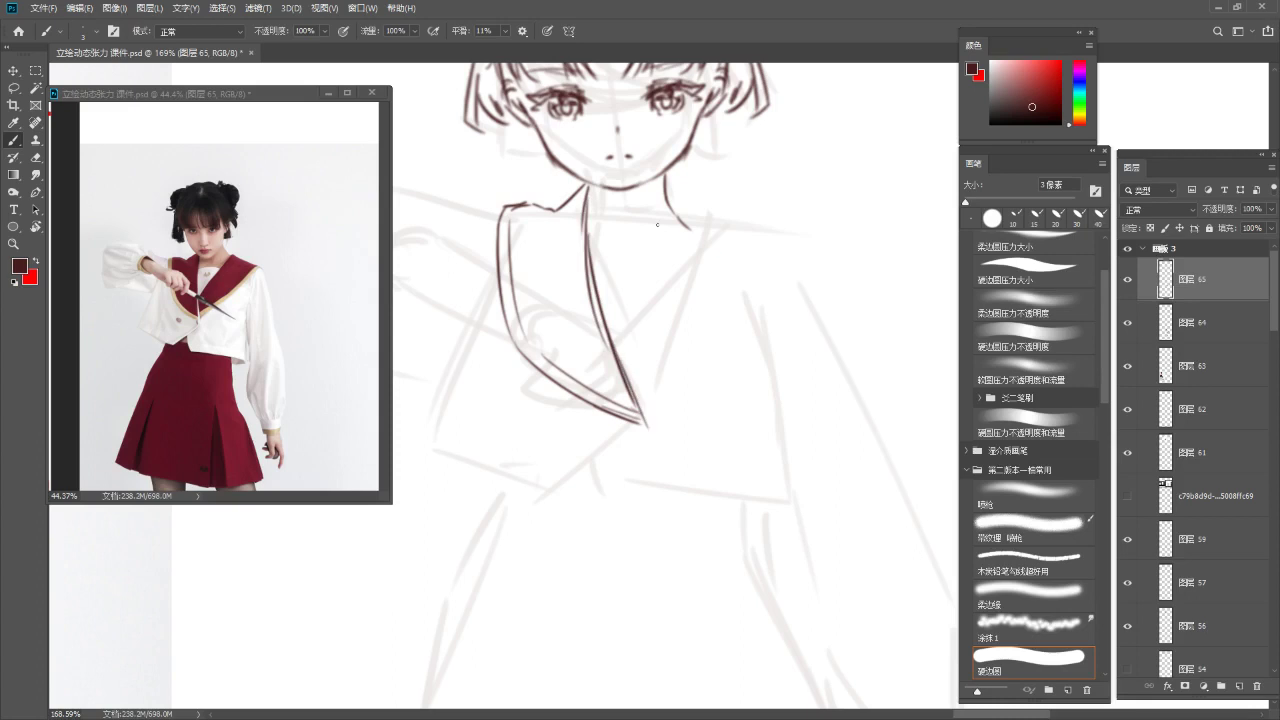
Draw the curved neckline inside the collar and redraw the neck line on the lowered-arm side
drag(587, 262, 625, 249)
key(ctrl+z)
mouse_move(592, 259)
mouse_down()
mouse_move(669, 258)
mouse_move(714, 295)
mouse_up()
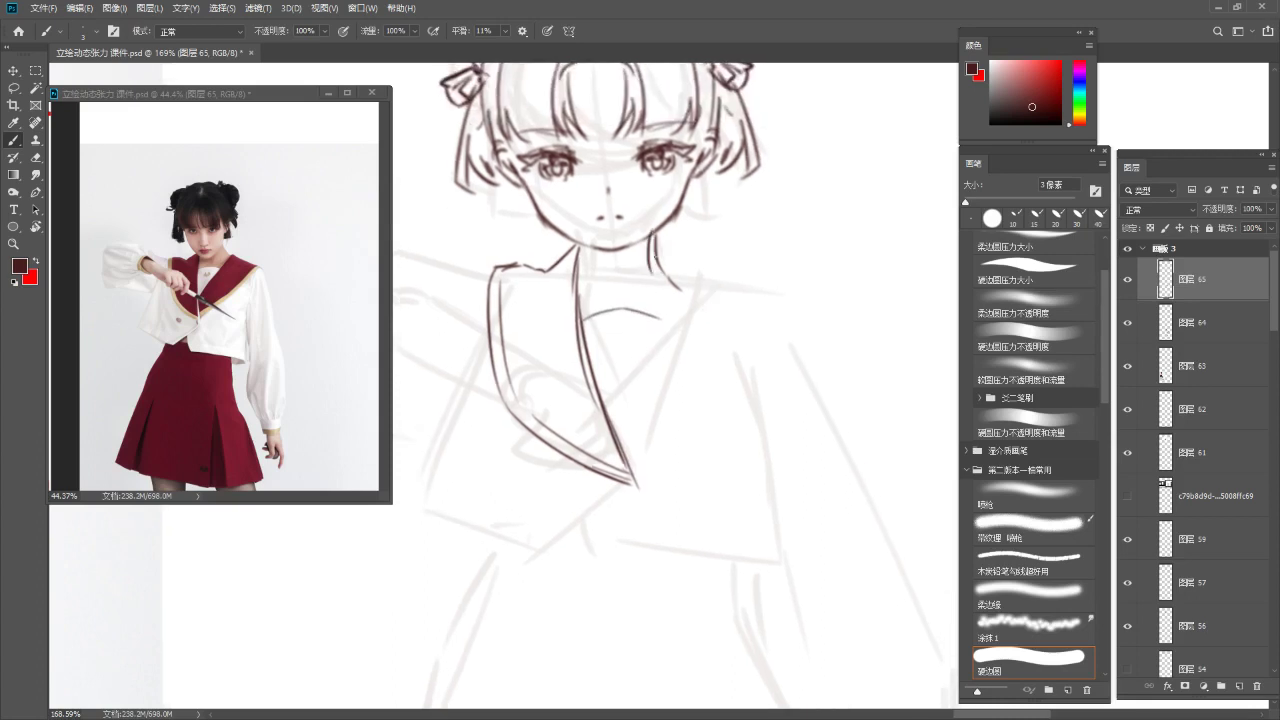
key(e)
mouse_move(662, 246)
mouse_down()
mouse_move(676, 278)
mouse_move(651, 268)
mouse_move(711, 305)
mouse_up()
key(b)
key(ctrl+z)
mouse_move(653, 266)
mouse_down()
mouse_move(710, 280)
mouse_move(653, 333)
mouse_up()
key(ctrl+z)
key(ctrl+z)
Draw the diagonal inner edge and the shoulder edge of the collar flap on the lowered-arm side
drag(701, 267, 617, 409)
key(ctrl+z)
drag(705, 265, 606, 424)
drag(652, 342, 604, 428)
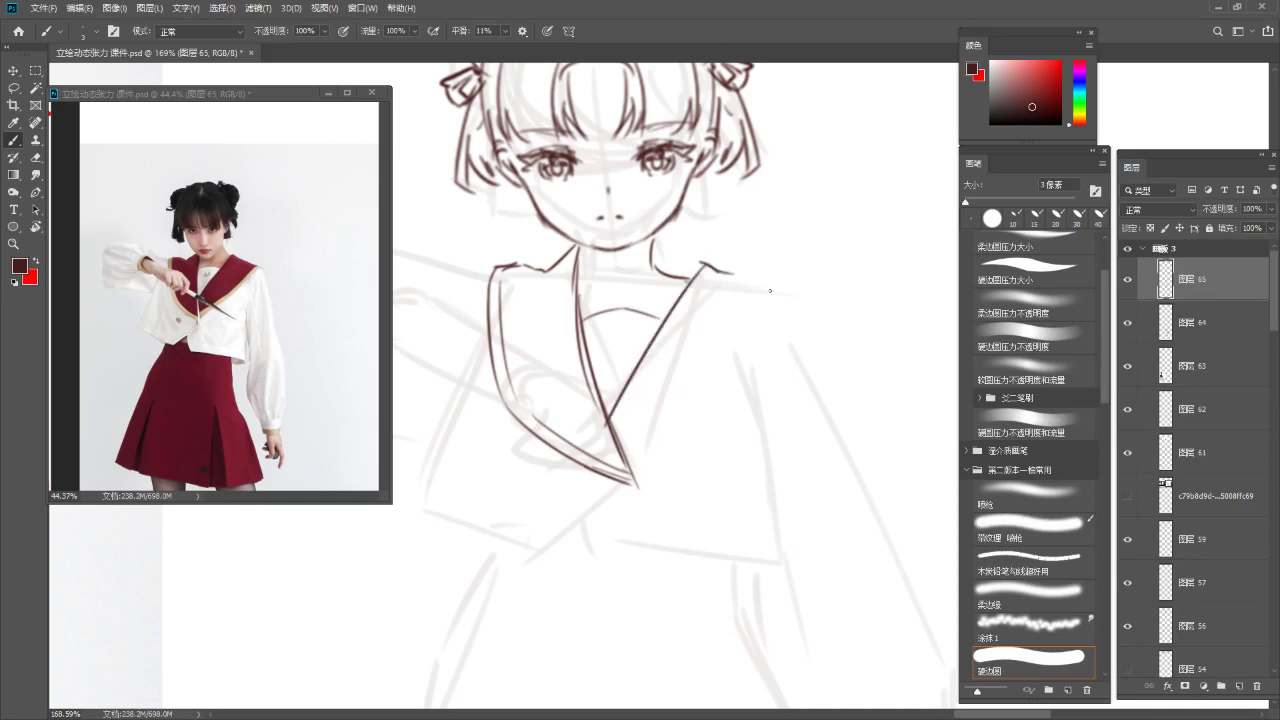
drag(718, 271, 768, 289)
key(ctrl+z)
Sketch the short outer corner of the lowered-arm side's collar flap at the shoulder
mouse_move(753, 335)
mouse_down()
mouse_move(638, 456)
mouse_move(648, 443)
mouse_up()
key(ctrl+z)
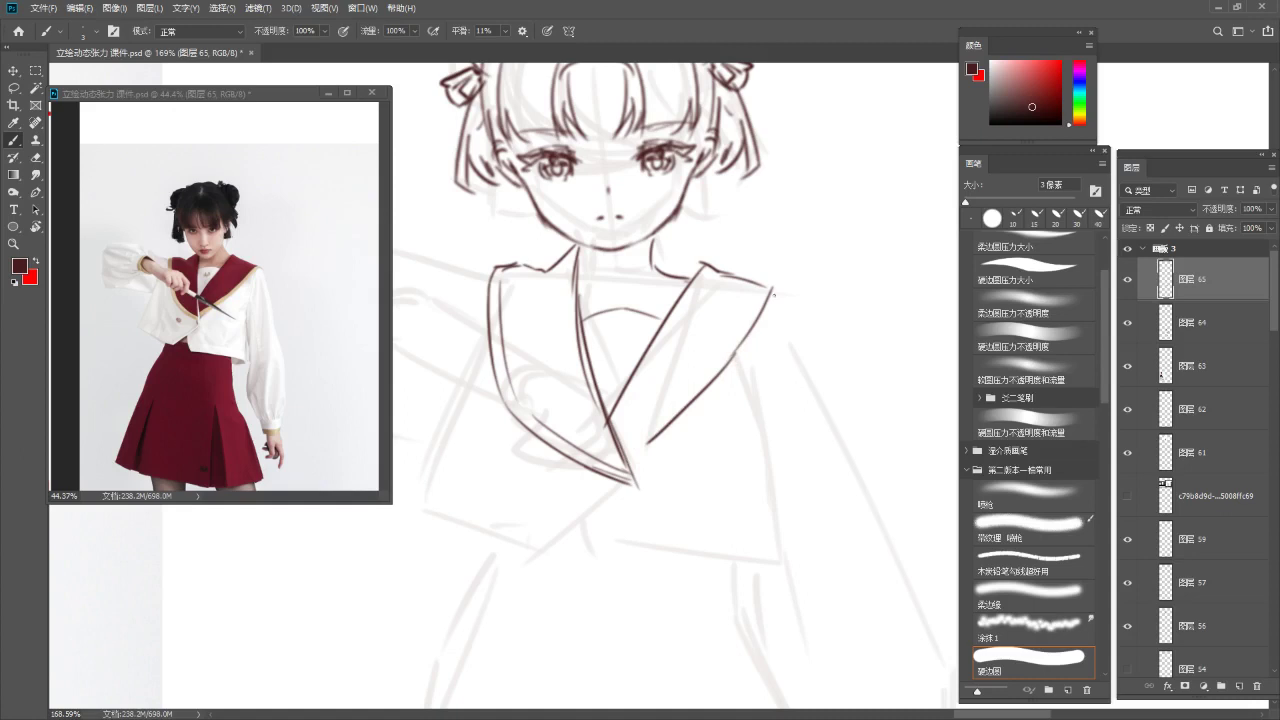
key(ctrl+z)
drag(654, 268, 688, 282)
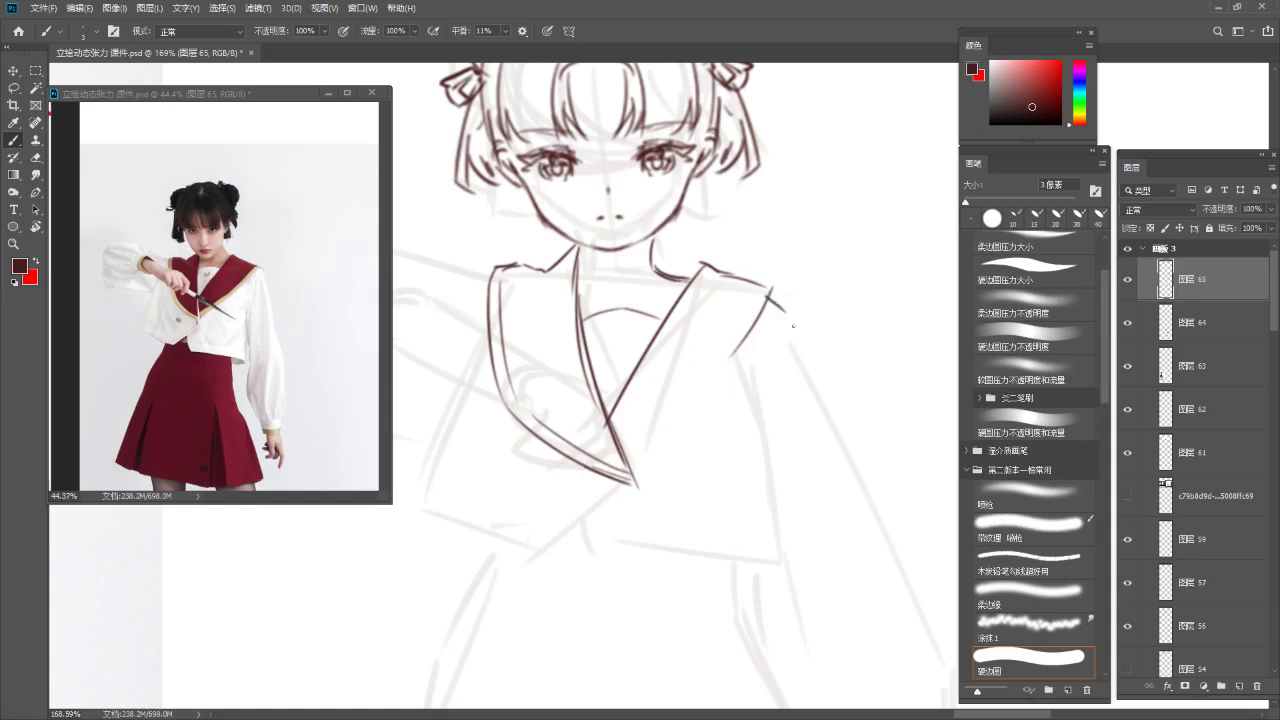
drag(790, 314, 745, 366)
drag(797, 334, 760, 273)
Outline the puffy sleeve of the raised arm from the shoulder around the elbow to the underside
drag(568, 224, 635, 216)
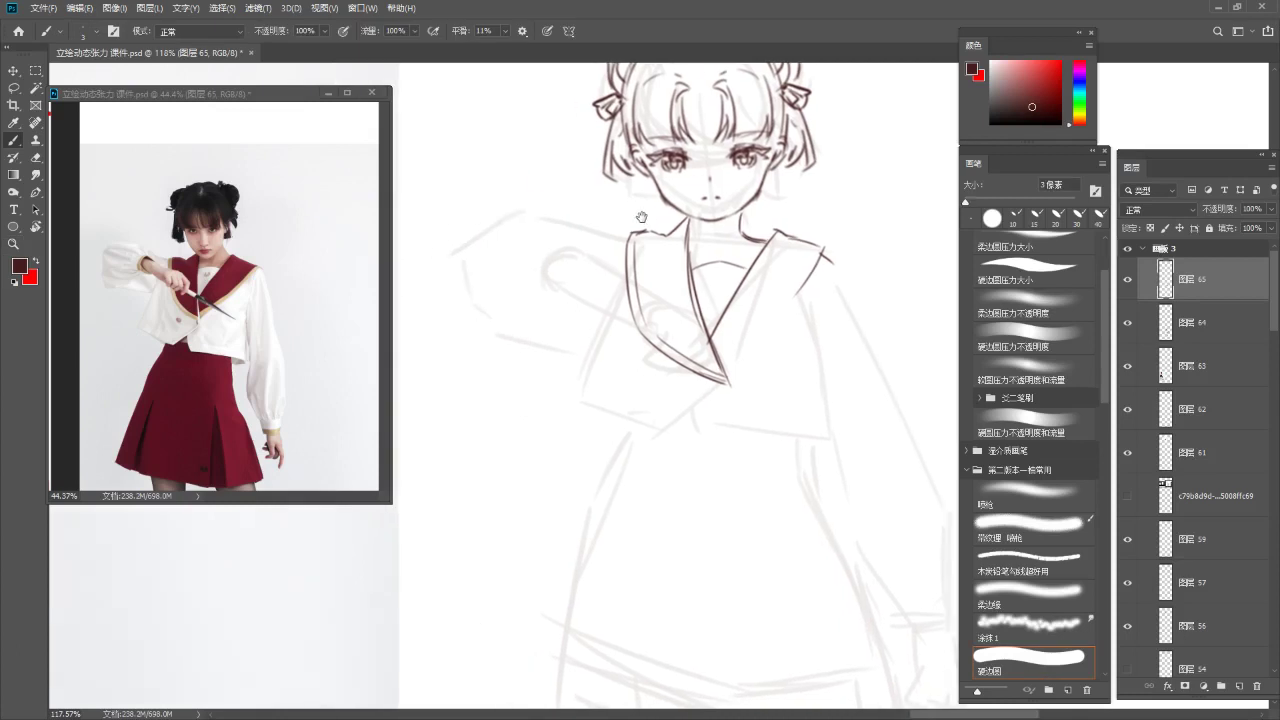
key(ctrl+z)
mouse_move(469, 252)
mouse_down()
mouse_move(517, 214)
mouse_move(585, 233)
mouse_up()
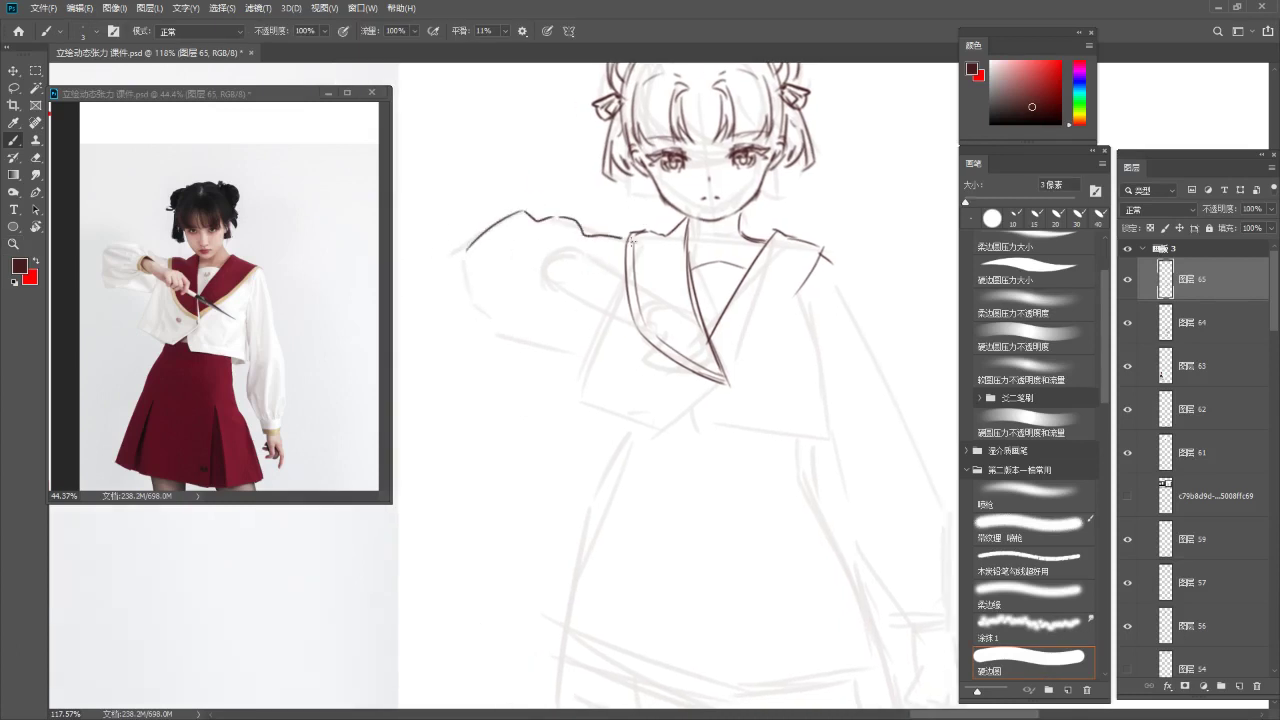
mouse_move(468, 246)
mouse_down()
mouse_move(471, 297)
mouse_move(574, 357)
mouse_up()
key(ctrl+z)
key(ctrl+z)
key(ctrl+z)
drag(495, 340, 589, 355)
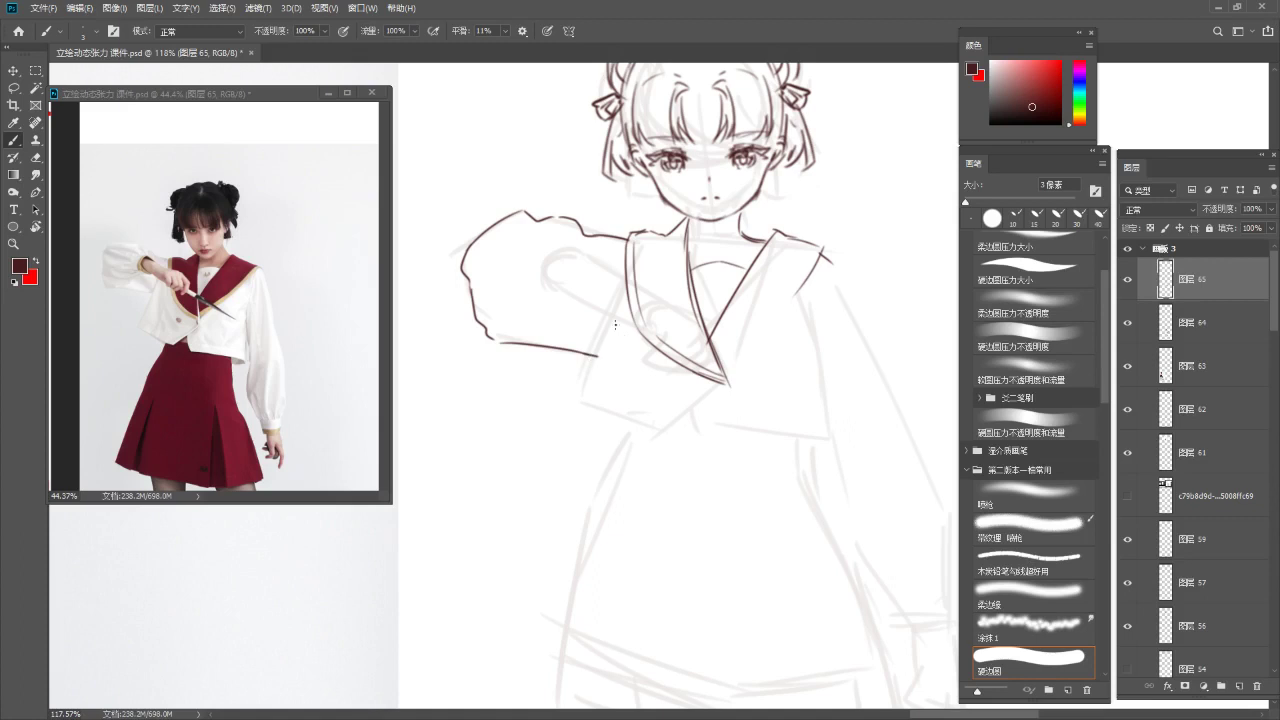
Draw the blouse's side edge below the raised sleeve and the slanted hem of its front panel
mouse_move(615, 312)
mouse_down()
mouse_move(581, 390)
mouse_move(649, 452)
mouse_up()
key(ctrl+z)
drag(572, 401, 667, 483)
key(ctrl+z)
key(ctrl+z)
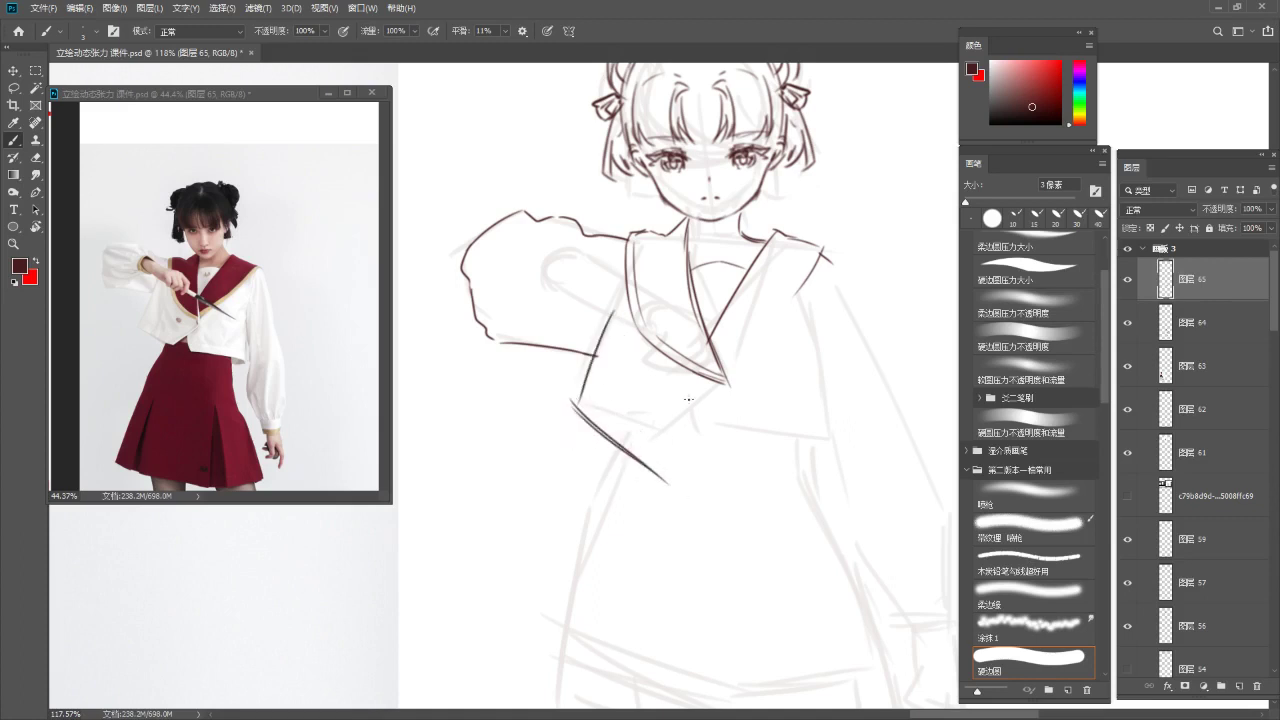
key(ctrl+z)
Close the blouse's pointed front panel with its diagonal edge and doubled hem, and add a small oval button
drag(719, 345, 731, 408)
mouse_move(667, 480)
mouse_down()
mouse_move(726, 388)
mouse_move(672, 466)
mouse_up()
key(ctrl+z)
drag(714, 407, 675, 470)
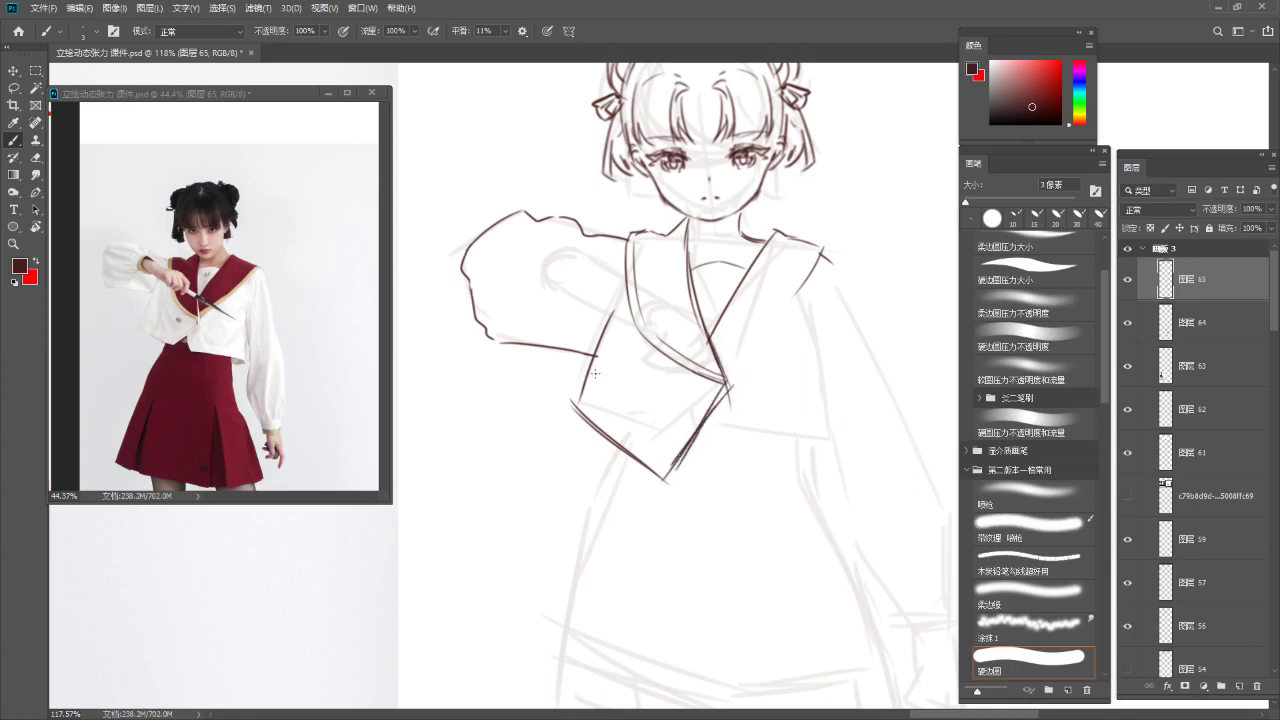
drag(570, 413, 647, 467)
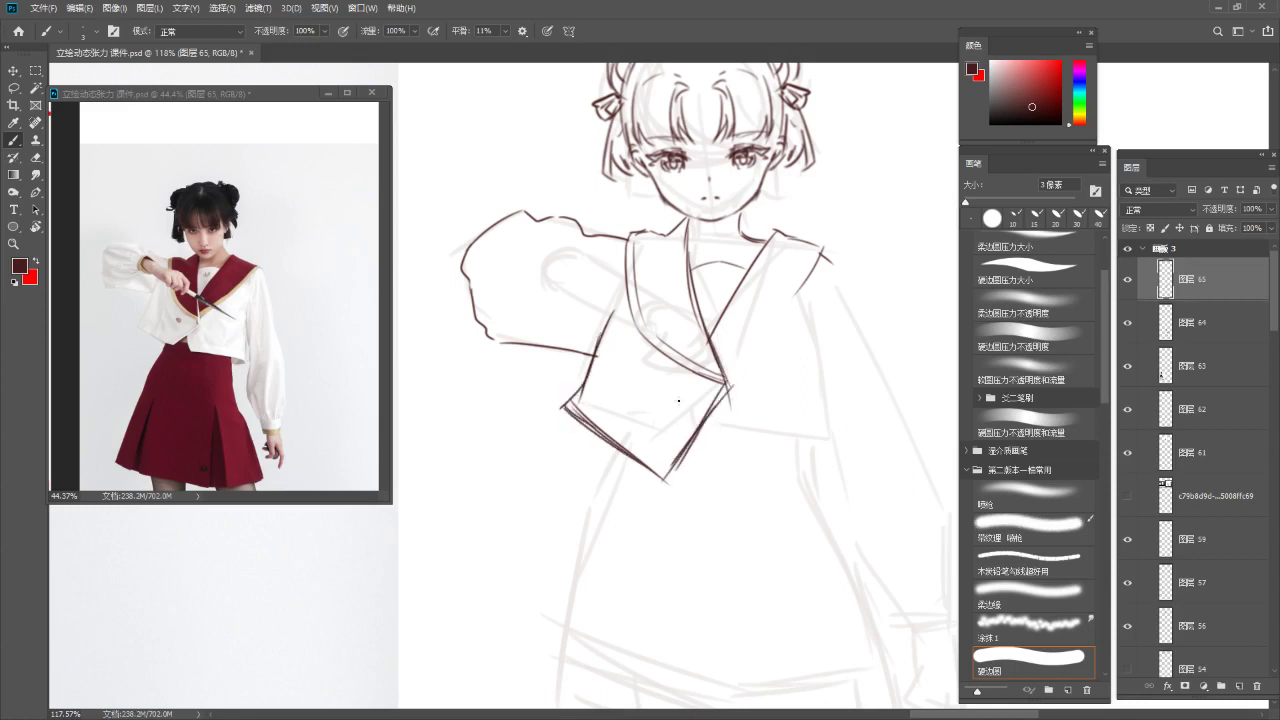
mouse_move(667, 384)
mouse_down()
mouse_move(682, 390)
mouse_move(651, 358)
mouse_up()
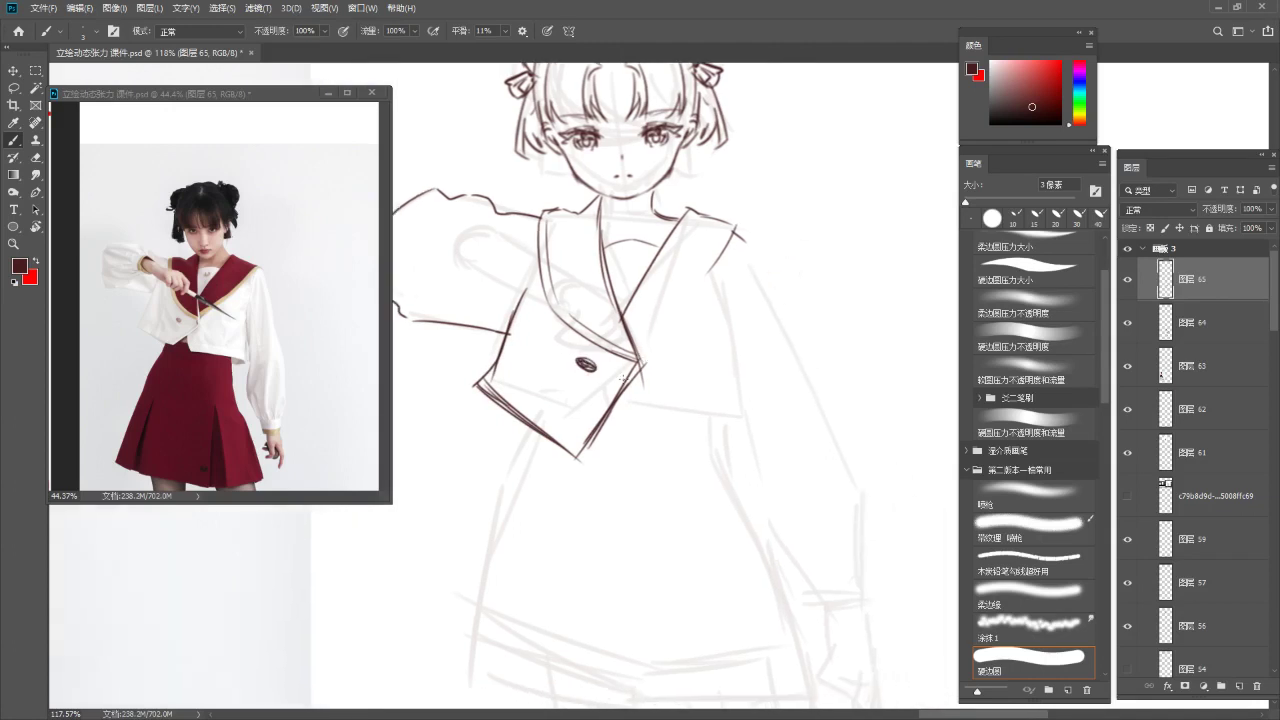
Draw the hem of the blouse's other front panel and its side edge on the lowered-arm side
key(z)
drag(640, 372, 557, 445)
mouse_move(572, 437)
mouse_down()
mouse_move(643, 411)
mouse_move(600, 376)
mouse_move(712, 378)
mouse_up()
key(ctrl+z)
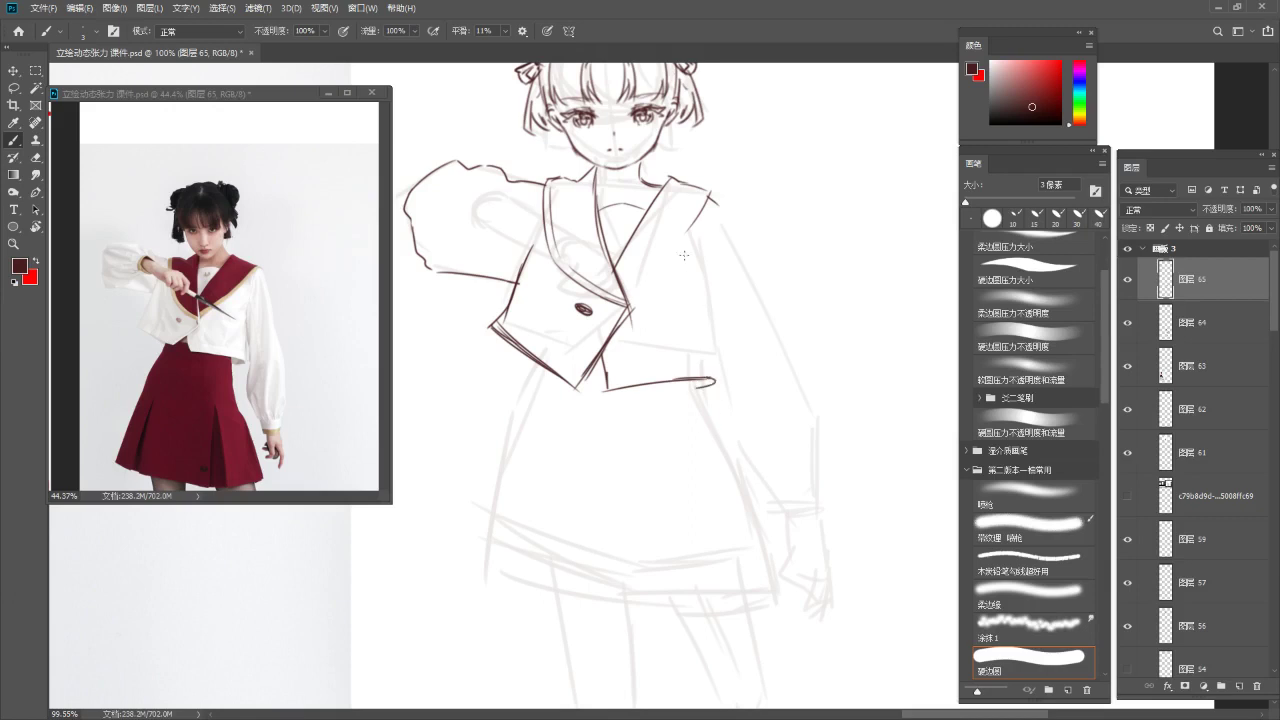
mouse_move(693, 279)
mouse_down()
mouse_move(716, 368)
mouse_move(682, 323)
mouse_move(682, 417)
mouse_up()
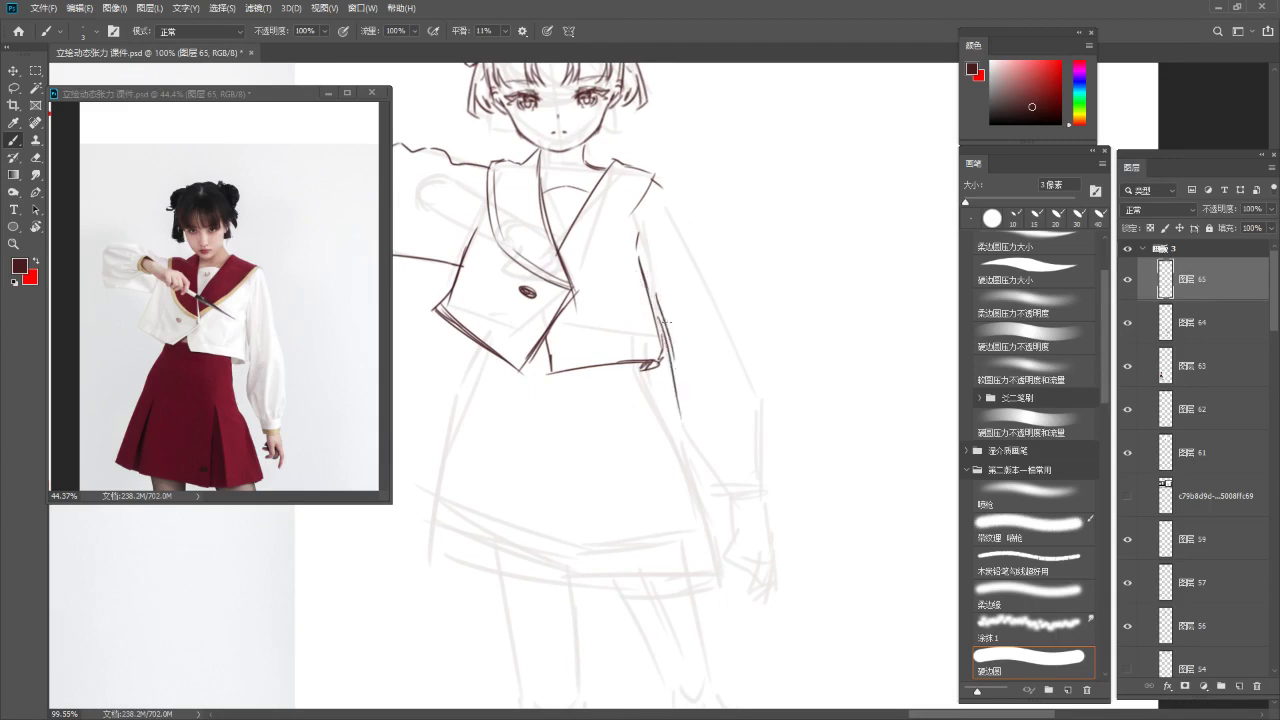
key(ctrl+z)
ctrl+click(655, 292)
click(658, 298)
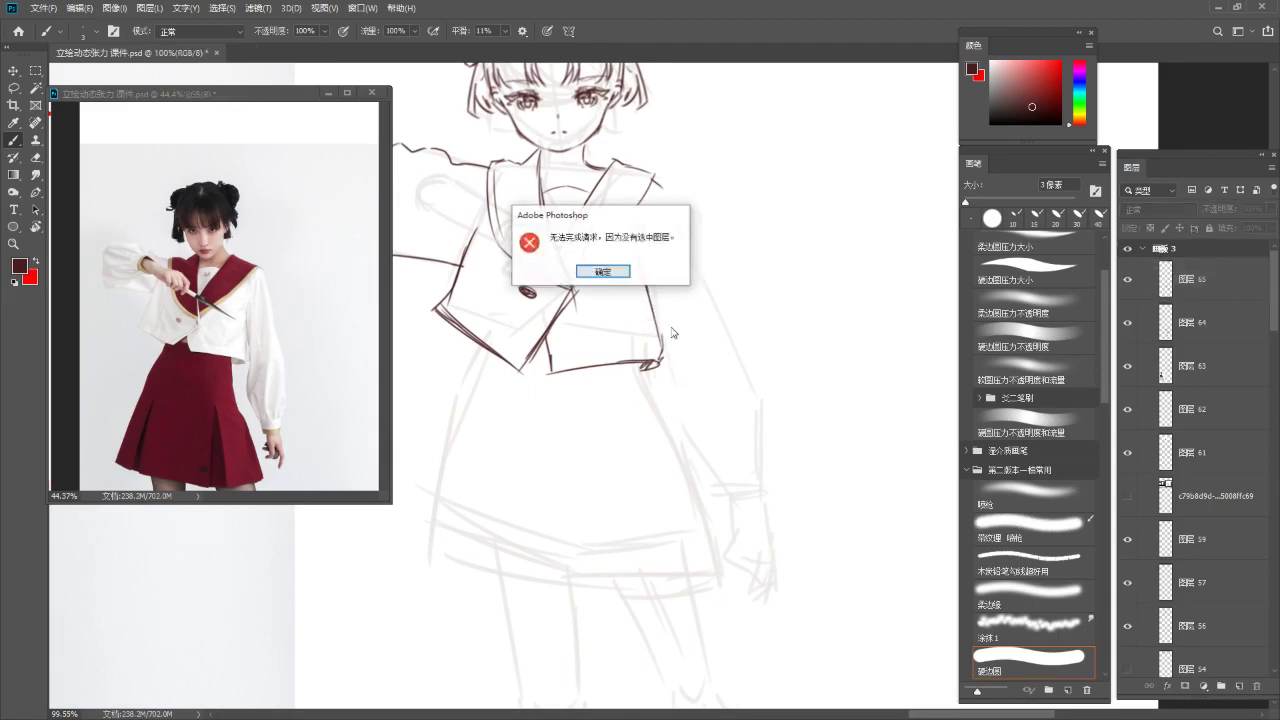
click(625, 270)
click(1191, 289)
Draw the inner edge of the lowered arm's sleeve down to the wrist and add the cuff
mouse_move(679, 304)
mouse_down()
mouse_move(663, 266)
mouse_move(653, 361)
mouse_move(689, 432)
mouse_up()
key(ctrl+z)
key(ctrl+z)
key(ctrl+z)
key(ctrl+z)
drag(652, 349, 706, 456)
key(ctrl+z)
mouse_move(663, 381)
mouse_down()
mouse_move(704, 454)
mouse_move(737, 432)
mouse_up()
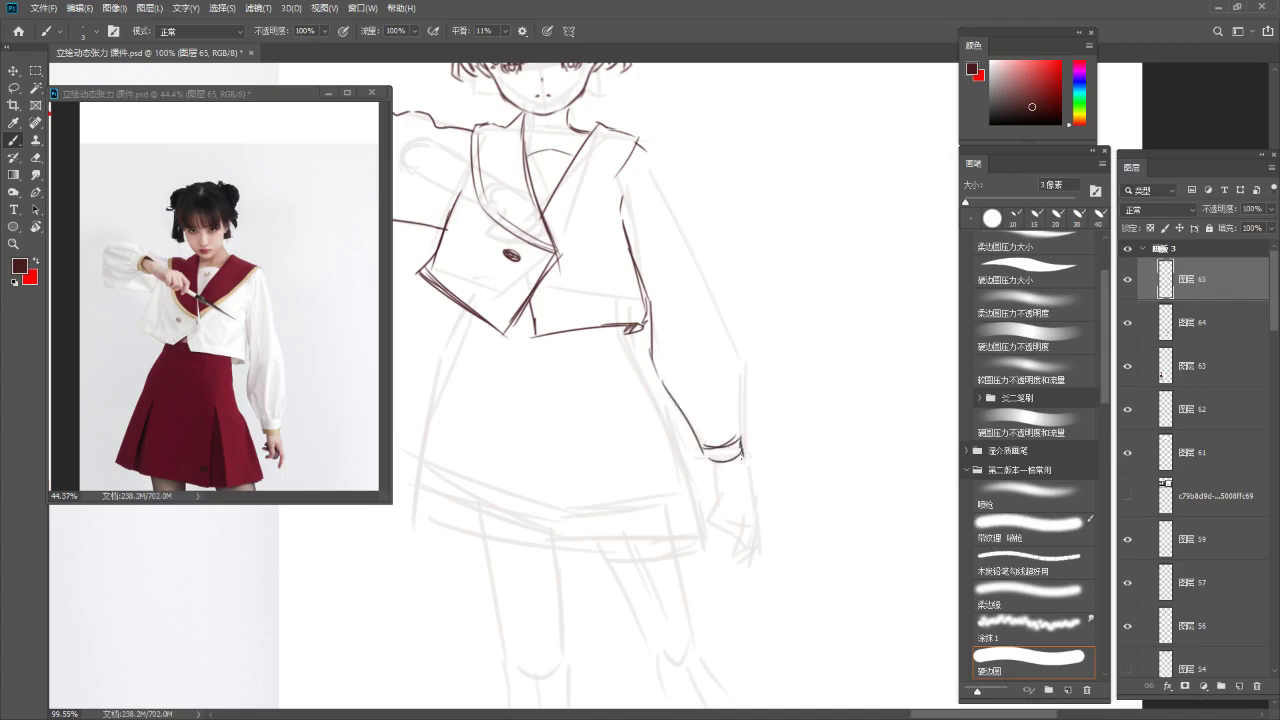
Draw the outer edge of the lowered arm's sleeve from the shoulder down to the cuff
drag(643, 175, 691, 279)
key(ctrl+z)
mouse_move(638, 144)
mouse_down()
mouse_move(693, 239)
mouse_move(674, 204)
mouse_up()
drag(665, 184, 729, 341)
key(ctrl+z)
key(ctrl+z)
drag(692, 256, 737, 351)
key(ctrl+z)
mouse_move(666, 198)
mouse_down()
mouse_move(744, 353)
mouse_move(737, 424)
mouse_up()
key(ctrl+z)
key(ctrl+z)
key(ctrl+z)
drag(723, 315, 736, 347)
mouse_move(738, 341)
mouse_down()
mouse_move(737, 404)
mouse_move(725, 344)
mouse_up()
key(ctrl+z)
Draw the outer edge and parallel trim line of the collar flap on the lowered-arm side
key(z)
drag(713, 392, 695, 307)
key(b)
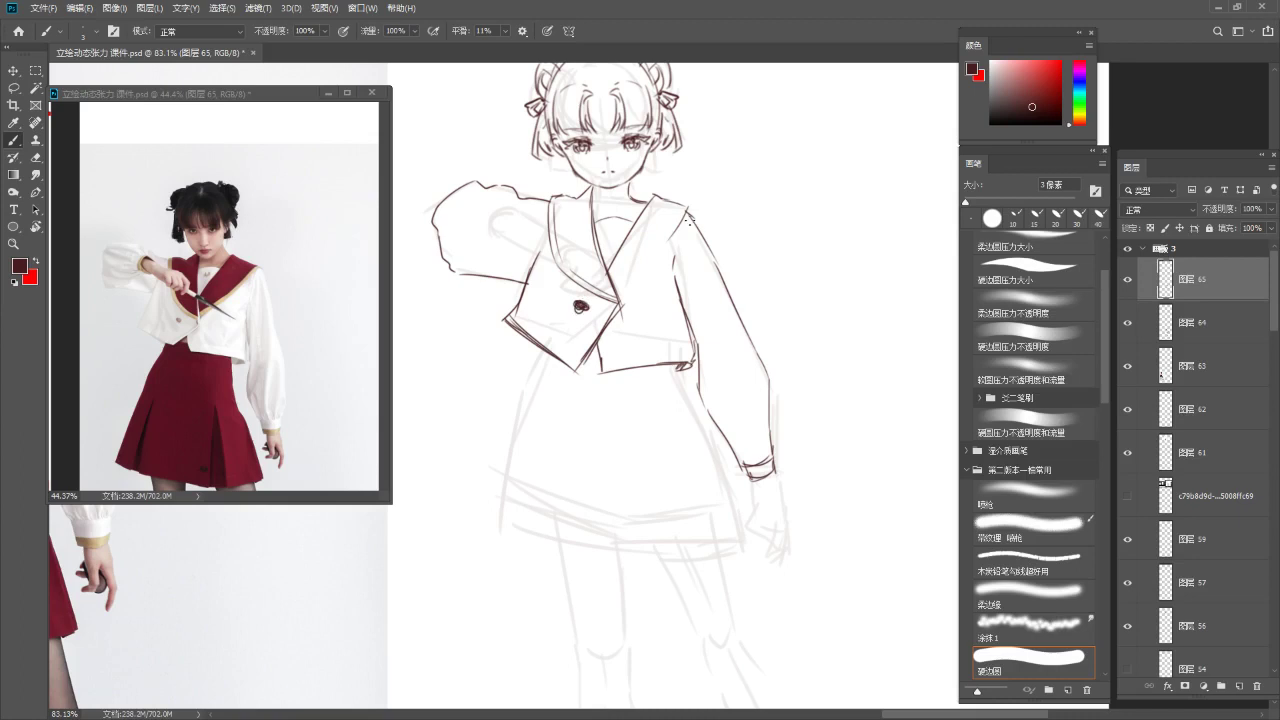
drag(686, 211, 624, 302)
key(ctrl+z)
key(ctrl+z)
mouse_move(660, 254)
mouse_down()
mouse_move(624, 298)
mouse_move(669, 242)
mouse_move(660, 262)
mouse_move(676, 254)
mouse_up()
Bring the skirt into view in the reference photo and draw the skirt's outer edge below the raised arm
key(z)
key(b)
drag(590, 356, 604, 296)
drag(317, 387, 326, 277)
click(552, 308)
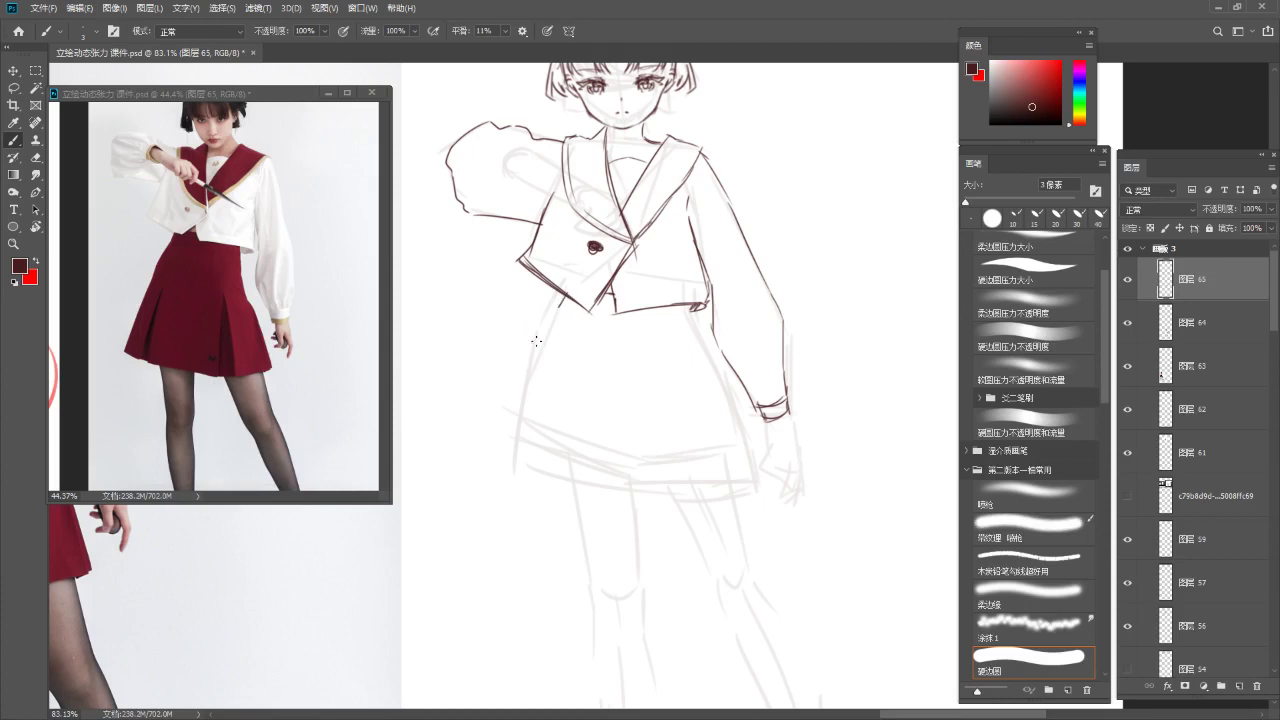
mouse_move(535, 345)
mouse_down()
mouse_move(516, 455)
mouse_move(541, 470)
mouse_up()
Draw the narrow pleat near the skirt's outer edge on the raised-arm side
drag(575, 338, 552, 468)
key(ctrl+z)
mouse_move(569, 368)
mouse_down()
mouse_move(574, 480)
mouse_move(562, 475)
mouse_move(654, 502)
mouse_up()
key(ctrl+z)
key(ctrl+z)
key(ctrl+z)
key(ctrl+z)
Draw the skirt's curved hem and the front pleat line on the lowered-arm side
drag(566, 482, 691, 498)
drag(668, 346, 678, 496)
key(ctrl+z)
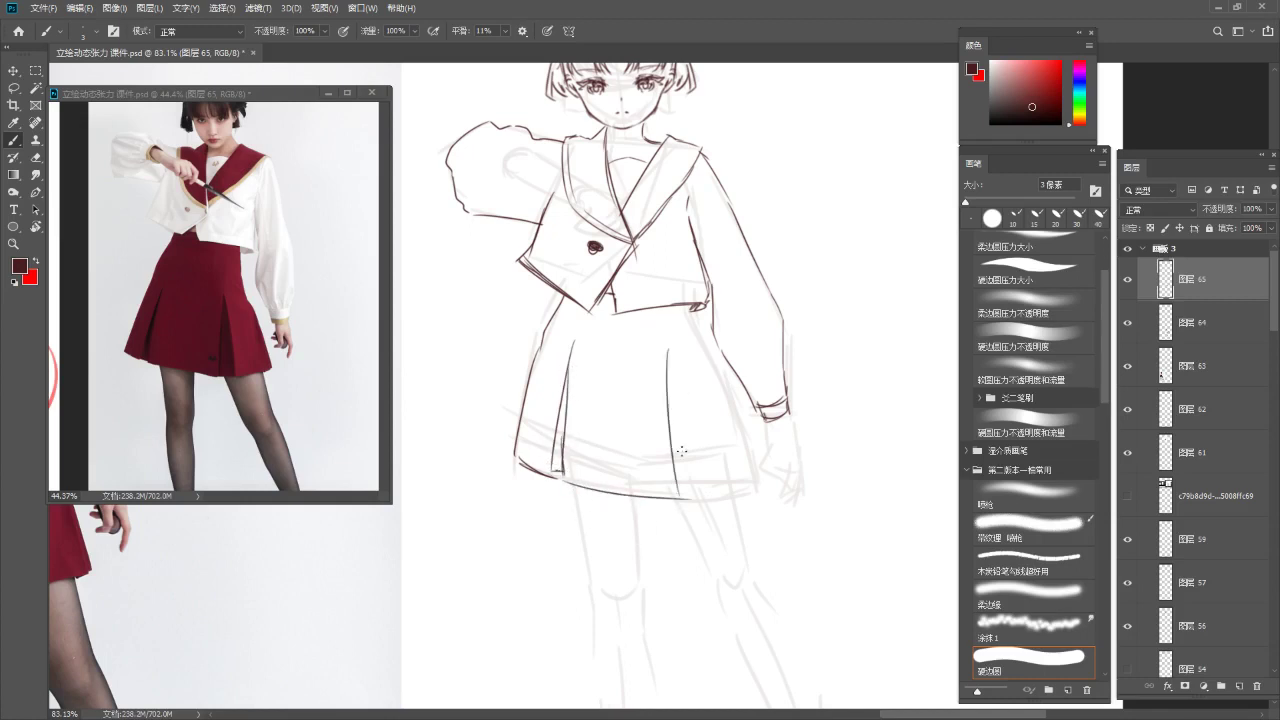
key(ctrl+z)
drag(670, 410, 694, 497)
key(ctrl+z)
drag(710, 388, 713, 394)
key(ctrl+z)
Draw the skirt's outer edge on the lowered-arm side from the blouse hem down to the skirt hem
mouse_move(695, 306)
mouse_down()
mouse_move(696, 373)
mouse_move(699, 360)
mouse_move(733, 427)
mouse_up()
key(ctrl+z)
mouse_move(713, 399)
mouse_down()
mouse_move(762, 473)
mouse_move(722, 416)
mouse_up()
key(ctrl+z)
key(ctrl+z)
key(ctrl+z)
mouse_move(693, 309)
mouse_down()
mouse_move(695, 347)
mouse_move(750, 434)
mouse_up()
key(ctrl+z)
key(ctrl+z)
drag(713, 380, 756, 479)
mouse_move(731, 407)
mouse_down()
mouse_move(757, 482)
mouse_move(711, 389)
mouse_move(733, 413)
mouse_up()
key(ctrl+z)
key(ctrl+z)
Bring the legs into view in the drawing and reference photo, and draw the thigh and knee curve on the raised-arm side
drag(733, 413, 651, 480)
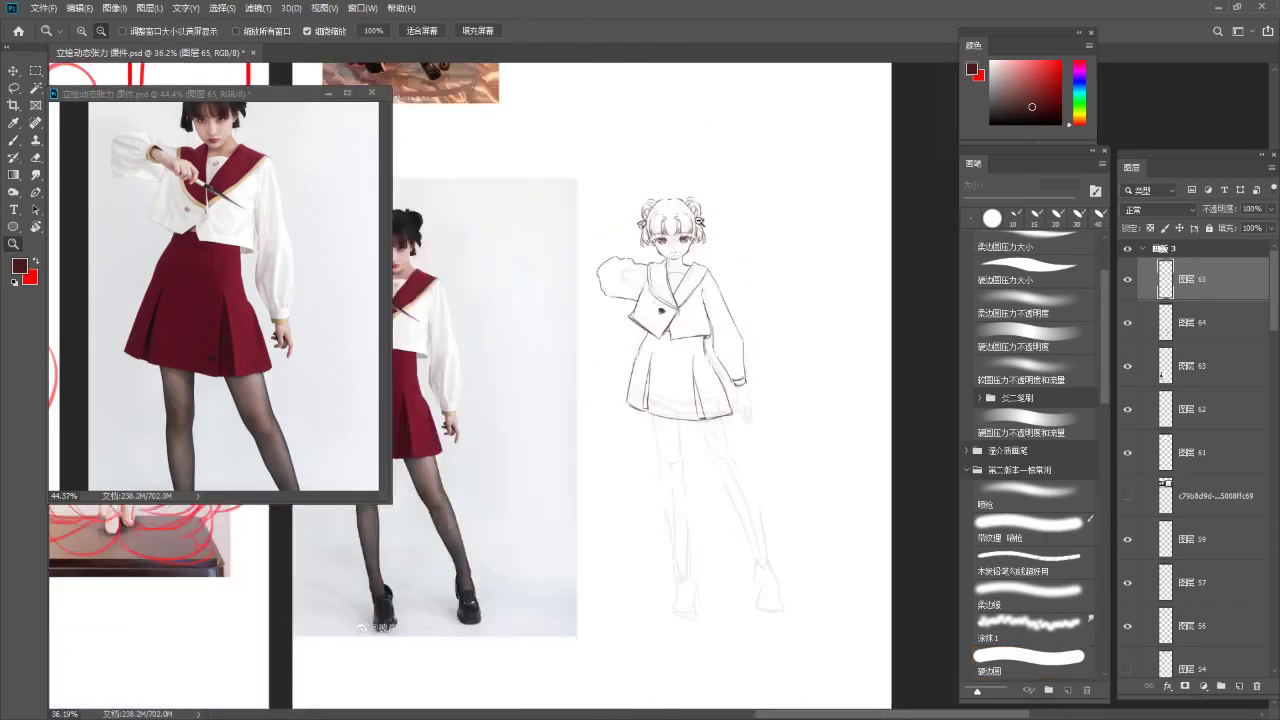
mouse_move(670, 345)
mouse_down()
mouse_move(697, 343)
mouse_move(662, 214)
mouse_up()
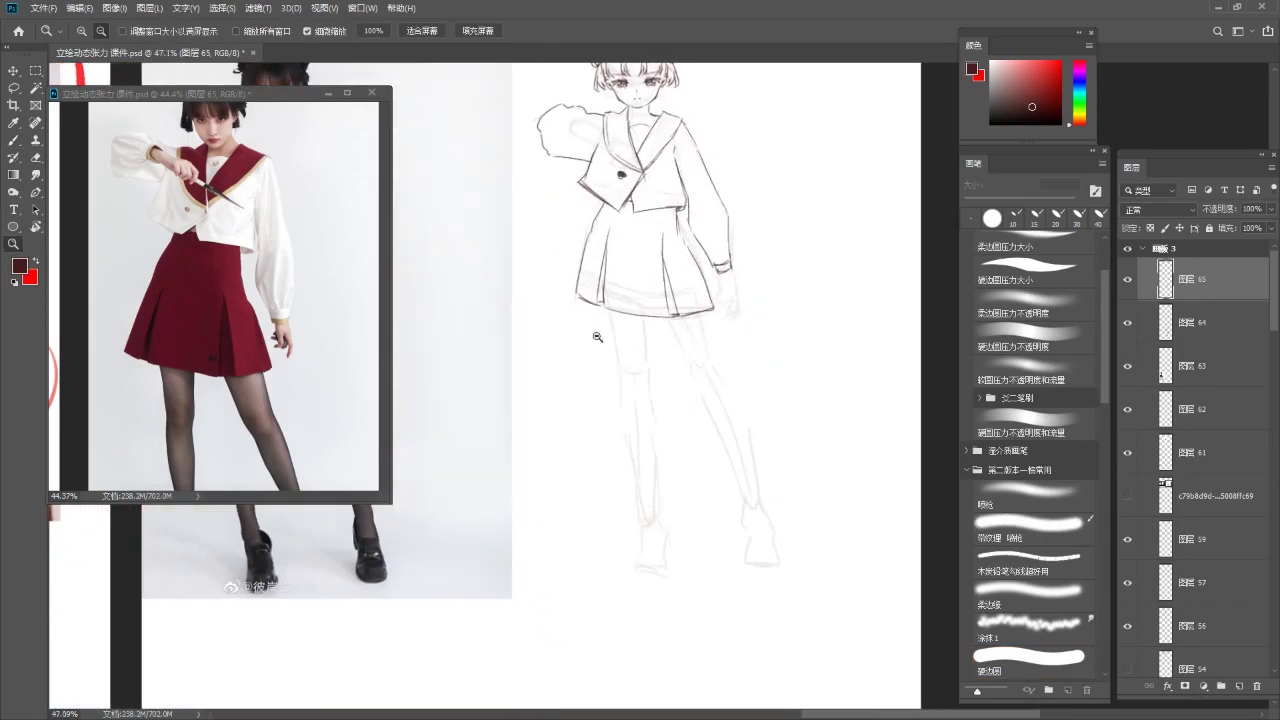
drag(266, 332, 400, 285)
drag(658, 327, 676, 327)
mouse_move(668, 330)
mouse_down()
mouse_move(650, 282)
mouse_move(671, 283)
mouse_move(609, 332)
mouse_up()
key(ctrl+z)
drag(619, 259, 623, 345)
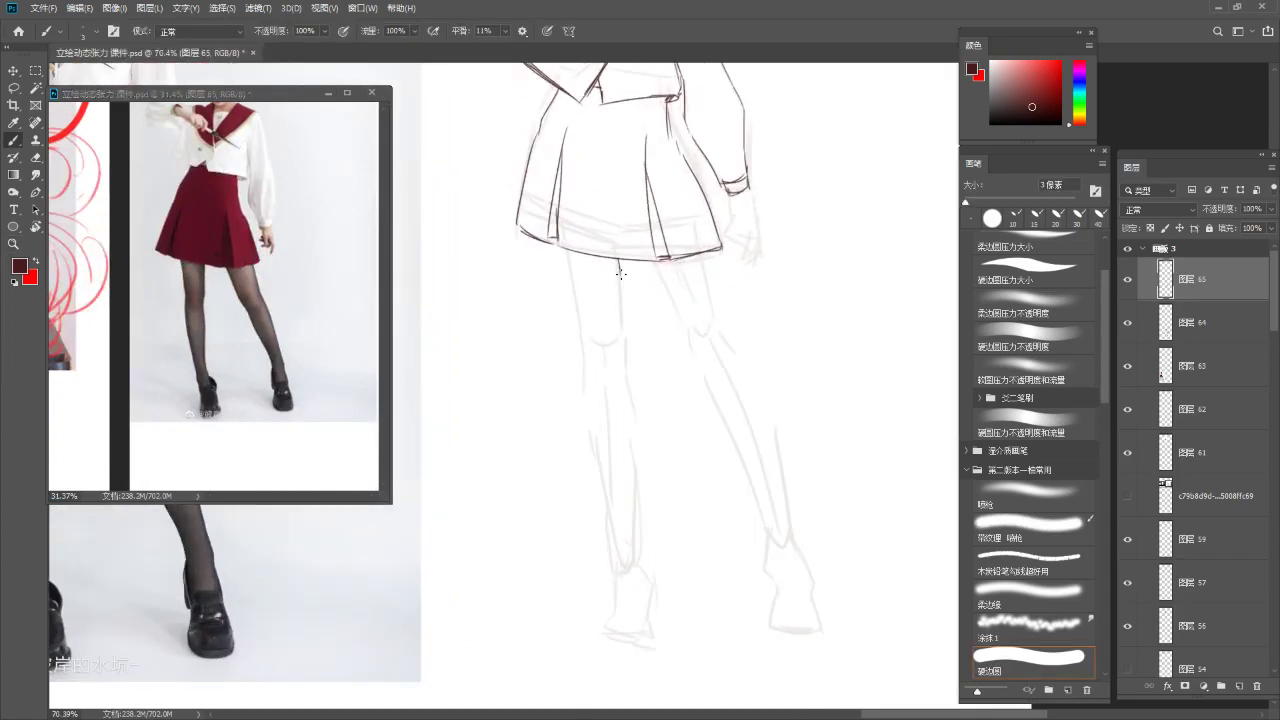
mouse_move(570, 256)
mouse_down()
mouse_move(583, 348)
mouse_move(579, 301)
mouse_move(591, 342)
mouse_move(622, 338)
mouse_move(624, 370)
mouse_up()
Draw the inner calf line of the raised-arm-side leg from the knee down to the ankle
drag(632, 430, 631, 534)
key(ctrl+z)
drag(624, 348, 640, 539)
key(ctrl+z)
key(ctrl+z)
key(ctrl+z)
drag(632, 434, 644, 572)
key(ctrl+z)
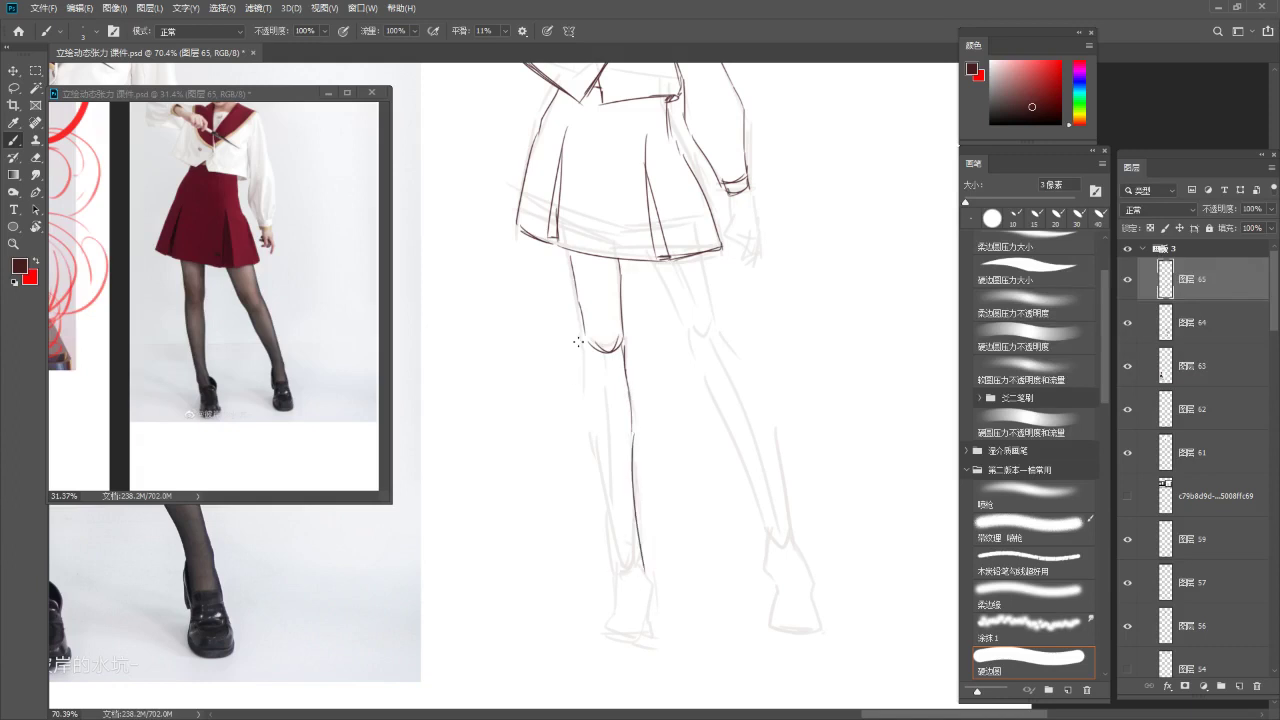
Draw the outer calf line of the raised-arm-side leg and close it with a small curve at the ankle
drag(571, 410, 585, 426)
key(ctrl+z)
key(ctrl+z)
drag(586, 342, 592, 454)
key(ctrl+z)
mouse_move(586, 388)
mouse_down()
mouse_move(624, 570)
mouse_move(643, 551)
mouse_up()
drag(704, 443, 673, 420)
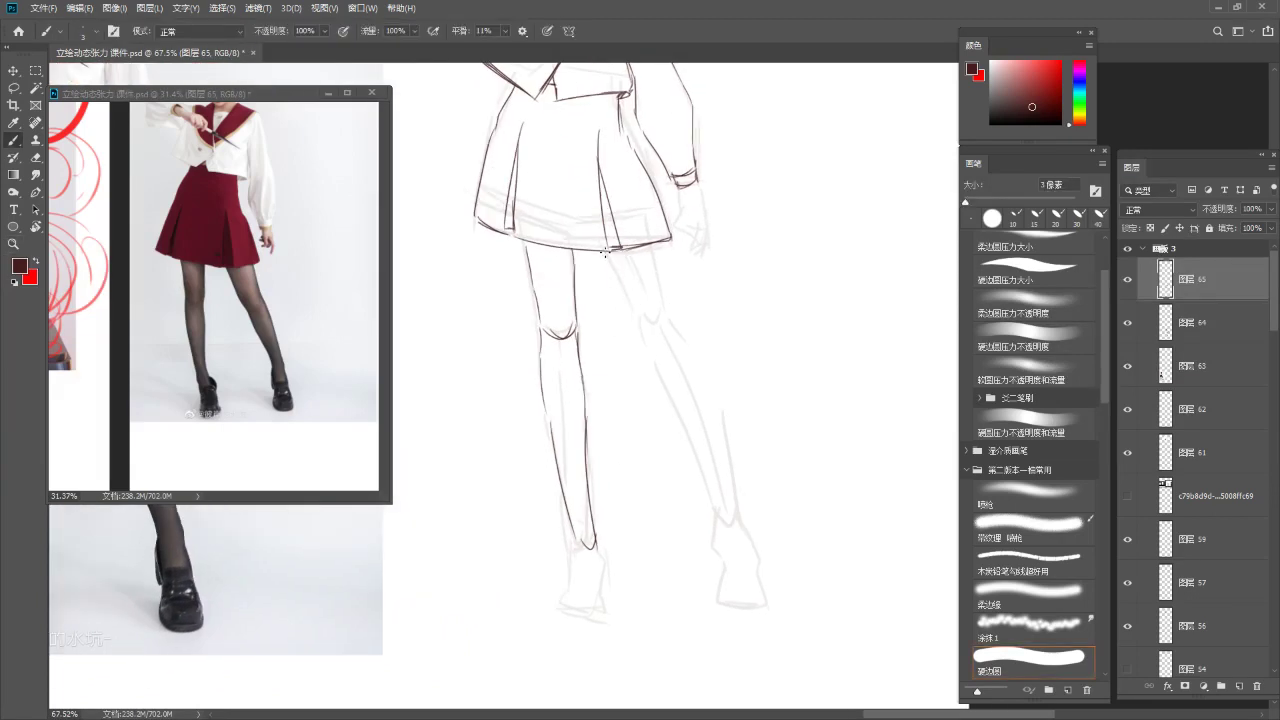
Draw the thigh of the lowered-arm-side leg from the skirt hem down to the rounded knee
mouse_move(606, 254)
mouse_down()
mouse_move(638, 318)
mouse_move(670, 325)
mouse_move(667, 310)
mouse_up()
key(ctrl+z)
key(ctrl+z)
mouse_move(651, 249)
mouse_down()
mouse_move(666, 312)
mouse_move(643, 261)
mouse_up()
key(ctrl+z)
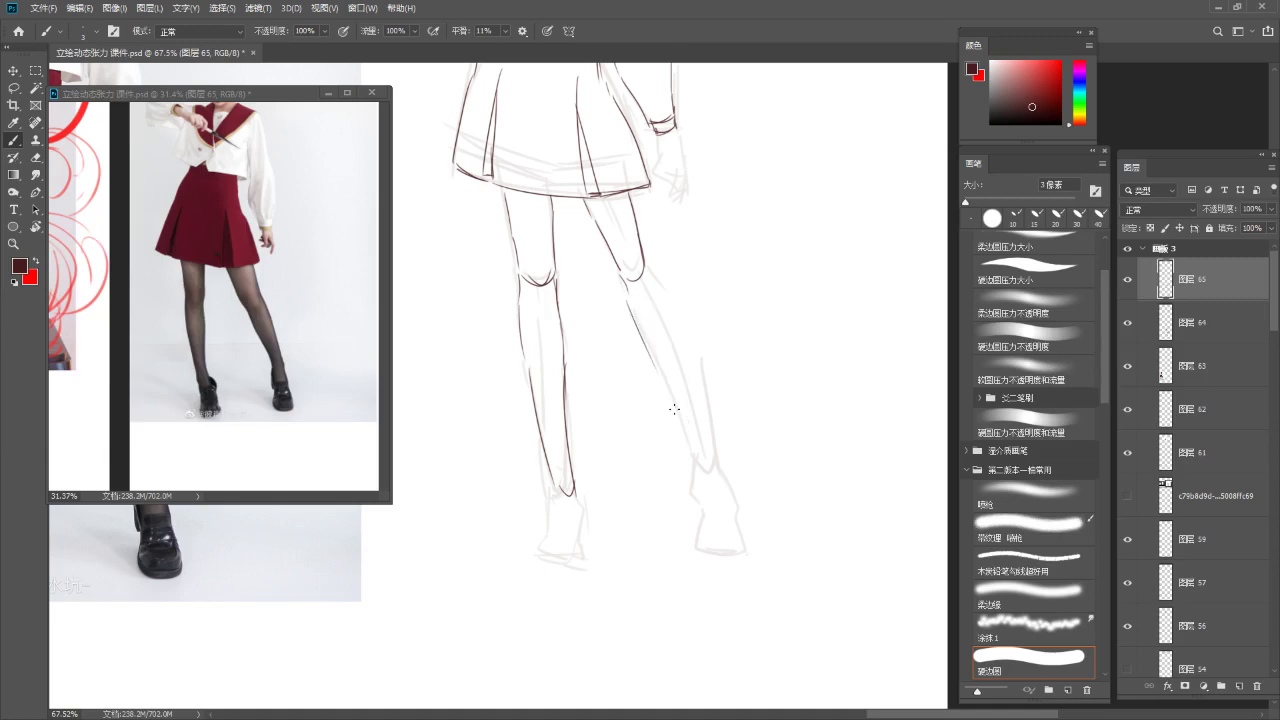
Draw the calf contours of the lowered-arm-side leg down to the ankle and check the whole figure
drag(638, 318, 707, 450)
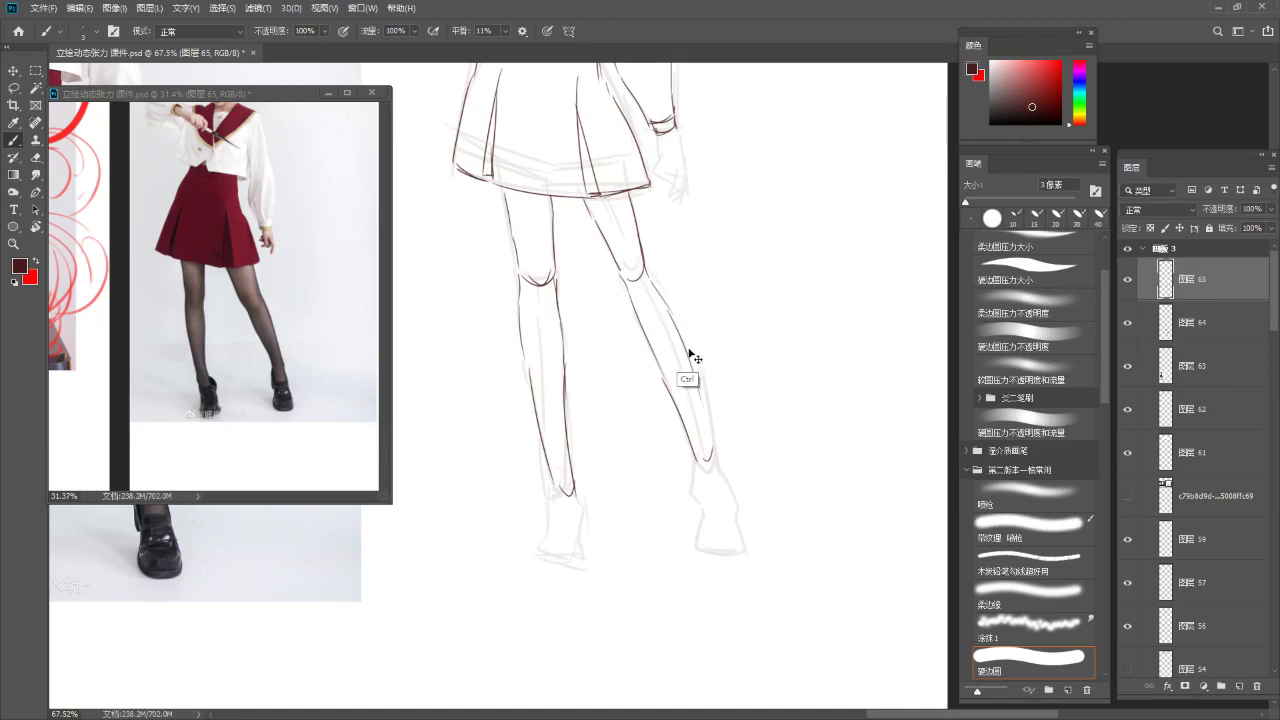
mouse_move(688, 356)
mouse_down()
mouse_move(712, 443)
mouse_move(669, 497)
mouse_move(625, 510)
mouse_up()
key(z)
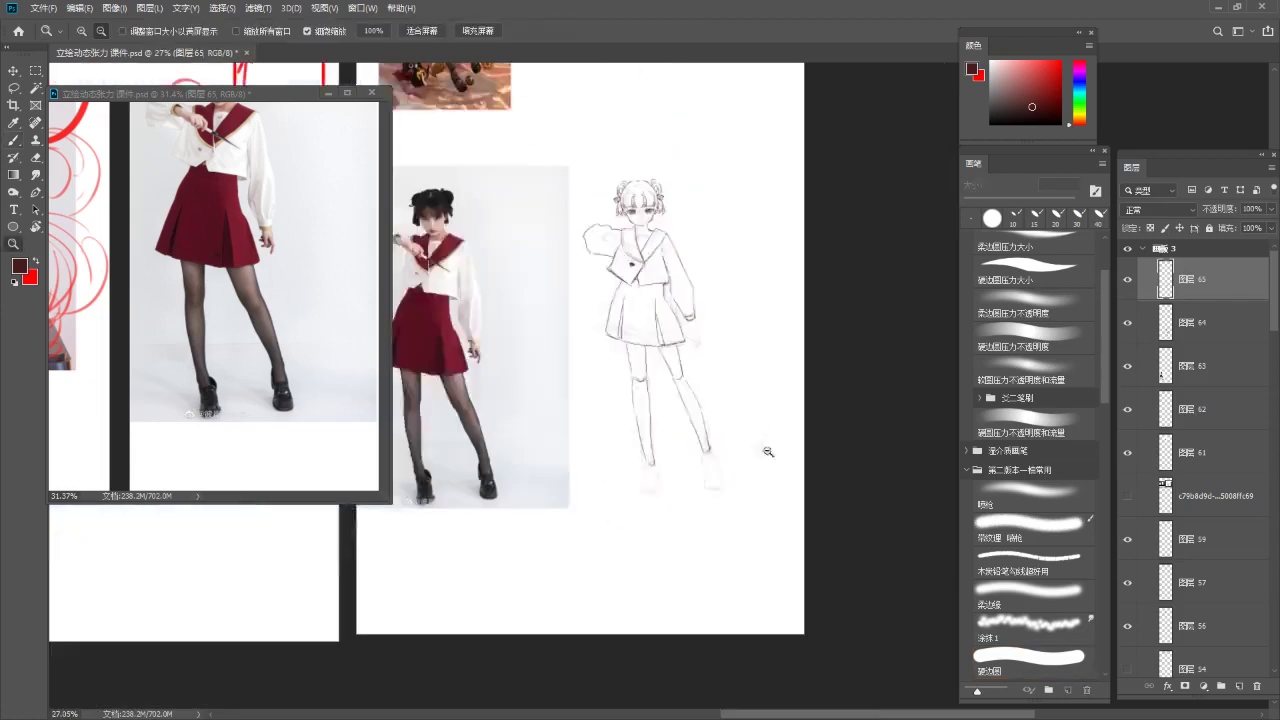
mouse_move(695, 467)
mouse_down()
mouse_move(730, 438)
mouse_move(704, 424)
mouse_up()
key(b)
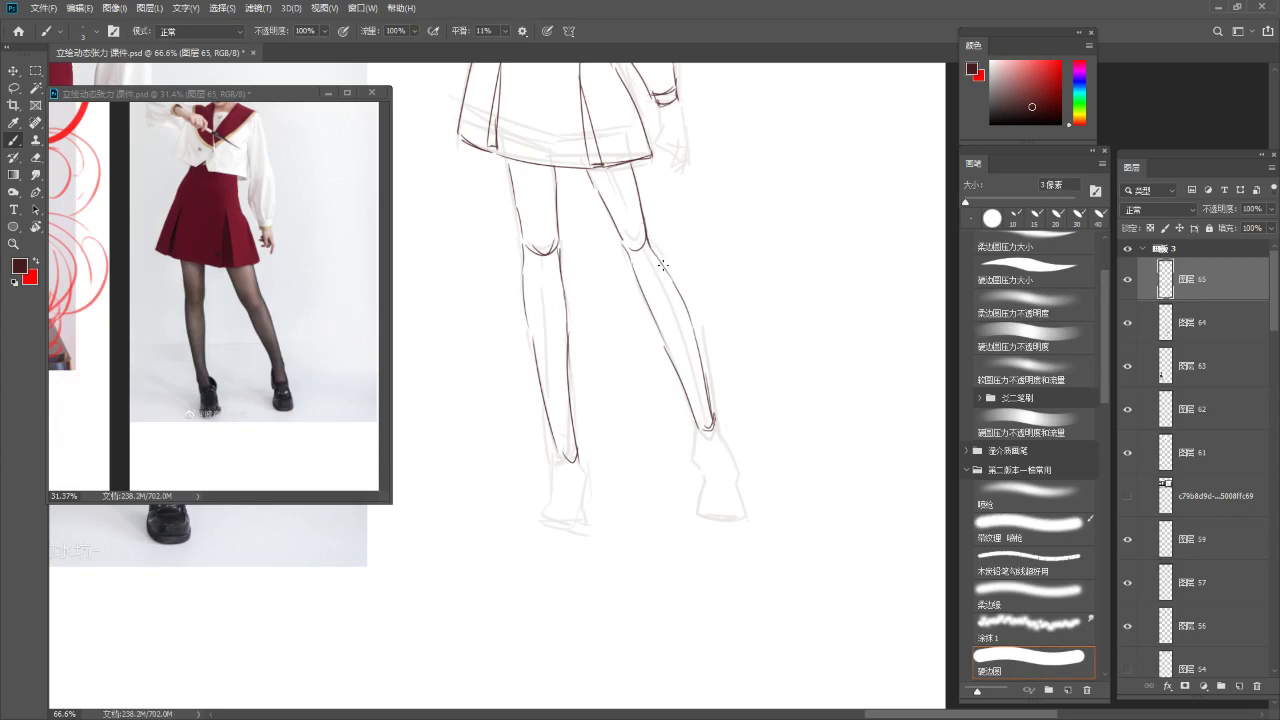
Switch to the 平笔2 brush and go over the outer thigh line of the lowered-arm-side leg with a thicker stroke
scroll(1098, 402, down, 5)
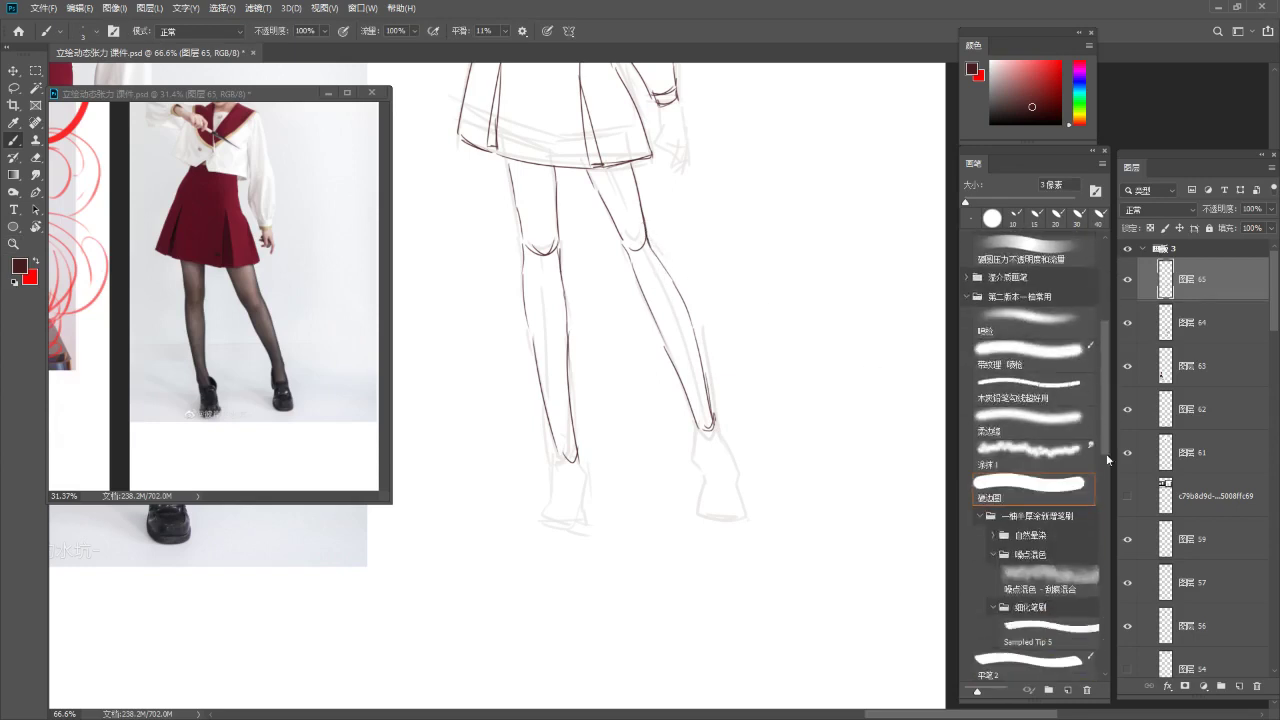
click(1040, 660)
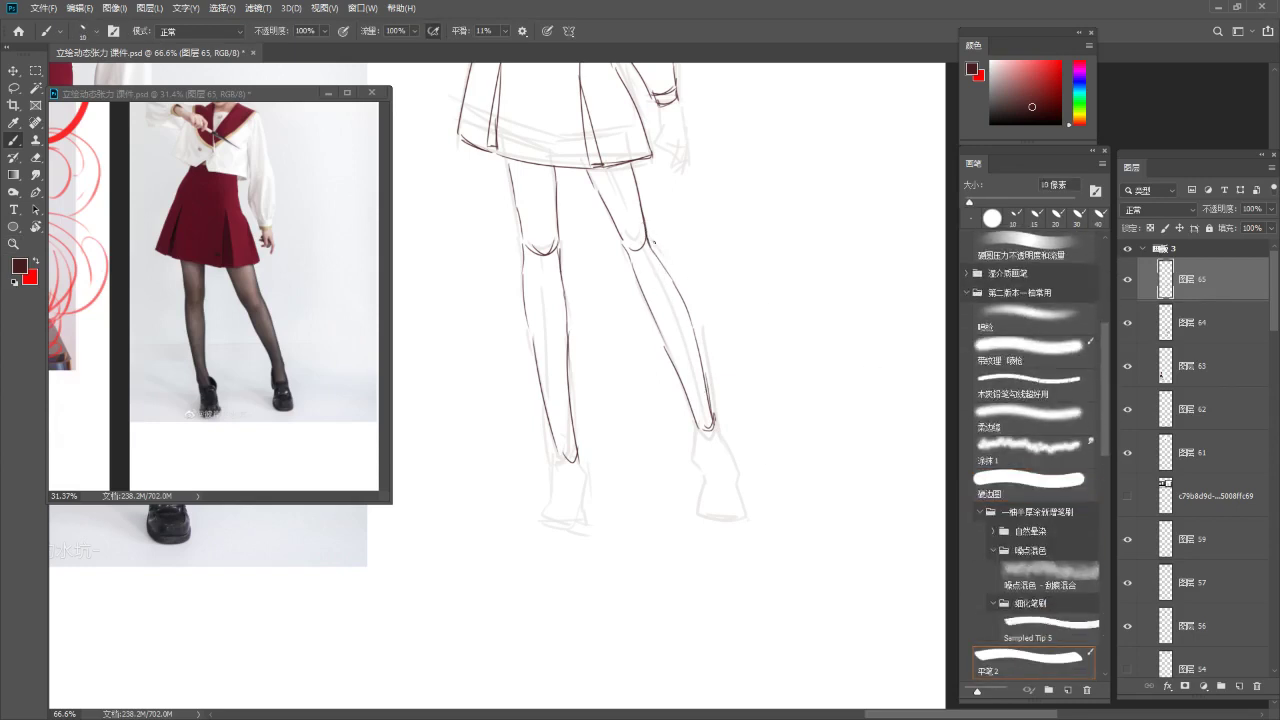
drag(632, 165, 647, 235)
mouse_move(589, 171)
mouse_down()
mouse_move(660, 260)
mouse_move(692, 331)
mouse_up()
key(ctrl+z)
key(ctrl+z)
key(ctrl+z)
key(ctrl+z)
Thicken the outer calf line of the lowered-arm-side leg from the knee down to the ankle
drag(657, 257, 714, 411)
key(ctrl+z)
drag(690, 312, 715, 414)
drag(627, 252, 650, 310)
key(ctrl+z)
key(ctrl+z)
key(ctrl+z)
key(p)
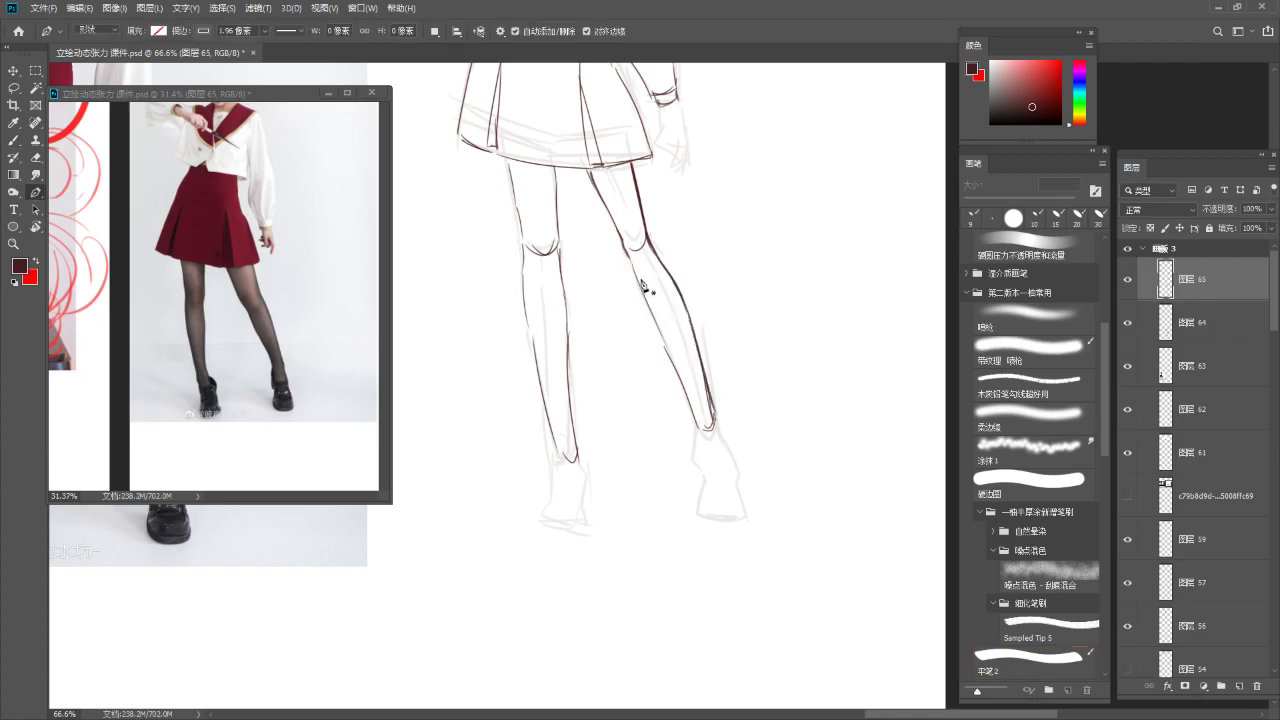
Thicken the inner calf line of the lowered-arm-side leg down to the heel
key(b)
drag(626, 262, 706, 438)
key(ctrl+z)
key(ctrl+z)
mouse_move(671, 354)
mouse_down()
mouse_move(711, 433)
mouse_move(704, 473)
mouse_up()
key(ctrl+z)
Outline the shoe of the lowered-arm-side foot, from the ankle around the toe
drag(713, 425, 726, 454)
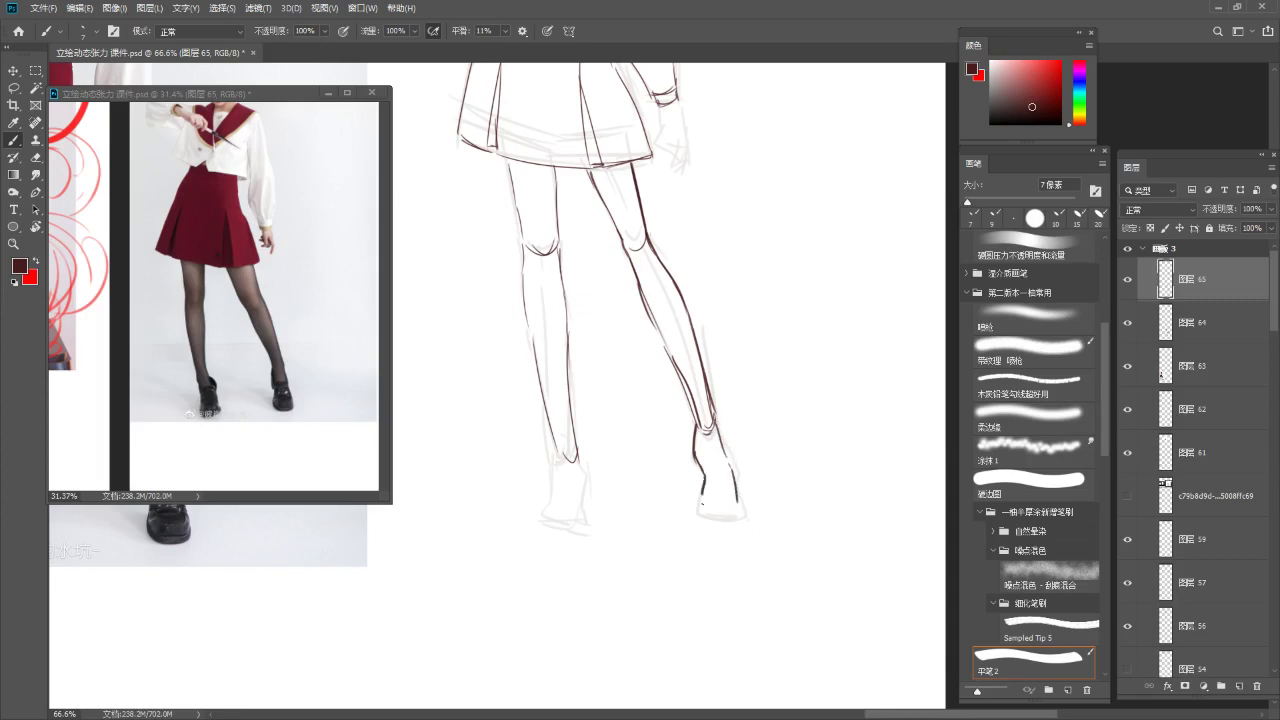
key(ctrl+z)
drag(740, 506, 711, 507)
key(ctrl+z)
Go over both thigh lines of the raised-arm-side leg with thicker strokes
mouse_move(729, 457)
mouse_down()
mouse_move(742, 499)
mouse_move(660, 566)
mouse_move(671, 574)
mouse_move(652, 461)
mouse_up()
key(b)
drag(530, 190, 537, 268)
key(ctrl+z)
drag(528, 188, 536, 260)
drag(566, 219, 570, 268)
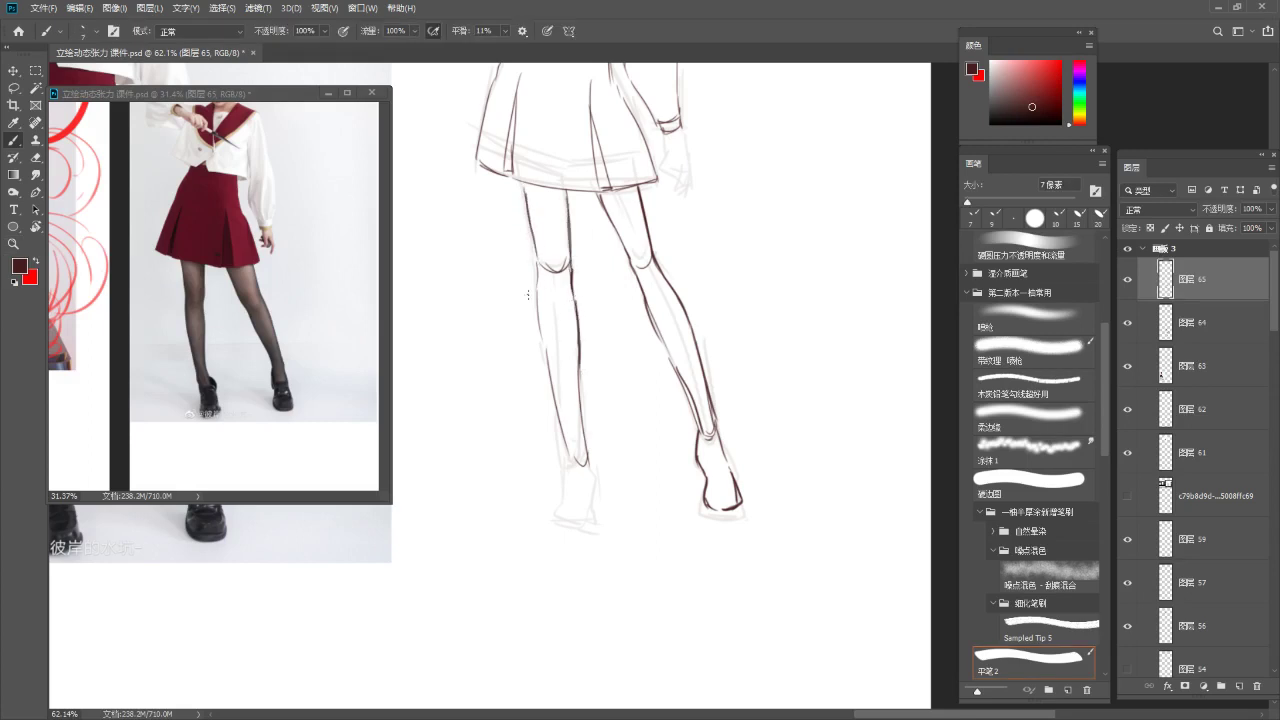
key(ctrl+z)
Thicken the calf contours of the raised-arm-side leg and outline its shoe with a dark heel accent
drag(536, 278, 577, 521)
key(ctrl+z)
key(ctrl+z)
key(ctrl+z)
key(ctrl+z)
key(ctrl+z)
key(ctrl+z)
drag(588, 464, 594, 508)
key(ctrl+z)
key(ctrl+z)
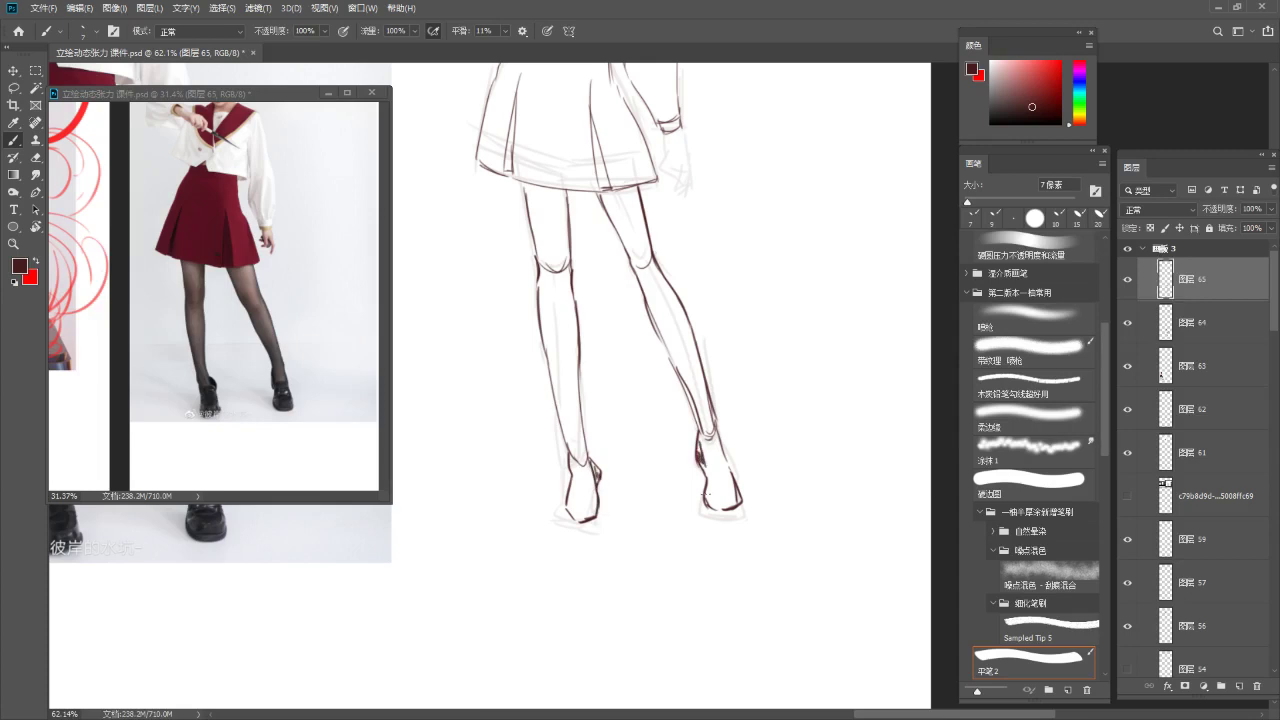
Check the whole figure and erase the curved construction lines at both knees
ctrl+drag(702, 500, 656, 552)
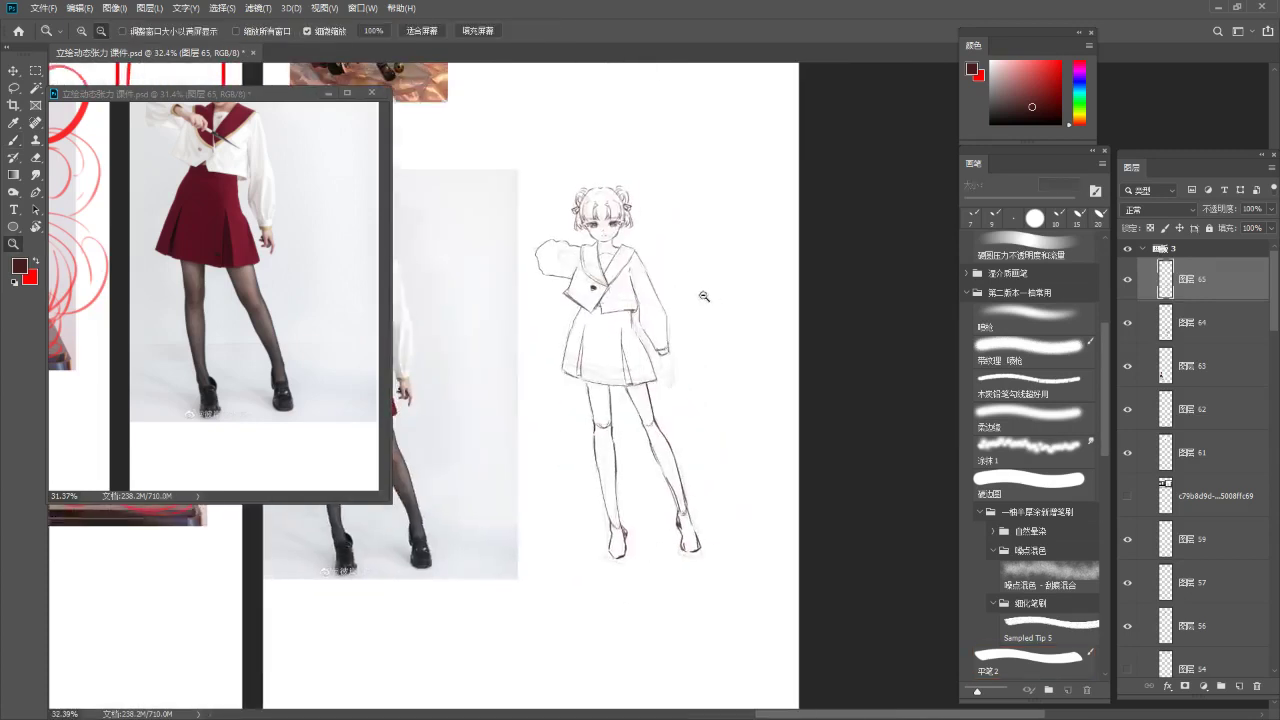
drag(592, 281, 629, 266)
drag(611, 351, 596, 178)
key(e)
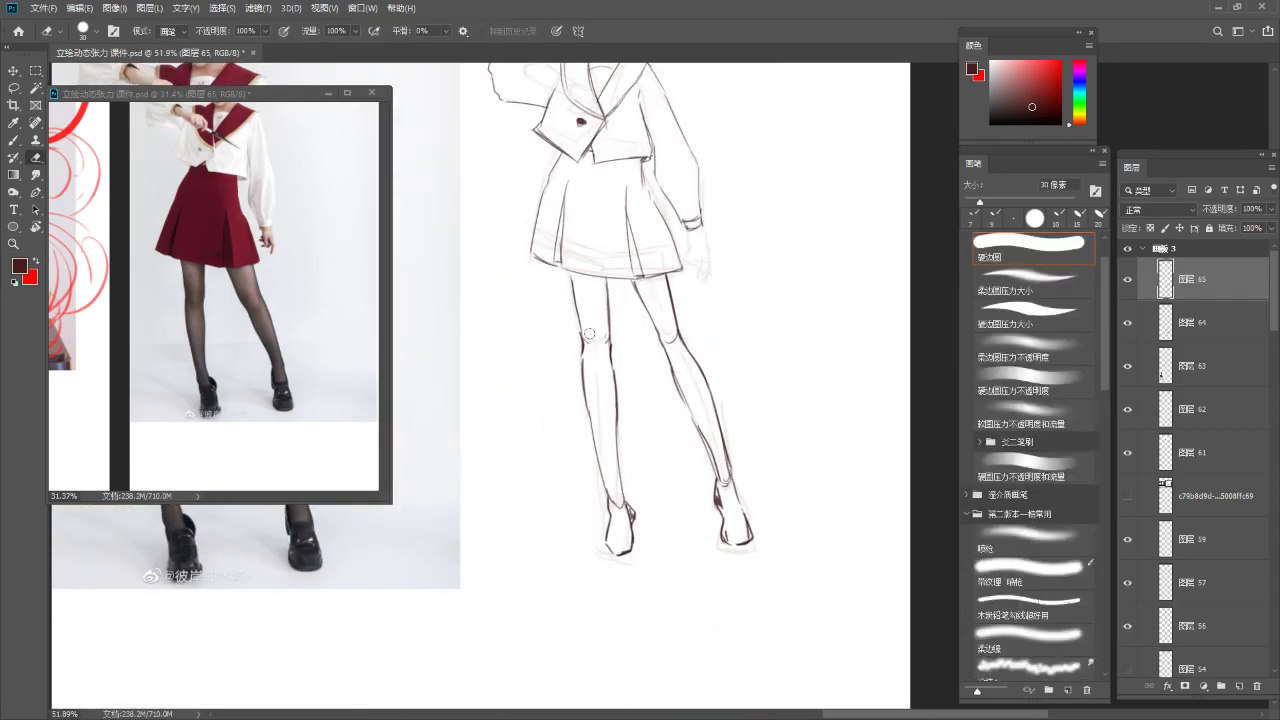
drag(677, 340, 679, 346)
key(b)
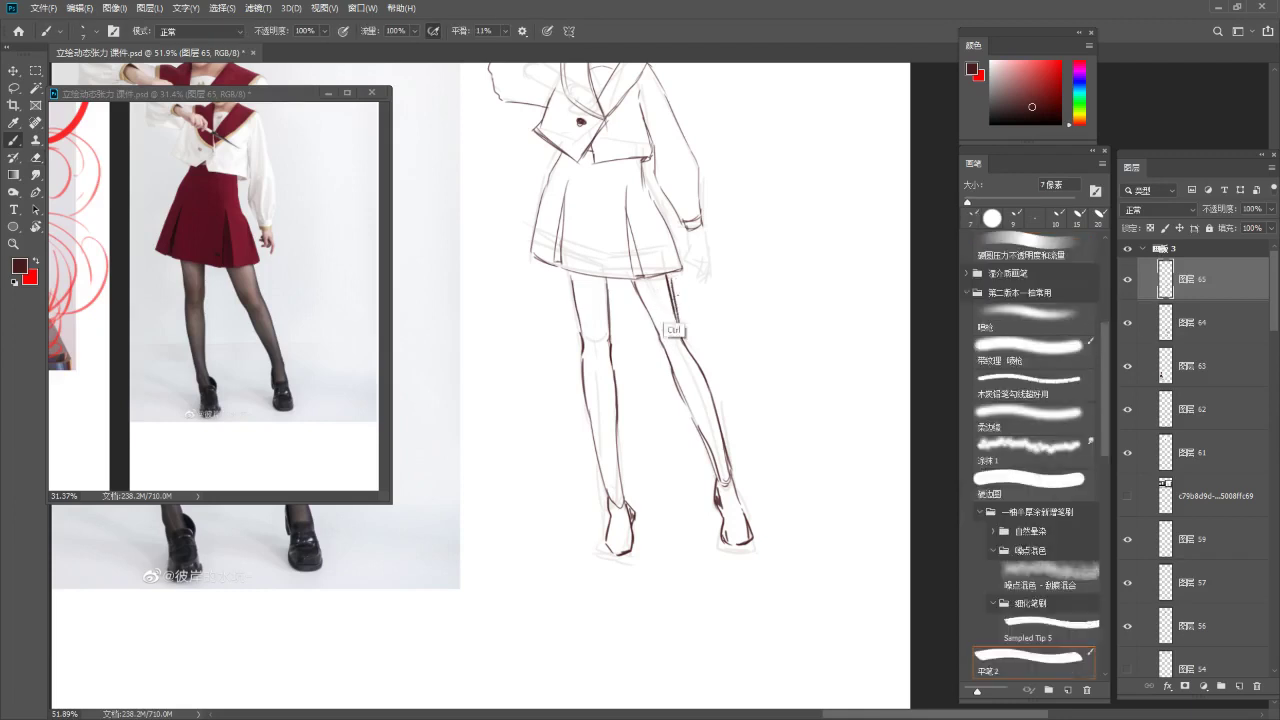
Bring the upper body into view in the drawing and reference photo, and draw the raised arm's sleeve opening
drag(666, 311, 680, 555)
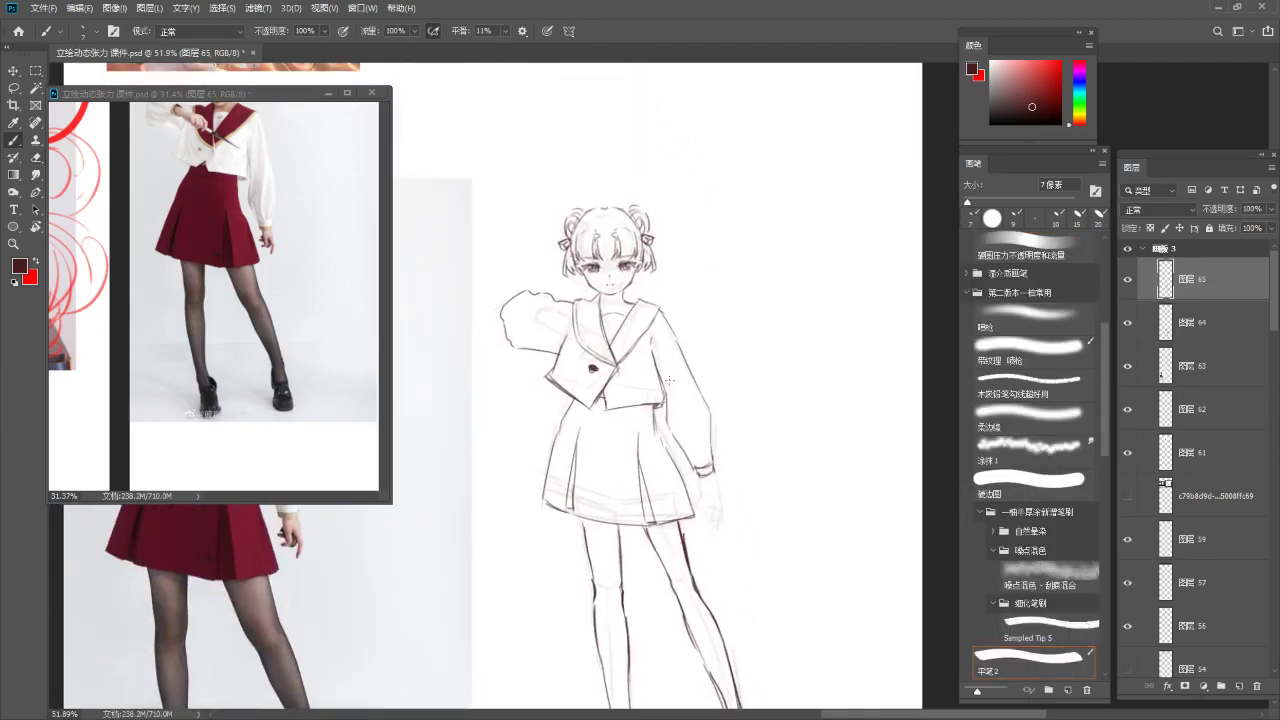
key(z)
drag(617, 315, 582, 316)
drag(252, 224, 253, 265)
scroll(253, 265, up, 2)
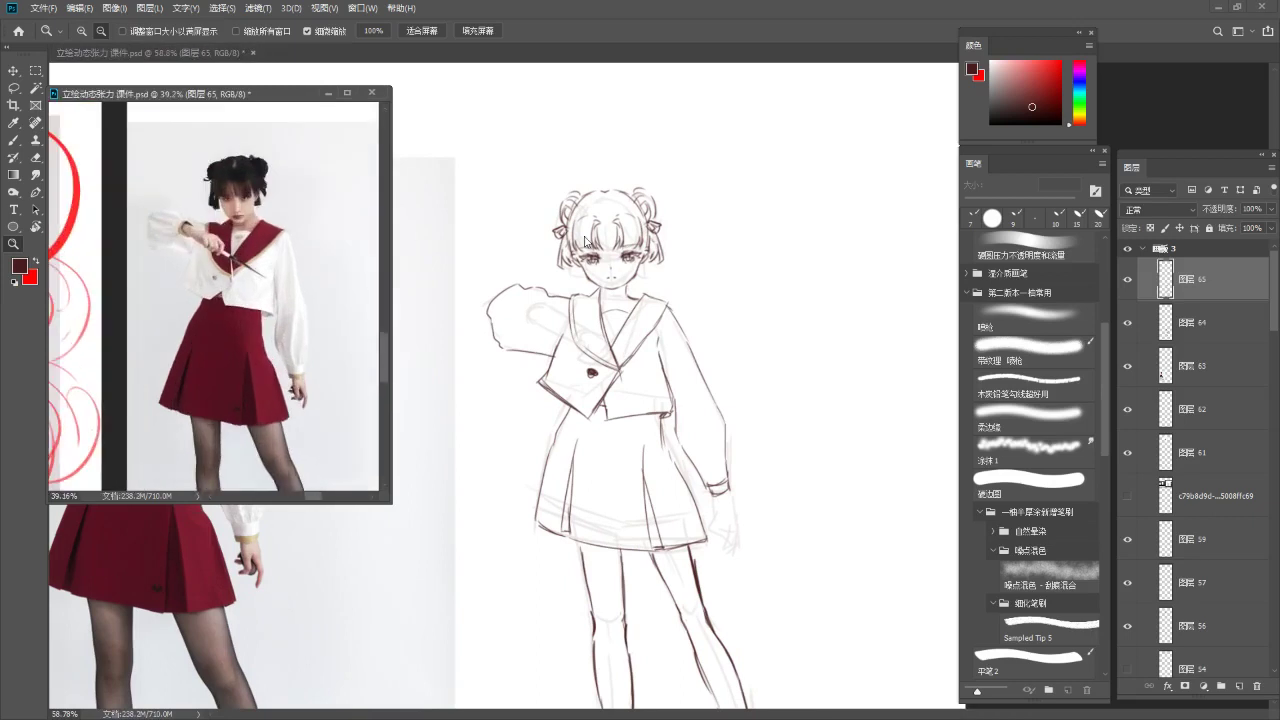
scroll(600, 305, up, 1)
key(b)
mouse_move(526, 304)
mouse_down()
mouse_move(519, 324)
mouse_move(541, 303)
mouse_move(526, 331)
mouse_move(517, 321)
mouse_move(490, 338)
mouse_up()
key(ctrl+z)
drag(519, 330, 502, 345)
Draw the raised forearm from the sleeve opening across to the wrist
mouse_move(517, 285)
mouse_down()
mouse_move(600, 326)
mouse_move(567, 350)
mouse_move(606, 346)
mouse_move(578, 350)
mouse_up()
key(ctrl+z)
key(ctrl+z)
key(ctrl+z)
key(ctrl+z)
key(ctrl+z)
key(ctrl+z)
key(ctrl+z)
key(ctrl+z)
Draw the raised arm's hand with its bent fingers in front of the chest
drag(577, 338, 600, 369)
key(ctrl+z)
key(ctrl+z)
drag(586, 365, 632, 352)
Draw the lowered hand with its fingers below the sleeve cuff
key(ctrl+space)
drag(632, 352, 559, 218)
key(b)
mouse_move(687, 392)
mouse_down()
mouse_move(670, 304)
mouse_move(649, 287)
mouse_move(656, 312)
mouse_move(634, 302)
mouse_move(654, 321)
mouse_up()
key(ctrl+z)
mouse_move(653, 307)
mouse_down()
mouse_move(654, 330)
mouse_move(638, 314)
mouse_up()
key(ctrl+z)
key(ctrl+z)
mouse_move(640, 302)
mouse_down()
mouse_move(646, 316)
mouse_move(634, 316)
mouse_move(652, 325)
mouse_up()
drag(642, 305, 650, 325)
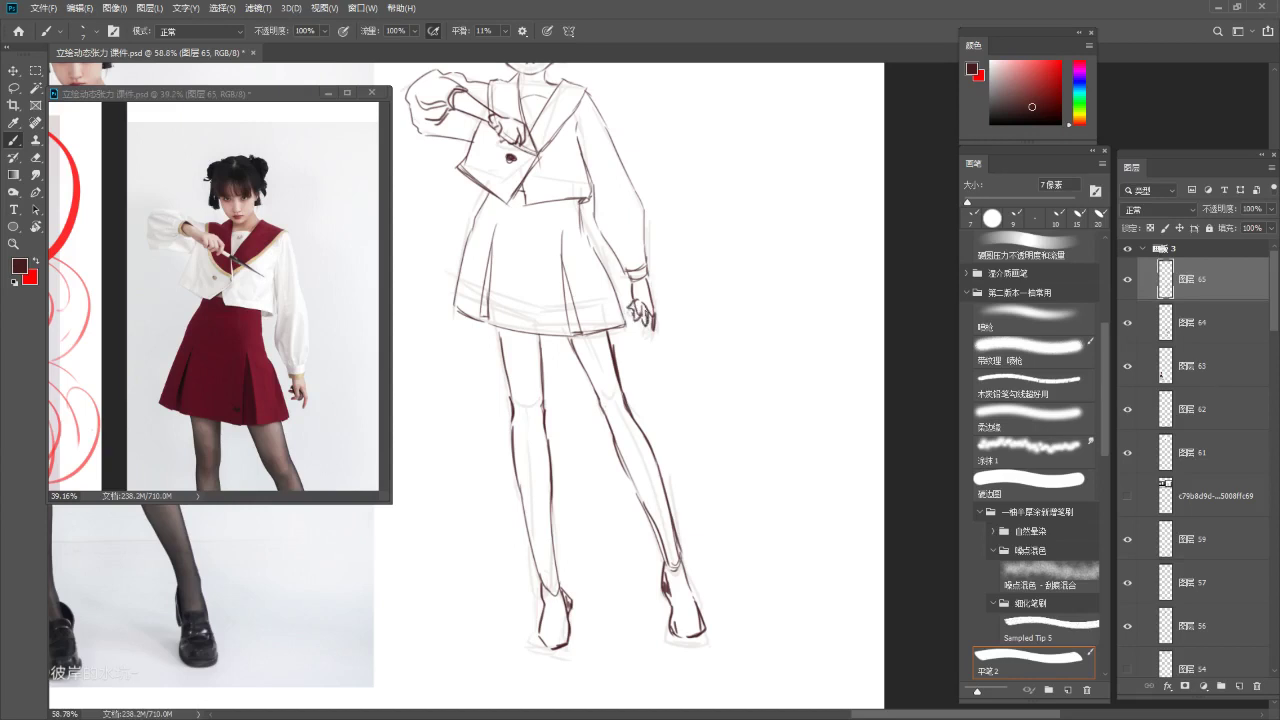
Check the full figure and rework the calf line of the lowered-arm-side leg
key(alt+space)
scroll(648, 363, down, 2)
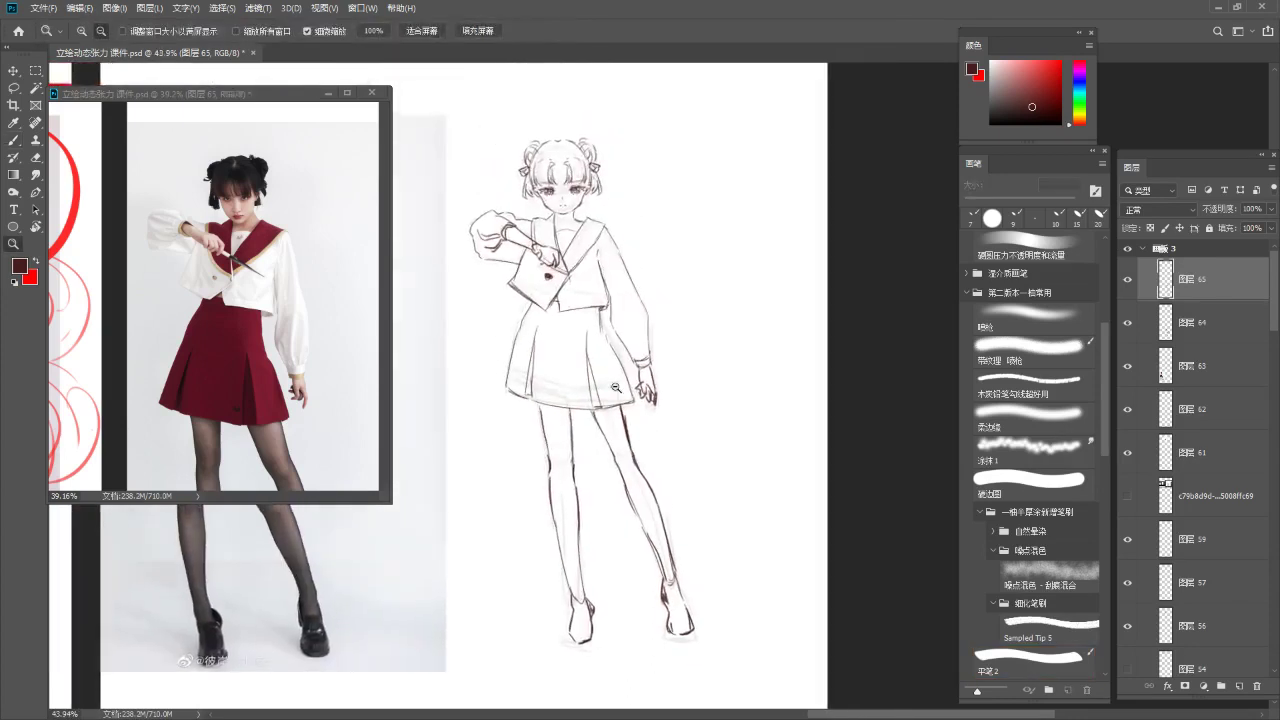
drag(644, 411, 632, 335)
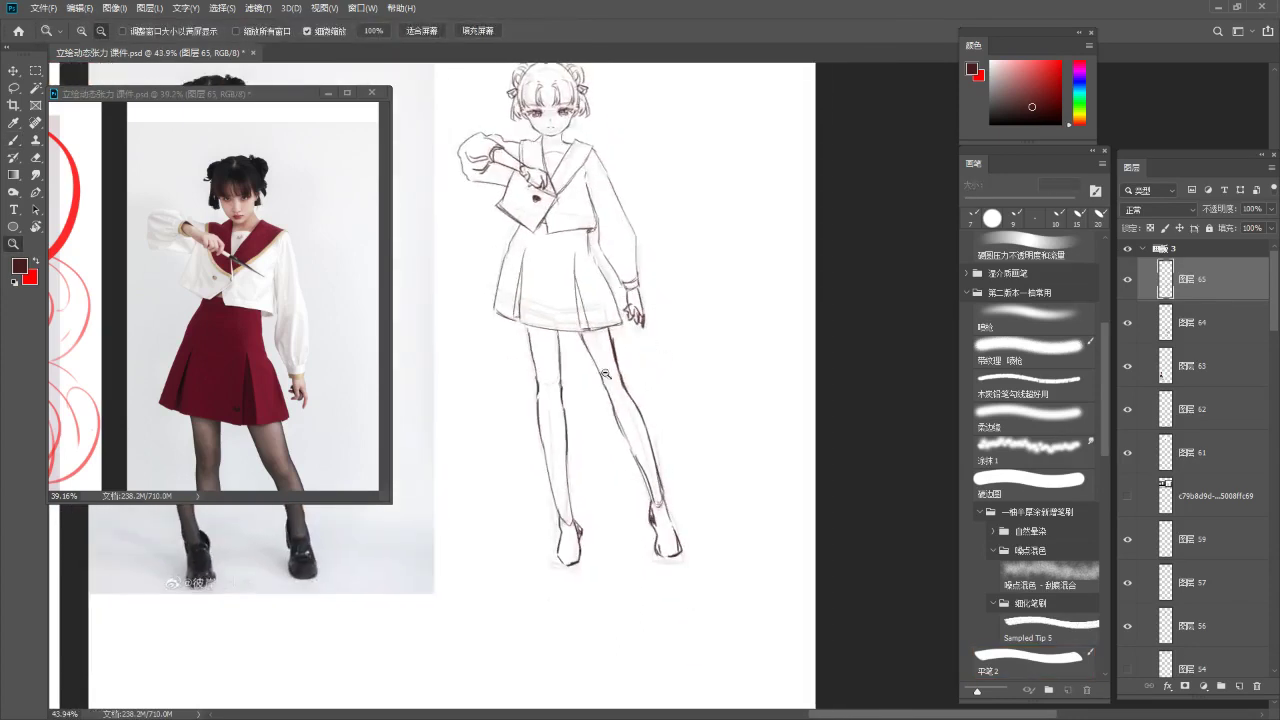
key(b)
key(ctrl+z)
mouse_move(616, 418)
mouse_down()
mouse_move(656, 491)
mouse_move(616, 420)
mouse_move(656, 493)
mouse_up()
key(ctrl+z)
key(z)
scroll(660, 462, down, 2)
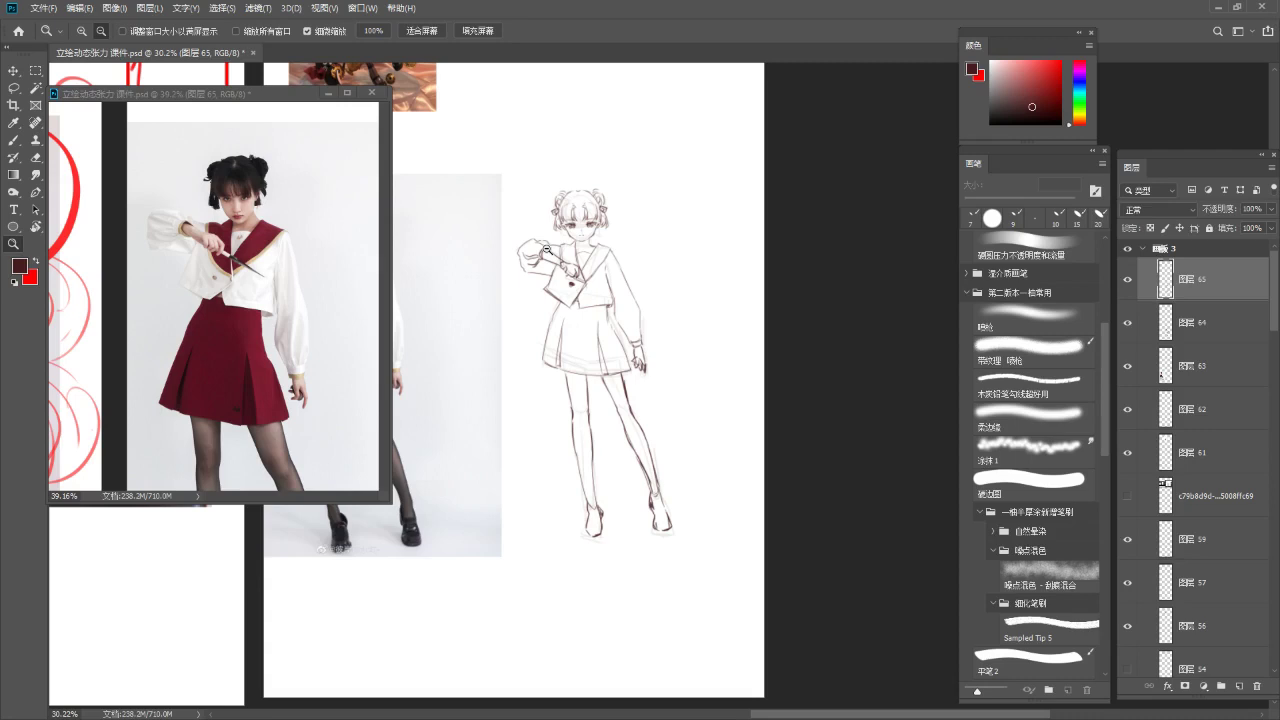
Select layer 图层 64, which holds the faint rough sketch, and hide it
key(v)
scroll(577, 308, down, 1)
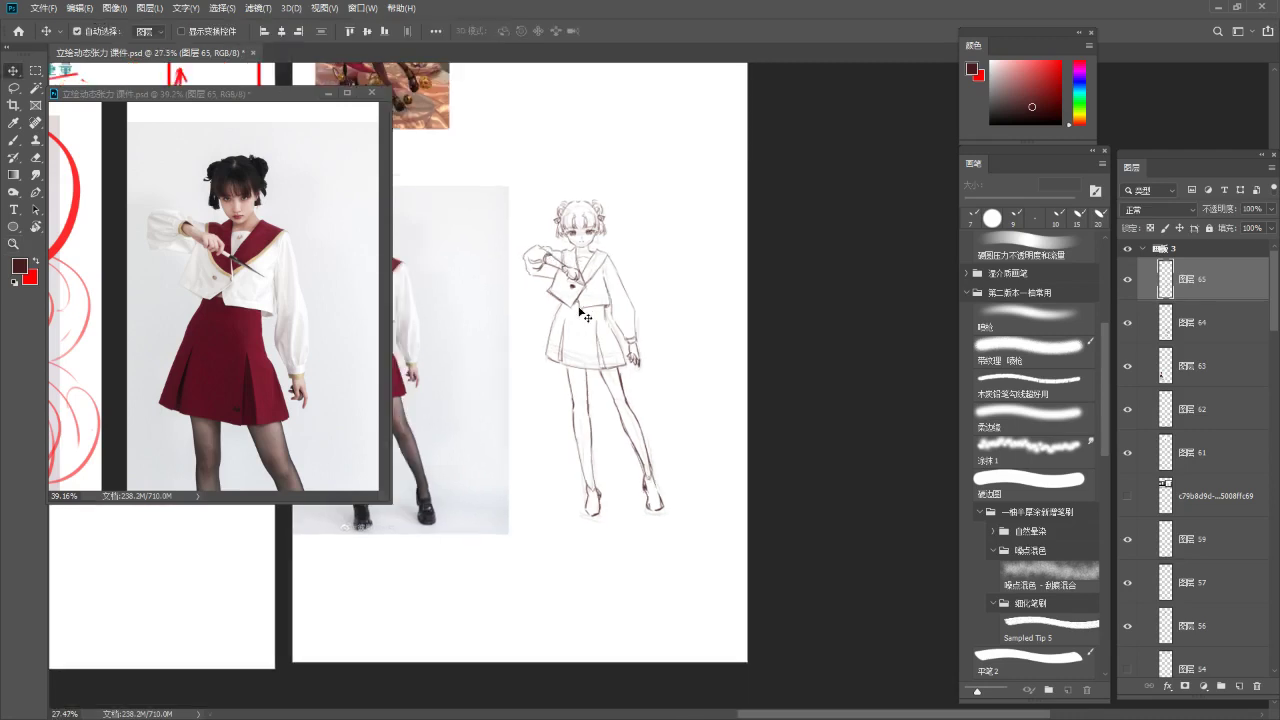
scroll(494, 131, up, 6)
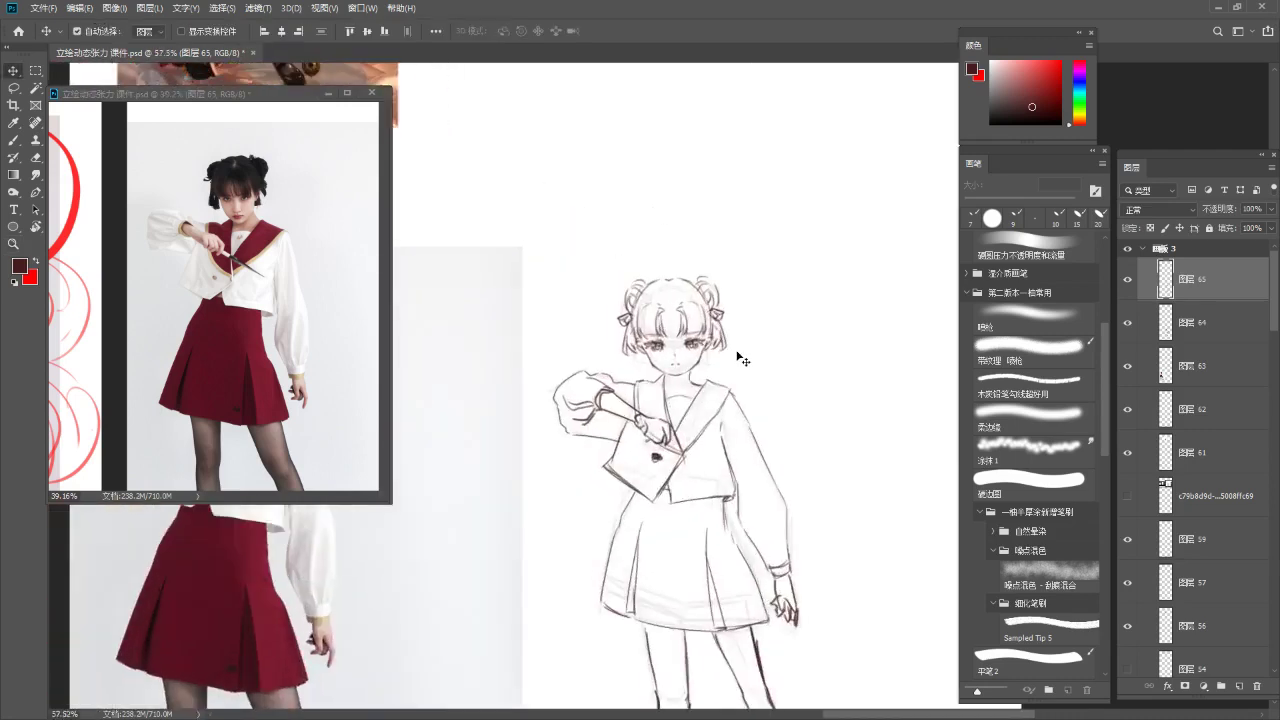
scroll(740, 358, down, 4)
scroll(718, 371, up, 3)
click(1140, 325)
click(1128, 323)
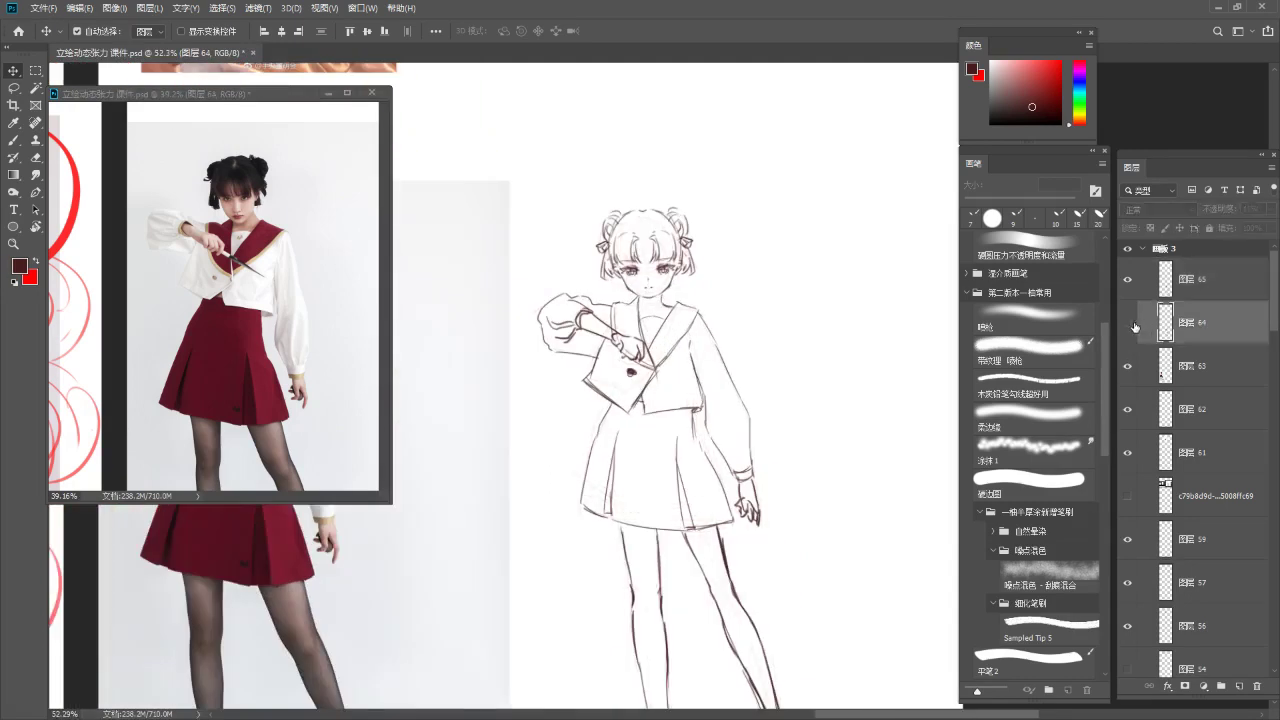
Make the rough sketch layer 图层 64 visible again and select layer 图层 65 above it
click(1128, 323)
click(1186, 286)
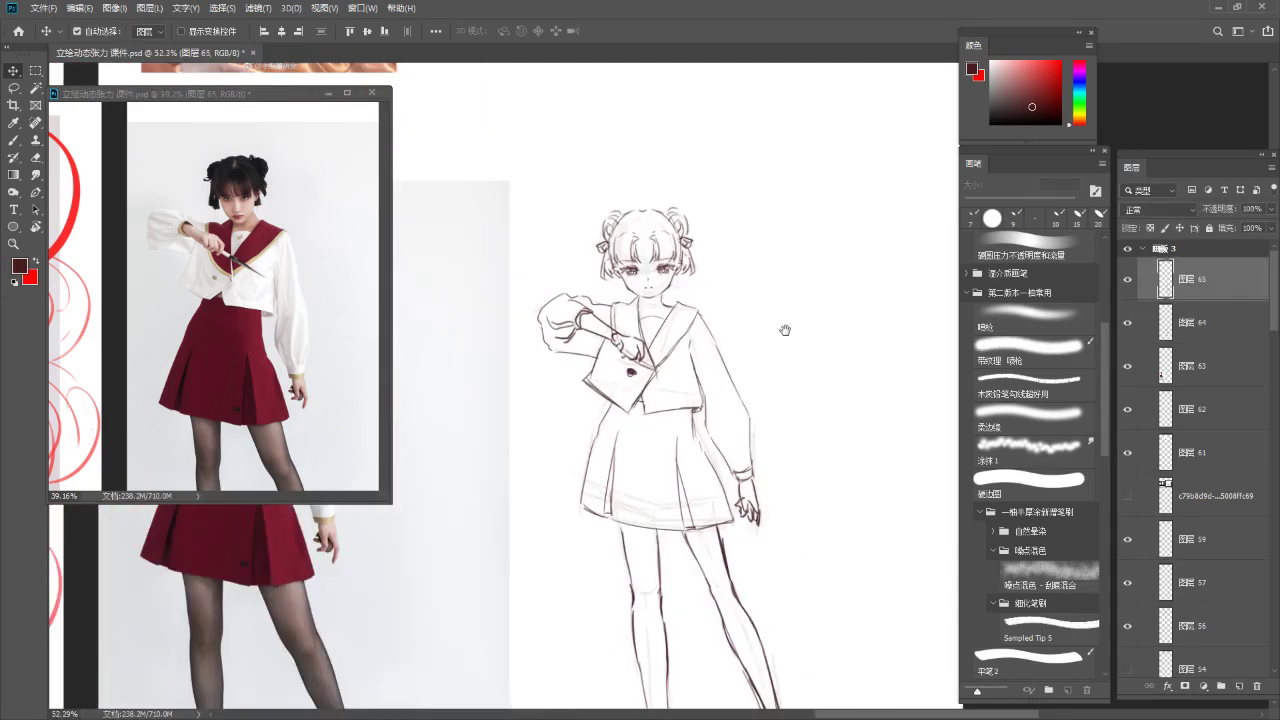
key(b)
scroll(253, 375, down, 2)
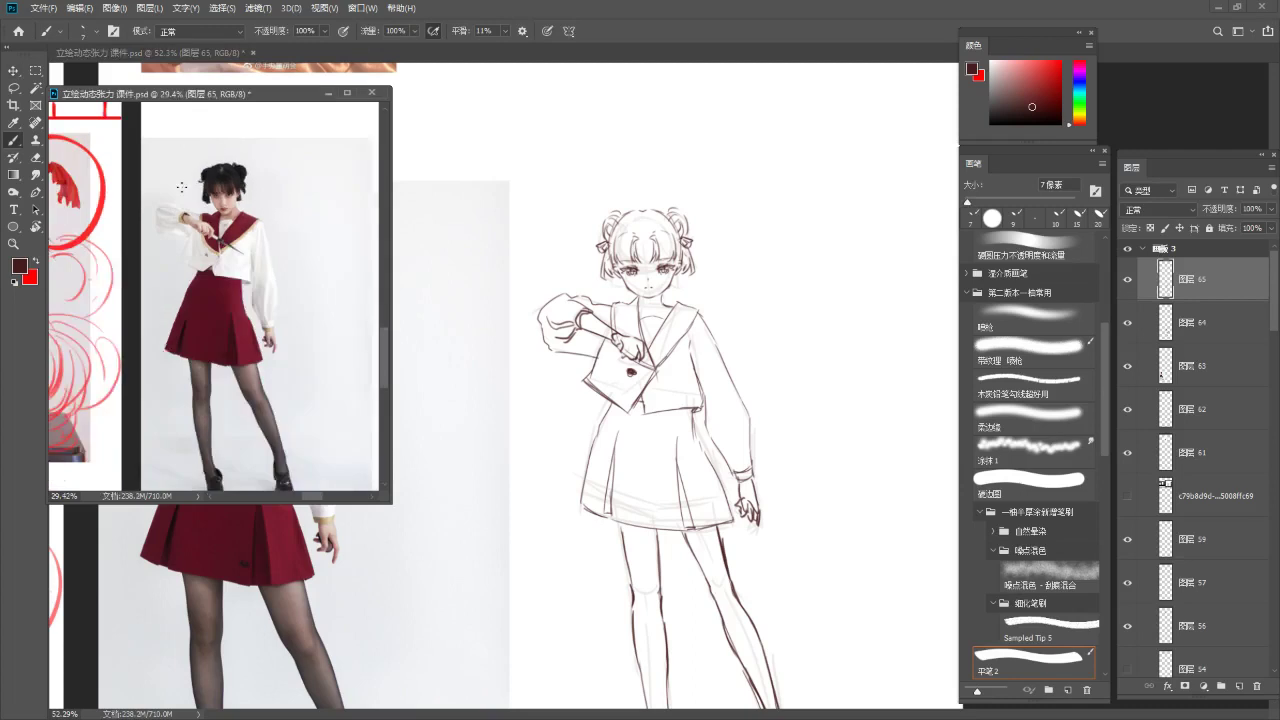
key(v)
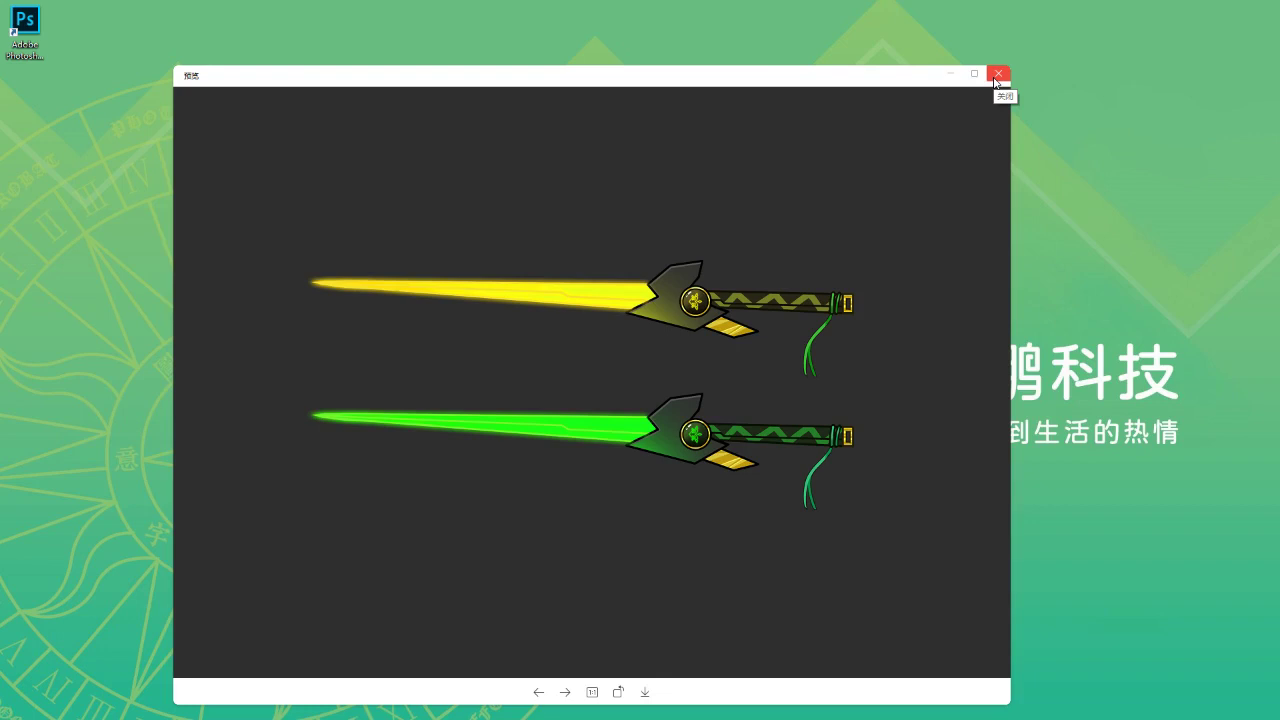
Close the image preview window with the yellow and green swords
click(996, 76)
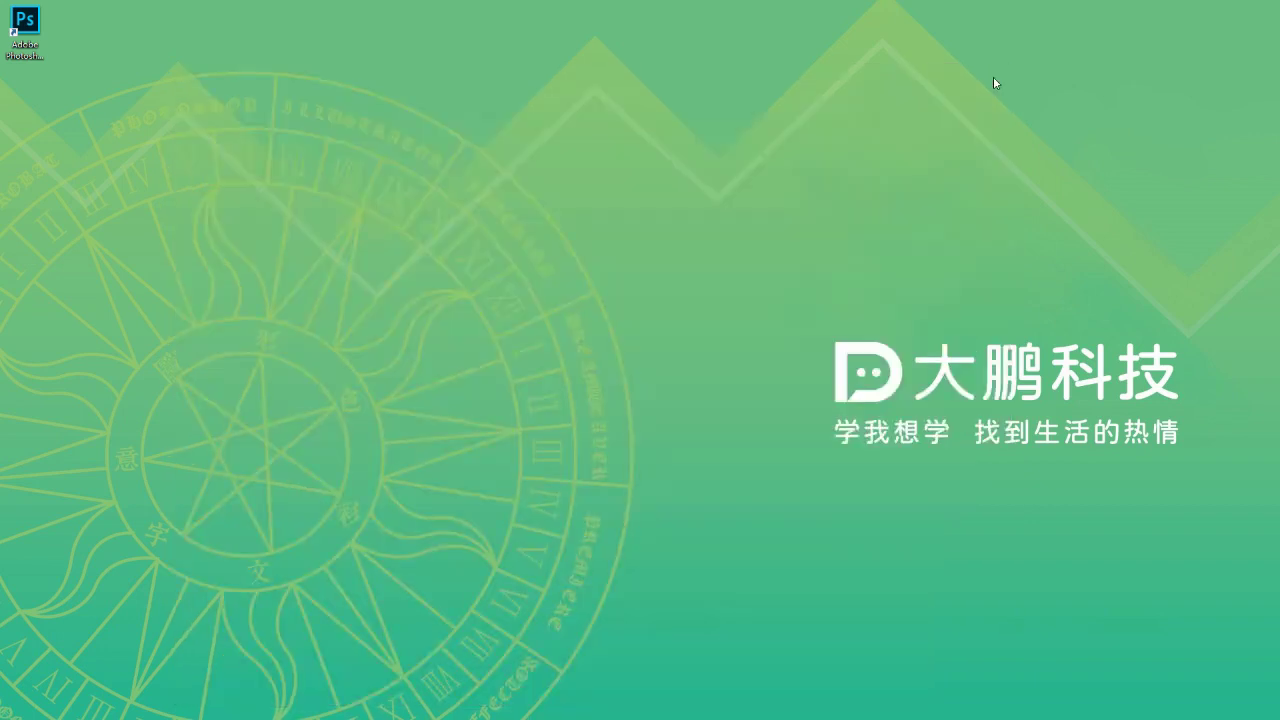